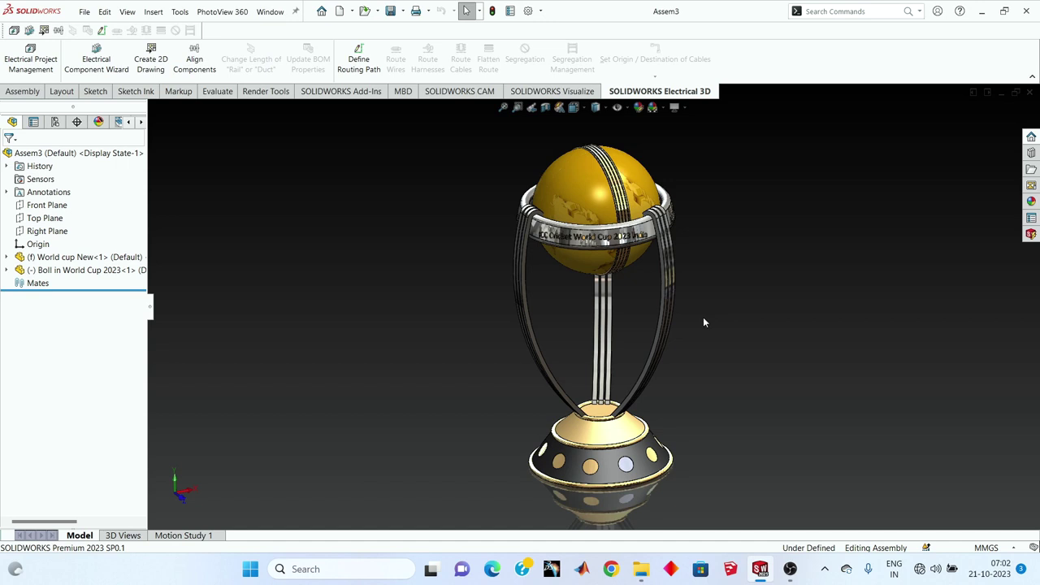
- Orbit and zoom around the finished trophy to inspect the ball, its seam and the World Cup band
{"action": "scroll", "coordinate": [601, 244], "scroll_direction": "down", "scroll_amount": 3}
{"action": "scroll", "coordinate": [616, 284], "scroll_direction": "up", "scroll_amount": 2}
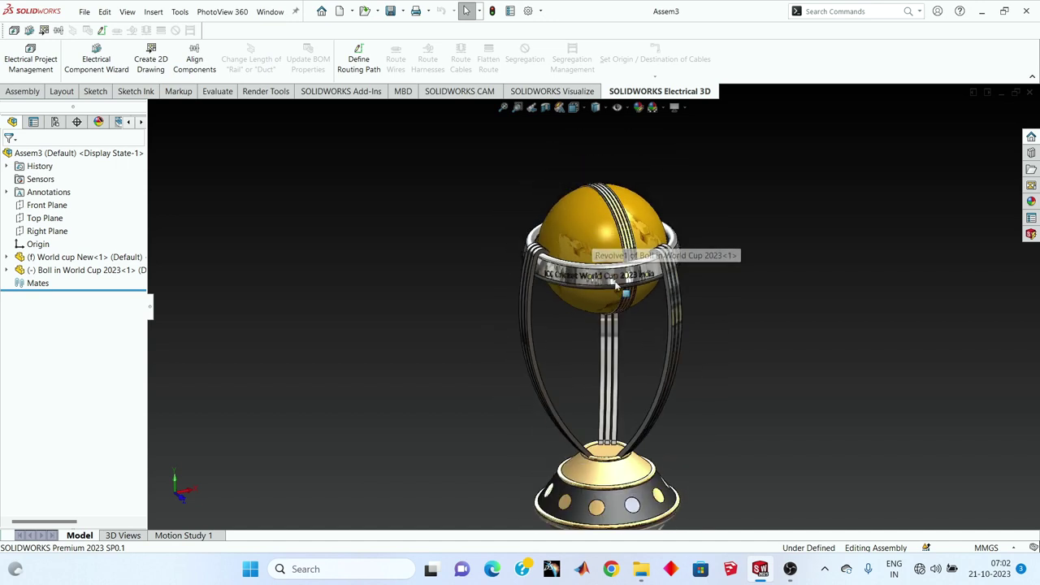
{"action": "scroll", "coordinate": [605, 472], "scroll_direction": "down", "scroll_amount": 3}
{"action": "scroll", "coordinate": [604, 492], "scroll_direction": "up", "scroll_amount": 2}
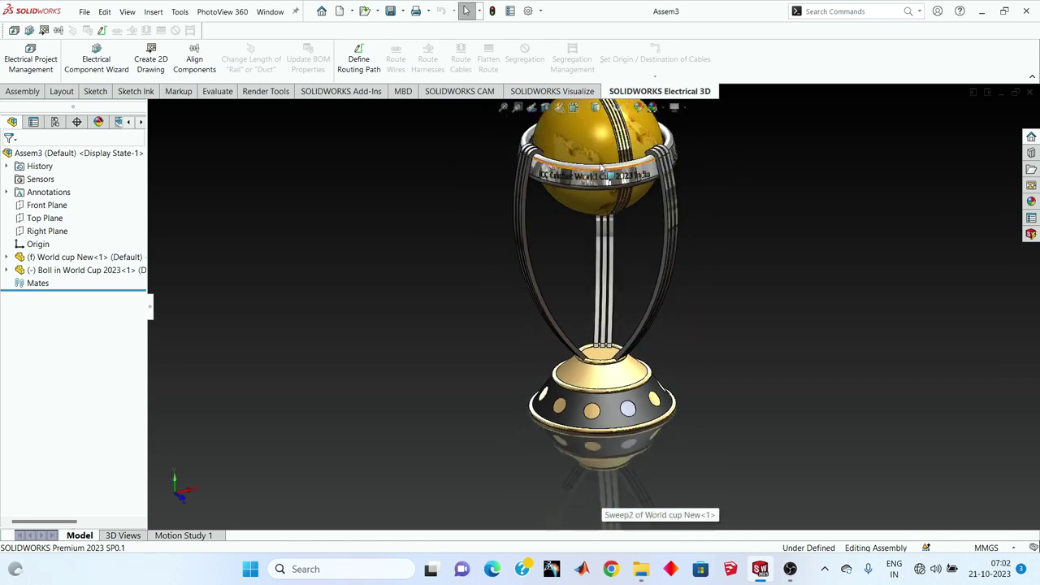
{"action": "scroll", "coordinate": [602, 169], "scroll_direction": "up", "scroll_amount": 2}
{"action": "scroll", "coordinate": [602, 169], "scroll_direction": "down", "scroll_amount": 3}
{"action": "mouse_move", "coordinate": [602, 170]}
{"action": "middle_mouse_down"}
{"action": "mouse_move", "coordinate": [598, 335]}
{"action": "mouse_move", "coordinate": [617, 186]}
{"action": "middle_mouse_up"}
{"action": "scroll", "coordinate": [598, 335], "scroll_direction": "up", "scroll_amount": 2}
{"action": "scroll", "coordinate": [601, 325], "scroll_direction": "down", "scroll_amount": 3}
{"action": "scroll", "coordinate": [615, 270], "scroll_direction": "up", "scroll_amount": 3}
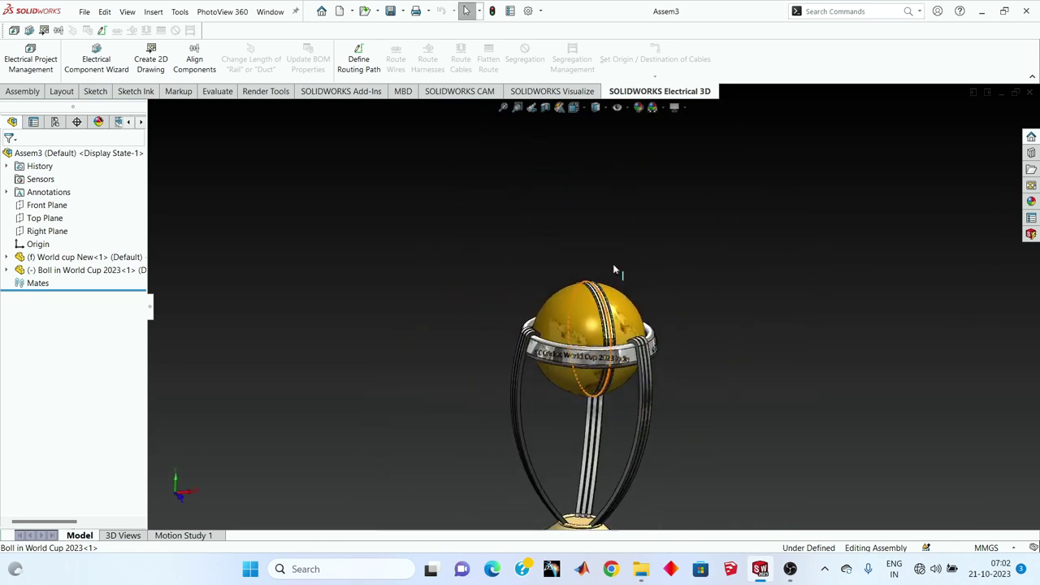
{"action": "scroll", "coordinate": [615, 270], "scroll_direction": "down", "scroll_amount": 3}
{"action": "scroll", "coordinate": [608, 374], "scroll_direction": "down", "scroll_amount": 3}
{"action": "scroll", "coordinate": [571, 352], "scroll_direction": "down", "scroll_amount": 2}
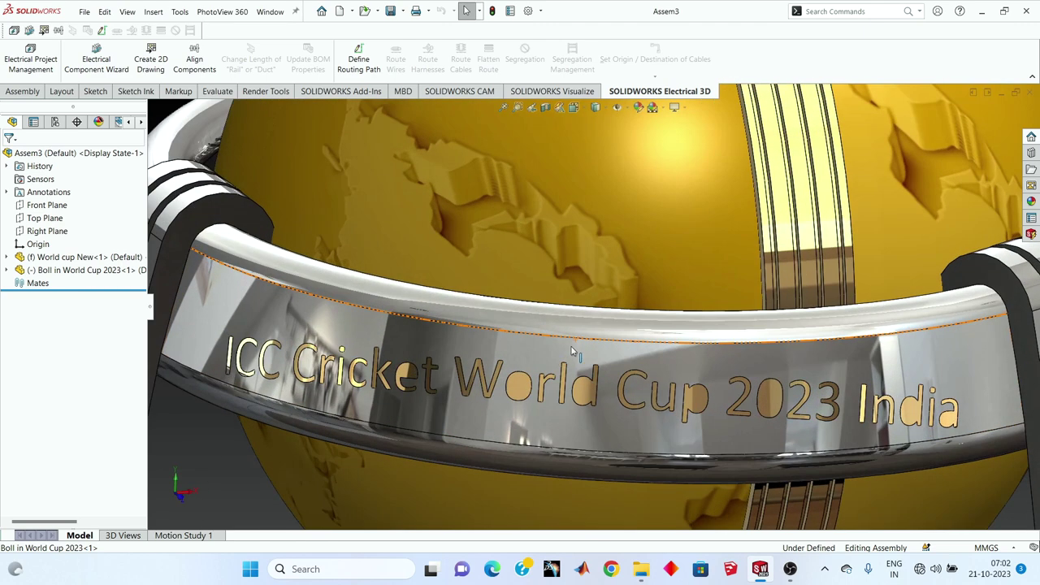
{"action": "scroll", "coordinate": [602, 329], "scroll_direction": "up", "scroll_amount": 2}
{"action": "scroll", "coordinate": [627, 307], "scroll_direction": "up", "scroll_amount": 2}
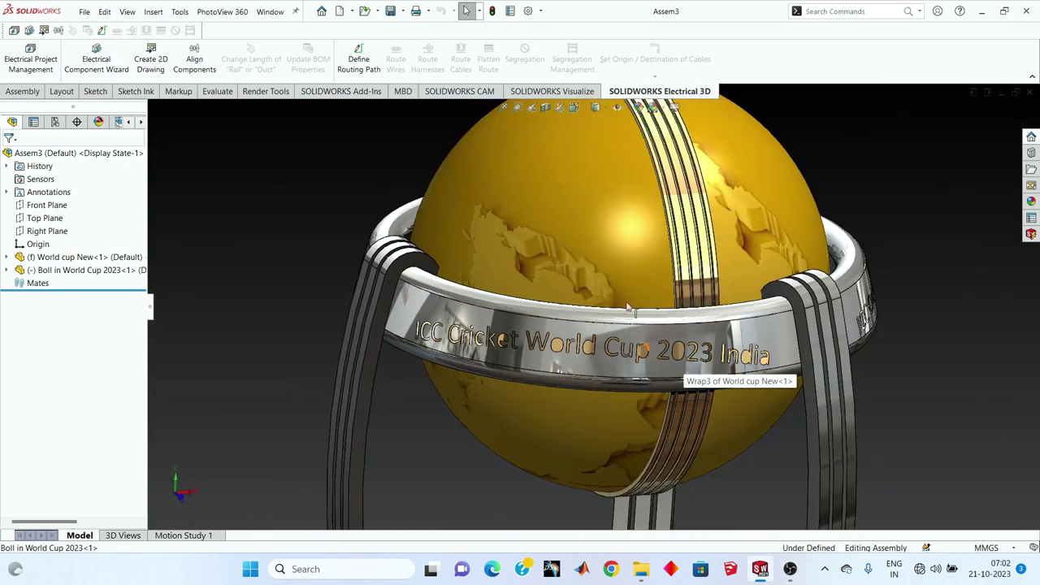
{"action": "middle_click_drag", "start_coordinate": [627, 308], "coordinate": [639, 375]}
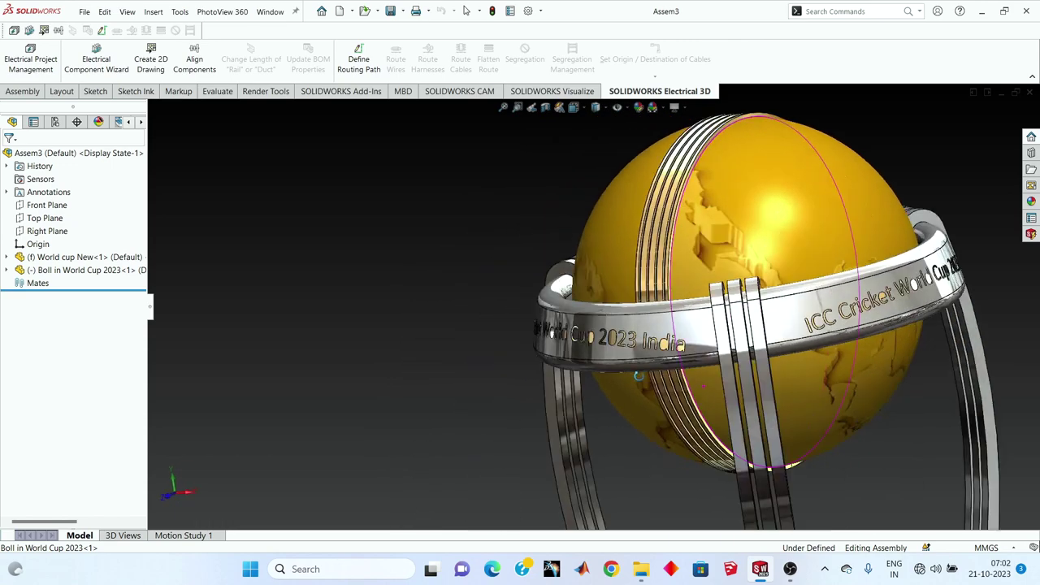
{"action": "scroll", "coordinate": [639, 376], "scroll_direction": "up", "scroll_amount": 3}
{"action": "scroll", "coordinate": [688, 484], "scroll_direction": "up", "scroll_amount": 2}
{"action": "scroll", "coordinate": [691, 480], "scroll_direction": "down", "scroll_amount": 3}
{"action": "scroll", "coordinate": [558, 380], "scroll_direction": "down", "scroll_amount": 3}
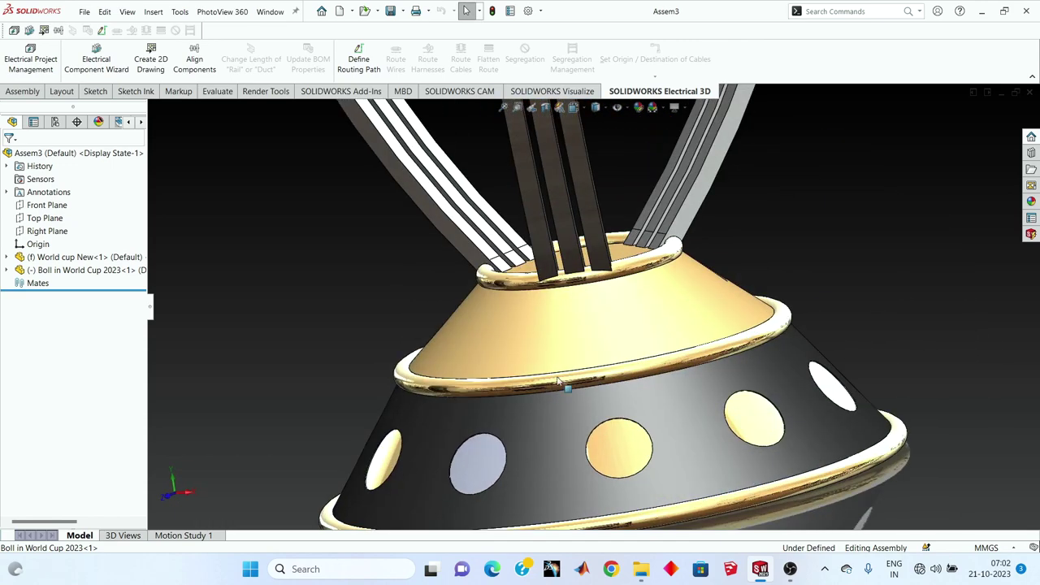
{"action": "scroll", "coordinate": [558, 381], "scroll_direction": "up", "scroll_amount": 2}
{"action": "scroll", "coordinate": [573, 322], "scroll_direction": "up", "scroll_amount": 2}
{"action": "scroll", "coordinate": [561, 300], "scroll_direction": "up", "scroll_amount": 2}
{"action": "scroll", "coordinate": [549, 202], "scroll_direction": "down", "scroll_amount": 3}
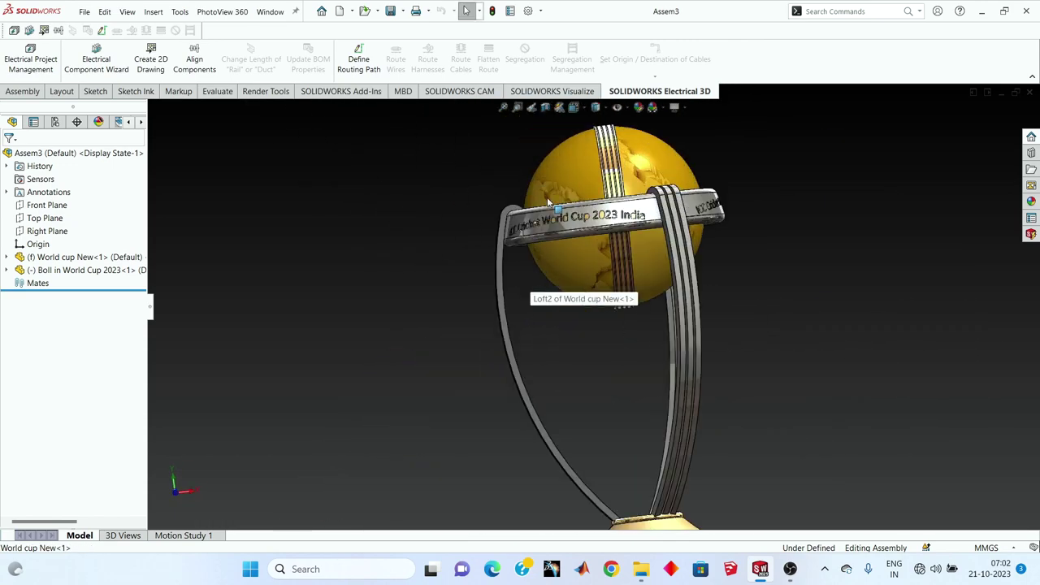
{"action": "middle_click_drag", "start_coordinate": [549, 201], "coordinate": [622, 293]}
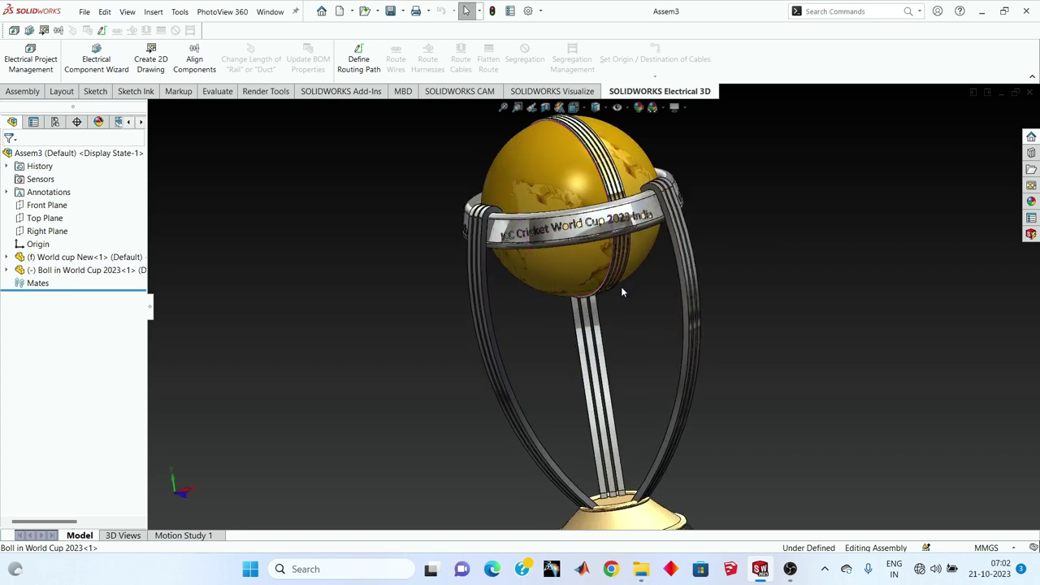
{"action": "scroll", "coordinate": [621, 292], "scroll_direction": "up", "scroll_amount": 3}
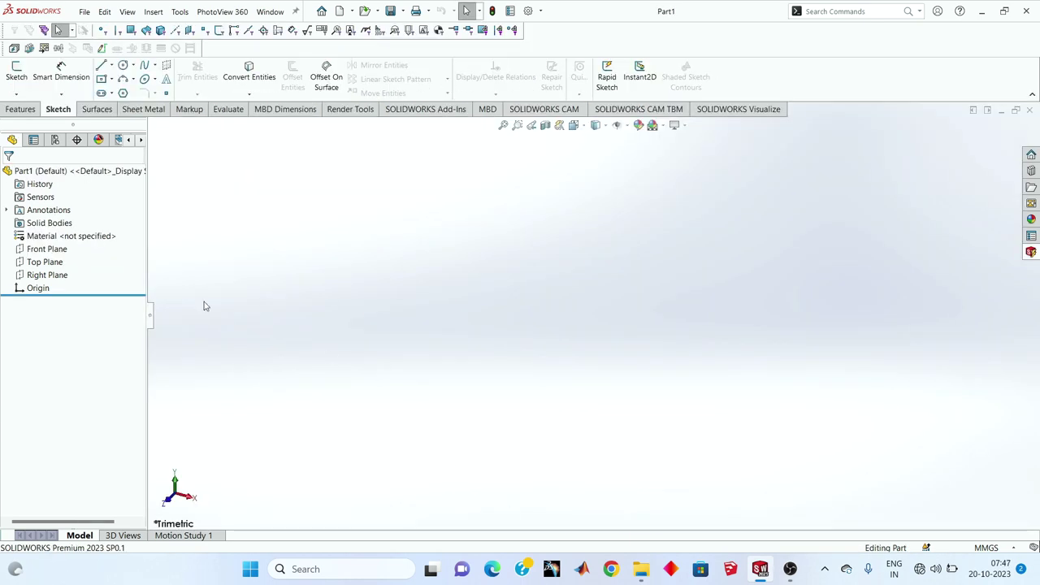
- Offset two reference planes from the Top Plane at 35 mm spacing, then reselect the Top Plane
{"action": "left_click", "coordinate": [45, 262]}
{"action": "left_click", "coordinate": [24, 110]}
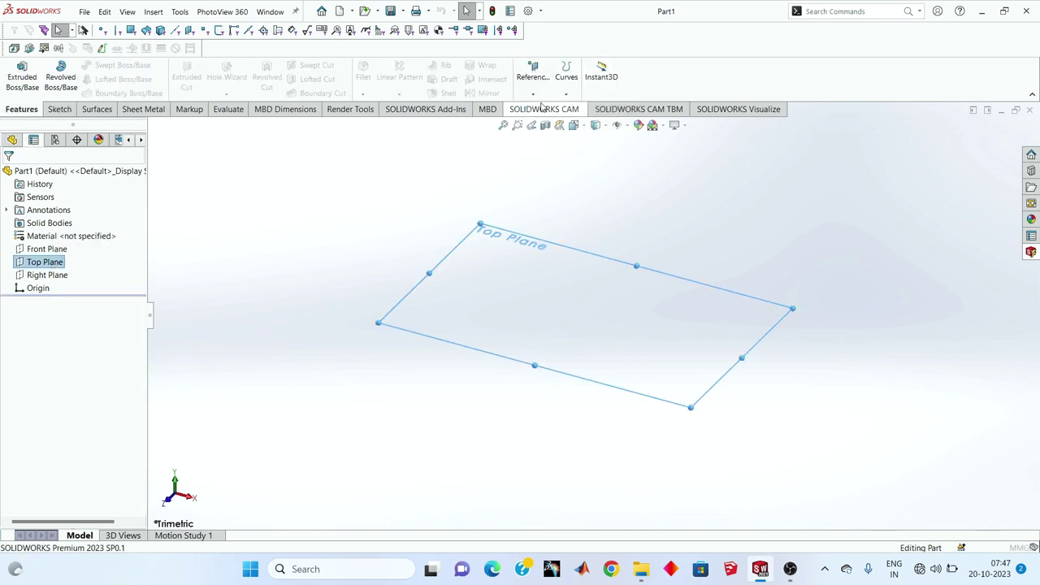
{"action": "left_click", "coordinate": [534, 71]}
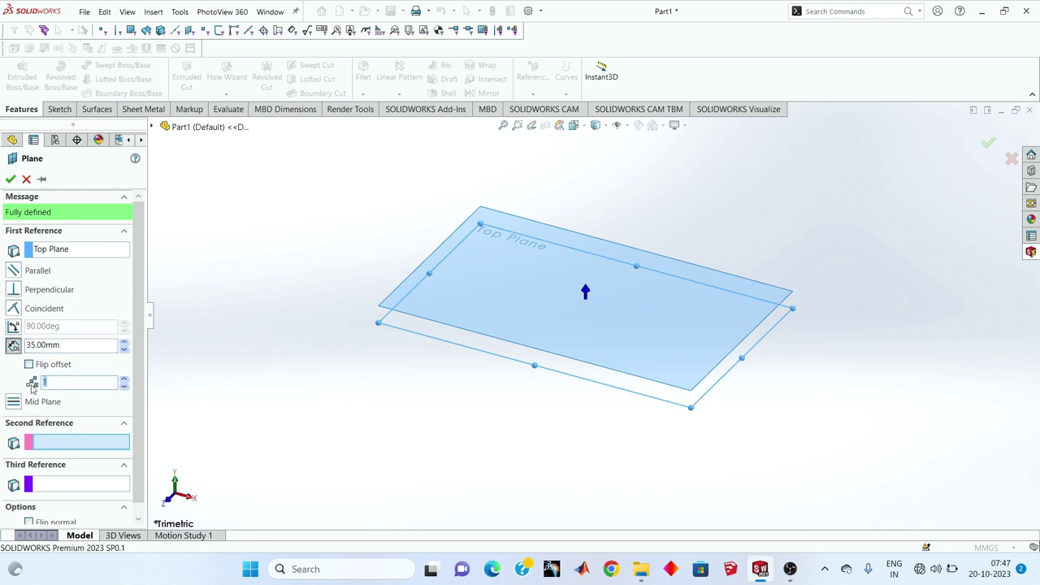
{"action": "key", "text": "Tab"}
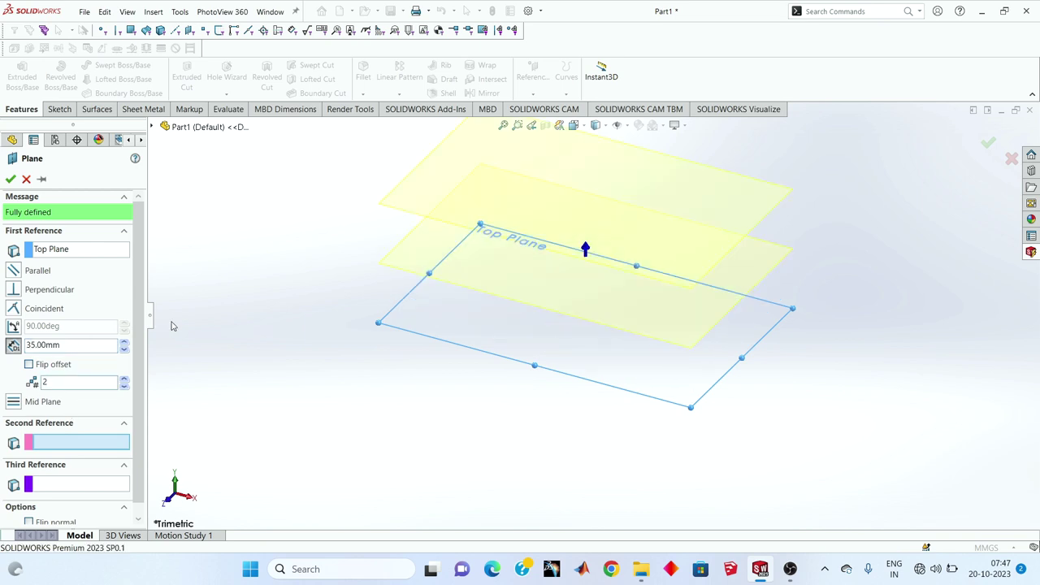
{"action": "left_click", "coordinate": [9, 180]}
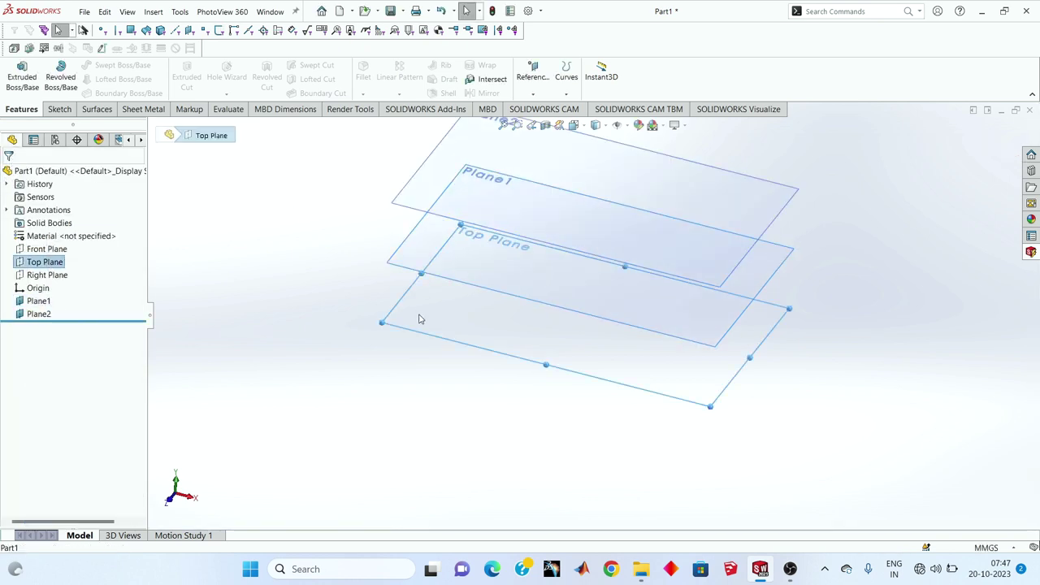
{"action": "left_click", "coordinate": [456, 328]}
{"action": "left_click", "coordinate": [45, 260]}
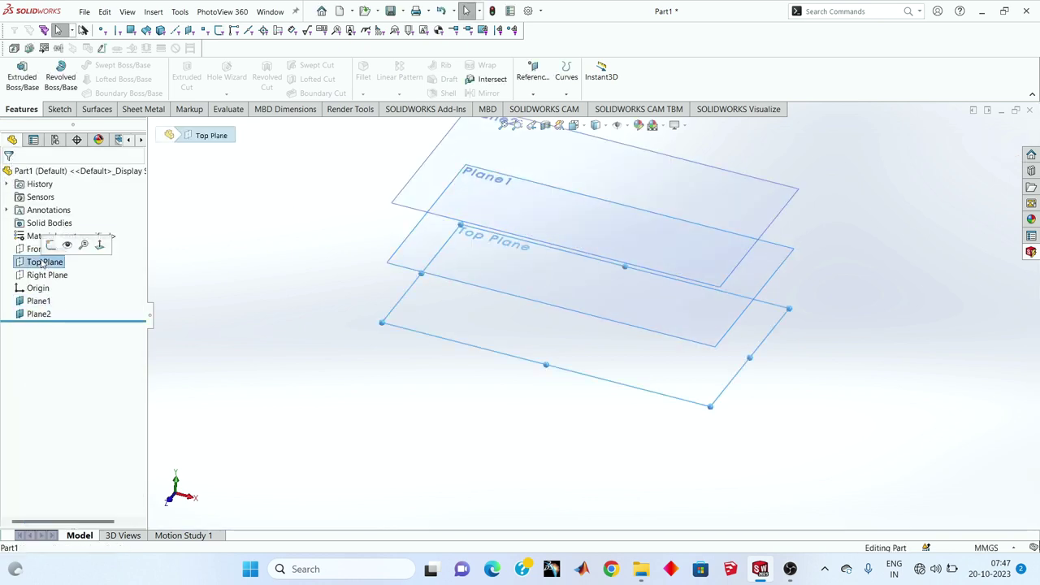
- Start a sketch on Plane2 and view it normal to the plane
{"action": "left_click", "coordinate": [65, 110]}
{"action": "left_click", "coordinate": [14, 73]}
{"action": "left_click", "coordinate": [38, 314]}
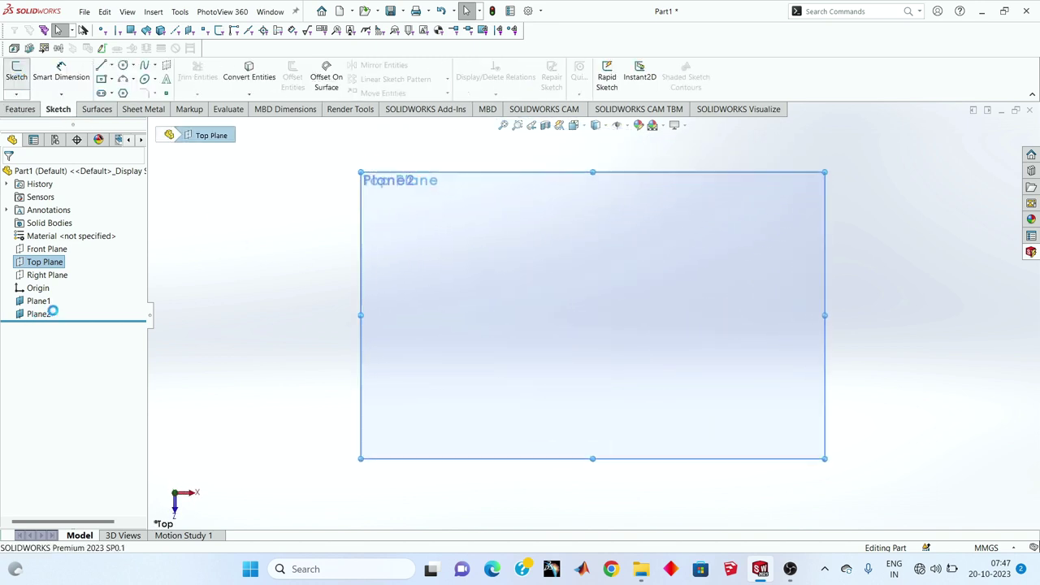
{"action": "right_click", "coordinate": [72, 325]}
{"action": "left_click", "coordinate": [81, 312]}
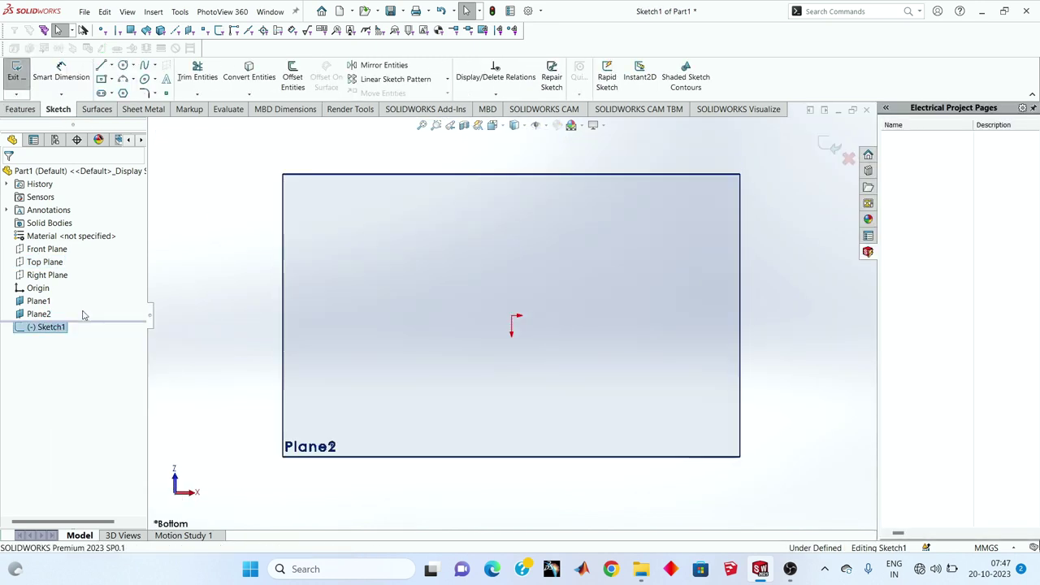
{"action": "right_click", "coordinate": [53, 328]}
{"action": "left_click", "coordinate": [77, 315]}
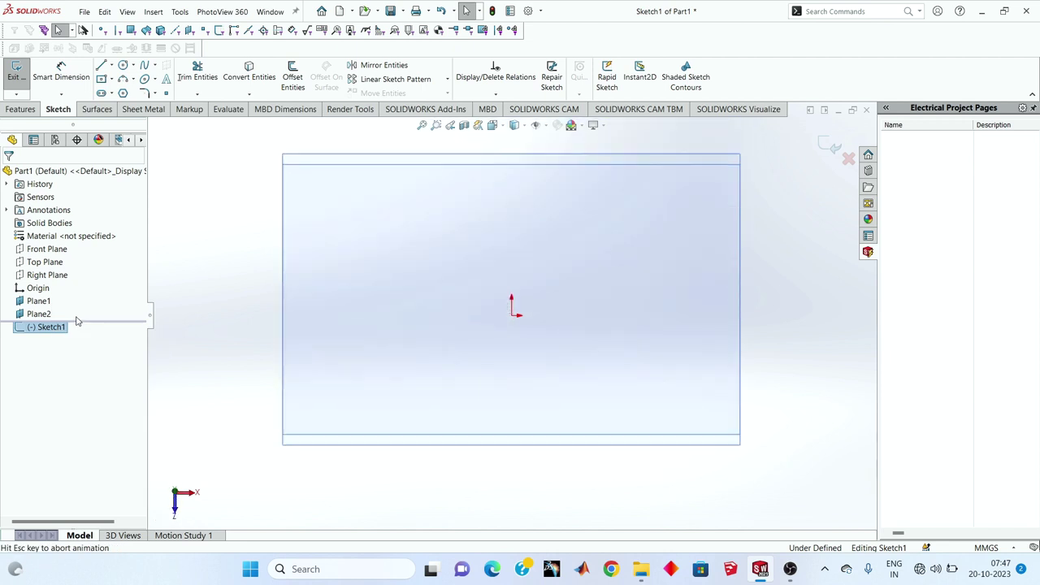
- Draw a circle centred on the origin, dimension it to 300 mm, and close the sketch
{"action": "left_click", "coordinate": [123, 65]}
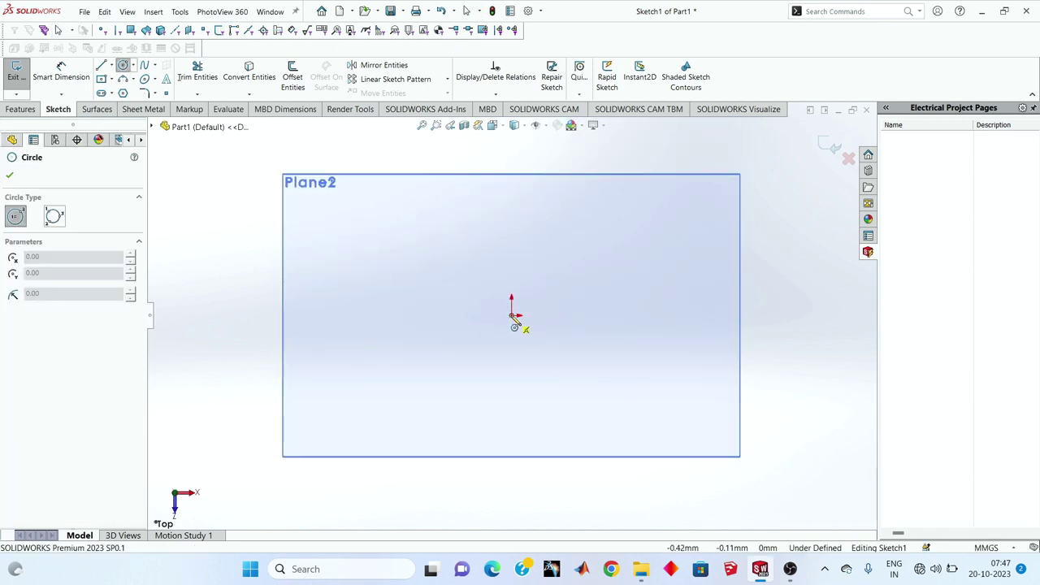
{"action": "left_click", "coordinate": [511, 315]}
{"action": "left_click", "coordinate": [412, 239]}
{"action": "left_click", "coordinate": [61, 71]}
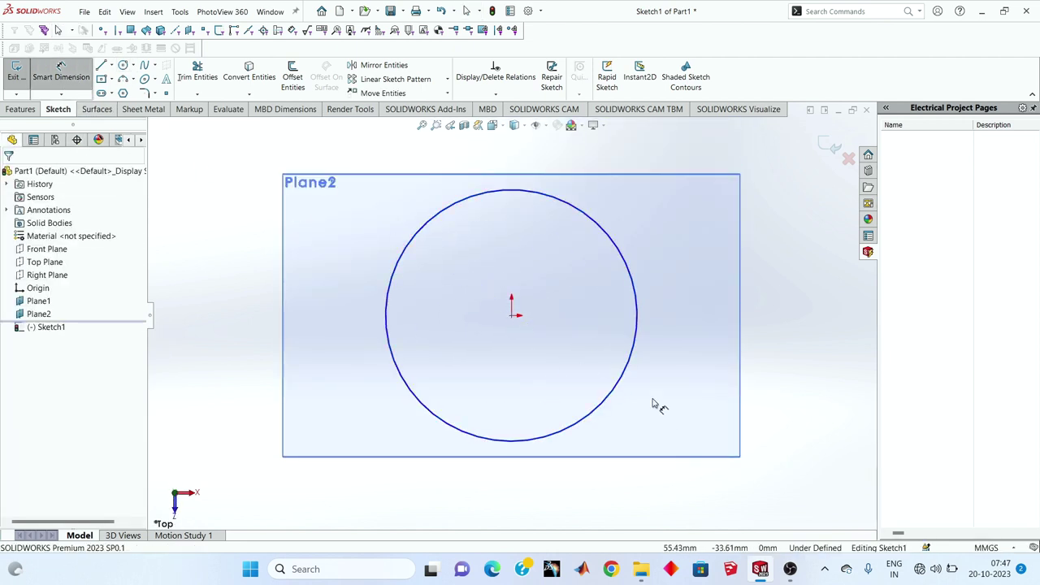
{"action": "left_click", "coordinate": [630, 380]}
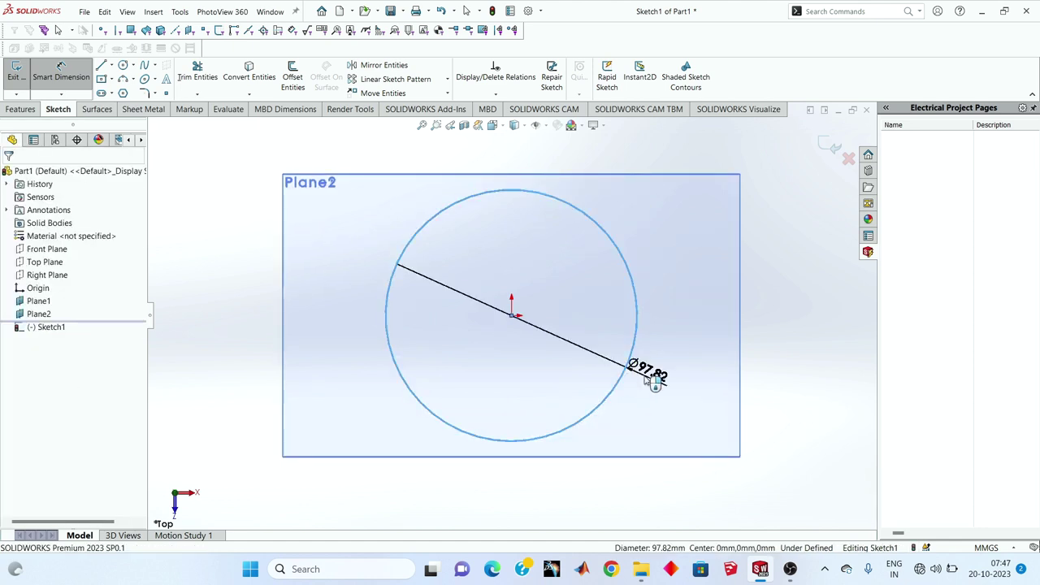
{"action": "left_click", "coordinate": [644, 380]}
{"action": "type", "text": "3003"}
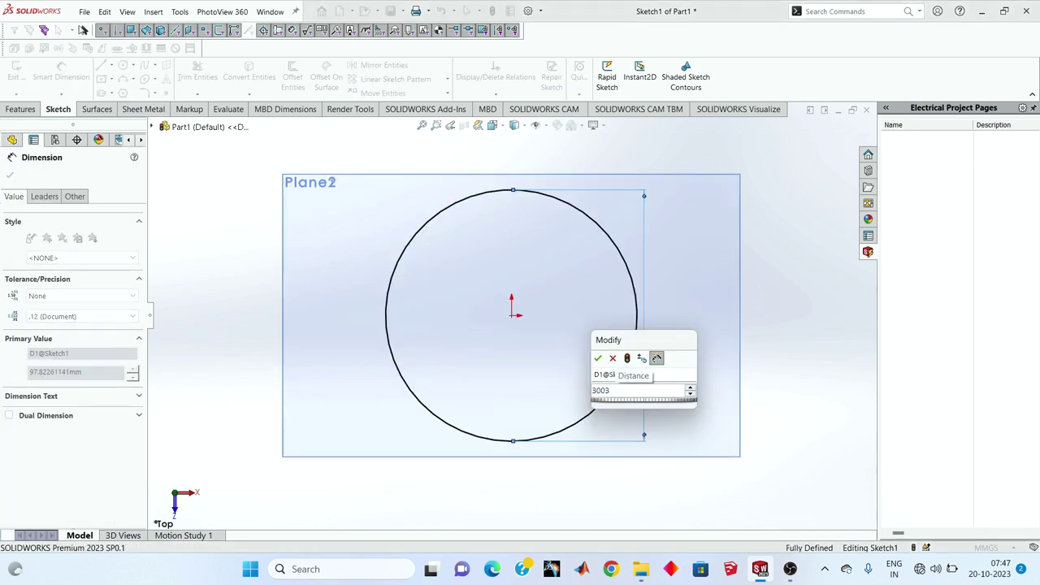
{"action": "key", "text": "Return"}
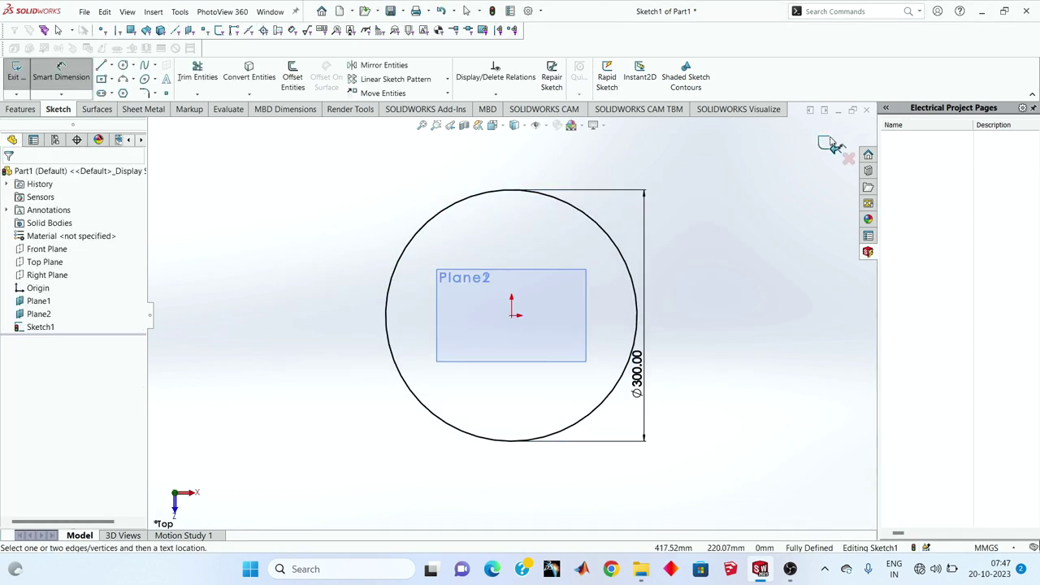
{"action": "left_click", "coordinate": [831, 144]}
{"action": "mouse_move", "coordinate": [306, 331]}
{"action": "middle_mouse_down"}
{"action": "mouse_move", "coordinate": [337, 295]}
{"action": "mouse_move", "coordinate": [365, 221]}
{"action": "middle_mouse_up"}
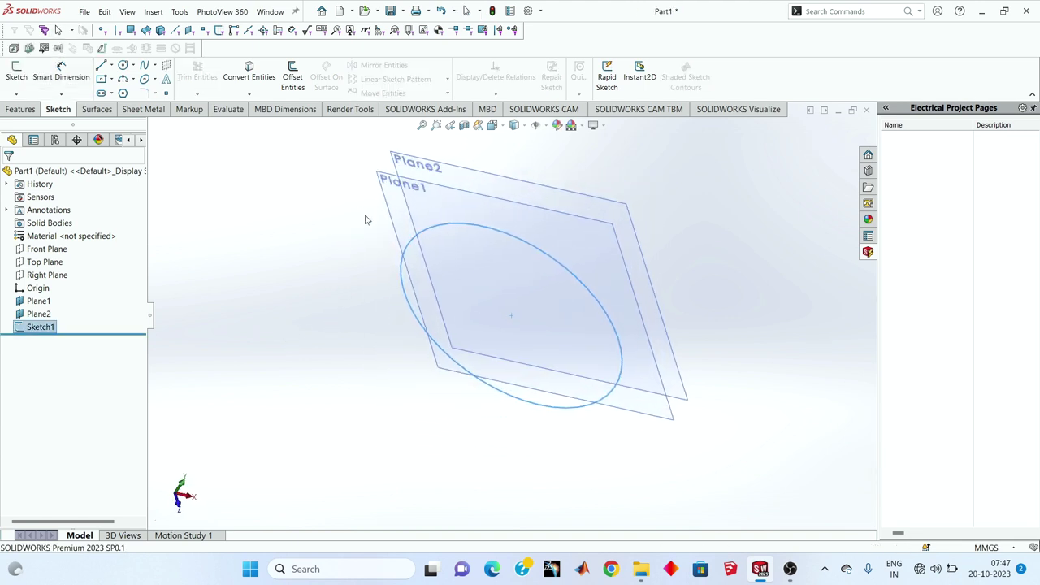
- Start a new sketch on Plane1 and view it normal to the plane
{"action": "left_click", "coordinate": [396, 213]}
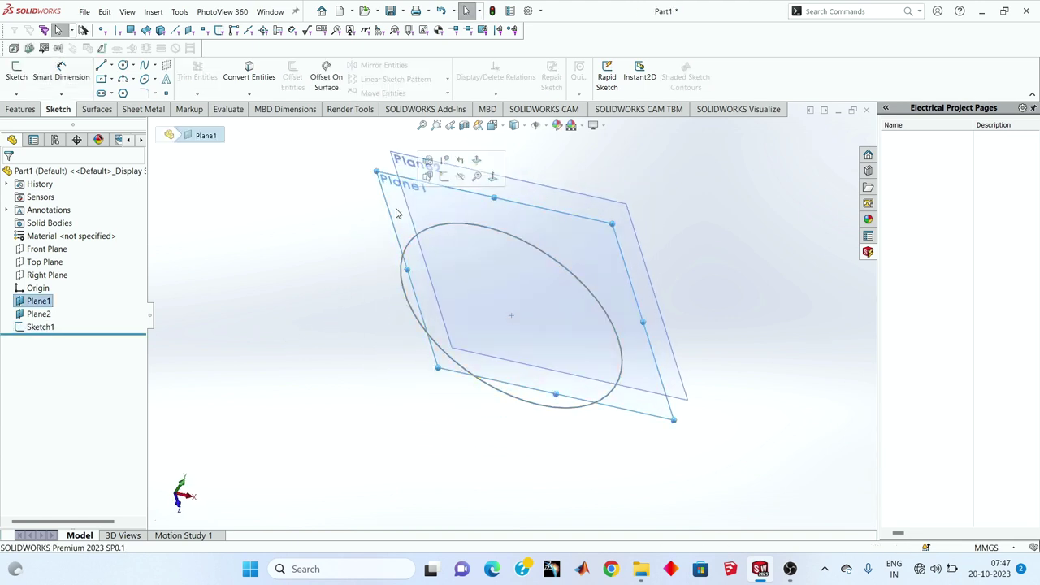
{"action": "left_click", "coordinate": [17, 73]}
{"action": "right_click", "coordinate": [50, 345]}
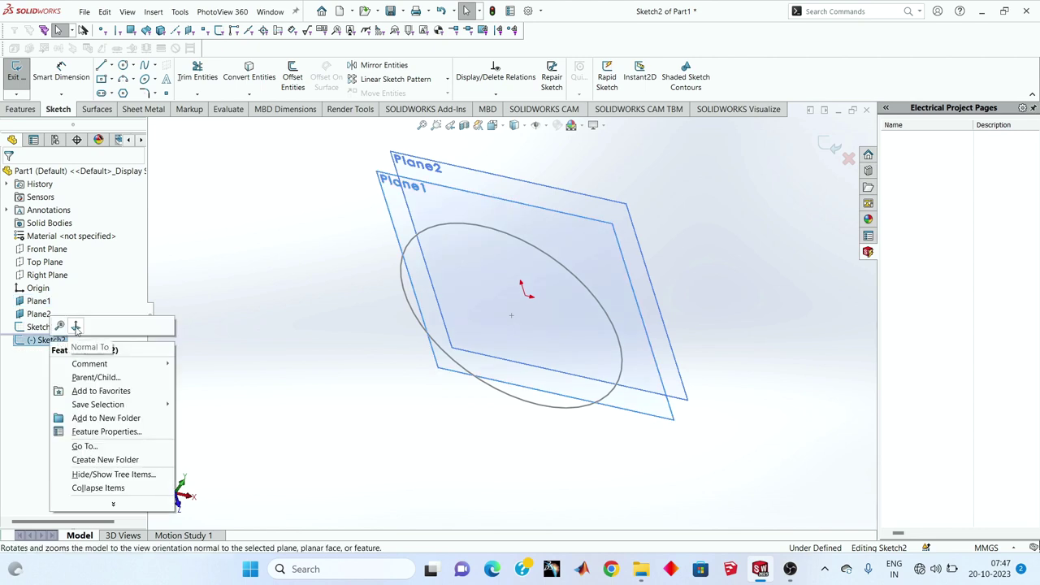
{"action": "left_click", "coordinate": [75, 329]}
- Draw an origin-centred circle, dimension it to 250 mm diameter, and close the sketch
{"action": "left_click", "coordinate": [122, 66]}
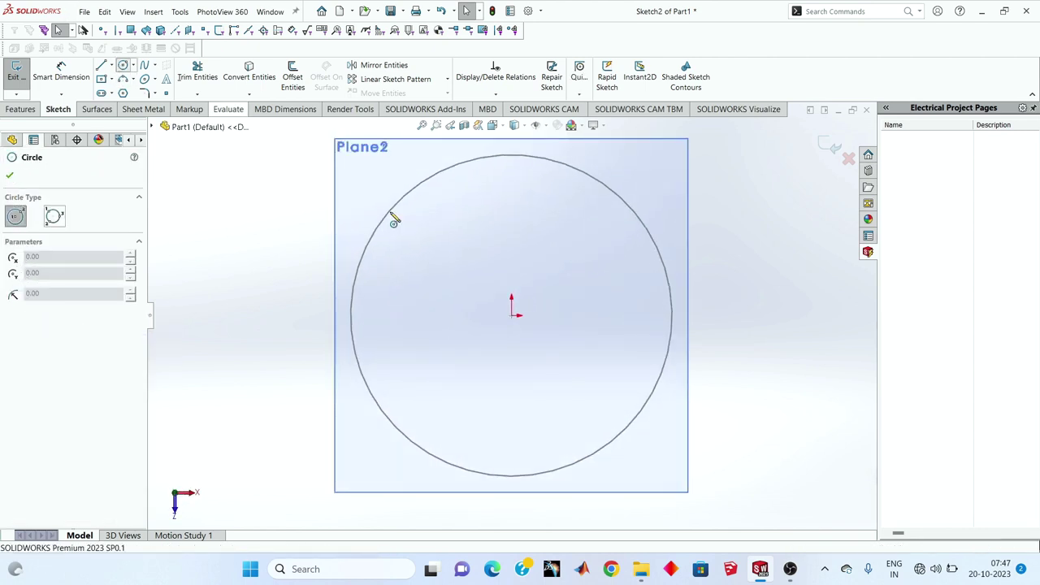
{"action": "left_click", "coordinate": [512, 315]}
{"action": "left_click", "coordinate": [487, 244]}
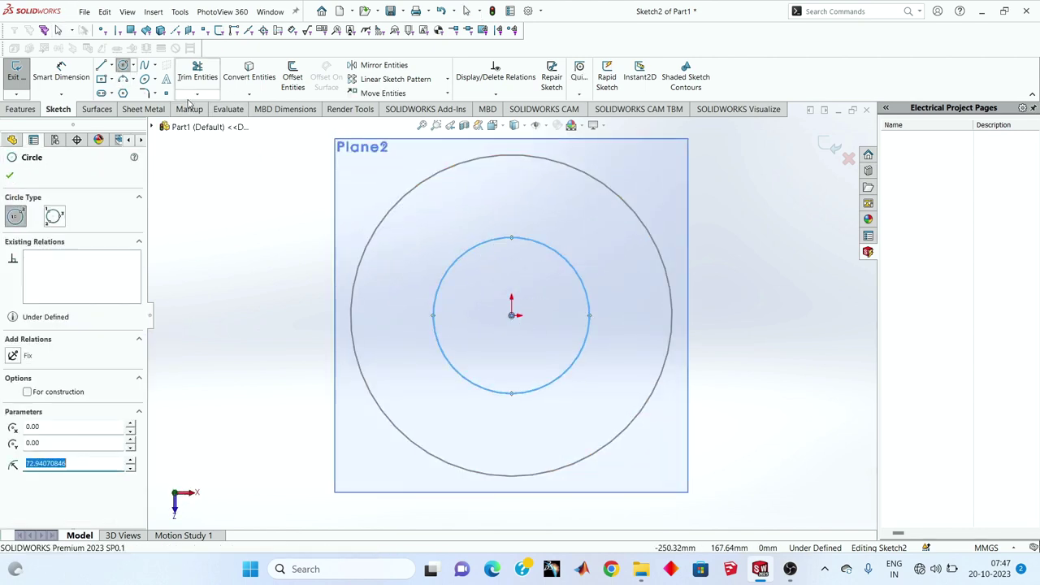
{"action": "left_click", "coordinate": [61, 73]}
{"action": "left_click", "coordinate": [435, 338]}
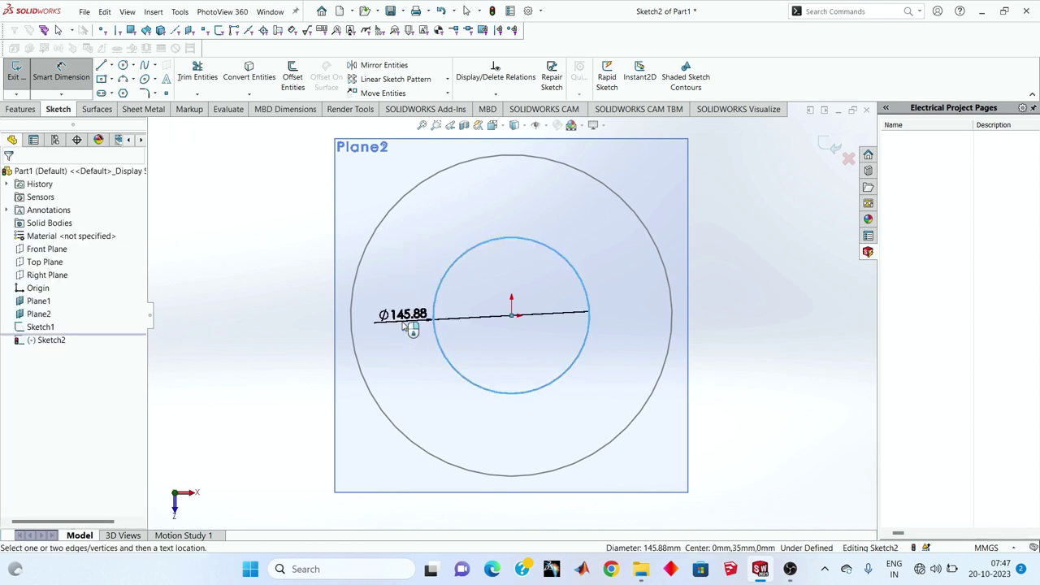
{"action": "left_click", "coordinate": [402, 325]}
{"action": "type", "text": "250"}
{"action": "key", "text": "Return"}
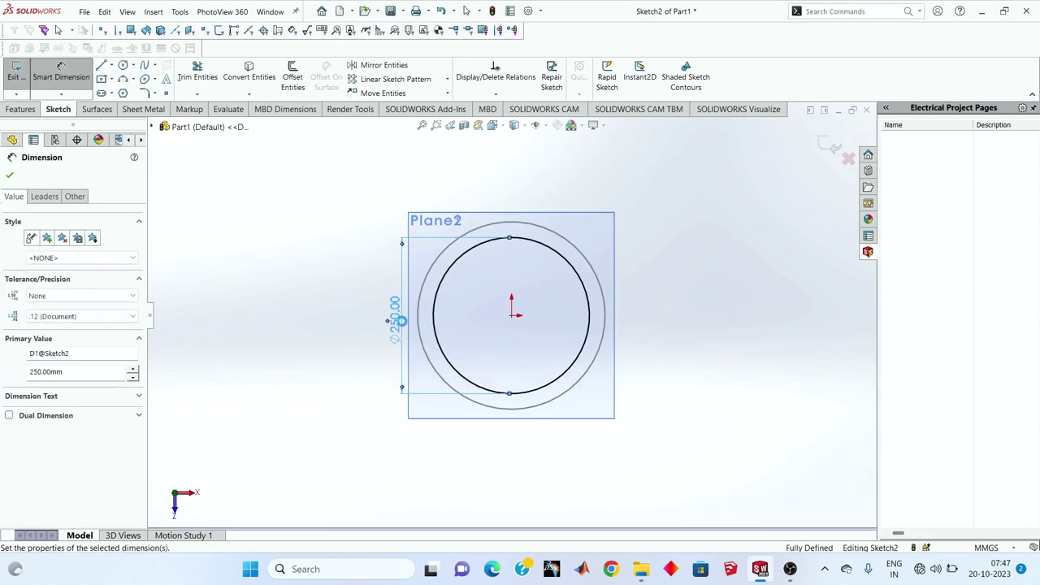
{"action": "left_click", "coordinate": [823, 145]}
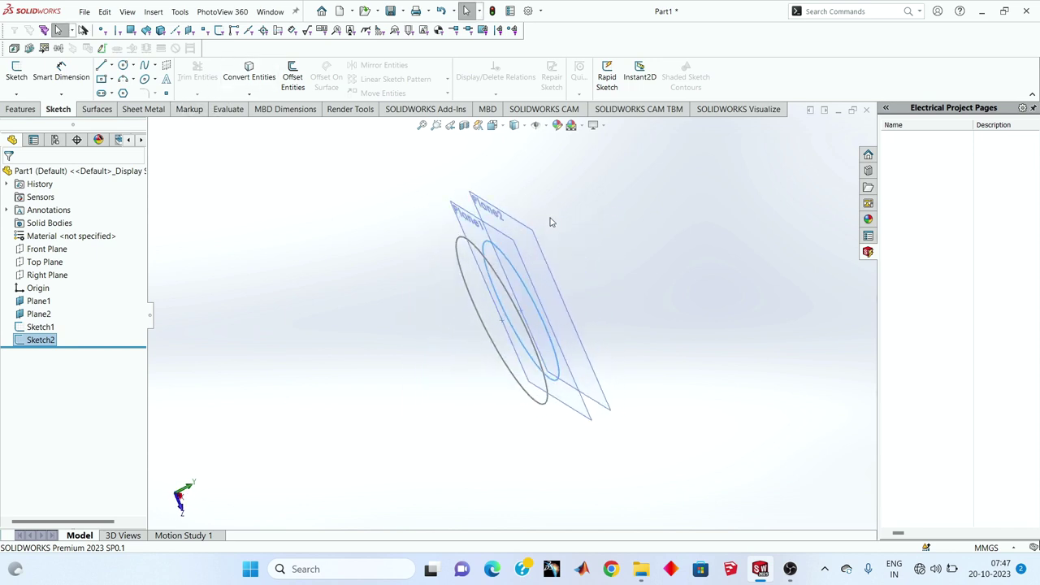
- Start a new sketch on Plane2 and view it normal to the plane
{"action": "left_click", "coordinate": [533, 249]}
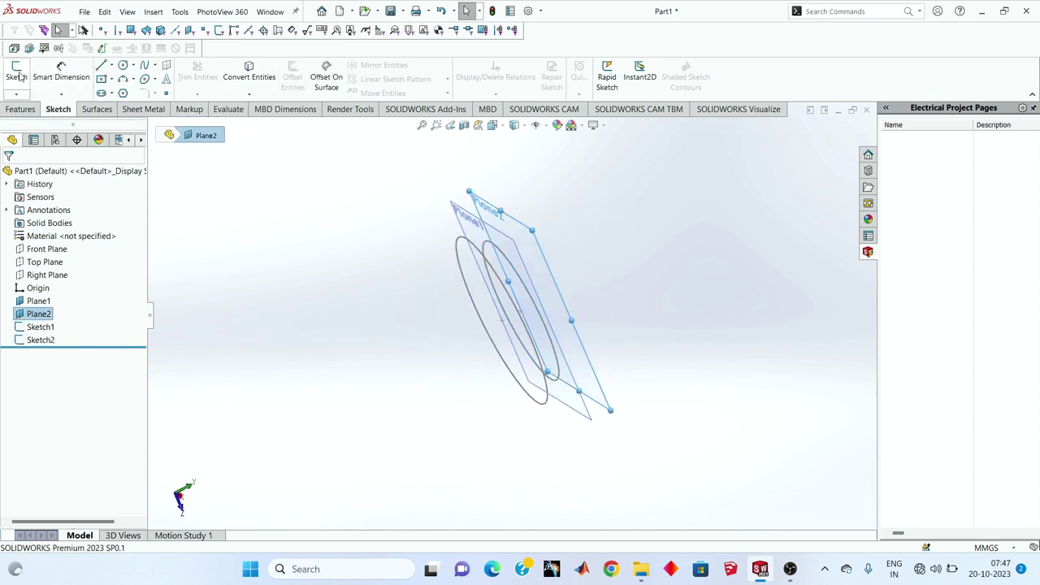
{"action": "left_click", "coordinate": [19, 76]}
{"action": "right_click", "coordinate": [49, 355]}
{"action": "left_click", "coordinate": [71, 333]}
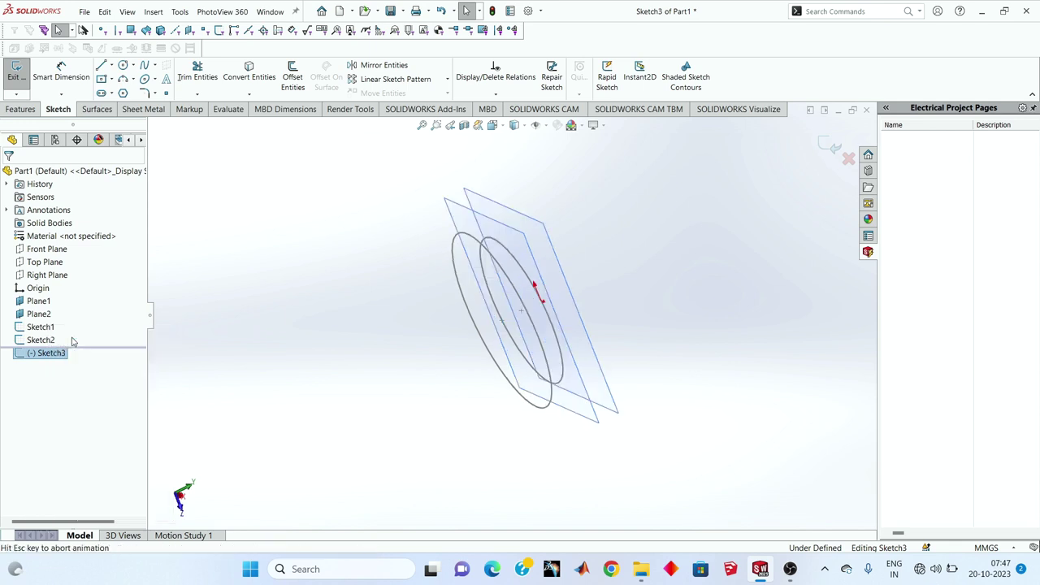
- Draw an origin-centred circle, dimension it to 200 mm diameter, and close Sketch3
{"action": "left_click", "coordinate": [122, 65]}
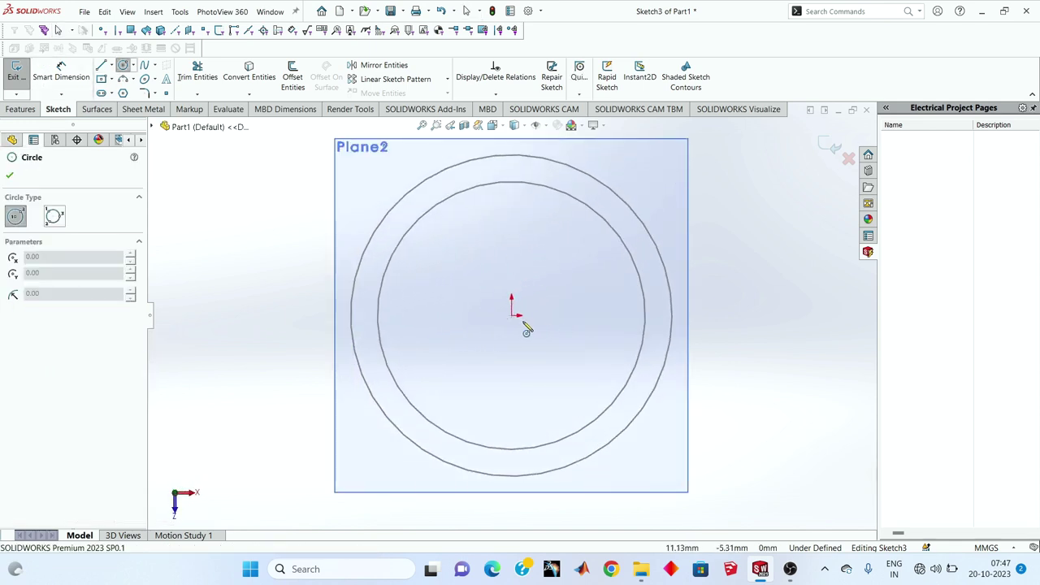
{"action": "left_click", "coordinate": [512, 317]}
{"action": "left_click", "coordinate": [469, 251]}
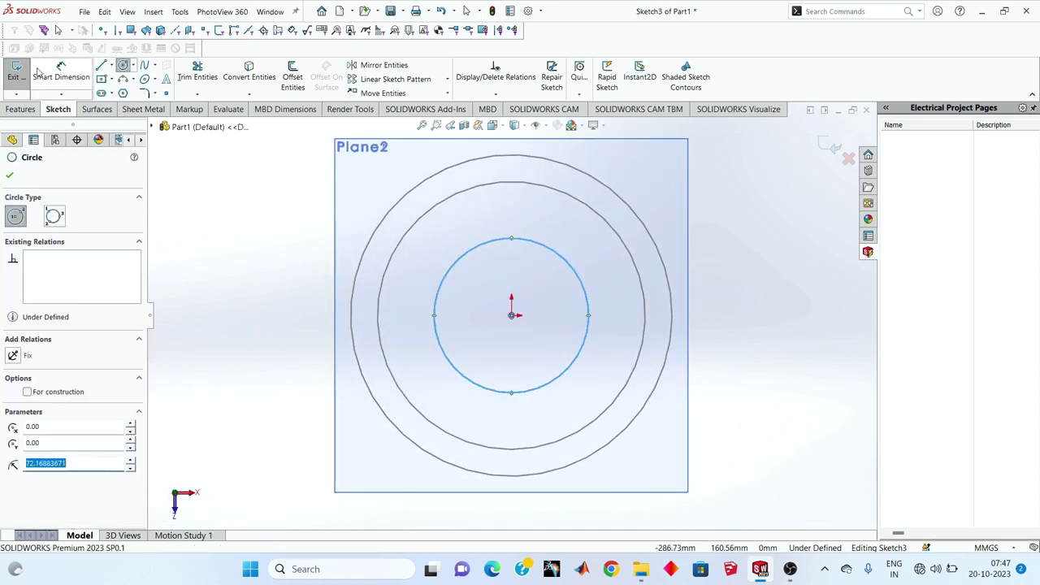
{"action": "left_click", "coordinate": [61, 72]}
{"action": "left_click", "coordinate": [436, 323]}
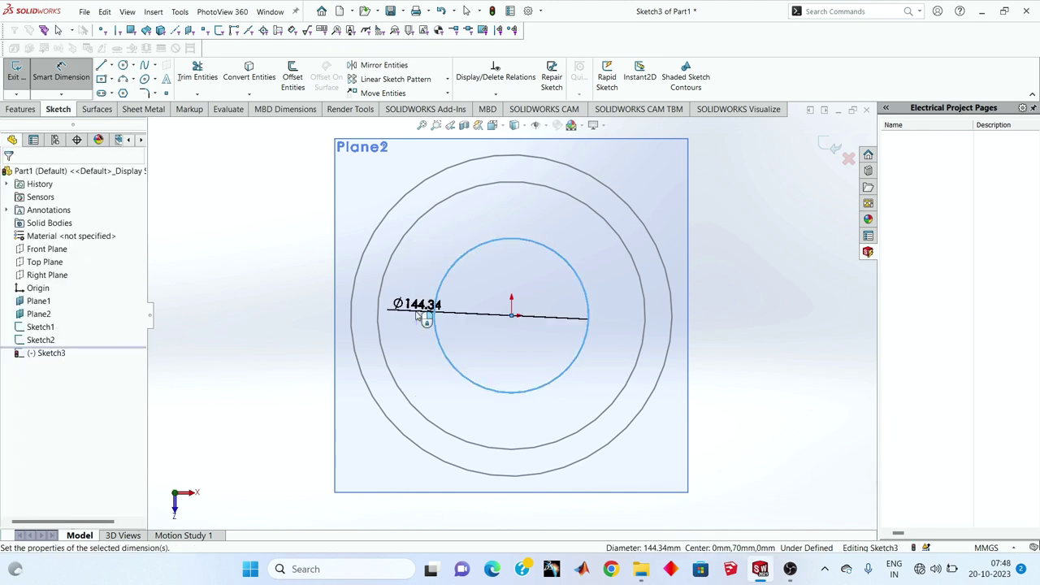
{"action": "left_click", "coordinate": [410, 317]}
{"action": "type", "text": "200"}
{"action": "key", "text": "Return"}
{"action": "left_click", "coordinate": [355, 344]}
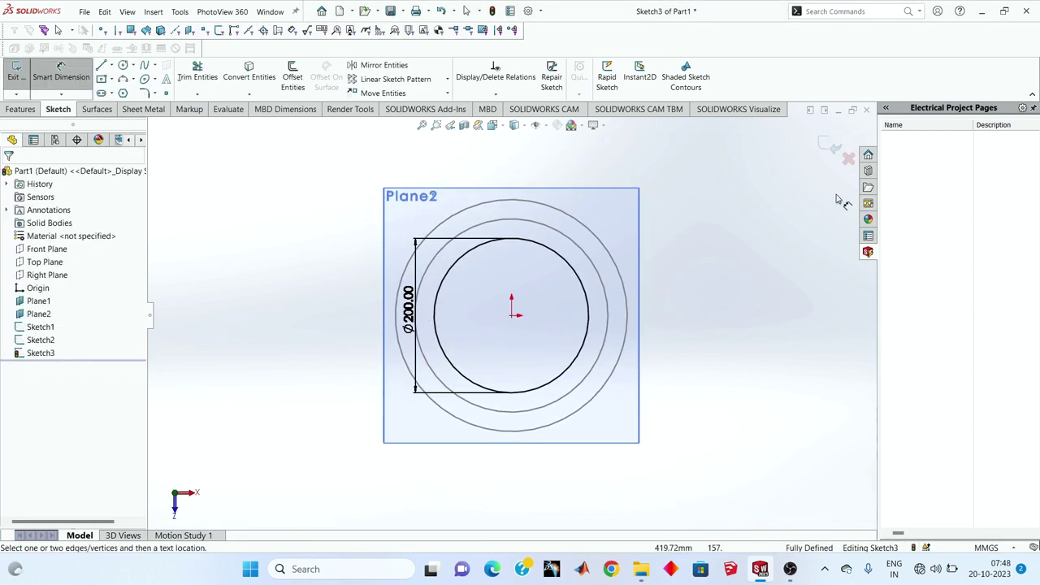
{"action": "left_click", "coordinate": [837, 149]}
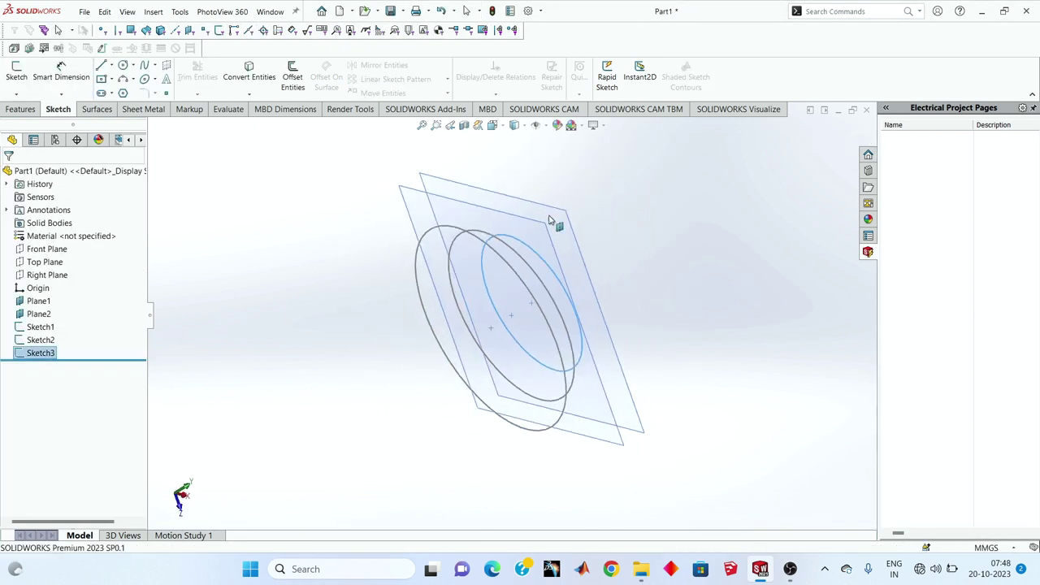
{"action": "left_click", "coordinate": [8, 111]}
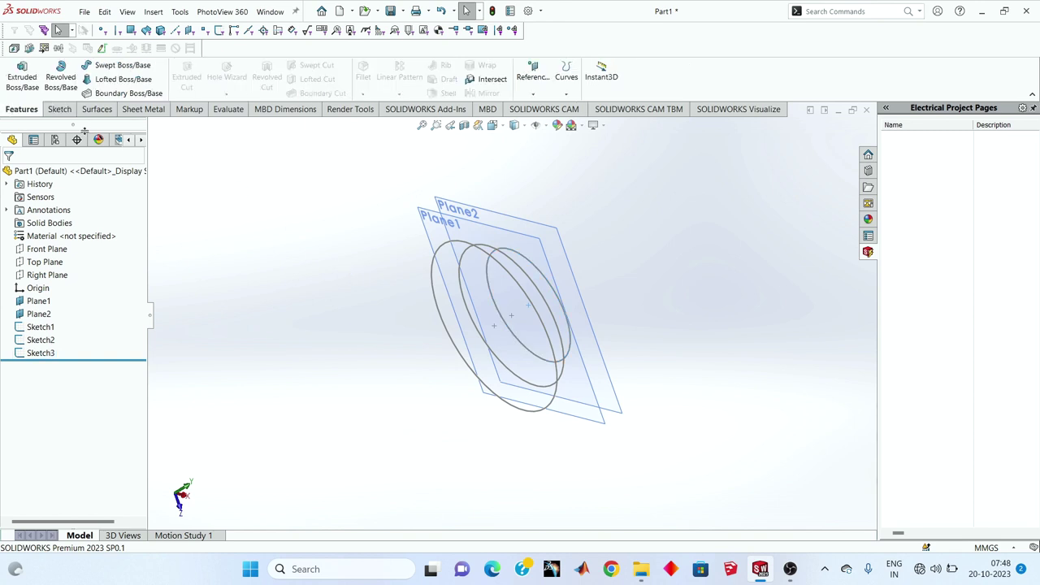
- Loft through Sketch1, Sketch2 and Sketch3 to create the solid Loft1 cone base
{"action": "left_click", "coordinate": [126, 84]}
{"action": "left_click", "coordinate": [439, 315]}
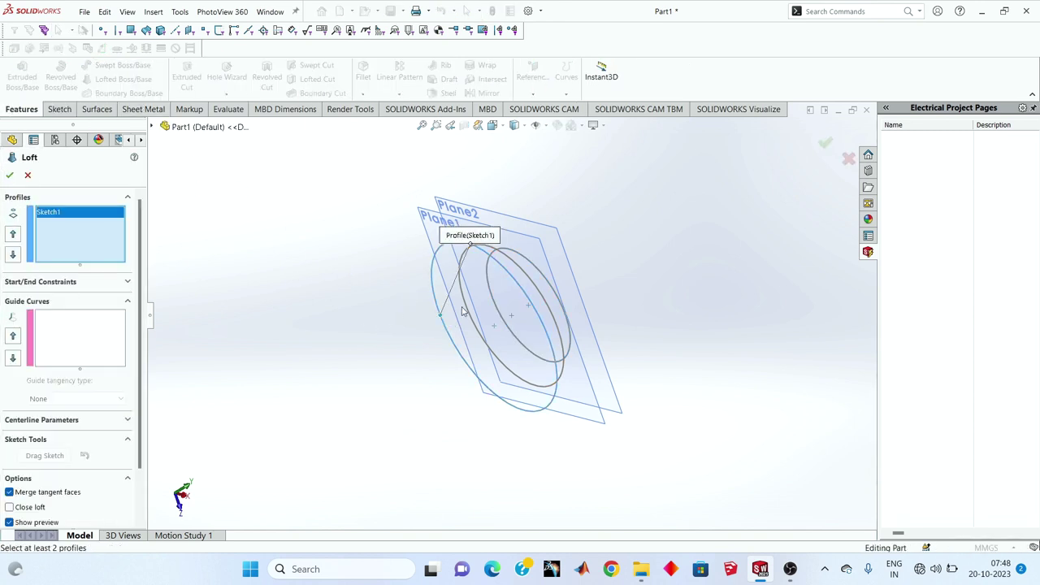
{"action": "left_click", "coordinate": [466, 304]}
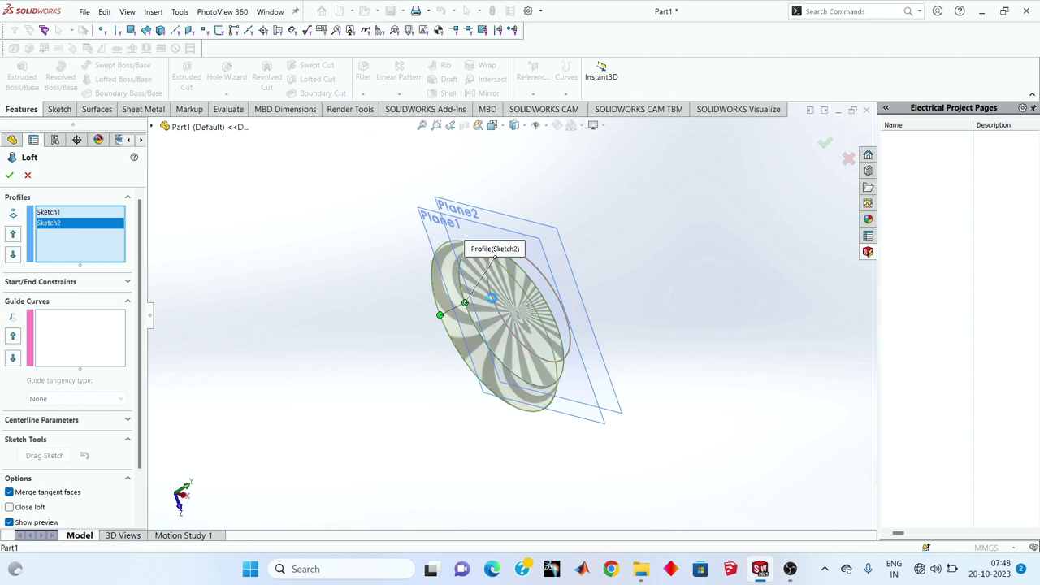
{"action": "left_click", "coordinate": [492, 298]}
{"action": "left_click", "coordinate": [8, 177]}
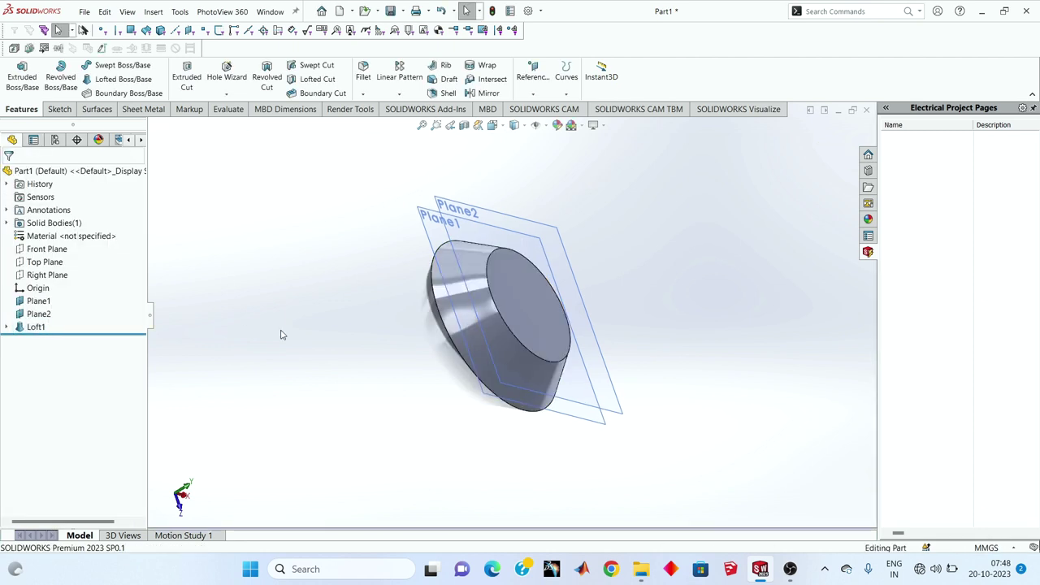
{"action": "middle_click_drag", "start_coordinate": [282, 333], "coordinate": [342, 344]}
{"action": "middle_click_drag", "start_coordinate": [506, 305], "coordinate": [506, 289]}
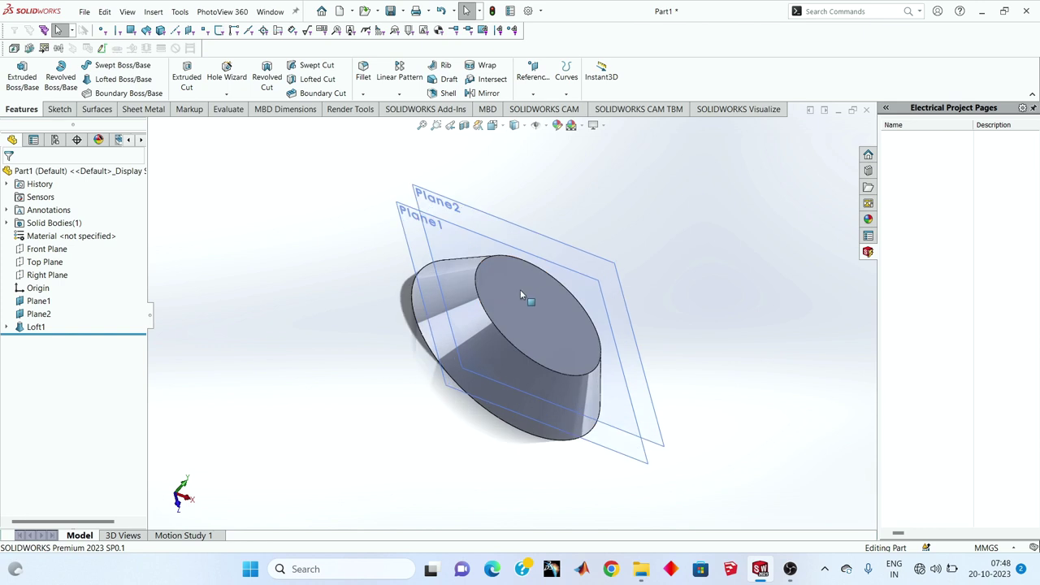
- Create reference Plane3 offset 45 mm from the loft's top face
{"action": "left_click", "coordinate": [533, 94]}
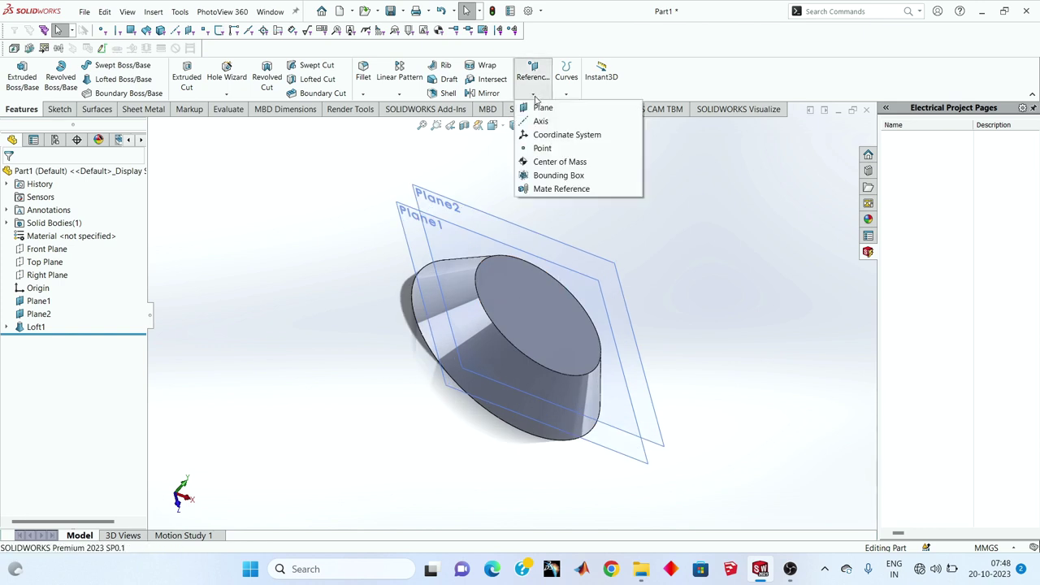
{"action": "left_click", "coordinate": [543, 109]}
{"action": "left_click", "coordinate": [531, 317]}
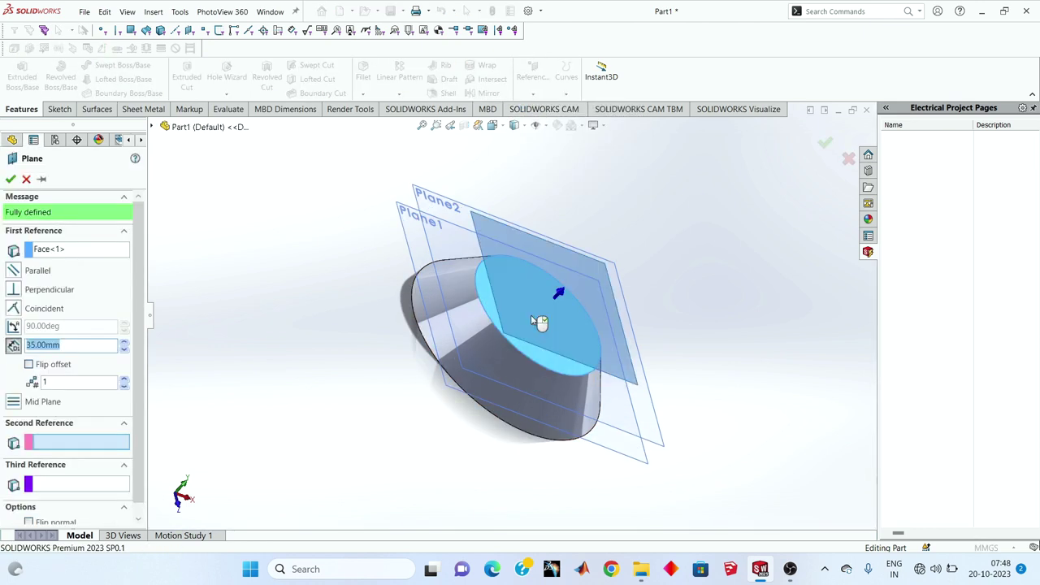
{"action": "type", "text": "45"}
{"action": "key", "text": "Return"}
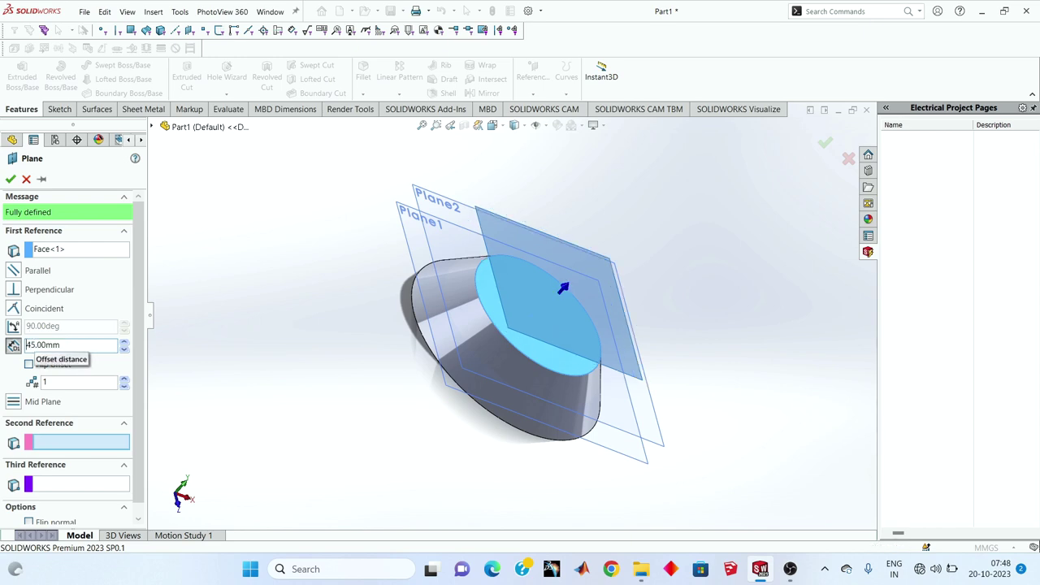
{"action": "left_click", "coordinate": [11, 178]}
{"action": "mouse_move", "coordinate": [379, 304]}
{"action": "middle_mouse_down"}
{"action": "mouse_move", "coordinate": [372, 348]}
{"action": "mouse_move", "coordinate": [543, 252]}
{"action": "middle_mouse_up"}
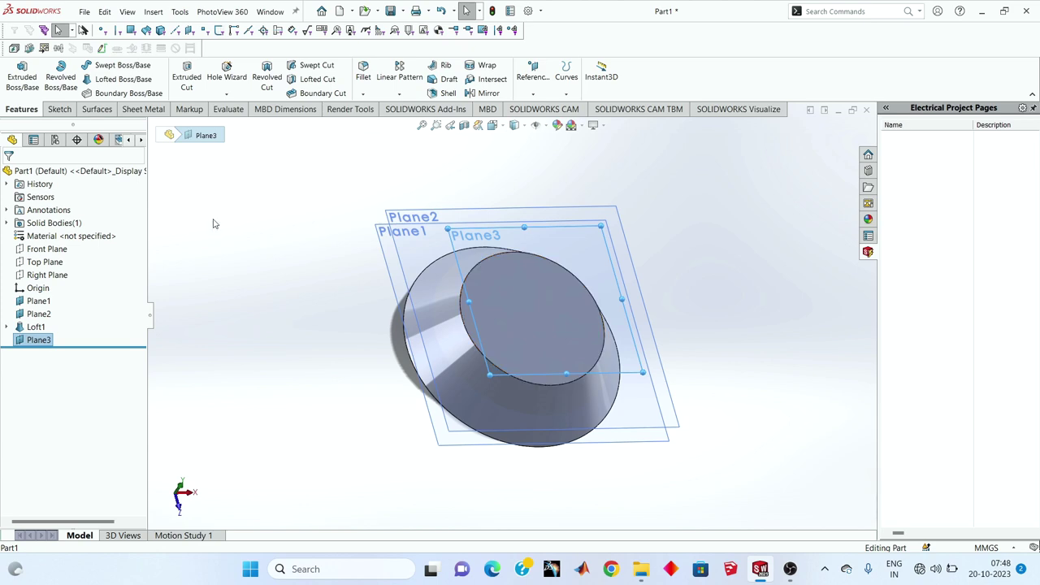
- Start a new sketch on Plane3 and view it normal to the plane
{"action": "left_click", "coordinate": [59, 108]}
{"action": "left_click", "coordinate": [17, 71]}
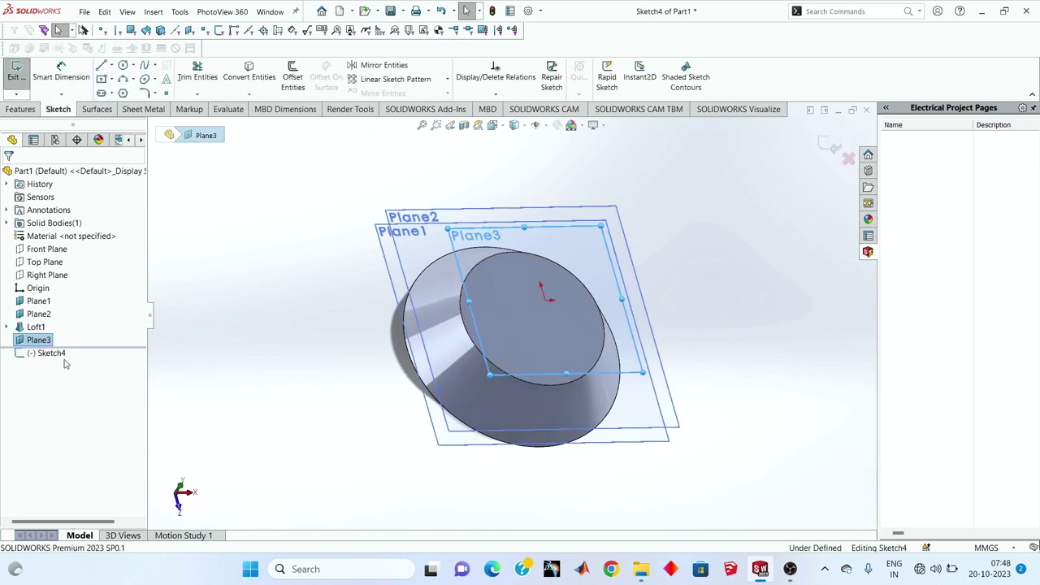
{"action": "right_click", "coordinate": [59, 355]}
{"action": "left_click", "coordinate": [84, 338]}
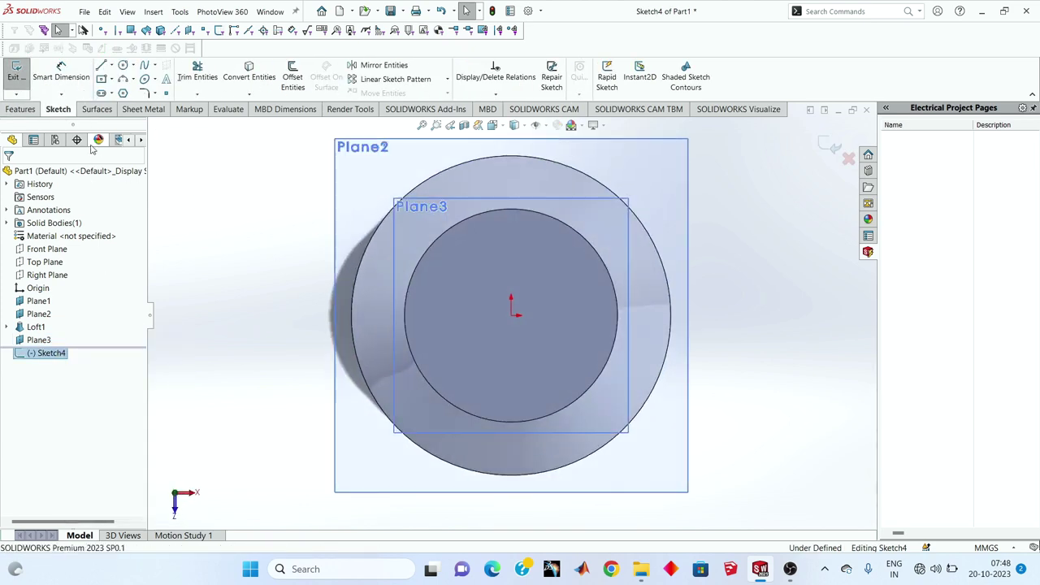
- Draw an origin-centred circle, dimension it to 100 mm diameter, and close Sketch4
{"action": "left_click", "coordinate": [123, 66]}
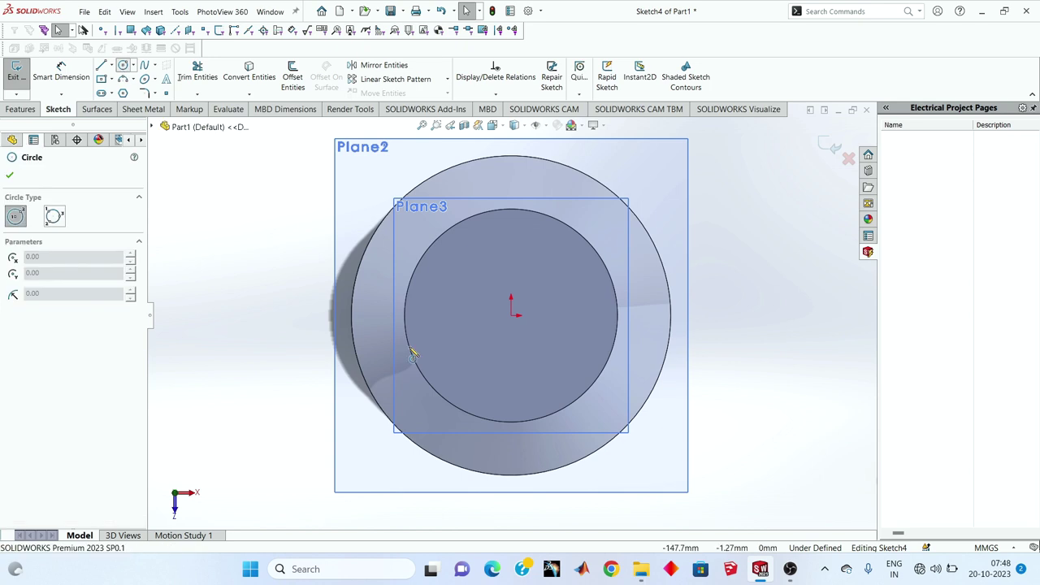
{"action": "left_click", "coordinate": [510, 314]}
{"action": "left_click", "coordinate": [522, 379]}
{"action": "key", "text": "Escape"}
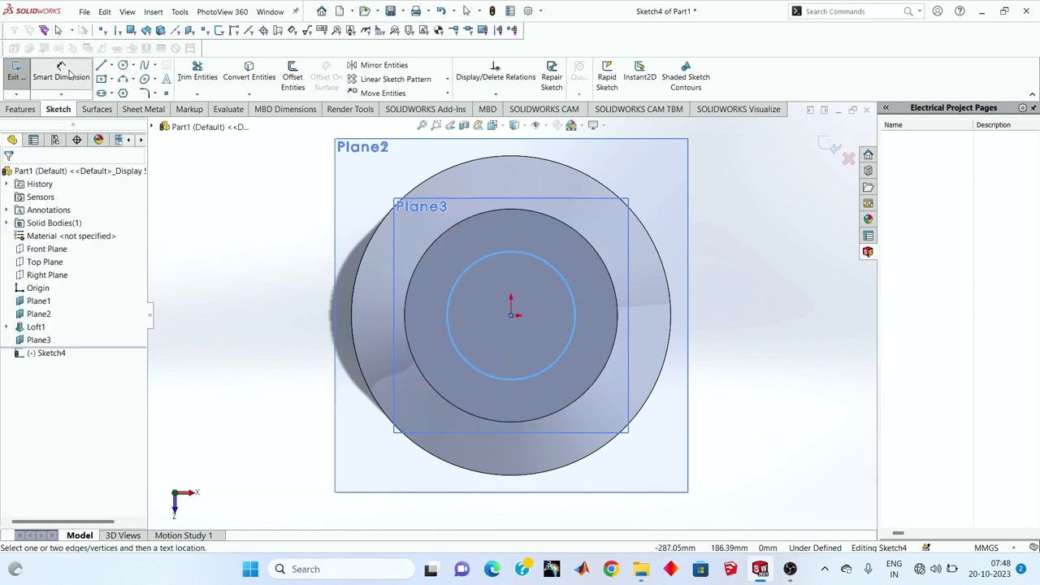
{"action": "left_click", "coordinate": [511, 383]}
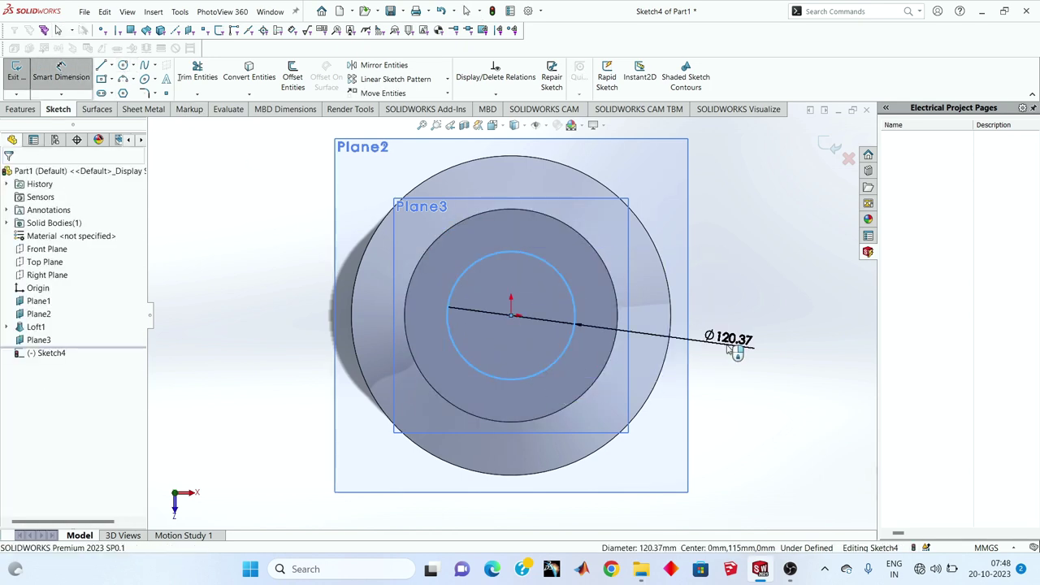
{"action": "left_click", "coordinate": [727, 259]}
{"action": "type", "text": "100"}
{"action": "key", "text": "Return"}
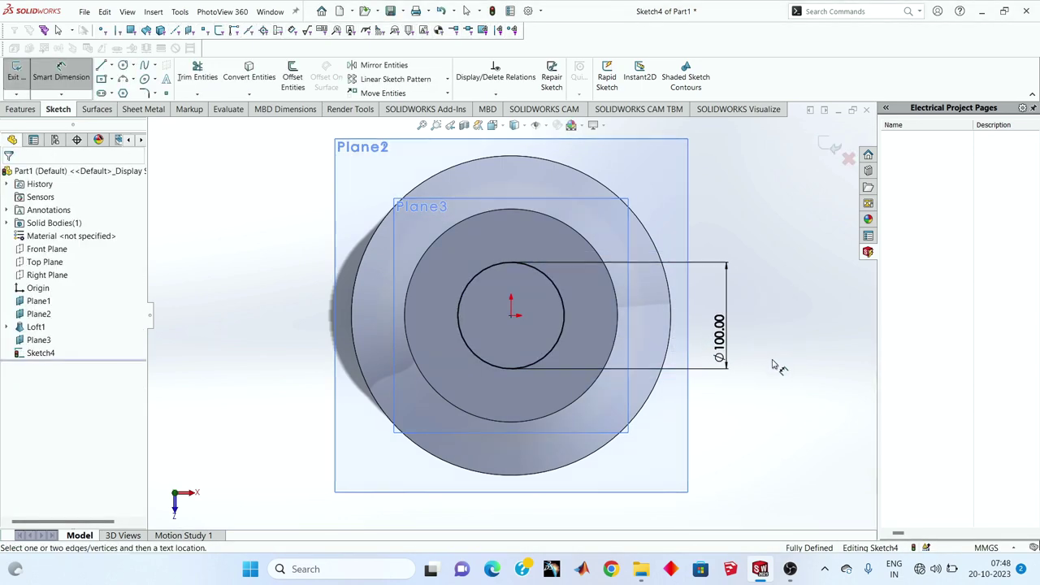
{"action": "middle_click_drag", "start_coordinate": [778, 365], "coordinate": [646, 326]}
{"action": "middle_click_drag", "start_coordinate": [541, 339], "coordinate": [731, 203]}
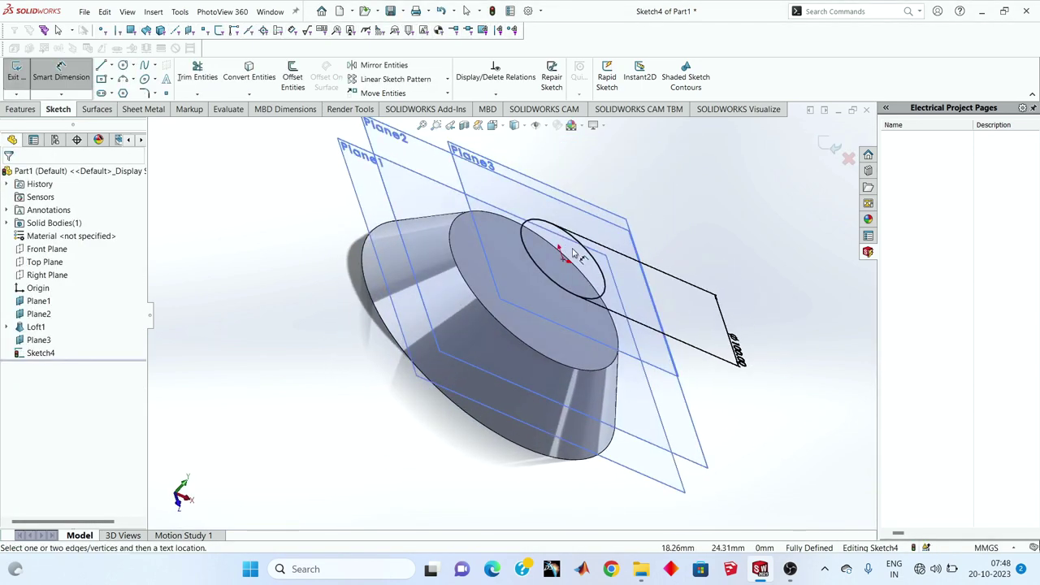
{"action": "left_click", "coordinate": [833, 146]}
- Sketch on the loft's top face, convert its circular edge into Sketch5, and close it
{"action": "left_click", "coordinate": [476, 286]}
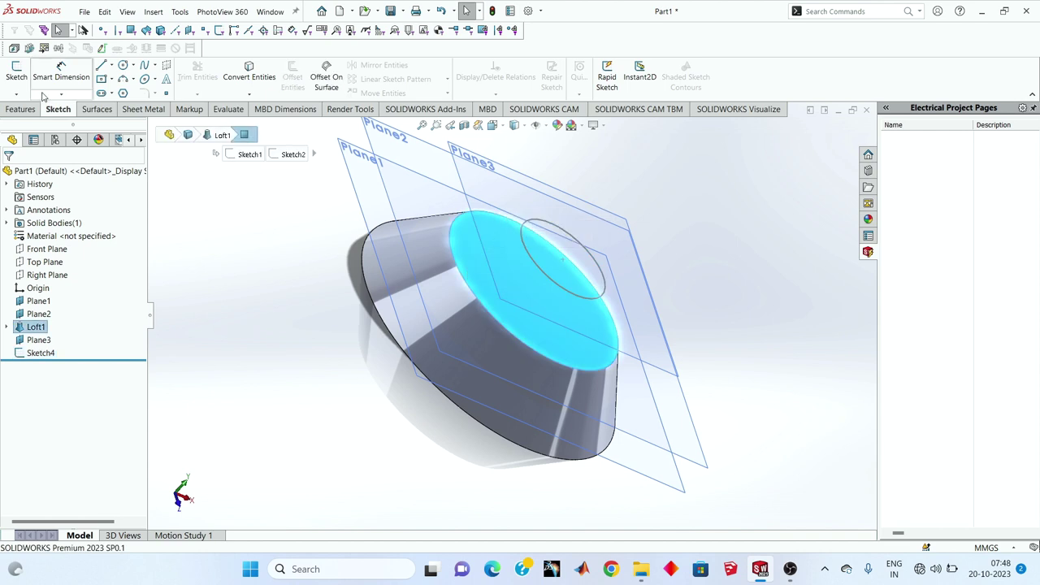
{"action": "left_click", "coordinate": [10, 77]}
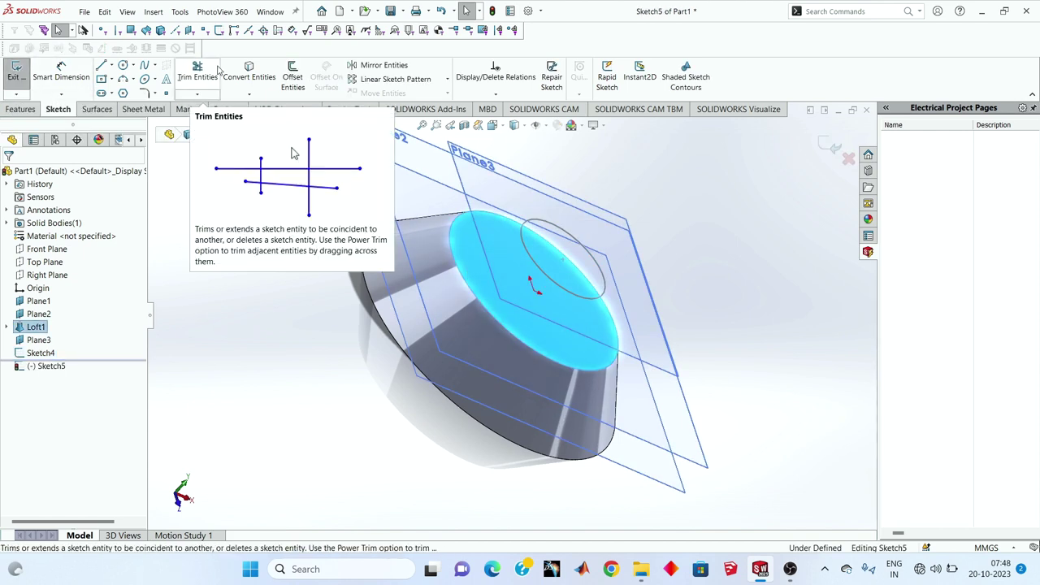
{"action": "left_click", "coordinate": [240, 79]}
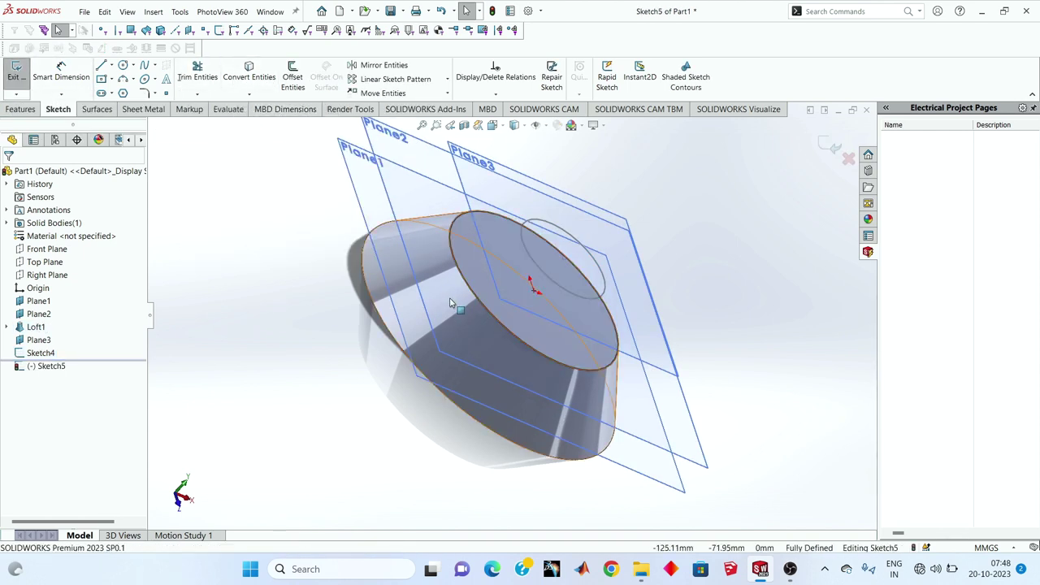
{"action": "left_click", "coordinate": [465, 283]}
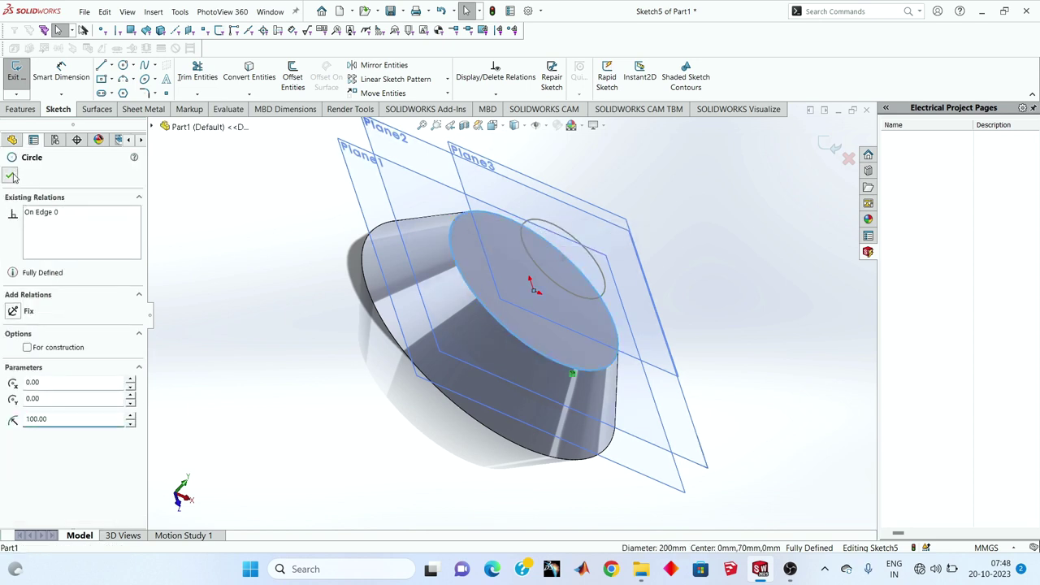
{"action": "left_click", "coordinate": [10, 176]}
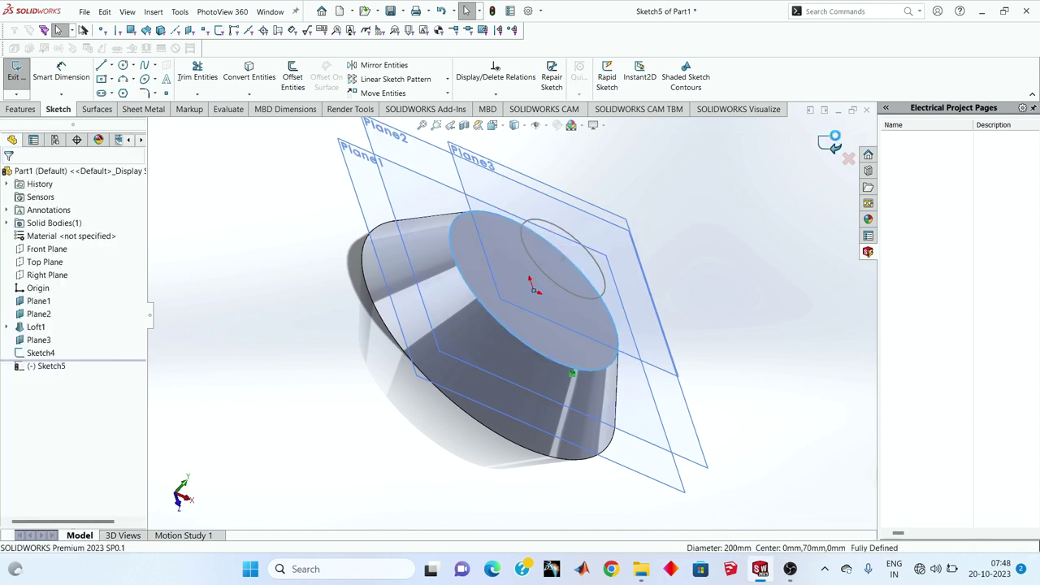
{"action": "left_click", "coordinate": [831, 143]}
{"action": "left_click", "coordinate": [30, 111]}
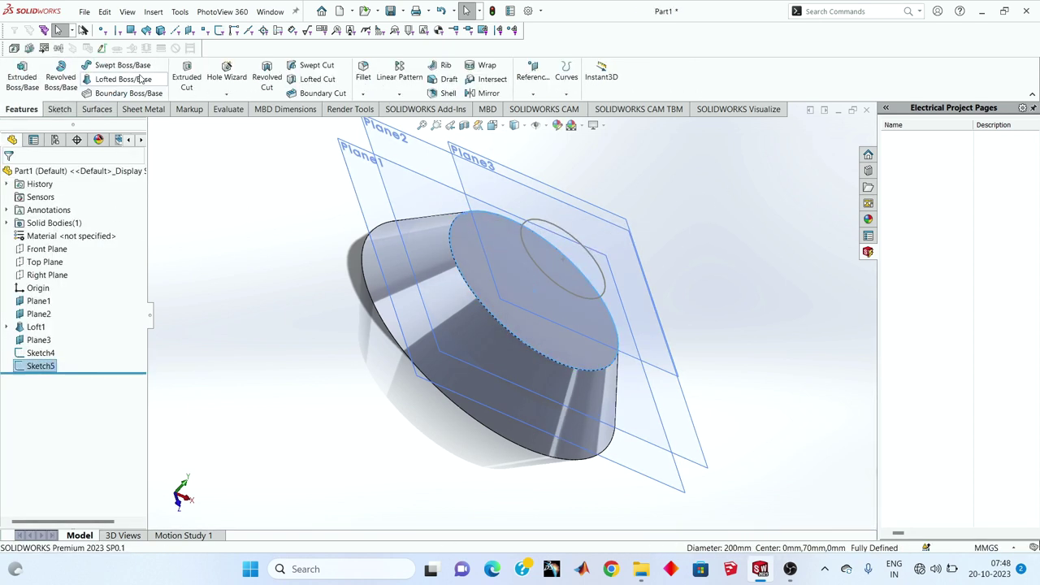
- Loft from Sketch4 to Sketch5, removing the stray face profile, to create the Loft2 tier
{"action": "left_click", "coordinate": [151, 85]}
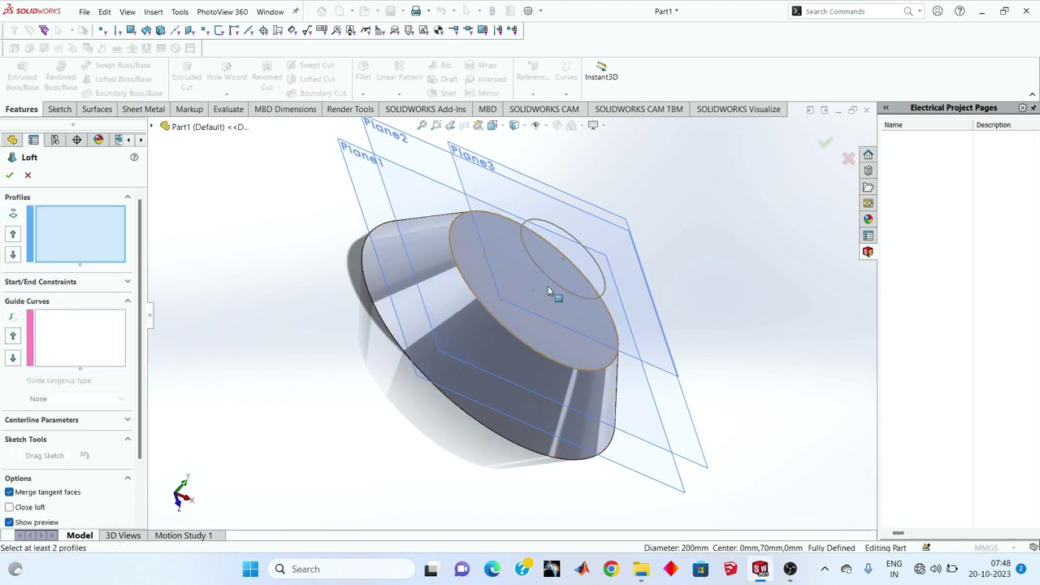
{"action": "left_click", "coordinate": [530, 266]}
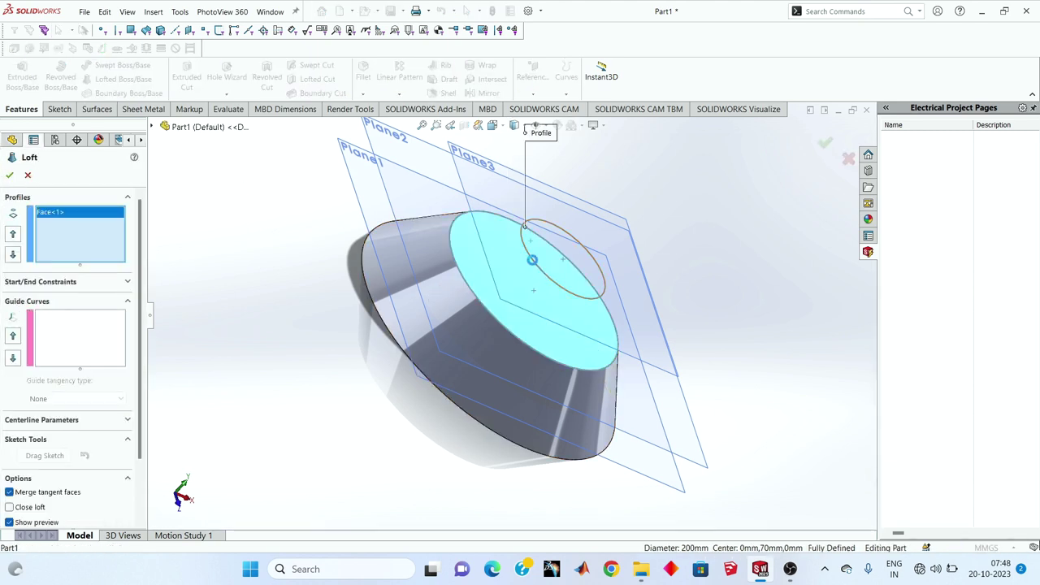
{"action": "left_click", "coordinate": [527, 229]}
{"action": "right_click", "coordinate": [64, 214]}
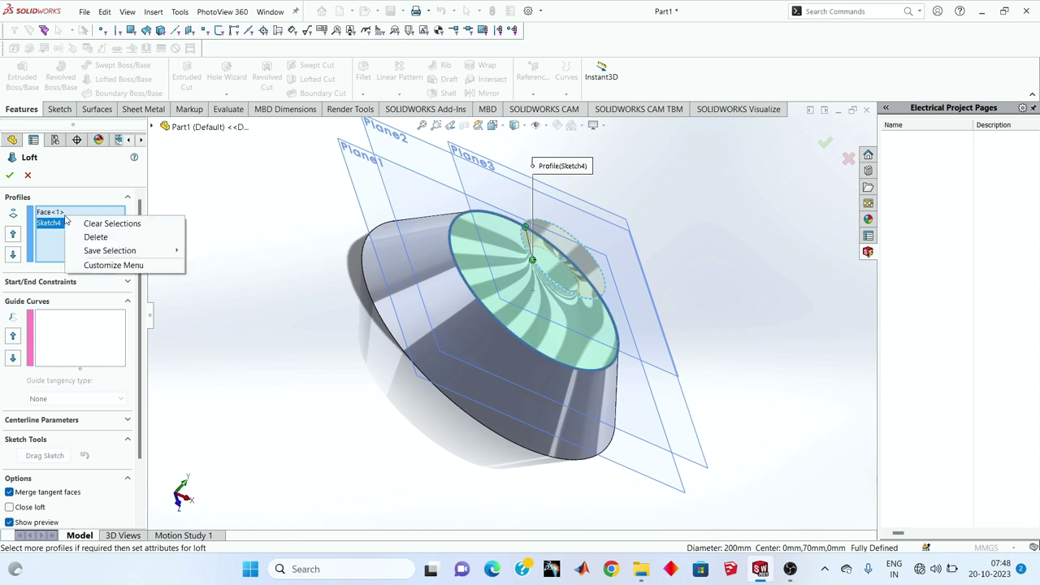
{"action": "left_click", "coordinate": [89, 235]}
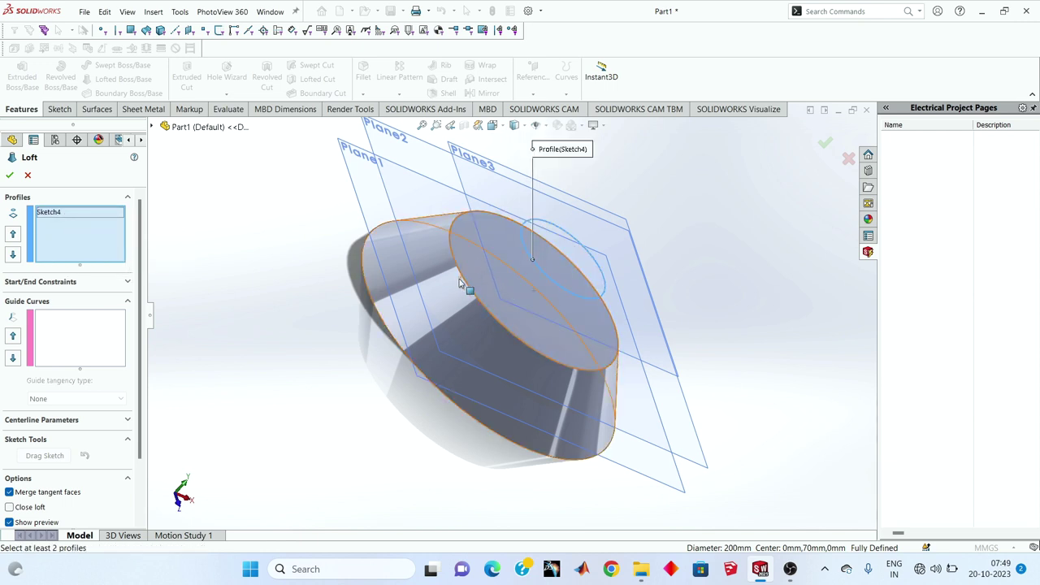
{"action": "left_click", "coordinate": [462, 278]}
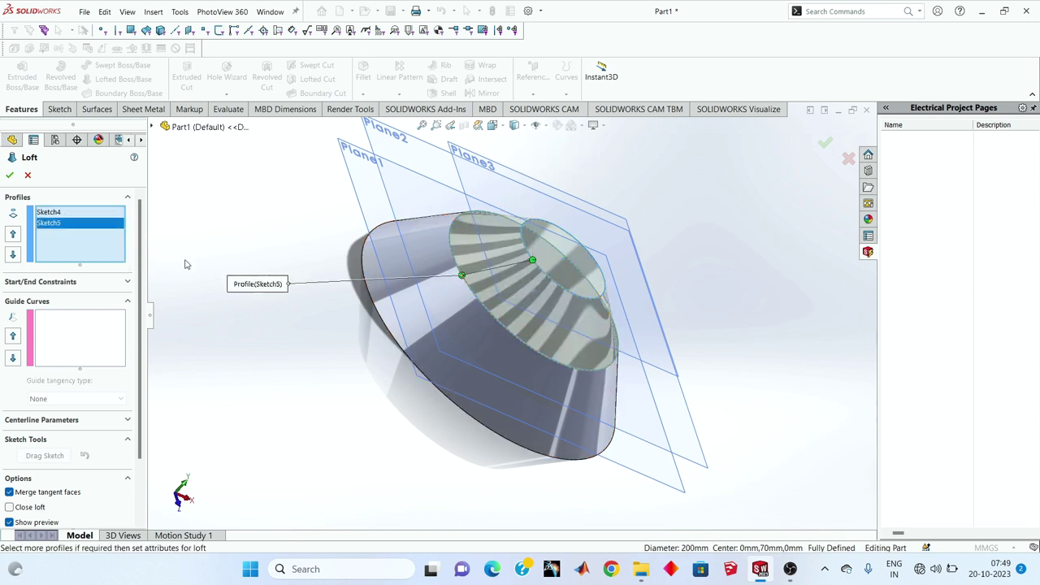
{"action": "left_click", "coordinate": [8, 175]}
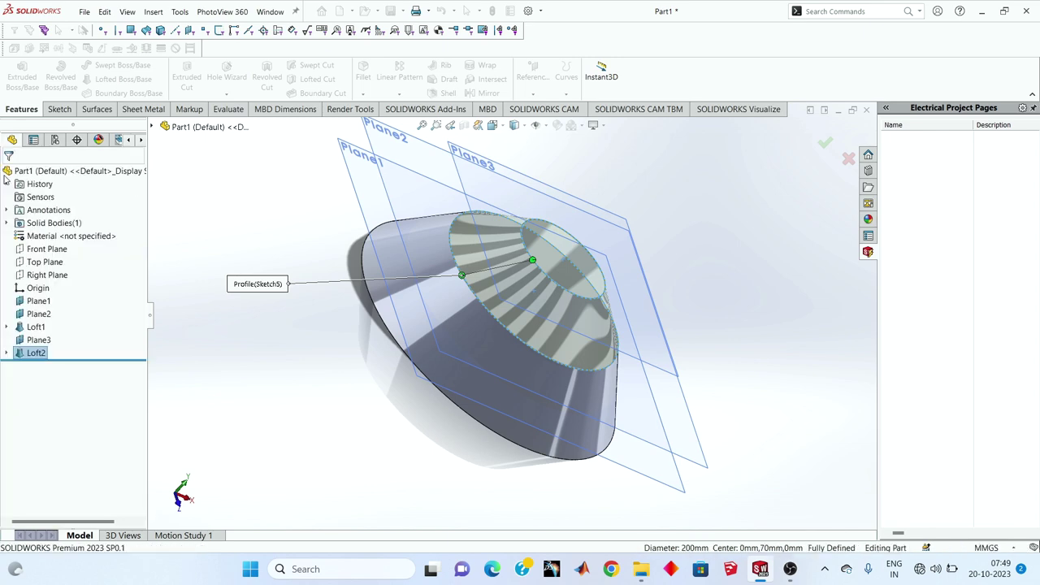
{"action": "mouse_move", "coordinate": [464, 204]}
{"action": "middle_mouse_down"}
{"action": "mouse_move", "coordinate": [447, 356]}
{"action": "mouse_move", "coordinate": [376, 251]}
{"action": "mouse_move", "coordinate": [298, 339]}
{"action": "mouse_move", "coordinate": [323, 355]}
{"action": "middle_mouse_up"}
{"action": "scroll", "coordinate": [517, 285], "scroll_direction": "up", "scroll_amount": 3}
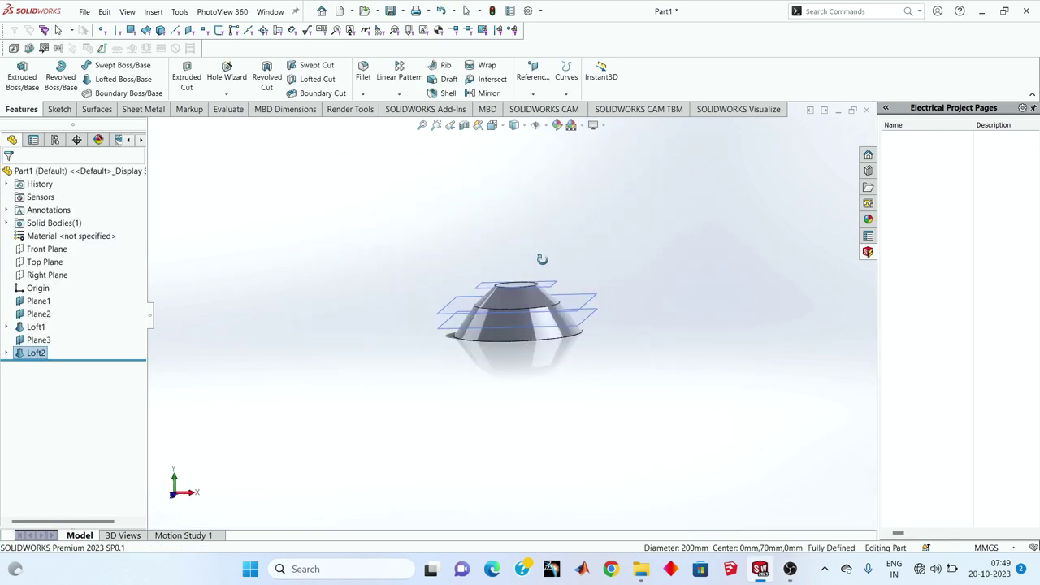
{"action": "scroll", "coordinate": [504, 286], "scroll_direction": "up", "scroll_amount": 1}
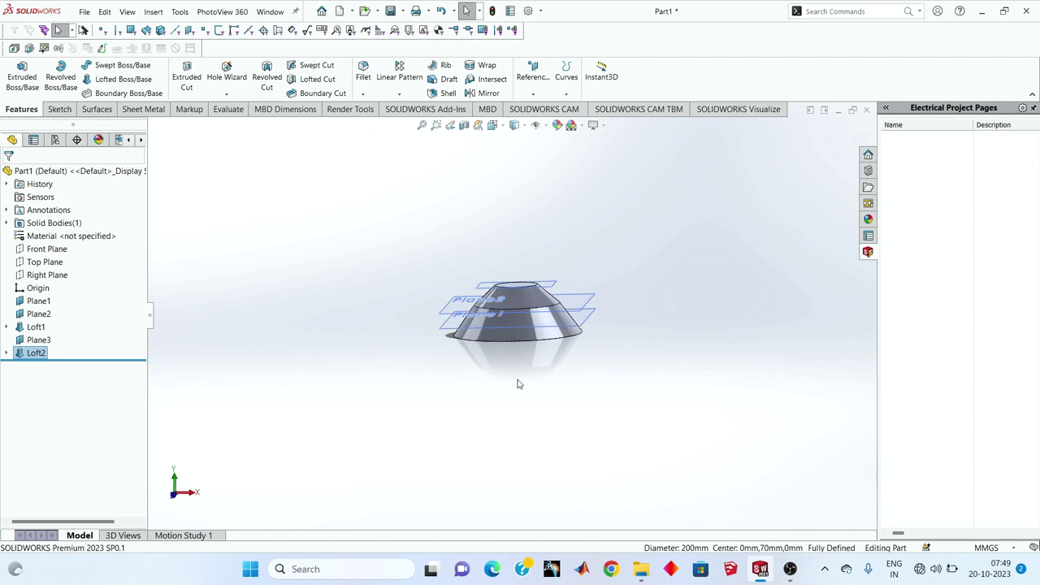
{"action": "scroll", "coordinate": [410, 314], "scroll_direction": "down", "scroll_amount": 1}
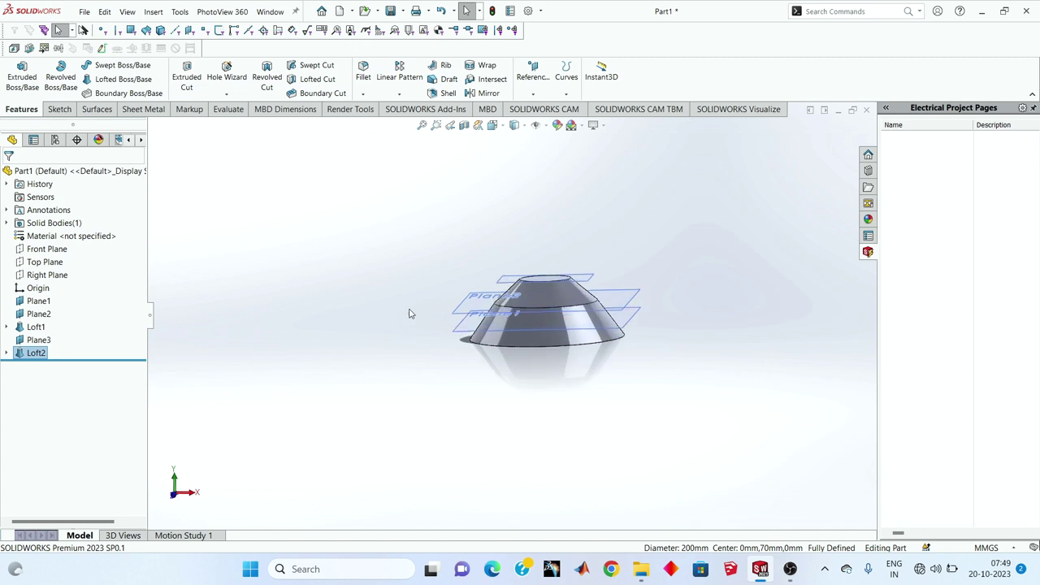
- Start a new sketch on the Front Plane, viewed face-on
{"action": "left_click", "coordinate": [28, 252]}
{"action": "right_click", "coordinate": [29, 251]}
{"action": "left_click", "coordinate": [85, 233]}
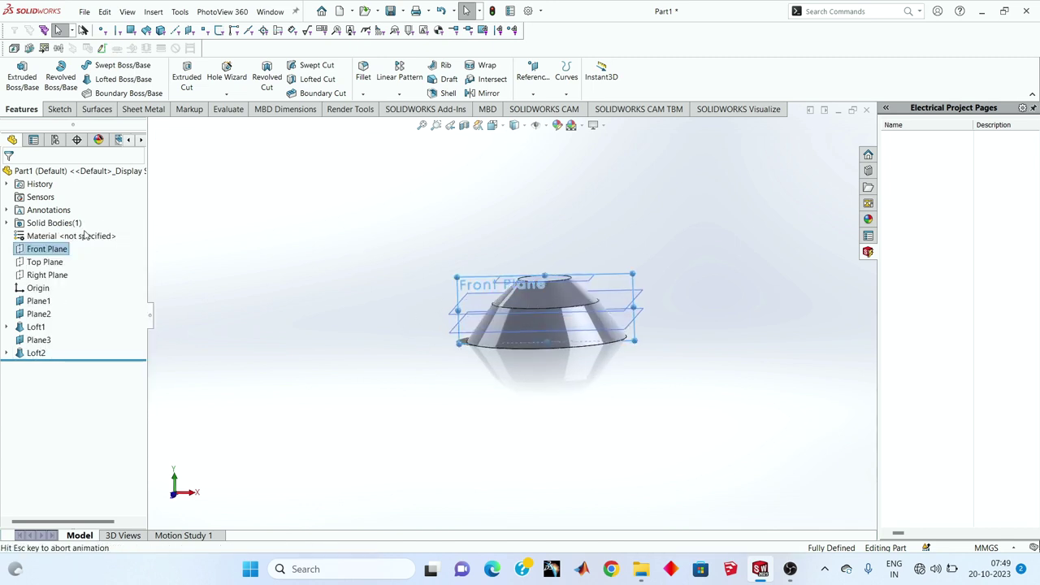
{"action": "left_click", "coordinate": [69, 109]}
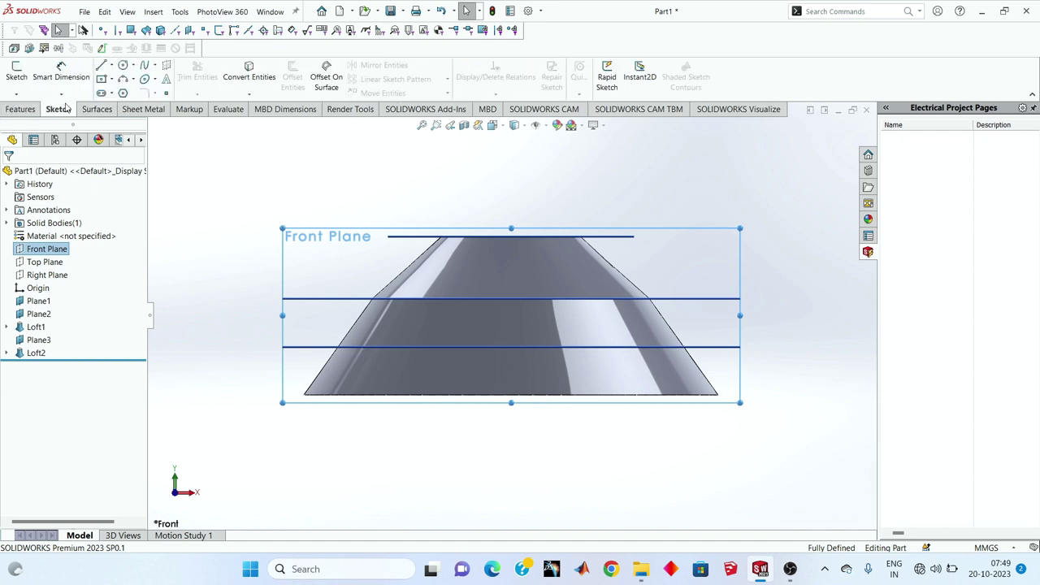
{"action": "left_click", "coordinate": [16, 71]}
{"action": "scroll", "coordinate": [534, 220], "scroll_direction": "down", "scroll_amount": 3}
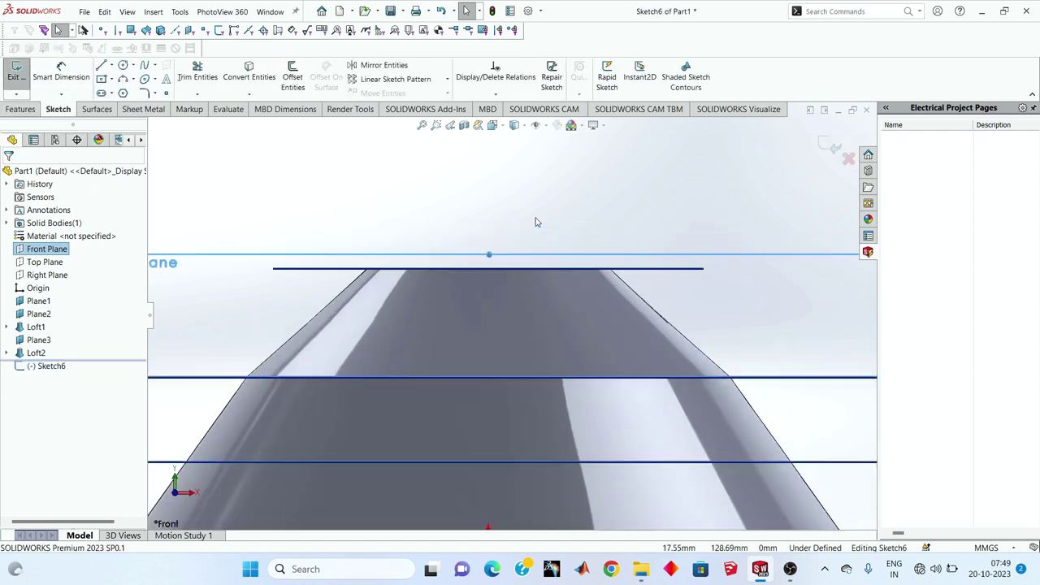
{"action": "scroll", "coordinate": [513, 240], "scroll_direction": "down", "scroll_amount": 2}
{"action": "scroll", "coordinate": [514, 240], "scroll_direction": "up", "scroll_amount": 3}
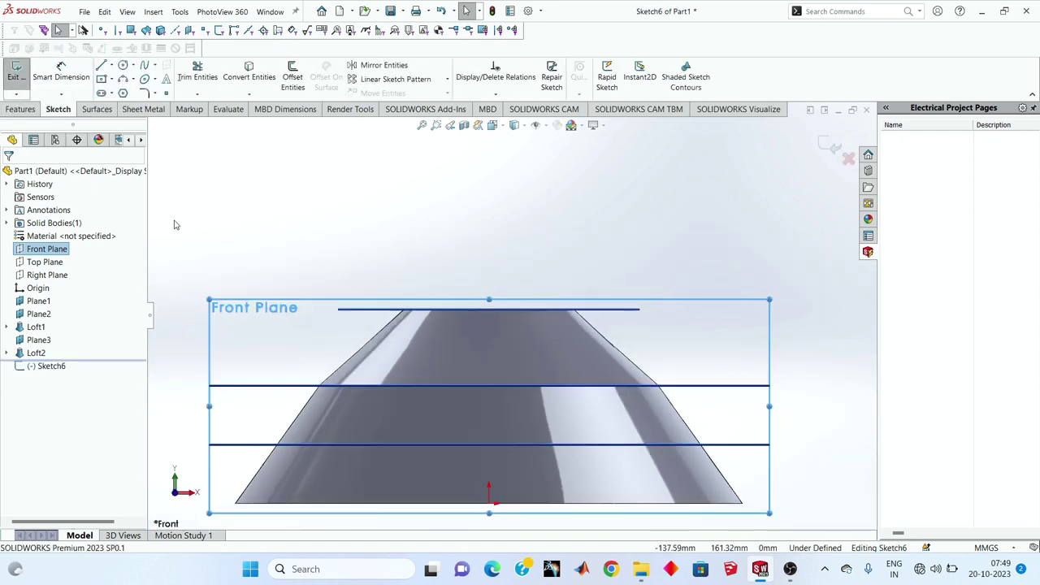
- Draw a tall 3-point arc rising from the cone's top-left corner
{"action": "left_click", "coordinate": [124, 79]}
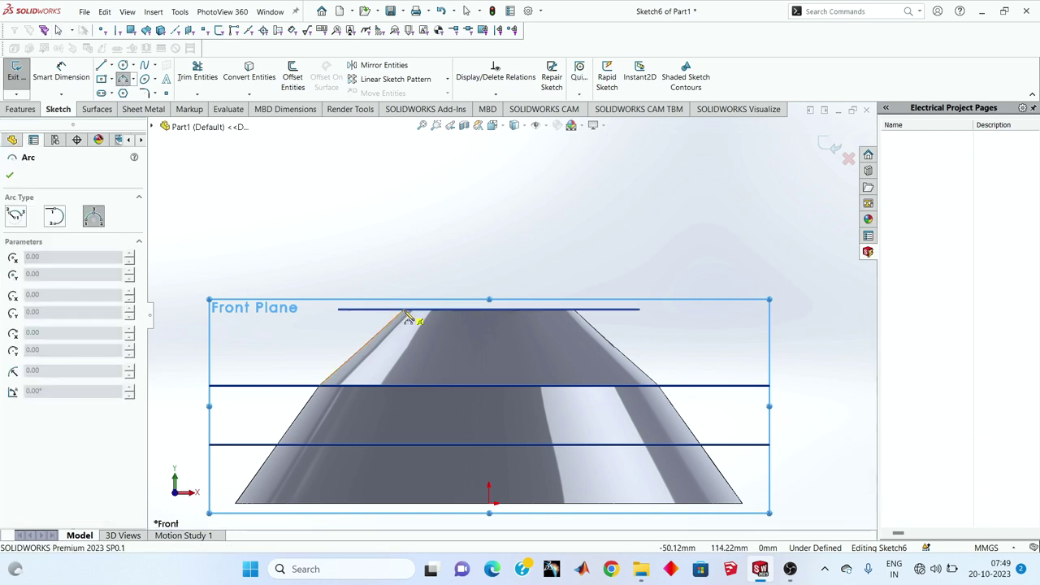
{"action": "scroll", "coordinate": [409, 315], "scroll_direction": "down", "scroll_amount": 3}
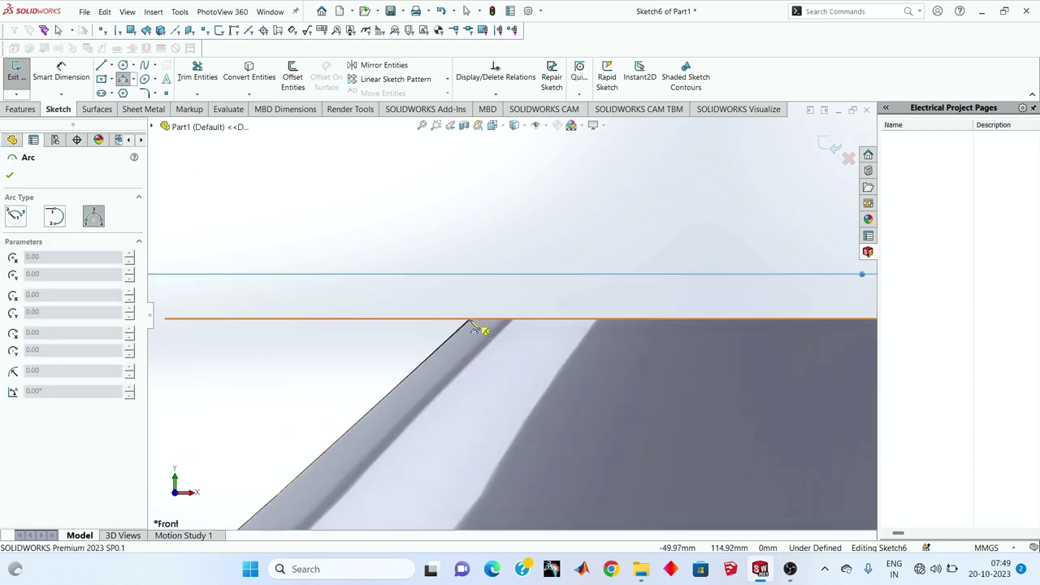
{"action": "left_click", "coordinate": [472, 322]}
{"action": "scroll", "coordinate": [491, 271], "scroll_direction": "up", "scroll_amount": 3}
{"action": "scroll", "coordinate": [492, 269], "scroll_direction": "up", "scroll_amount": 3}
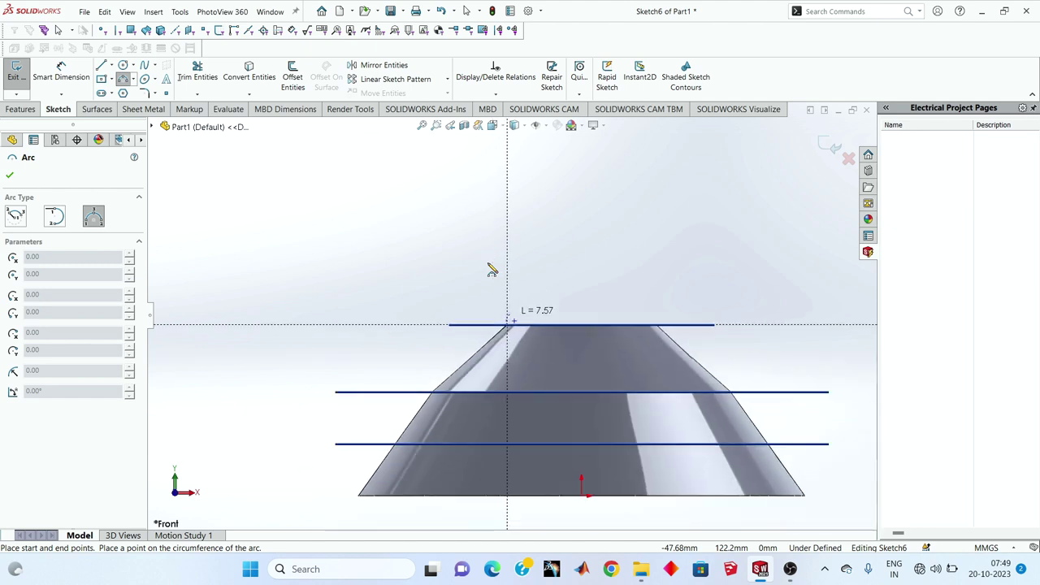
{"action": "scroll", "coordinate": [488, 244], "scroll_direction": "up", "scroll_amount": 2}
{"action": "left_click", "coordinate": [477, 146]}
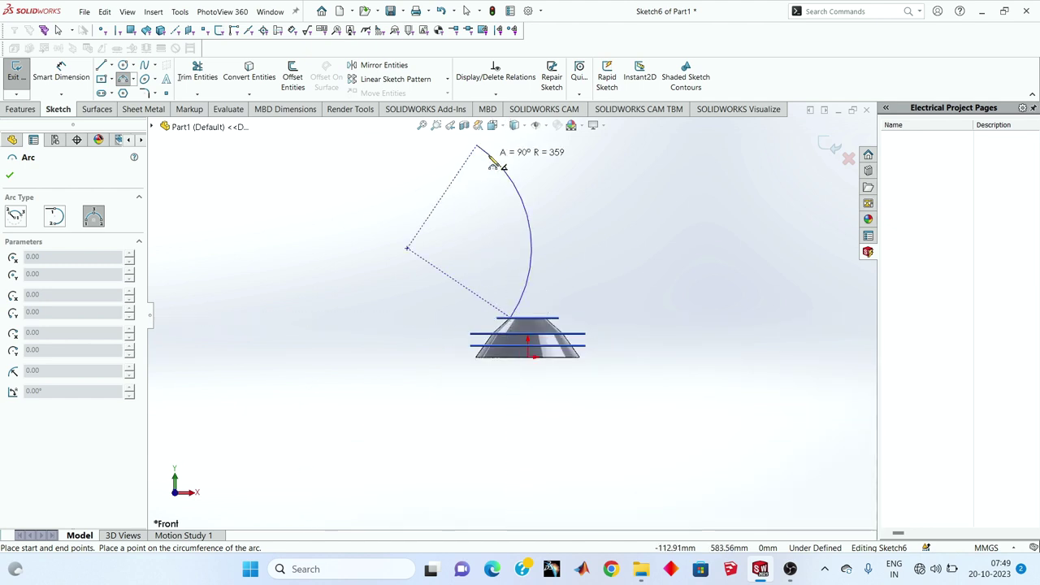
{"action": "left_click", "coordinate": [470, 189]}
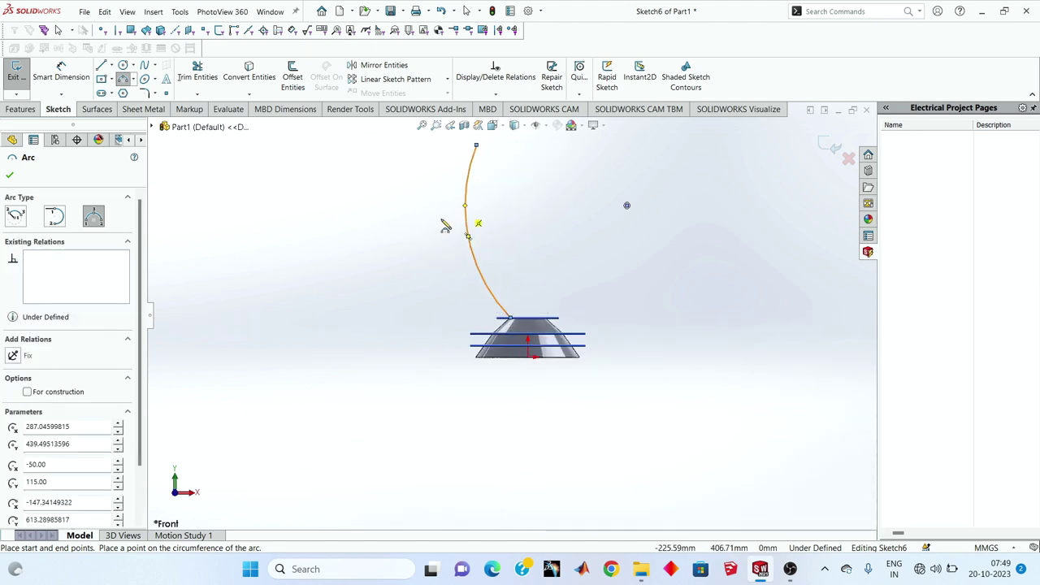
{"action": "right_click", "coordinate": [361, 195]}
{"action": "left_click", "coordinate": [387, 203]}
- Dimension the handle arc's radius to 500 mm
{"action": "left_click", "coordinate": [57, 71]}
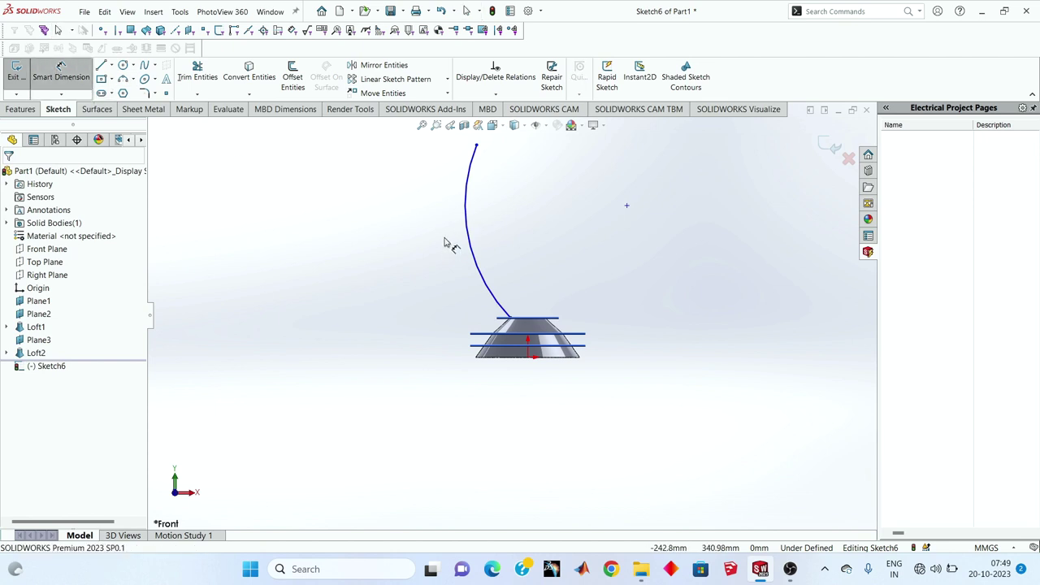
{"action": "left_click", "coordinate": [469, 225]}
{"action": "left_click", "coordinate": [508, 223]}
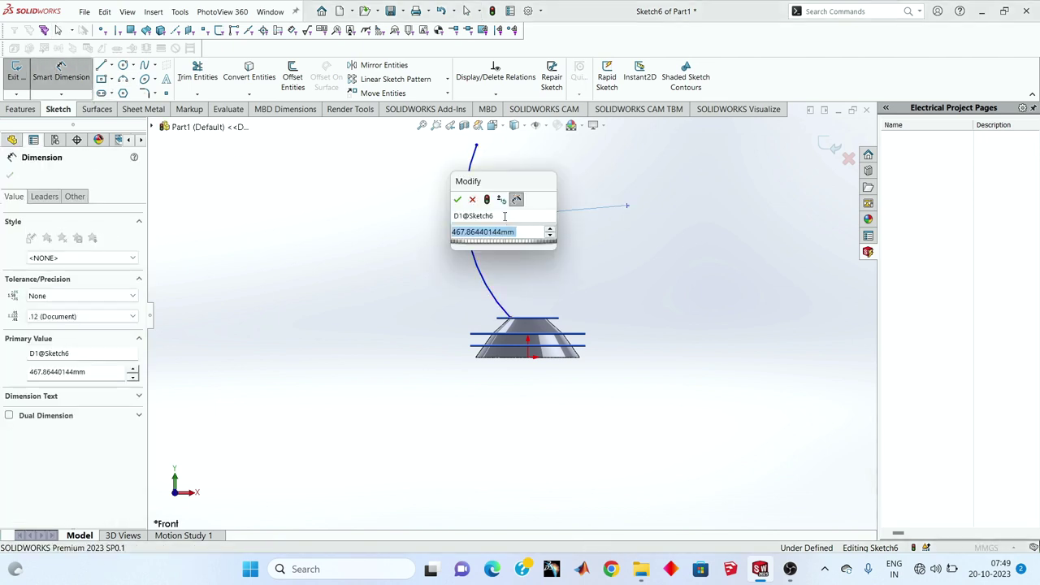
{"action": "type", "text": "500"}
{"action": "key", "text": "Return"}
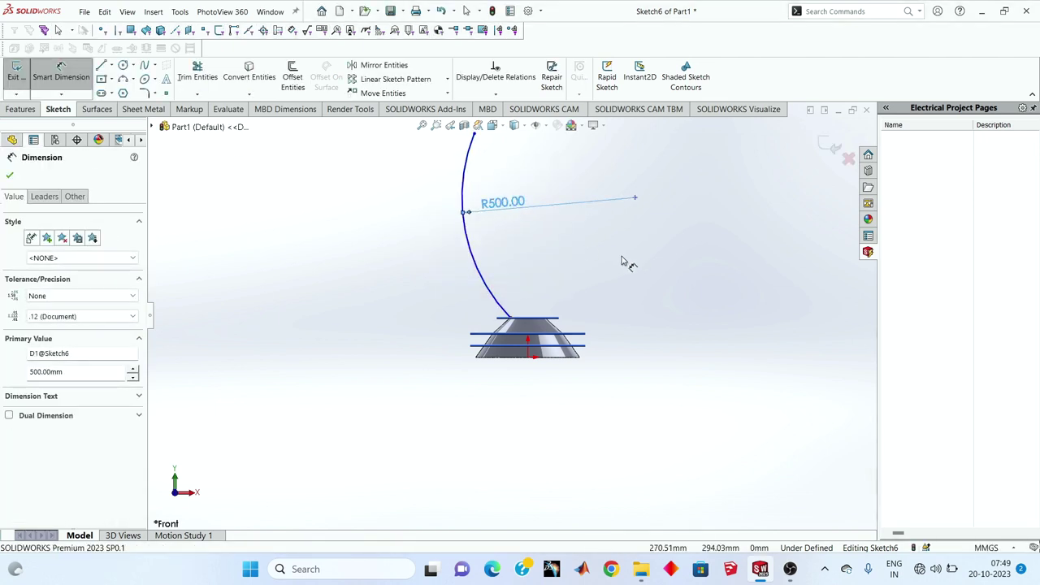
{"action": "left_click", "coordinate": [623, 263]}
{"action": "scroll", "coordinate": [482, 347], "scroll_direction": "down", "scroll_amount": 2}
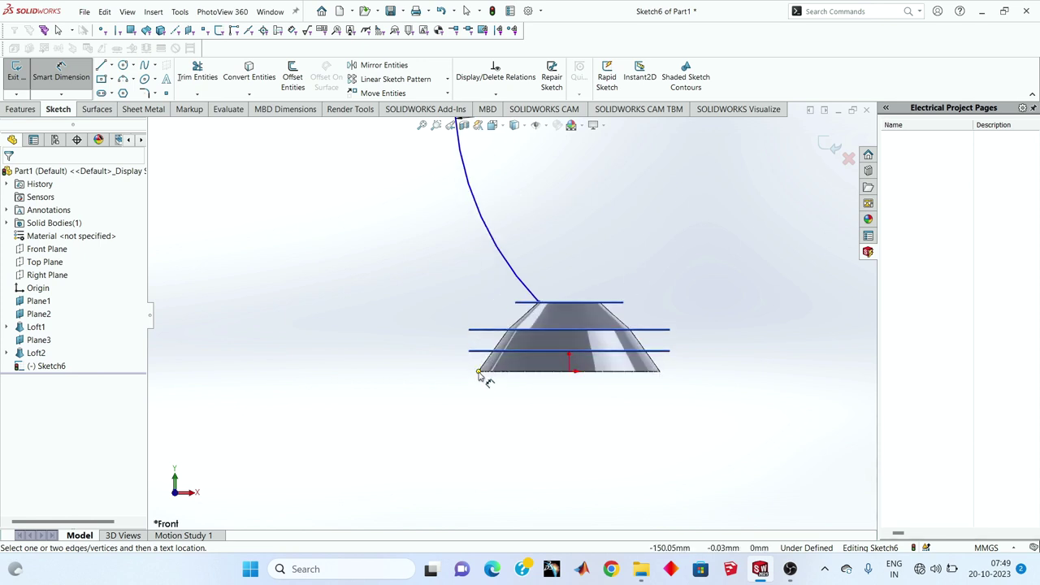
{"action": "scroll", "coordinate": [479, 374], "scroll_direction": "up", "scroll_amount": 3}
{"action": "scroll", "coordinate": [520, 225], "scroll_direction": "down", "scroll_amount": 1}
{"action": "scroll", "coordinate": [482, 259], "scroll_direction": "down", "scroll_amount": 1}
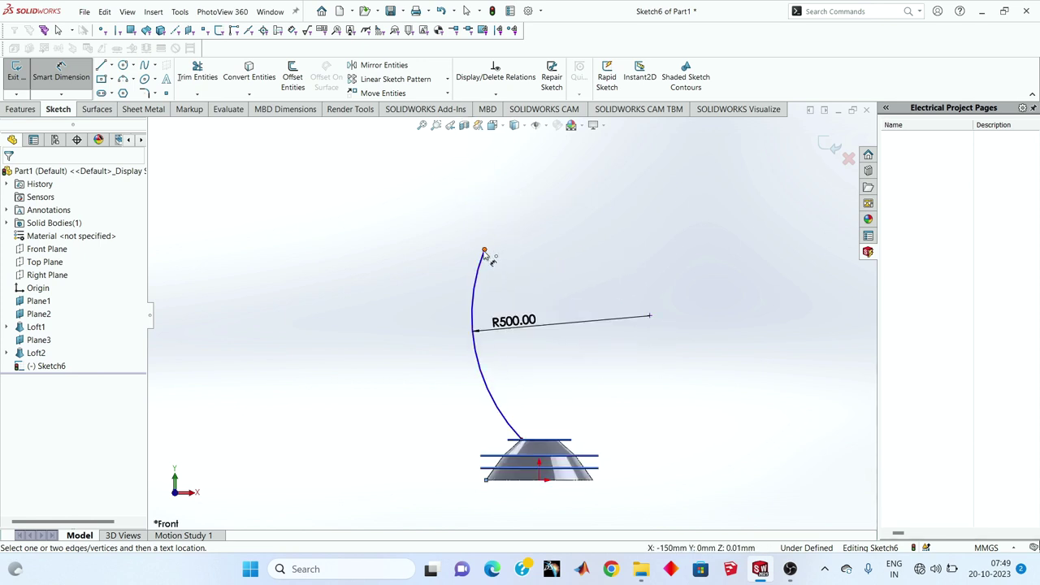
- Dimension the arc's height to 600 mm, from its top end to the cone's bottom corner
{"action": "left_click", "coordinate": [484, 252]}
{"action": "left_click", "coordinate": [485, 479]}
{"action": "left_click", "coordinate": [429, 293]}
{"action": "type", "text": "600"}
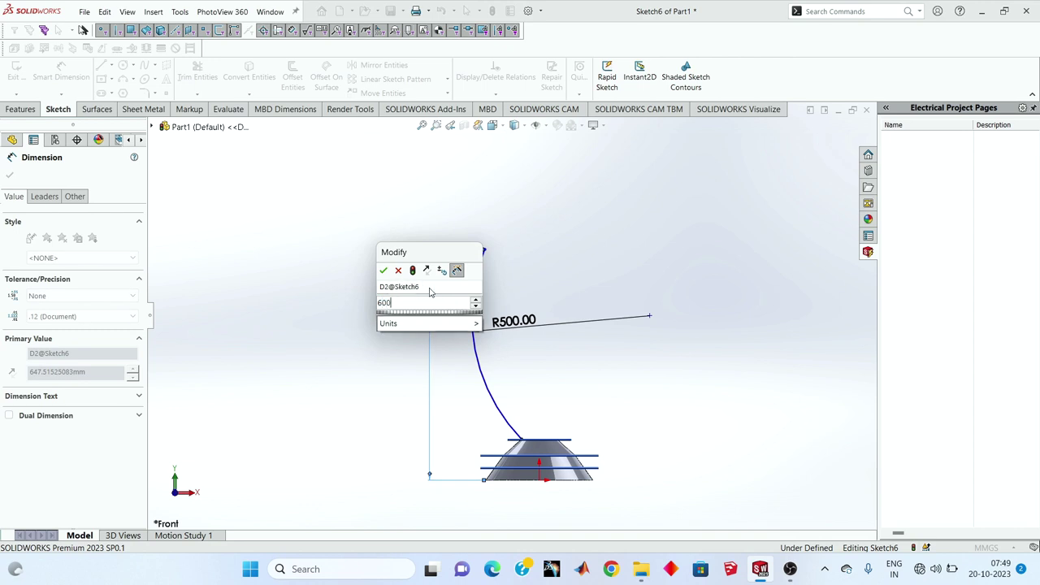
{"action": "key", "text": "Return"}
{"action": "left_click", "coordinate": [514, 412]}
{"action": "scroll", "coordinate": [540, 505], "scroll_direction": "down", "scroll_amount": 5}
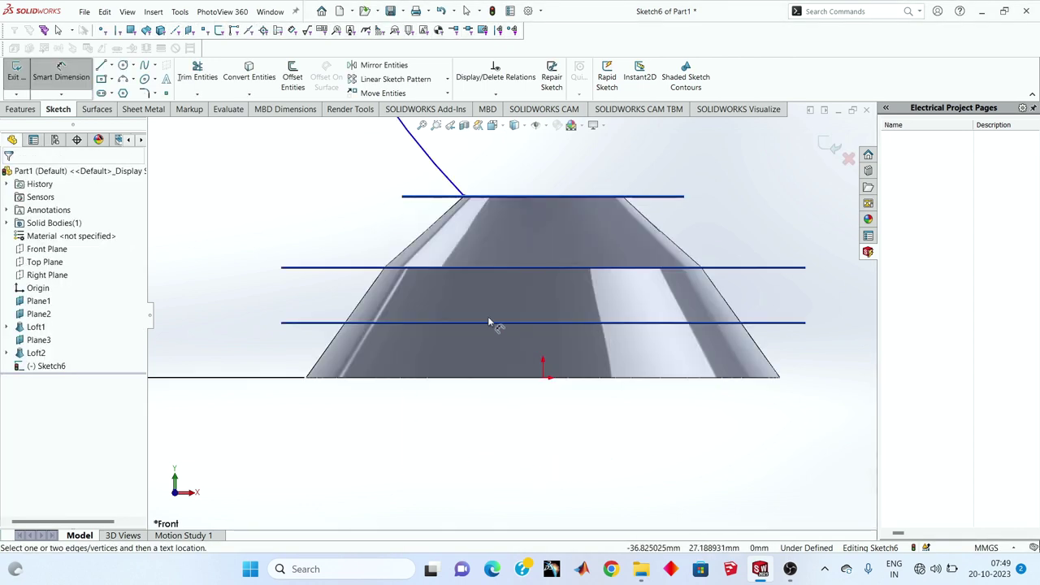
{"action": "scroll", "coordinate": [490, 323], "scroll_direction": "down", "scroll_amount": 2}
{"action": "scroll", "coordinate": [504, 260], "scroll_direction": "down", "scroll_amount": 2}
{"action": "scroll", "coordinate": [441, 342], "scroll_direction": "down", "scroll_amount": 1}
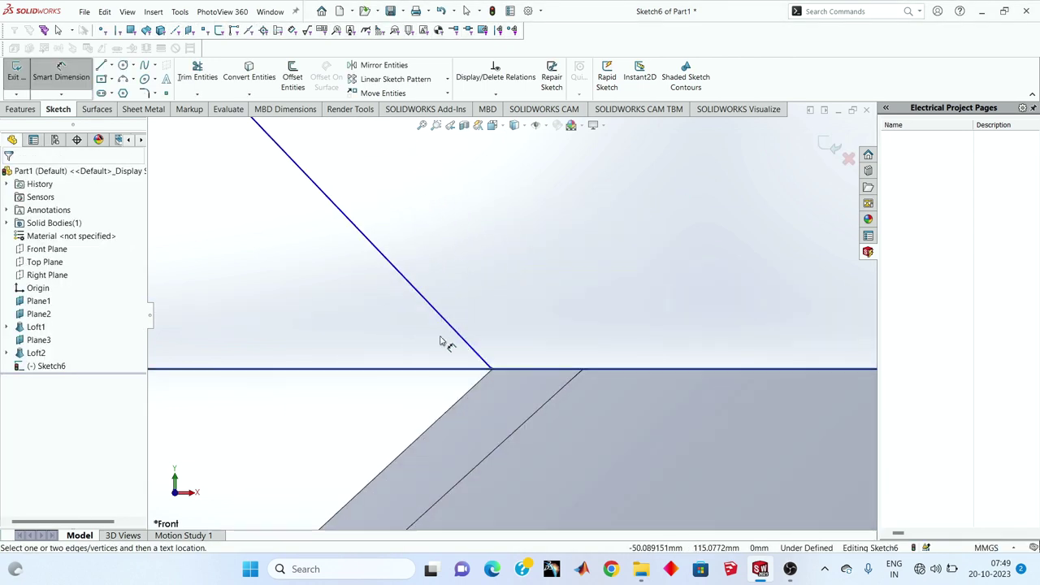
{"action": "scroll", "coordinate": [488, 391], "scroll_direction": "down", "scroll_amount": 1}
{"action": "scroll", "coordinate": [494, 394], "scroll_direction": "down", "scroll_amount": 1}
{"action": "scroll", "coordinate": [494, 382], "scroll_direction": "down", "scroll_amount": 1}
{"action": "scroll", "coordinate": [504, 284], "scroll_direction": "down", "scroll_amount": 2}
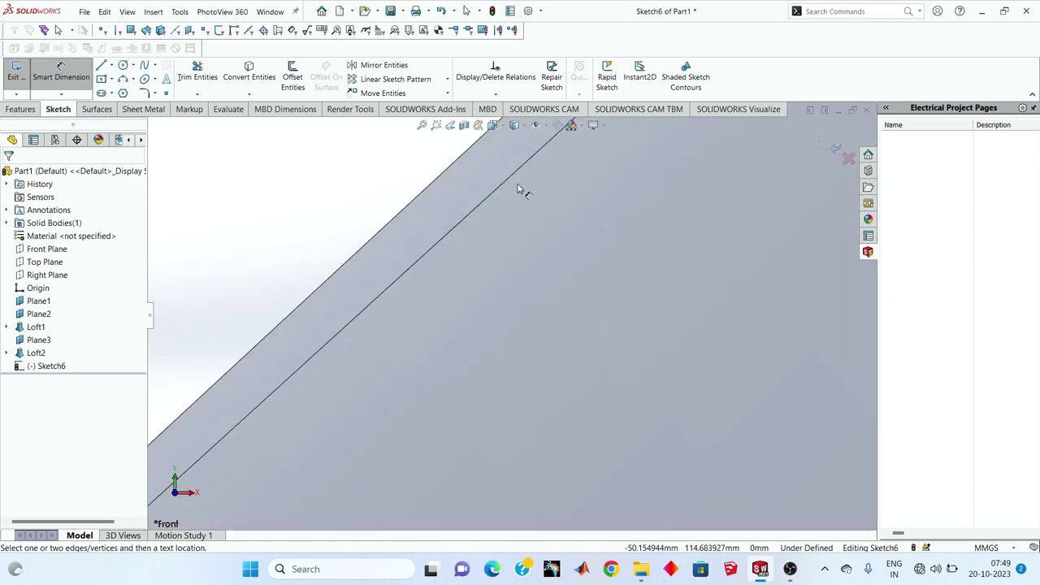
{"action": "scroll", "coordinate": [520, 195], "scroll_direction": "up", "scroll_amount": 1}
{"action": "scroll", "coordinate": [529, 213], "scroll_direction": "up", "scroll_amount": 1}
{"action": "key", "text": "f"}
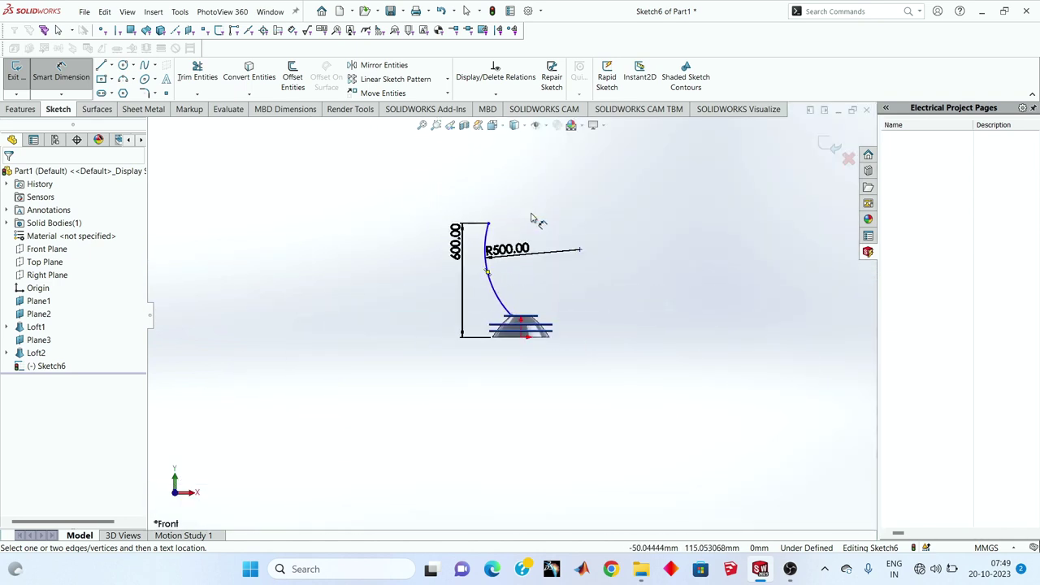
{"action": "scroll", "coordinate": [469, 335], "scroll_direction": "down", "scroll_amount": 3}
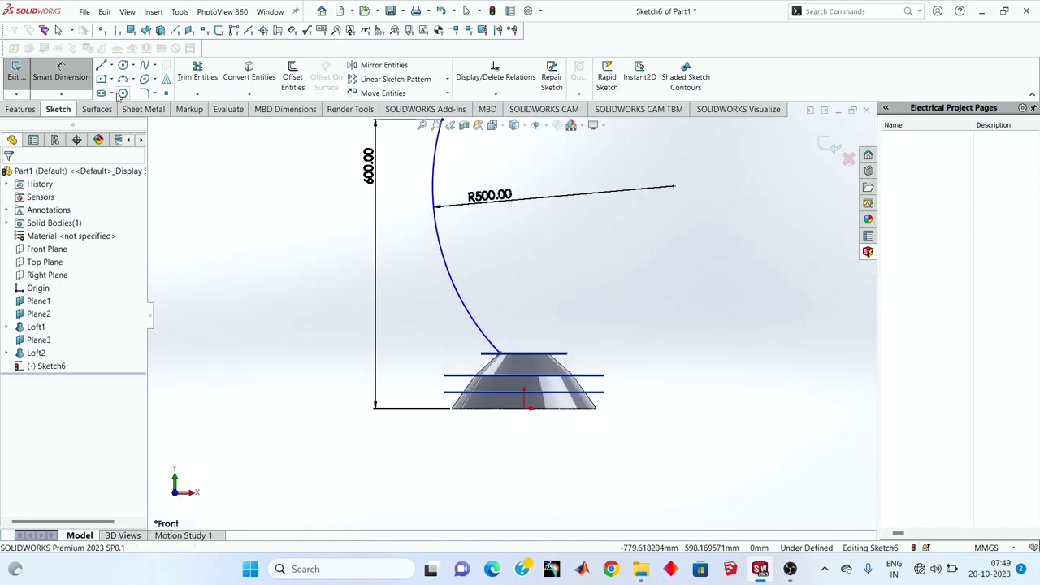
{"action": "scroll", "coordinate": [491, 204], "scroll_direction": "down", "scroll_amount": 2}
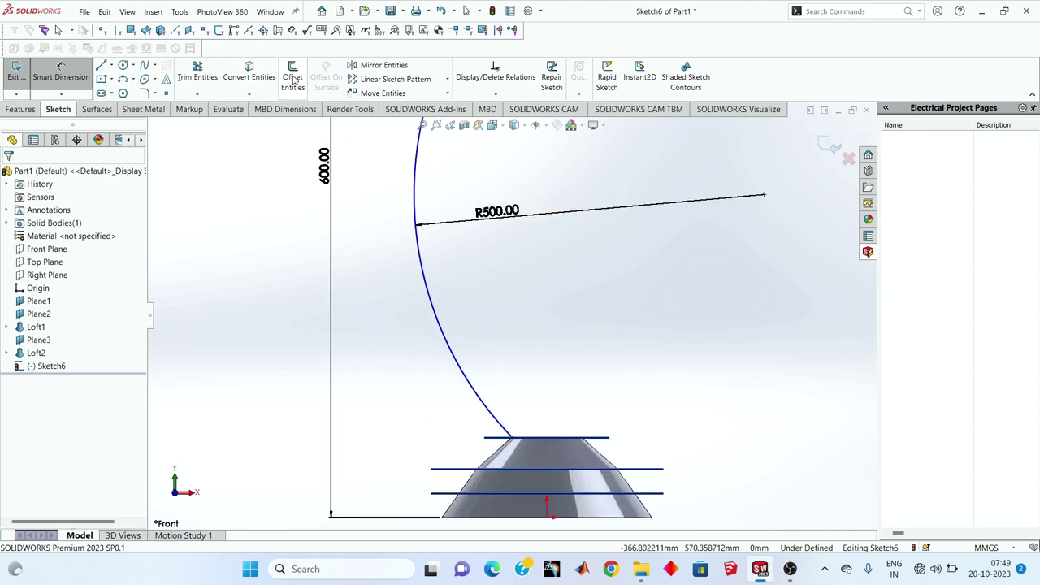
{"action": "left_click", "coordinate": [293, 78]}
- Offset the R500 handle arc by 10 mm to make a parallel curve
{"action": "left_click", "coordinate": [436, 323]}
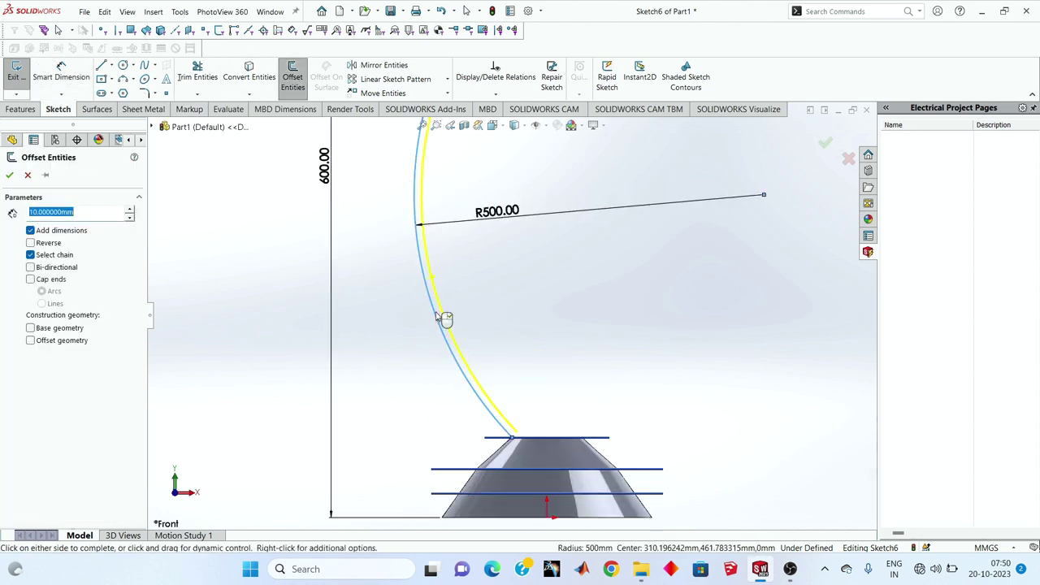
{"action": "scroll", "coordinate": [528, 290], "scroll_direction": "up", "scroll_amount": 5}
{"action": "scroll", "coordinate": [528, 290], "scroll_direction": "down", "scroll_amount": 4}
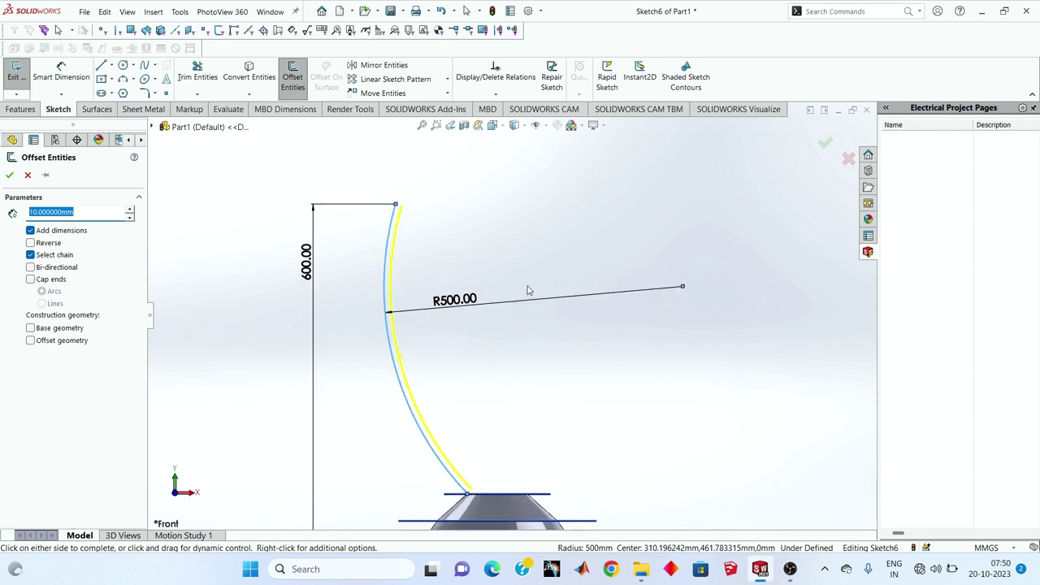
{"action": "left_click", "coordinate": [9, 176]}
{"action": "scroll", "coordinate": [418, 200], "scroll_direction": "down", "scroll_amount": 5}
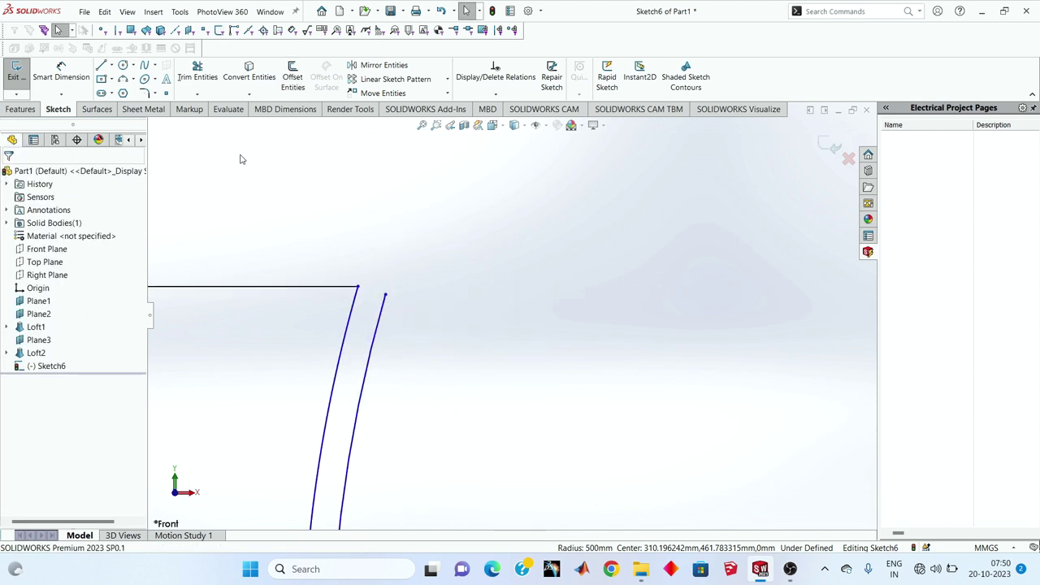
- Draw a small 3-point curl arc at the handle curve's top end
{"action": "left_click", "coordinate": [123, 79]}
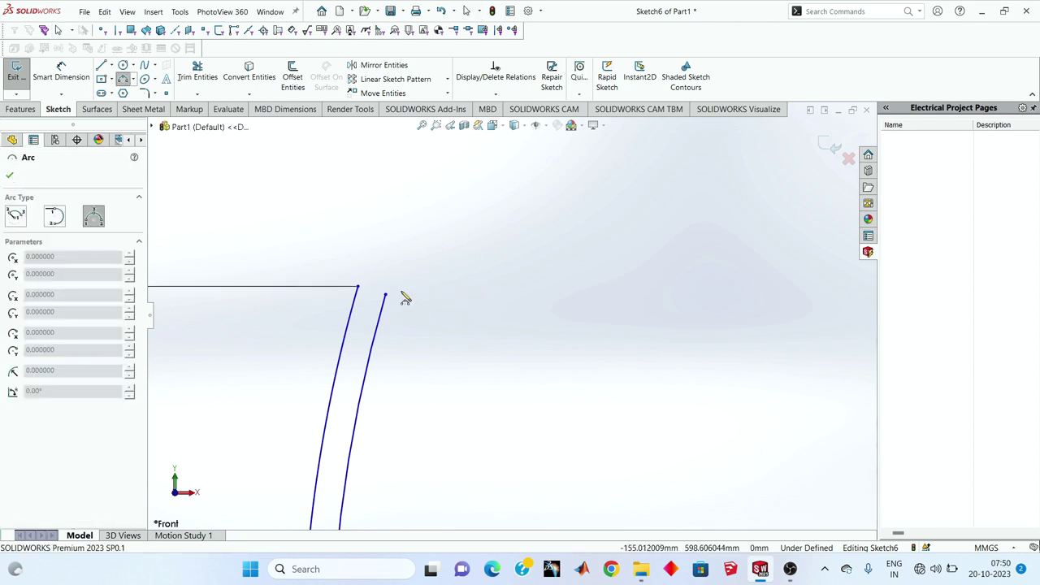
{"action": "left_click", "coordinate": [385, 296]}
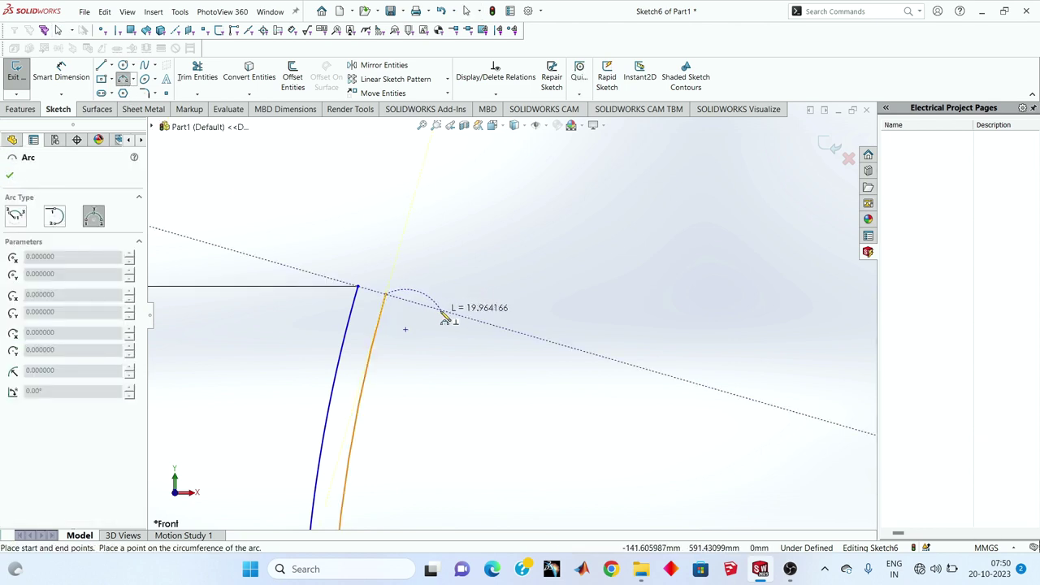
{"action": "left_click", "coordinate": [441, 310]}
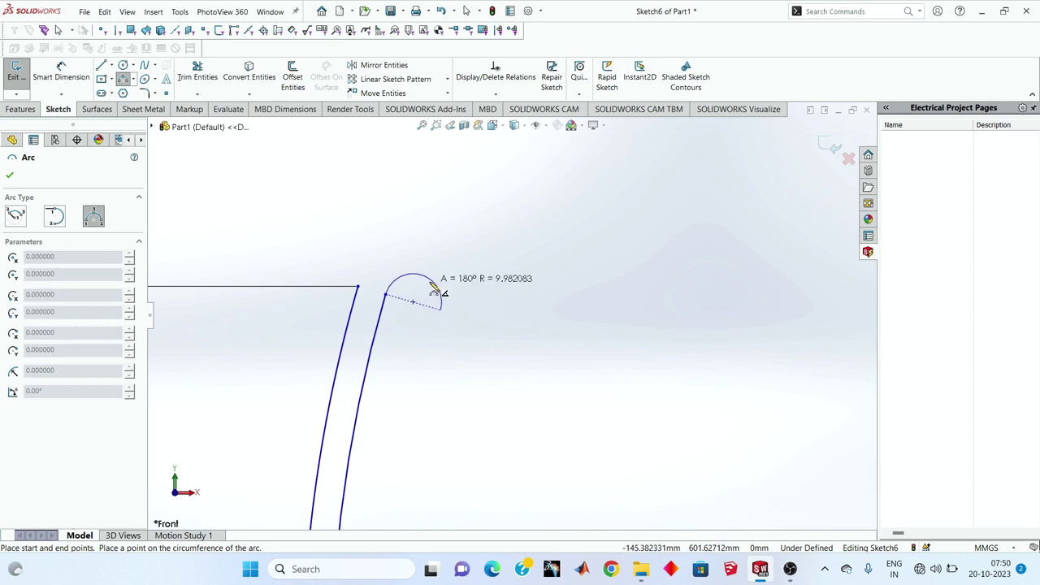
{"action": "left_click", "coordinate": [433, 289]}
{"action": "right_click", "coordinate": [436, 220]}
{"action": "left_click", "coordinate": [460, 220]}
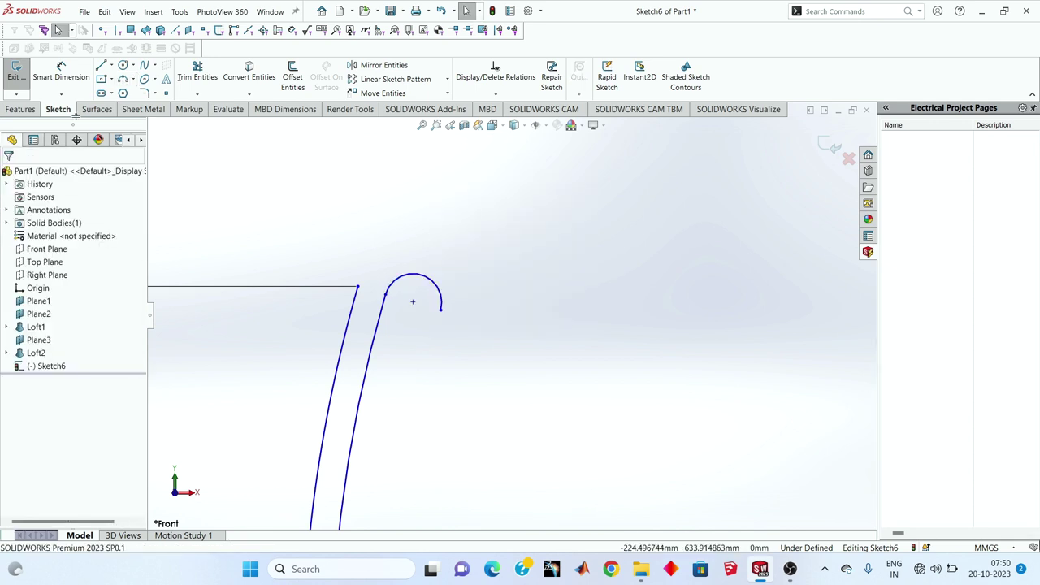
- Dimension the curl arc to a radius of 10
{"action": "left_click", "coordinate": [60, 73]}
{"action": "left_click", "coordinate": [424, 281]}
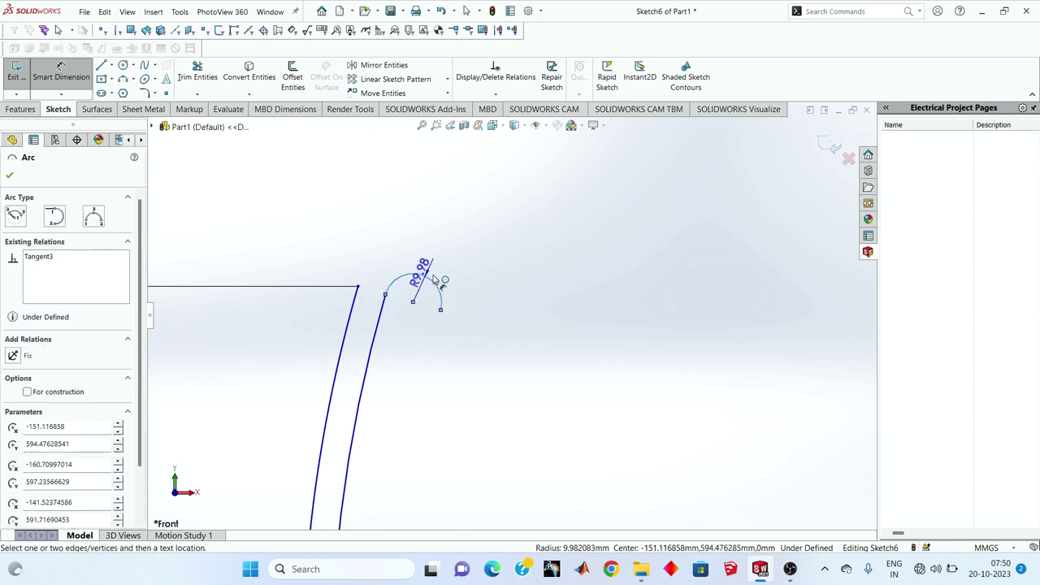
{"action": "left_click", "coordinate": [455, 274]}
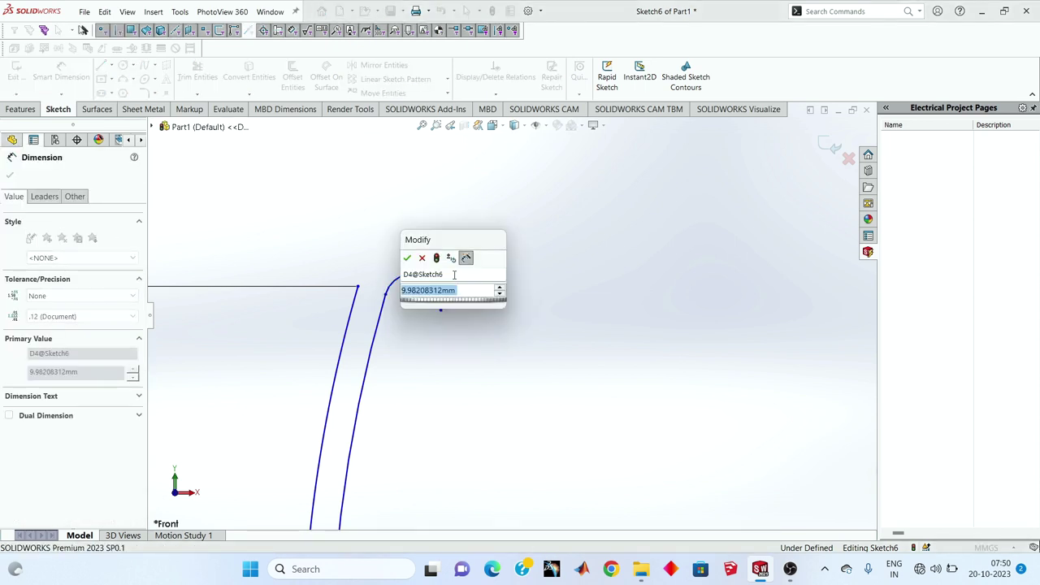
{"action": "type", "text": "10"}
{"action": "key", "text": "Return"}
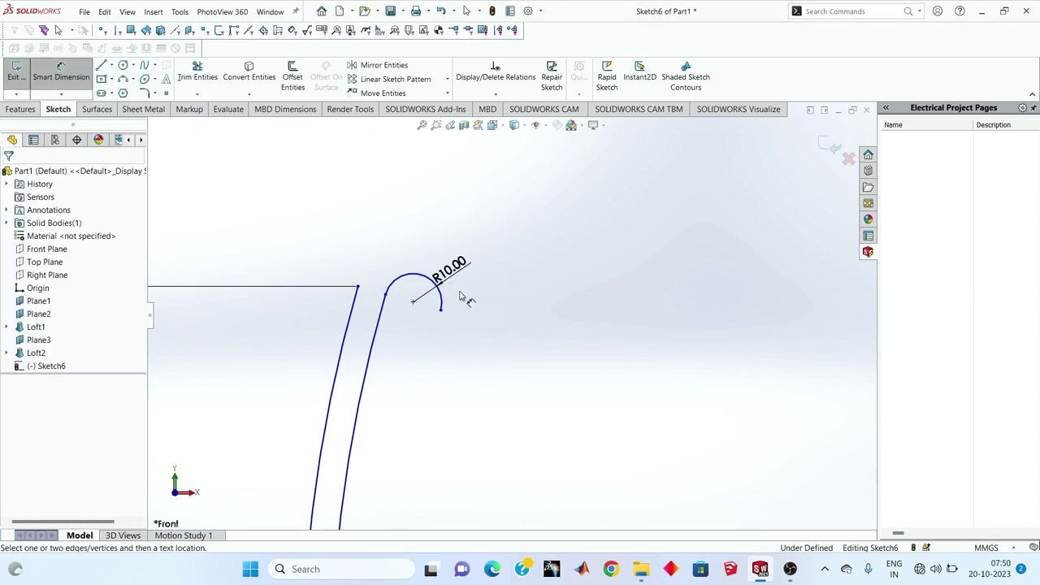
{"action": "left_click", "coordinate": [124, 79]}
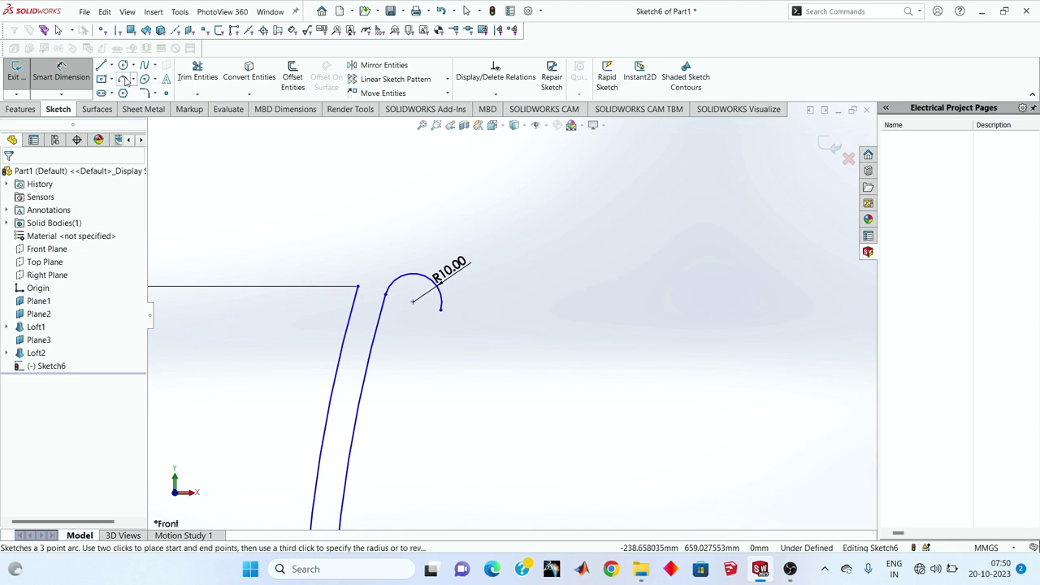
{"action": "left_click", "coordinate": [124, 79]}
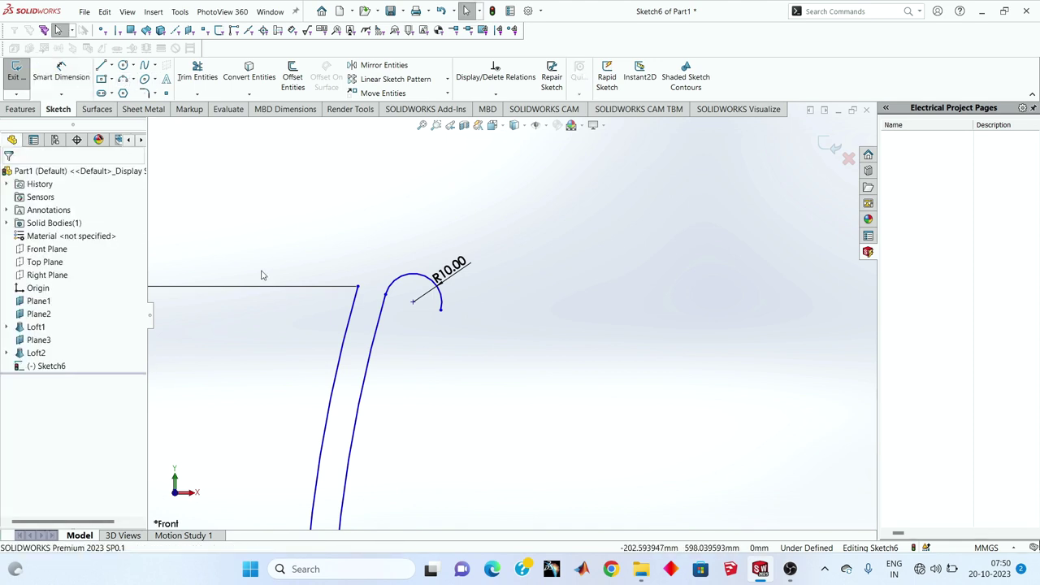
- Offset the R10 curl arc 10 mm to the outer side, with Reverse checked
{"action": "left_click", "coordinate": [300, 87]}
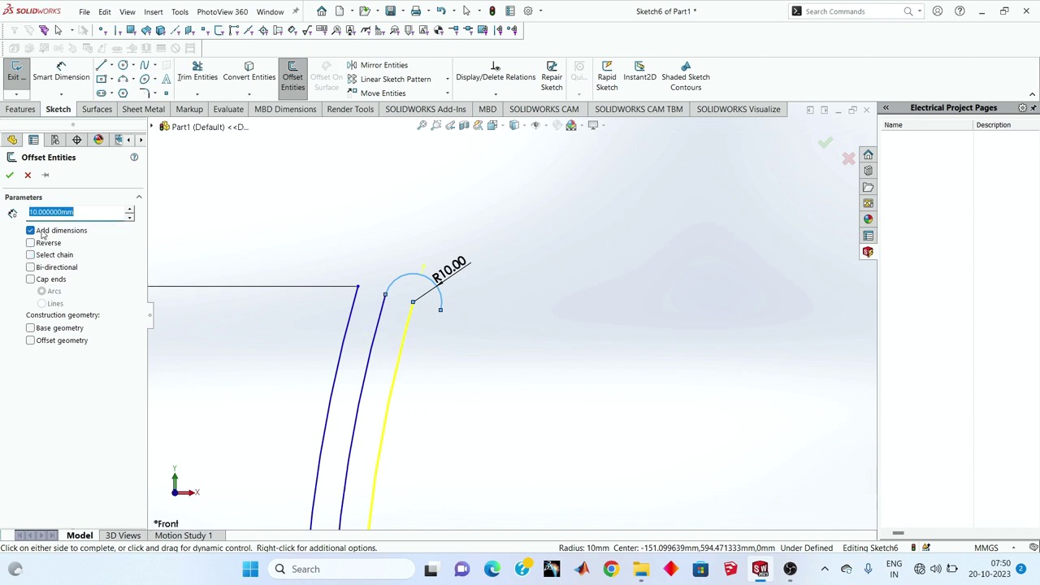
{"action": "left_click", "coordinate": [31, 243]}
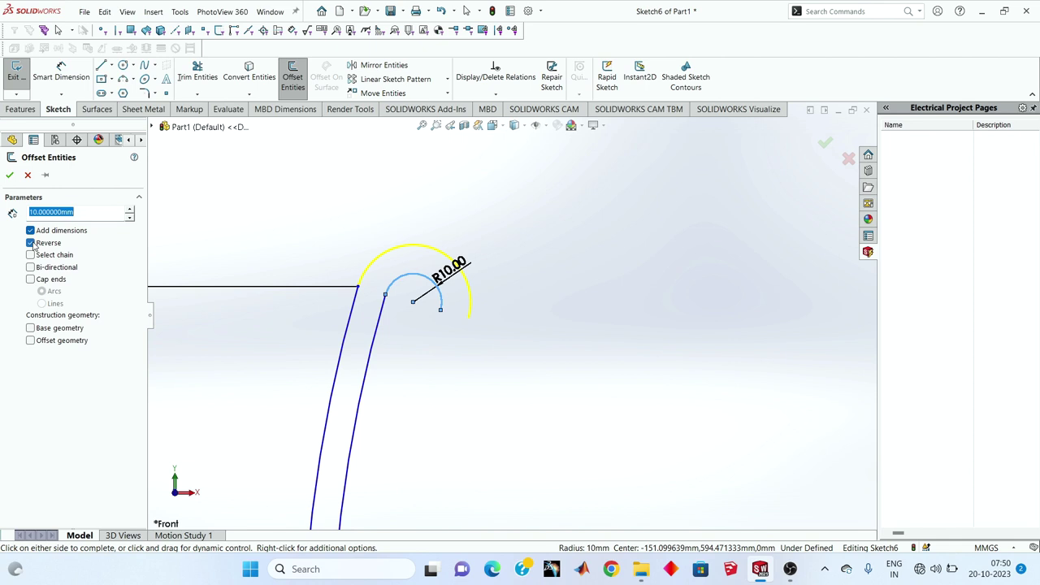
{"action": "left_click", "coordinate": [8, 175]}
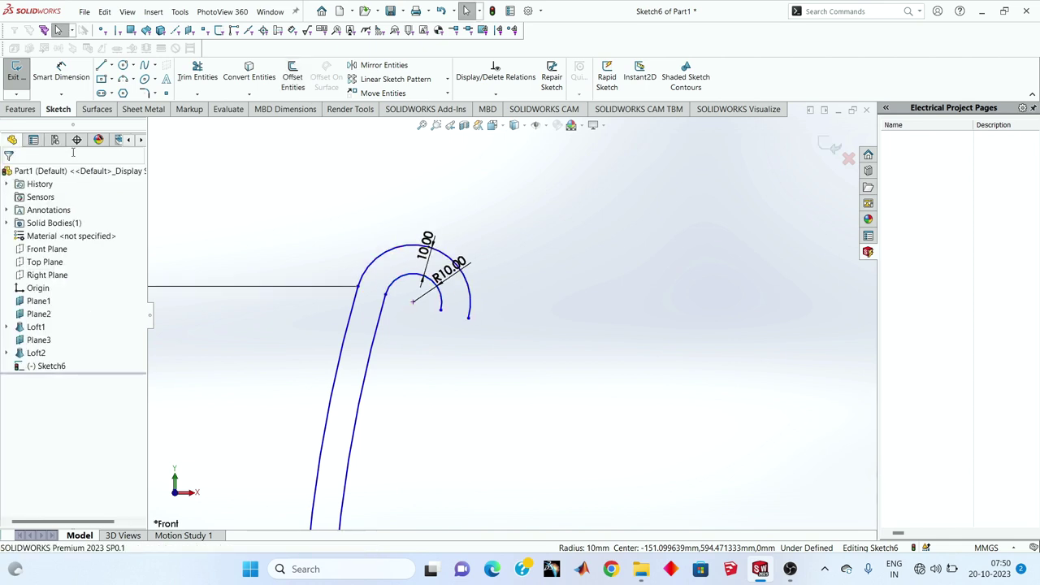
- Draw a short line joining the inner and outer curl arc ends
{"action": "left_click", "coordinate": [100, 67]}
{"action": "scroll", "coordinate": [443, 326], "scroll_direction": "down", "scroll_amount": 2}
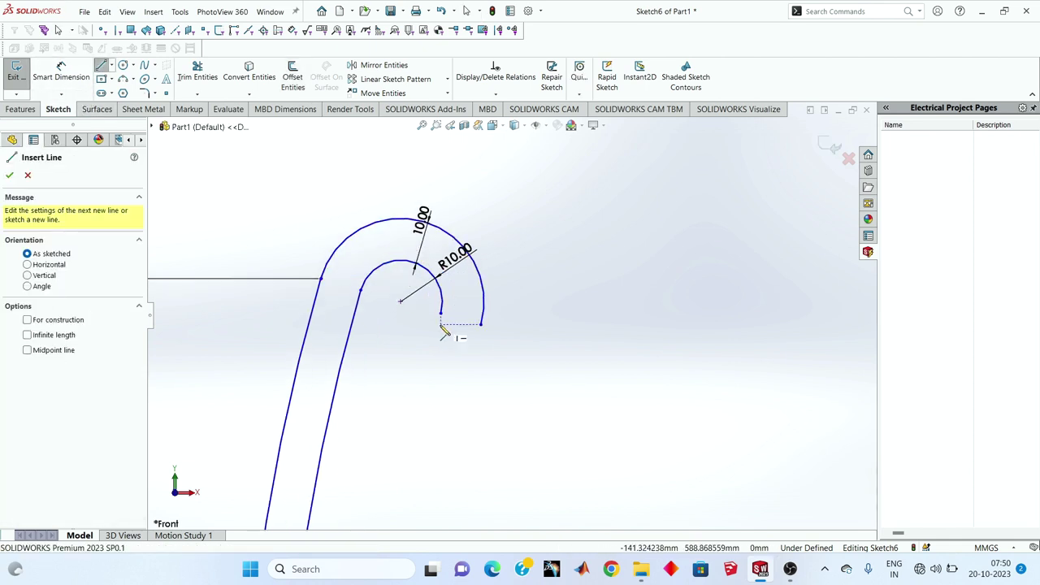
{"action": "left_click", "coordinate": [440, 313]}
{"action": "left_click", "coordinate": [480, 324]}
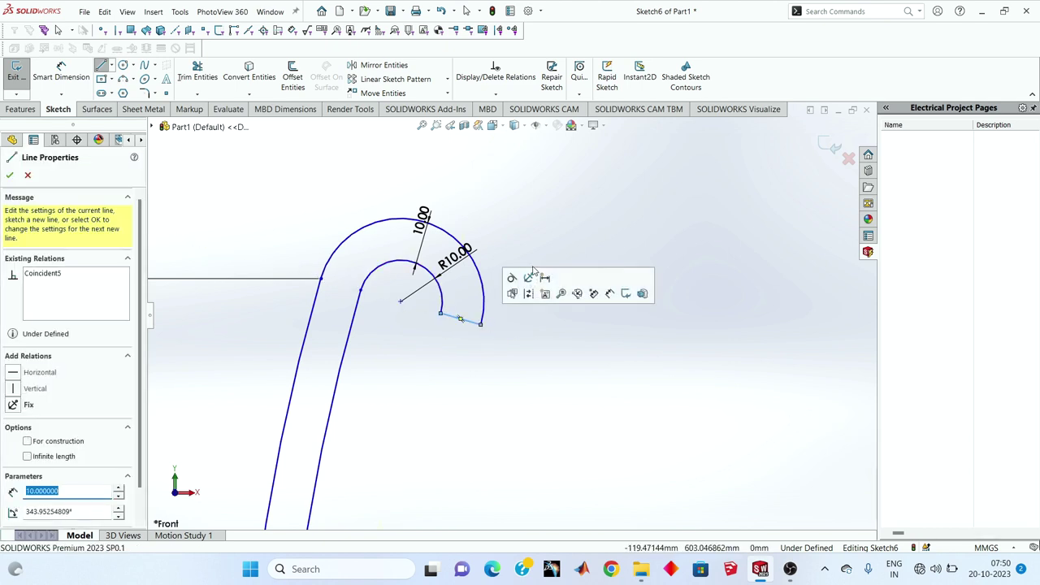
{"action": "right_click", "coordinate": [530, 242]}
{"action": "left_click", "coordinate": [543, 244]}
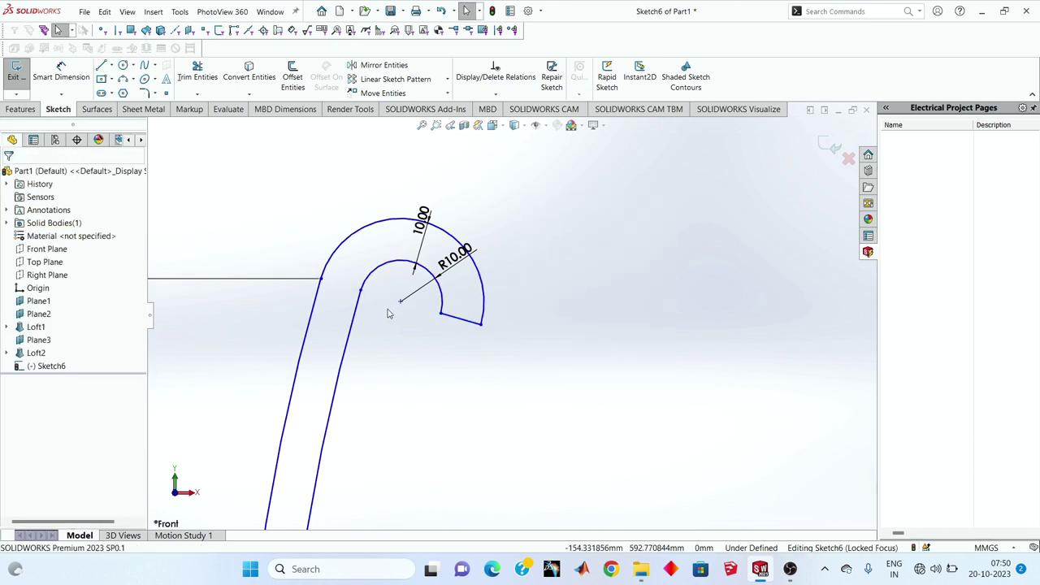
- Project the base's top edge into the handle sketch
{"action": "scroll", "coordinate": [390, 308], "scroll_direction": "up", "scroll_amount": 2}
{"action": "scroll", "coordinate": [389, 308], "scroll_direction": "down", "scroll_amount": 3}
{"action": "scroll", "coordinate": [674, 320], "scroll_direction": "down", "scroll_amount": 1}
{"action": "scroll", "coordinate": [574, 391], "scroll_direction": "up", "scroll_amount": 5}
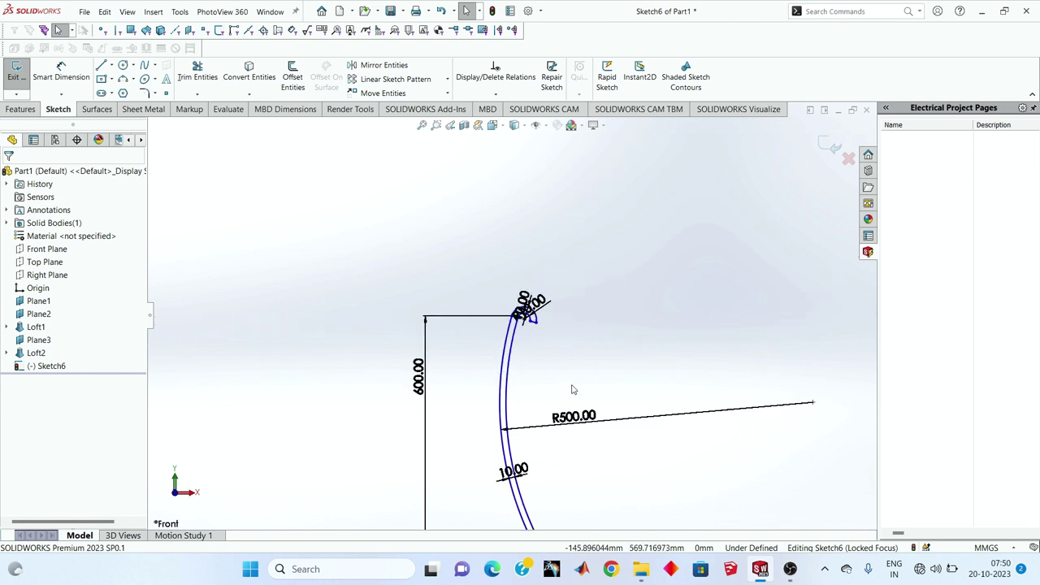
{"action": "scroll", "coordinate": [550, 435], "scroll_direction": "up", "scroll_amount": 2}
{"action": "scroll", "coordinate": [550, 433], "scroll_direction": "down", "scroll_amount": 3}
{"action": "scroll", "coordinate": [518, 421], "scroll_direction": "down", "scroll_amount": 3}
{"action": "scroll", "coordinate": [463, 366], "scroll_direction": "down", "scroll_amount": 1}
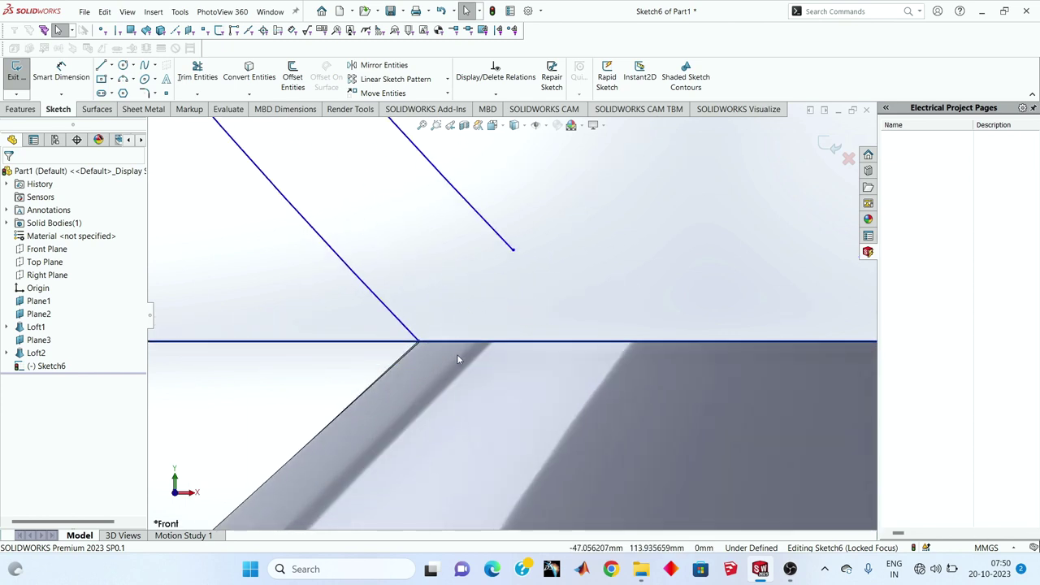
{"action": "left_click", "coordinate": [101, 69]}
{"action": "scroll", "coordinate": [414, 309], "scroll_direction": "down", "scroll_amount": 3}
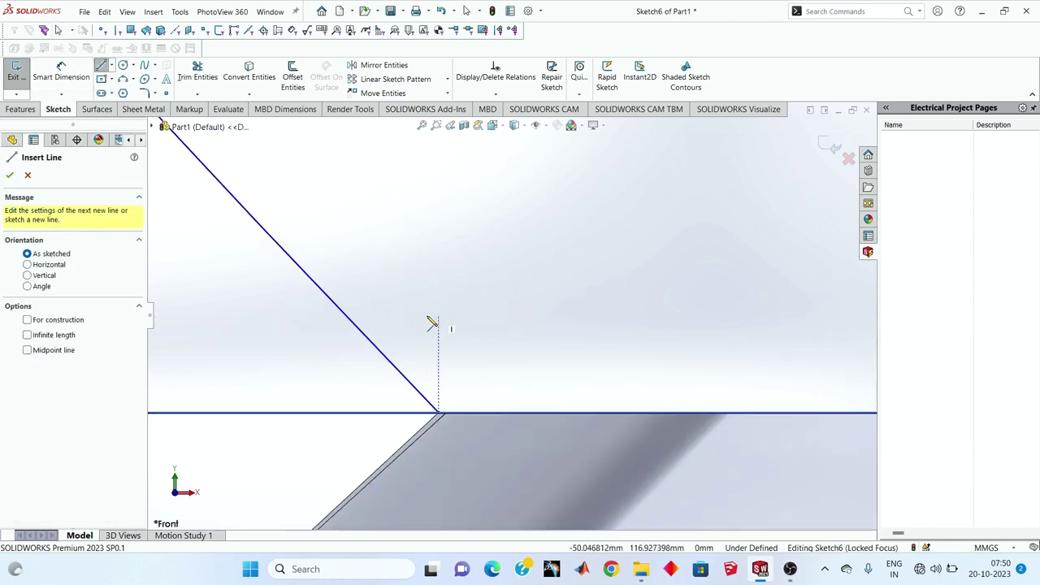
{"action": "left_click", "coordinate": [440, 416]}
{"action": "scroll", "coordinate": [455, 391], "scroll_direction": "up", "scroll_amount": 1}
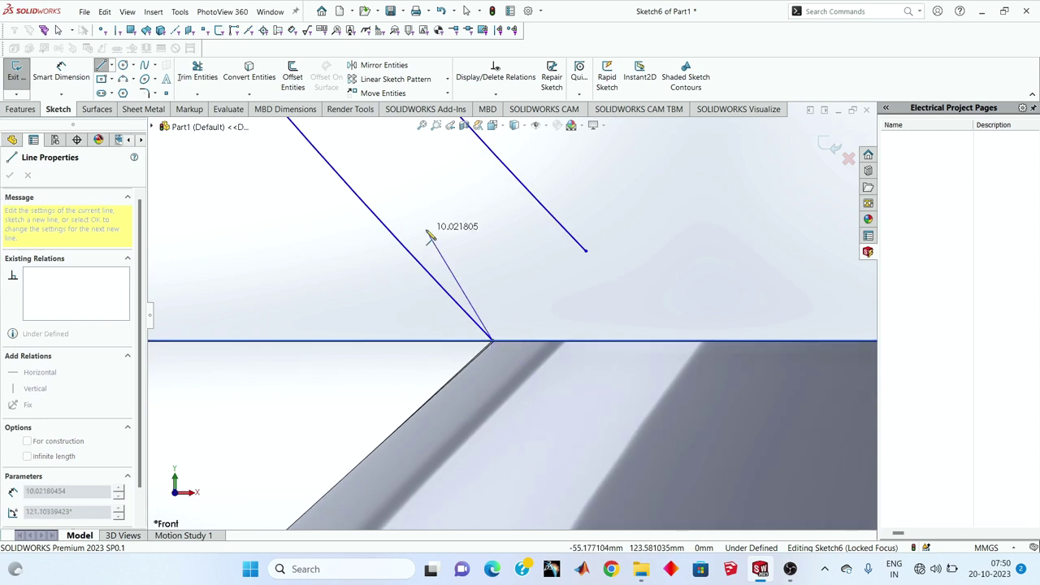
{"action": "key", "text": "Escape"}
{"action": "left_click", "coordinate": [249, 77]}
{"action": "scroll", "coordinate": [569, 337], "scroll_direction": "up", "scroll_amount": 2}
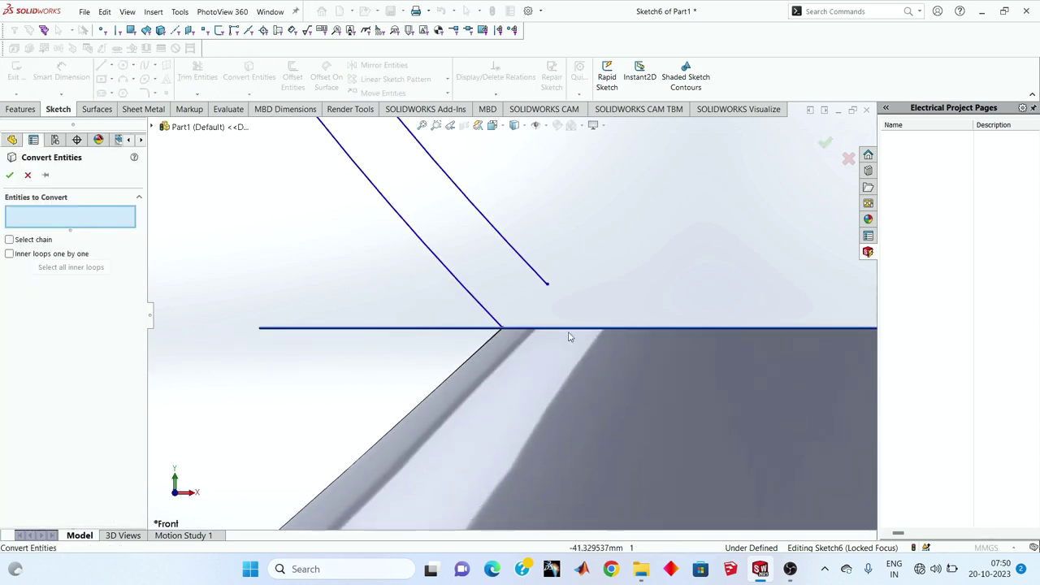
{"action": "scroll", "coordinate": [615, 342], "scroll_direction": "up", "scroll_amount": 1}
{"action": "scroll", "coordinate": [614, 341], "scroll_direction": "down", "scroll_amount": 2}
{"action": "left_click", "coordinate": [593, 324]}
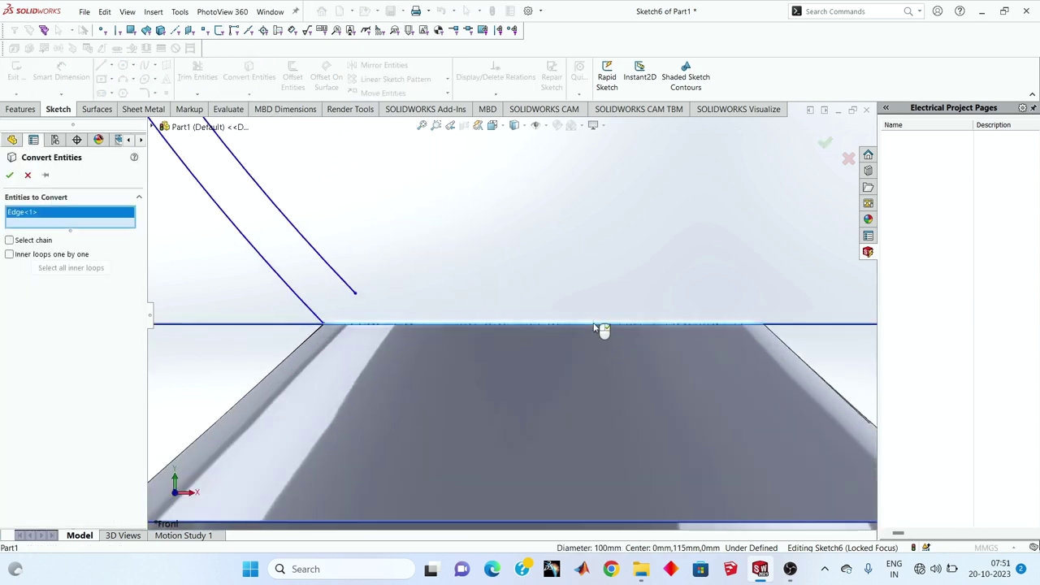
{"action": "left_click", "coordinate": [9, 176]}
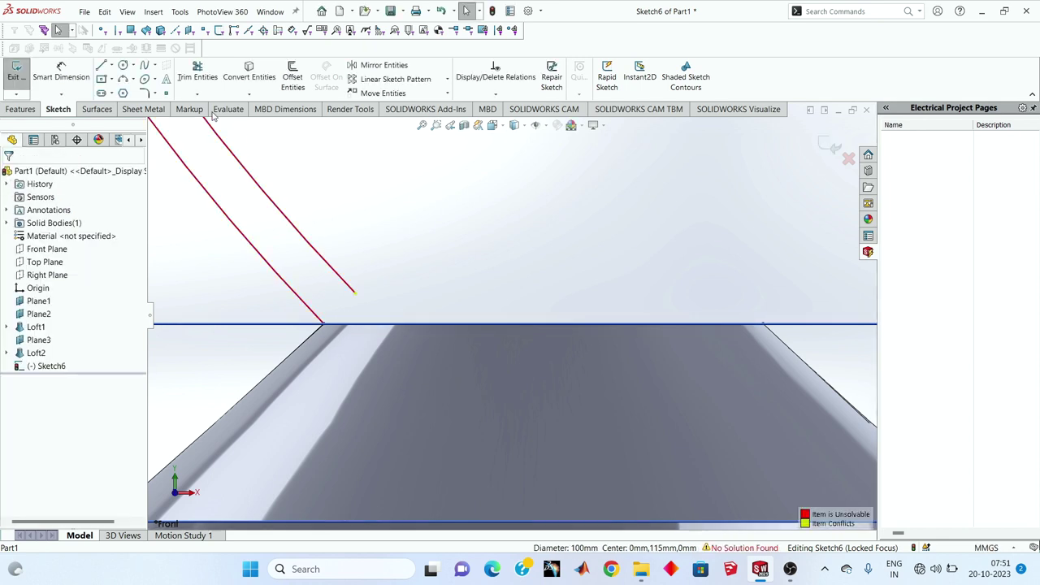
- Draw a line from the offset arc's lower end
{"action": "left_click", "coordinate": [101, 66]}
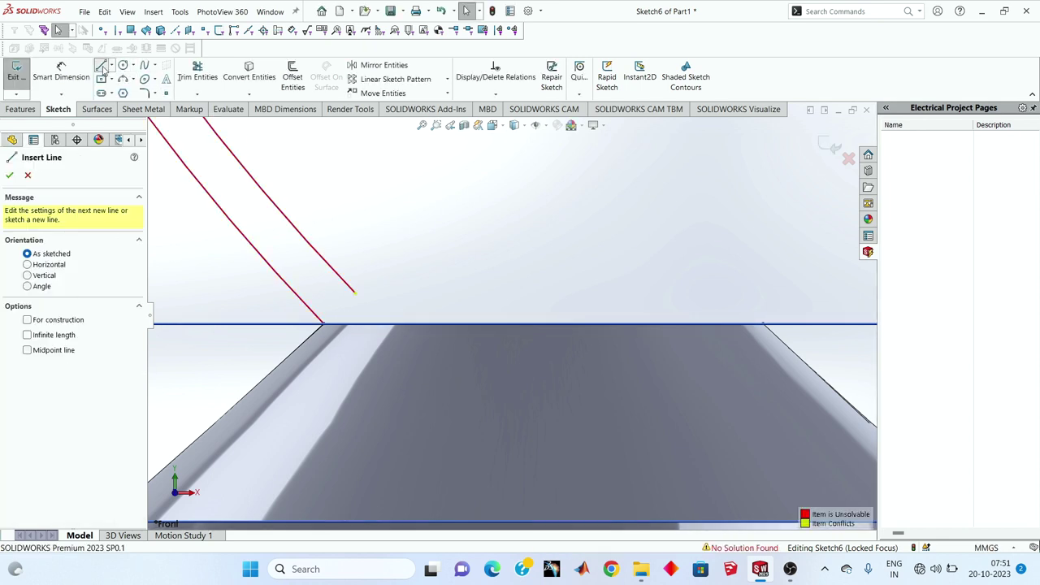
{"action": "left_click", "coordinate": [356, 294]}
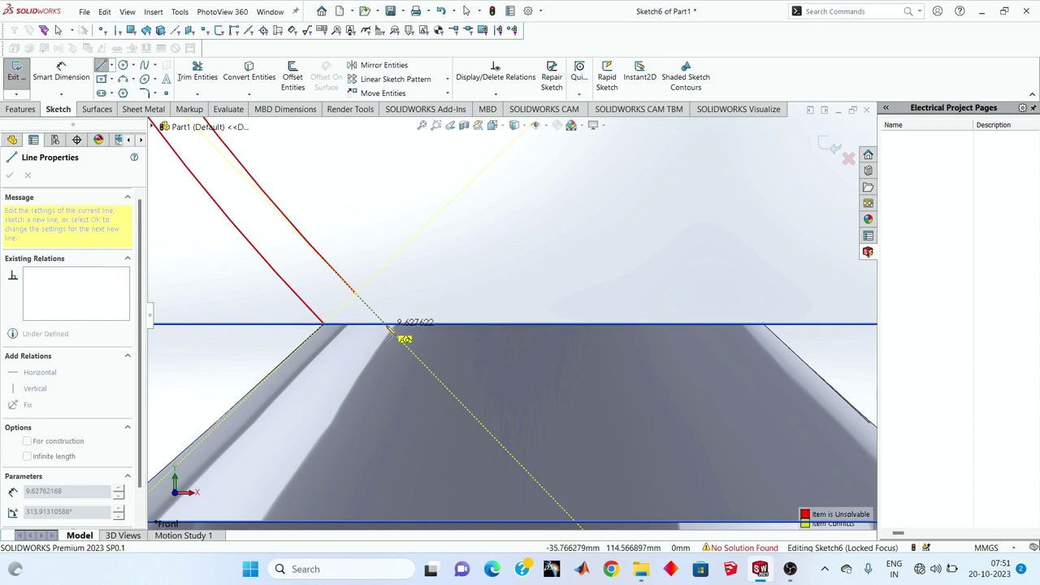
{"action": "right_click", "coordinate": [431, 236]}
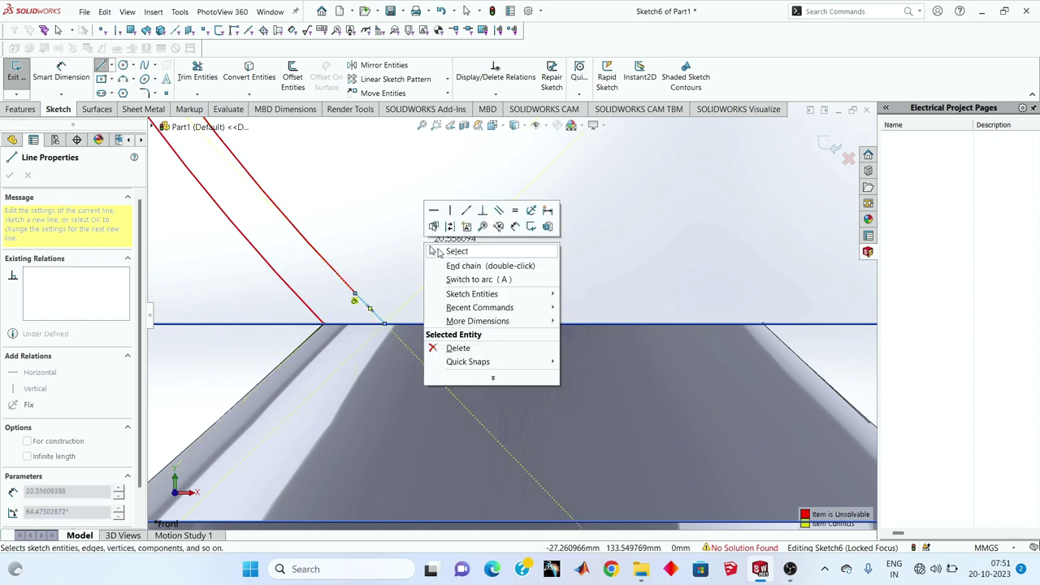
{"action": "left_click", "coordinate": [442, 249]}
- Power-trim away the short stray sketch line
{"action": "left_click", "coordinate": [182, 78]}
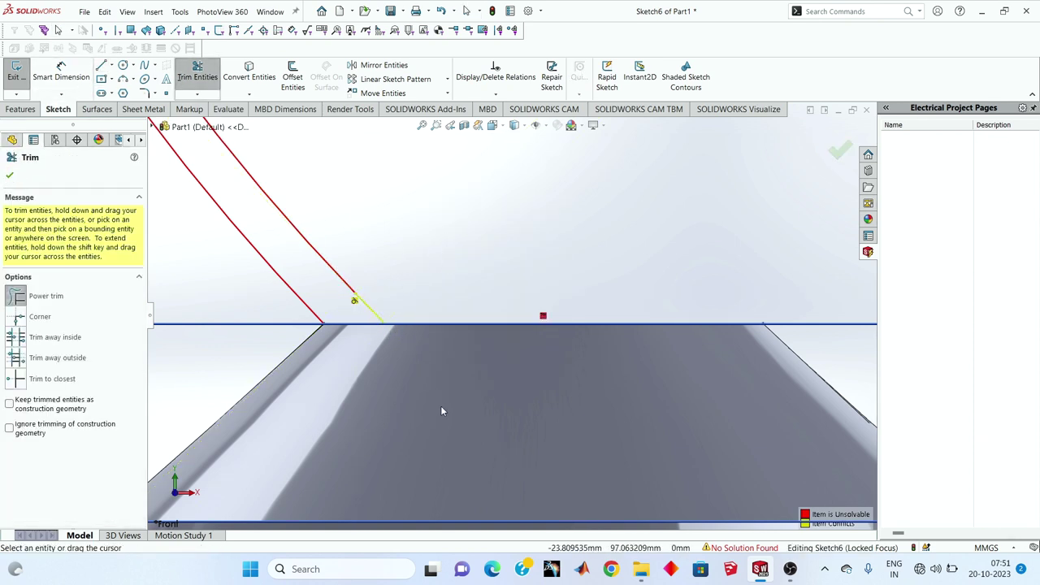
{"action": "left_click_drag", "start_coordinate": [464, 334], "coordinate": [305, 345]}
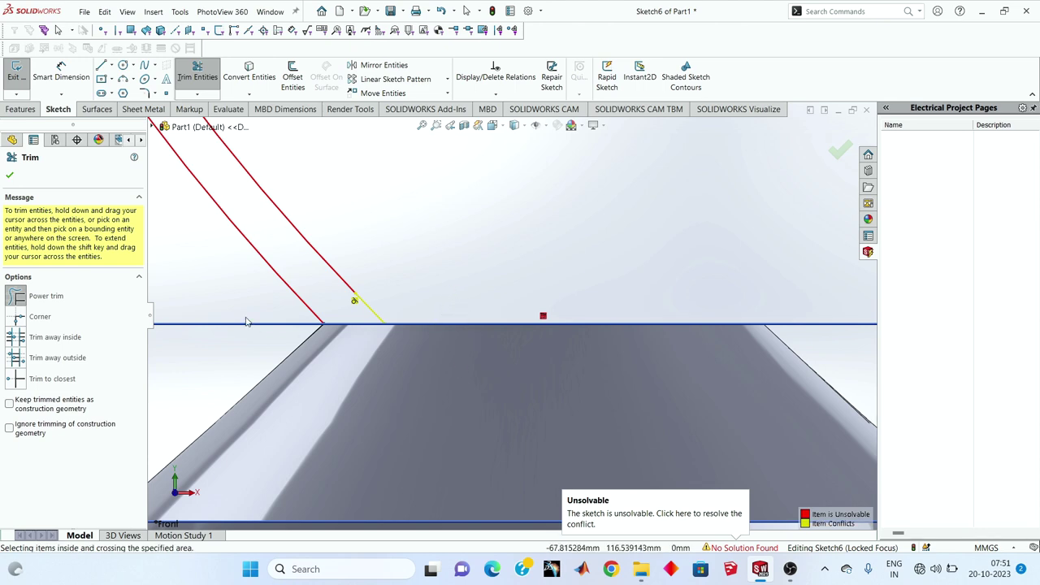
{"action": "scroll", "coordinate": [306, 349], "scroll_direction": "up", "scroll_amount": 10}
{"action": "scroll", "coordinate": [488, 350], "scroll_direction": "down", "scroll_amount": 3}
{"action": "scroll", "coordinate": [488, 354], "scroll_direction": "down", "scroll_amount": 2}
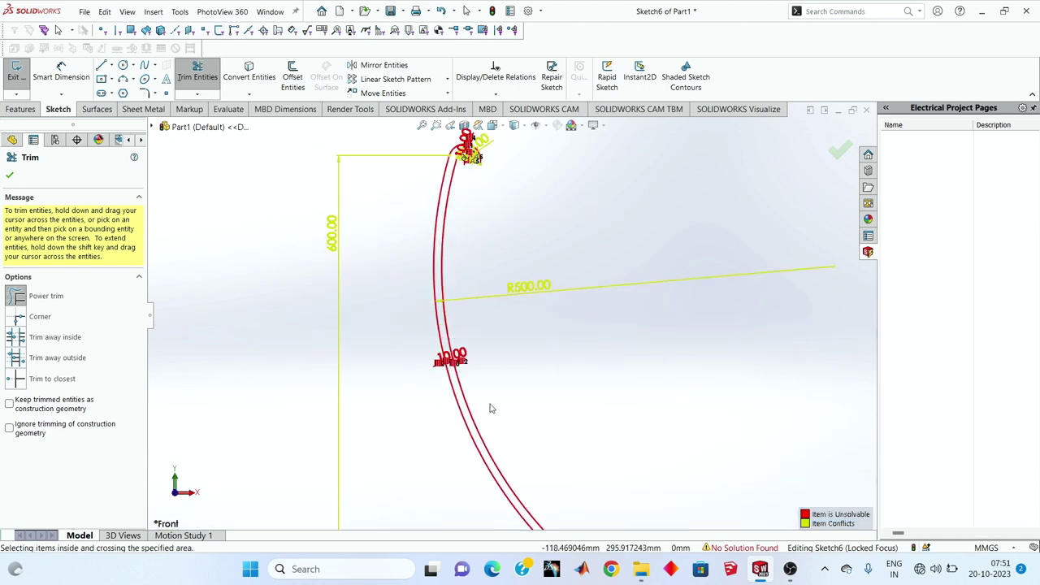
{"action": "scroll", "coordinate": [490, 357], "scroll_direction": "down", "scroll_amount": 2}
{"action": "left_click", "coordinate": [11, 173]}
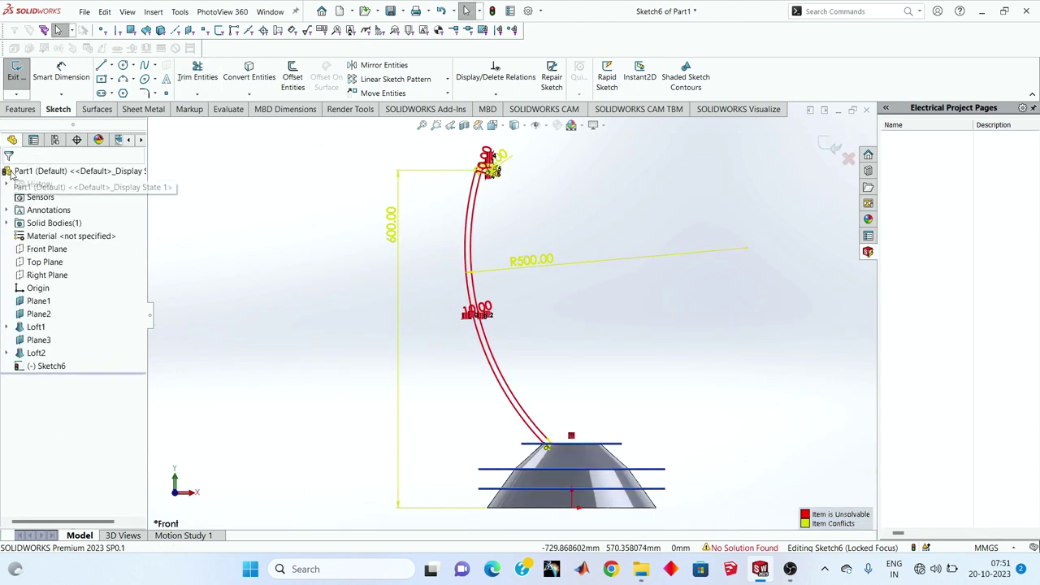
- Undo the conflicting dimension so Sketch6 solves again
{"action": "scroll", "coordinate": [490, 163], "scroll_direction": "down", "scroll_amount": 2}
{"action": "scroll", "coordinate": [503, 291], "scroll_direction": "down", "scroll_amount": 2}
{"action": "scroll", "coordinate": [503, 291], "scroll_direction": "down", "scroll_amount": 2}
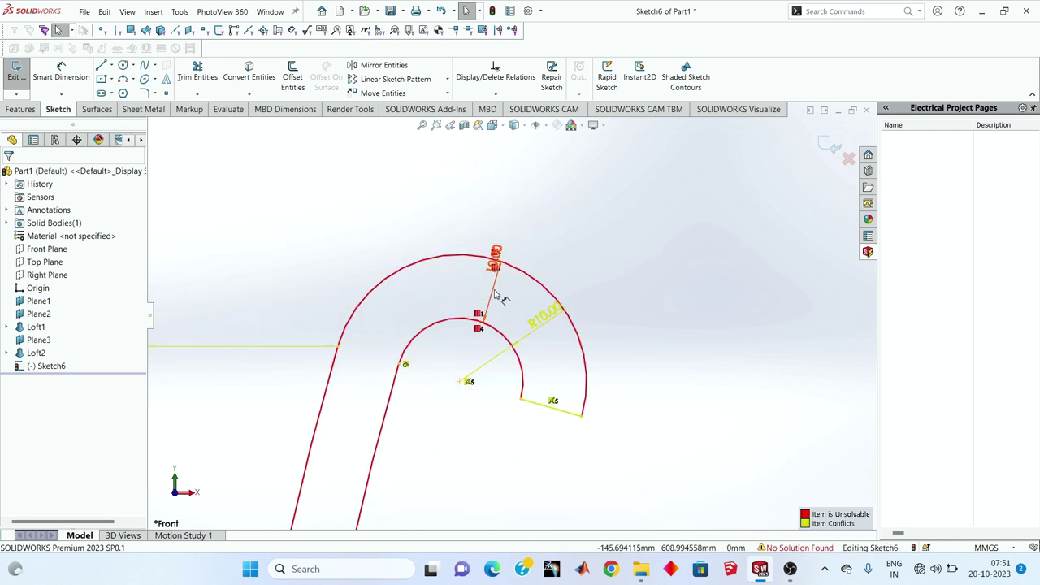
{"action": "key", "text": "ctrl+z"}
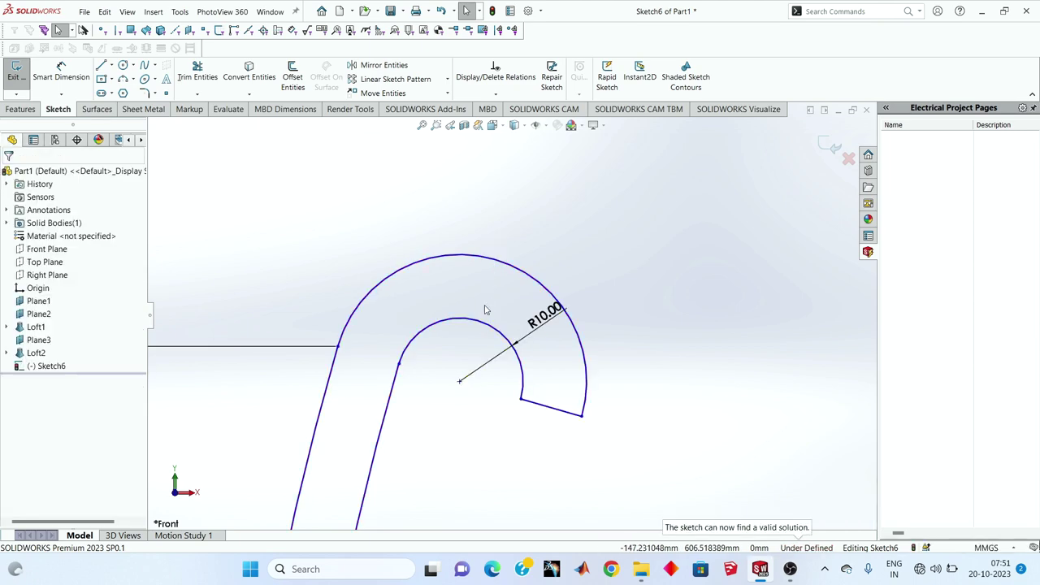
{"action": "scroll", "coordinate": [485, 309], "scroll_direction": "up", "scroll_amount": 3}
{"action": "scroll", "coordinate": [492, 358], "scroll_direction": "up", "scroll_amount": 3}
{"action": "scroll", "coordinate": [455, 398], "scroll_direction": "down", "scroll_amount": 1}
- Exit the handle sketch
{"action": "scroll", "coordinate": [365, 441], "scroll_direction": "down", "scroll_amount": 2}
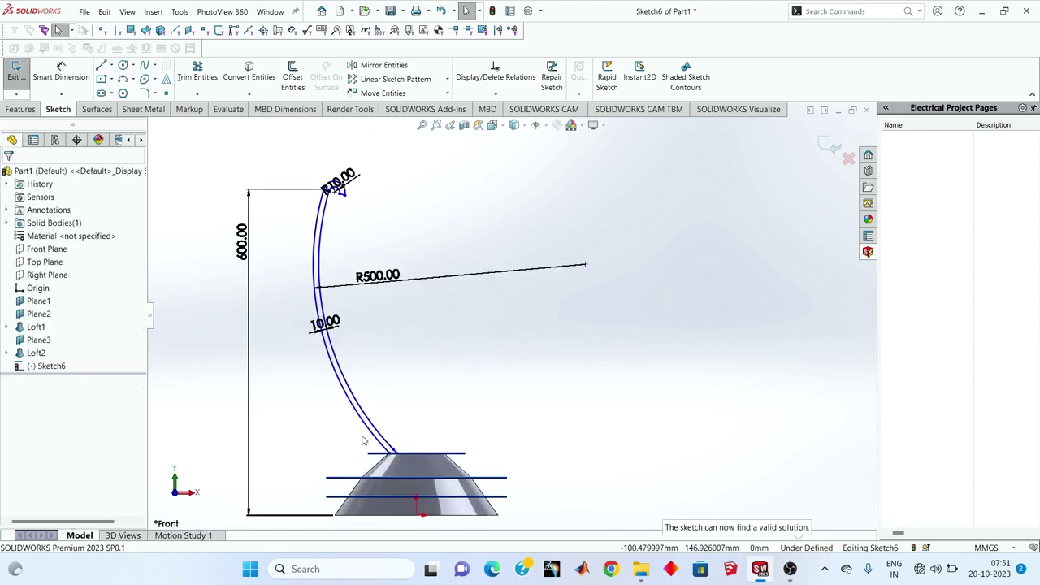
{"action": "scroll", "coordinate": [382, 460], "scroll_direction": "down", "scroll_amount": 2}
{"action": "scroll", "coordinate": [409, 480], "scroll_direction": "down", "scroll_amount": 3}
{"action": "scroll", "coordinate": [408, 480], "scroll_direction": "down", "scroll_amount": 3}
{"action": "scroll", "coordinate": [441, 187], "scroll_direction": "down", "scroll_amount": 2}
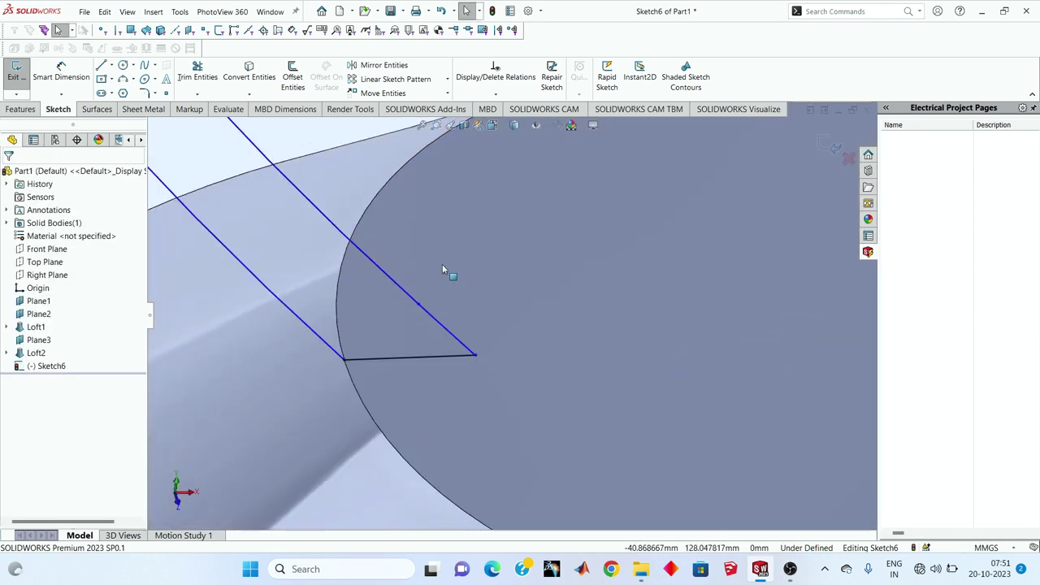
{"action": "scroll", "coordinate": [421, 343], "scroll_direction": "up", "scroll_amount": 3}
{"action": "scroll", "coordinate": [455, 325], "scroll_direction": "up", "scroll_amount": 5}
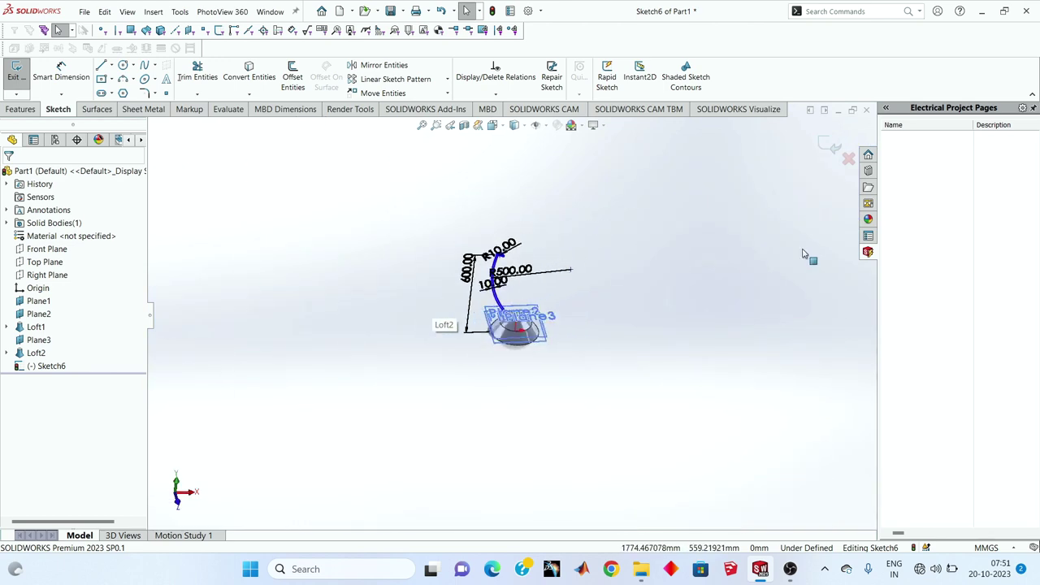
{"action": "left_click", "coordinate": [824, 148]}
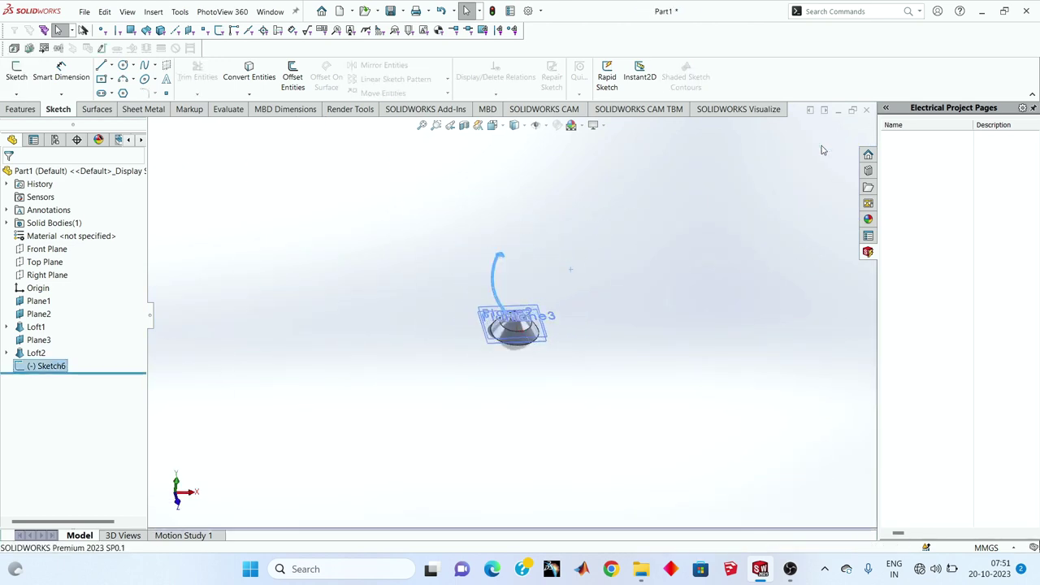
- Extrude the handle outline Mid Plane to a 10 mm depth as Boss-Extrude1
{"action": "left_click", "coordinate": [21, 109]}
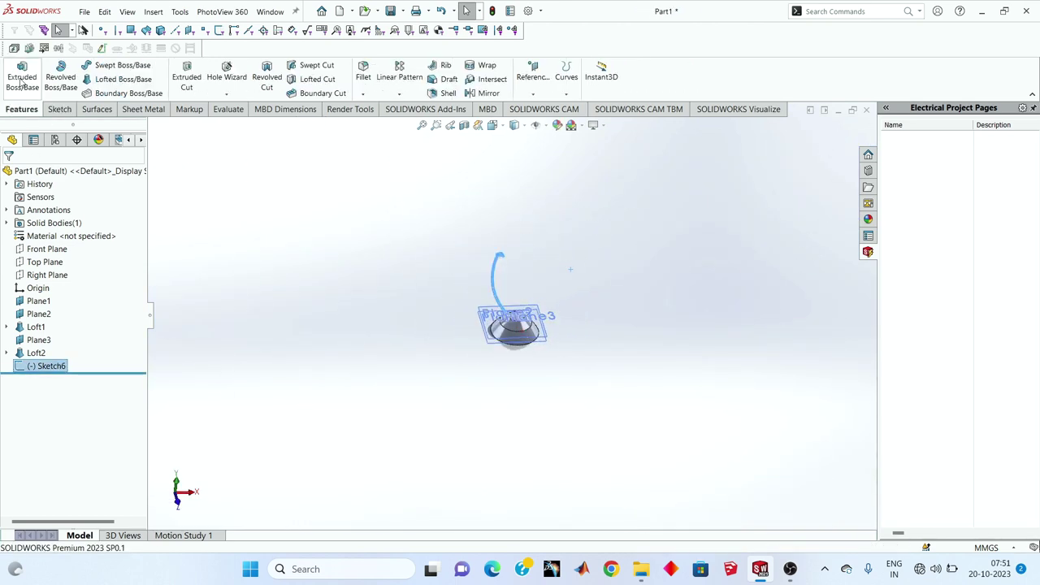
{"action": "left_click", "coordinate": [22, 73]}
{"action": "key", "text": "f"}
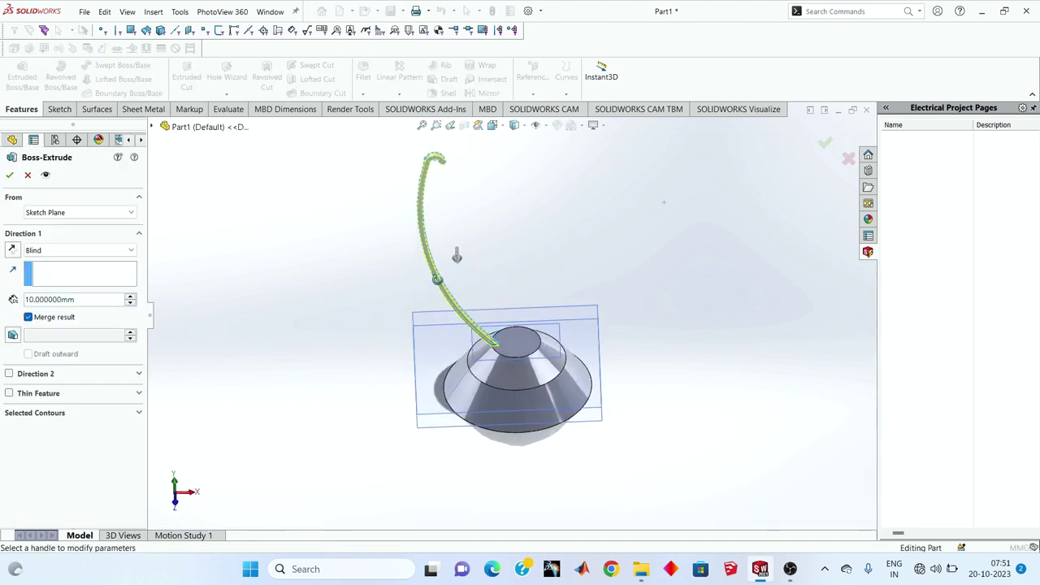
{"action": "left_click", "coordinate": [75, 251]}
{"action": "left_click", "coordinate": [53, 319]}
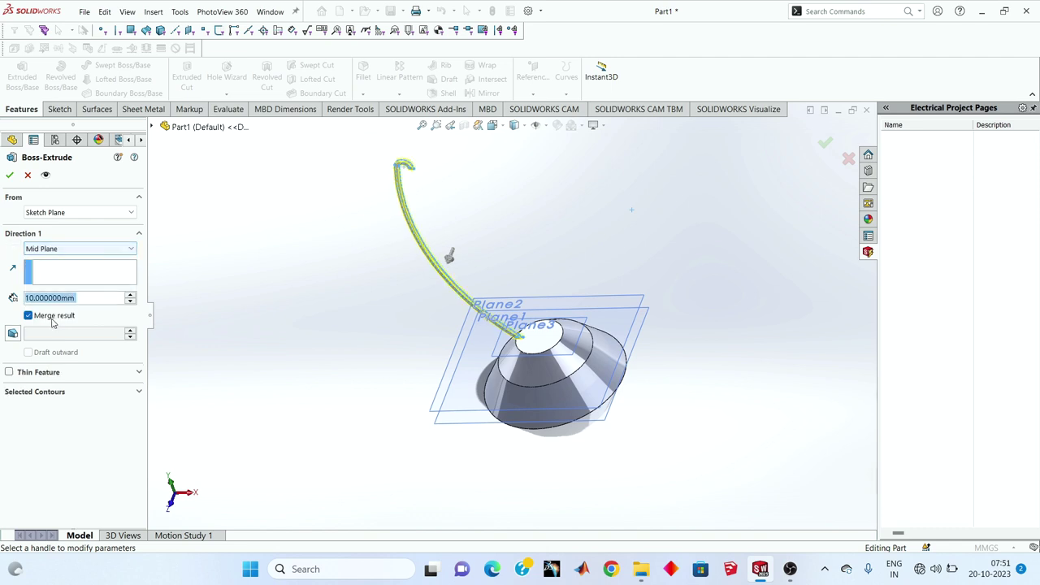
{"action": "type", "text": "7"}
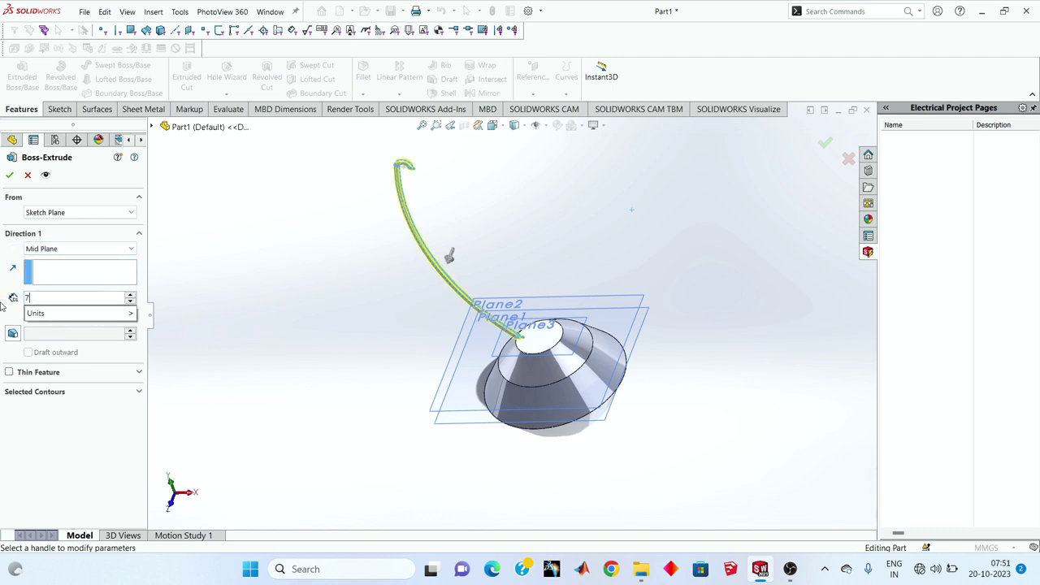
{"action": "key", "text": "Return"}
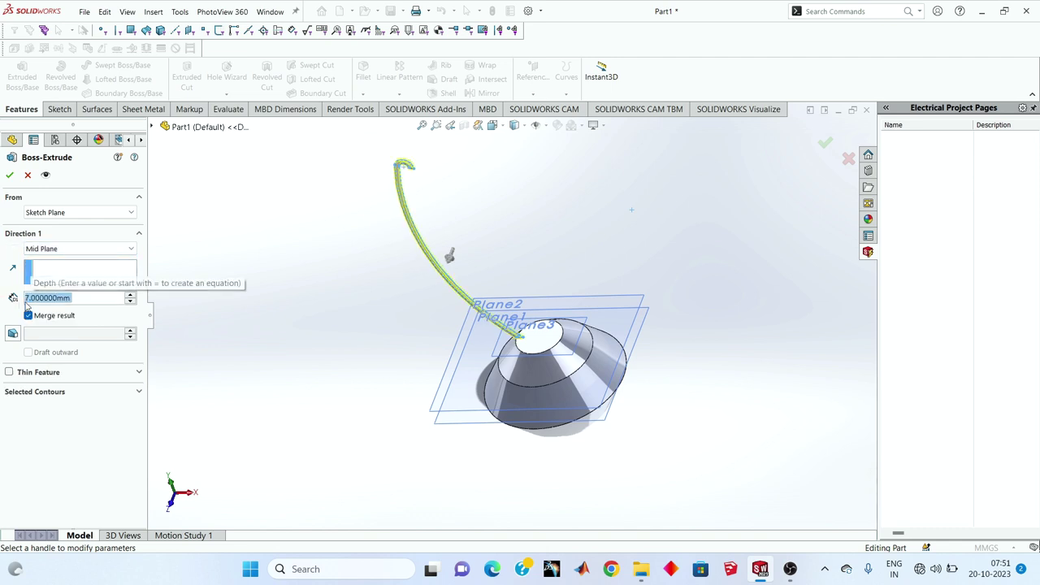
{"action": "type", "text": "10"}
{"action": "key", "text": "Return"}
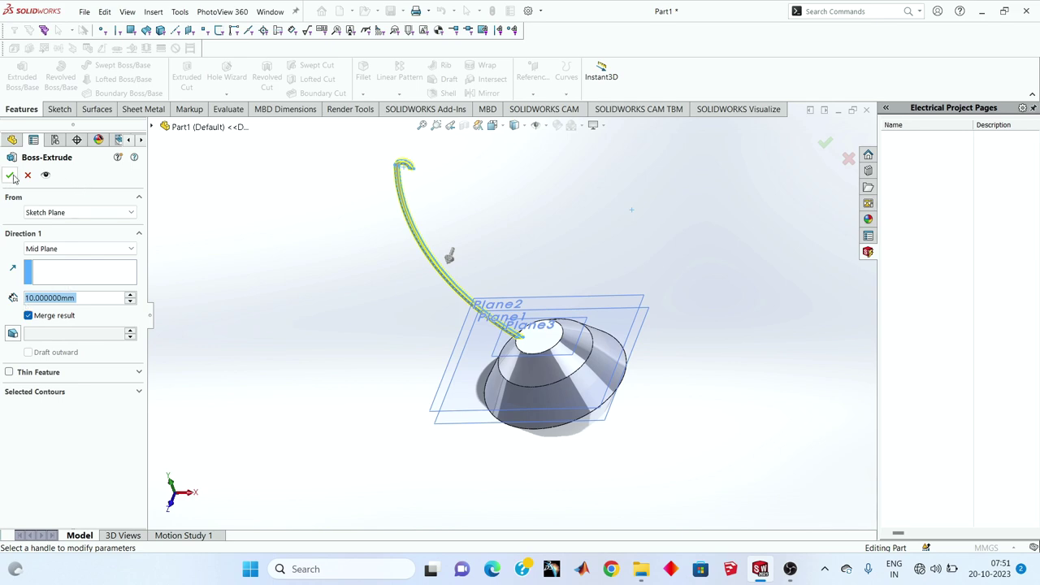
{"action": "left_click", "coordinate": [10, 176]}
{"action": "scroll", "coordinate": [488, 325], "scroll_direction": "down", "scroll_amount": 5}
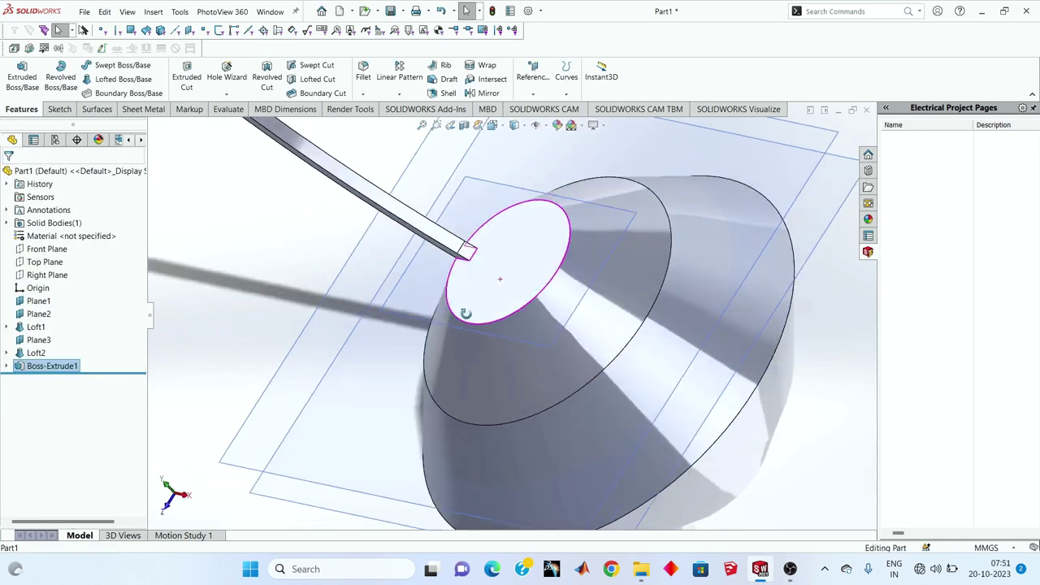
{"action": "middle_click_drag", "start_coordinate": [466, 313], "coordinate": [569, 399]}
{"action": "scroll", "coordinate": [502, 248], "scroll_direction": "down", "scroll_amount": 5}
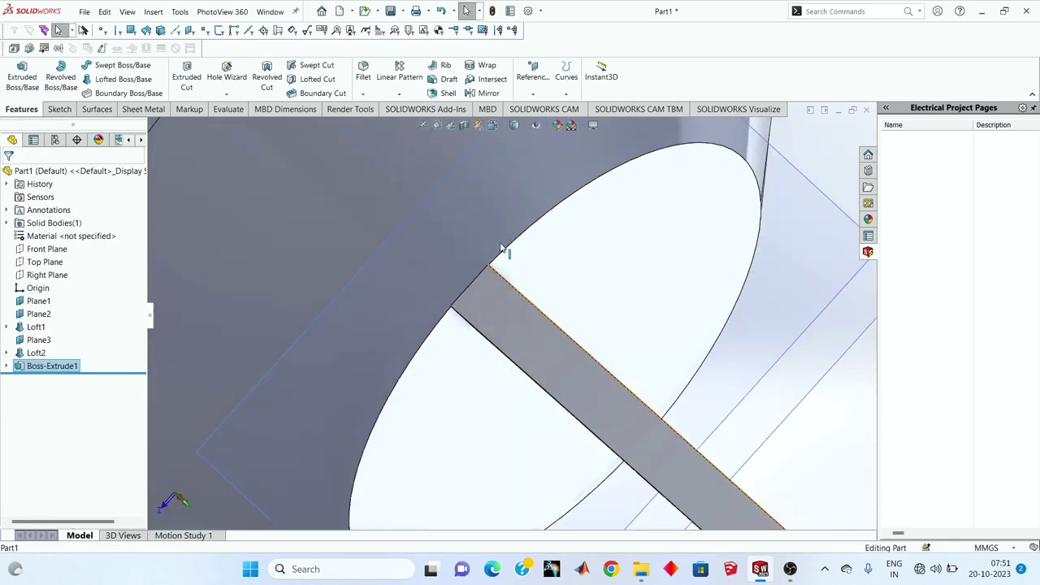
{"action": "scroll", "coordinate": [502, 248], "scroll_direction": "down", "scroll_amount": 3}
{"action": "mouse_move", "coordinate": [488, 276]}
{"action": "middle_mouse_down"}
{"action": "mouse_move", "coordinate": [453, 261]}
{"action": "mouse_move", "coordinate": [331, 243]}
{"action": "middle_mouse_up"}
{"action": "scroll", "coordinate": [453, 260], "scroll_direction": "up", "scroll_amount": 10}
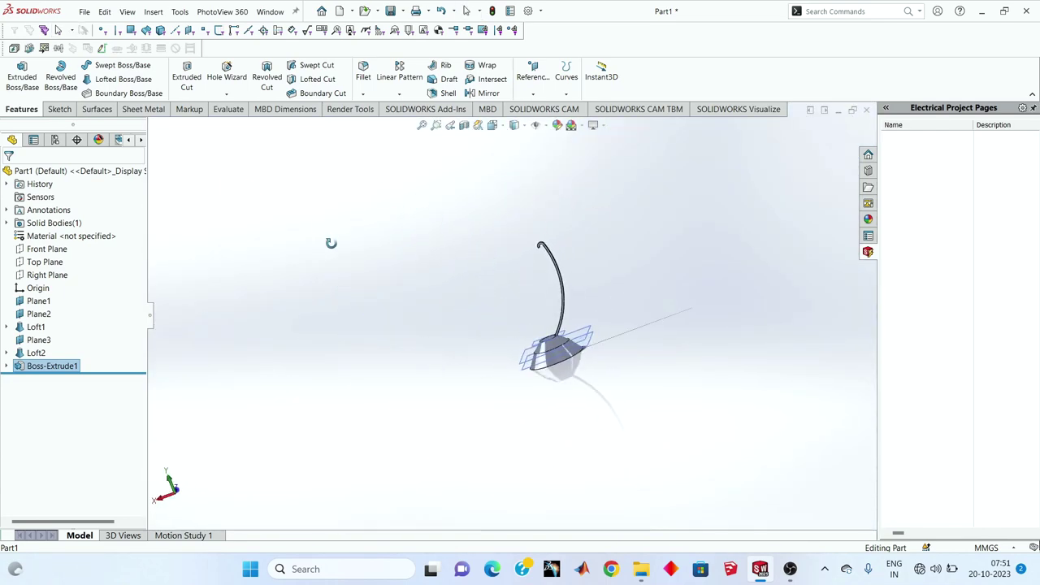
{"action": "scroll", "coordinate": [555, 330], "scroll_direction": "down", "scroll_amount": 3}
{"action": "scroll", "coordinate": [515, 431], "scroll_direction": "down", "scroll_amount": 3}
{"action": "scroll", "coordinate": [466, 523], "scroll_direction": "down", "scroll_amount": 3}
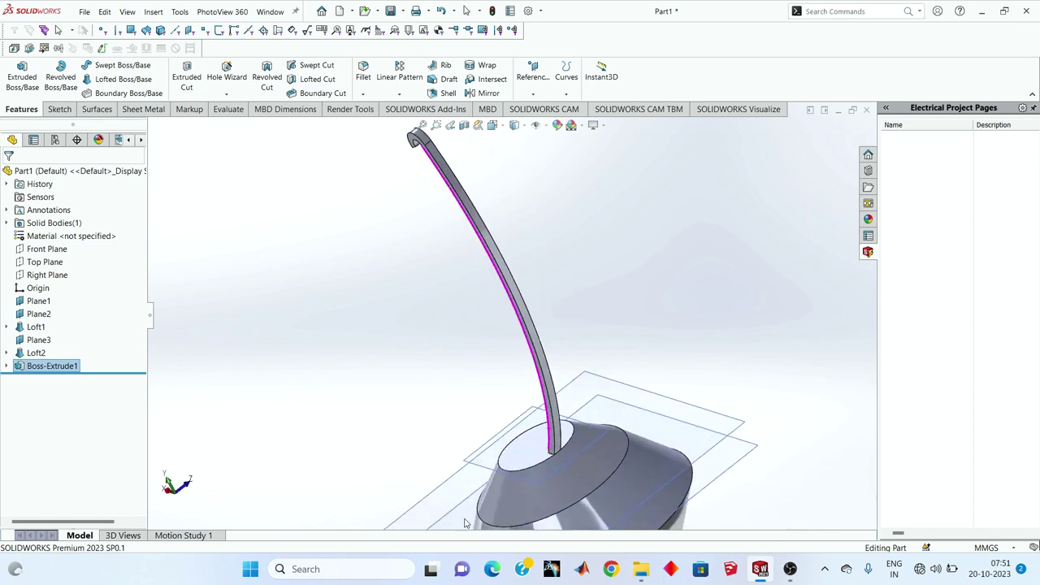
{"action": "scroll", "coordinate": [558, 407], "scroll_direction": "down", "scroll_amount": 3}
{"action": "mouse_move", "coordinate": [521, 420]}
{"action": "middle_mouse_down"}
{"action": "mouse_move", "coordinate": [535, 462]}
{"action": "mouse_move", "coordinate": [544, 440]}
{"action": "middle_mouse_up"}
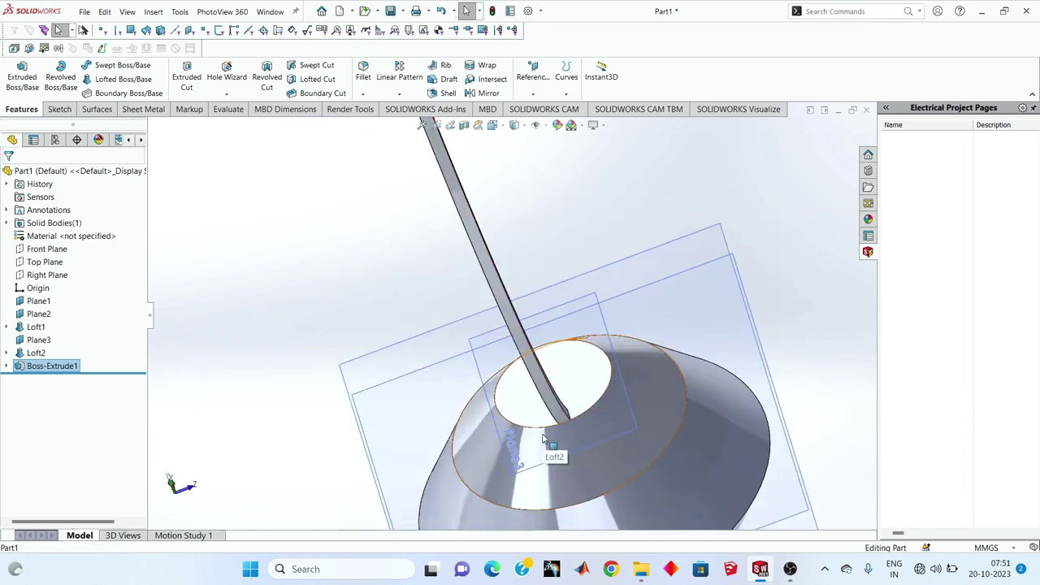
{"action": "scroll", "coordinate": [543, 439], "scroll_direction": "down", "scroll_amount": 2}
{"action": "scroll", "coordinate": [514, 419], "scroll_direction": "down", "scroll_amount": 2}
{"action": "middle_click_drag", "start_coordinate": [548, 403], "coordinate": [516, 402]}
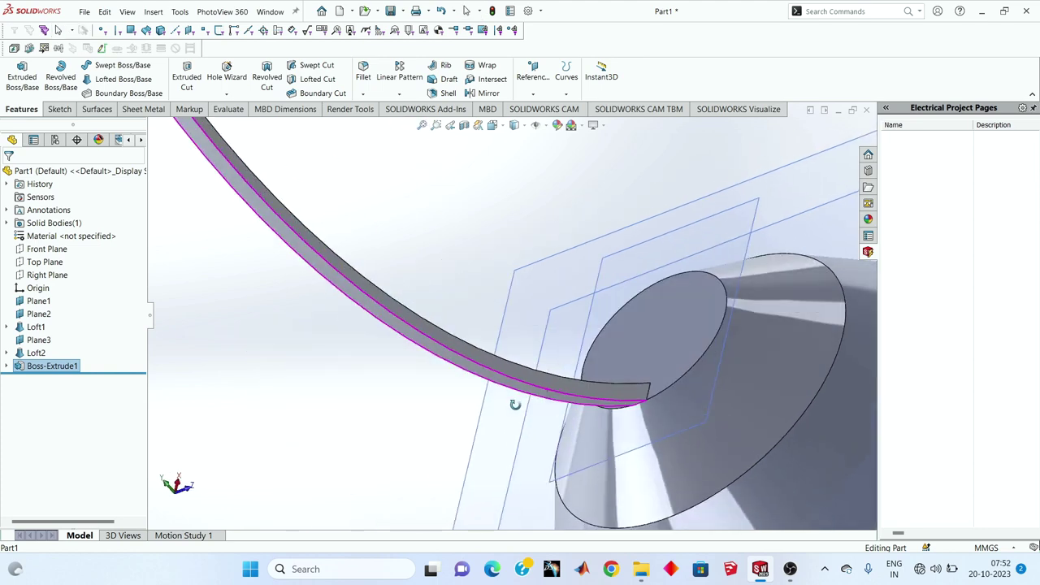
{"action": "scroll", "coordinate": [516, 402], "scroll_direction": "up", "scroll_amount": 2}
{"action": "scroll", "coordinate": [413, 372], "scroll_direction": "down", "scroll_amount": 1}
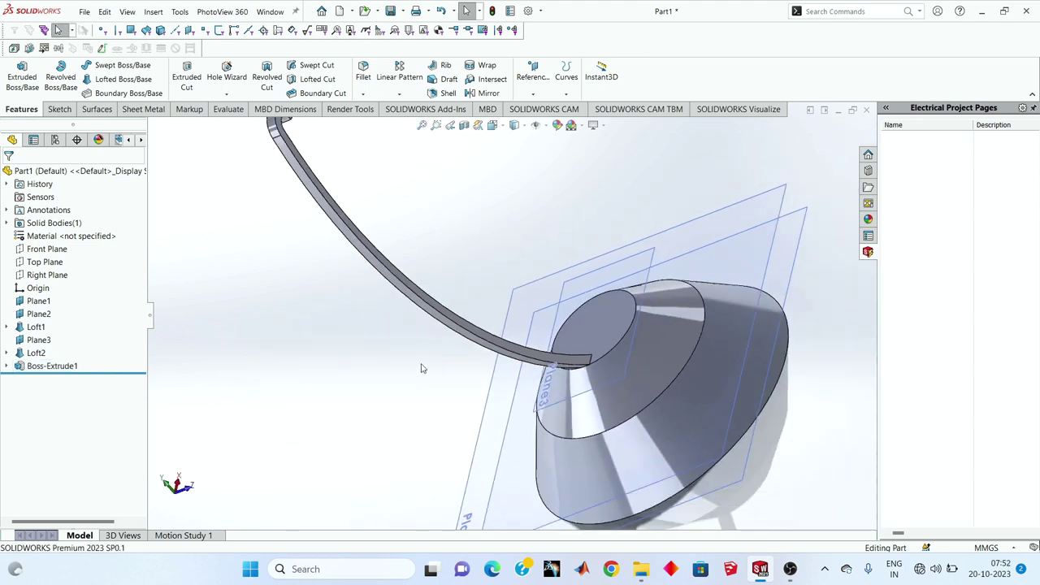
- Create reference plane Plane4 offset 9 mm from the handle bar's face
{"action": "left_click", "coordinate": [544, 97]}
{"action": "left_click", "coordinate": [542, 107]}
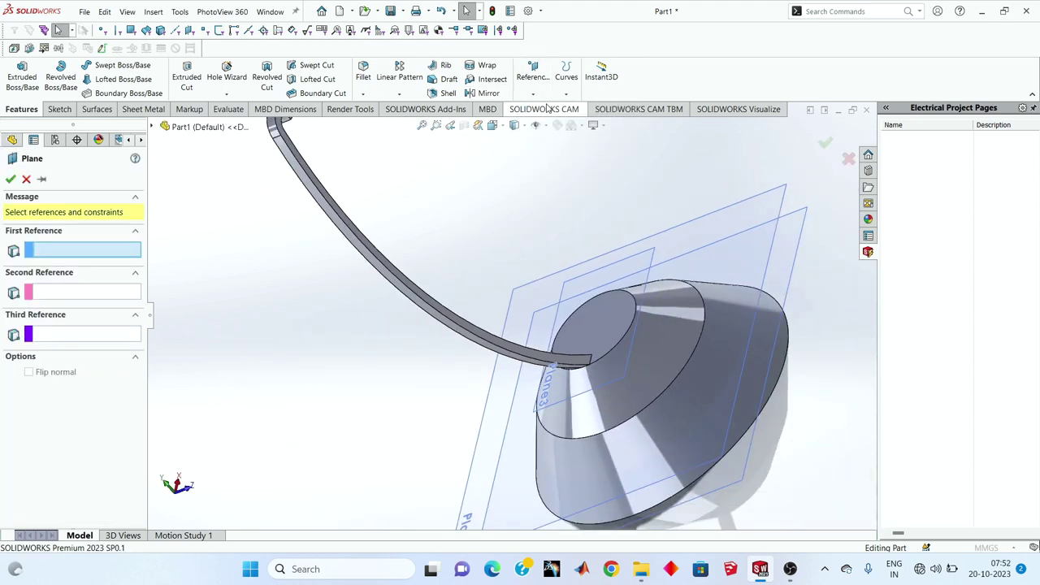
{"action": "scroll", "coordinate": [506, 349], "scroll_direction": "down", "scroll_amount": 2}
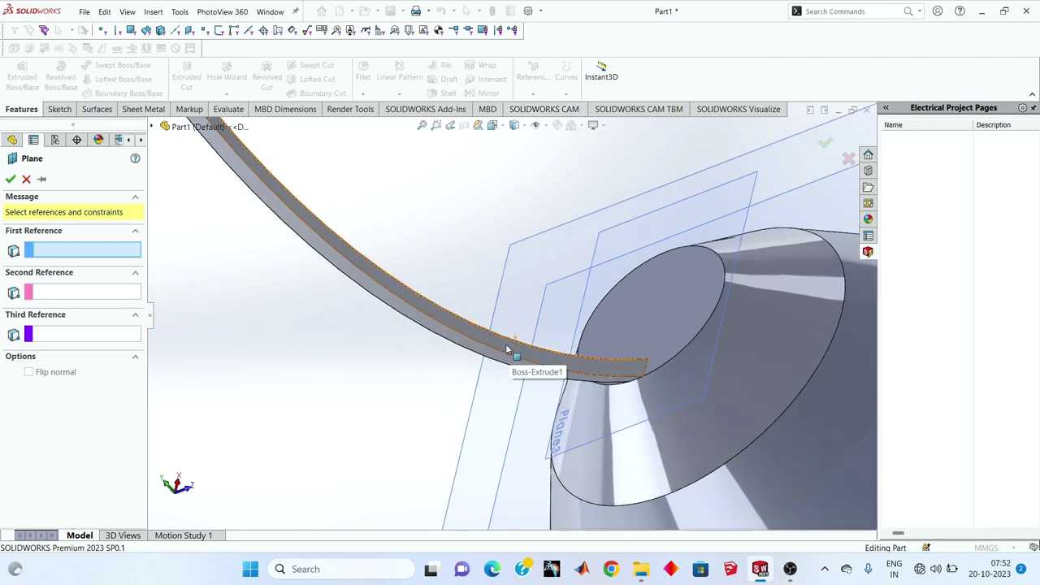
{"action": "left_click", "coordinate": [505, 350]}
{"action": "middle_click_drag", "start_coordinate": [506, 350], "coordinate": [423, 325]}
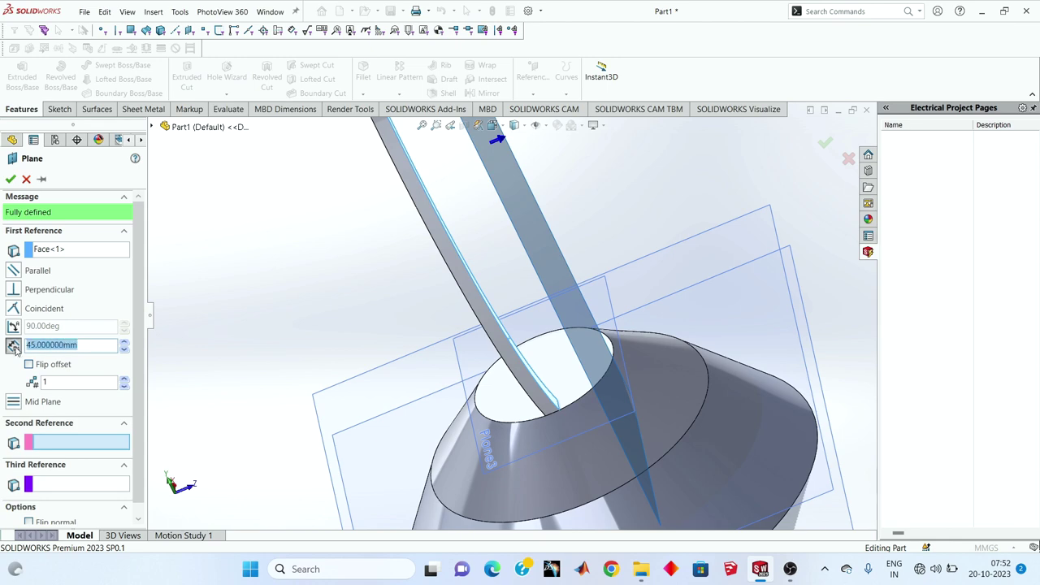
{"action": "type", "text": "4"}
{"action": "key", "text": "Return"}
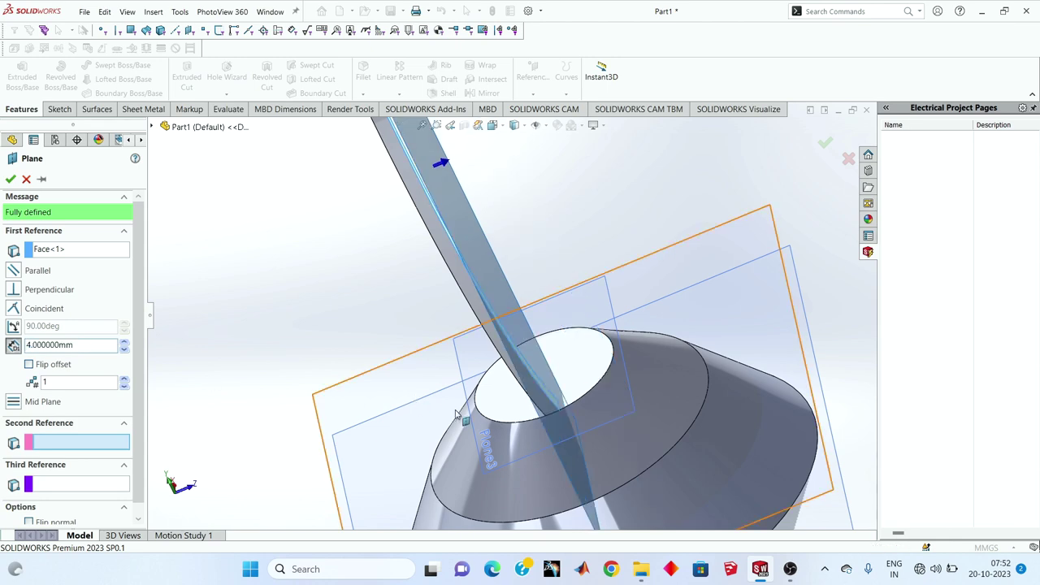
{"action": "middle_click_drag", "start_coordinate": [488, 358], "coordinate": [463, 383]}
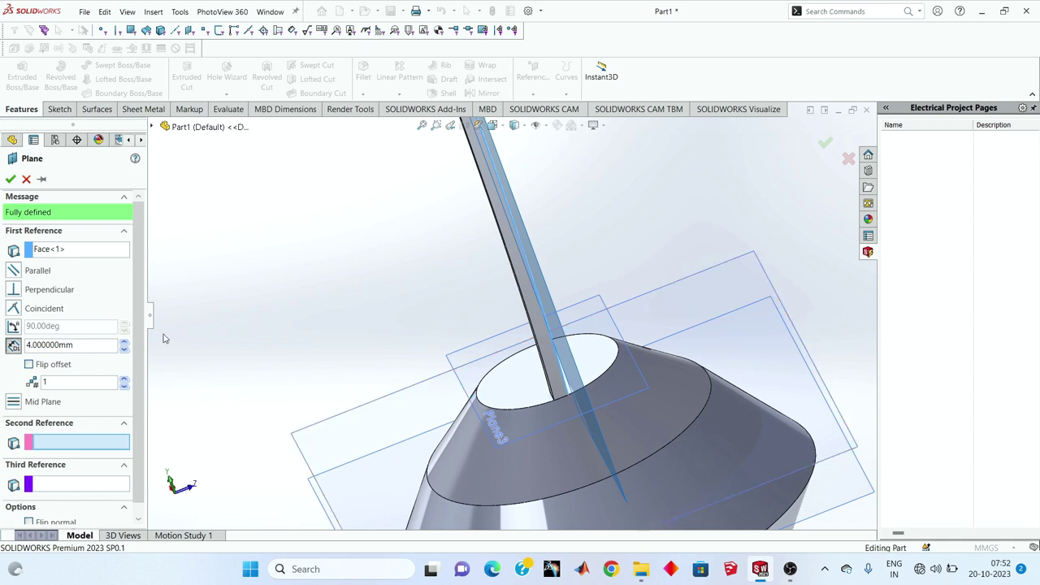
{"action": "type", "text": "9"}
{"action": "key", "text": "Return"}
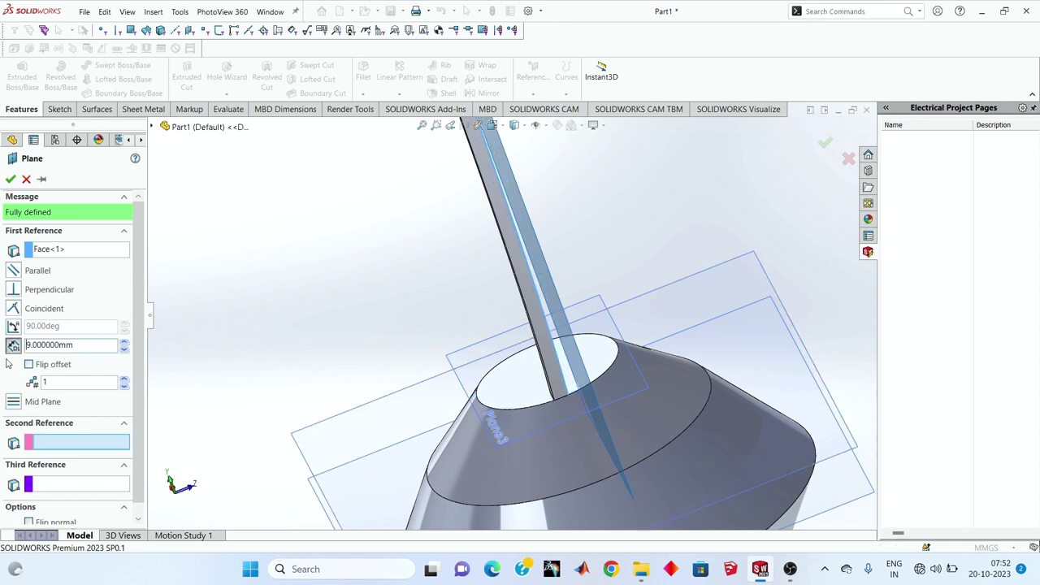
{"action": "left_click", "coordinate": [10, 179]}
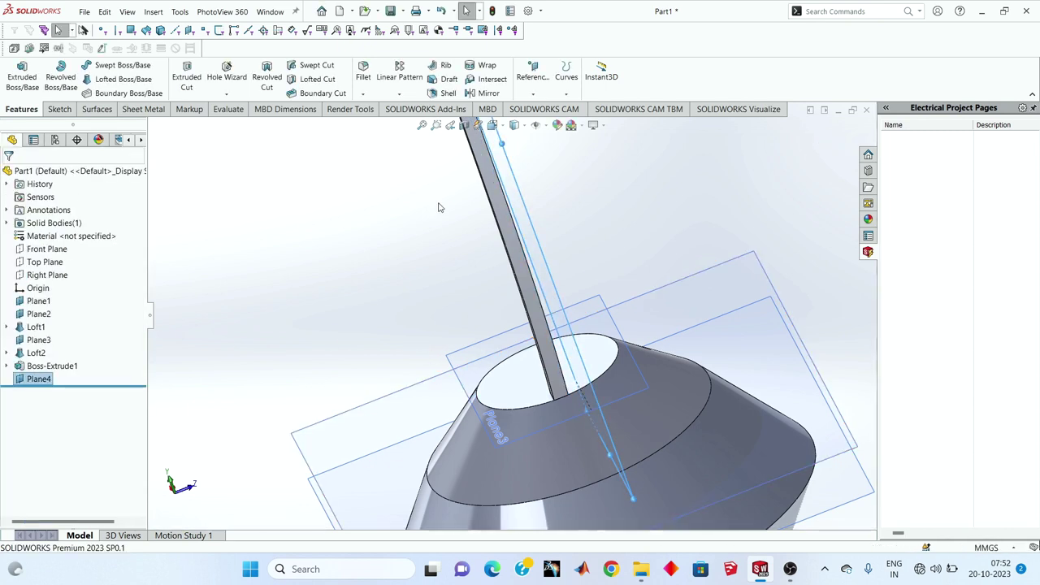
{"action": "mouse_move", "coordinate": [436, 204]}
{"action": "middle_mouse_down"}
{"action": "mouse_move", "coordinate": [448, 220]}
{"action": "mouse_move", "coordinate": [494, 230]}
{"action": "middle_mouse_up"}
- Sketch on Plane4, converting the curved handle face's outline into Sketch7
{"action": "left_click", "coordinate": [496, 228]}
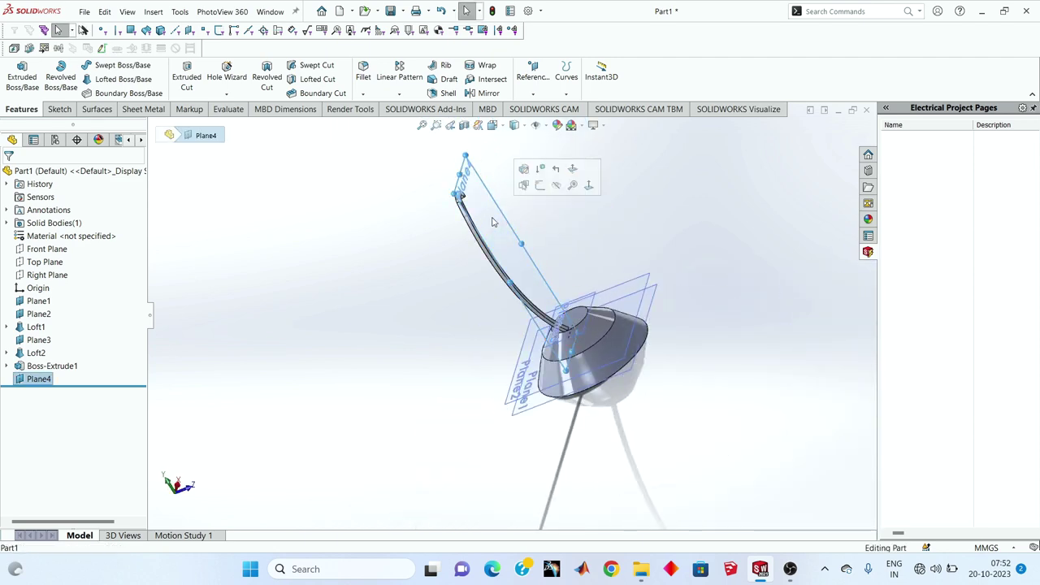
{"action": "left_click", "coordinate": [49, 108]}
{"action": "left_click", "coordinate": [18, 75]}
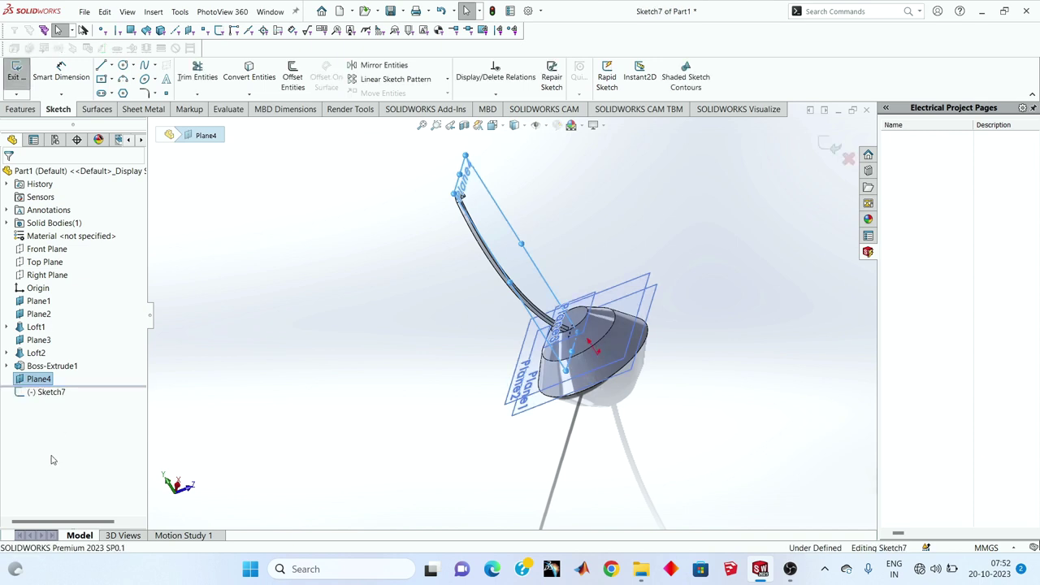
{"action": "right_click", "coordinate": [62, 394]}
{"action": "left_click", "coordinate": [86, 376]}
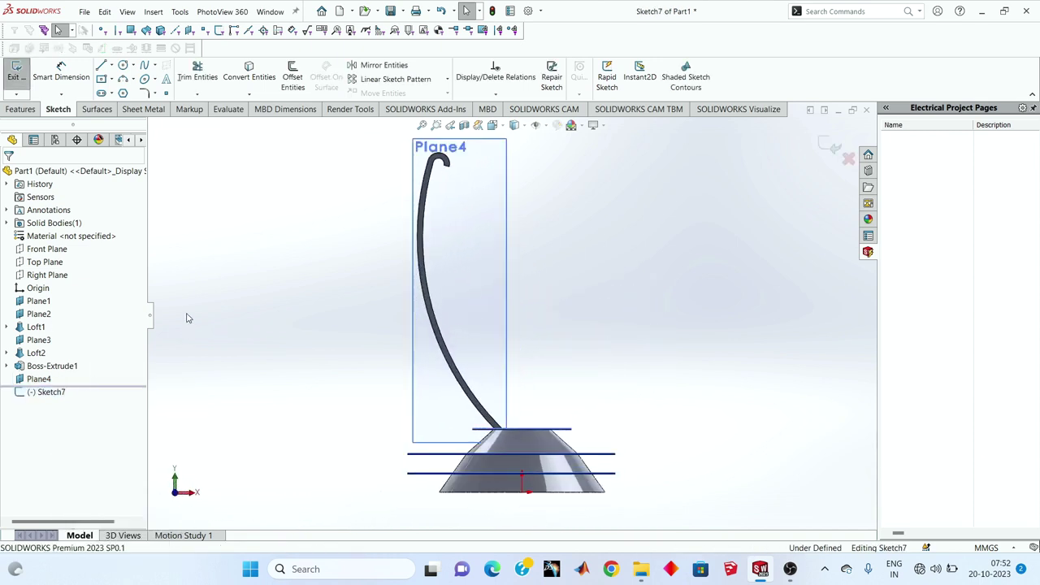
{"action": "left_click", "coordinate": [248, 71]}
{"action": "scroll", "coordinate": [458, 165], "scroll_direction": "down", "scroll_amount": 2}
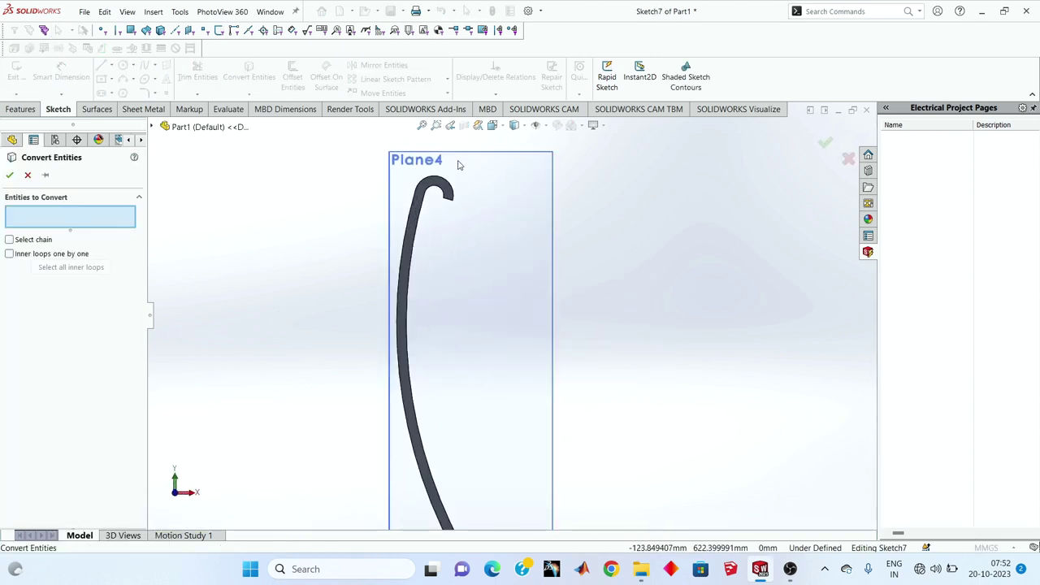
{"action": "left_click", "coordinate": [434, 188]}
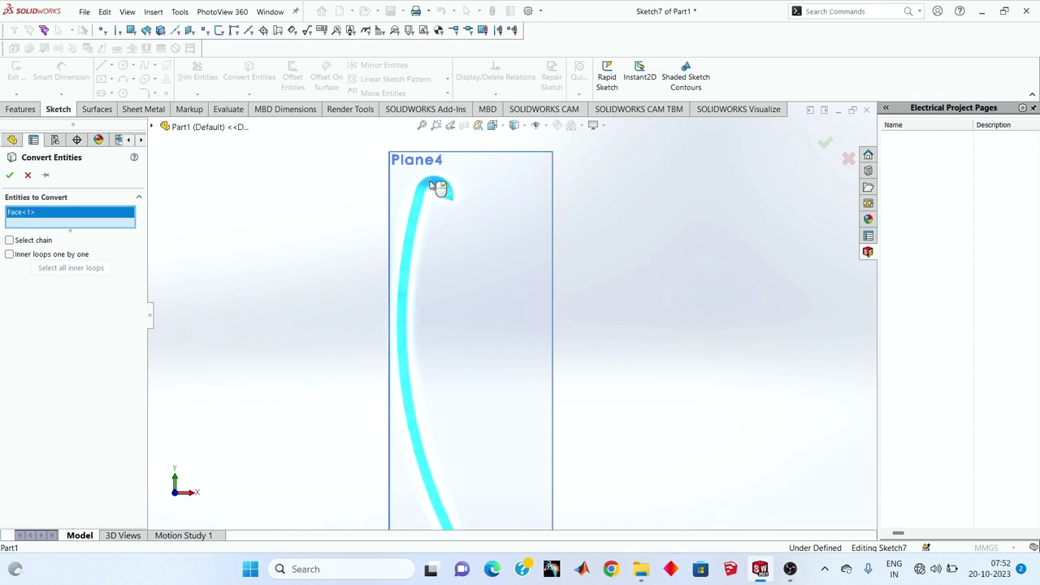
{"action": "left_click", "coordinate": [9, 174]}
{"action": "scroll", "coordinate": [632, 318], "scroll_direction": "up", "scroll_amount": 3}
{"action": "mouse_move", "coordinate": [631, 318]}
{"action": "middle_mouse_down"}
{"action": "mouse_move", "coordinate": [585, 323]}
{"action": "mouse_move", "coordinate": [528, 307]}
{"action": "mouse_move", "coordinate": [569, 305]}
{"action": "middle_mouse_up"}
{"action": "scroll", "coordinate": [569, 304], "scroll_direction": "down", "scroll_amount": 4}
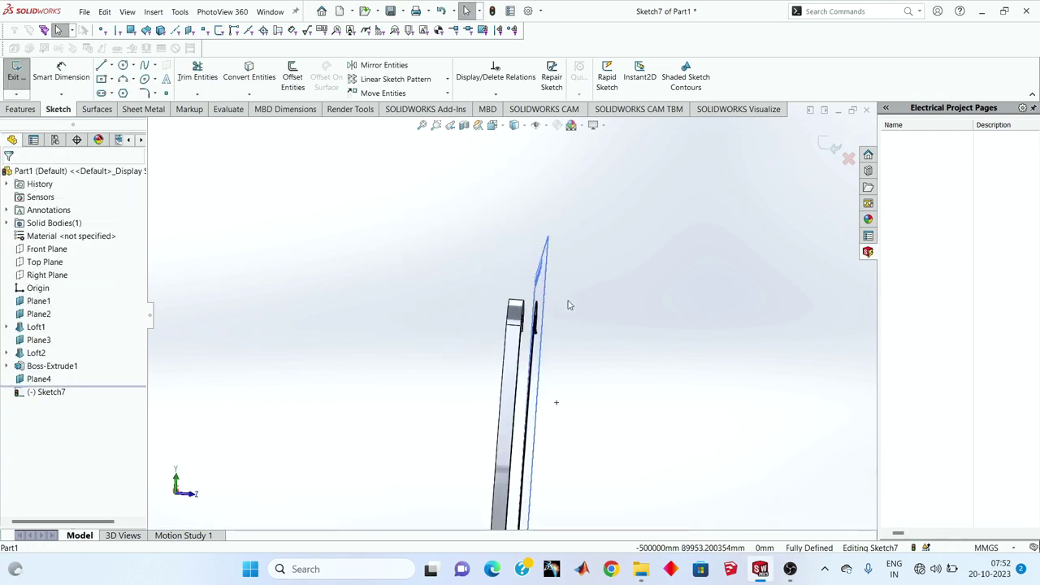
{"action": "left_click", "coordinate": [829, 148]}
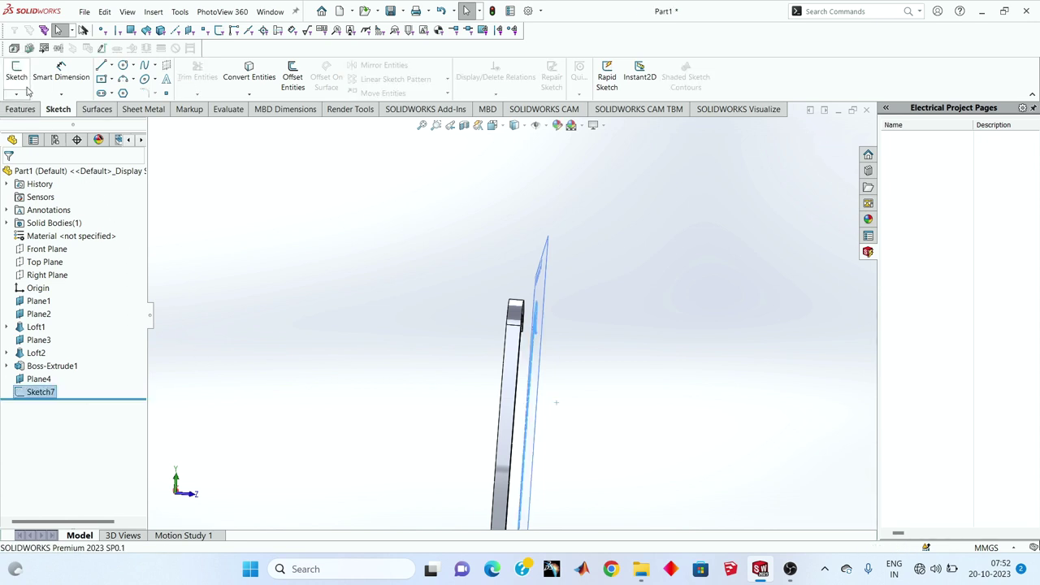
- Extrude Sketch7 10 mm mid-plane as Boss-Extrude2
{"action": "left_click", "coordinate": [22, 109]}
{"action": "left_click", "coordinate": [24, 77]}
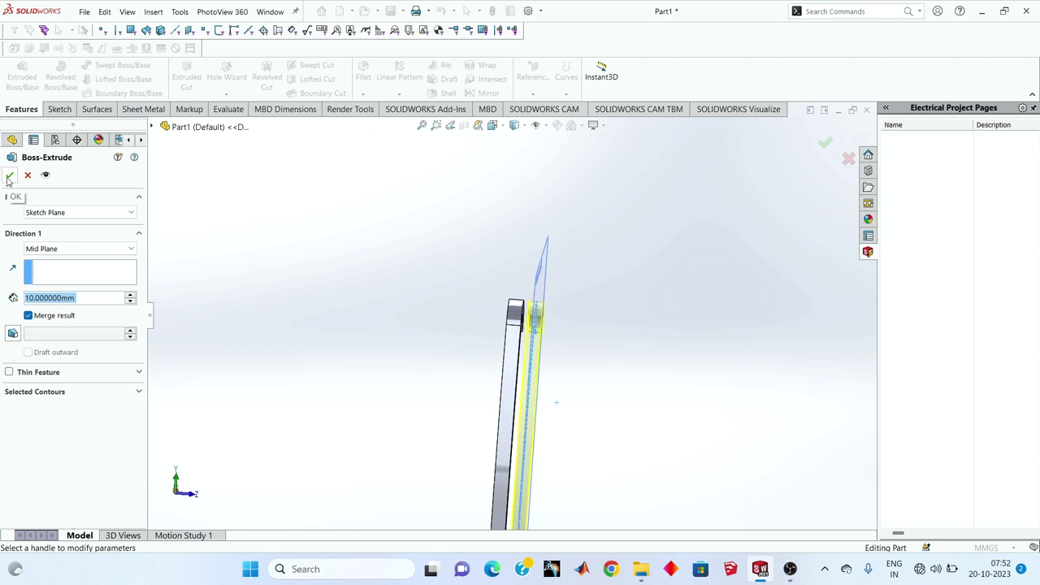
{"action": "left_click", "coordinate": [9, 177]}
{"action": "mouse_move", "coordinate": [448, 320]}
{"action": "middle_mouse_down"}
{"action": "mouse_move", "coordinate": [513, 360]}
{"action": "mouse_move", "coordinate": [553, 420]}
{"action": "middle_mouse_up"}
{"action": "scroll", "coordinate": [521, 488], "scroll_direction": "down", "scroll_amount": 5}
{"action": "scroll", "coordinate": [523, 494], "scroll_direction": "down", "scroll_amount": 3}
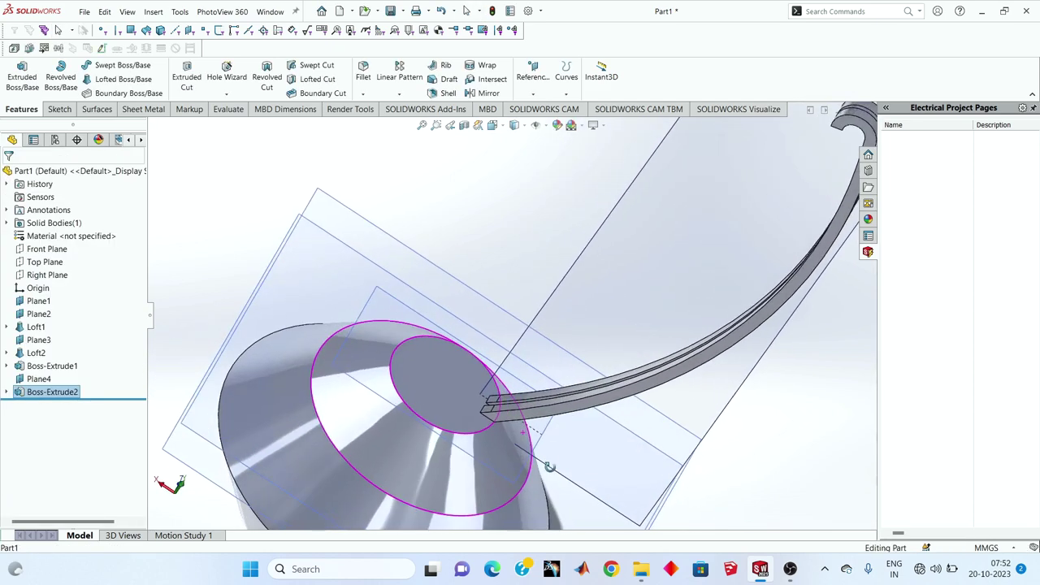
- Create Plane5 offset 9 mm from the curved handle face
{"action": "left_click", "coordinate": [533, 77]}
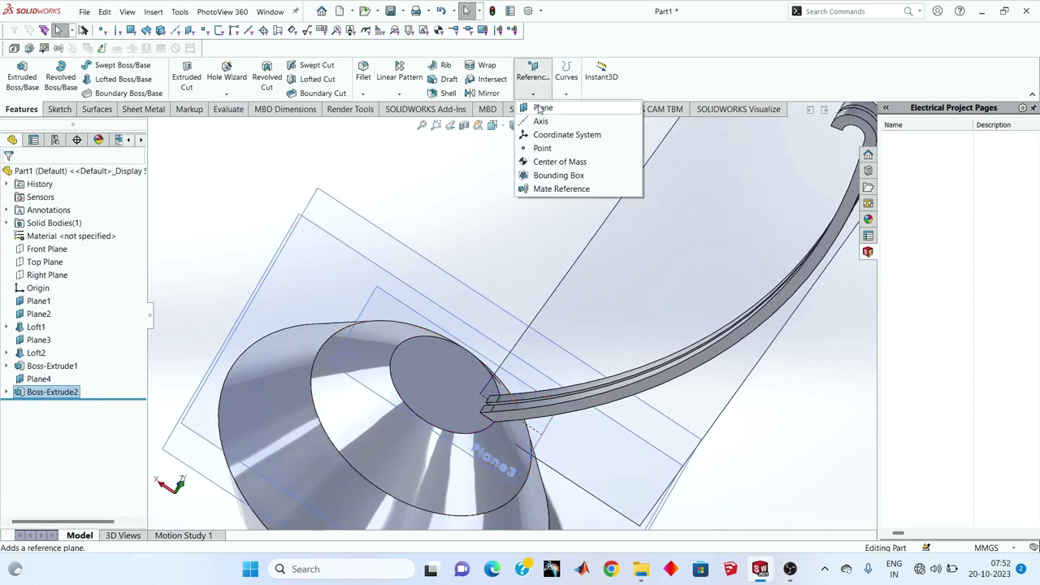
{"action": "left_click", "coordinate": [542, 109]}
{"action": "left_click", "coordinate": [554, 417]}
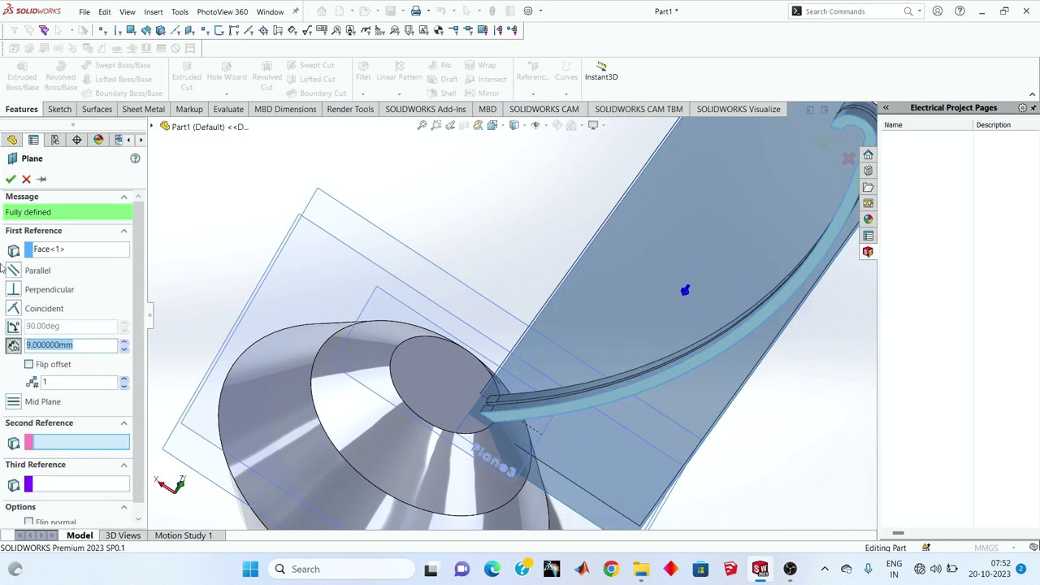
{"action": "left_click", "coordinate": [10, 178]}
{"action": "middle_click_drag", "start_coordinate": [604, 302], "coordinate": [538, 233]}
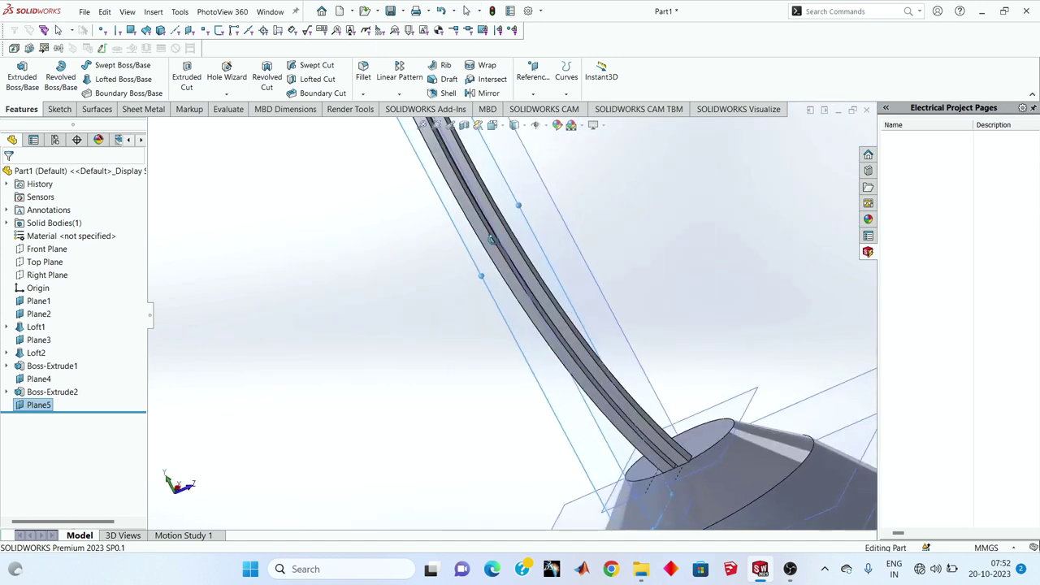
{"action": "key", "text": "Escape"}
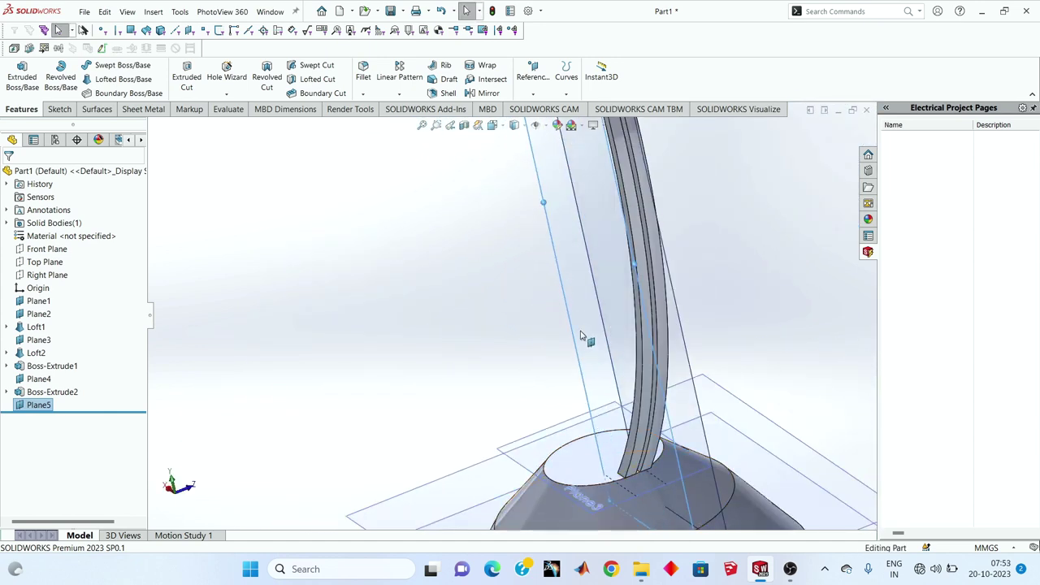
- Sketch on Plane5, converting the curved handle face's outline into the sketch
{"action": "left_click", "coordinate": [58, 109]}
{"action": "left_click", "coordinate": [16, 74]}
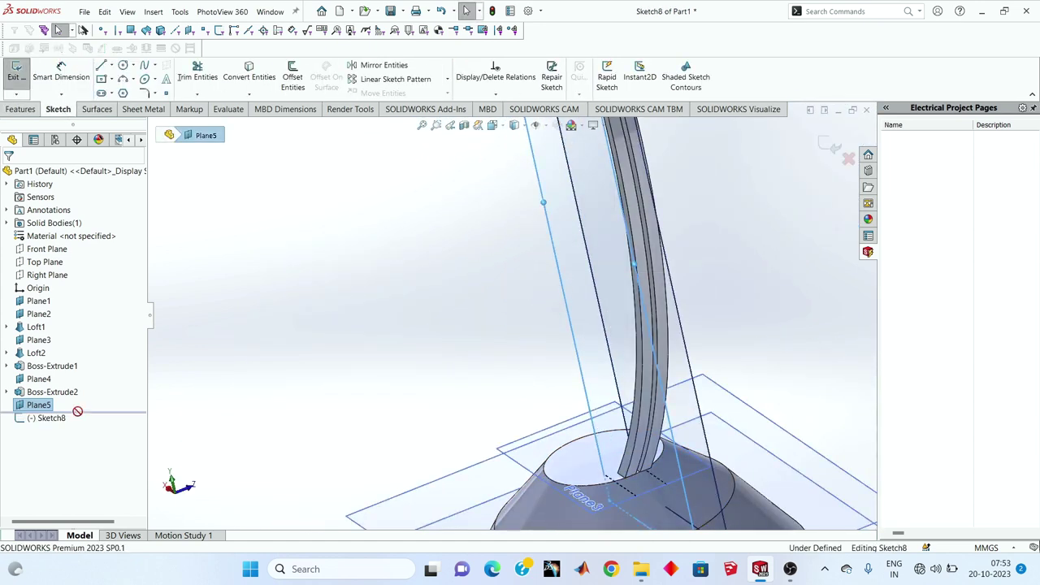
{"action": "right_click", "coordinate": [55, 418]}
{"action": "left_click", "coordinate": [81, 402]}
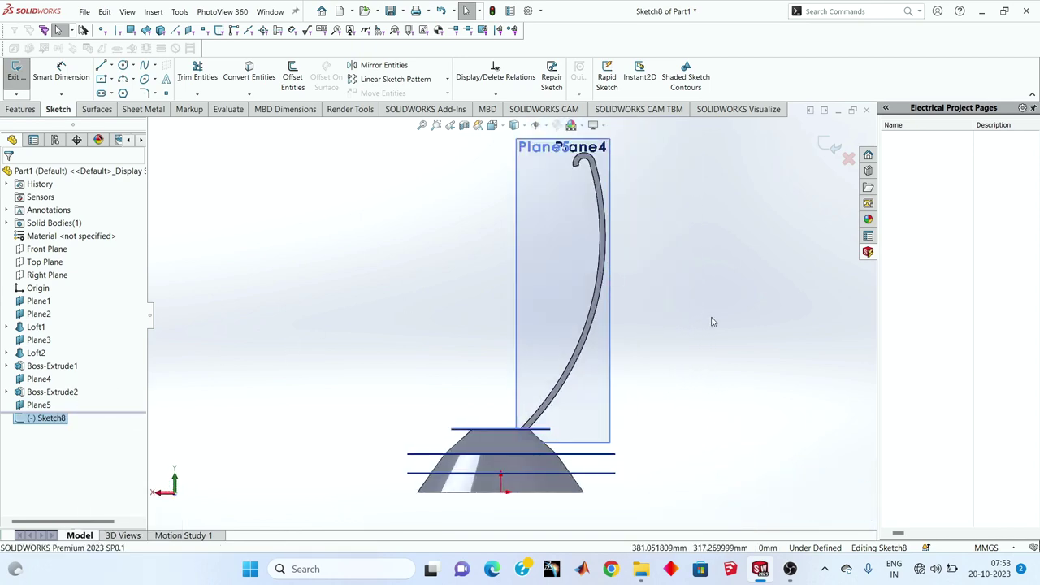
{"action": "left_click", "coordinate": [249, 72]}
{"action": "scroll", "coordinate": [600, 146], "scroll_direction": "down", "scroll_amount": 3}
{"action": "left_click", "coordinate": [593, 197]}
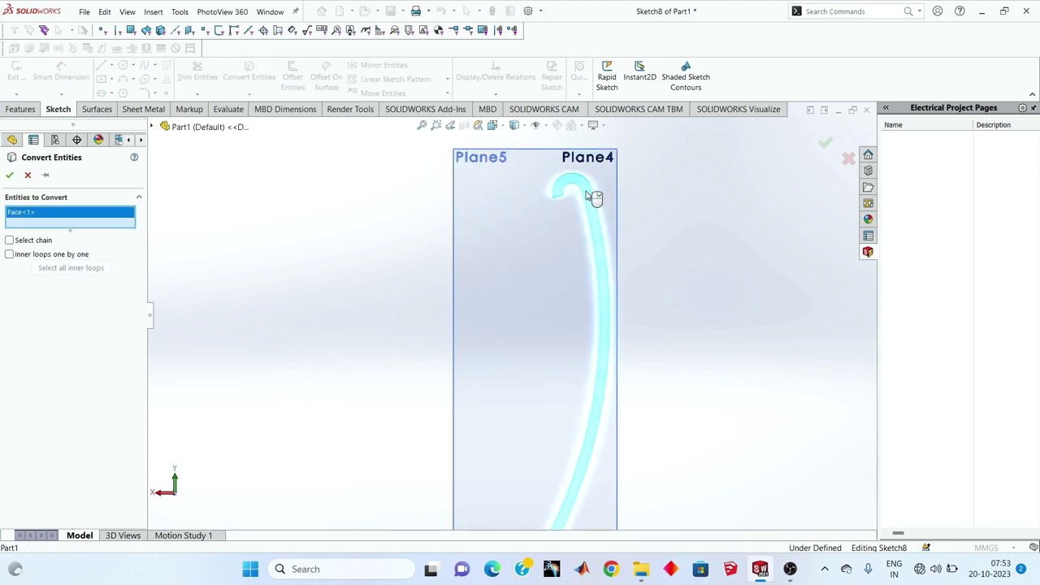
{"action": "left_click", "coordinate": [10, 177]}
{"action": "scroll", "coordinate": [388, 314], "scroll_direction": "up", "scroll_amount": 3}
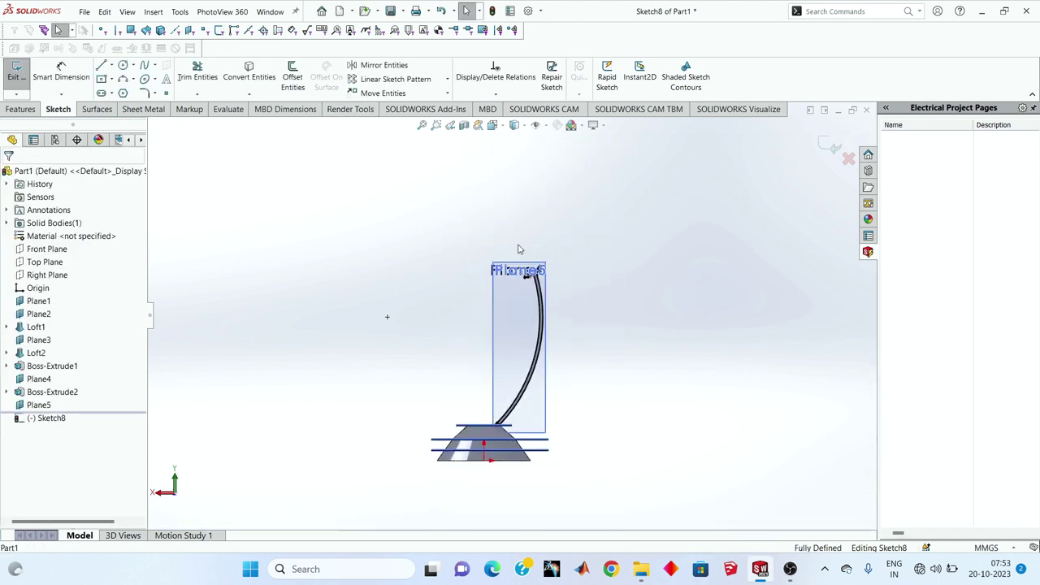
{"action": "middle_click_drag", "start_coordinate": [388, 314], "coordinate": [829, 149]}
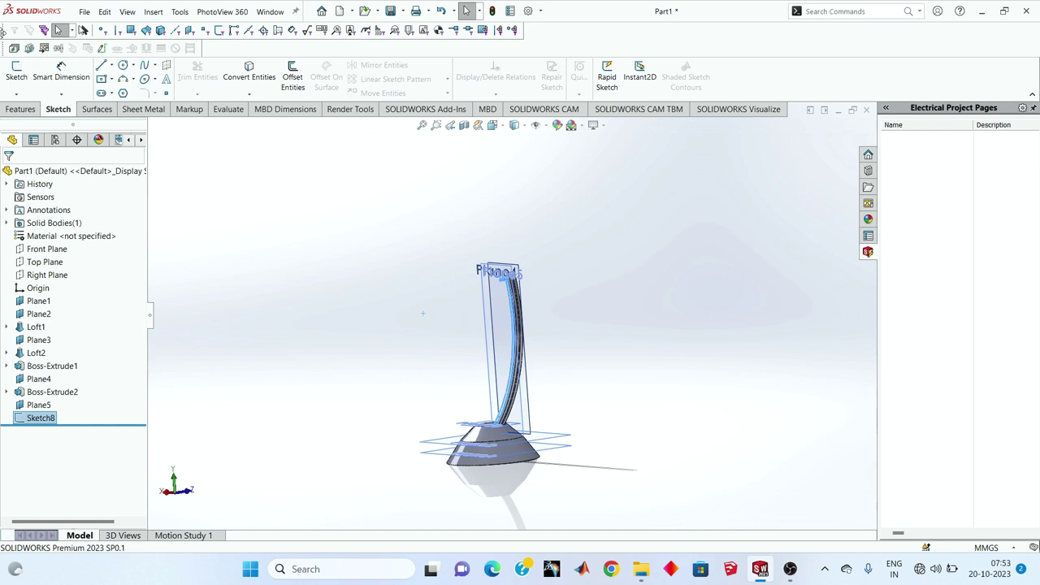
- Extrude the copied outline 10 mm mid-plane as Boss-Extrude3
{"action": "left_click", "coordinate": [16, 109]}
{"action": "left_click", "coordinate": [22, 73]}
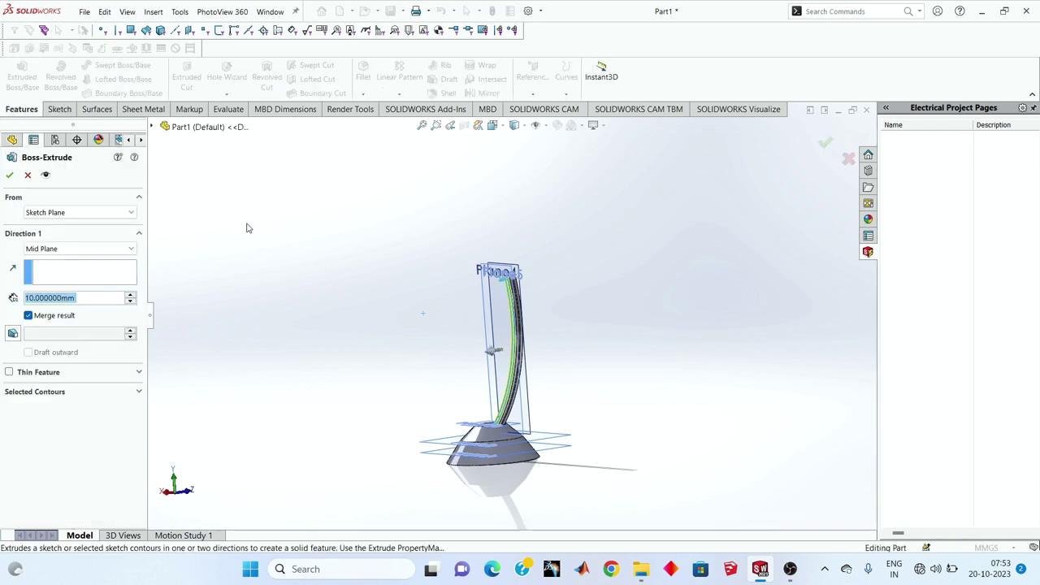
{"action": "middle_click_drag", "start_coordinate": [361, 304], "coordinate": [504, 264]}
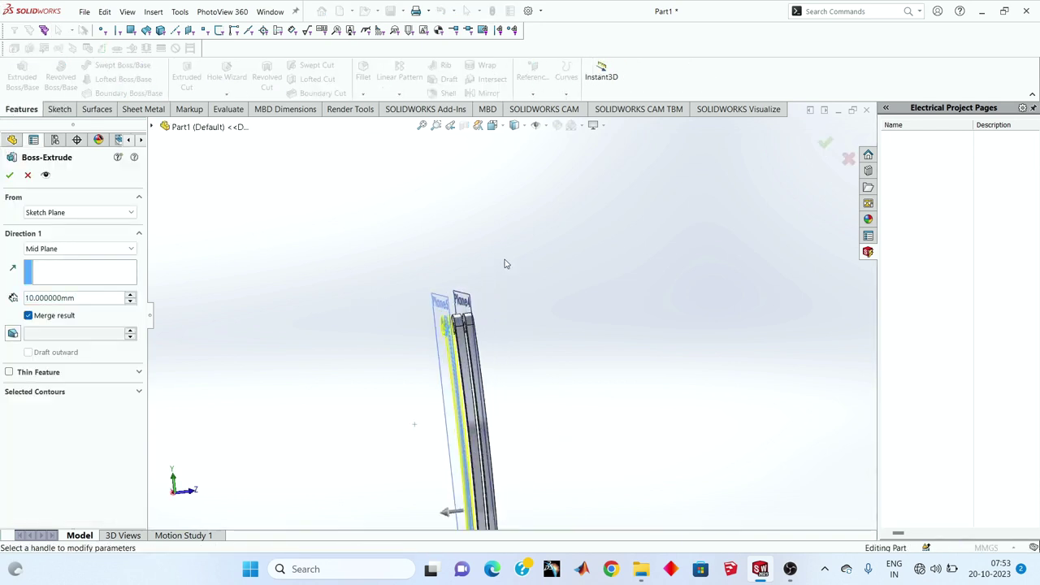
{"action": "left_click", "coordinate": [10, 174]}
{"action": "middle_click_drag", "start_coordinate": [487, 341], "coordinate": [605, 408]}
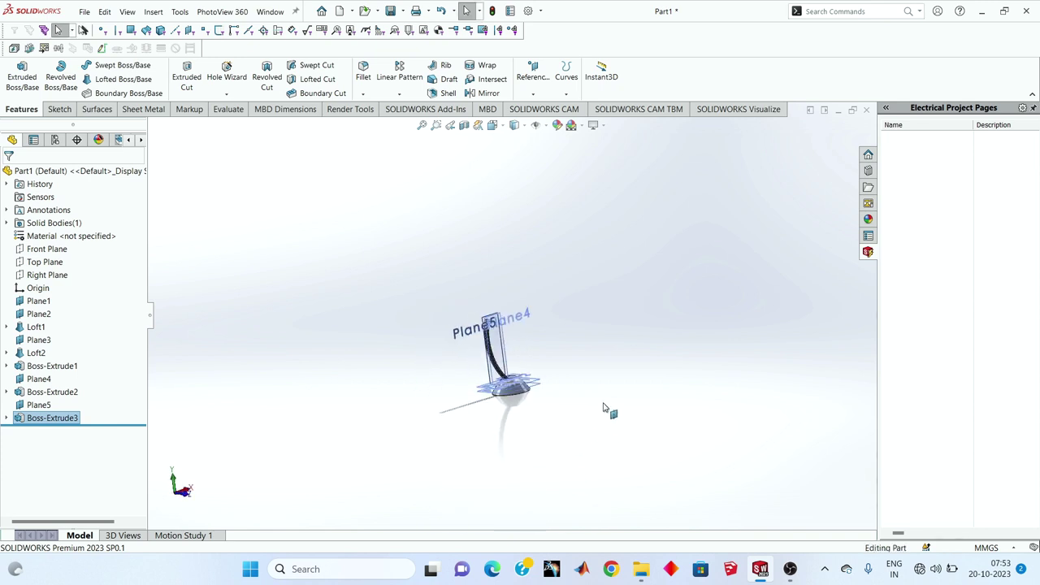
{"action": "scroll", "coordinate": [605, 408], "scroll_direction": "down", "scroll_amount": 5}
{"action": "middle_click_drag", "start_coordinate": [187, 244], "coordinate": [483, 375]}
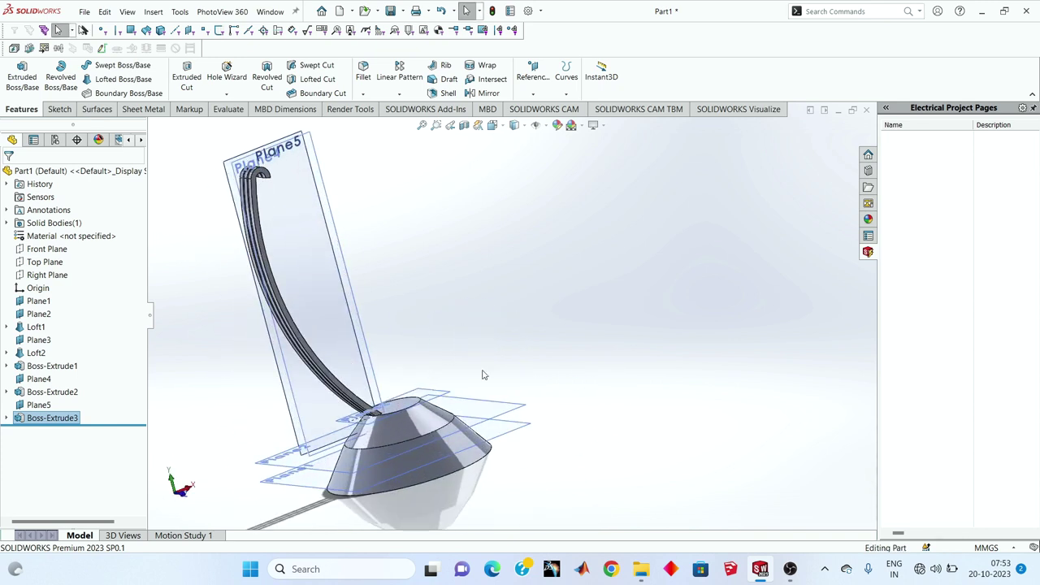
- Cancel the stray plane command and hide the base plane, Plane4 and Plane5
{"action": "left_click", "coordinate": [504, 440], "text": "ctrl"}
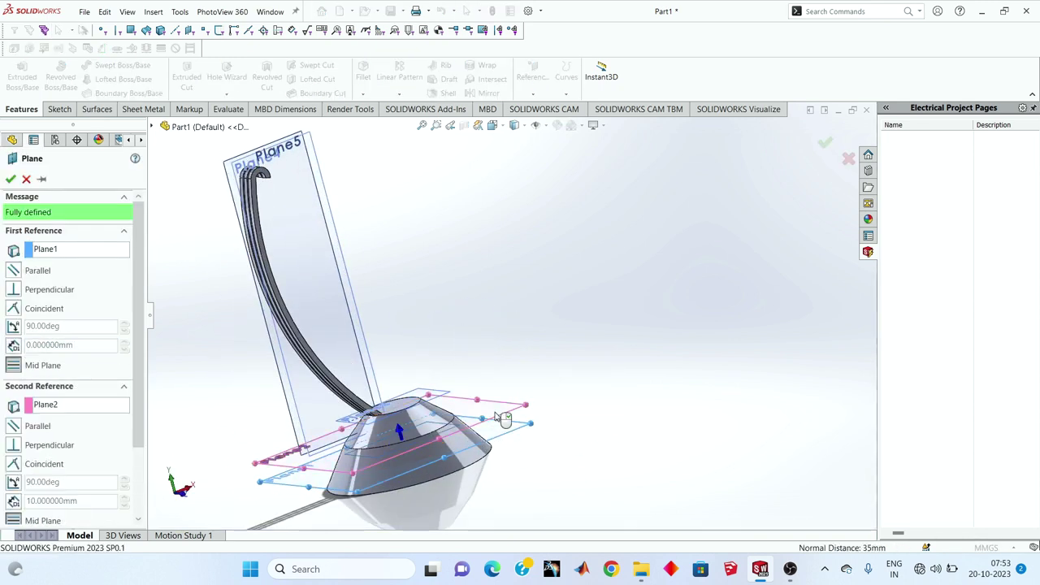
{"action": "key", "text": "Escape"}
{"action": "left_click", "coordinate": [508, 426]}
{"action": "right_click", "coordinate": [508, 416]}
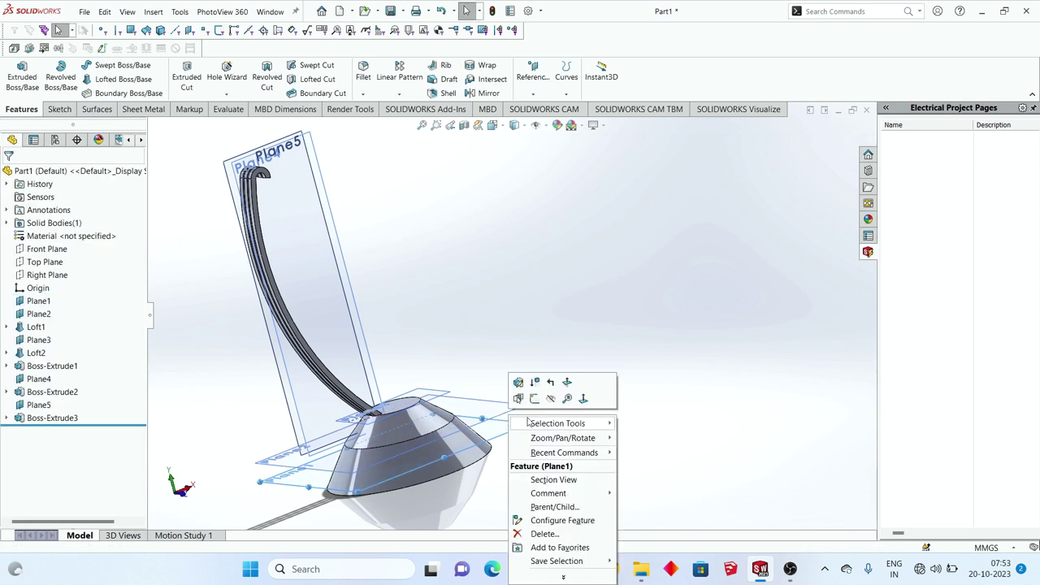
{"action": "left_click", "coordinate": [552, 405]}
{"action": "right_click", "coordinate": [502, 425]}
{"action": "left_click", "coordinate": [526, 401]}
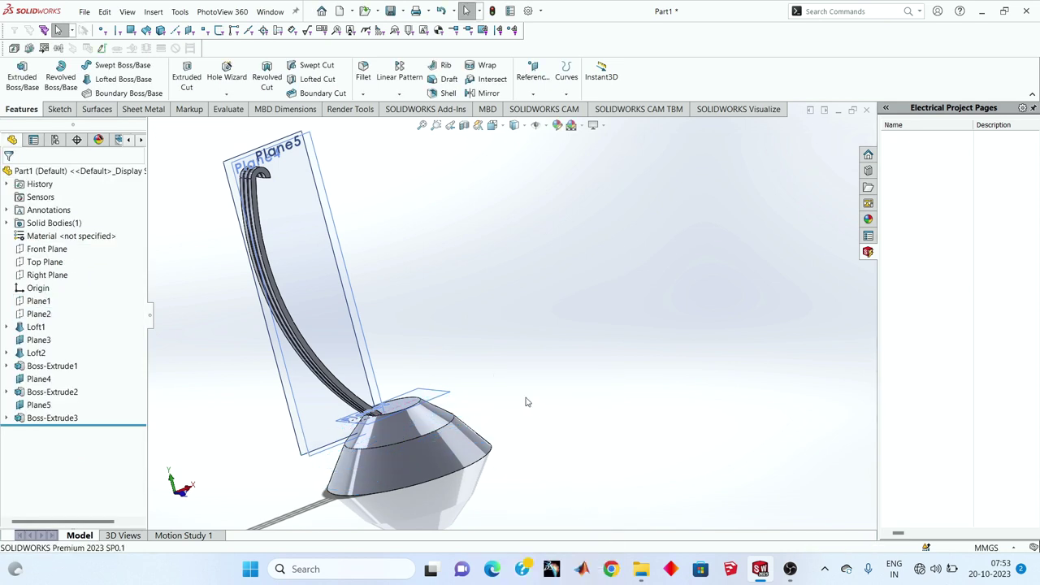
{"action": "right_click", "coordinate": [446, 396]}
{"action": "left_click", "coordinate": [483, 383]}
{"action": "left_click", "coordinate": [313, 434]}
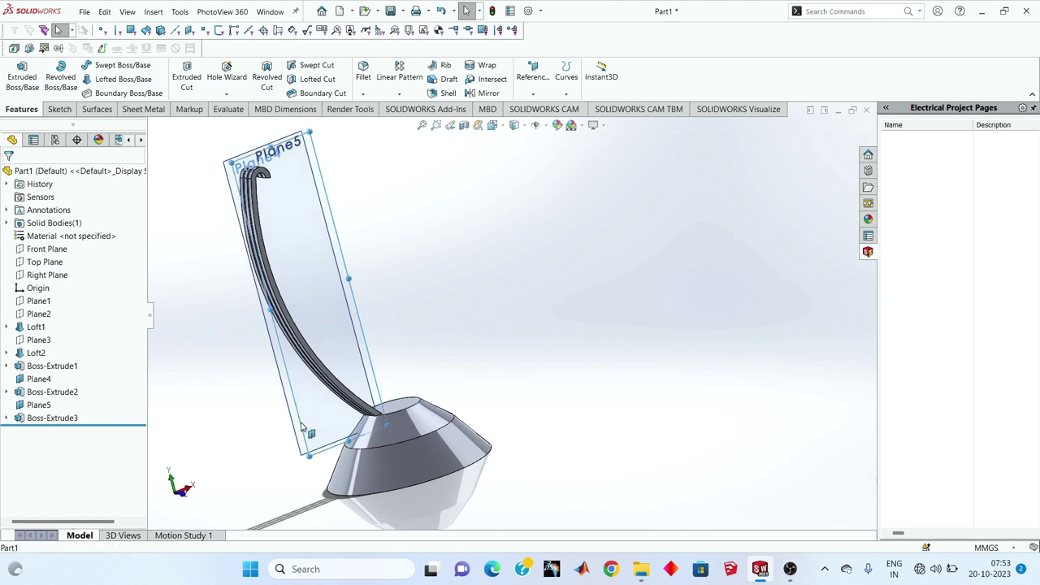
{"action": "right_click", "coordinate": [313, 434]}
{"action": "left_click", "coordinate": [313, 425]}
{"action": "right_click", "coordinate": [308, 426]}
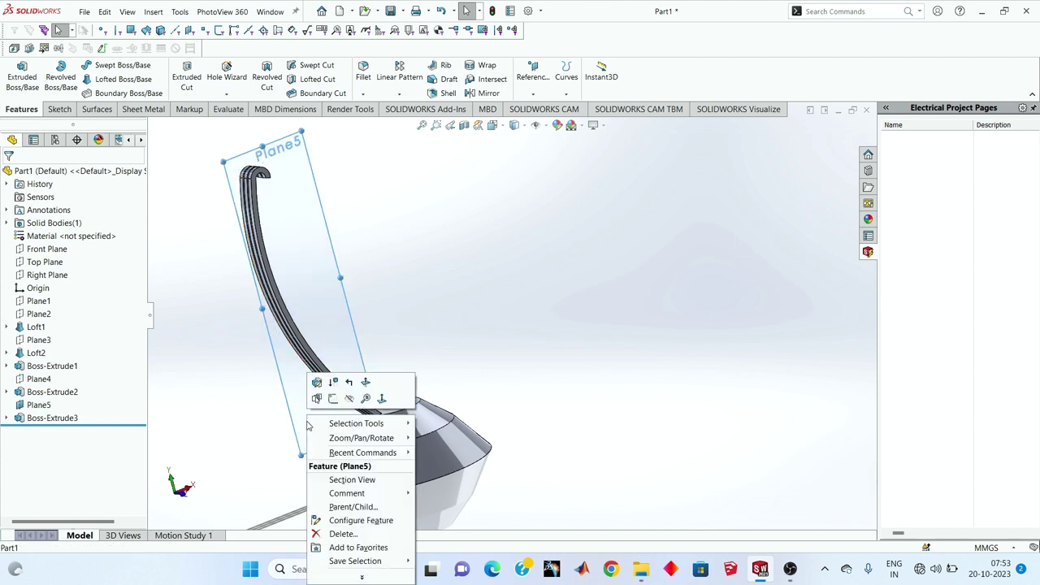
{"action": "left_click", "coordinate": [349, 402]}
- Start a Circular Pattern, defaulting to 5 instances over 360°
{"action": "mouse_move", "coordinate": [348, 350]}
{"action": "middle_mouse_down"}
{"action": "mouse_move", "coordinate": [332, 328]}
{"action": "mouse_move", "coordinate": [501, 312]}
{"action": "middle_mouse_up"}
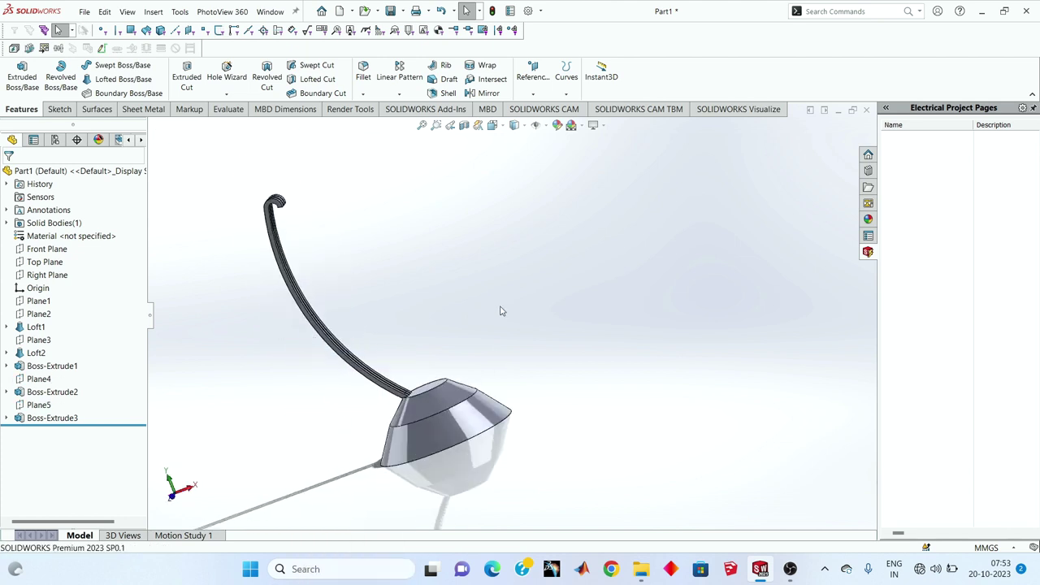
{"action": "scroll", "coordinate": [378, 346], "scroll_direction": "down", "scroll_amount": 3}
{"action": "mouse_move", "coordinate": [379, 346]}
{"action": "middle_mouse_down"}
{"action": "mouse_move", "coordinate": [337, 407]}
{"action": "mouse_move", "coordinate": [395, 409]}
{"action": "middle_mouse_up"}
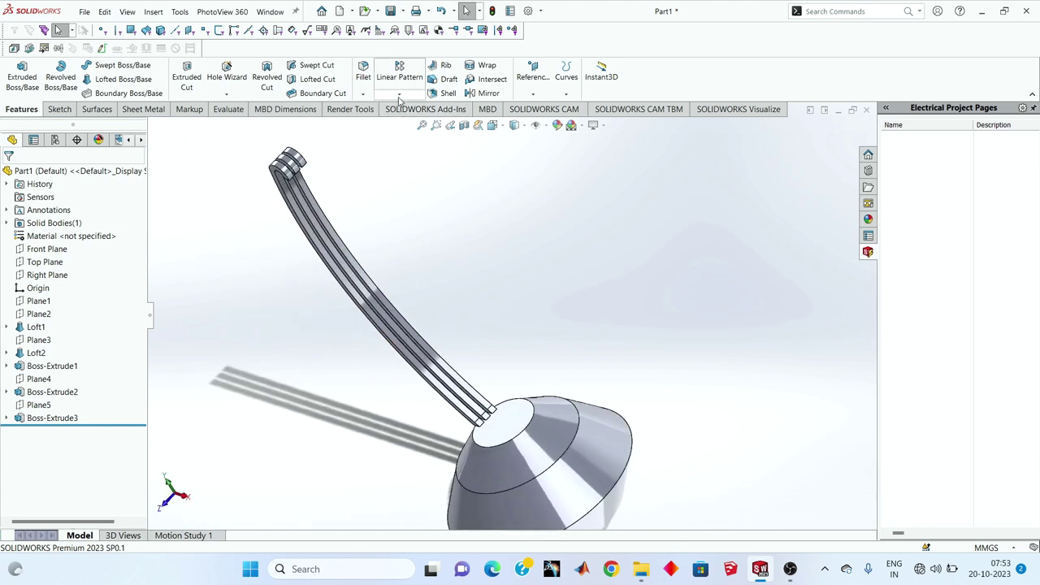
{"action": "left_click", "coordinate": [399, 93]}
{"action": "left_click", "coordinate": [414, 120]}
{"action": "scroll", "coordinate": [540, 446], "scroll_direction": "down", "scroll_amount": 2}
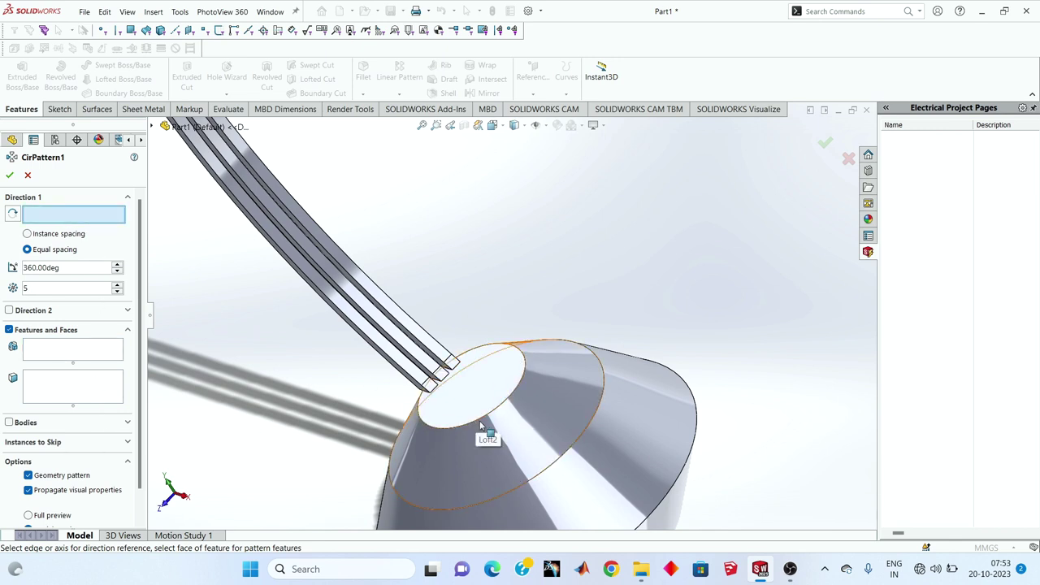
- Remove Loft2 from the pattern and use the cone's top circular edge as direction
{"action": "left_click", "coordinate": [480, 426]}
{"action": "right_click", "coordinate": [63, 218]}
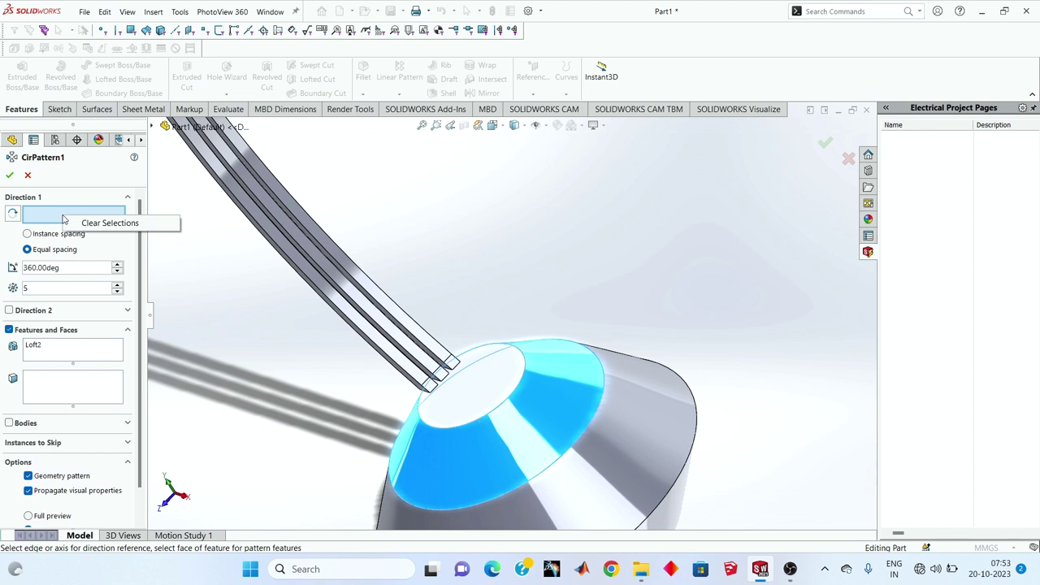
{"action": "left_click", "coordinate": [73, 348]}
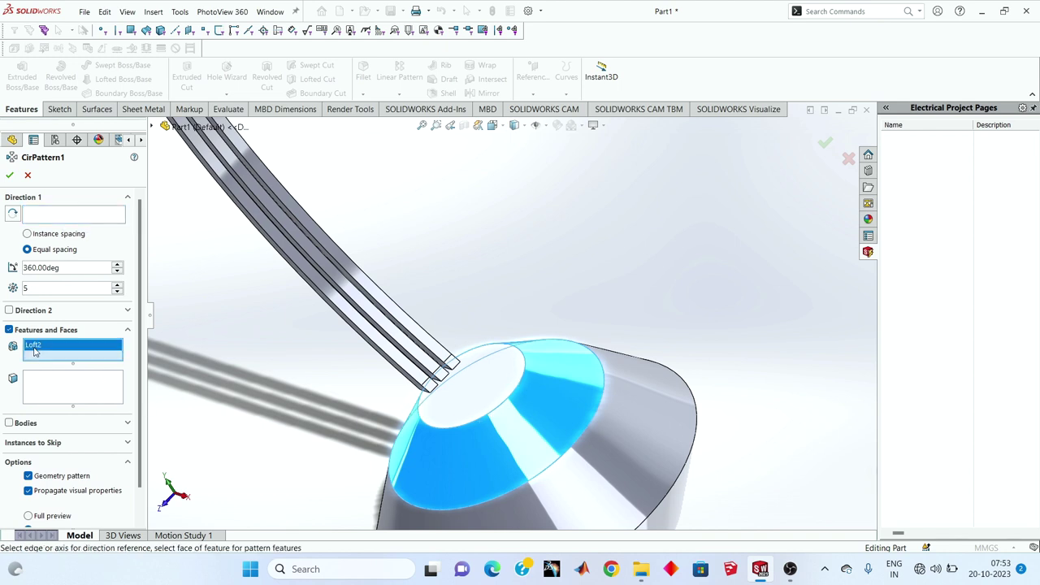
{"action": "right_click", "coordinate": [78, 348]}
{"action": "left_click", "coordinate": [105, 353]}
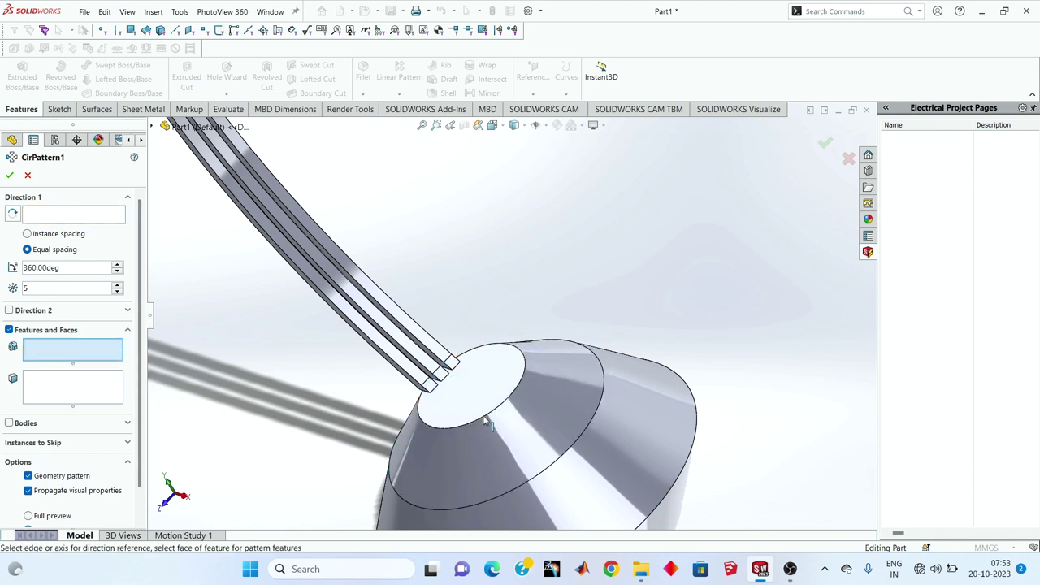
{"action": "left_click", "coordinate": [86, 218]}
{"action": "left_click", "coordinate": [484, 419]}
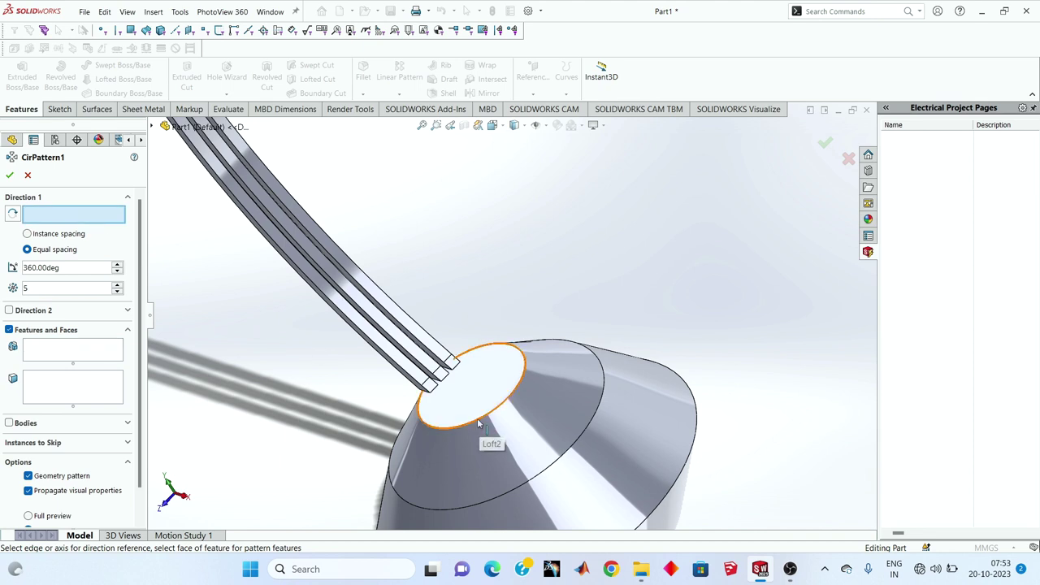
- Pattern Boss-Extrude1, 2 and 3 as 3 instances over 360°
{"action": "left_click", "coordinate": [73, 350]}
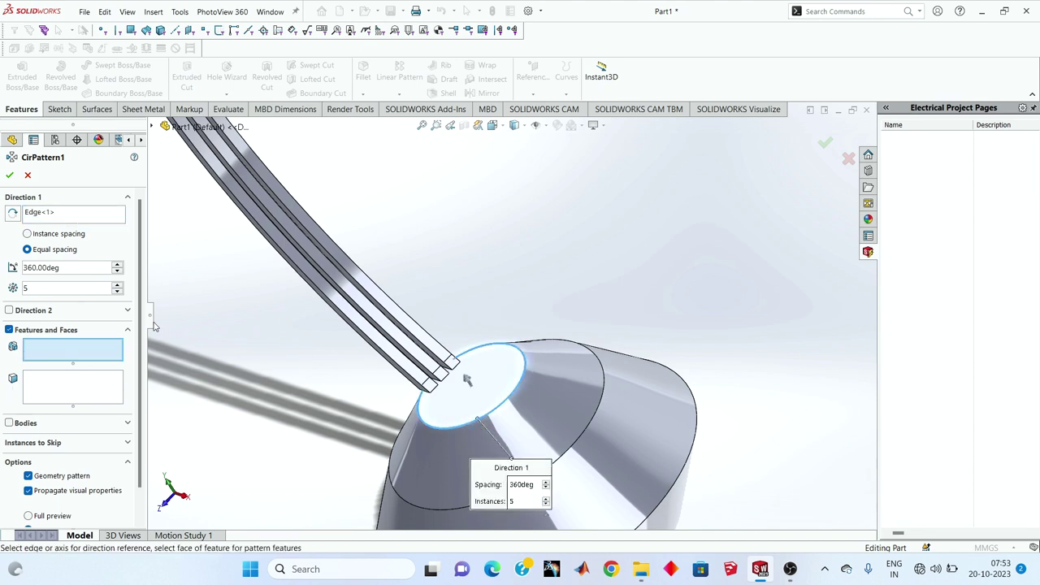
{"action": "left_click", "coordinate": [355, 290]}
{"action": "left_click", "coordinate": [351, 287]}
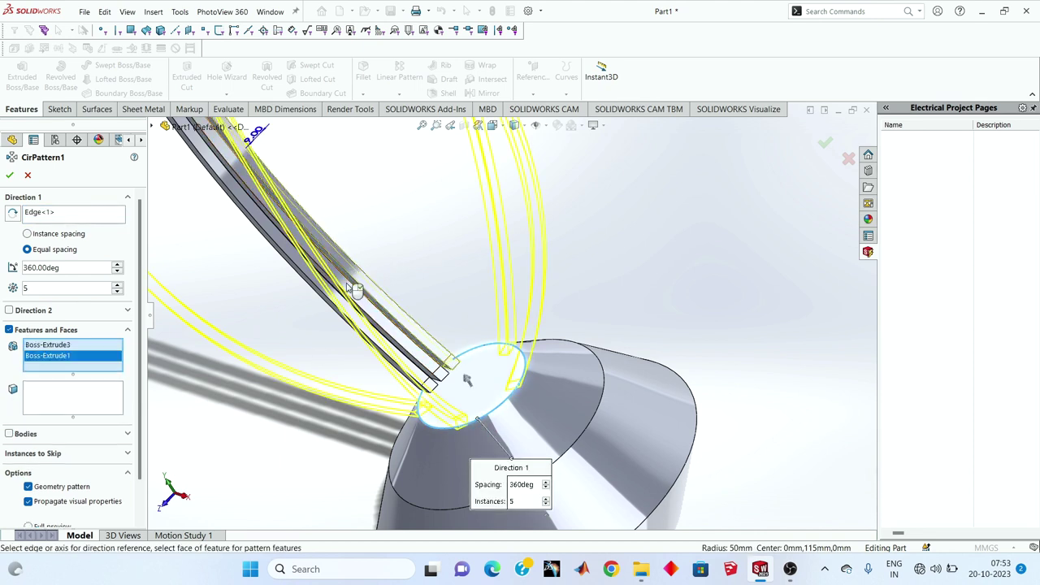
{"action": "left_click", "coordinate": [309, 275]}
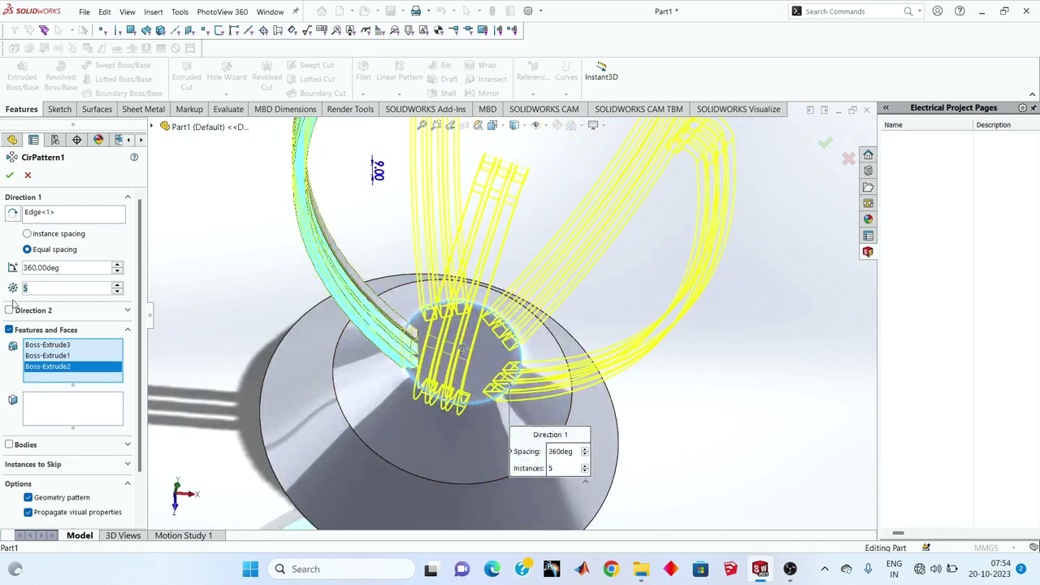
{"action": "left_click", "coordinate": [72, 288]}
{"action": "type", "text": "3"}
{"action": "middle_click_drag", "start_coordinate": [487, 325], "coordinate": [499, 181]}
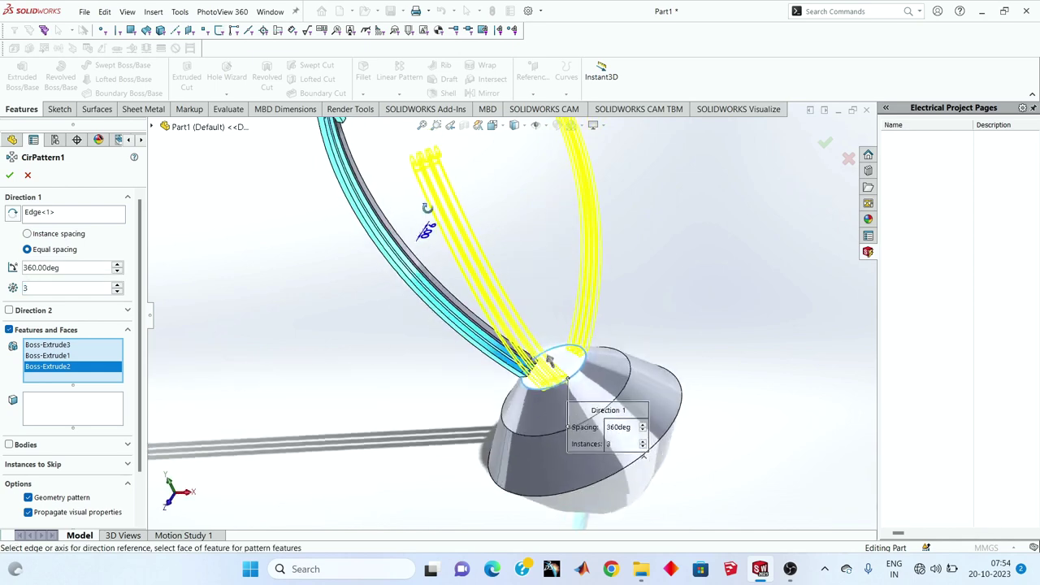
{"action": "left_click", "coordinate": [9, 174]}
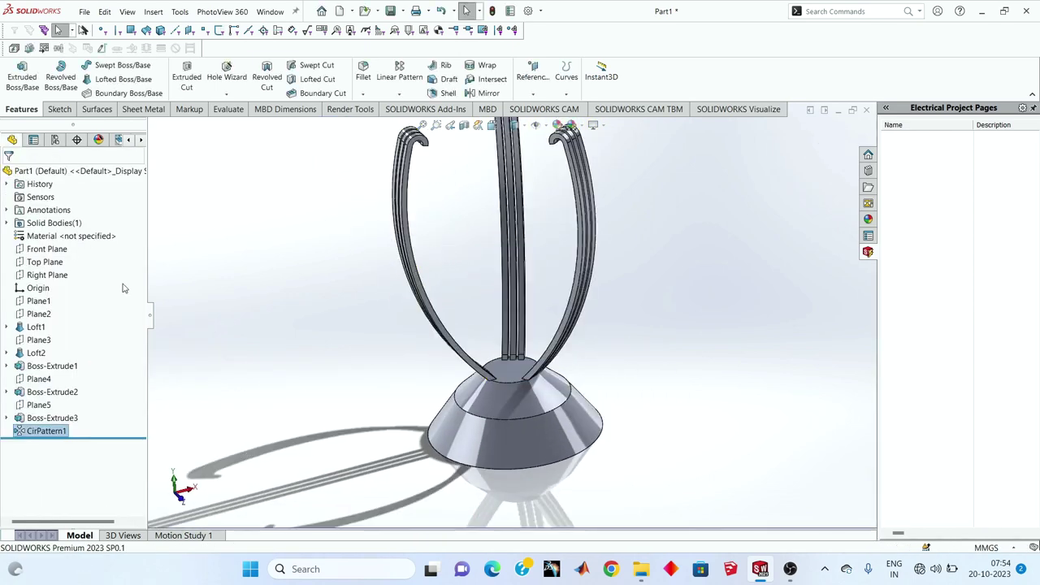
{"action": "scroll", "coordinate": [499, 338], "scroll_direction": "up", "scroll_amount": 3}
{"action": "middle_click_drag", "start_coordinate": [499, 337], "coordinate": [471, 476]}
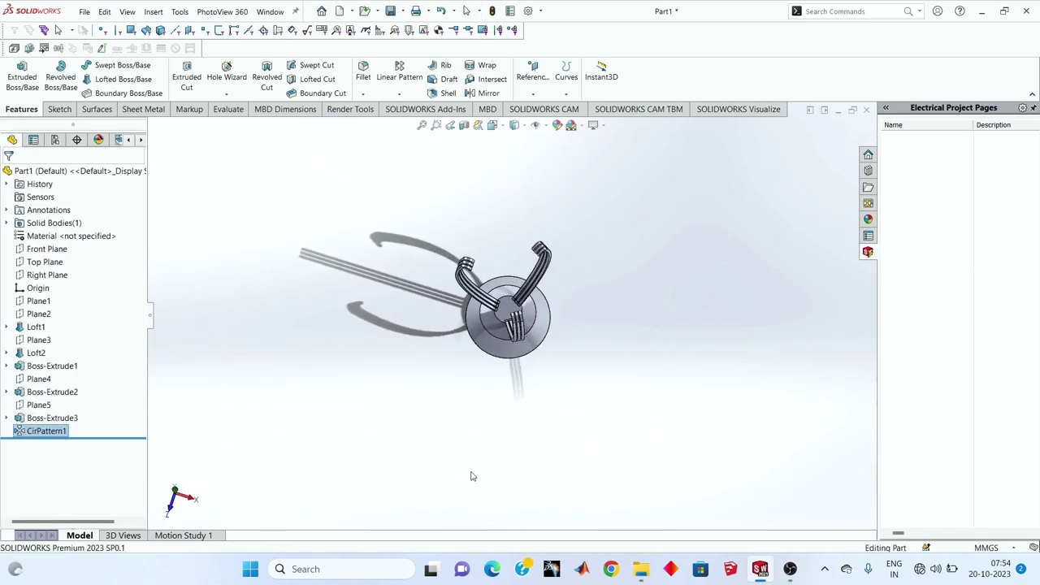
{"action": "middle_click_drag", "start_coordinate": [540, 279], "coordinate": [521, 224]}
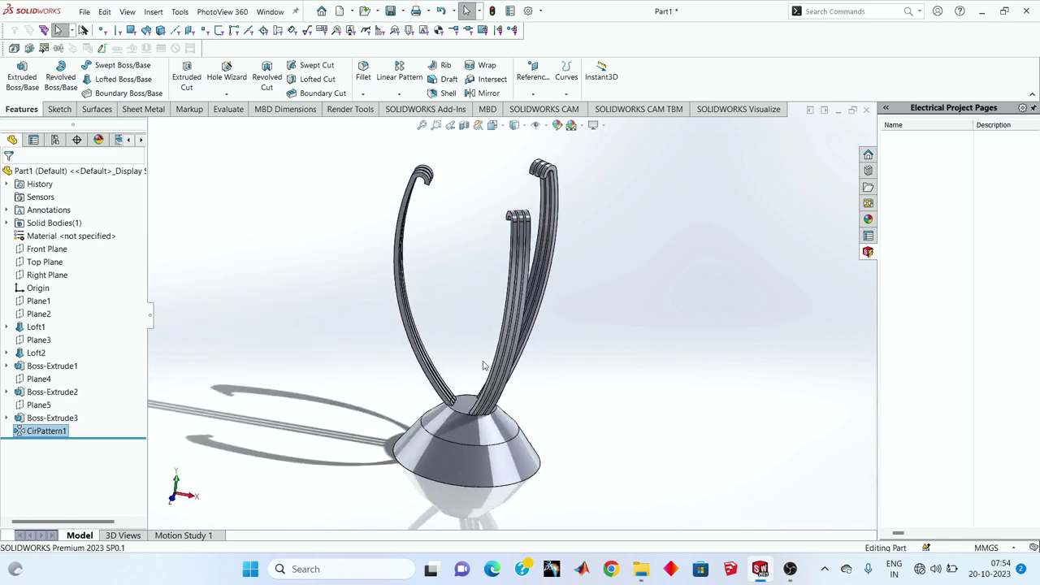
{"action": "scroll", "coordinate": [458, 446], "scroll_direction": "down", "scroll_amount": 3}
{"action": "middle_click_drag", "start_coordinate": [458, 446], "coordinate": [465, 416]}
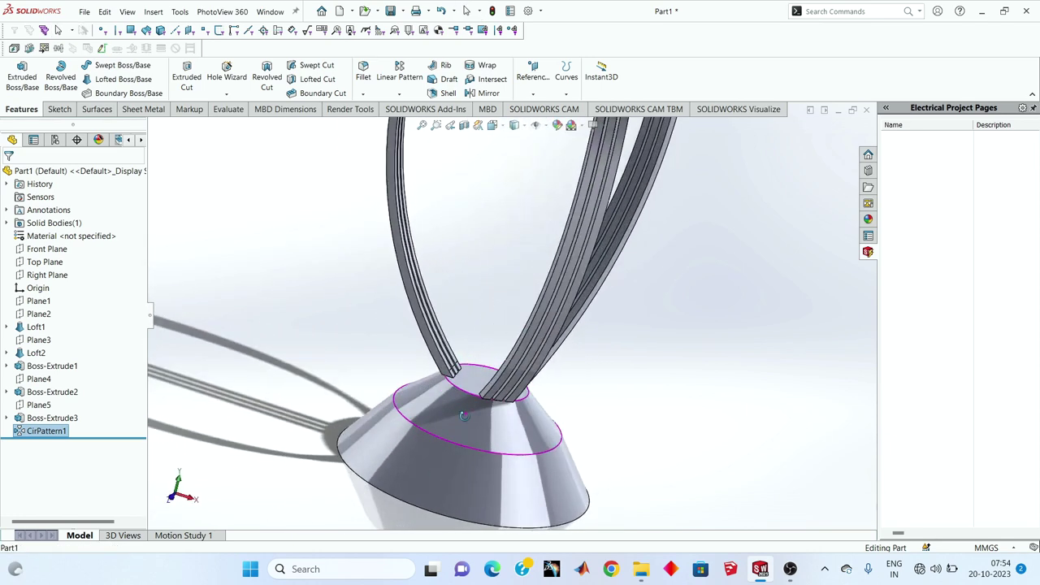
{"action": "scroll", "coordinate": [467, 409], "scroll_direction": "down", "scroll_amount": 1}
{"action": "scroll", "coordinate": [462, 381], "scroll_direction": "down", "scroll_amount": 1}
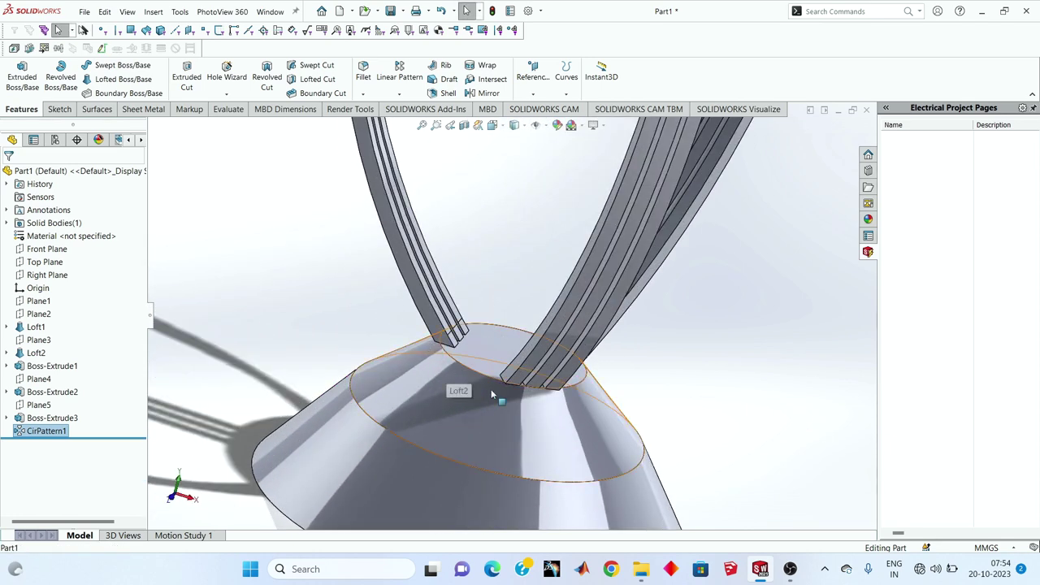
{"action": "scroll", "coordinate": [500, 320], "scroll_direction": "up", "scroll_amount": 2}
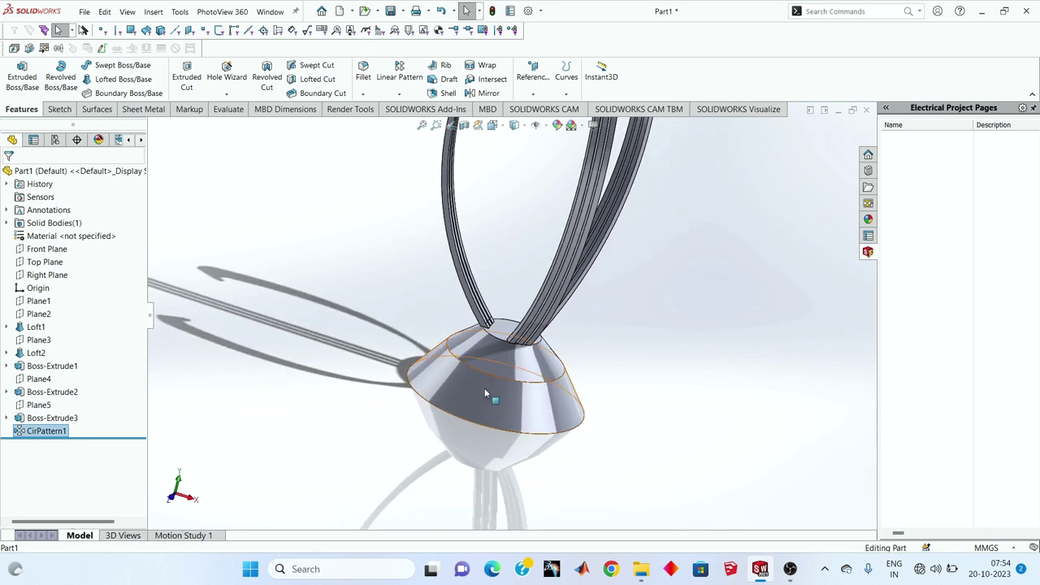
{"action": "scroll", "coordinate": [407, 357], "scroll_direction": "down", "scroll_amount": 2}
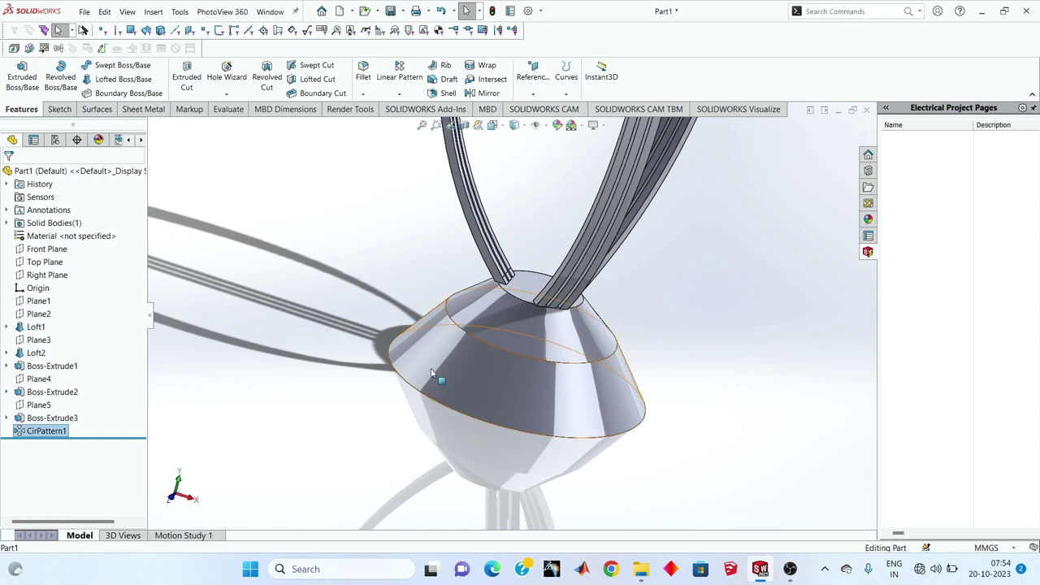
{"action": "scroll", "coordinate": [499, 329], "scroll_direction": "up", "scroll_amount": 3}
{"action": "mouse_move", "coordinate": [499, 329]}
{"action": "middle_mouse_down"}
{"action": "mouse_move", "coordinate": [557, 232]}
{"action": "mouse_move", "coordinate": [518, 306]}
{"action": "mouse_move", "coordinate": [537, 317]}
{"action": "middle_mouse_up"}
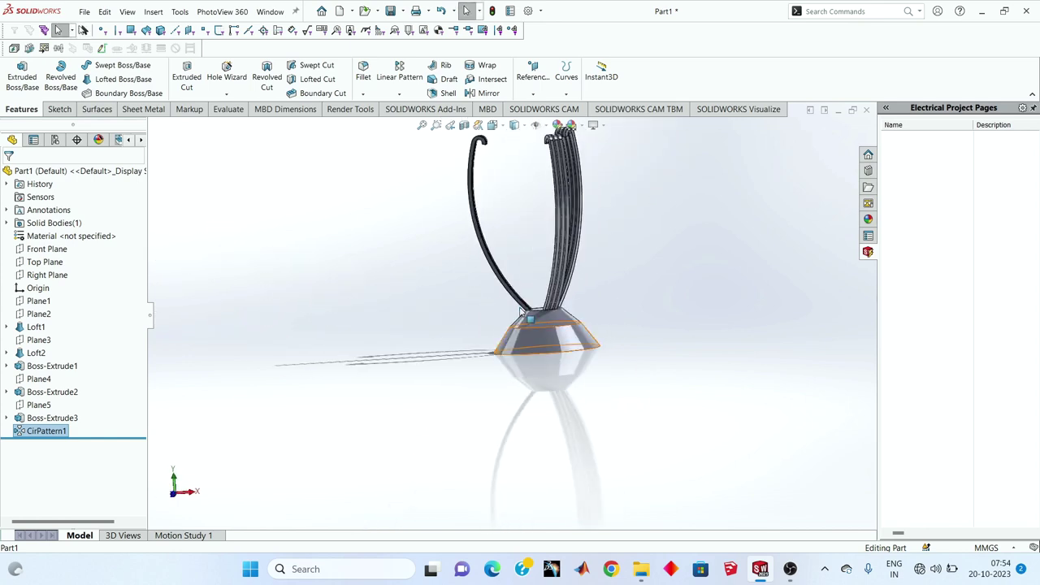
{"action": "scroll", "coordinate": [536, 317], "scroll_direction": "down", "scroll_amount": 2}
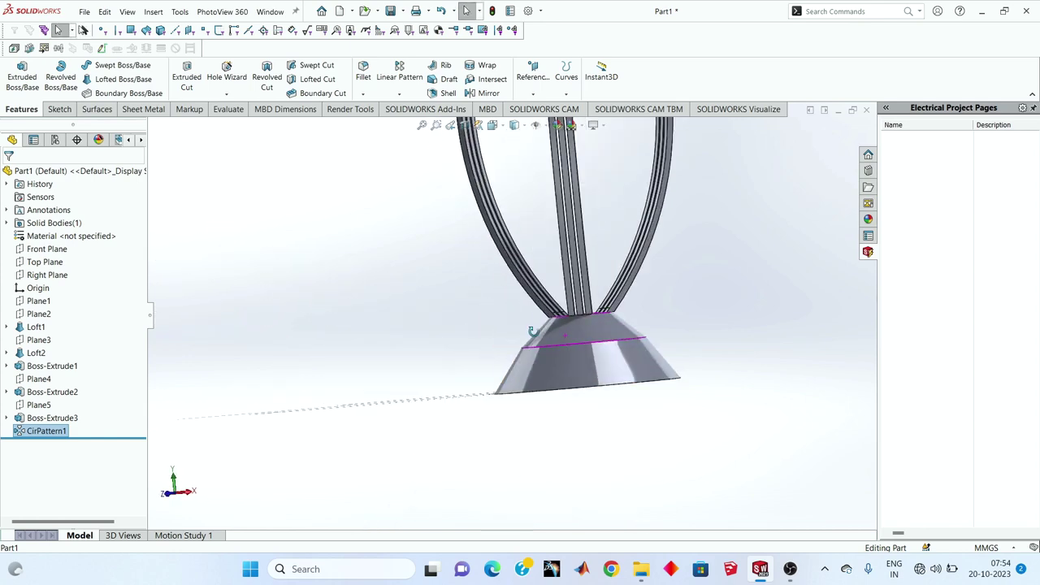
{"action": "left_click", "coordinate": [47, 275]}
{"action": "middle_click_drag", "start_coordinate": [348, 279], "coordinate": [480, 334]}
- Start a sketch on the Right Plane, viewed normal to it
{"action": "left_click", "coordinate": [54, 106]}
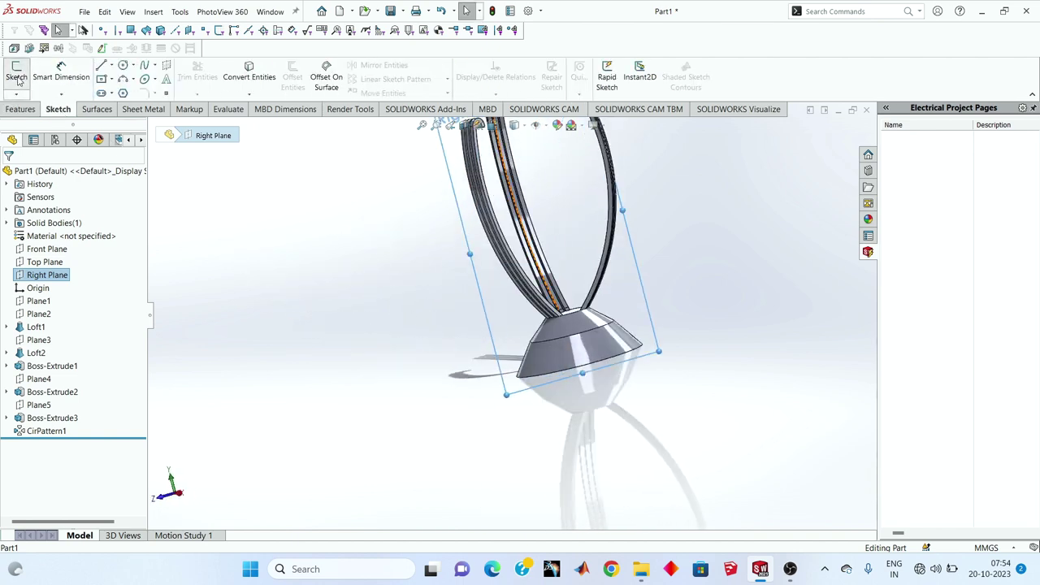
{"action": "left_click", "coordinate": [18, 78]}
{"action": "right_click", "coordinate": [52, 445]}
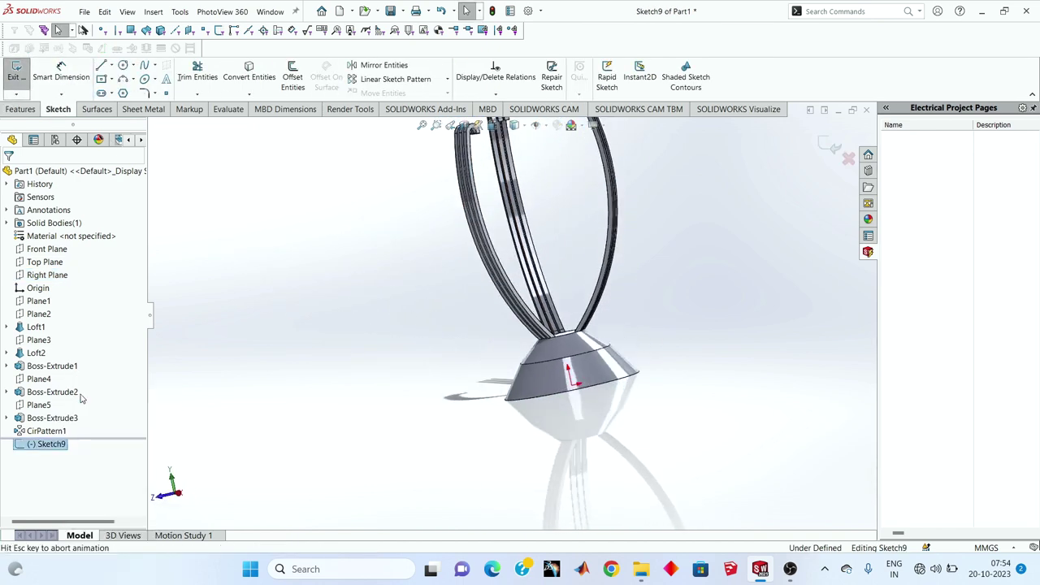
{"action": "left_click", "coordinate": [122, 406]}
{"action": "scroll", "coordinate": [527, 500], "scroll_direction": "down", "scroll_amount": 3}
{"action": "scroll", "coordinate": [506, 484], "scroll_direction": "down", "scroll_amount": 3}
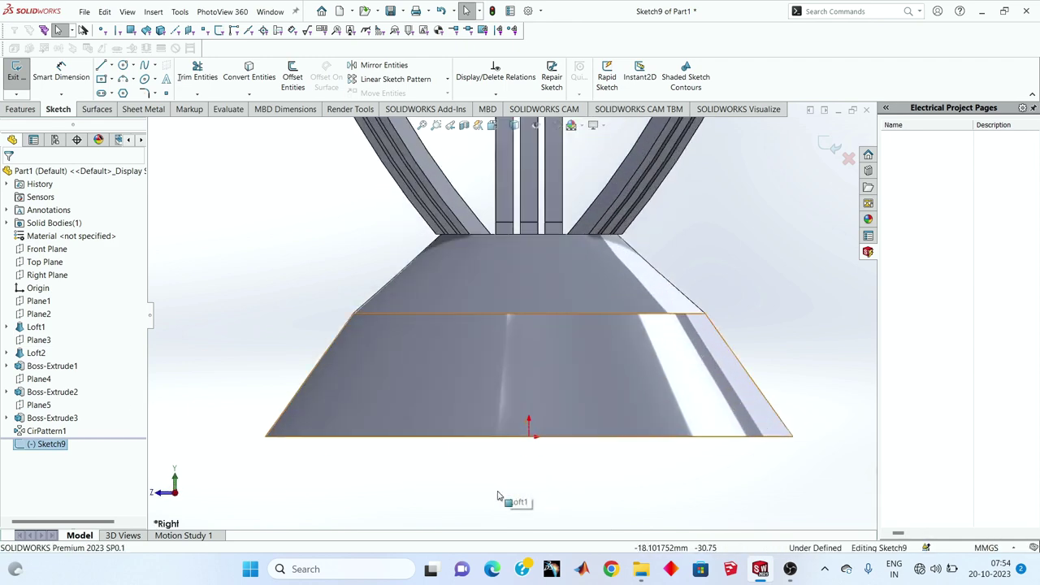
- Draw a 10 mm diameter circle at the base's bottom outer corner and exit the sketch
{"action": "left_click", "coordinate": [122, 68]}
{"action": "scroll", "coordinate": [293, 488], "scroll_direction": "down", "scroll_amount": 2}
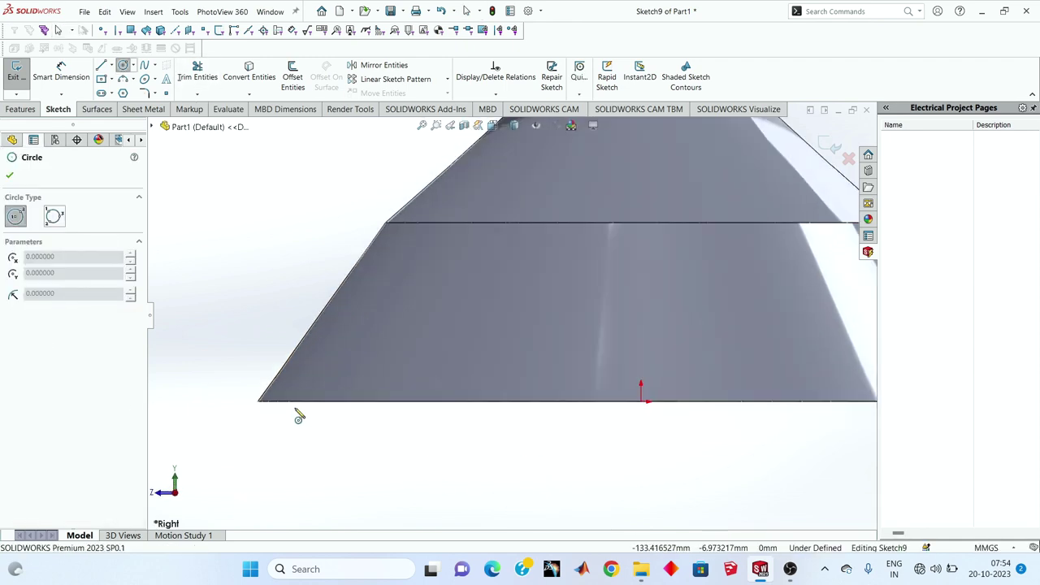
{"action": "left_click_drag", "start_coordinate": [258, 402], "coordinate": [269, 400]}
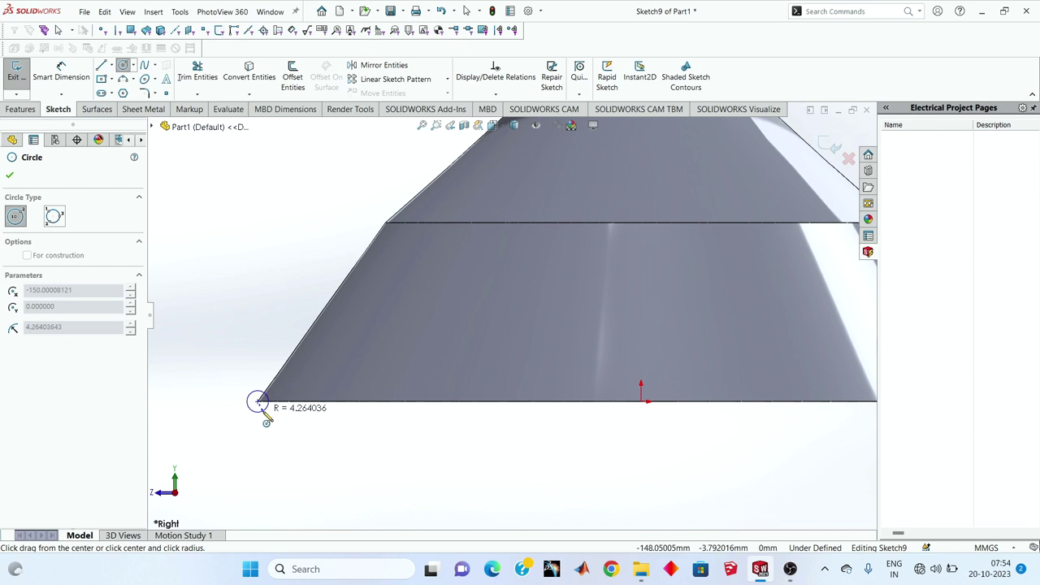
{"action": "key", "text": "d"}
{"action": "scroll", "coordinate": [279, 431], "scroll_direction": "down", "scroll_amount": 2}
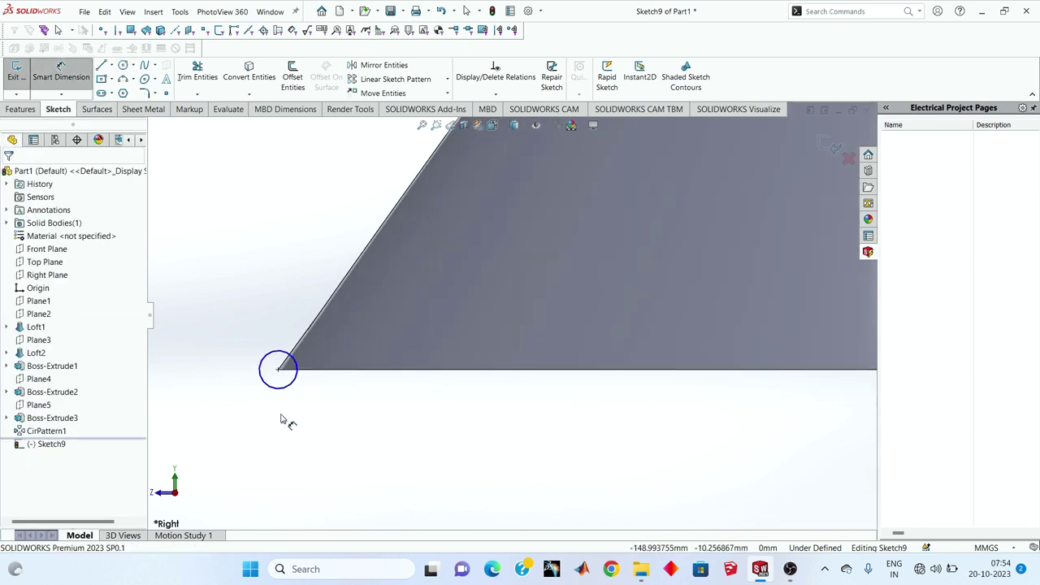
{"action": "left_click", "coordinate": [277, 387]}
{"action": "left_click", "coordinate": [275, 414]}
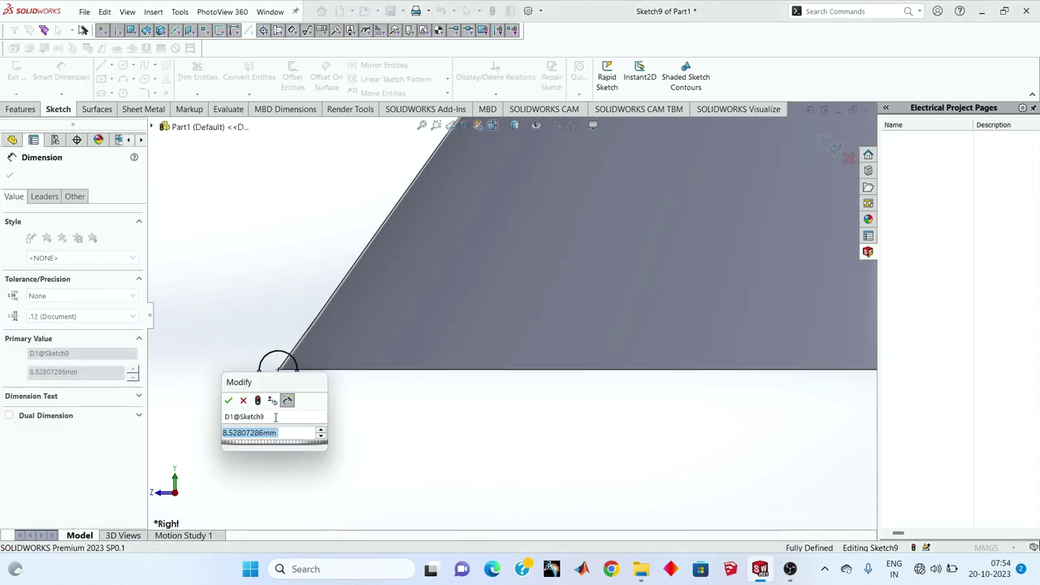
{"action": "type", "text": "10"}
{"action": "key", "text": "Return"}
{"action": "scroll", "coordinate": [576, 414], "scroll_direction": "up", "scroll_amount": 4}
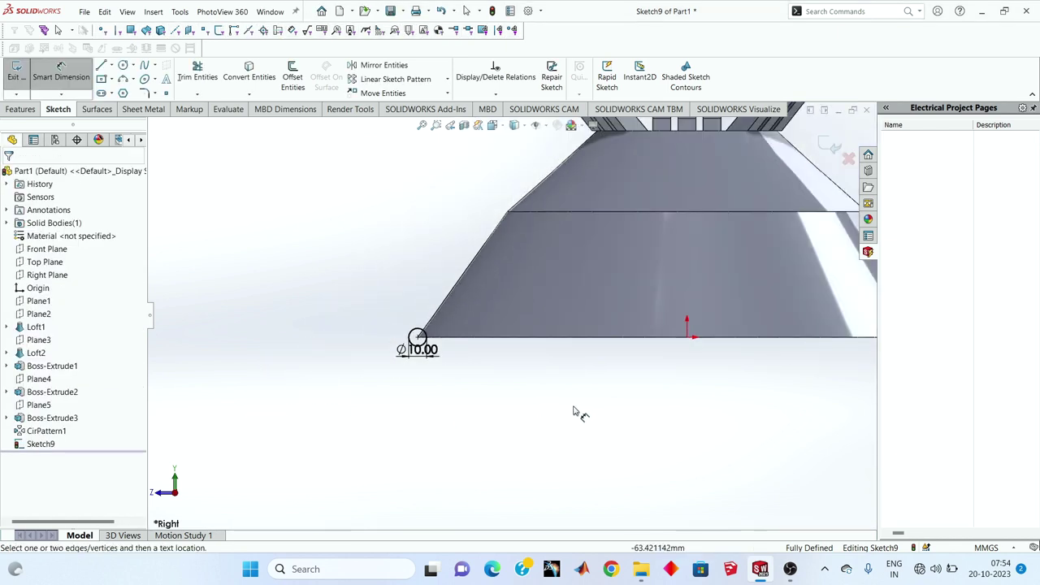
{"action": "left_click", "coordinate": [830, 147]}
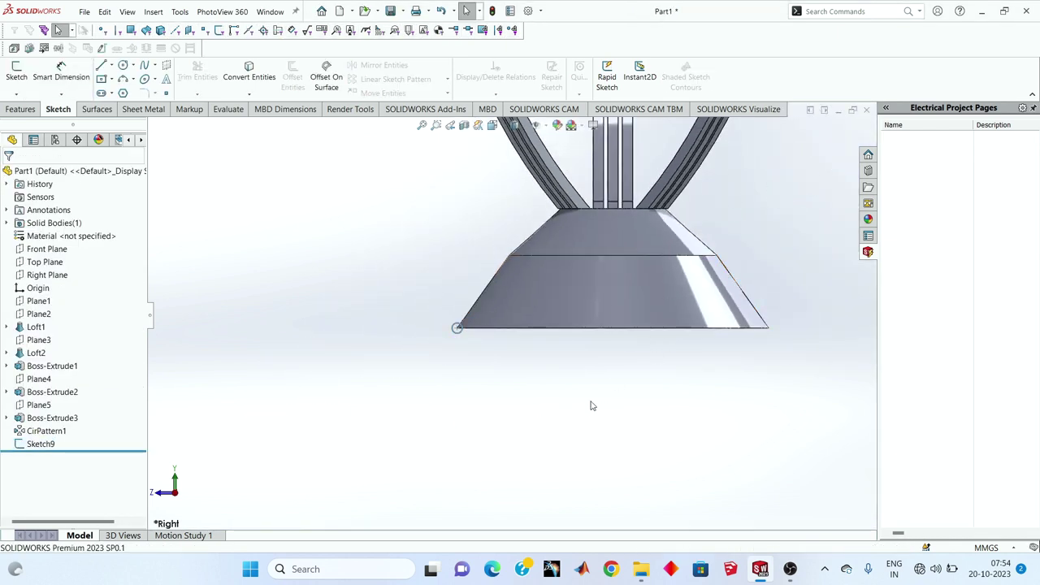
- Convert the base's bottom circular edge into Sketch10 on its flat bottom face
{"action": "middle_click_drag", "start_coordinate": [592, 408], "coordinate": [575, 280]}
{"action": "left_click", "coordinate": [564, 401]}
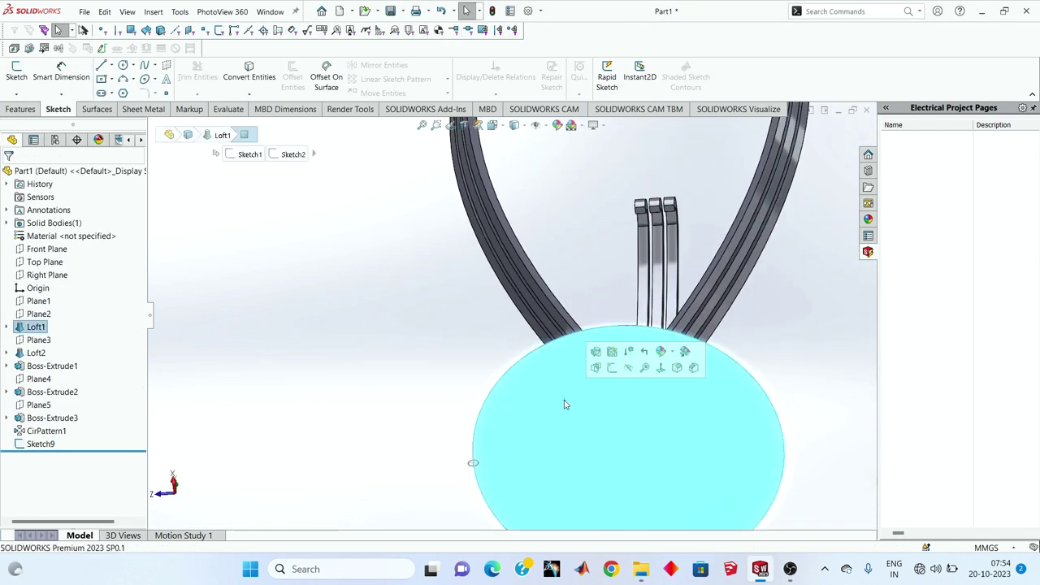
{"action": "left_click", "coordinate": [31, 81]}
{"action": "right_click", "coordinate": [65, 458]}
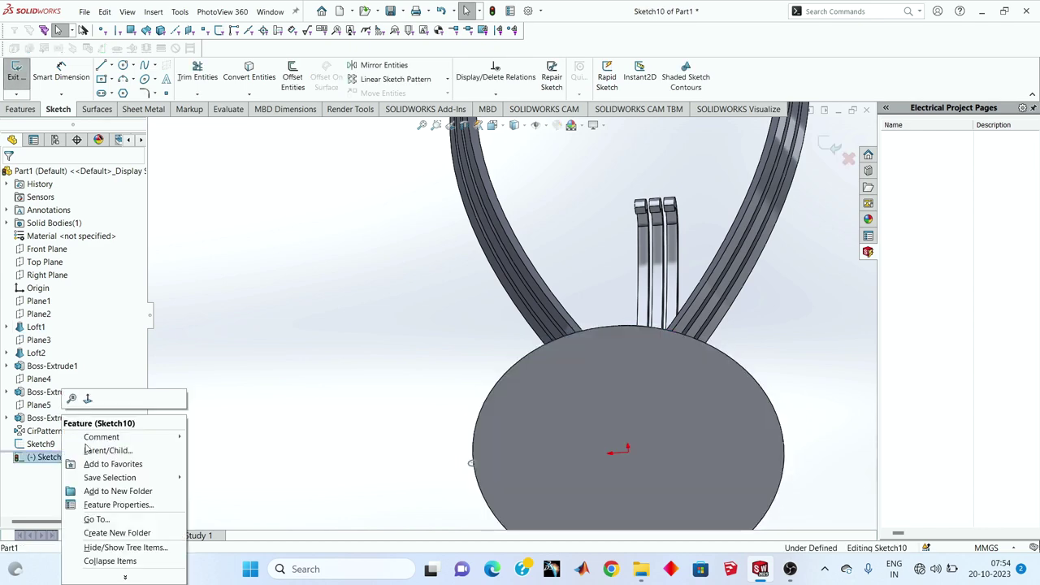
{"action": "left_click", "coordinate": [87, 399]}
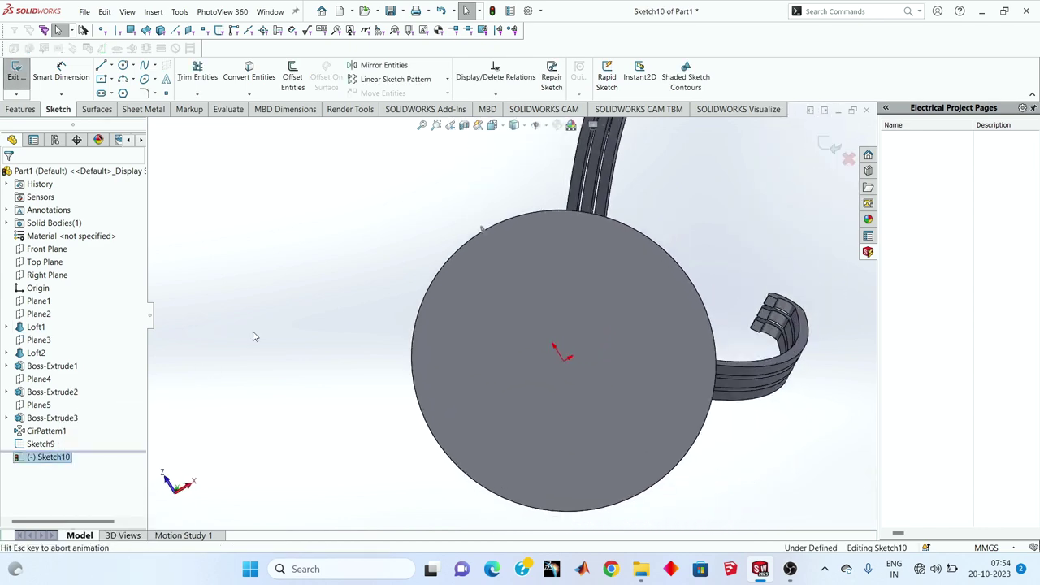
{"action": "left_click", "coordinate": [252, 70]}
{"action": "left_click", "coordinate": [548, 221]}
{"action": "left_click", "coordinate": [9, 175]}
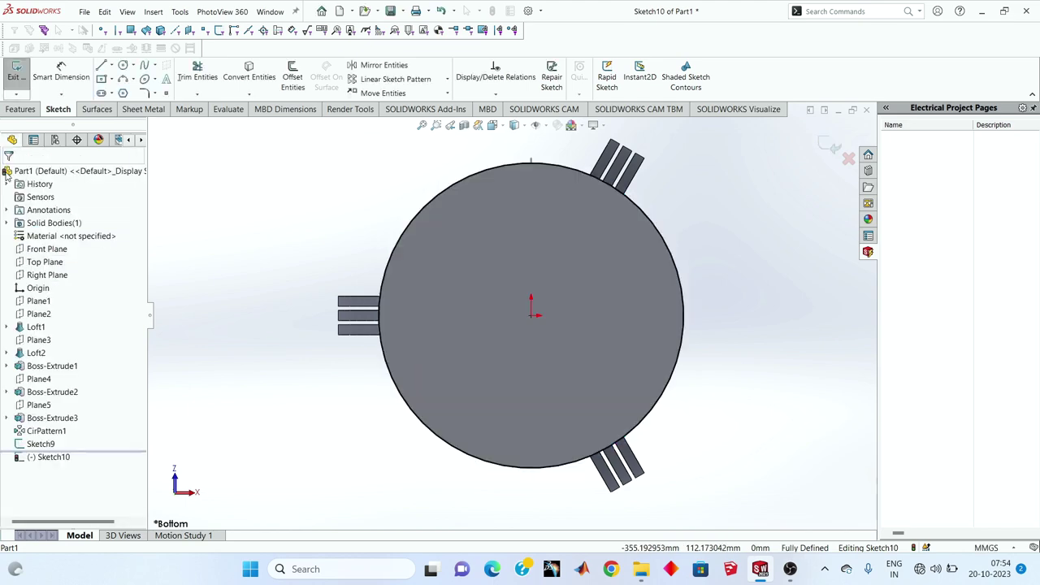
{"action": "left_click", "coordinate": [826, 143]}
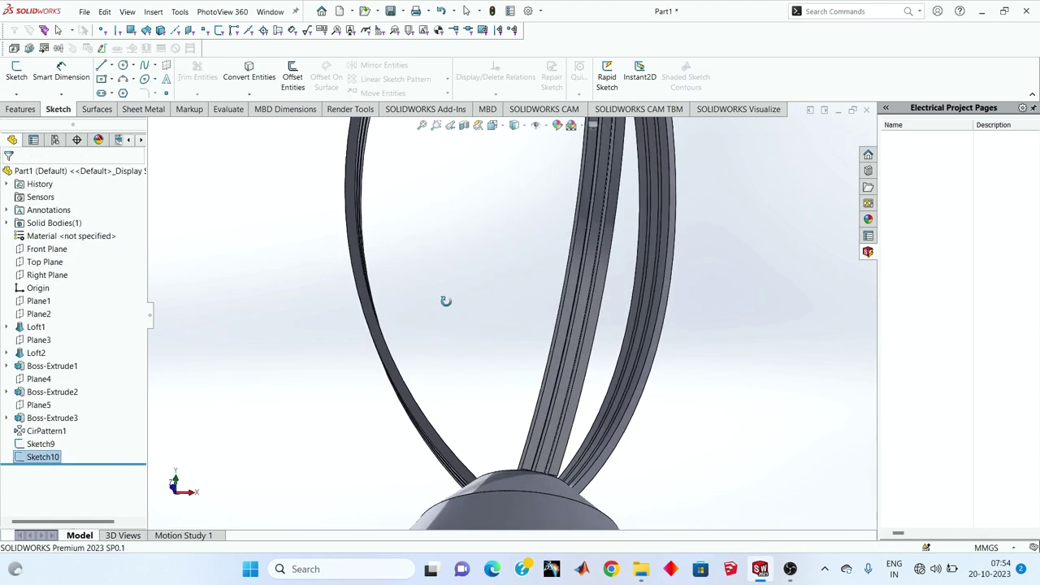
{"action": "left_click", "coordinate": [16, 108]}
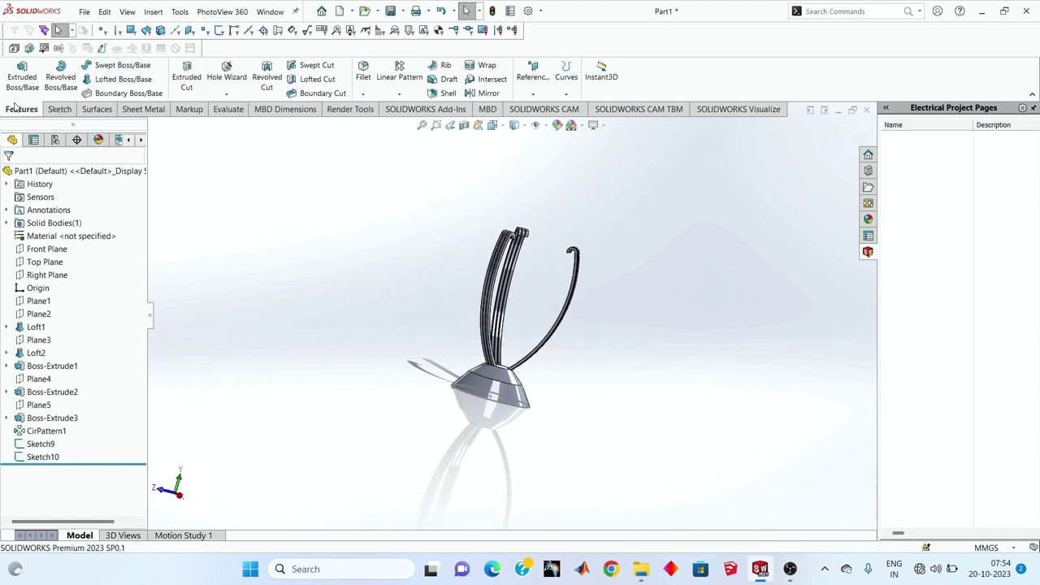
- Sweep Sketch9's 10 mm circle along Sketch10 to form the Sweep1 rim bead
{"action": "left_click", "coordinate": [114, 67]}
{"action": "scroll", "coordinate": [475, 420], "scroll_direction": "down", "scroll_amount": 5}
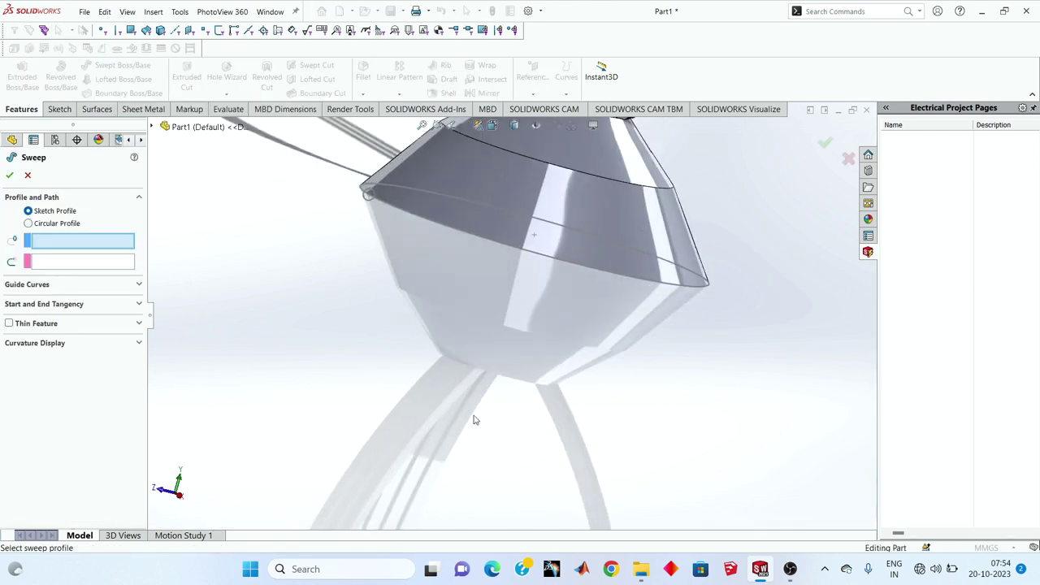
{"action": "left_click", "coordinate": [369, 198]}
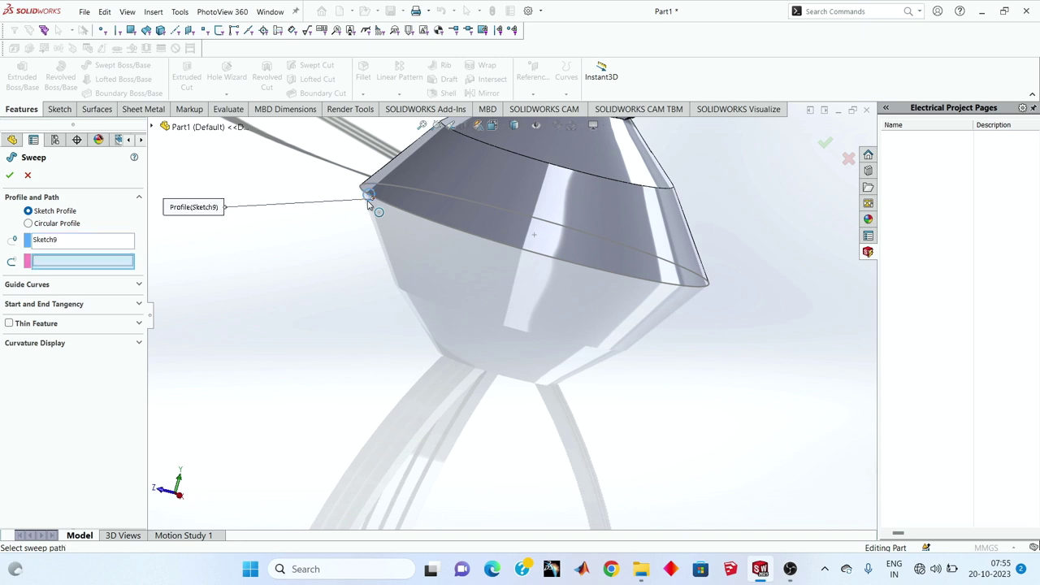
{"action": "left_click", "coordinate": [443, 230]}
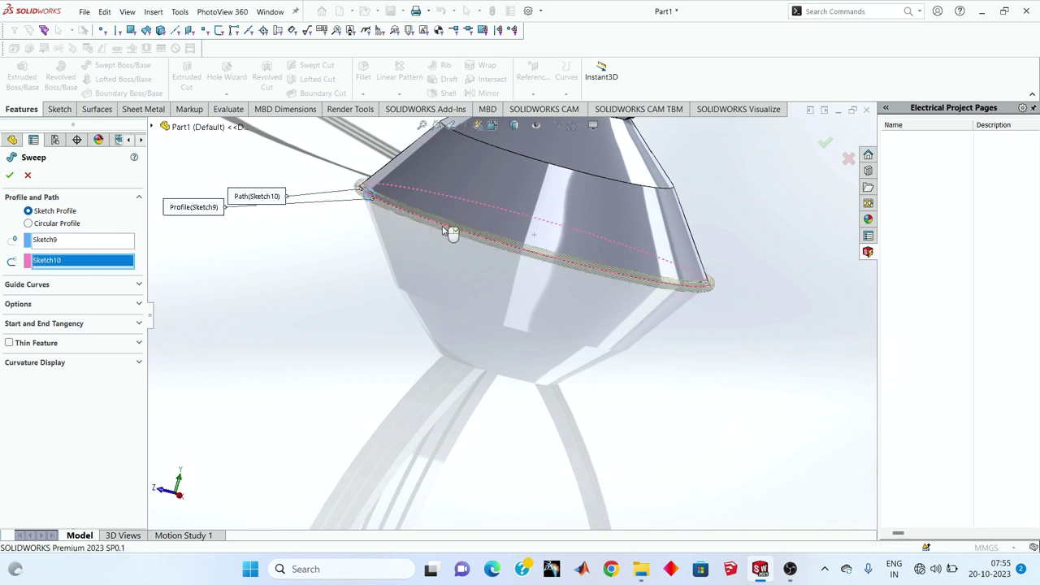
{"action": "middle_click_drag", "start_coordinate": [454, 263], "coordinate": [395, 314]}
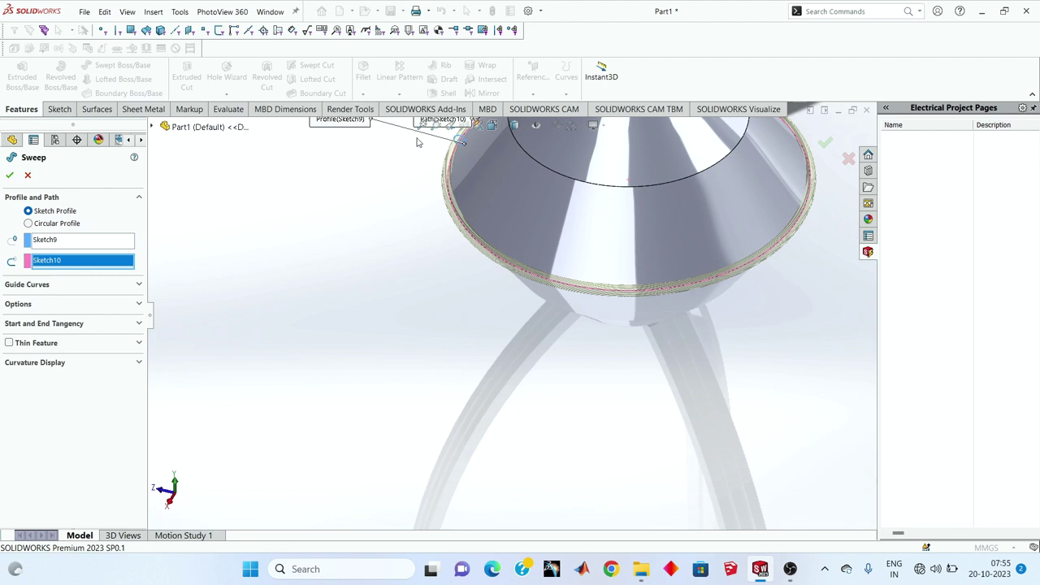
{"action": "left_click", "coordinate": [9, 176]}
{"action": "middle_click_drag", "start_coordinate": [547, 229], "coordinate": [549, 254]}
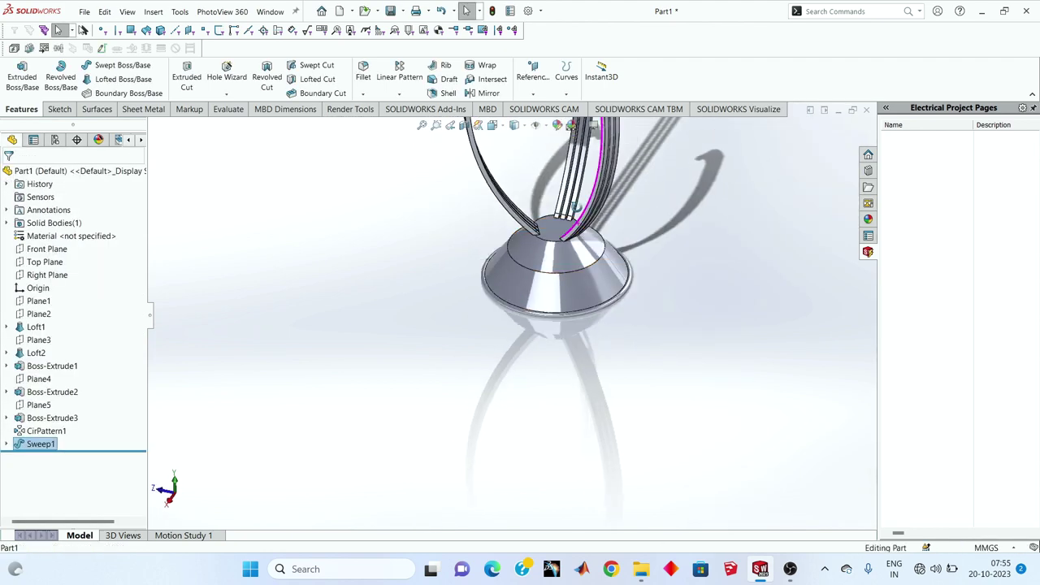
{"action": "scroll", "coordinate": [549, 254], "scroll_direction": "down", "scroll_amount": 5}
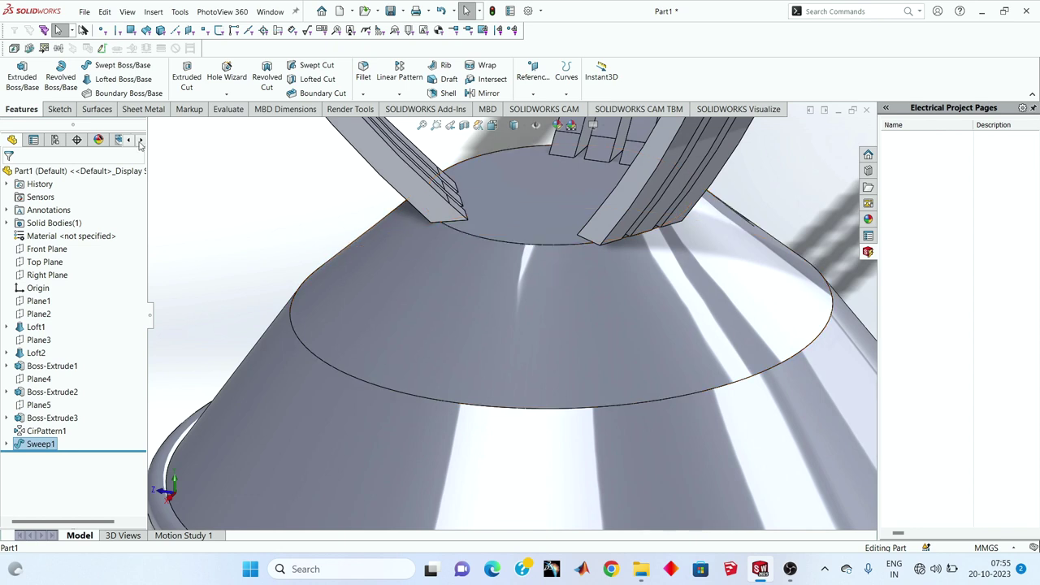
- Start a sketch on the Right Plane, view it head-on, and draw a circle at the loft corner
{"action": "left_click", "coordinate": [51, 276]}
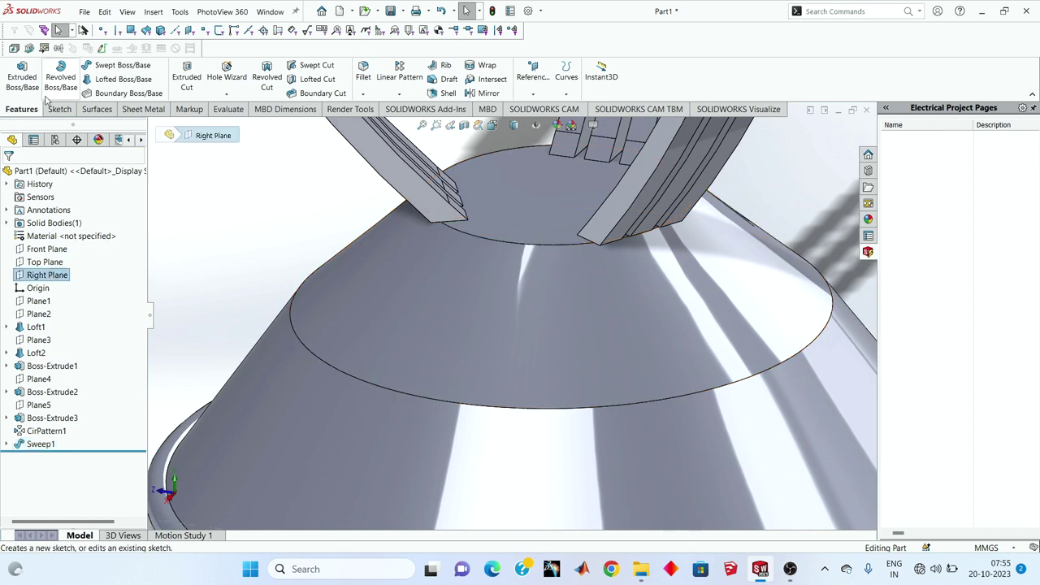
{"action": "left_click", "coordinate": [59, 109]}
{"action": "left_click", "coordinate": [16, 73]}
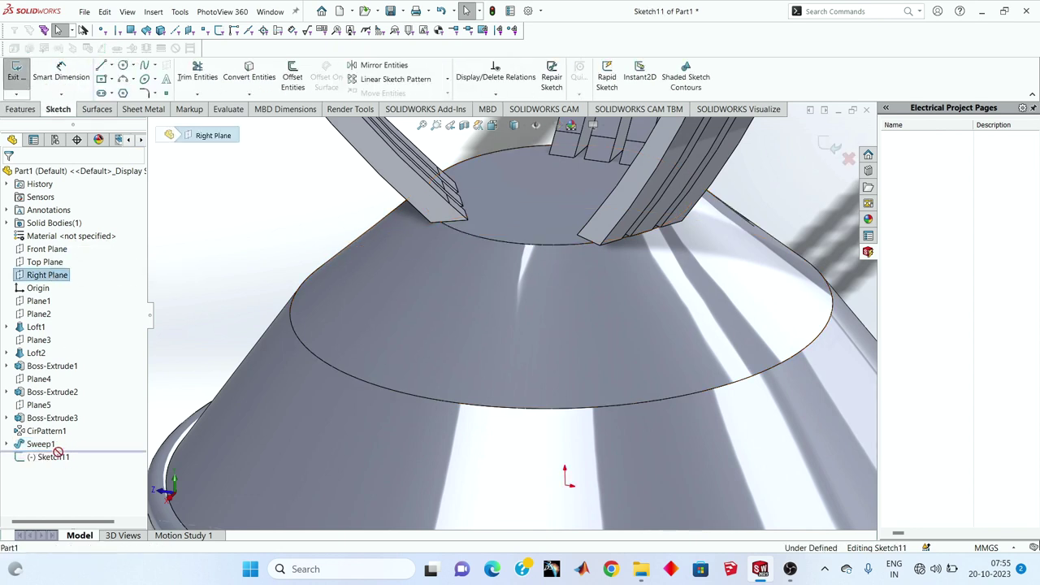
{"action": "right_click", "coordinate": [57, 453]}
{"action": "left_click", "coordinate": [91, 400]}
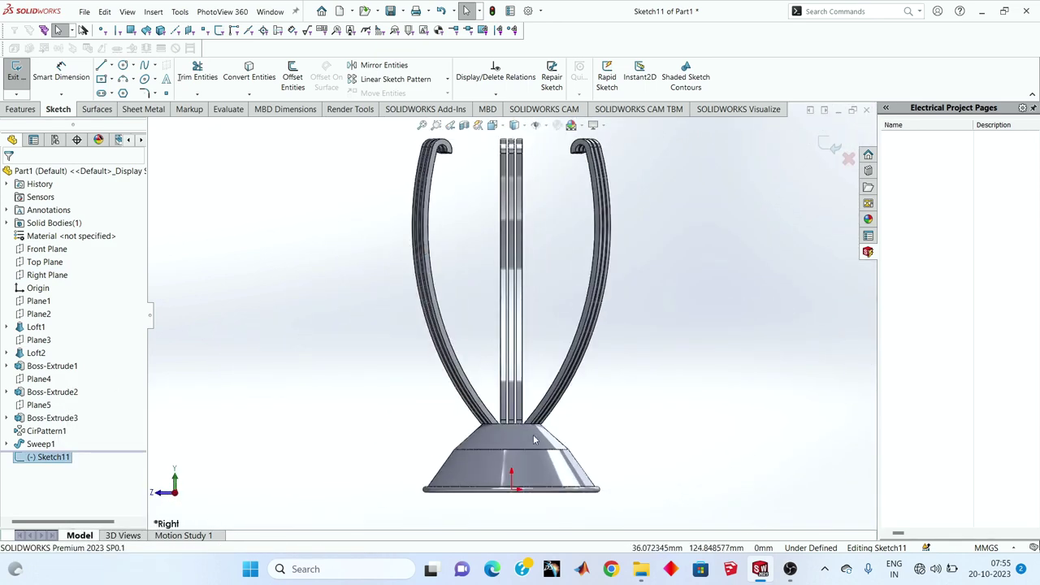
{"action": "scroll", "coordinate": [490, 486], "scroll_direction": "down", "scroll_amount": 3}
{"action": "left_click", "coordinate": [123, 65]}
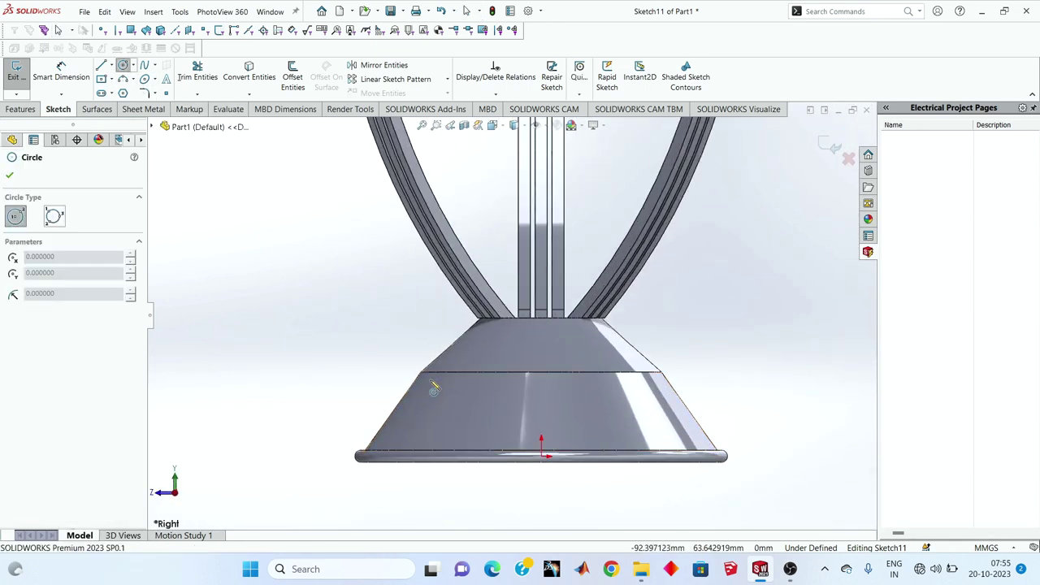
{"action": "scroll", "coordinate": [409, 397], "scroll_direction": "down", "scroll_amount": 5}
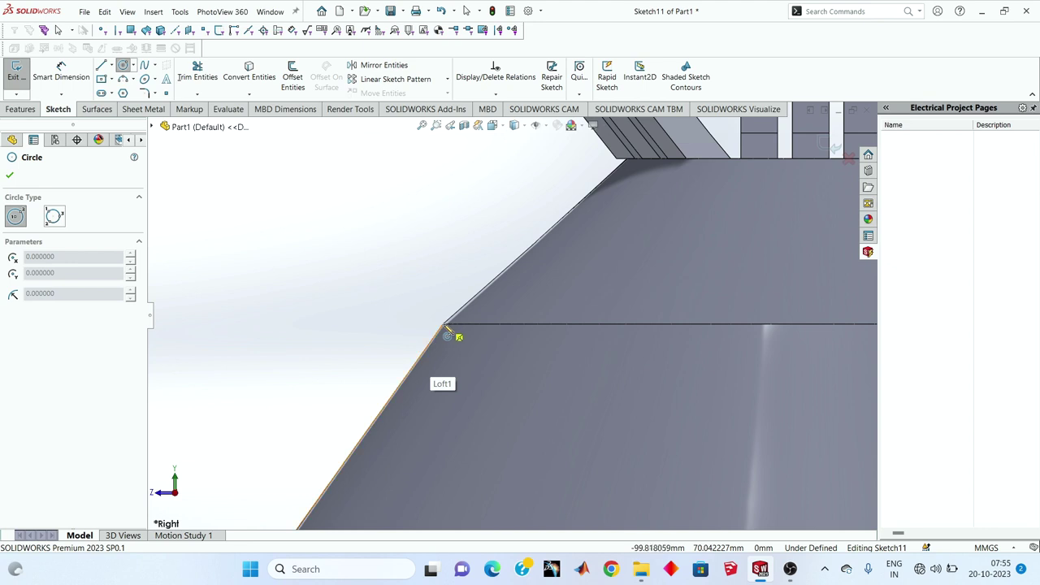
{"action": "left_click", "coordinate": [445, 324]}
{"action": "left_click", "coordinate": [424, 321]}
{"action": "right_click", "coordinate": [342, 235]}
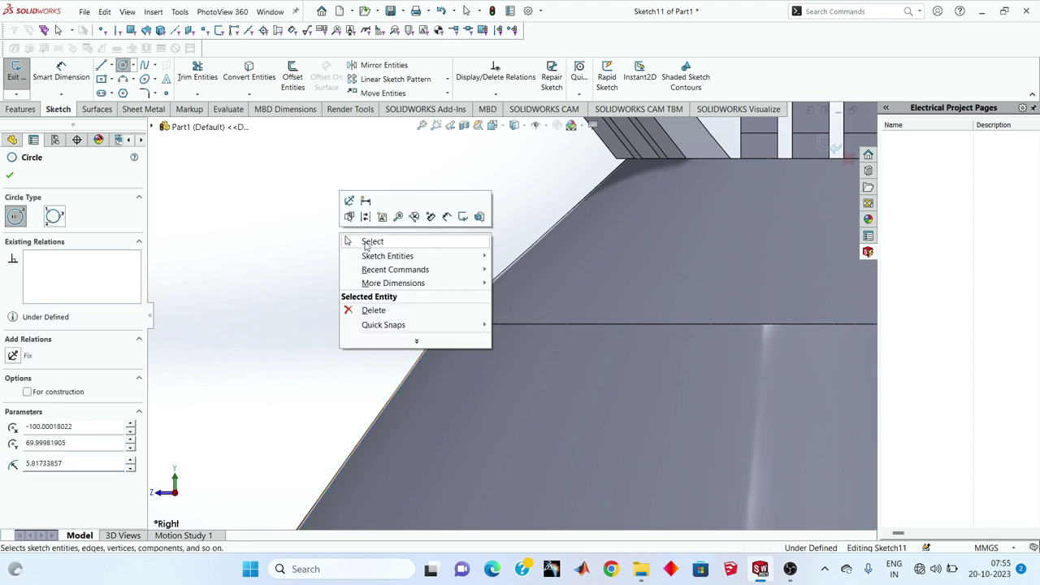
{"action": "left_click", "coordinate": [386, 244]}
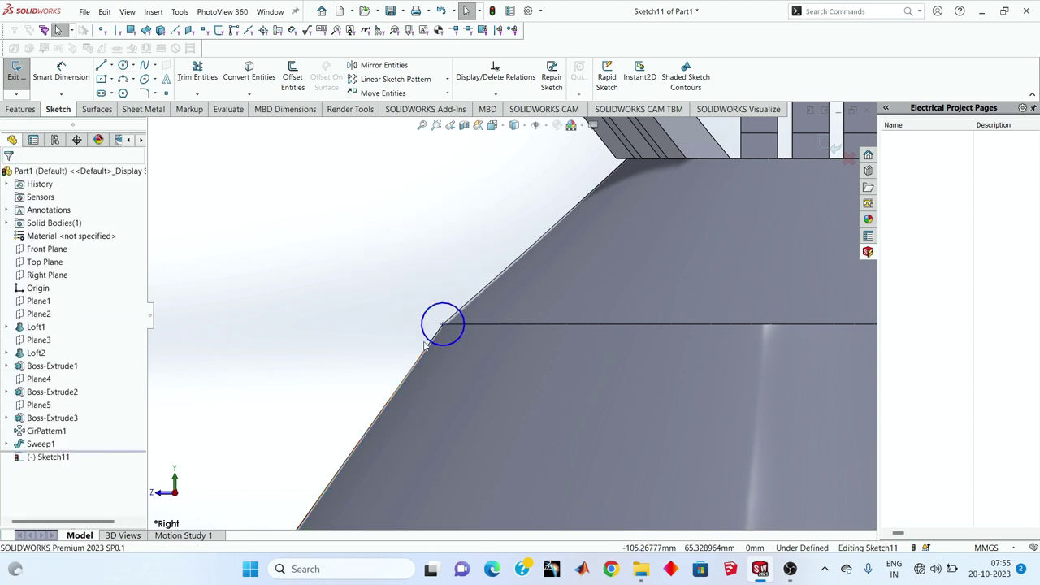
- Dimension the circle's diameter to 10 mm and close Sketch11
{"action": "scroll", "coordinate": [483, 316], "scroll_direction": "down", "scroll_amount": 4}
{"action": "left_click", "coordinate": [61, 74]}
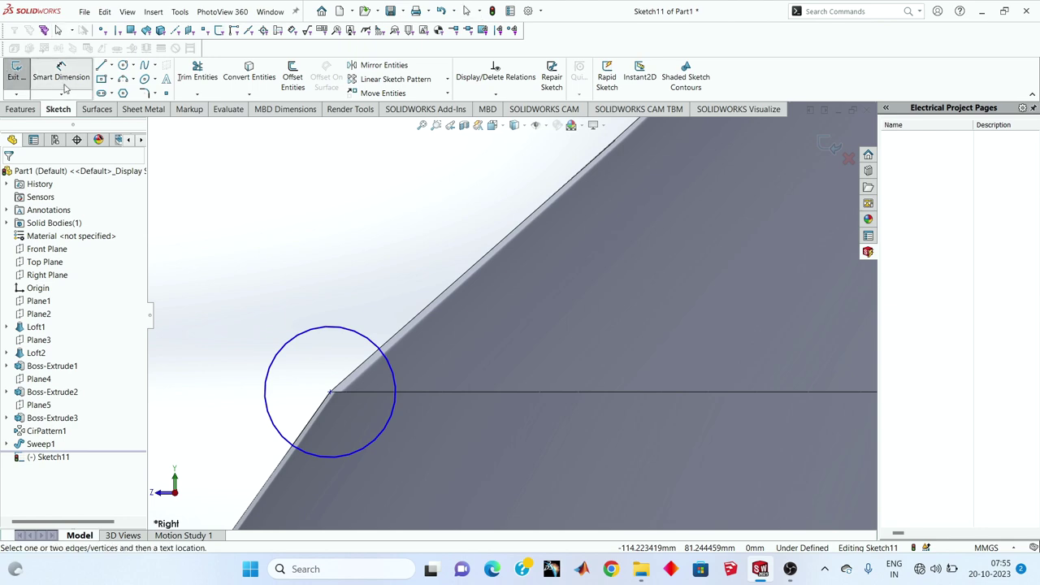
{"action": "left_click", "coordinate": [293, 450]}
{"action": "left_click", "coordinate": [227, 354]}
{"action": "type", "text": "1"}
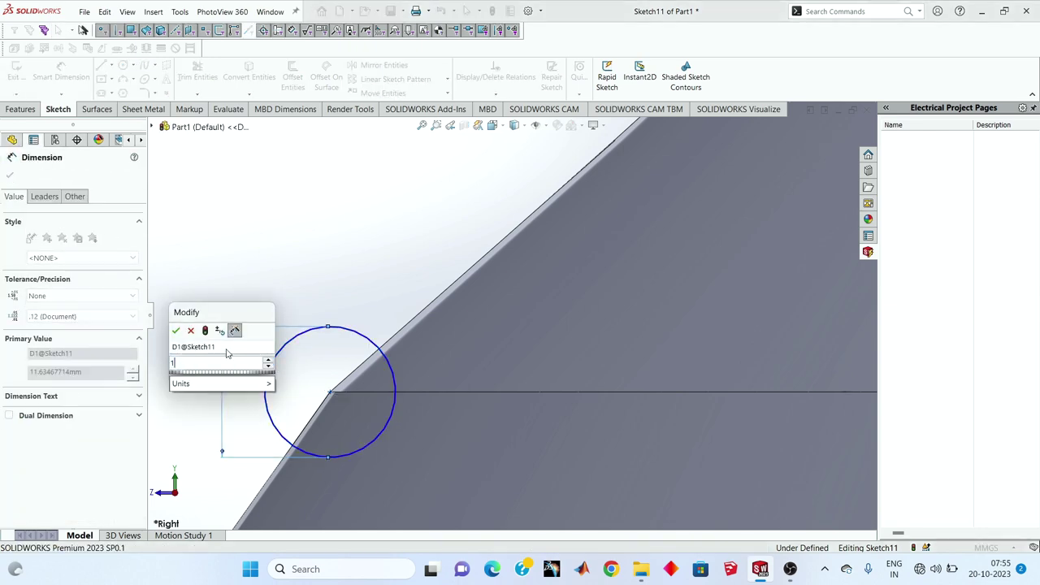
{"action": "key", "text": "Return"}
{"action": "scroll", "coordinate": [339, 374], "scroll_direction": "down", "scroll_amount": 5}
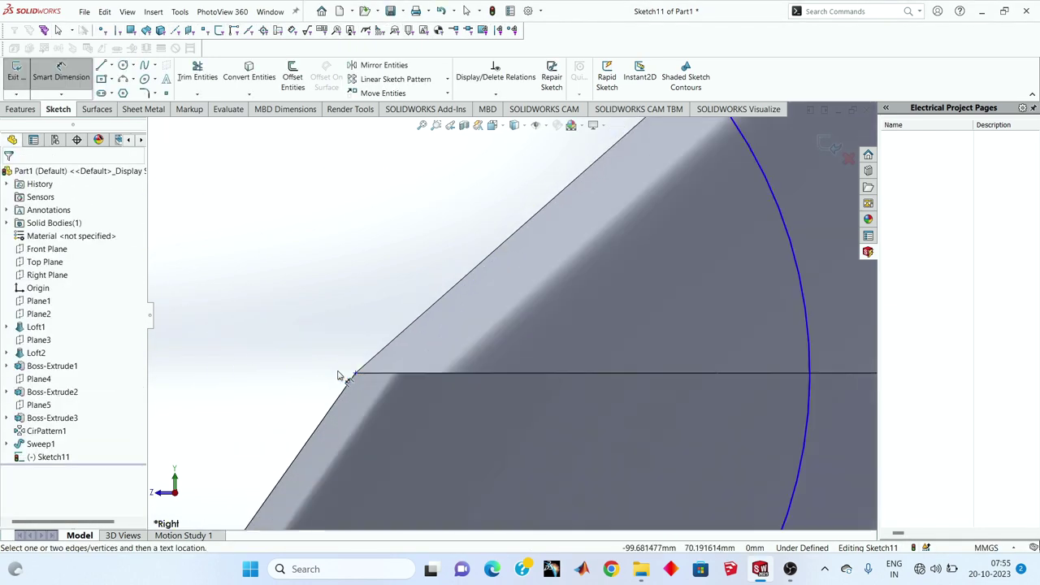
{"action": "scroll", "coordinate": [353, 387], "scroll_direction": "down", "scroll_amount": 2}
{"action": "scroll", "coordinate": [354, 388], "scroll_direction": "up", "scroll_amount": 5}
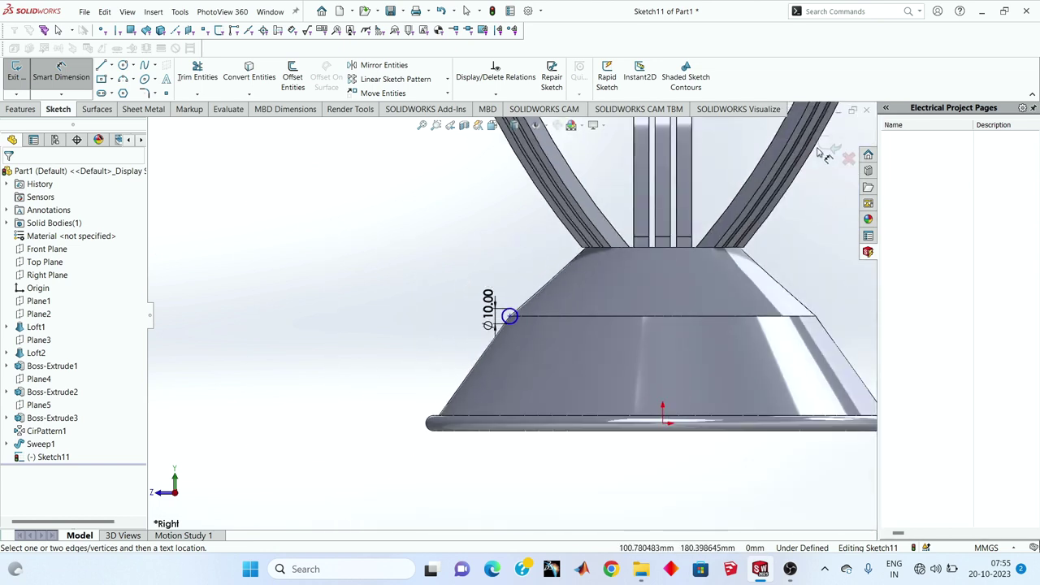
{"action": "left_click", "coordinate": [834, 152]}
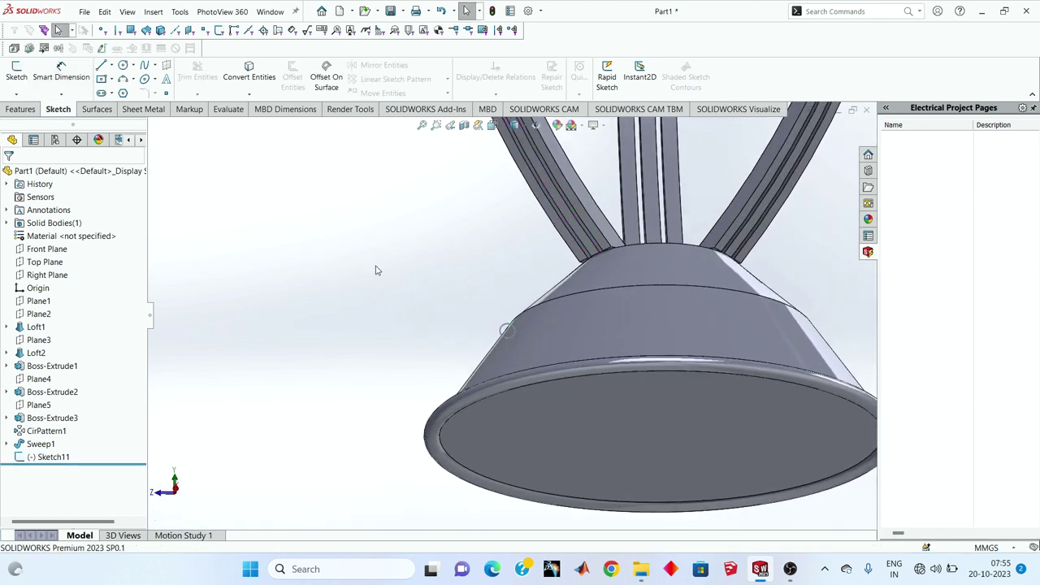
- Inspect the lofted cone's face and edges from below the base
{"action": "left_click", "coordinate": [619, 290]}
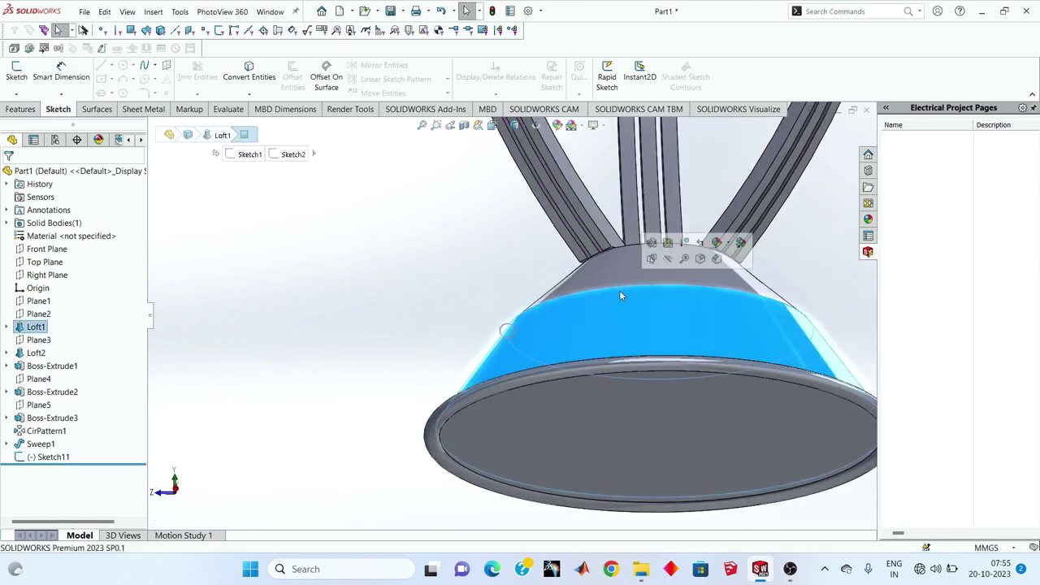
{"action": "left_click", "coordinate": [261, 396]}
{"action": "middle_click_drag", "start_coordinate": [623, 316], "coordinate": [560, 320]}
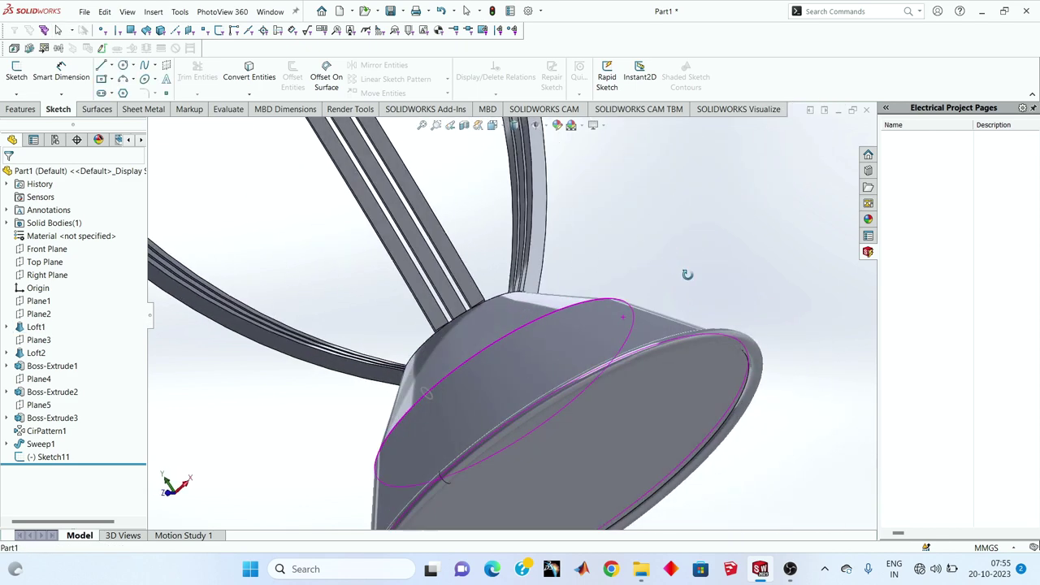
{"action": "left_click", "coordinate": [545, 315]}
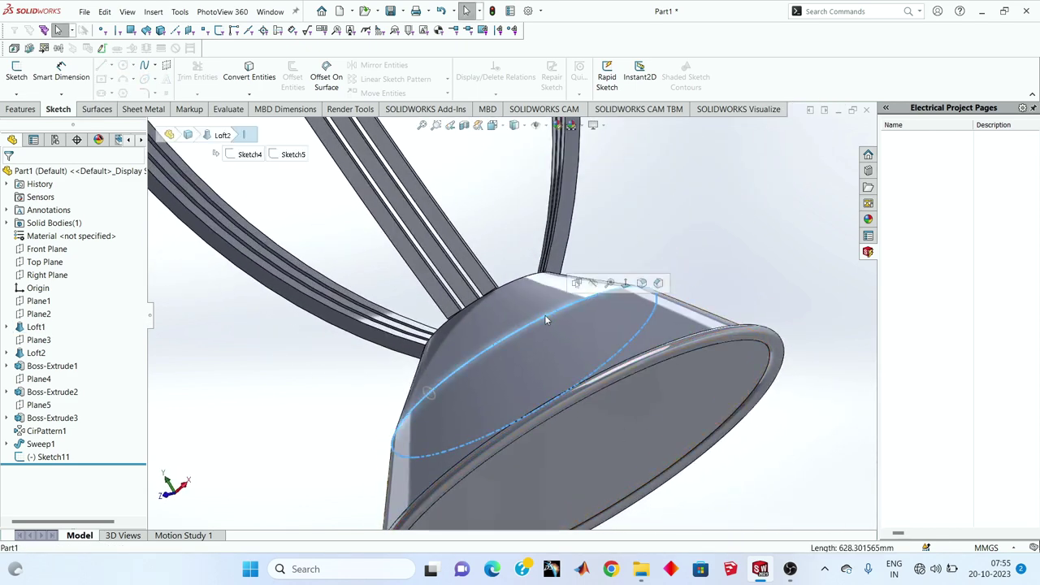
{"action": "left_click", "coordinate": [313, 363]}
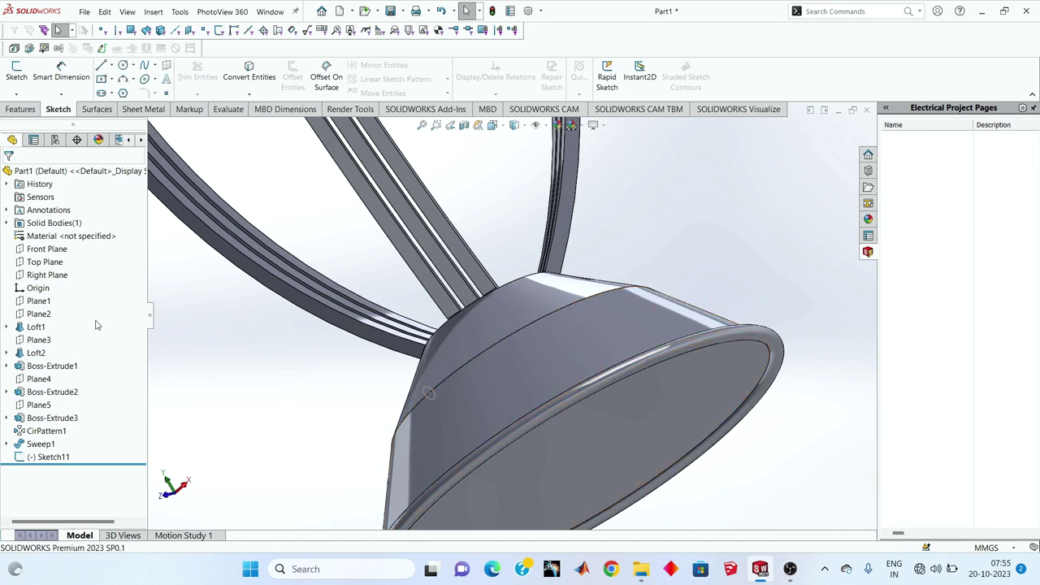
- Start Sketch12 on Plane2, try converting the cone face's edges, then cancel after the error
{"action": "left_click", "coordinate": [38, 313]}
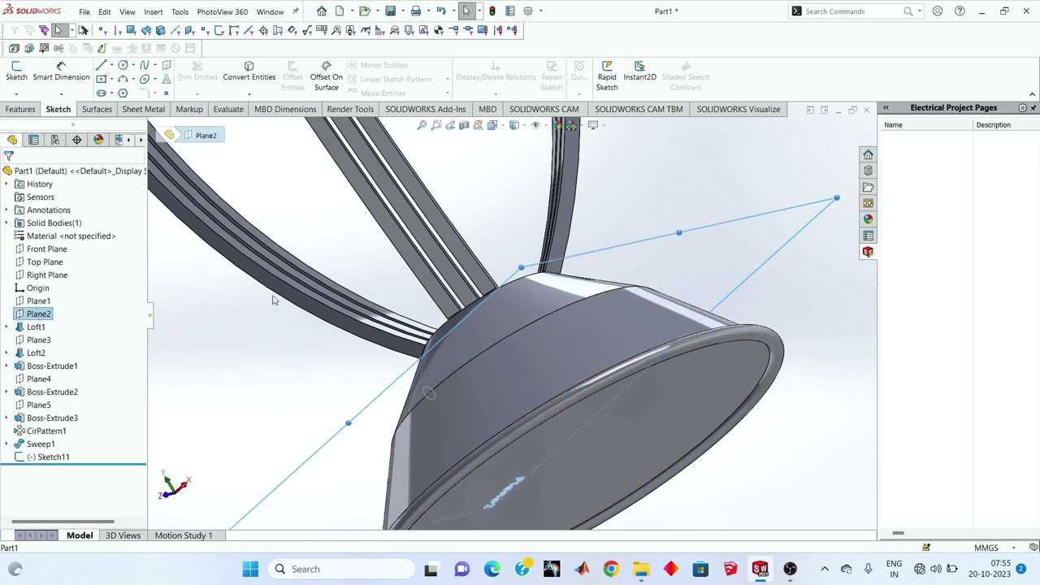
{"action": "middle_click_drag", "start_coordinate": [293, 329], "coordinate": [241, 344]}
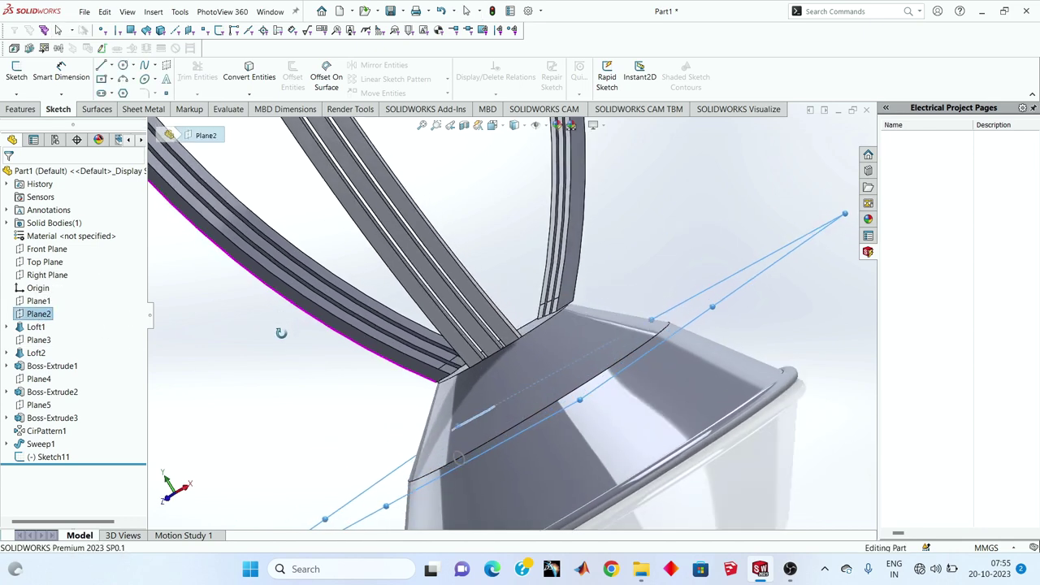
{"action": "left_click", "coordinate": [16, 75]}
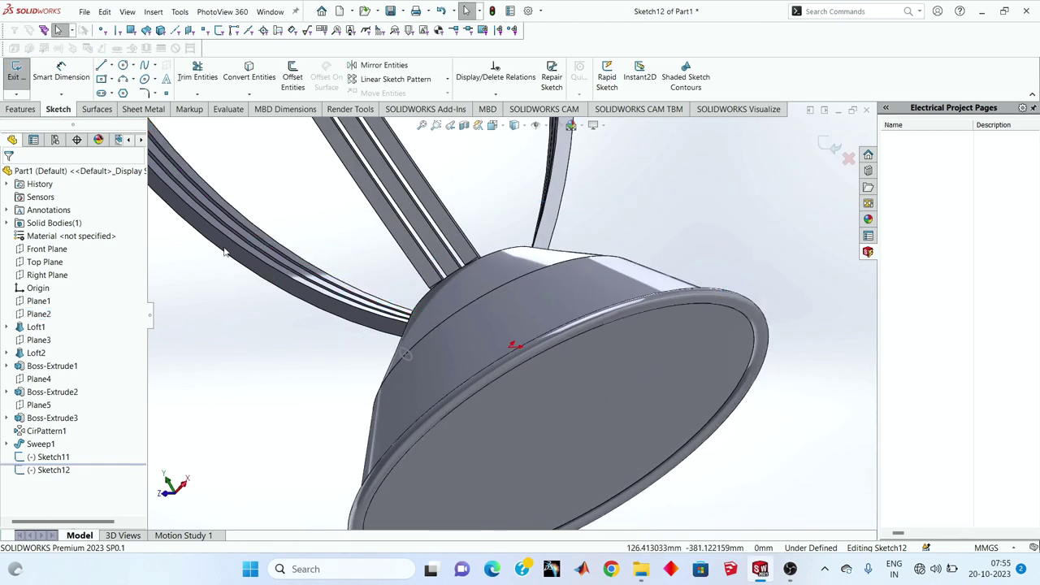
{"action": "left_click", "coordinate": [250, 73]}
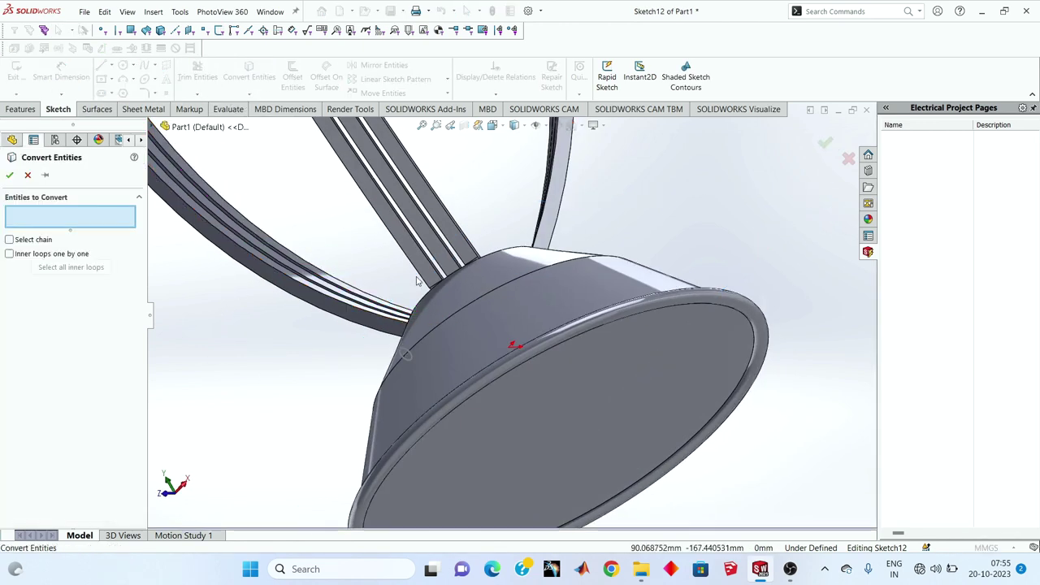
{"action": "left_click", "coordinate": [477, 313]}
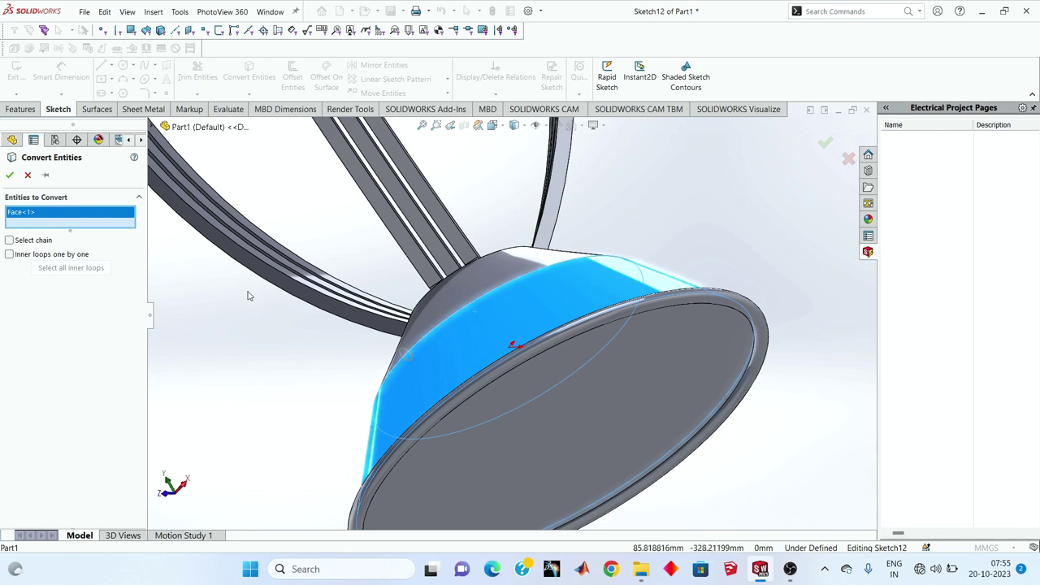
{"action": "left_click", "coordinate": [10, 175]}
{"action": "left_click", "coordinate": [622, 222]}
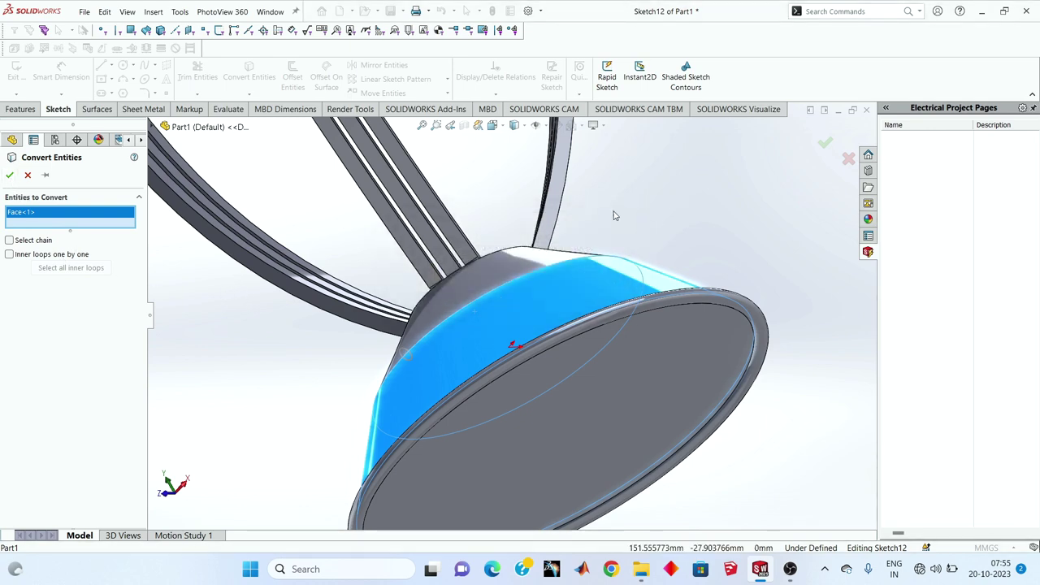
{"action": "middle_click_drag", "start_coordinate": [613, 214], "coordinate": [125, 238]}
{"action": "left_click", "coordinate": [26, 175]}
{"action": "middle_click_drag", "start_coordinate": [488, 244], "coordinate": [452, 321]}
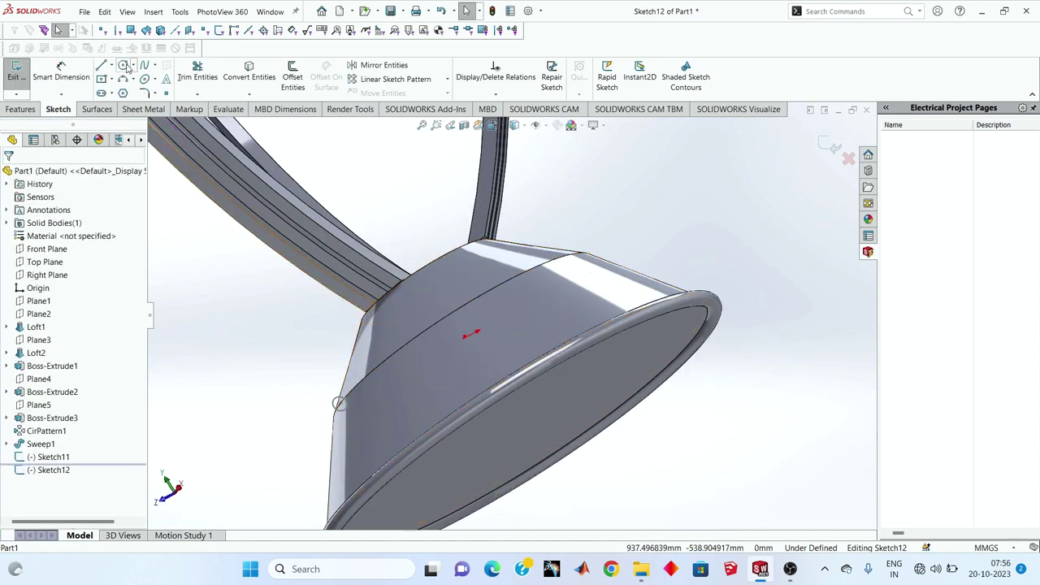
- Draw a circle from the origin to the cone's side, about 100 mm radius, and close Sketch12
{"action": "left_click", "coordinate": [124, 65]}
{"action": "key", "text": "ctrl+8"}
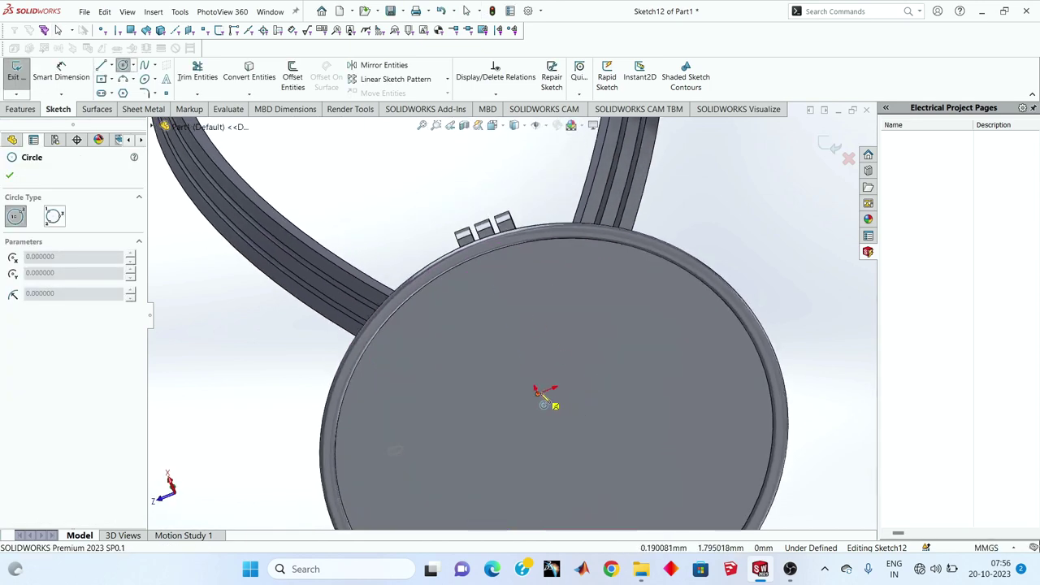
{"action": "left_click", "coordinate": [543, 404]}
{"action": "scroll", "coordinate": [550, 401], "scroll_direction": "down", "scroll_amount": 3}
{"action": "mouse_move", "coordinate": [536, 326]}
{"action": "middle_mouse_down"}
{"action": "mouse_move", "coordinate": [539, 290]}
{"action": "mouse_move", "coordinate": [515, 298]}
{"action": "middle_mouse_up"}
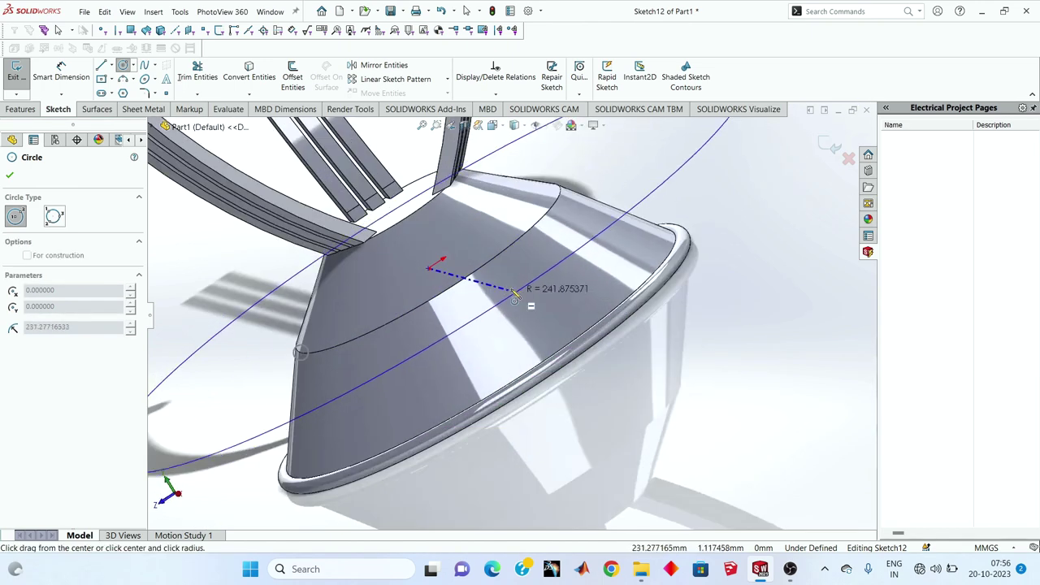
{"action": "scroll", "coordinate": [348, 341], "scroll_direction": "down", "scroll_amount": 3}
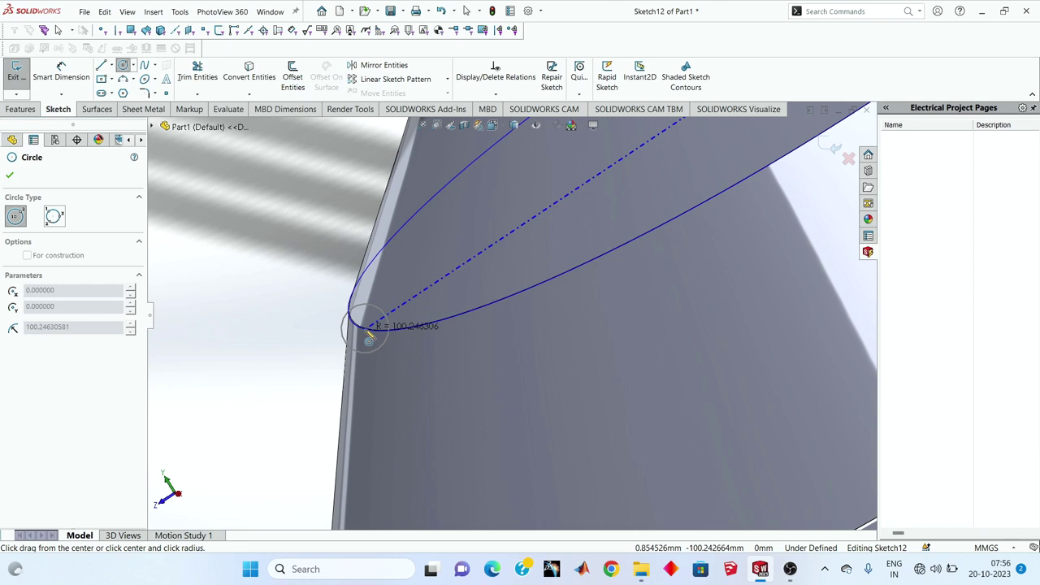
{"action": "left_click", "coordinate": [369, 333]}
{"action": "key", "text": "Escape"}
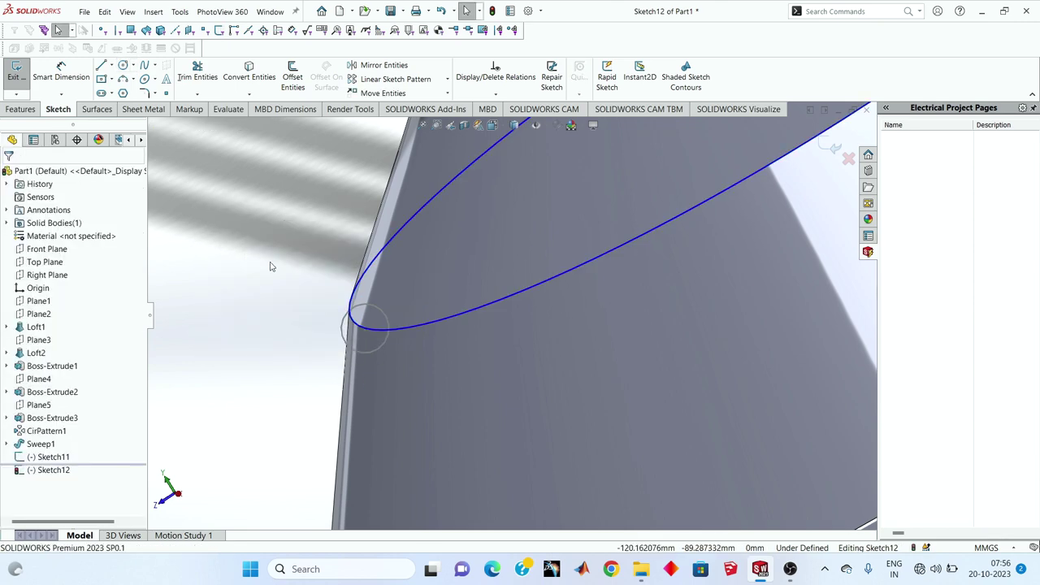
{"action": "middle_click_drag", "start_coordinate": [212, 252], "coordinate": [795, 179]}
{"action": "left_click", "coordinate": [829, 149]}
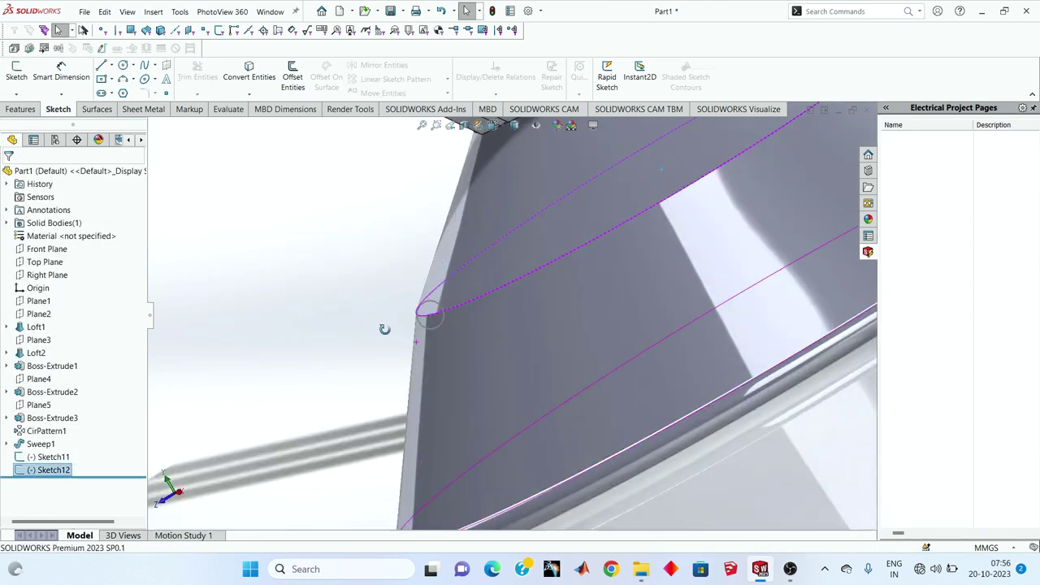
- Sweep Sketch11's Ø10 circle along the Sketch12 circle to create the Sweep2 ring
{"action": "left_click", "coordinate": [14, 110]}
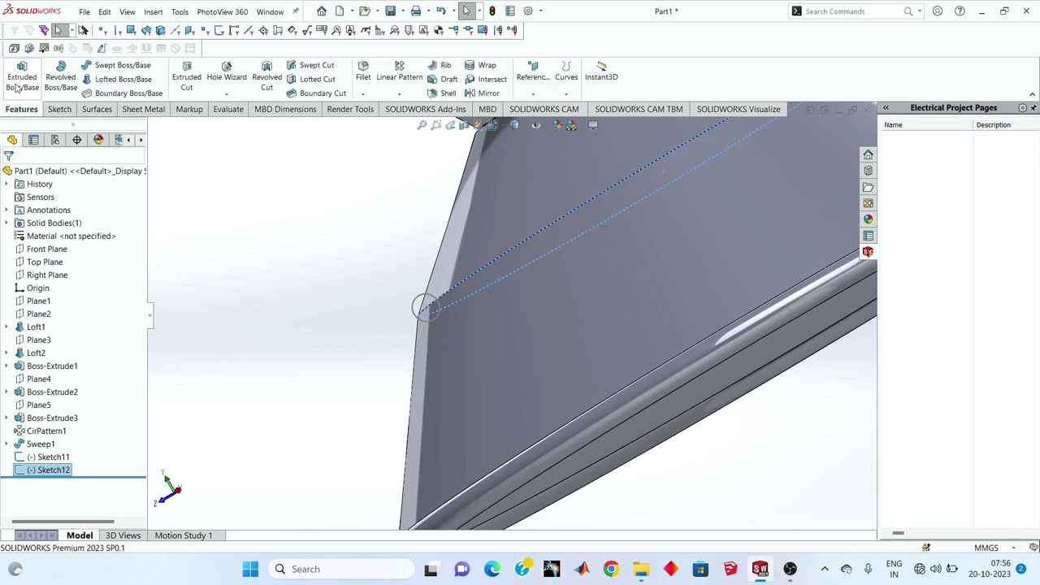
{"action": "left_click", "coordinate": [114, 65]}
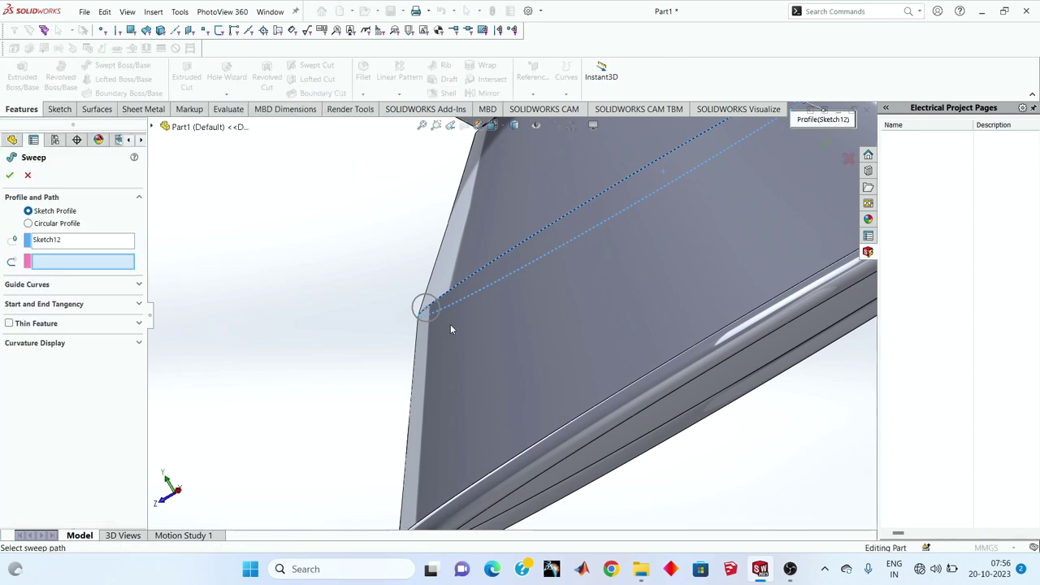
{"action": "left_click", "coordinate": [416, 318]}
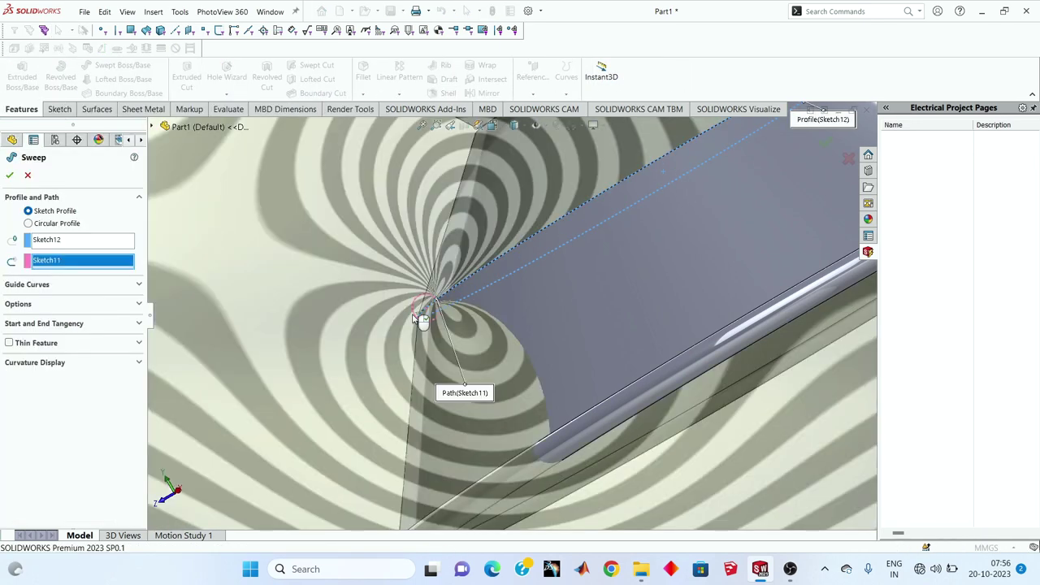
{"action": "right_click", "coordinate": [50, 260]}
{"action": "left_click", "coordinate": [81, 267]}
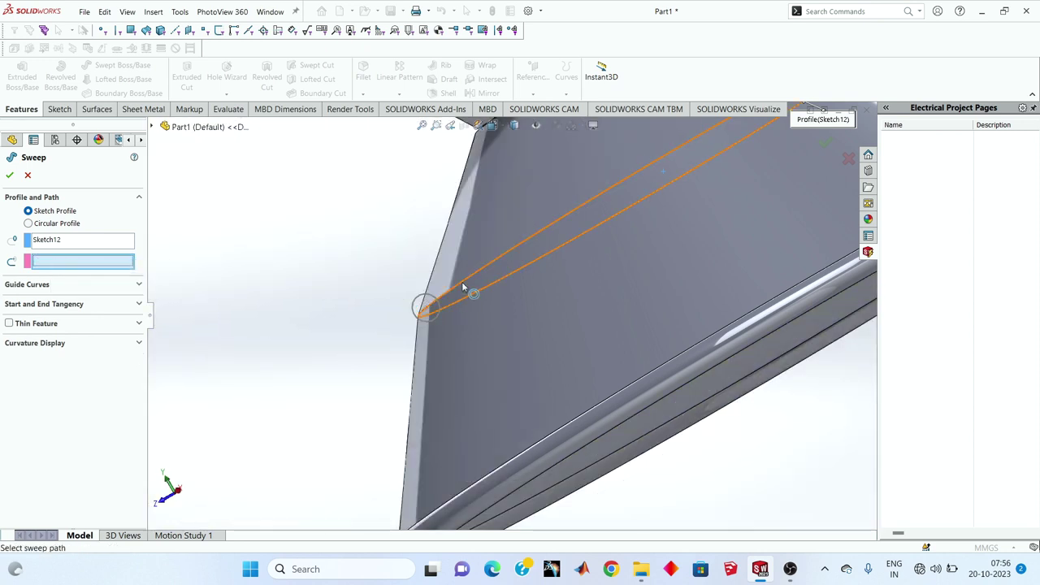
{"action": "left_click", "coordinate": [463, 285]}
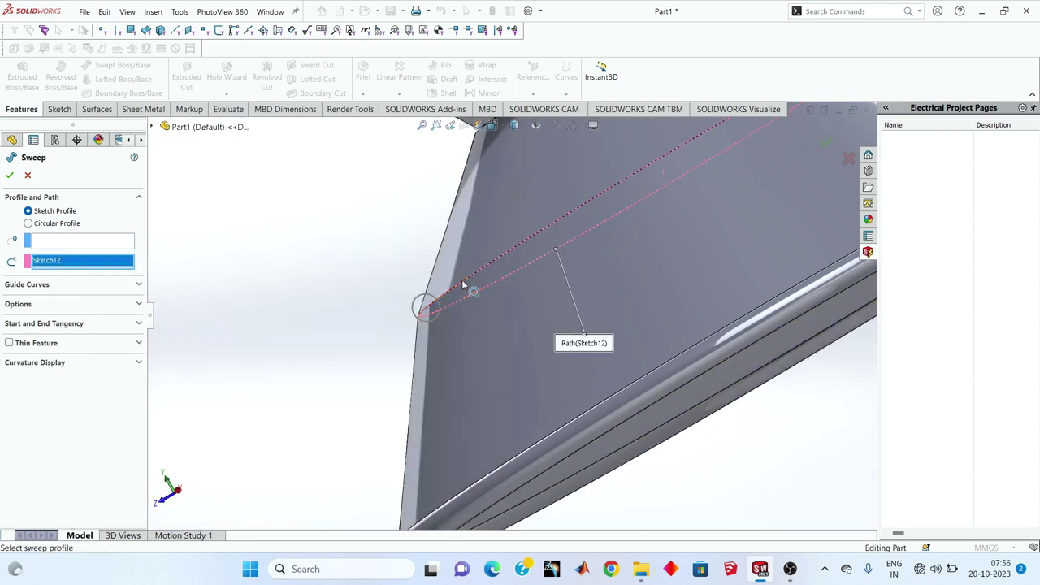
{"action": "left_click", "coordinate": [75, 246]}
{"action": "left_click", "coordinate": [426, 309]}
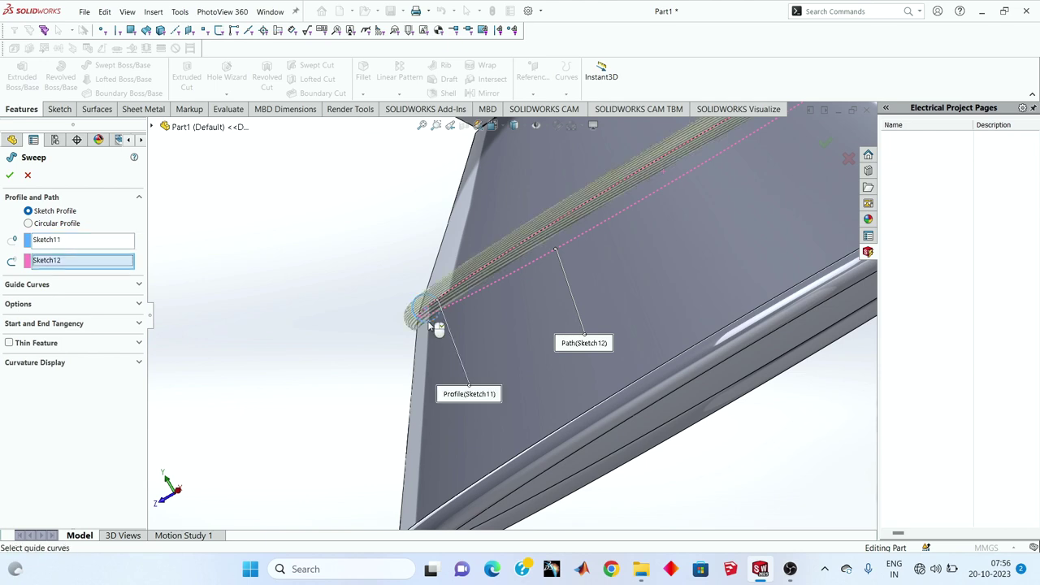
{"action": "left_click", "coordinate": [9, 176]}
- Orbit around the new ring and select the base's top face
{"action": "mouse_move", "coordinate": [221, 256]}
{"action": "middle_mouse_down"}
{"action": "mouse_move", "coordinate": [481, 299]}
{"action": "mouse_move", "coordinate": [623, 214]}
{"action": "middle_mouse_up"}
{"action": "scroll", "coordinate": [623, 214], "scroll_direction": "down", "scroll_amount": 5}
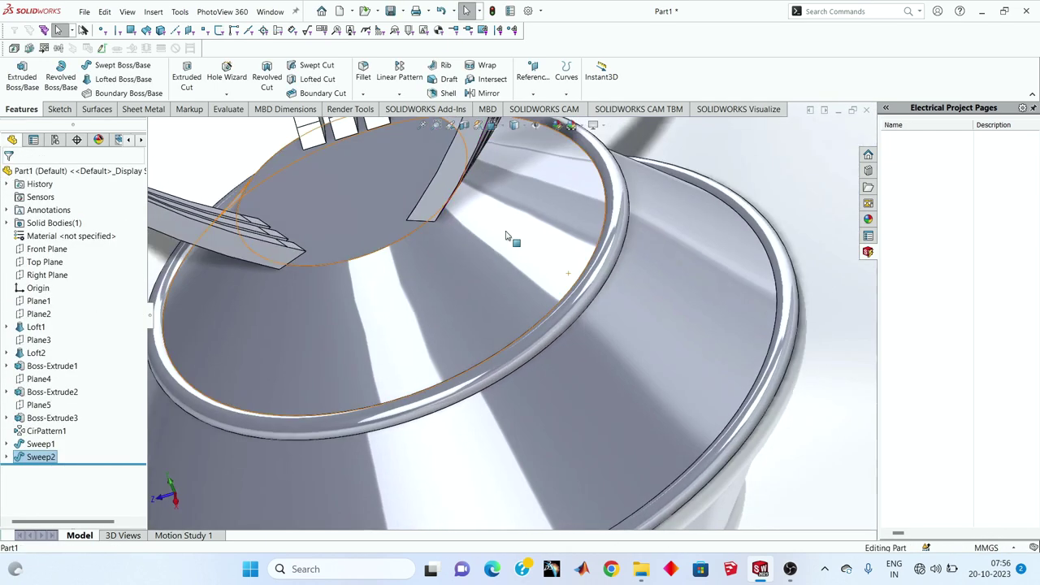
{"action": "mouse_move", "coordinate": [511, 239]}
{"action": "middle_mouse_down"}
{"action": "mouse_move", "coordinate": [350, 280]}
{"action": "mouse_move", "coordinate": [460, 290]}
{"action": "middle_mouse_up"}
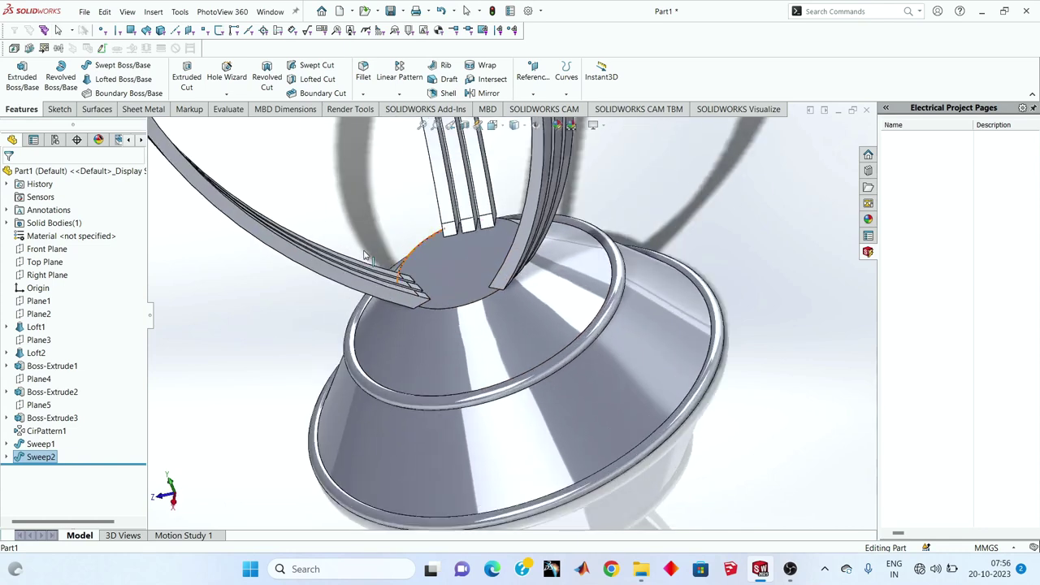
{"action": "left_click", "coordinate": [460, 291]}
{"action": "mouse_move", "coordinate": [445, 253]}
{"action": "middle_mouse_down"}
{"action": "mouse_move", "coordinate": [274, 317]}
{"action": "mouse_move", "coordinate": [192, 280]}
{"action": "middle_mouse_up"}
- Start Sketch13 on the top face, view it Normal To, and draw a circle at the origin
{"action": "left_click", "coordinate": [60, 110]}
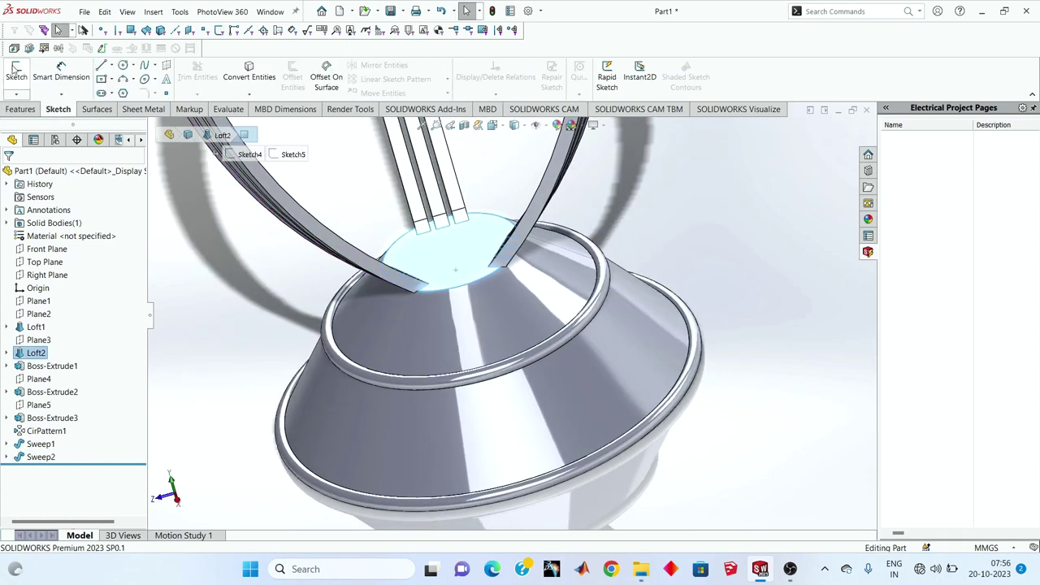
{"action": "left_click", "coordinate": [16, 74]}
{"action": "right_click", "coordinate": [50, 469]}
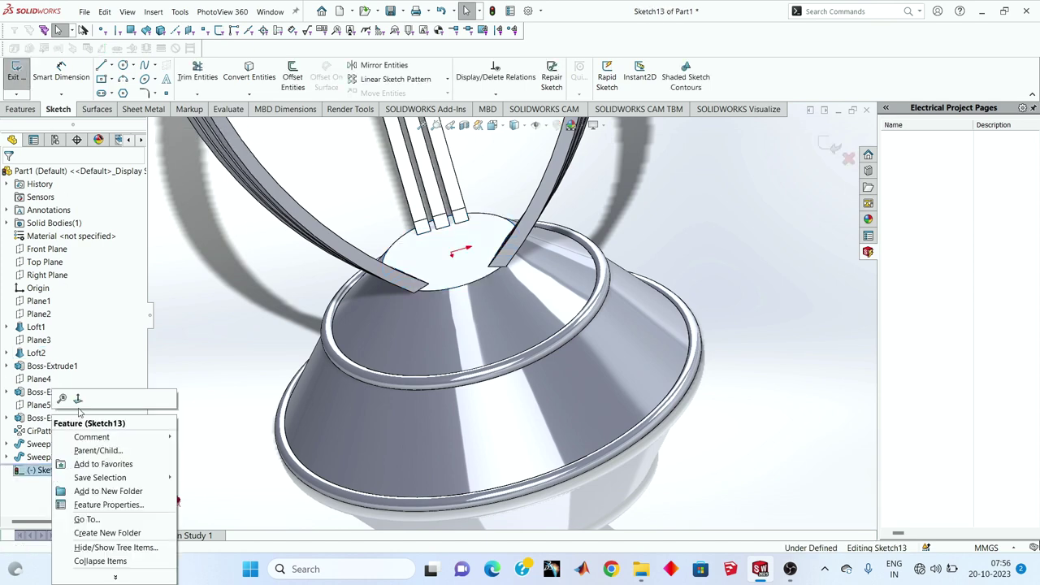
{"action": "key", "text": "Escape"}
{"action": "right_click", "coordinate": [54, 469]}
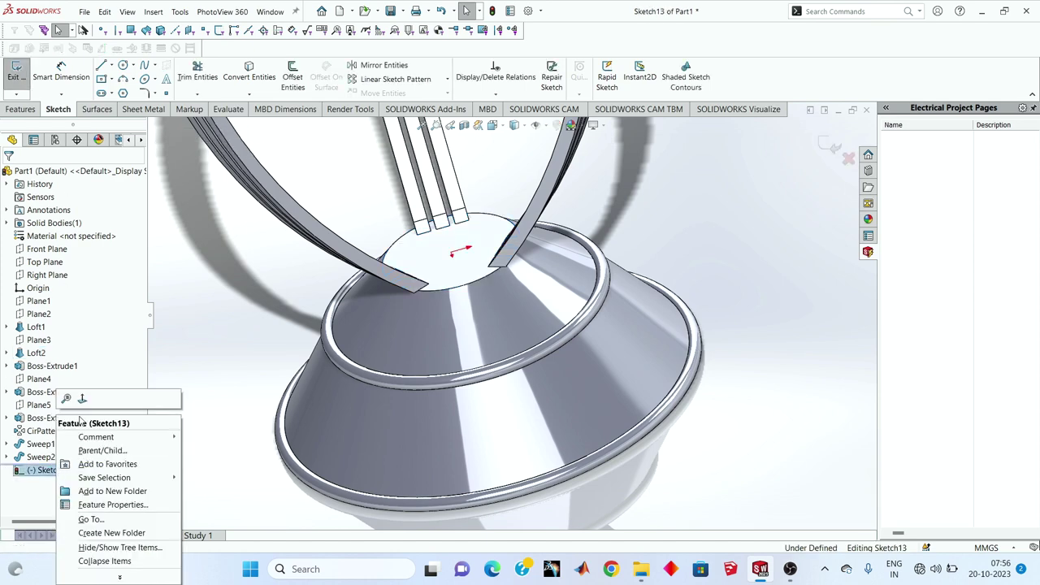
{"action": "left_click", "coordinate": [82, 400]}
{"action": "scroll", "coordinate": [683, 309], "scroll_direction": "down", "scroll_amount": 3}
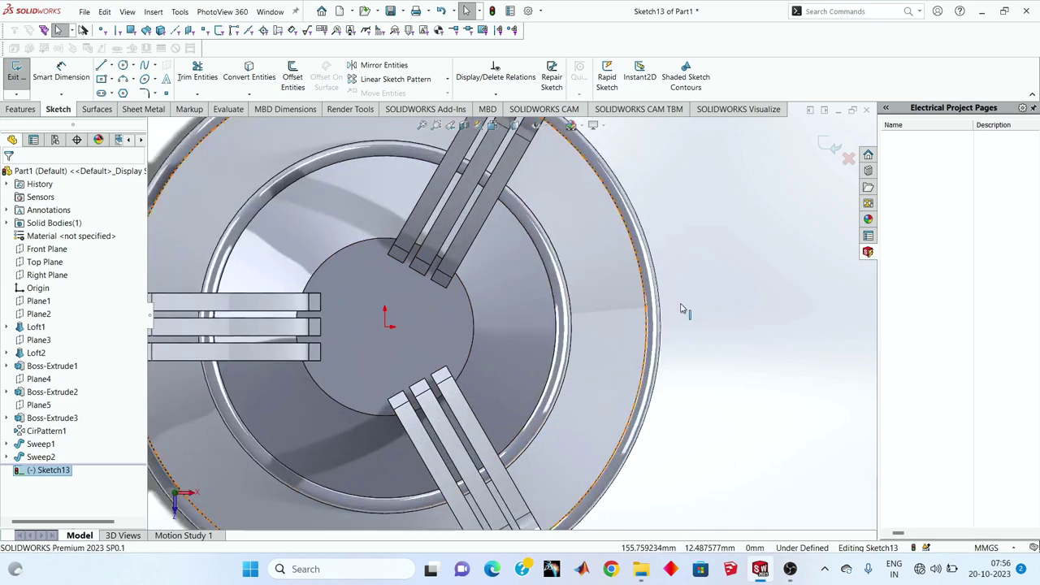
{"action": "left_click", "coordinate": [123, 65]}
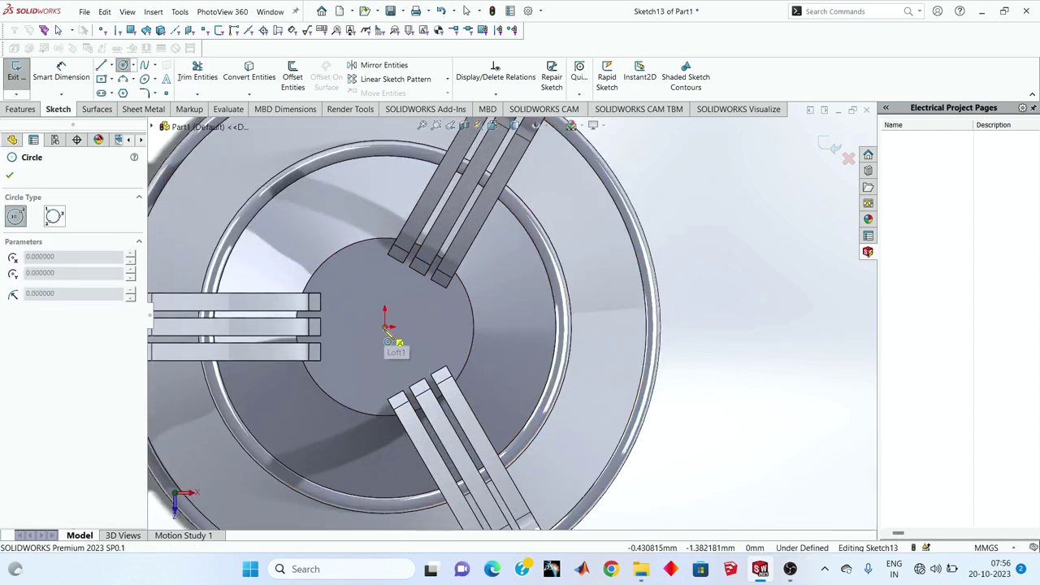
{"action": "left_click", "coordinate": [387, 328]}
{"action": "left_click", "coordinate": [340, 366]}
{"action": "key", "text": "Escape"}
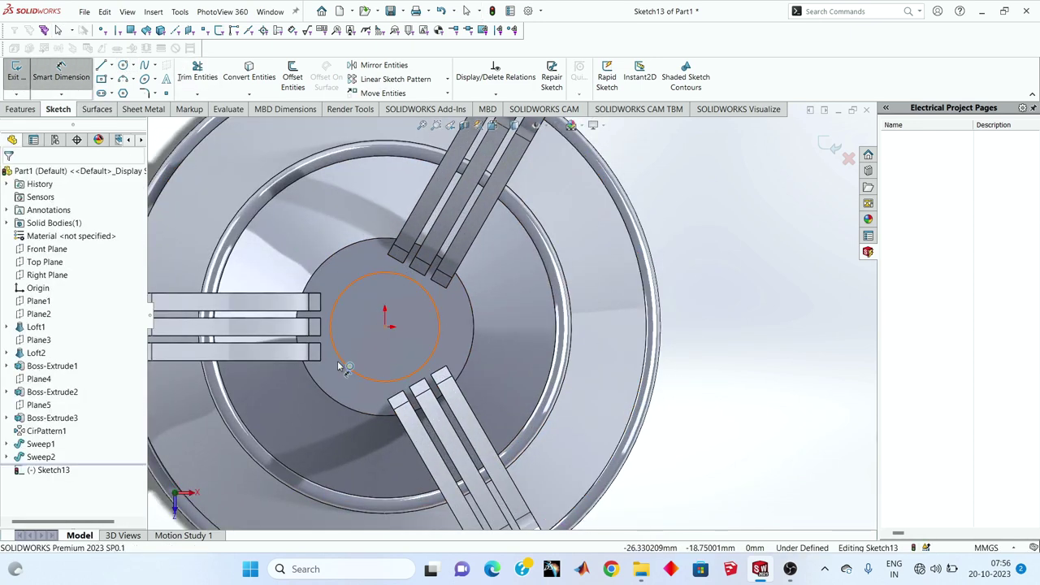
- Dimension the circle's diameter to 100 mm
{"action": "left_click", "coordinate": [340, 366]}
{"action": "key", "text": "d"}
{"action": "left_click", "coordinate": [321, 260]}
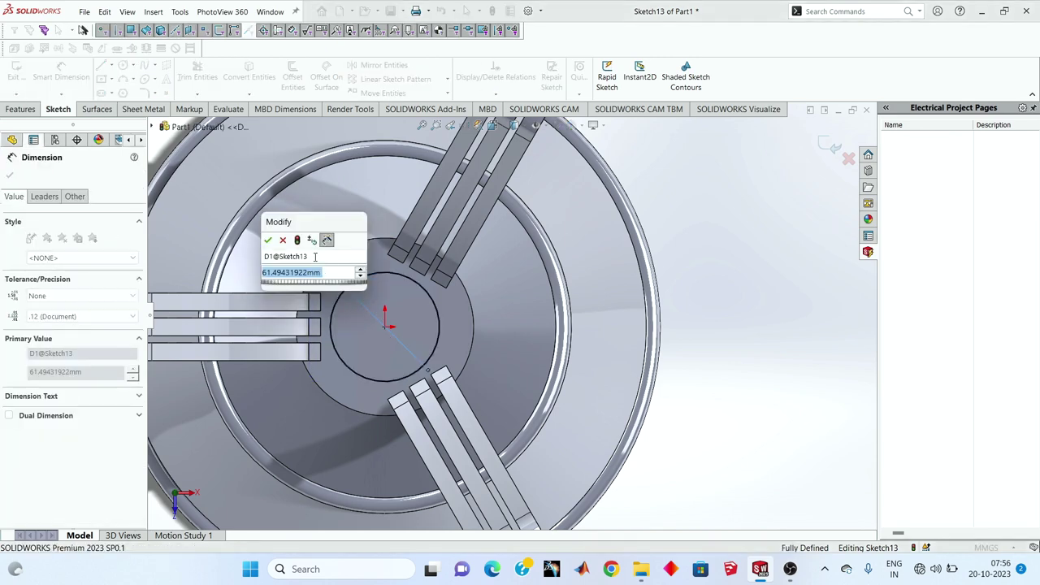
{"action": "type", "text": "100"}
{"action": "key", "text": "Return"}
{"action": "scroll", "coordinate": [415, 267], "scroll_direction": "down", "scroll_amount": 3}
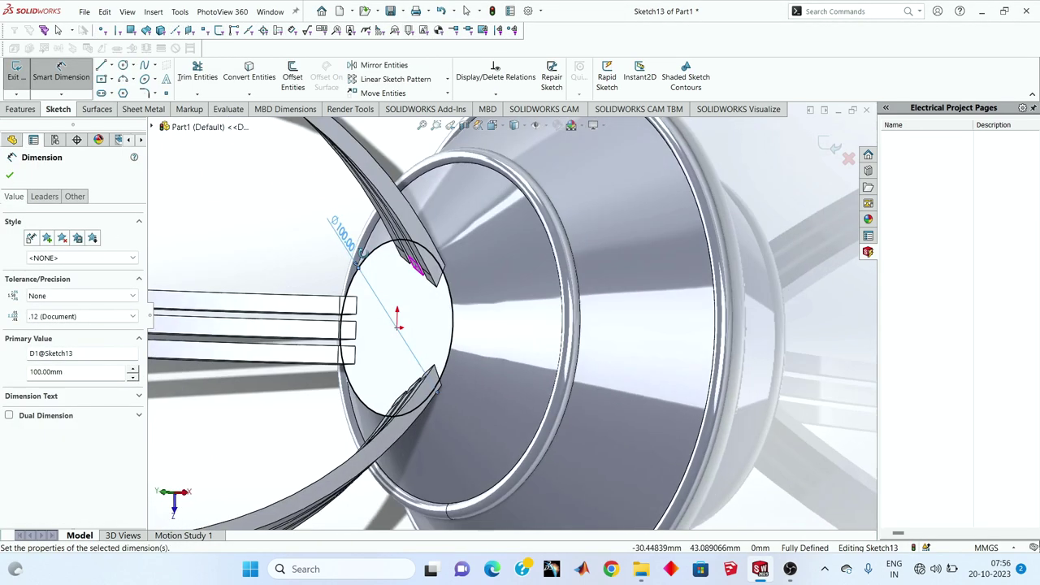
{"action": "middle_click_drag", "start_coordinate": [398, 326], "coordinate": [421, 443]}
{"action": "scroll", "coordinate": [421, 443], "scroll_direction": "down", "scroll_amount": 3}
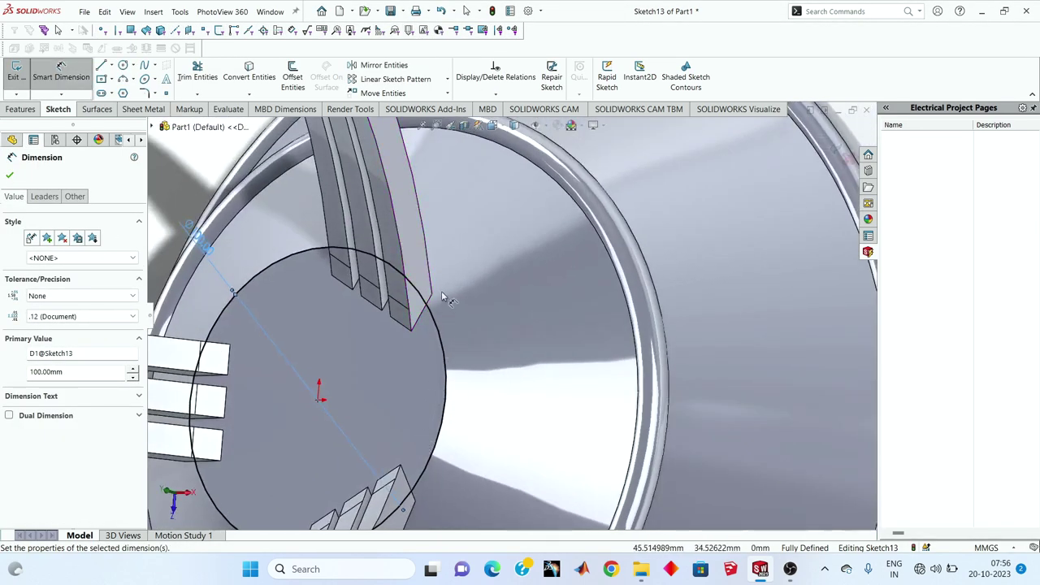
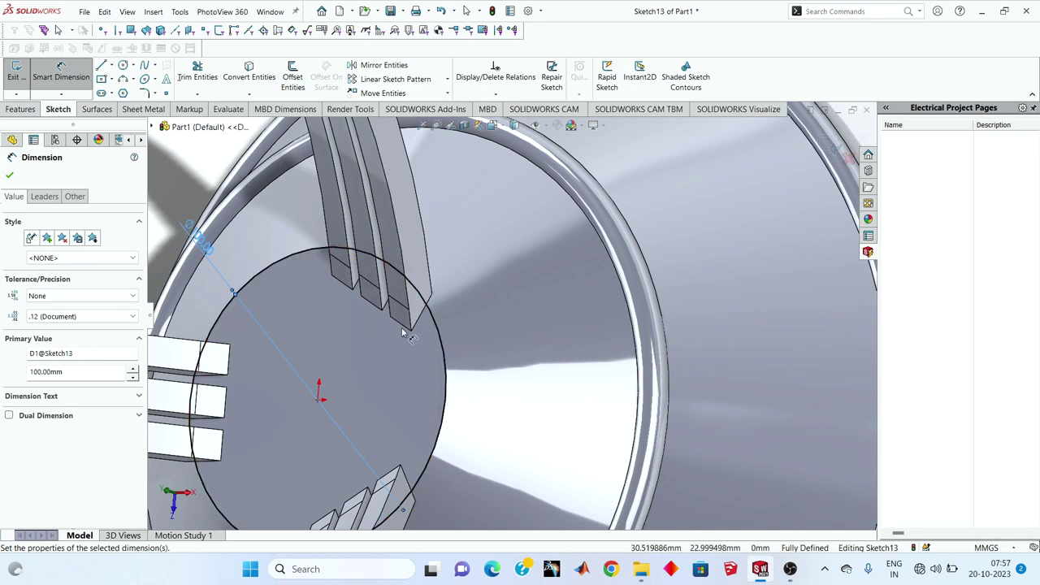
- Close Sketch13 and start a new sketch on the Right Plane, viewed normal to it
{"action": "scroll", "coordinate": [450, 338], "scroll_direction": "up", "scroll_amount": 3}
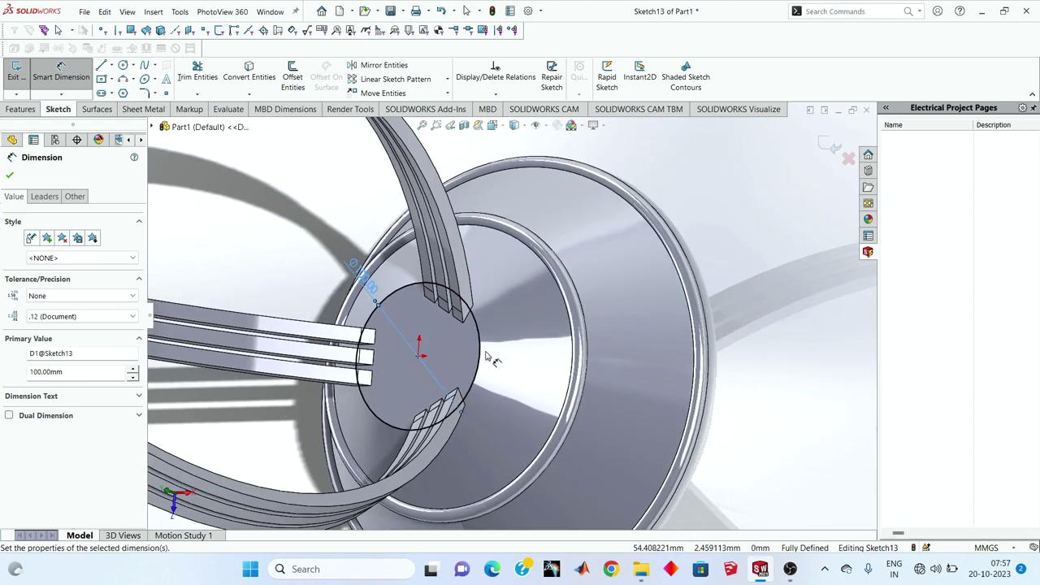
{"action": "scroll", "coordinate": [486, 355], "scroll_direction": "down", "scroll_amount": 3}
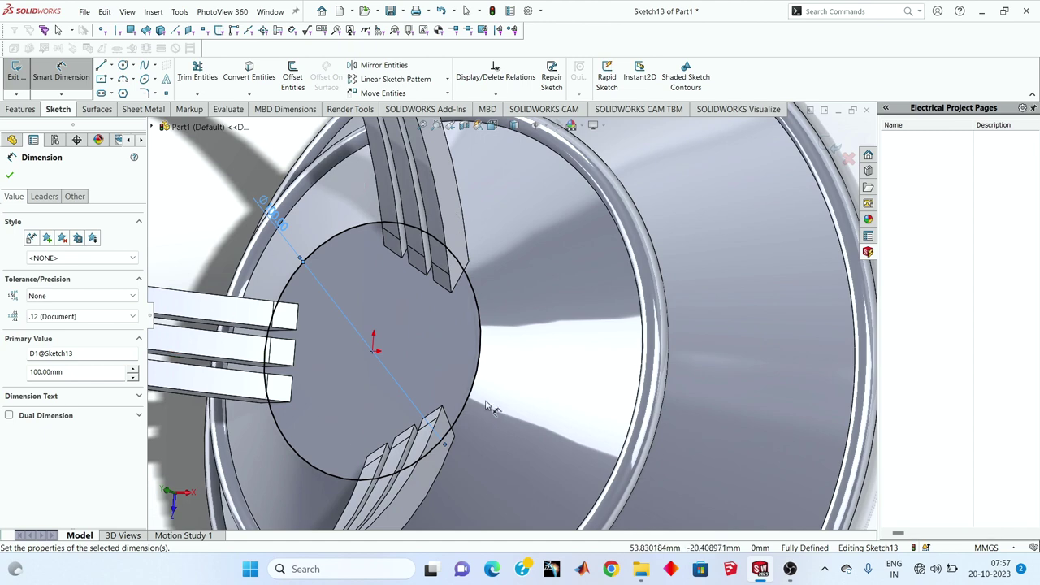
{"action": "scroll", "coordinate": [488, 406], "scroll_direction": "up", "scroll_amount": 1}
{"action": "left_click", "coordinate": [829, 153]}
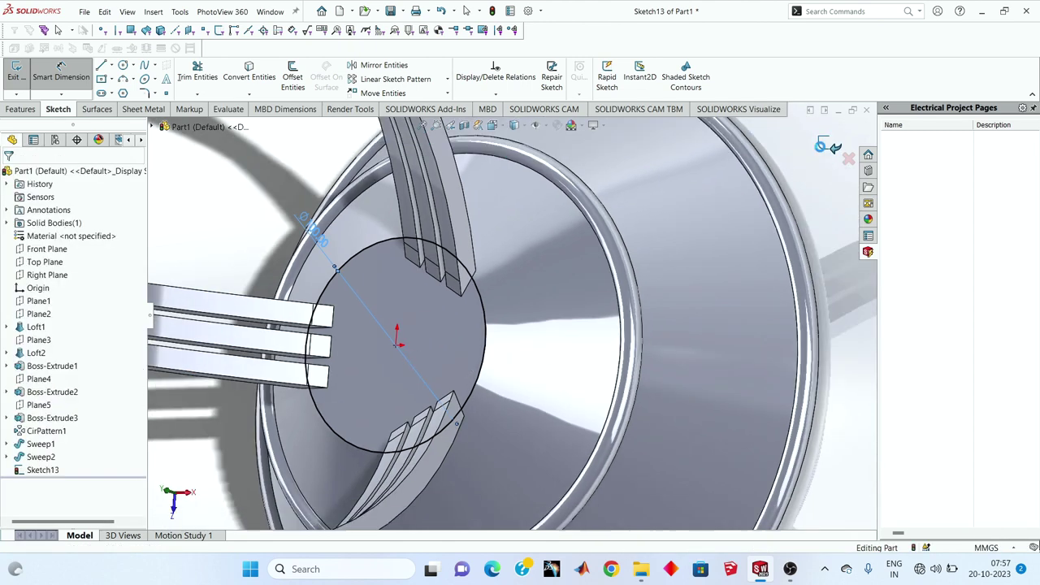
{"action": "left_click", "coordinate": [829, 153]}
{"action": "middle_click_drag", "start_coordinate": [249, 365], "coordinate": [147, 342]}
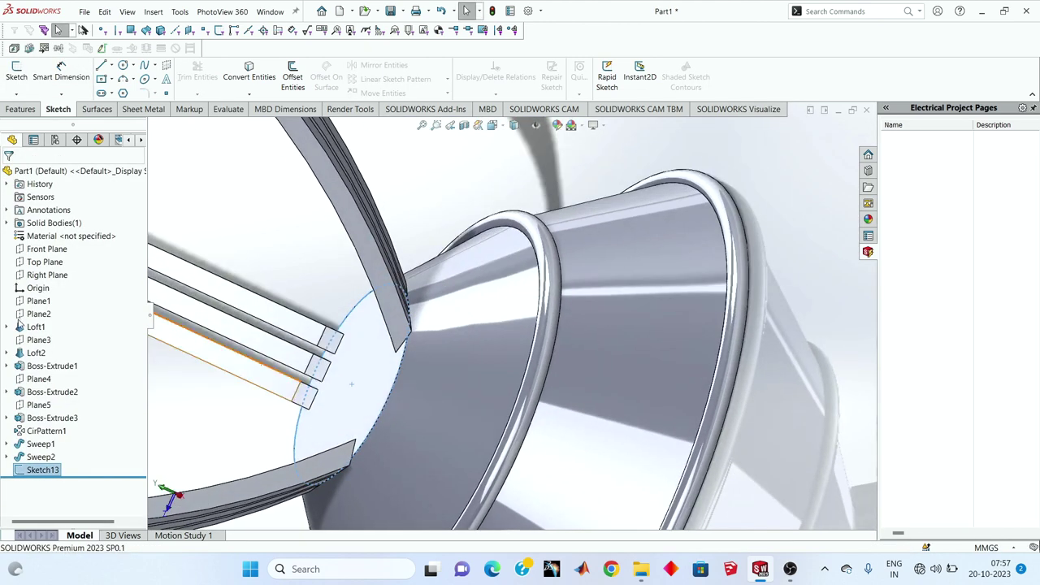
{"action": "left_click", "coordinate": [40, 276]}
{"action": "left_click", "coordinate": [23, 86]}
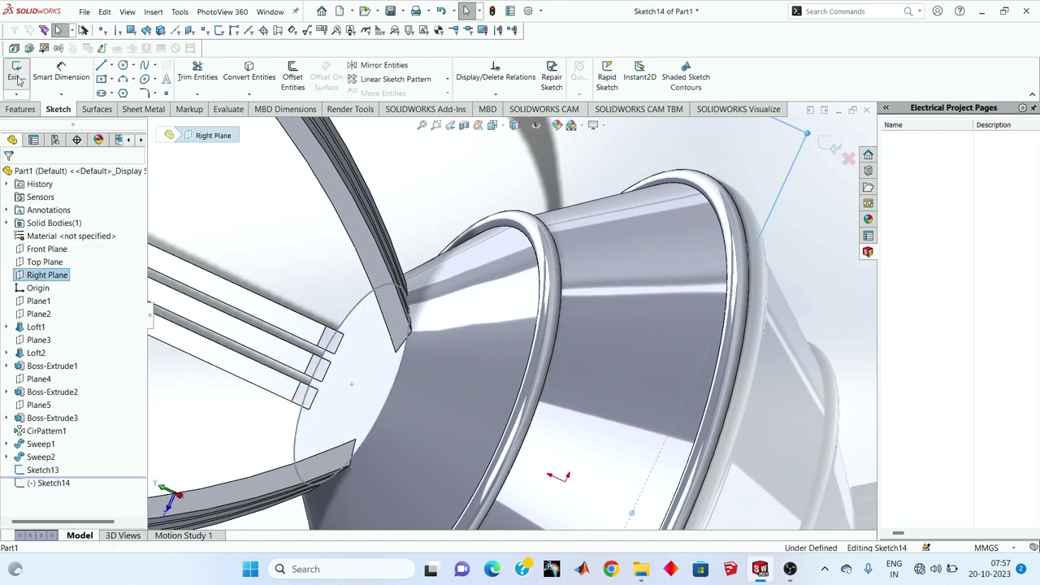
{"action": "right_click", "coordinate": [63, 484]}
{"action": "left_click", "coordinate": [93, 399]}
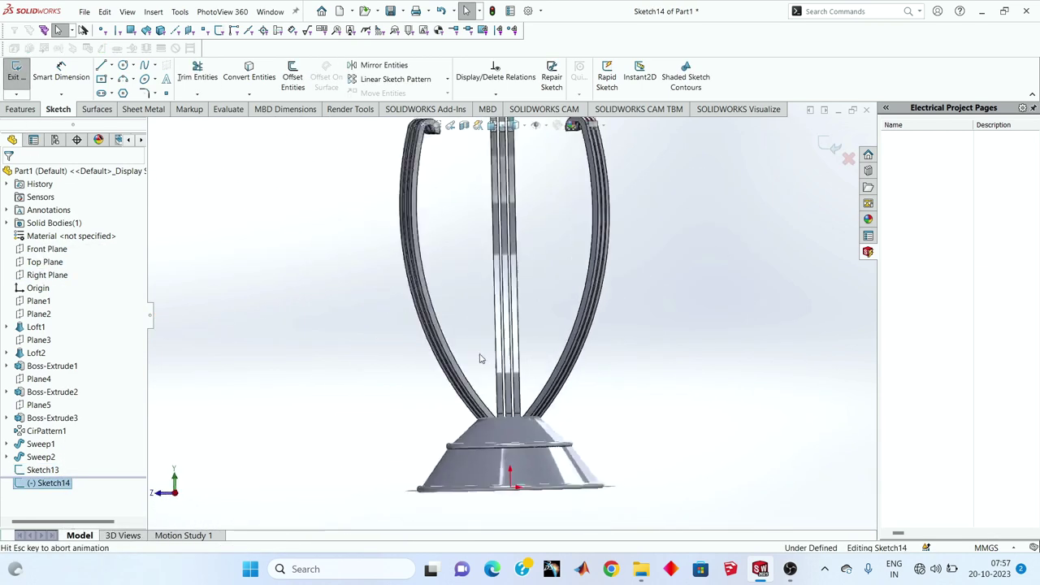
{"action": "key", "text": "Escape"}
- Draw a circle centred where the left leg meets the base
{"action": "left_click", "coordinate": [124, 66]}
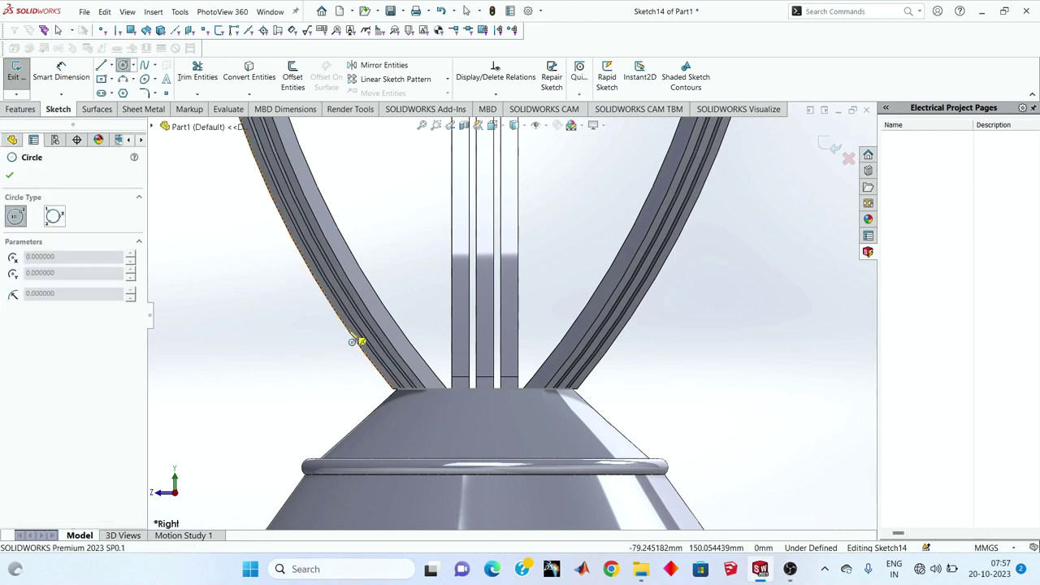
{"action": "scroll", "coordinate": [523, 470], "scroll_direction": "down", "scroll_amount": 5}
{"action": "left_click", "coordinate": [533, 475]}
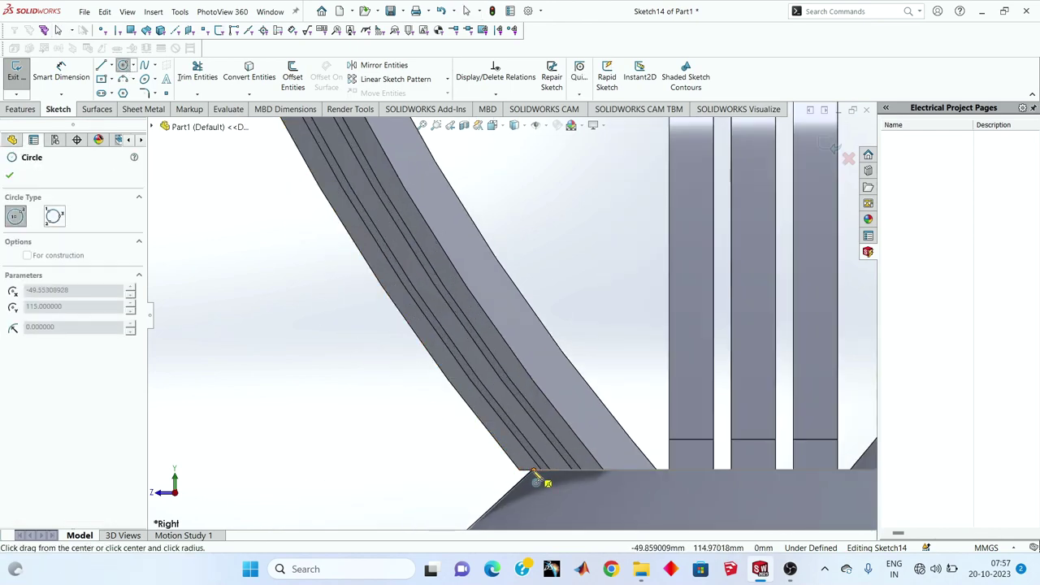
{"action": "left_click", "coordinate": [495, 471]}
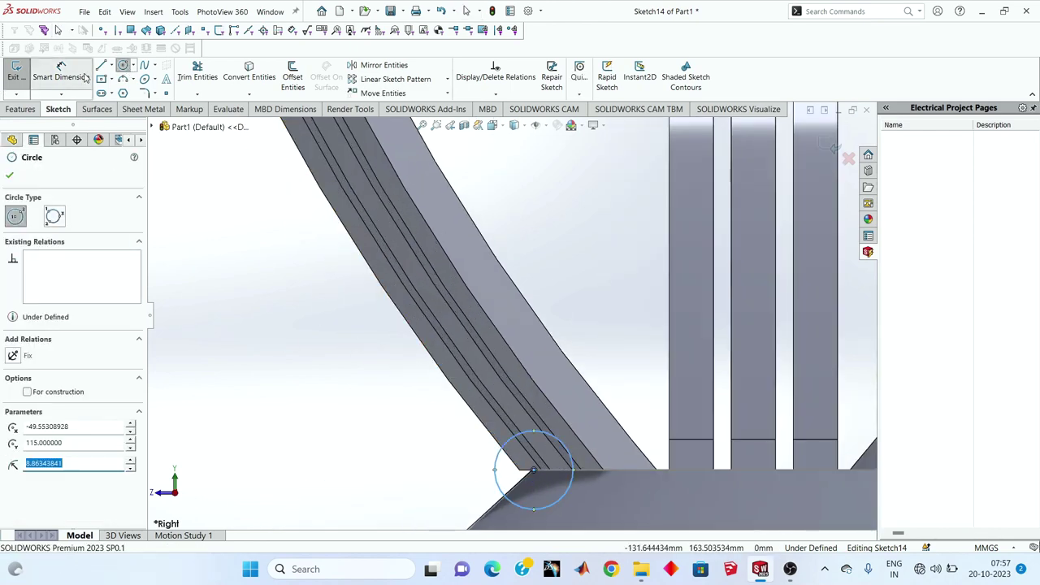
{"action": "key", "text": "Escape"}
- Dimension the circle to a 10 mm diameter and exit Sketch14
{"action": "left_click", "coordinate": [495, 476]}
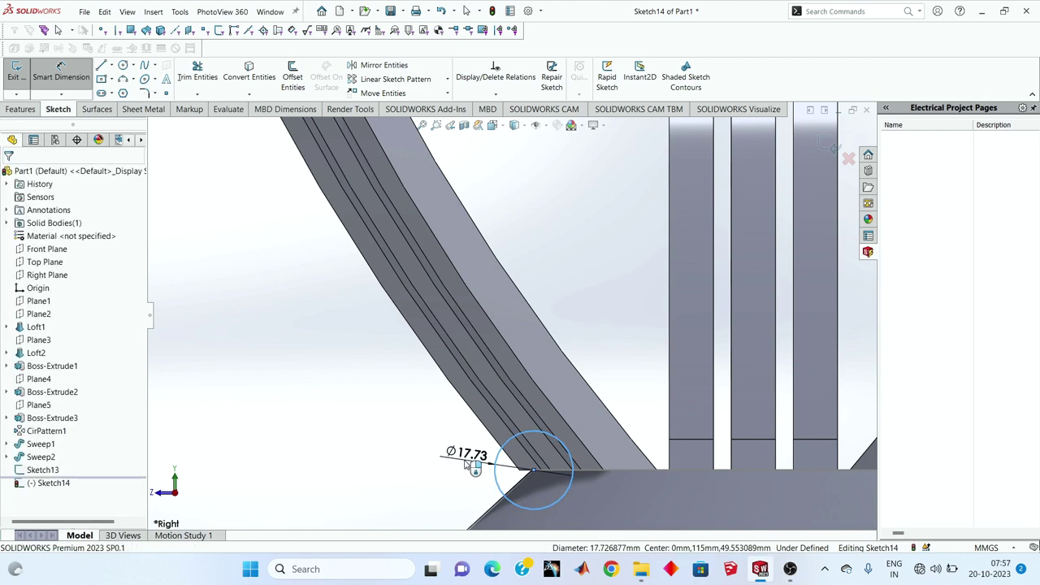
{"action": "left_click", "coordinate": [460, 459]}
{"action": "key", "text": "Return"}
{"action": "type", "text": "10"}
{"action": "key", "text": "Return"}
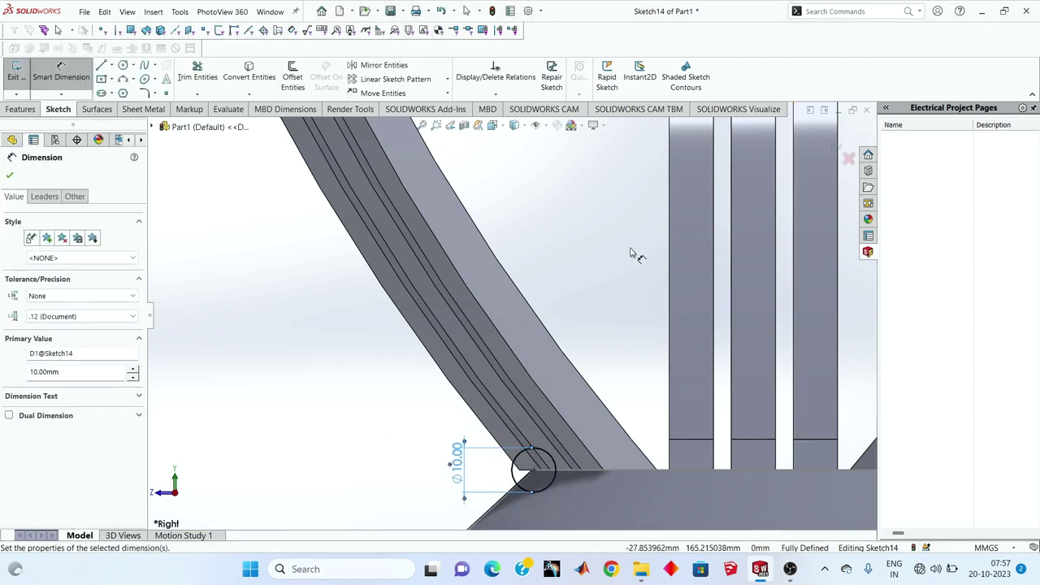
{"action": "key", "text": "Escape"}
{"action": "left_click", "coordinate": [827, 146]}
{"action": "scroll", "coordinate": [536, 382], "scroll_direction": "up", "scroll_amount": 3}
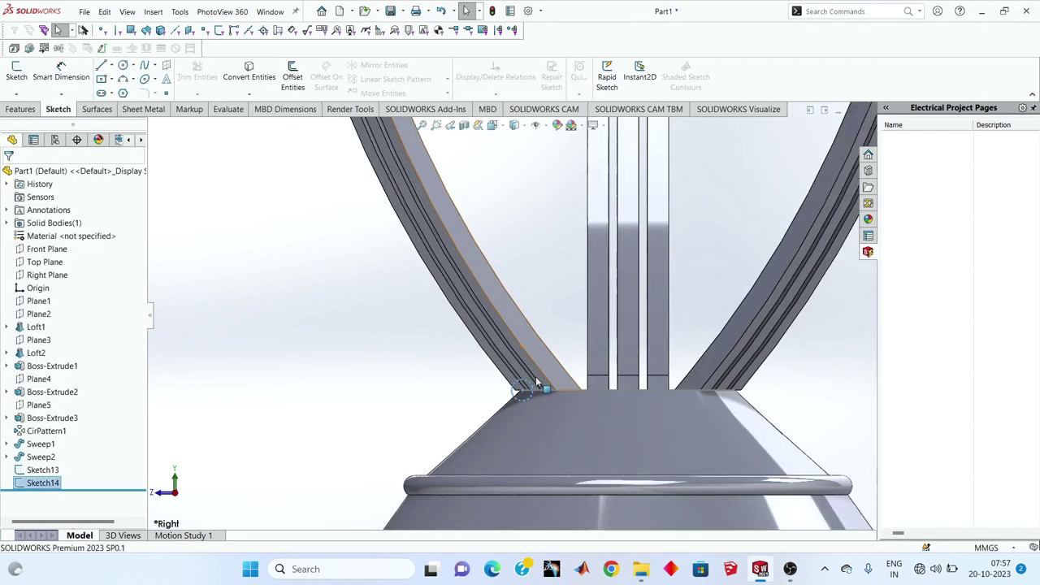
{"action": "scroll", "coordinate": [536, 382], "scroll_direction": "up", "scroll_amount": 2}
- Sweep the Sketch14 circle along the Sketch13 path to create Sweep3
{"action": "left_click", "coordinate": [20, 109]}
{"action": "left_click", "coordinate": [105, 65]}
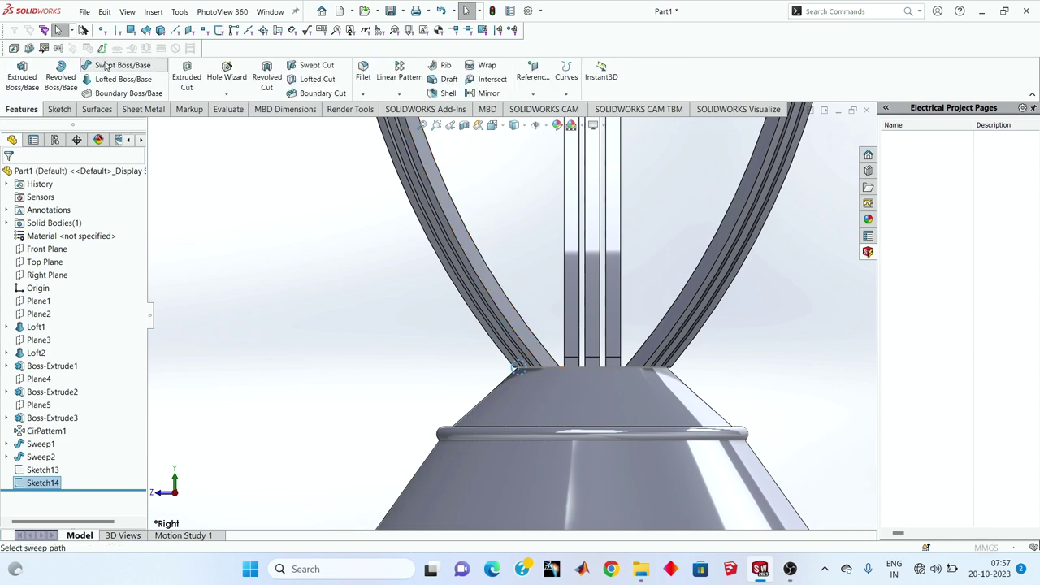
{"action": "scroll", "coordinate": [523, 369], "scroll_direction": "down", "scroll_amount": 3}
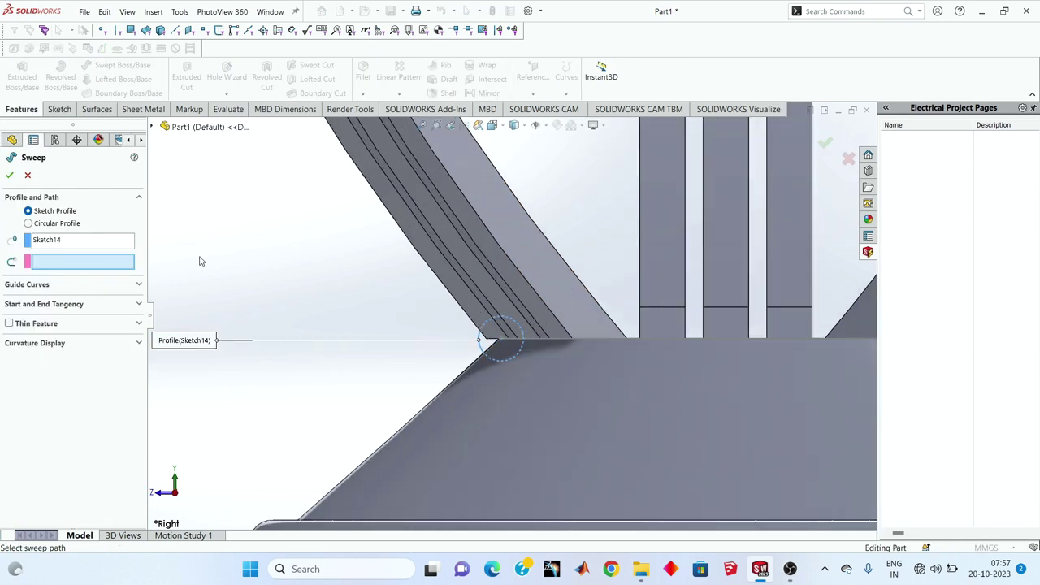
{"action": "left_click", "coordinate": [569, 342]}
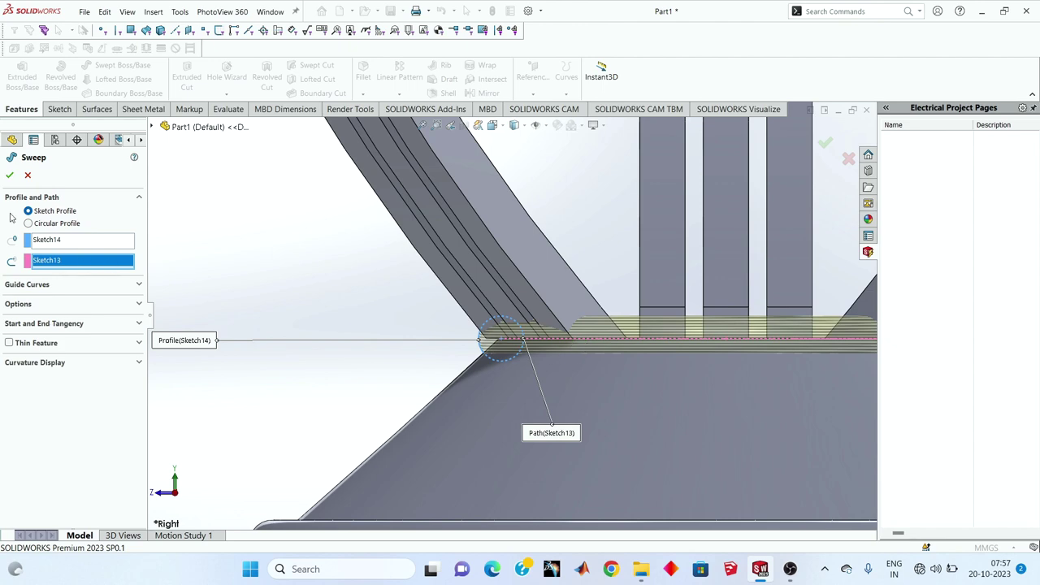
{"action": "left_click", "coordinate": [10, 175]}
- Orbit the model round to the hooks and select the left hook body
{"action": "scroll", "coordinate": [418, 260], "scroll_direction": "up", "scroll_amount": 3}
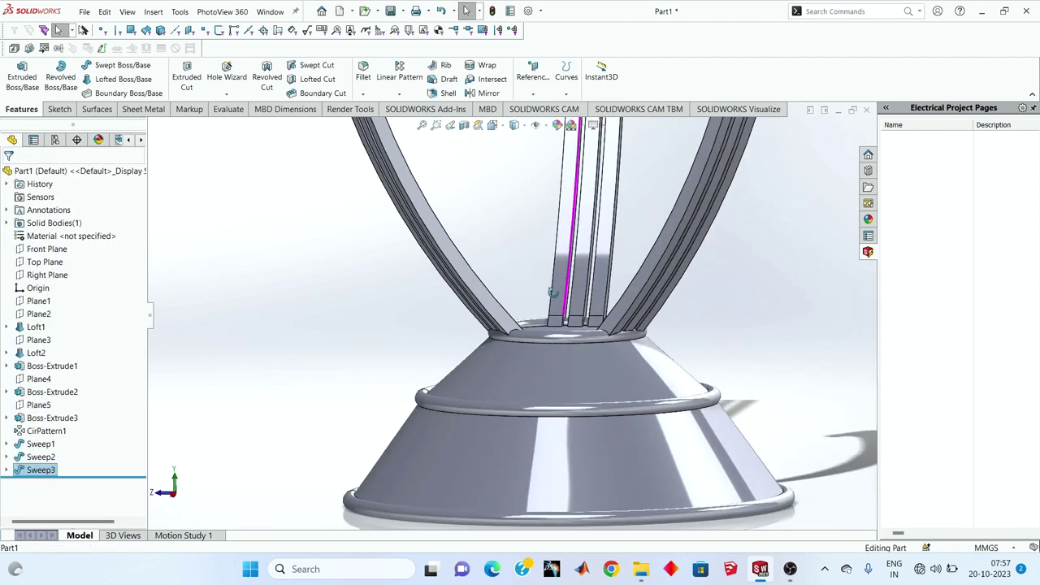
{"action": "mouse_move", "coordinate": [418, 260]}
{"action": "middle_mouse_down"}
{"action": "mouse_move", "coordinate": [549, 336]}
{"action": "mouse_move", "coordinate": [457, 279]}
{"action": "mouse_move", "coordinate": [460, 374]}
{"action": "mouse_move", "coordinate": [631, 323]}
{"action": "middle_mouse_up"}
{"action": "scroll", "coordinate": [549, 337], "scroll_direction": "up", "scroll_amount": 5}
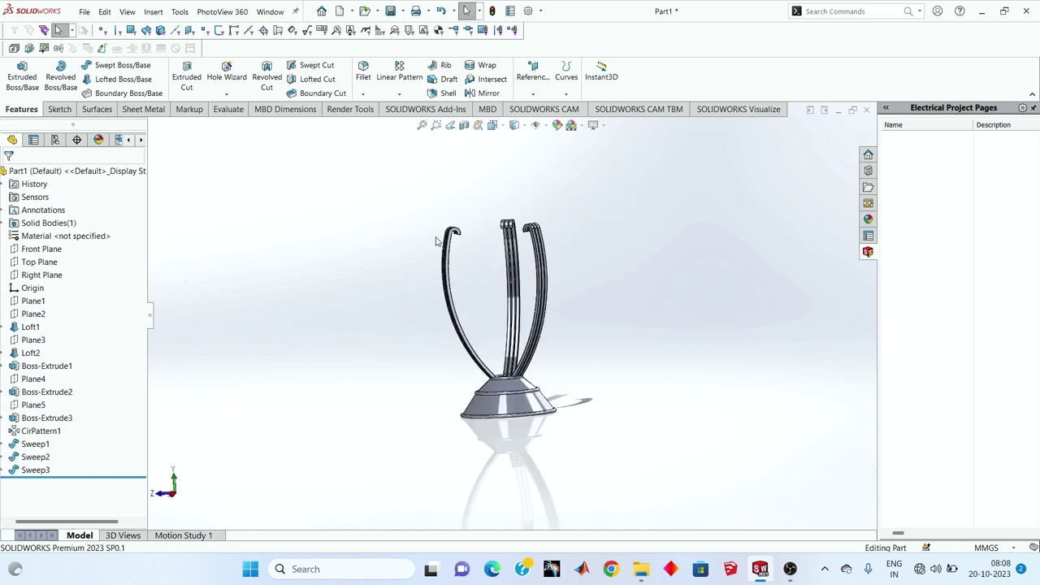
{"action": "scroll", "coordinate": [464, 243], "scroll_direction": "down", "scroll_amount": 5}
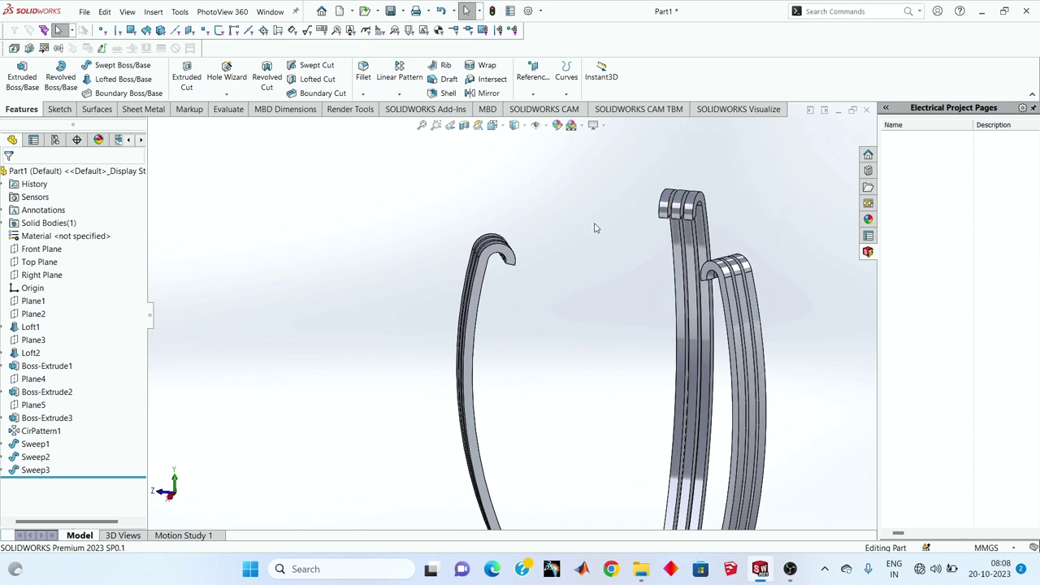
{"action": "middle_click_drag", "start_coordinate": [595, 229], "coordinate": [499, 262]}
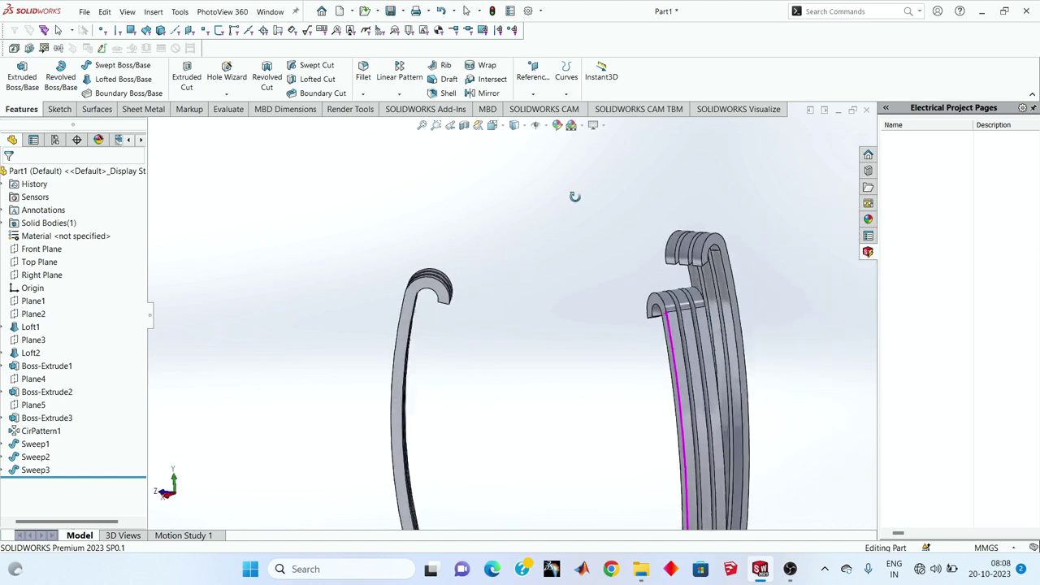
{"action": "scroll", "coordinate": [499, 263], "scroll_direction": "down", "scroll_amount": 2}
{"action": "left_click", "coordinate": [366, 325]}
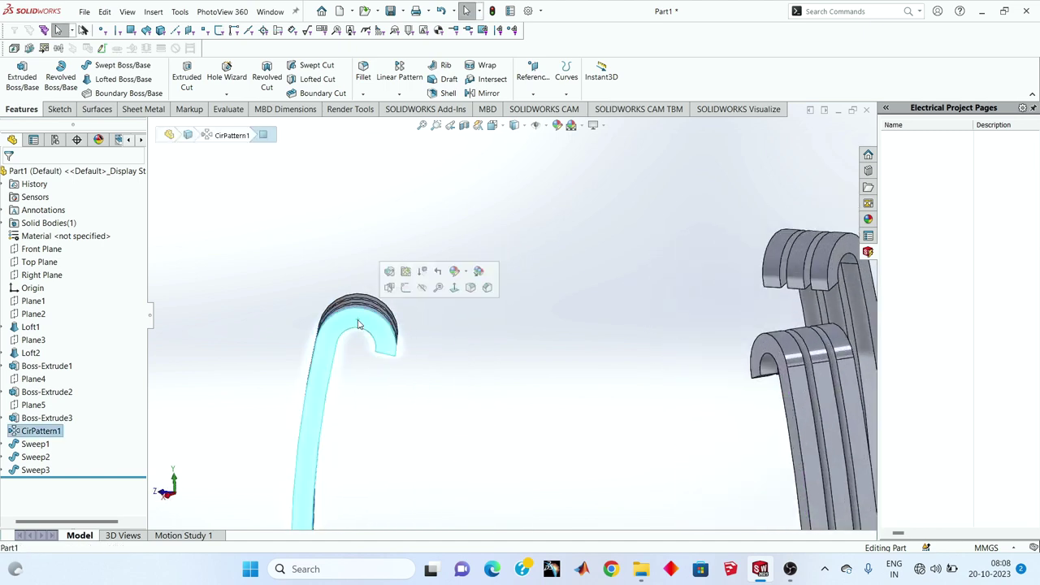
- Start Sketch17 on the hook face, viewed normal, and convert the hook's inner arc and left edge
{"action": "left_click", "coordinate": [58, 109]}
{"action": "left_click", "coordinate": [29, 75]}
{"action": "right_click", "coordinate": [50, 486]}
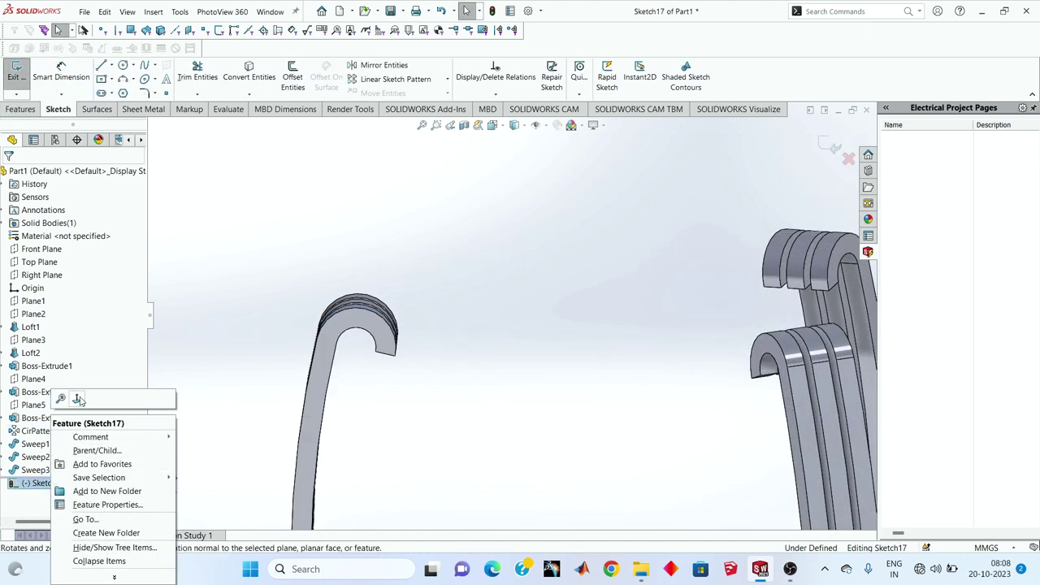
{"action": "left_click", "coordinate": [75, 398]}
{"action": "scroll", "coordinate": [379, 133], "scroll_direction": "down", "scroll_amount": 5}
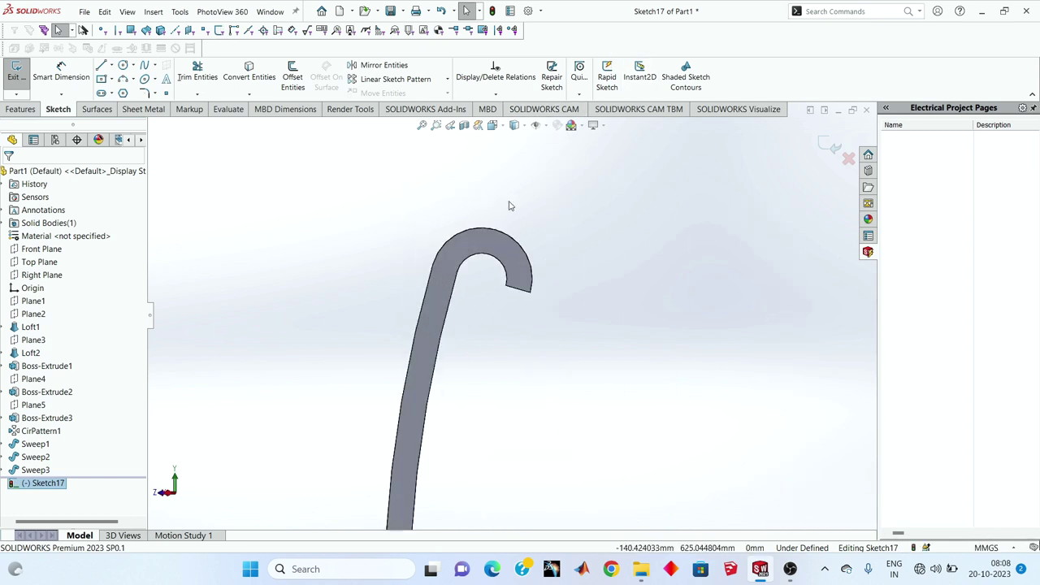
{"action": "left_click", "coordinate": [249, 76]}
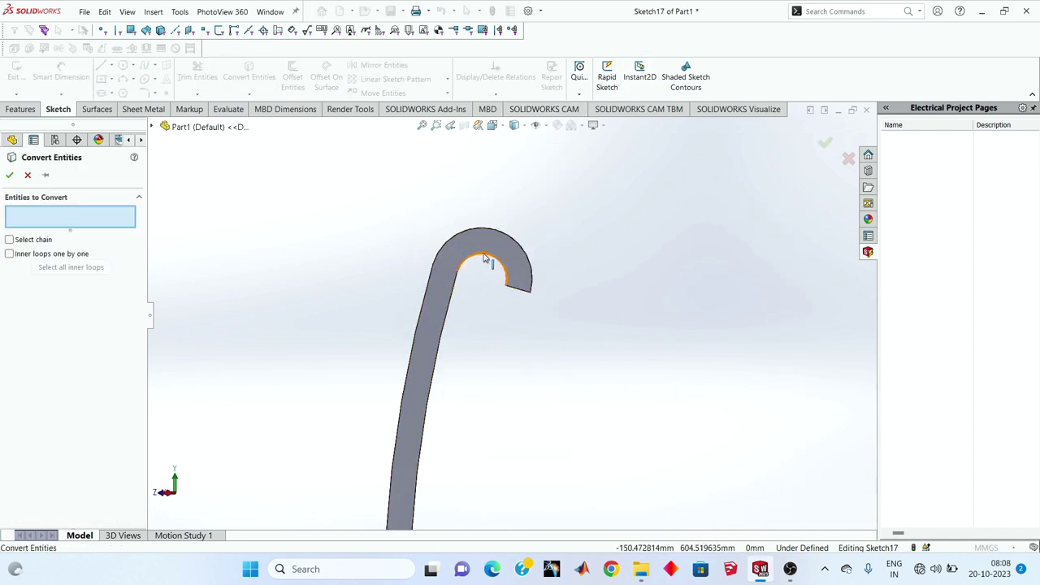
{"action": "left_click", "coordinate": [472, 277]}
{"action": "left_click", "coordinate": [452, 306]}
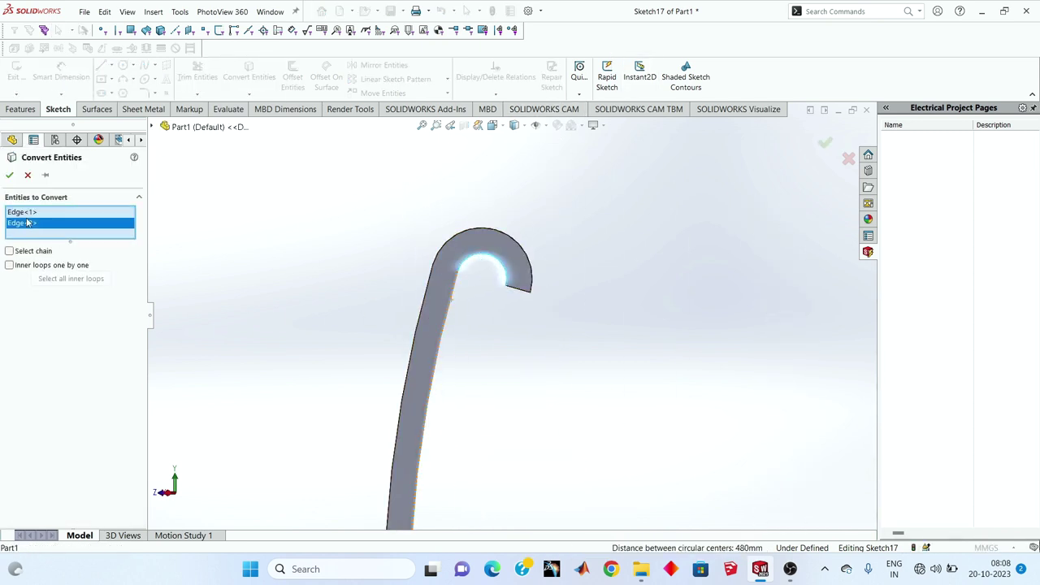
{"action": "left_click", "coordinate": [10, 176]}
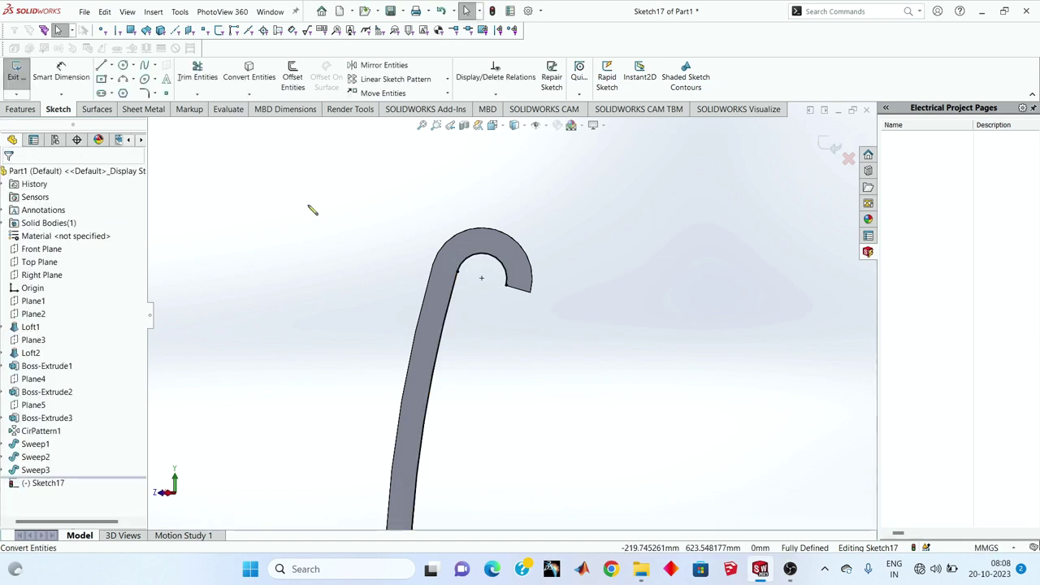
- Draw a centerline from the arc end down the shaft and dimension it at 44.38
{"action": "left_click", "coordinate": [111, 67]}
{"action": "left_click", "coordinate": [128, 92]}
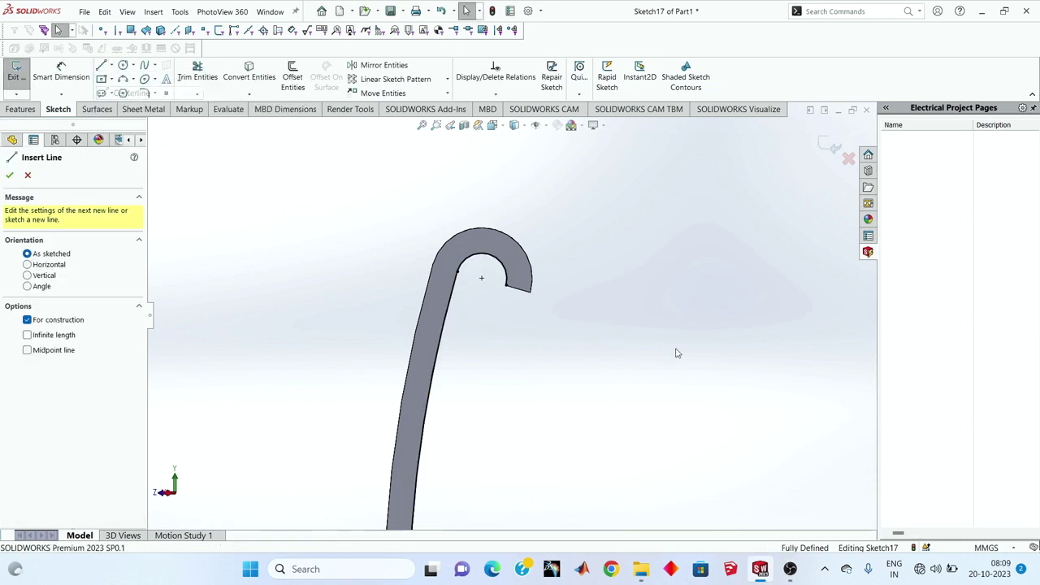
{"action": "left_click", "coordinate": [457, 271]}
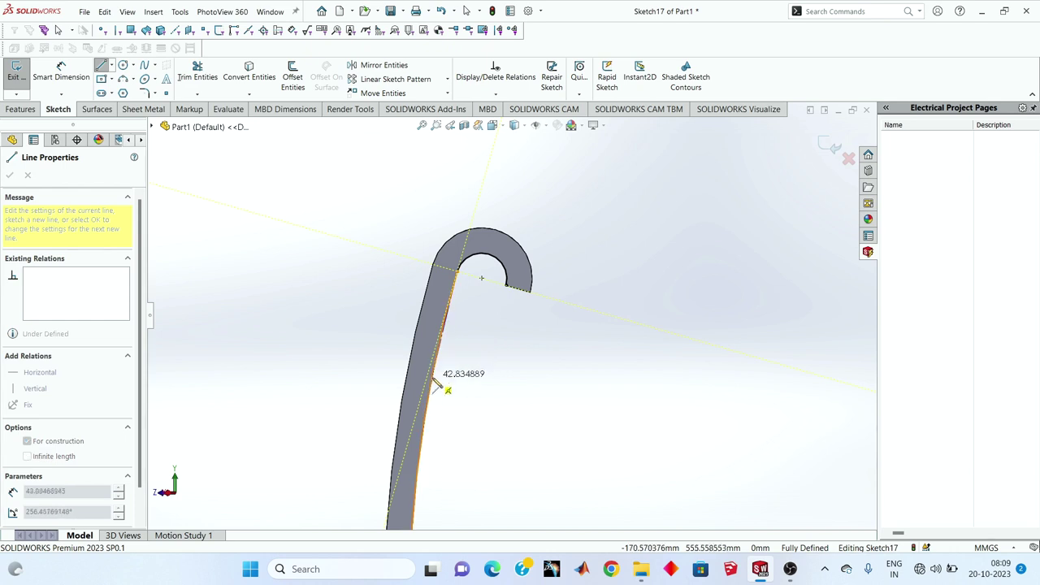
{"action": "left_click", "coordinate": [431, 380]}
{"action": "right_click", "coordinate": [501, 368]}
{"action": "left_click", "coordinate": [520, 370]}
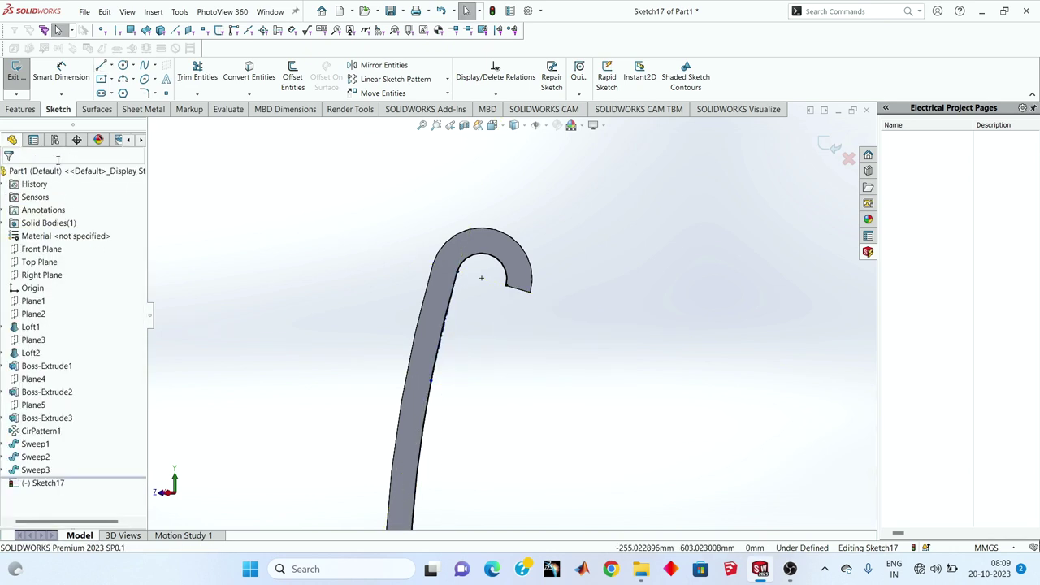
{"action": "left_click", "coordinate": [67, 86]}
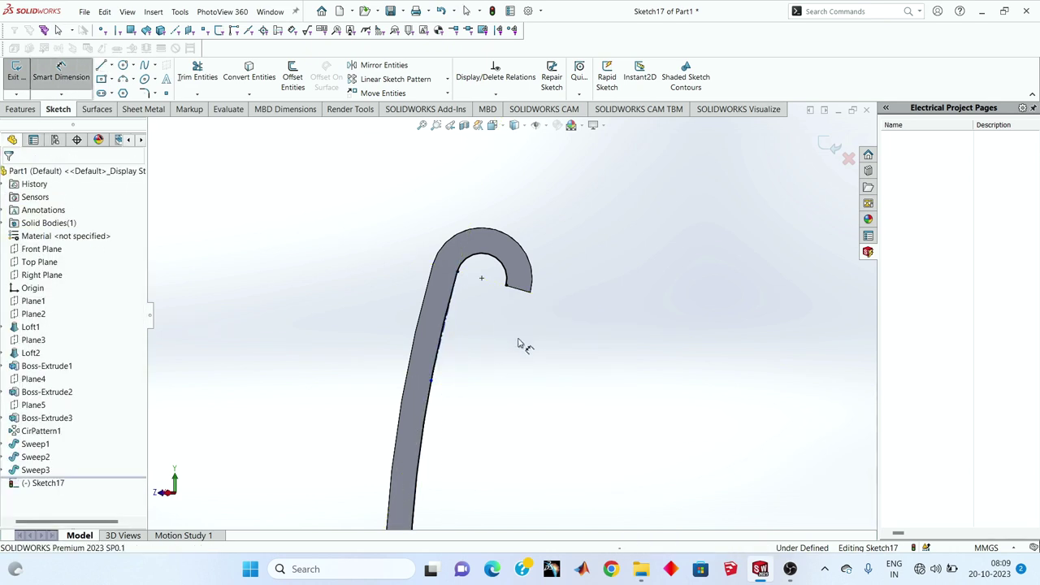
{"action": "left_click", "coordinate": [446, 341]}
{"action": "left_click", "coordinate": [455, 342]}
{"action": "key", "text": "Return"}
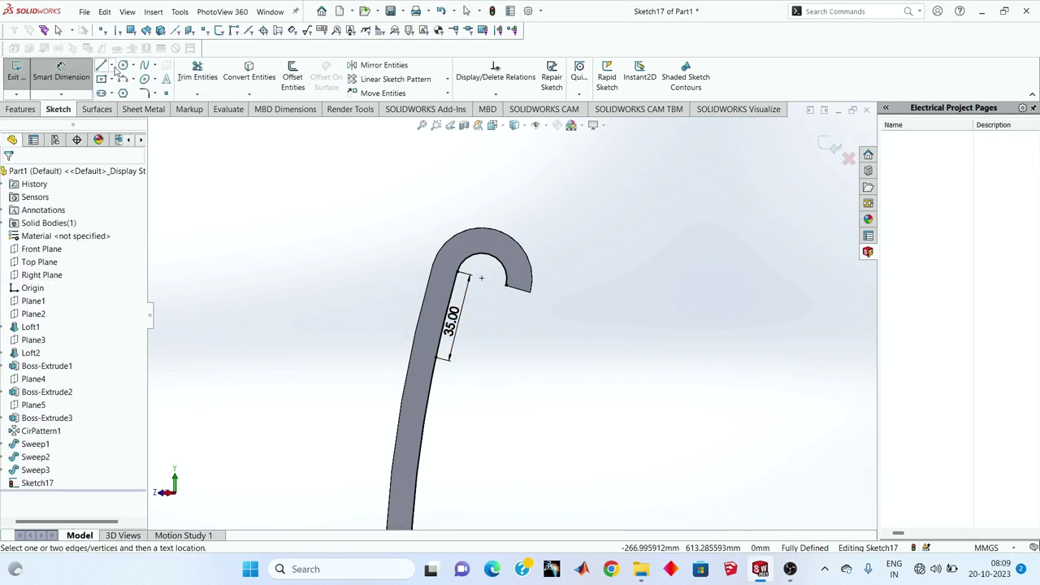
- Add a construction centerline running right from the 35.00 edge
{"action": "left_click", "coordinate": [113, 67]}
{"action": "left_click", "coordinate": [136, 93]}
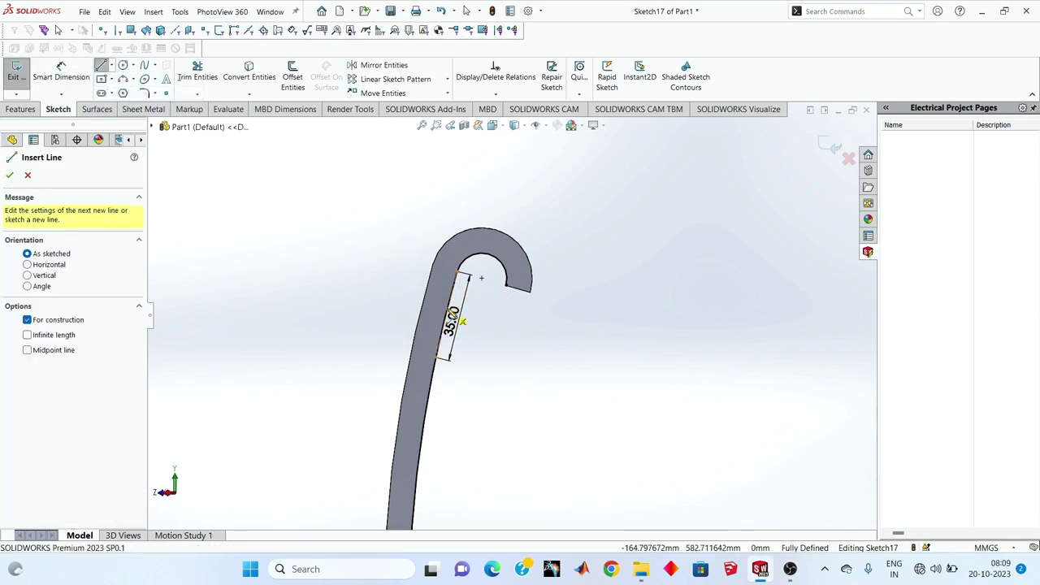
{"action": "left_click", "coordinate": [452, 316]}
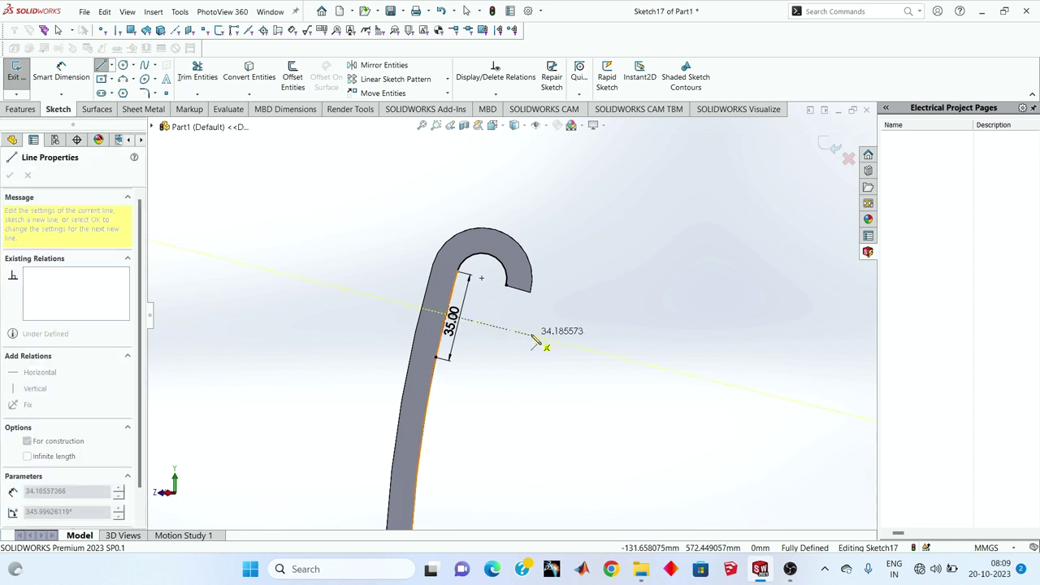
{"action": "left_click", "coordinate": [543, 337]}
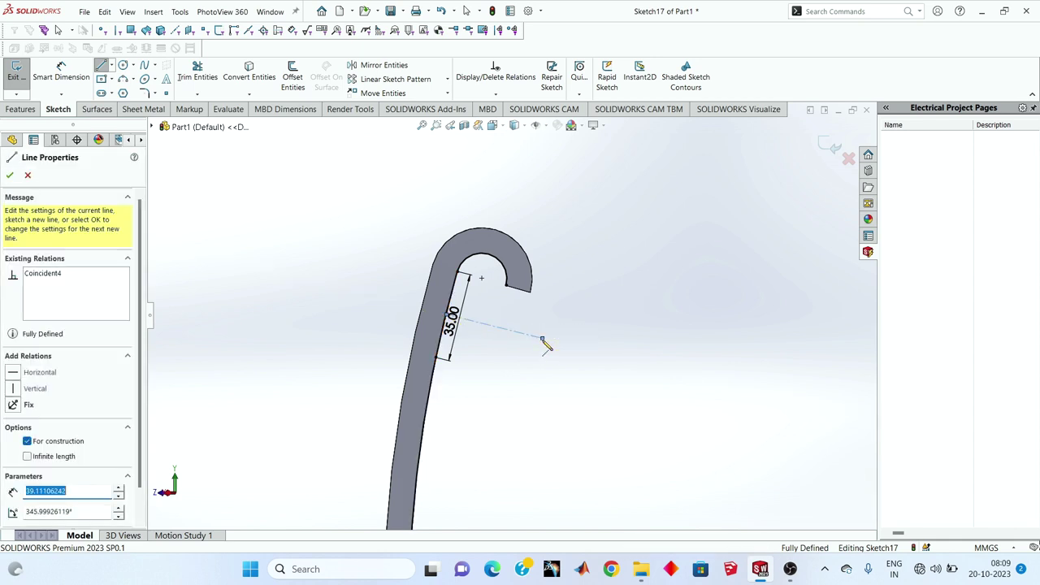
{"action": "right_click", "coordinate": [558, 284]}
{"action": "left_click", "coordinate": [600, 297]}
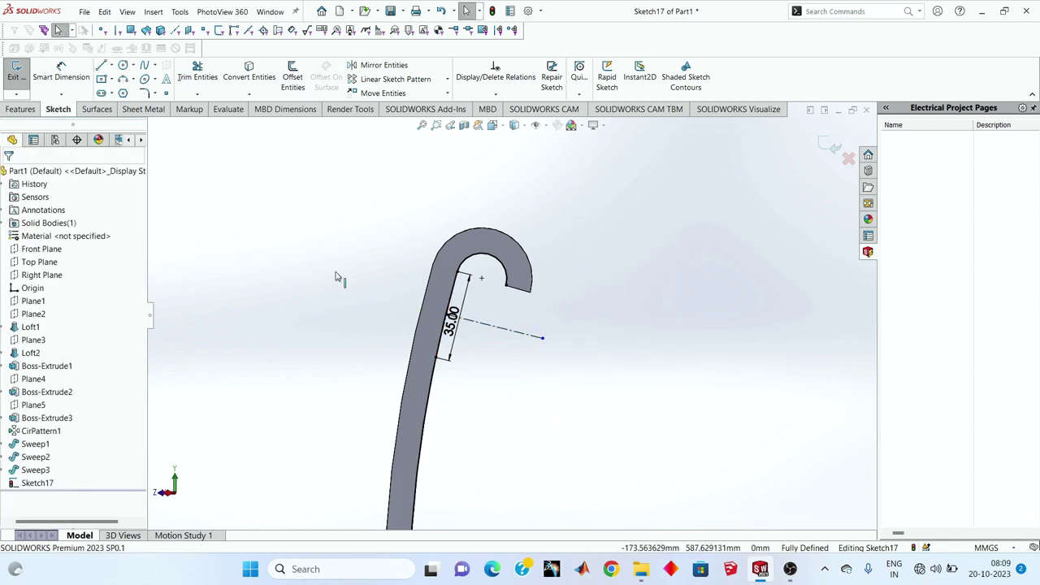
- Mirror the upper arc across the centerline to form the lower arc
{"action": "left_click", "coordinate": [376, 66]}
{"action": "left_click", "coordinate": [488, 260]}
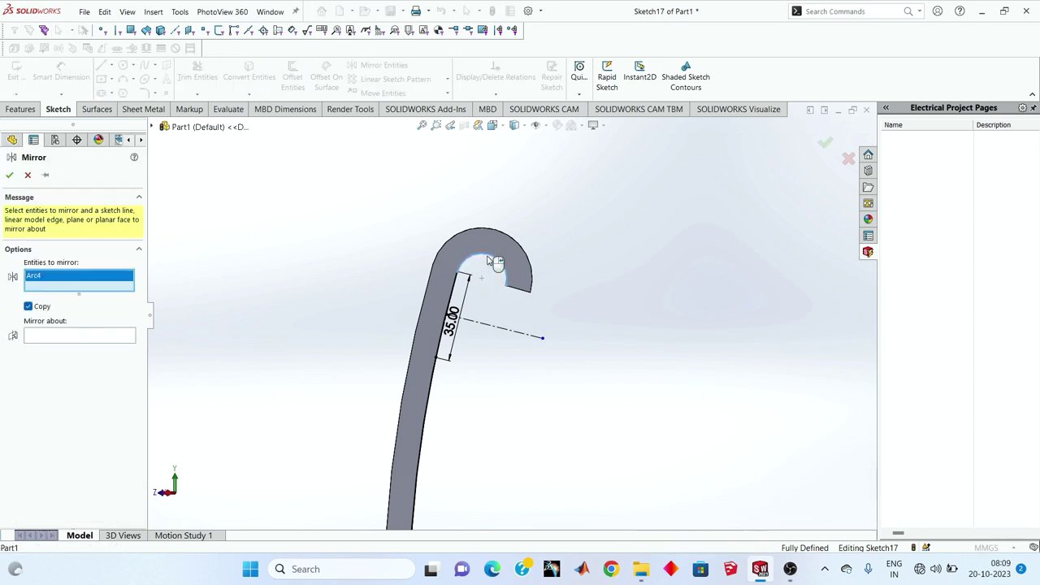
{"action": "left_click", "coordinate": [37, 335]}
{"action": "left_click", "coordinate": [483, 330]}
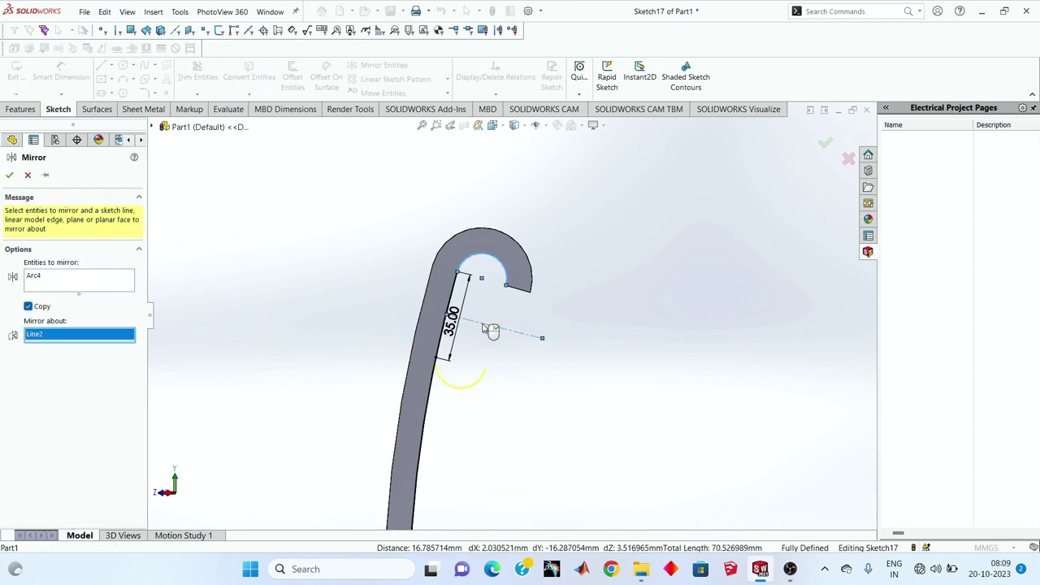
{"action": "left_click", "coordinate": [9, 176]}
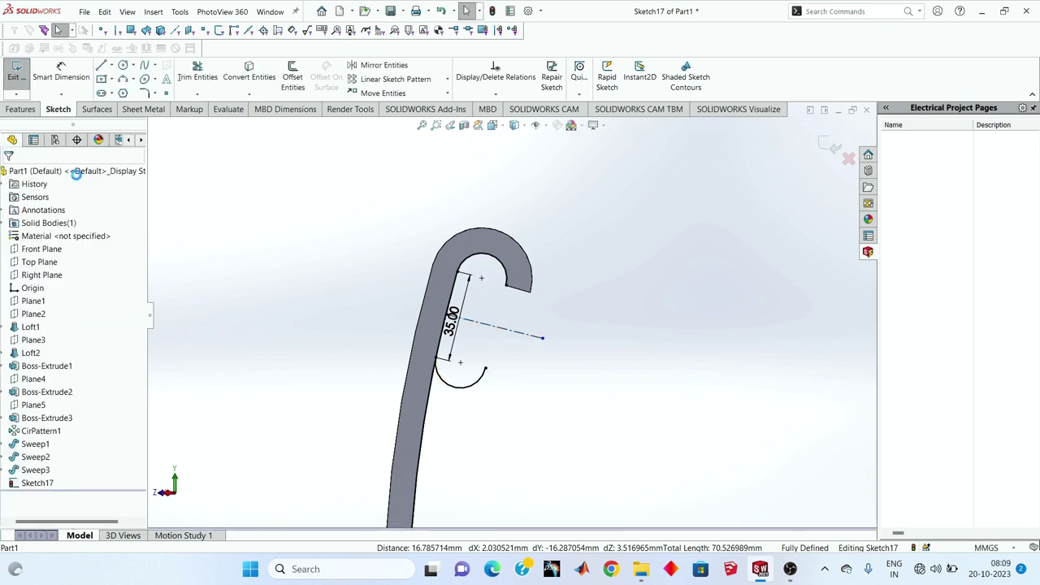
- Draw a straight line joining the upper and lower arc ends
{"action": "left_click", "coordinate": [102, 65]}
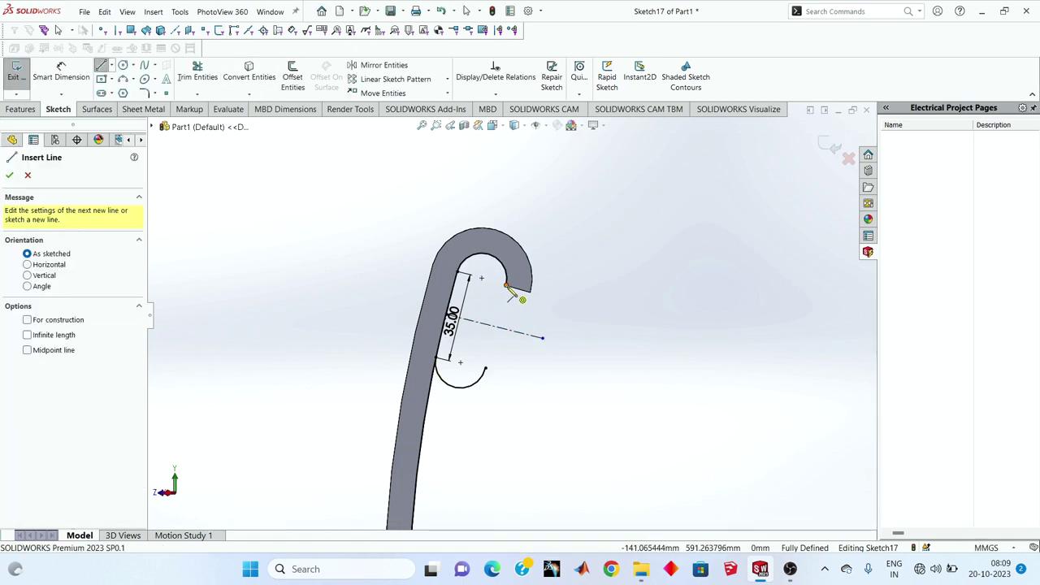
{"action": "left_click_drag", "start_coordinate": [505, 287], "coordinate": [485, 368]}
{"action": "right_click", "coordinate": [606, 236]}
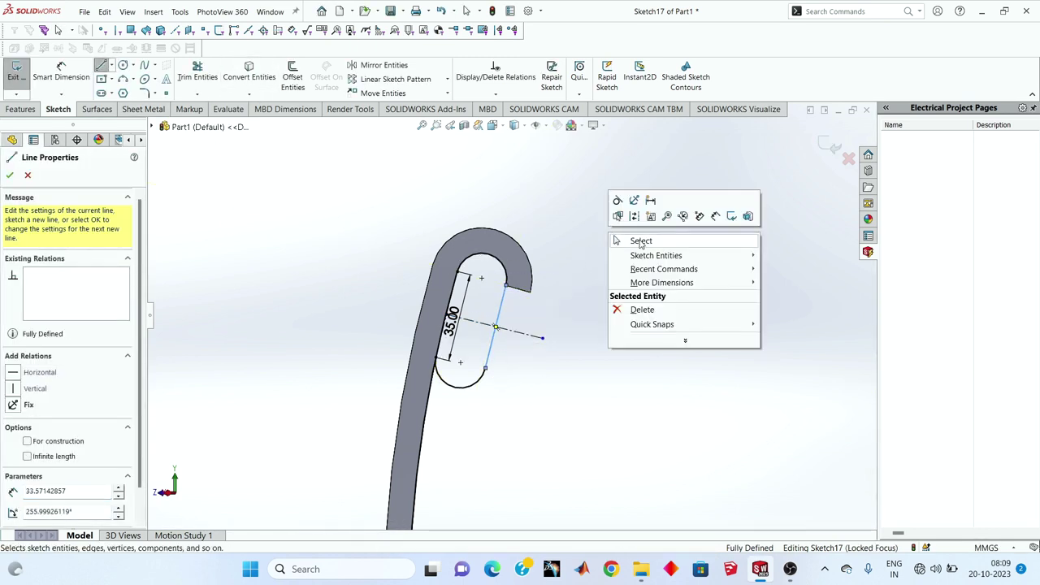
{"action": "left_click", "coordinate": [641, 241]}
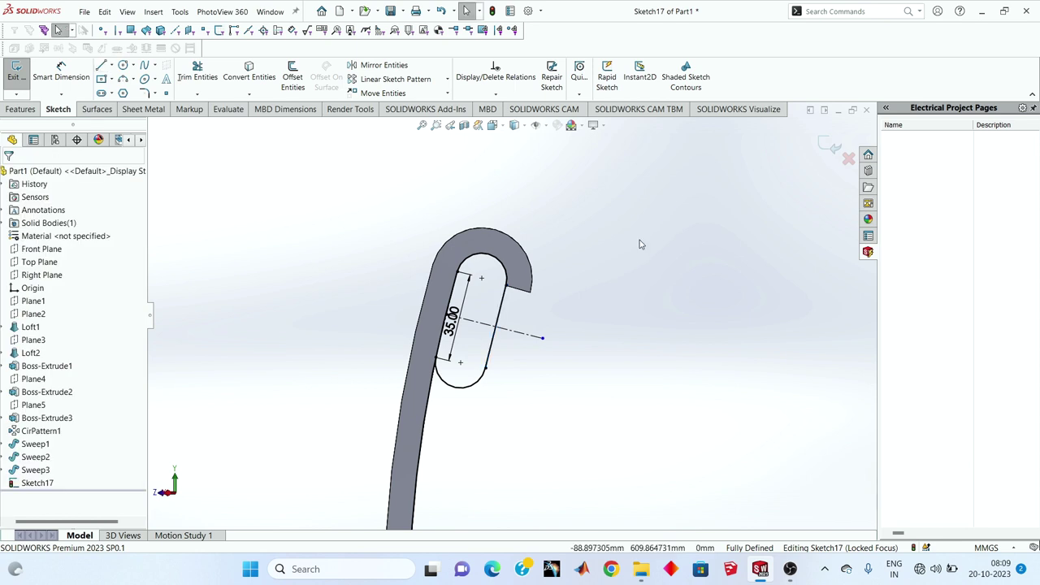
- Trim the leftover segments from the slot outline and exit Sketch17
{"action": "left_click", "coordinate": [197, 76]}
{"action": "left_click_drag", "start_coordinate": [528, 443], "coordinate": [351, 373]}
{"action": "mouse_move", "coordinate": [546, 304]}
{"action": "middle_mouse_down"}
{"action": "mouse_move", "coordinate": [569, 348]}
{"action": "mouse_move", "coordinate": [488, 290]}
{"action": "mouse_move", "coordinate": [514, 265]}
{"action": "mouse_move", "coordinate": [595, 233]}
{"action": "middle_mouse_up"}
{"action": "left_click", "coordinate": [841, 153]}
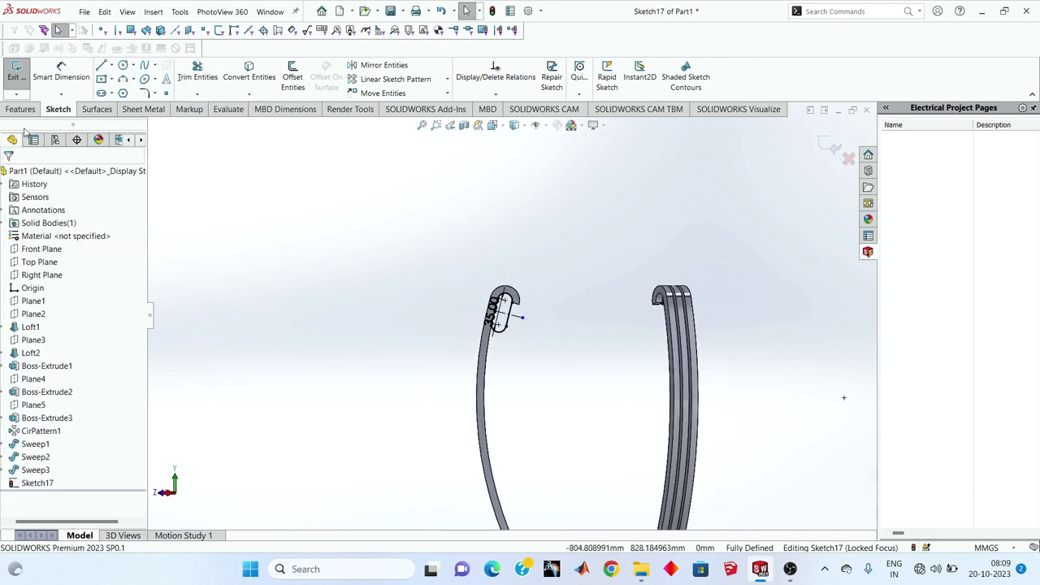
{"action": "left_click", "coordinate": [823, 148]}
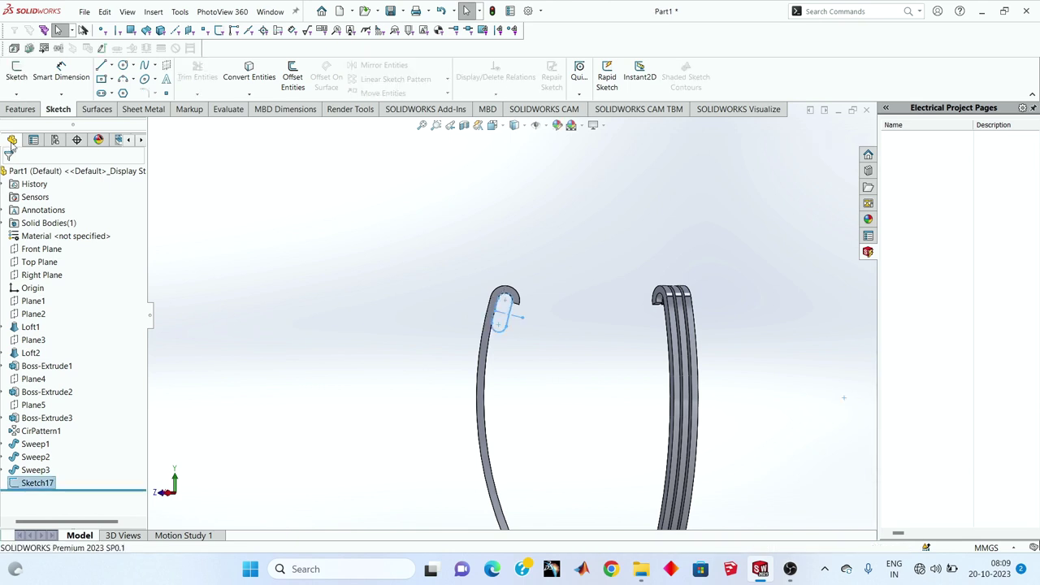
- Create Plane7 offset 461.97 mm from the base's central top face
{"action": "left_click", "coordinate": [13, 110]}
{"action": "scroll", "coordinate": [158, 220], "scroll_direction": "up", "scroll_amount": 2}
{"action": "middle_click_drag", "start_coordinate": [393, 320], "coordinate": [575, 430]}
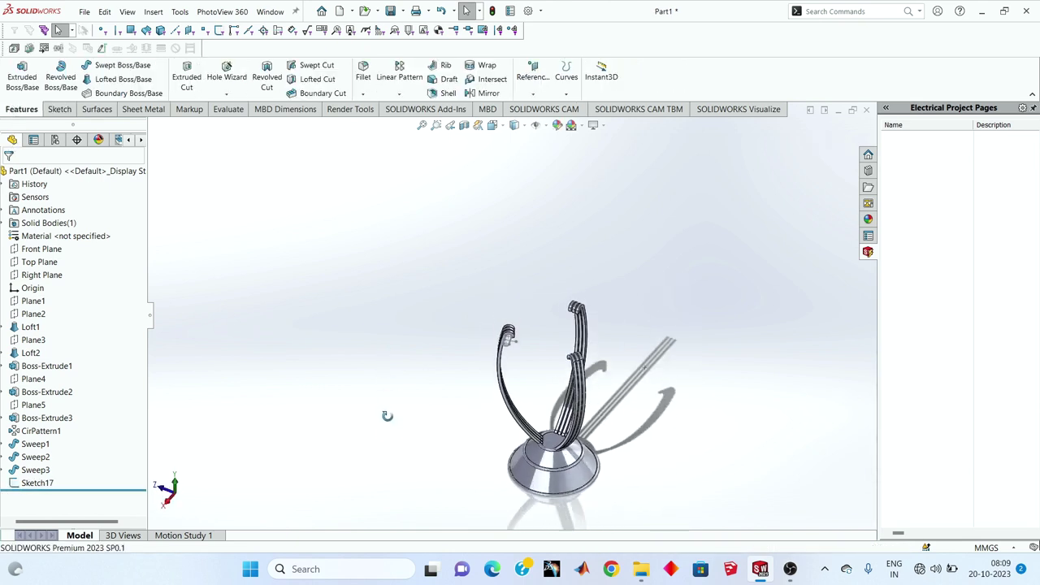
{"action": "left_click", "coordinate": [514, 414]}
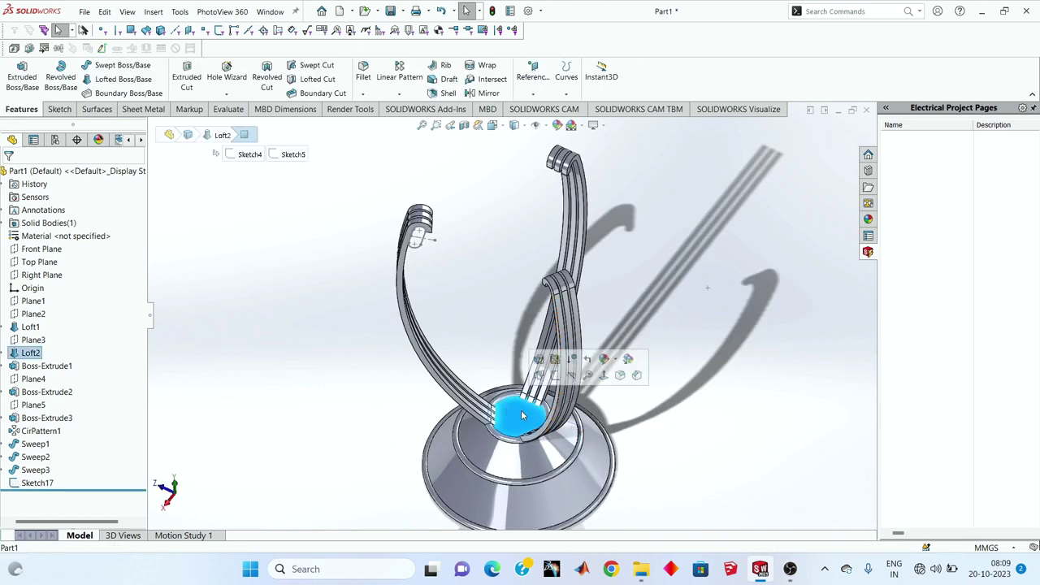
{"action": "left_click", "coordinate": [534, 93]}
{"action": "left_click", "coordinate": [543, 108]}
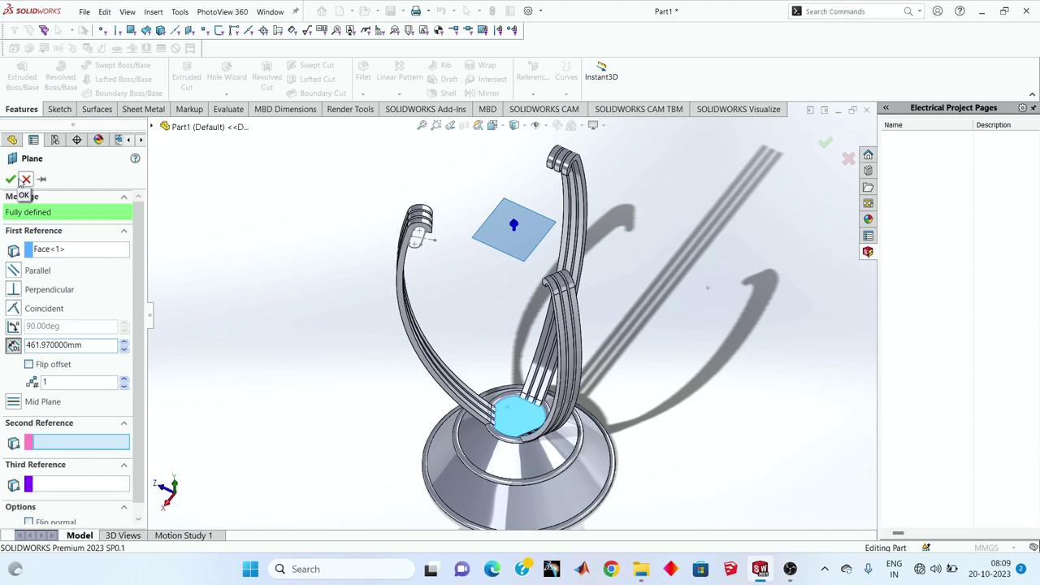
{"action": "left_click", "coordinate": [10, 179]}
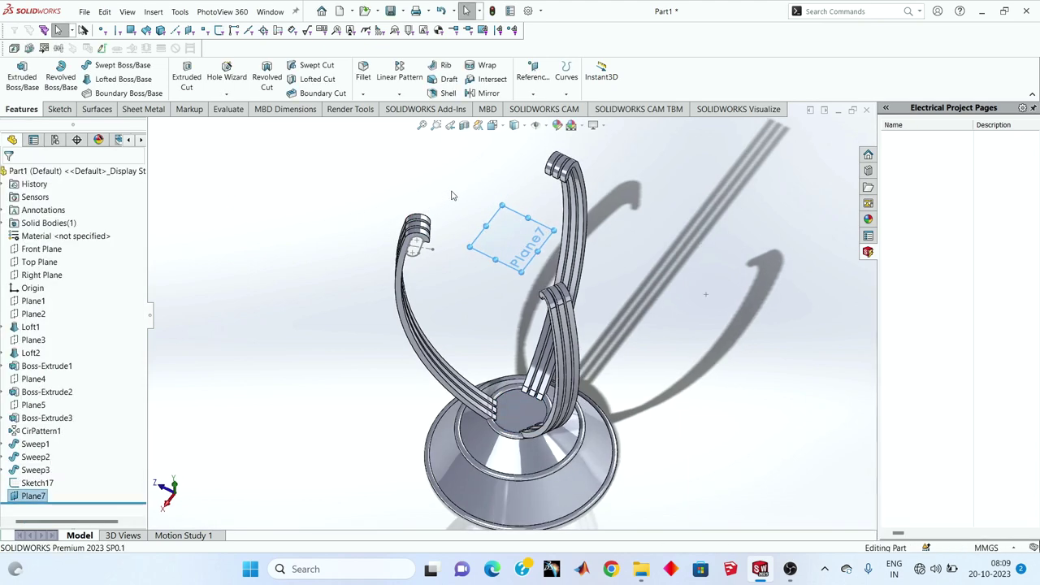
{"action": "scroll", "coordinate": [451, 195], "scroll_direction": "down", "scroll_amount": 3}
- Start Sketch18 on Plane7, viewed normal to the plane
{"action": "left_click", "coordinate": [521, 281]}
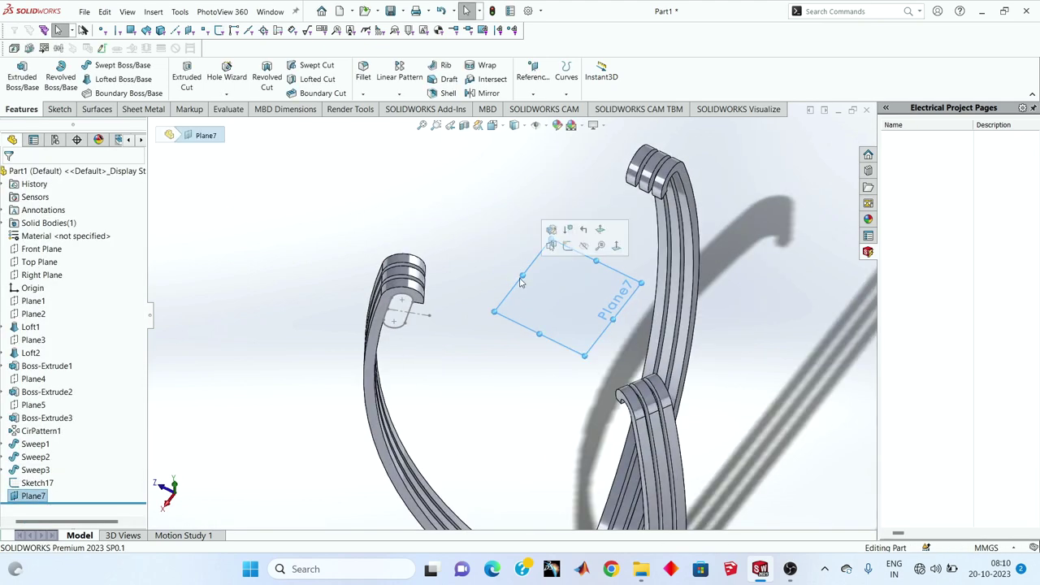
{"action": "left_click", "coordinate": [59, 109]}
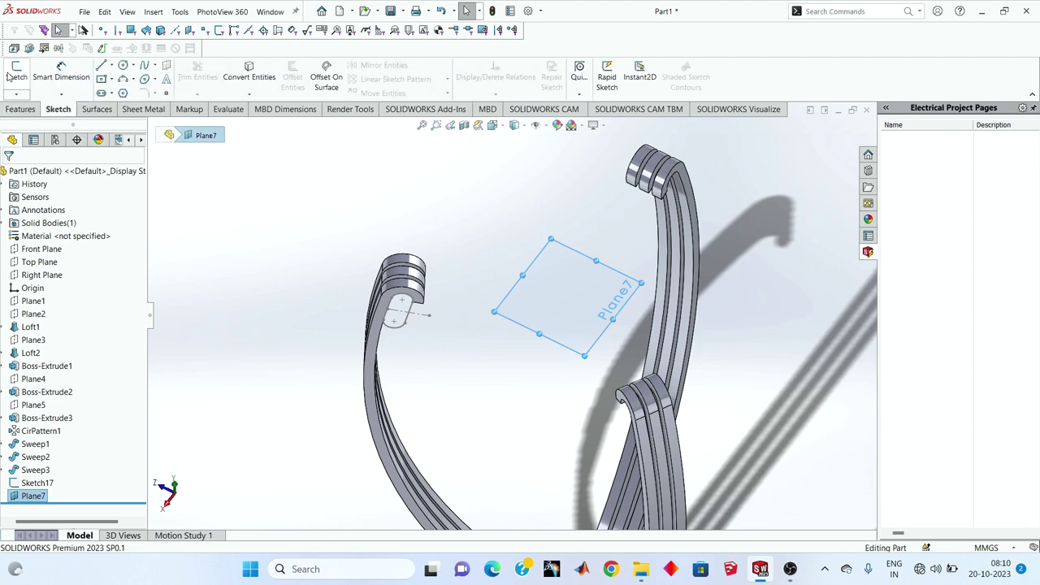
{"action": "left_click", "coordinate": [16, 73]}
{"action": "right_click", "coordinate": [29, 516]}
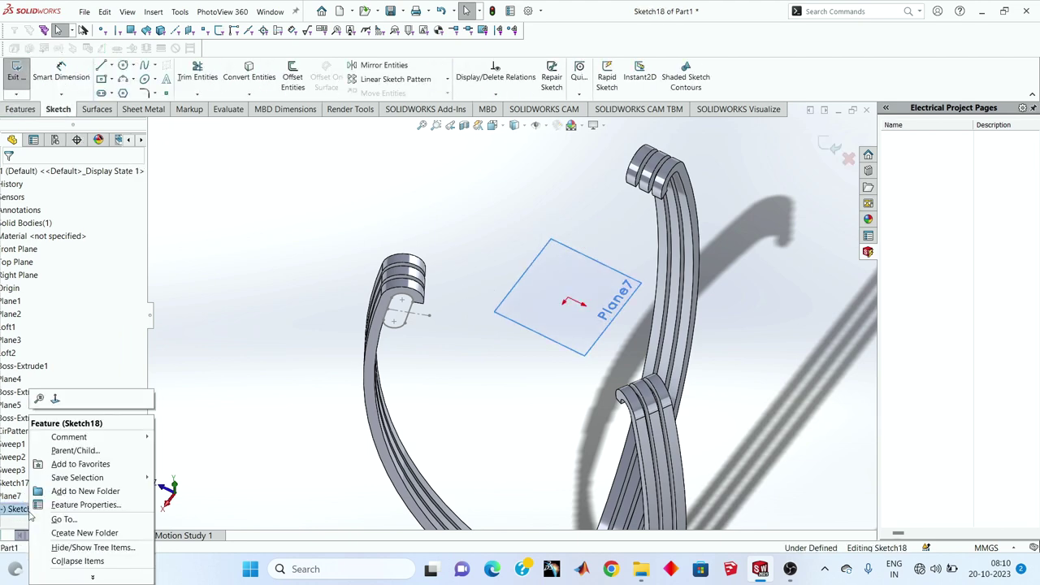
{"action": "left_click", "coordinate": [59, 404]}
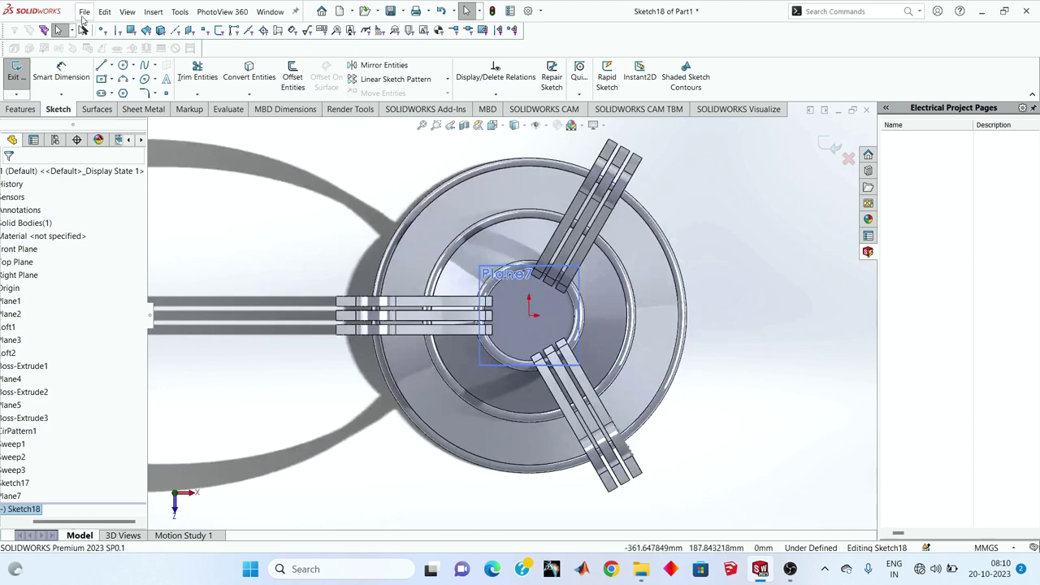
- Draw a circle centred on the origin and orbit to compare it with the bands
{"action": "left_click", "coordinate": [124, 67]}
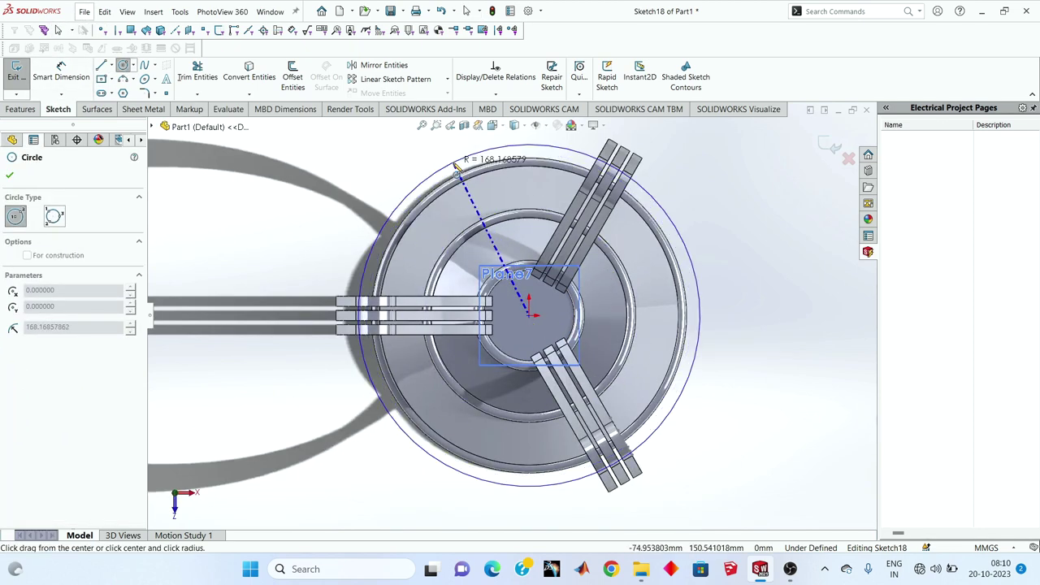
{"action": "left_click", "coordinate": [456, 167]}
{"action": "key", "text": "ctrl+7"}
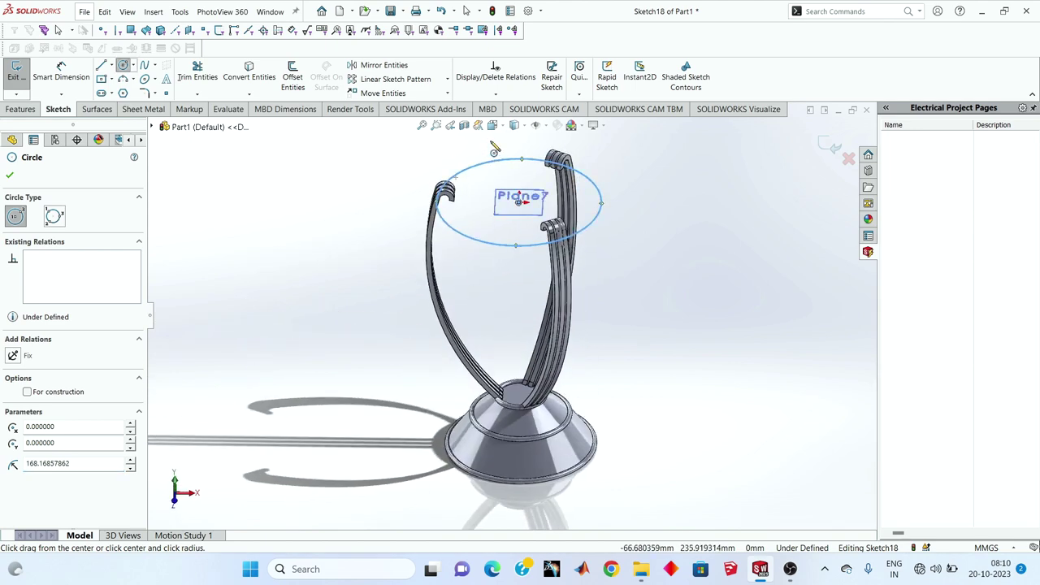
{"action": "scroll", "coordinate": [488, 159], "scroll_direction": "down", "scroll_amount": 3}
{"action": "middle_click_drag", "start_coordinate": [460, 259], "coordinate": [708, 196]}
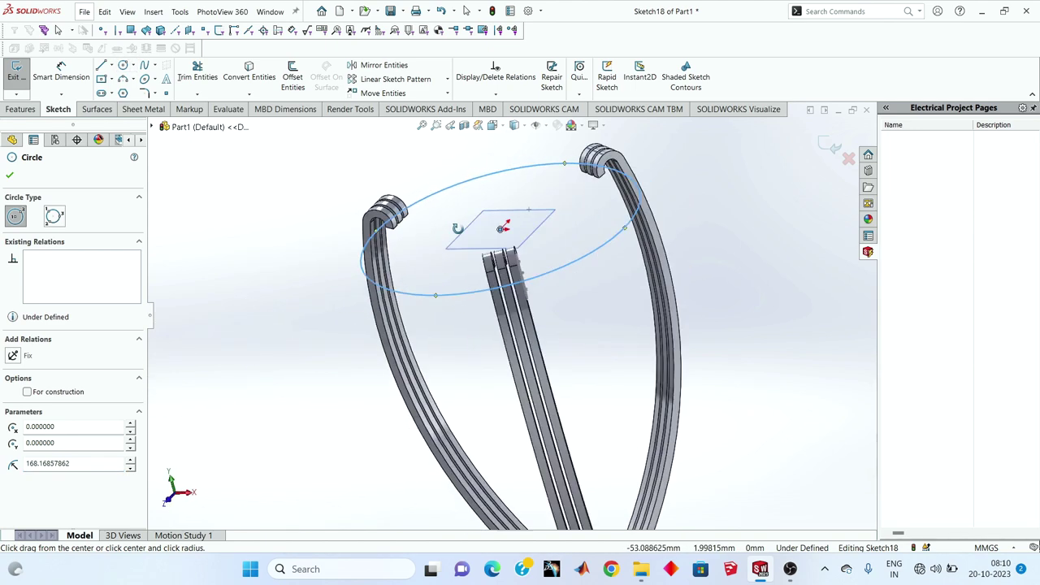
- Dimension the circle to 310 mm diameter and exit Sketch18
{"action": "left_click", "coordinate": [76, 74]}
{"action": "scroll", "coordinate": [402, 355], "scroll_direction": "down", "scroll_amount": 2}
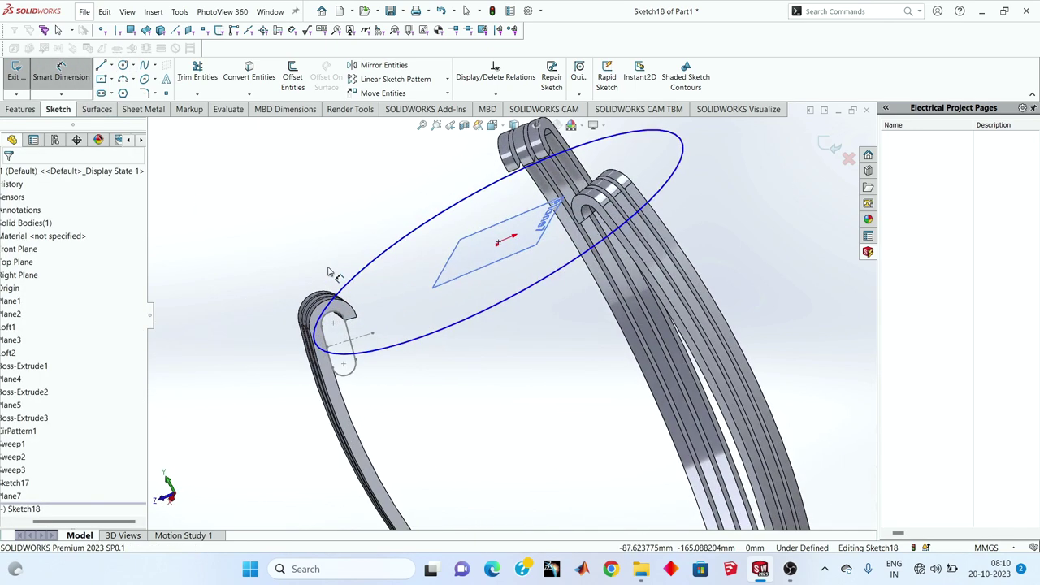
{"action": "scroll", "coordinate": [402, 355], "scroll_direction": "down", "scroll_amount": 2}
{"action": "left_click", "coordinate": [406, 353]}
{"action": "left_click", "coordinate": [423, 369]}
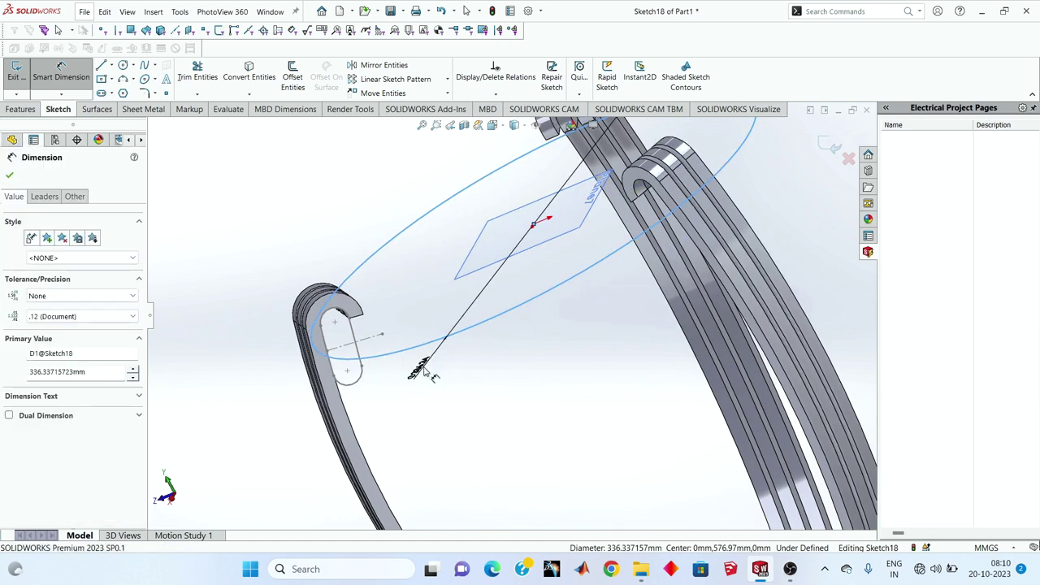
{"action": "type", "text": "310"}
{"action": "key", "text": "Return"}
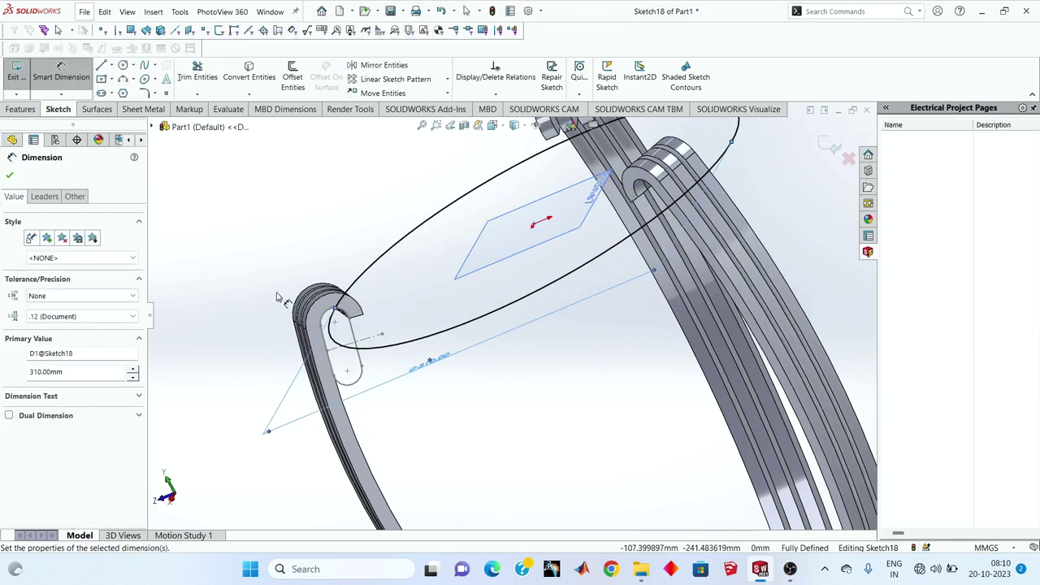
{"action": "mouse_move", "coordinate": [423, 370]}
{"action": "middle_mouse_down"}
{"action": "mouse_move", "coordinate": [291, 323]}
{"action": "mouse_move", "coordinate": [341, 325]}
{"action": "middle_mouse_up"}
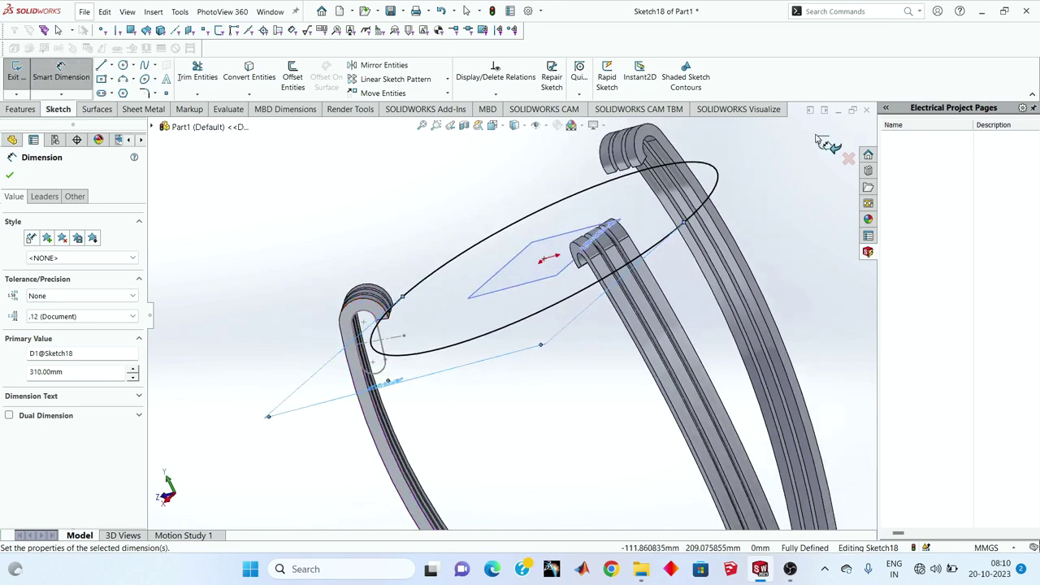
{"action": "left_click", "coordinate": [829, 146]}
{"action": "mouse_move", "coordinate": [815, 141]}
{"action": "middle_mouse_down"}
{"action": "mouse_move", "coordinate": [462, 309]}
{"action": "mouse_move", "coordinate": [443, 297]}
{"action": "middle_mouse_up"}
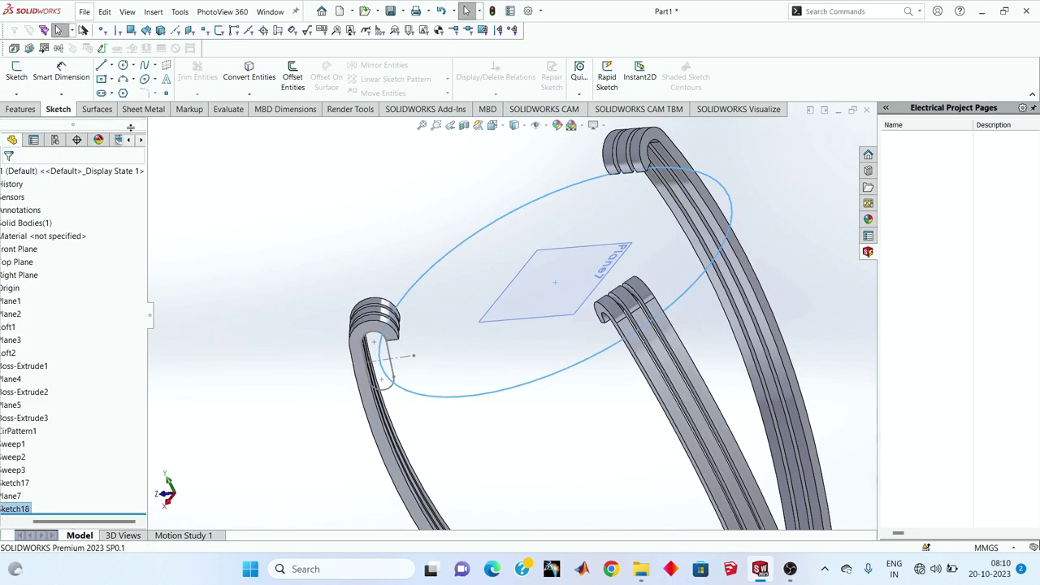
- Sweep the Sketch17 slot profile along the Sketch18 circle as a 0.01 thin feature
{"action": "left_click", "coordinate": [33, 111]}
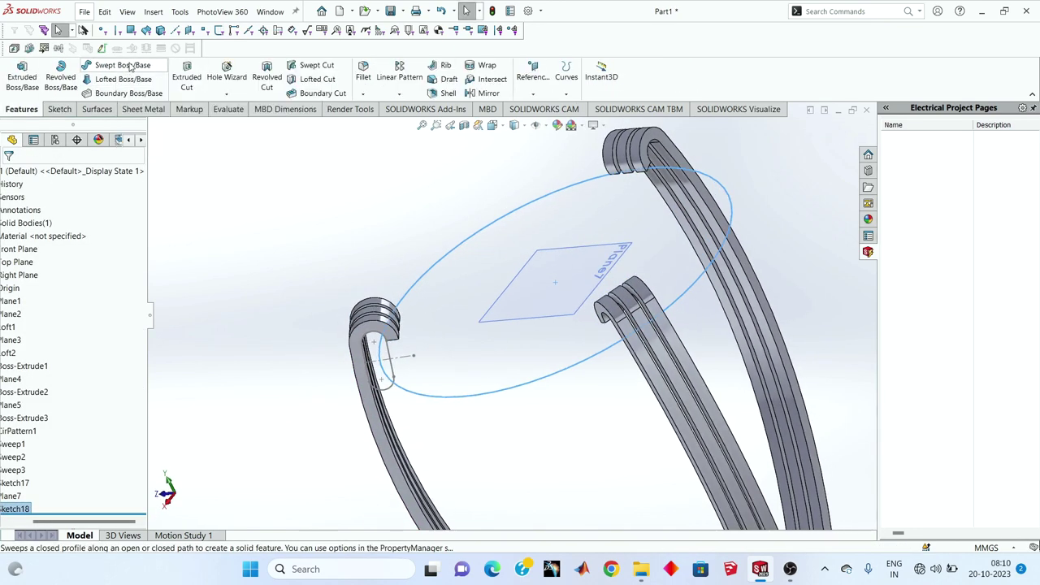
{"action": "left_click", "coordinate": [123, 66]}
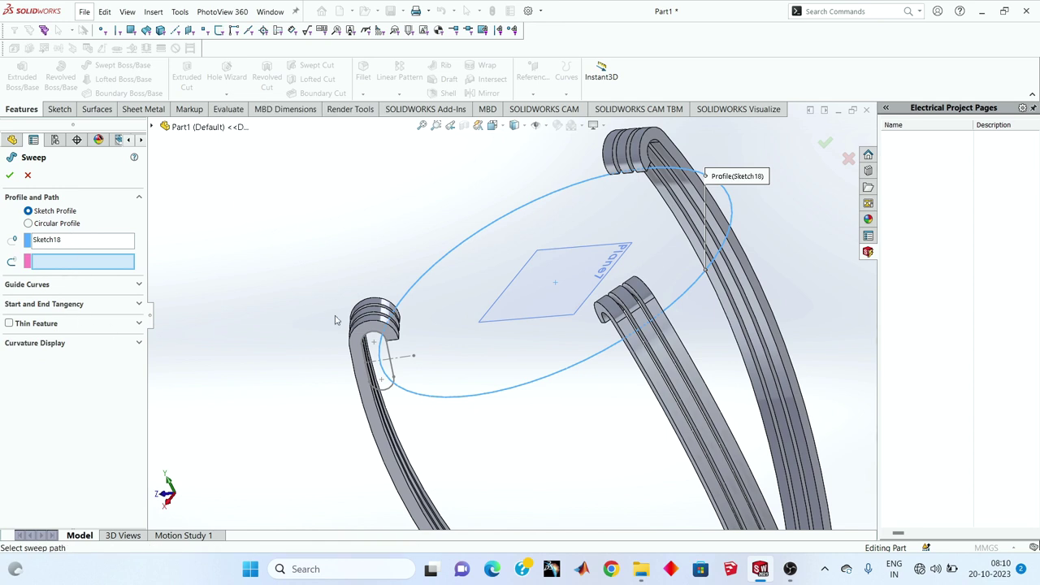
{"action": "left_click", "coordinate": [89, 240]}
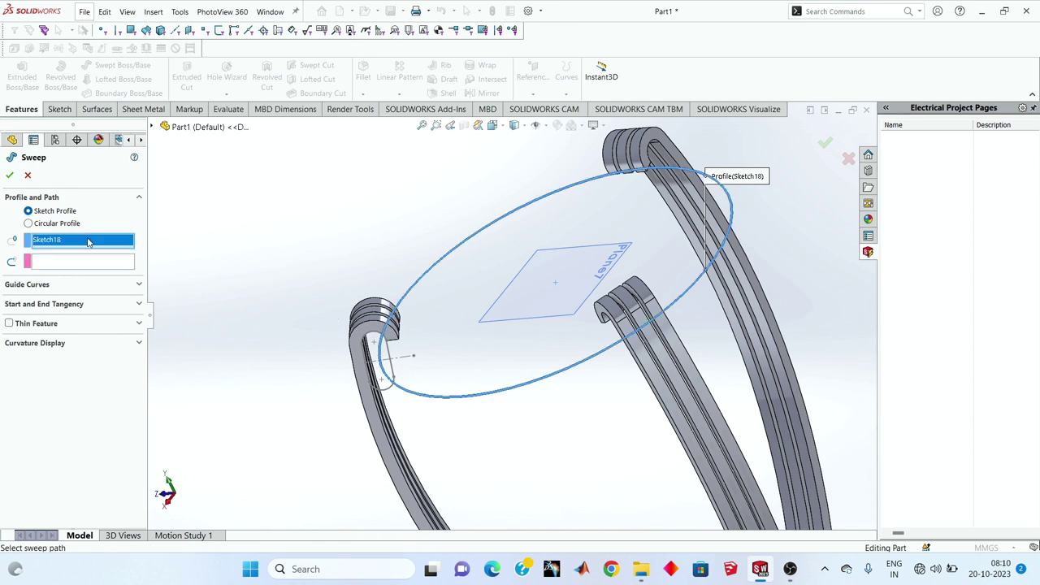
{"action": "left_click", "coordinate": [386, 390]}
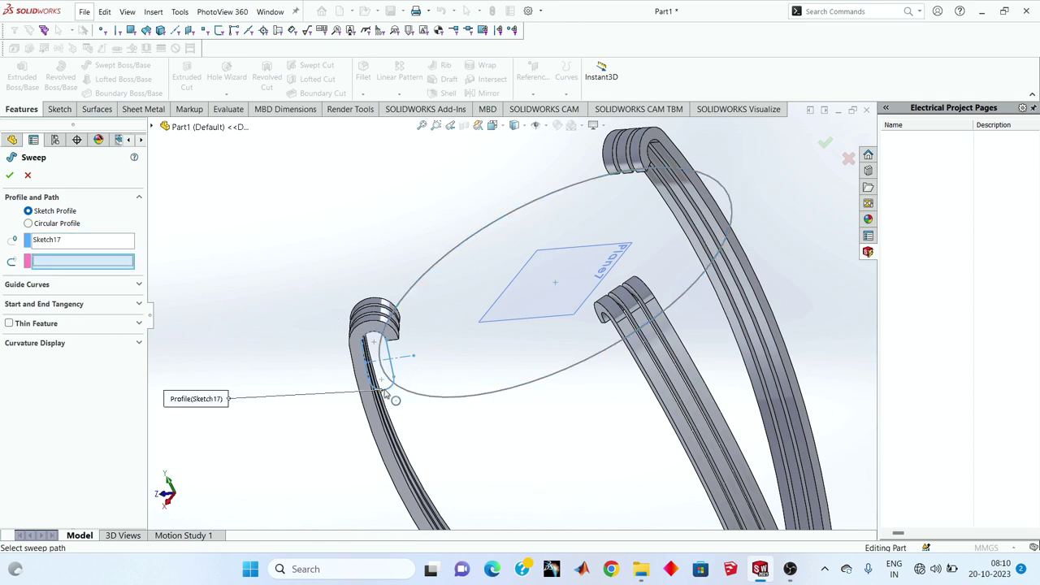
{"action": "left_click", "coordinate": [432, 398]}
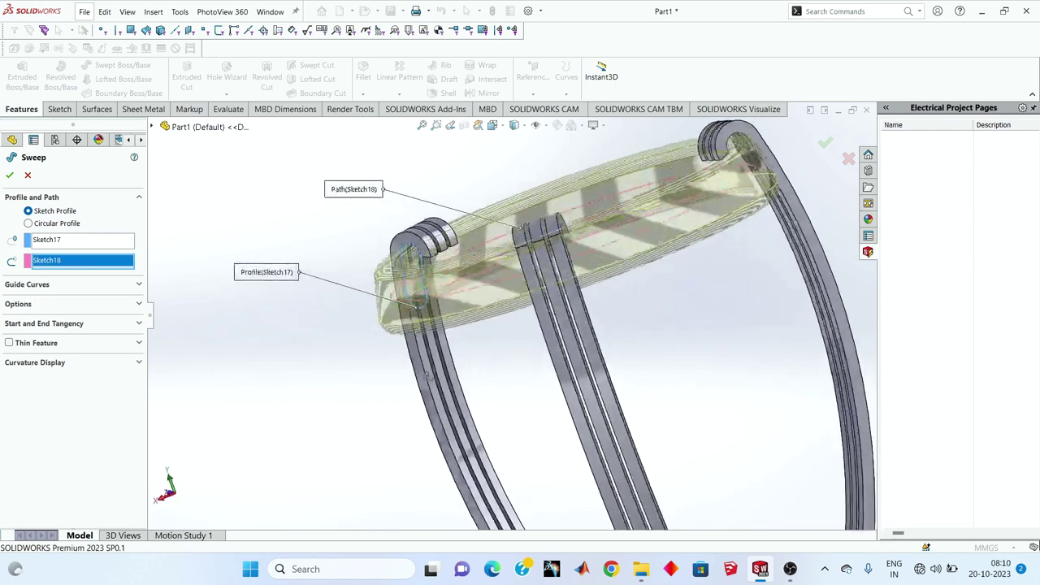
{"action": "left_click", "coordinate": [9, 343]}
{"action": "type", "text": "0.01"}
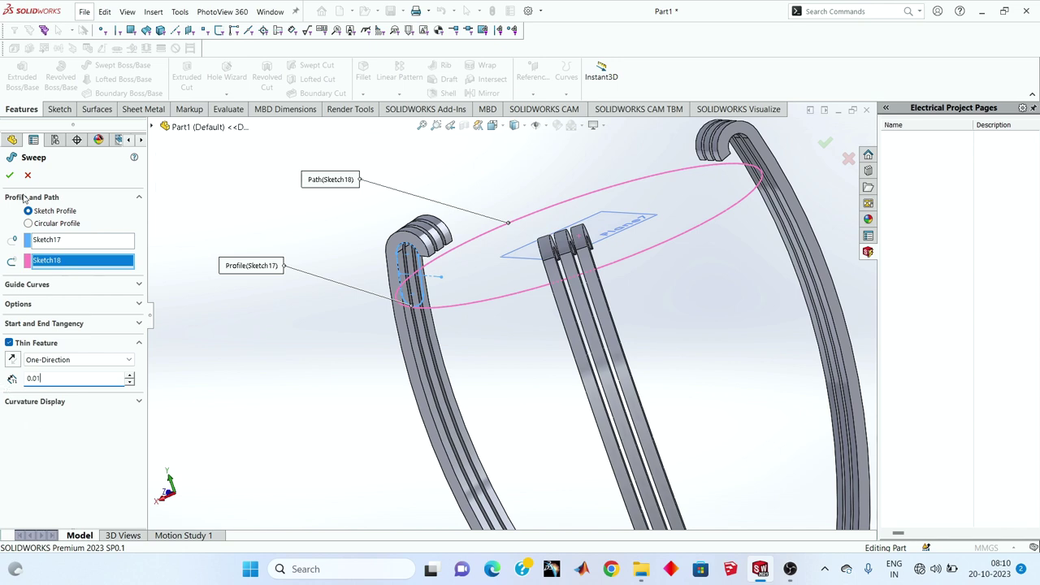
{"action": "key", "text": "Return"}
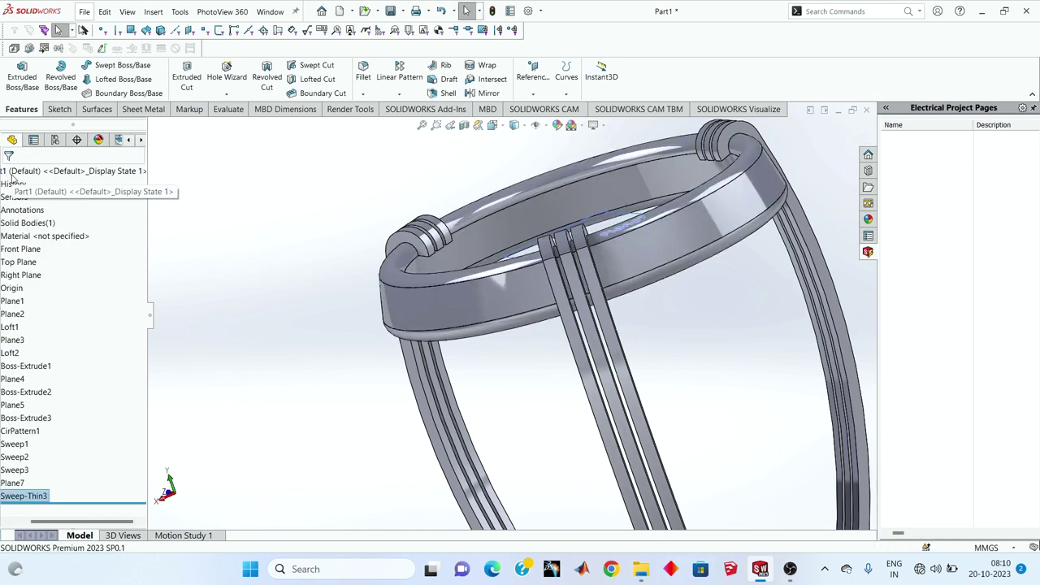
{"action": "mouse_move", "coordinate": [504, 268]}
{"action": "middle_mouse_down"}
{"action": "mouse_move", "coordinate": [490, 211]}
{"action": "mouse_move", "coordinate": [496, 252]}
{"action": "middle_mouse_up"}
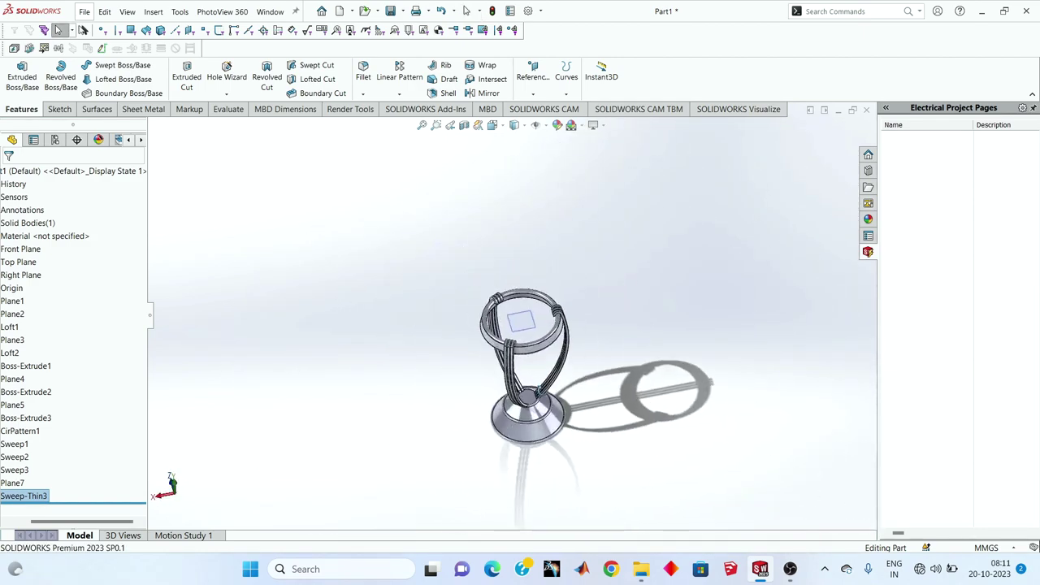
{"action": "mouse_move", "coordinate": [497, 252]}
{"action": "middle_mouse_down"}
{"action": "mouse_move", "coordinate": [499, 332]}
{"action": "mouse_move", "coordinate": [520, 350]}
{"action": "middle_mouse_up"}
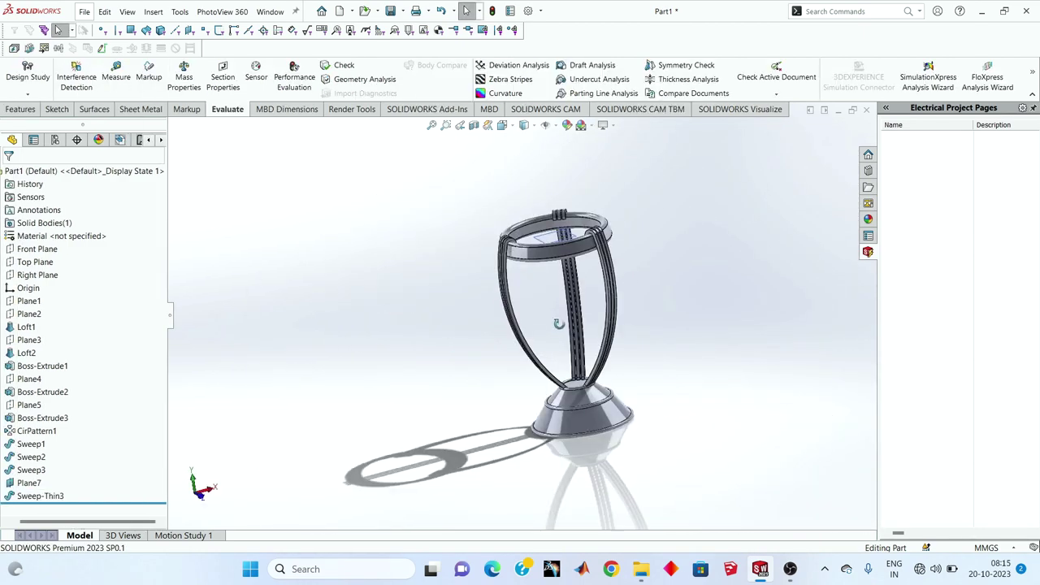
{"action": "middle_click_drag", "start_coordinate": [552, 406], "coordinate": [573, 439]}
{"action": "scroll", "coordinate": [573, 439], "scroll_direction": "down", "scroll_amount": 5}
{"action": "scroll", "coordinate": [590, 344], "scroll_direction": "down", "scroll_amount": 3}
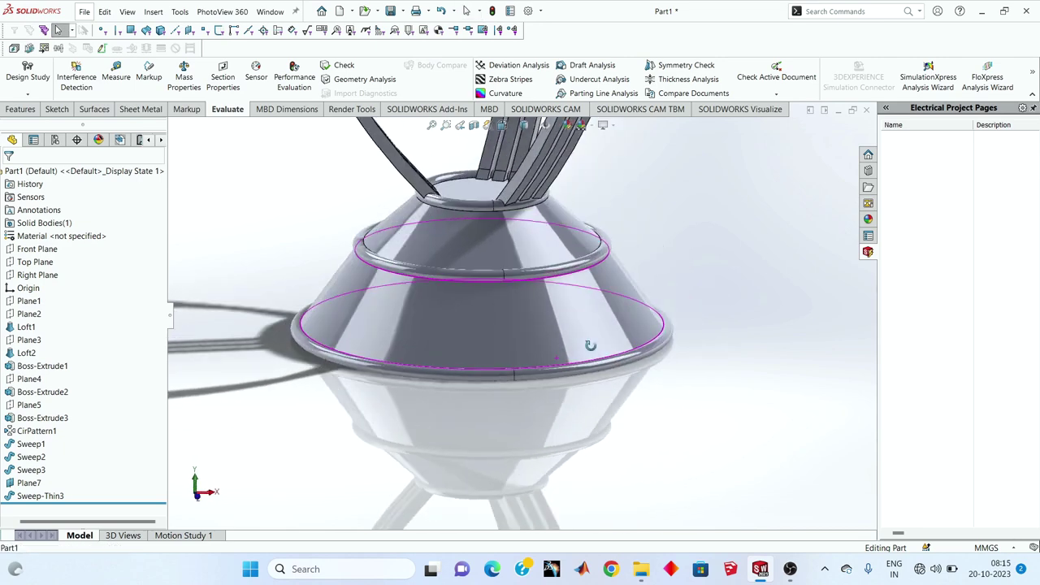
{"action": "middle_click_drag", "start_coordinate": [590, 344], "coordinate": [393, 316]}
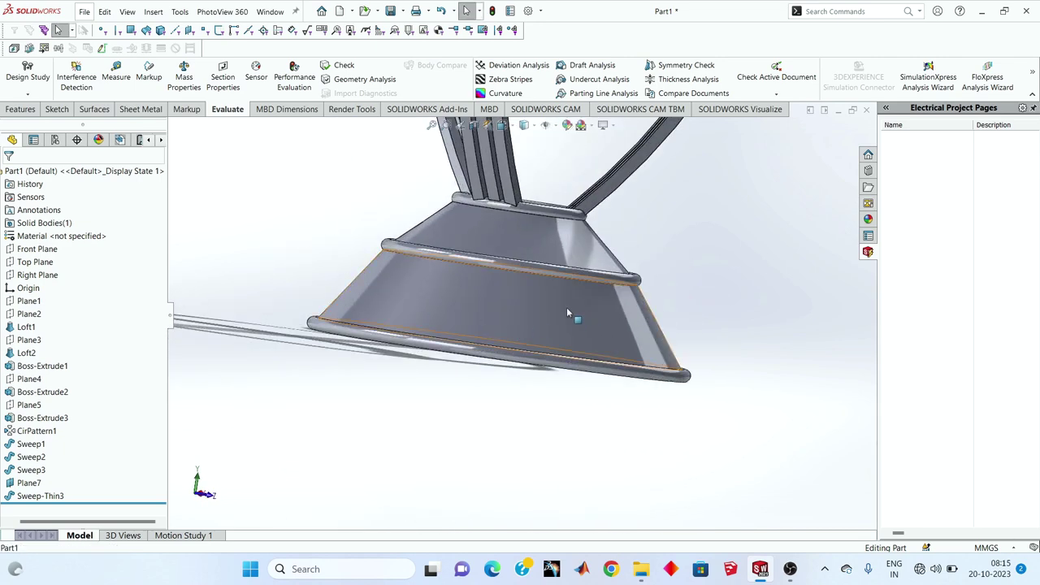
{"action": "middle_click_drag", "start_coordinate": [568, 310], "coordinate": [534, 307]}
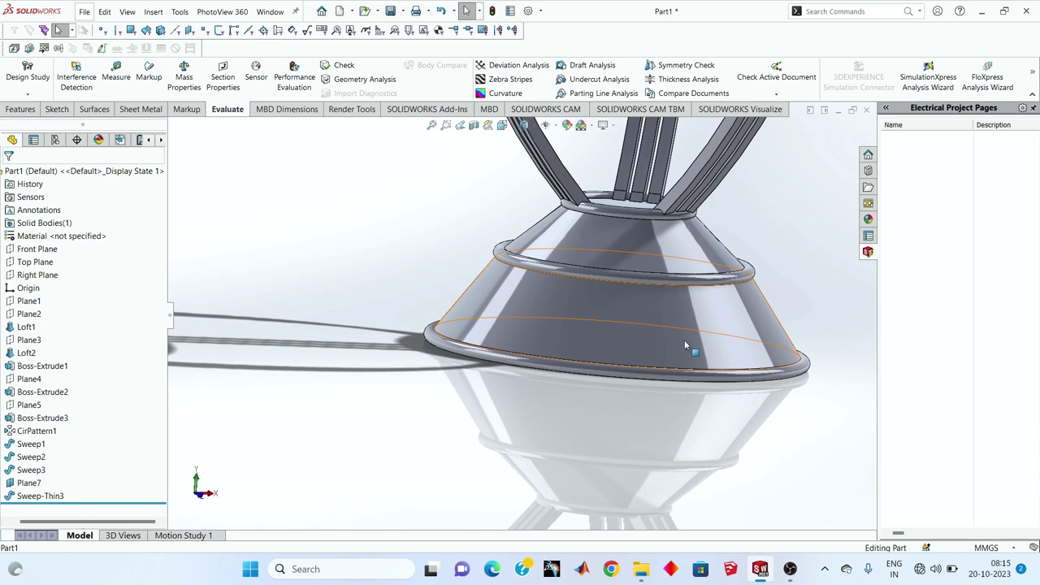
{"action": "scroll", "coordinate": [685, 345], "scroll_direction": "down", "scroll_amount": 2}
{"action": "mouse_move", "coordinate": [686, 345]}
{"action": "middle_mouse_down"}
{"action": "mouse_move", "coordinate": [651, 306]}
{"action": "mouse_move", "coordinate": [520, 304]}
{"action": "middle_mouse_up"}
{"action": "scroll", "coordinate": [651, 305], "scroll_direction": "up", "scroll_amount": 5}
{"action": "scroll", "coordinate": [653, 309], "scroll_direction": "down", "scroll_amount": 2}
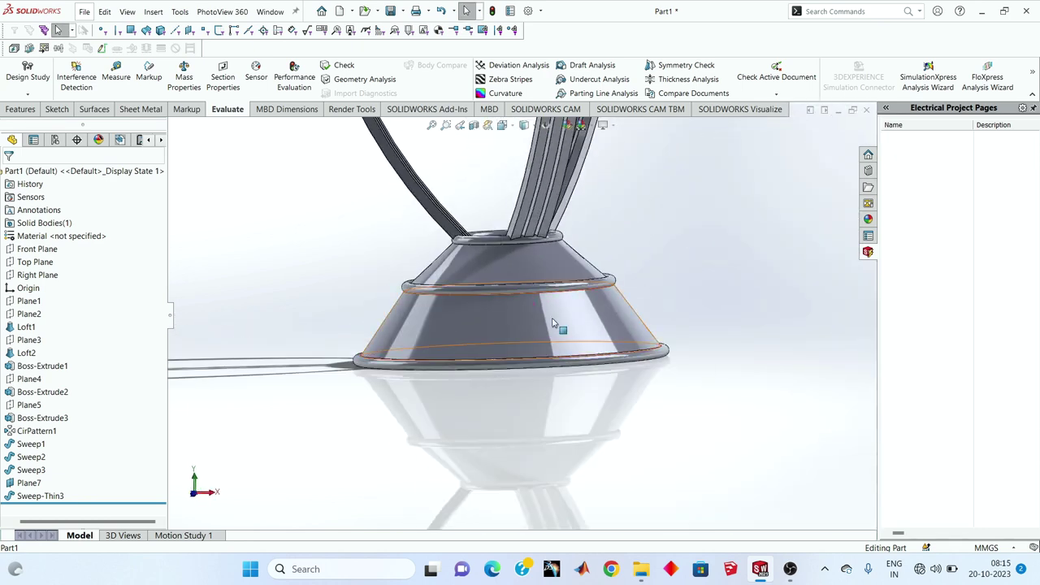
{"action": "left_click", "coordinate": [36, 250]}
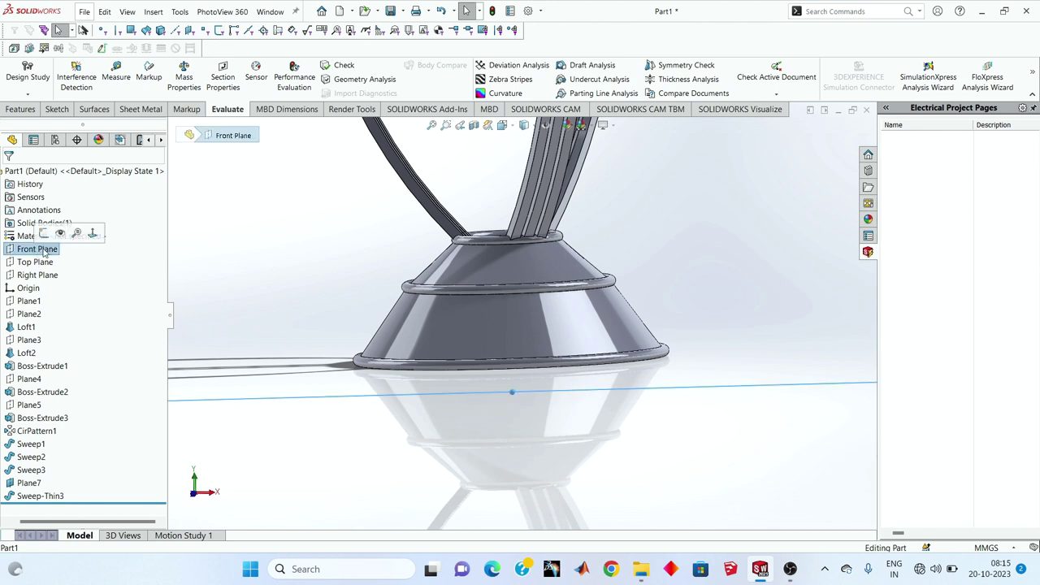
- Start Sketch20 on the Front Plane, viewed normal, and draw a circle on the trophy base
{"action": "left_click", "coordinate": [58, 109]}
{"action": "left_click", "coordinate": [16, 73]}
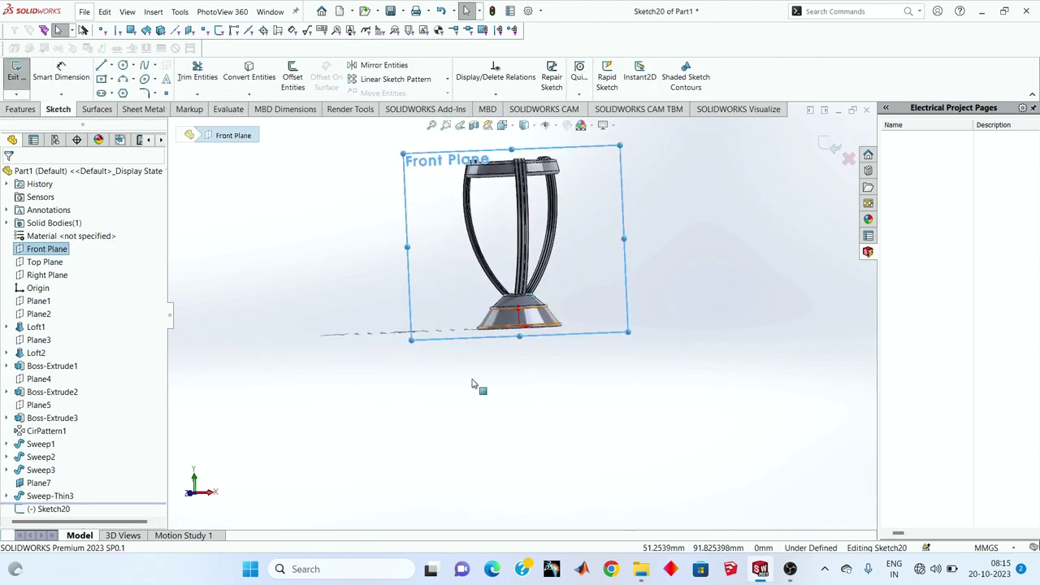
{"action": "right_click", "coordinate": [48, 509]}
{"action": "left_click", "coordinate": [77, 399]}
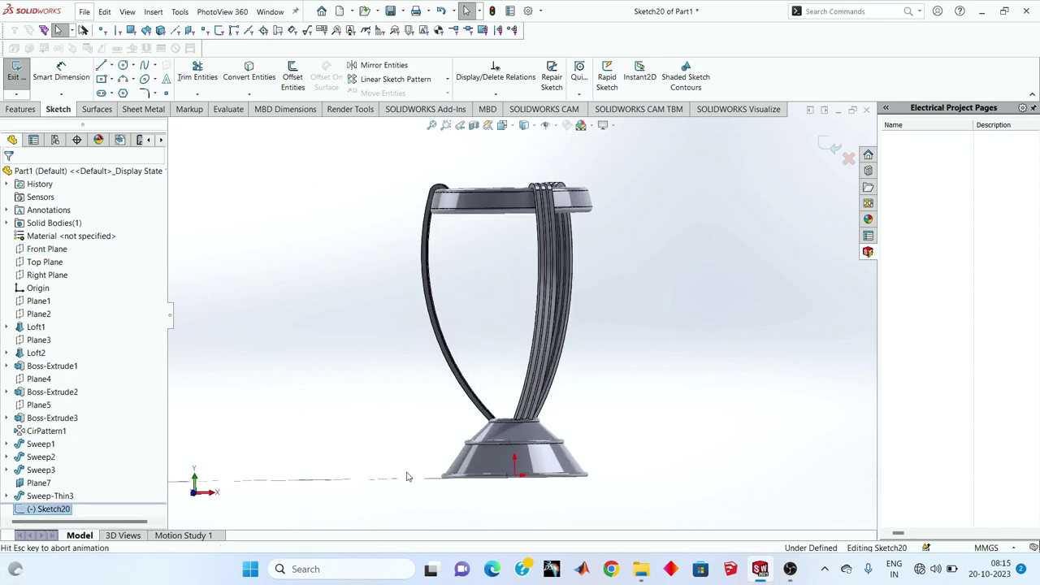
{"action": "left_click", "coordinate": [124, 65]}
{"action": "scroll", "coordinate": [525, 459], "scroll_direction": "down", "scroll_amount": 2}
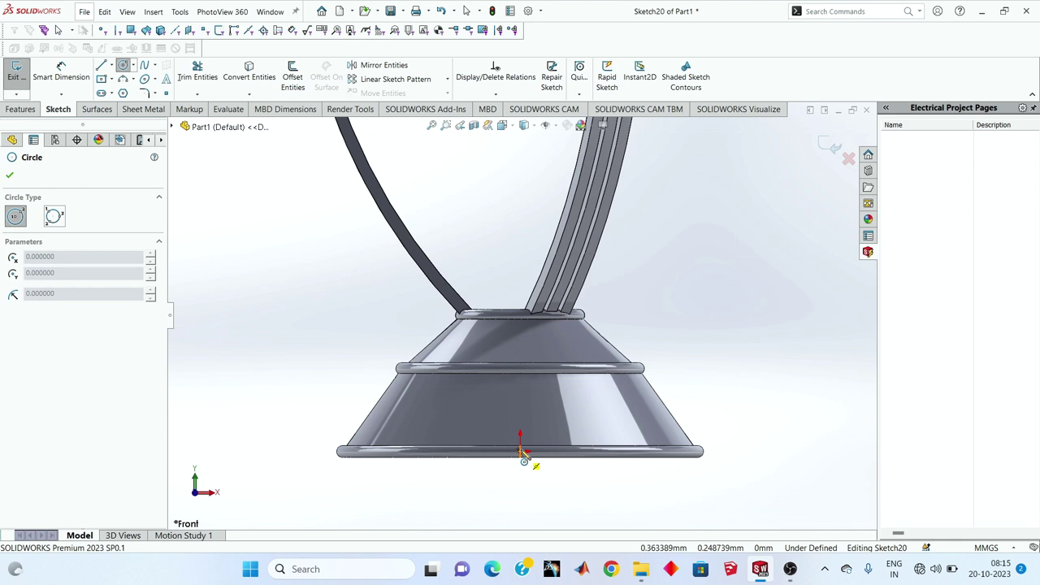
{"action": "left_click", "coordinate": [520, 398]}
{"action": "left_click", "coordinate": [536, 400]}
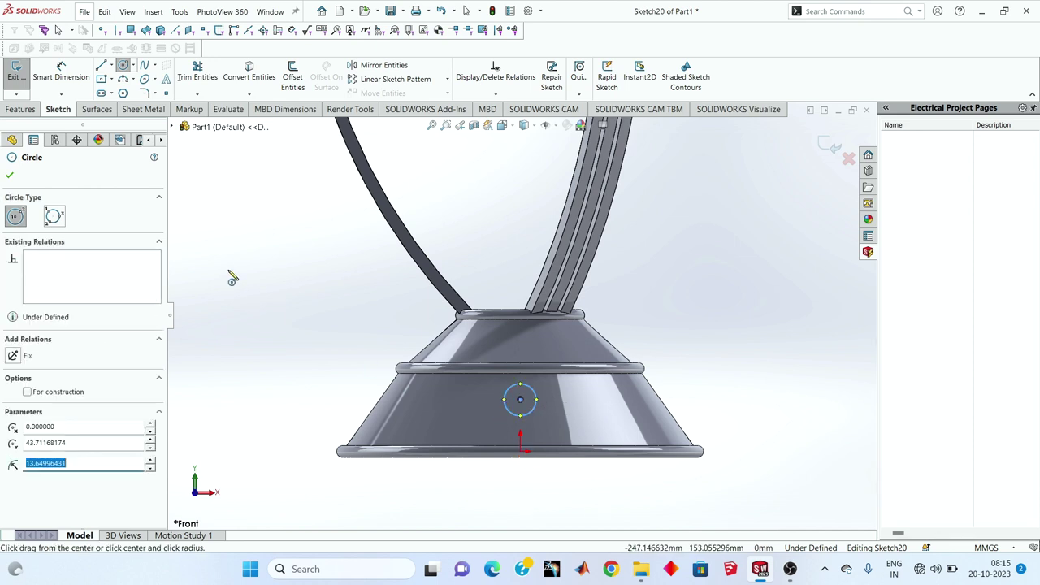
{"action": "right_click", "coordinate": [231, 273]}
{"action": "left_click", "coordinate": [259, 281]}
- Dimension the circle to a 35 mm diameter
{"action": "left_click", "coordinate": [59, 67]}
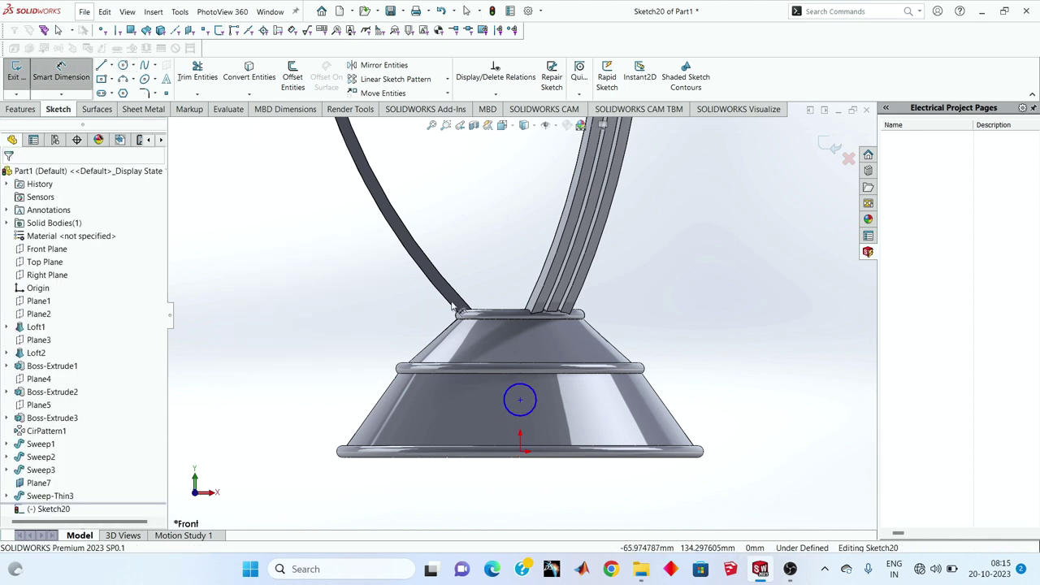
{"action": "left_click", "coordinate": [530, 415]}
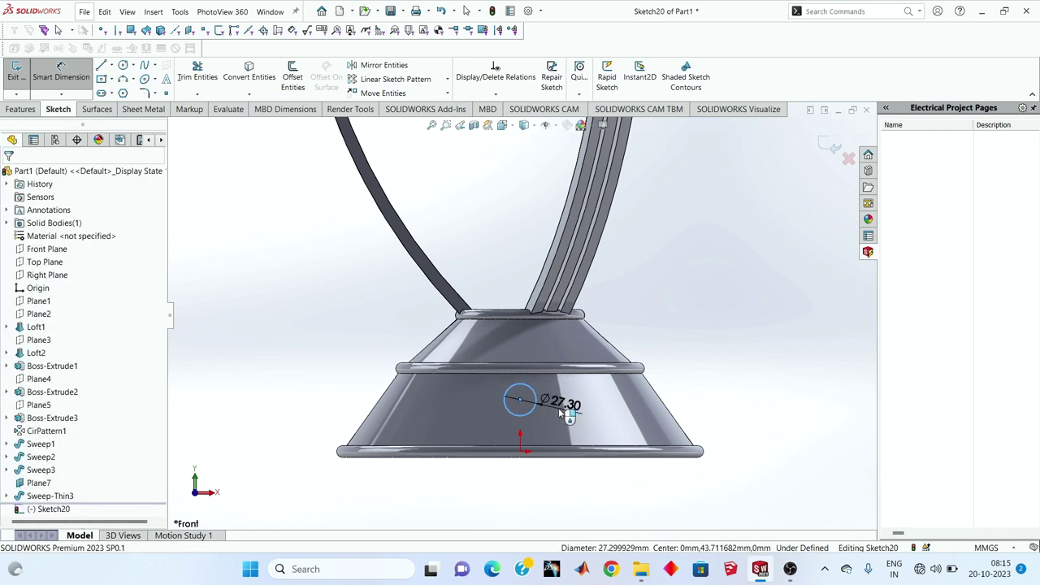
{"action": "left_click", "coordinate": [558, 408]}
{"action": "type", "text": "35"}
{"action": "key", "text": "Return"}
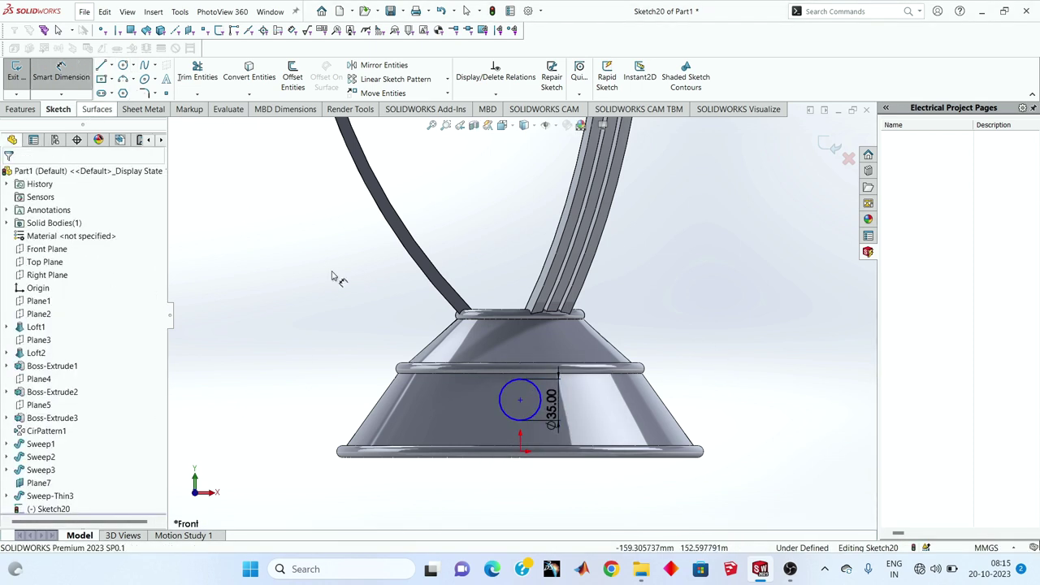
- Place the circle centre 35 mm above the origin, correcting an initial 40 mm
{"action": "left_click", "coordinate": [520, 401]}
{"action": "left_click", "coordinate": [520, 451]}
{"action": "left_click", "coordinate": [500, 422]}
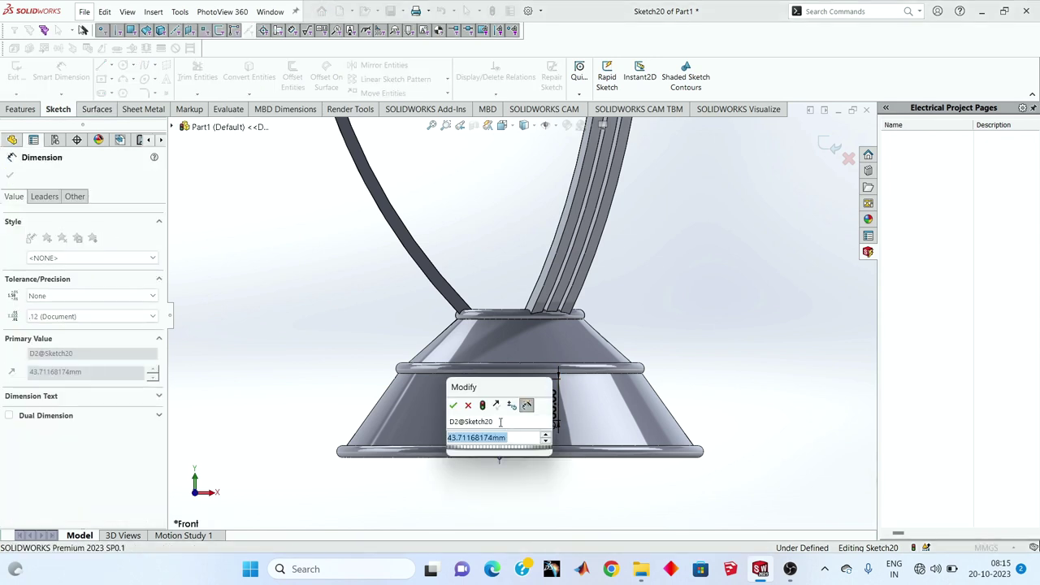
{"action": "type", "text": "40"}
{"action": "key", "text": "Return"}
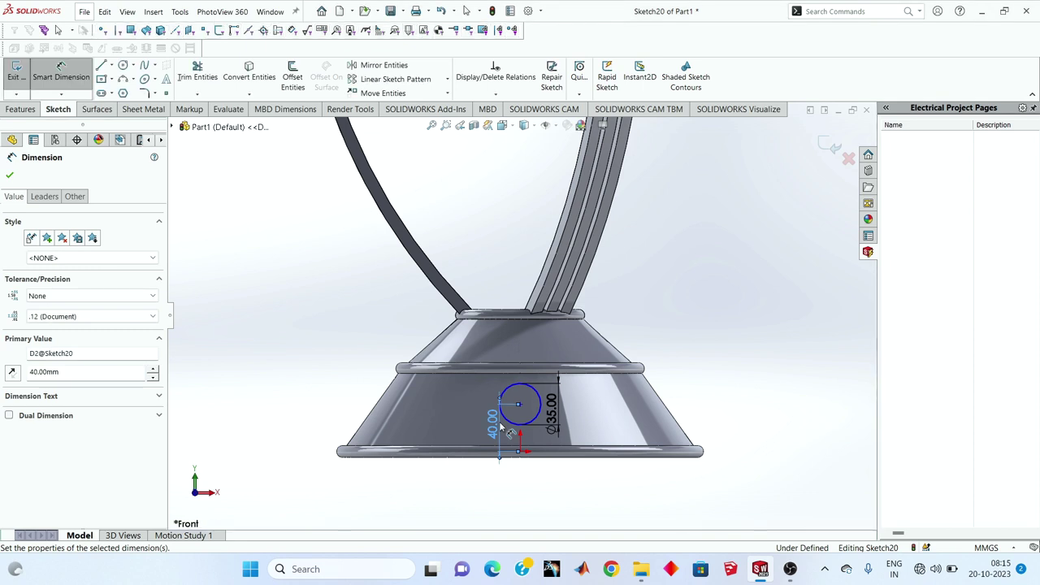
{"action": "double_click", "coordinate": [493, 424]}
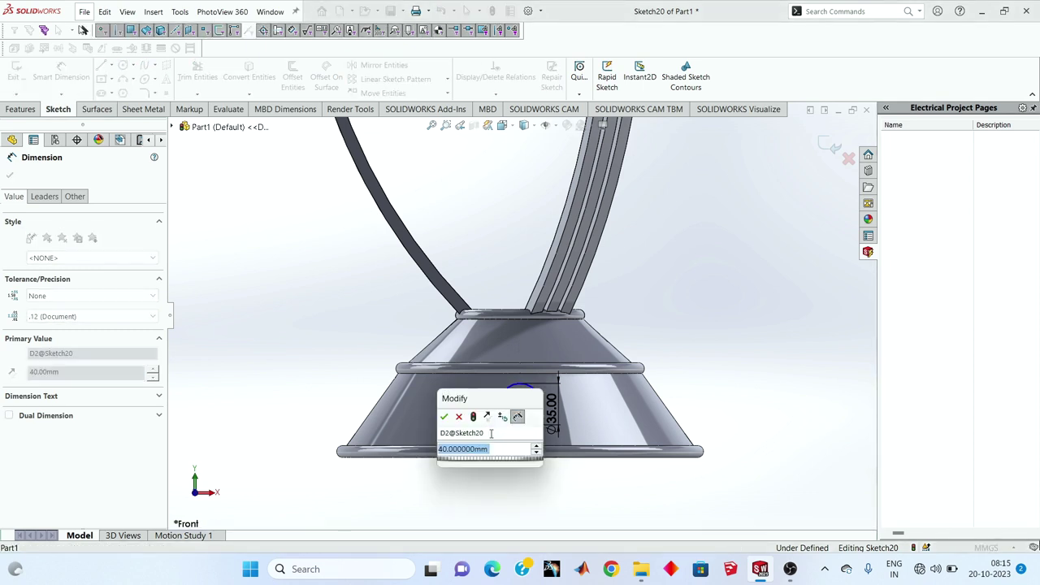
{"action": "type", "text": "35"}
{"action": "key", "text": "Return"}
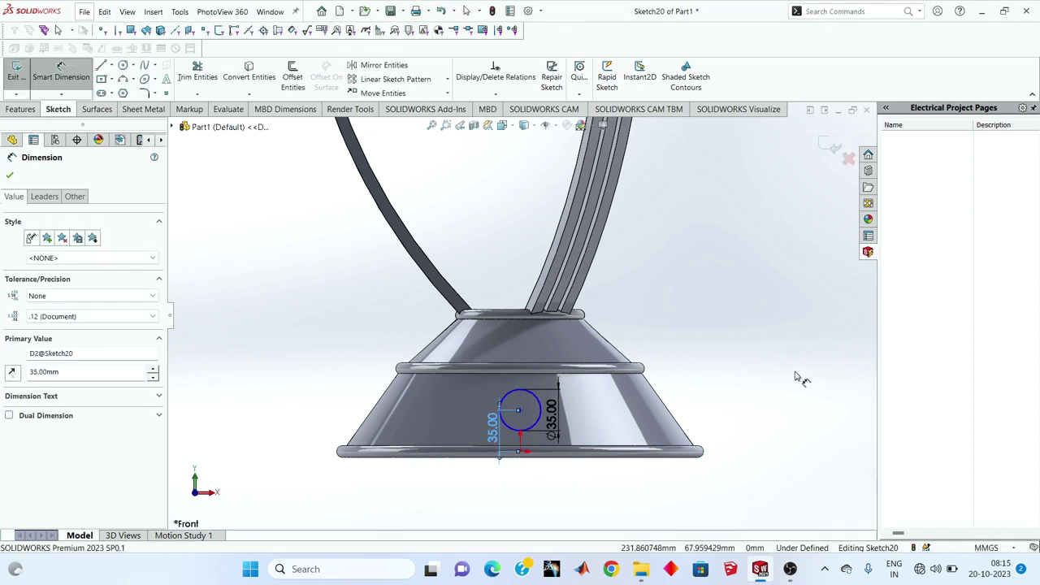
{"action": "left_click", "coordinate": [800, 379]}
- Exit the sketch and wrap the Sketch20 circle 0.5 mm onto the base's cone face
{"action": "left_click", "coordinate": [828, 152]}
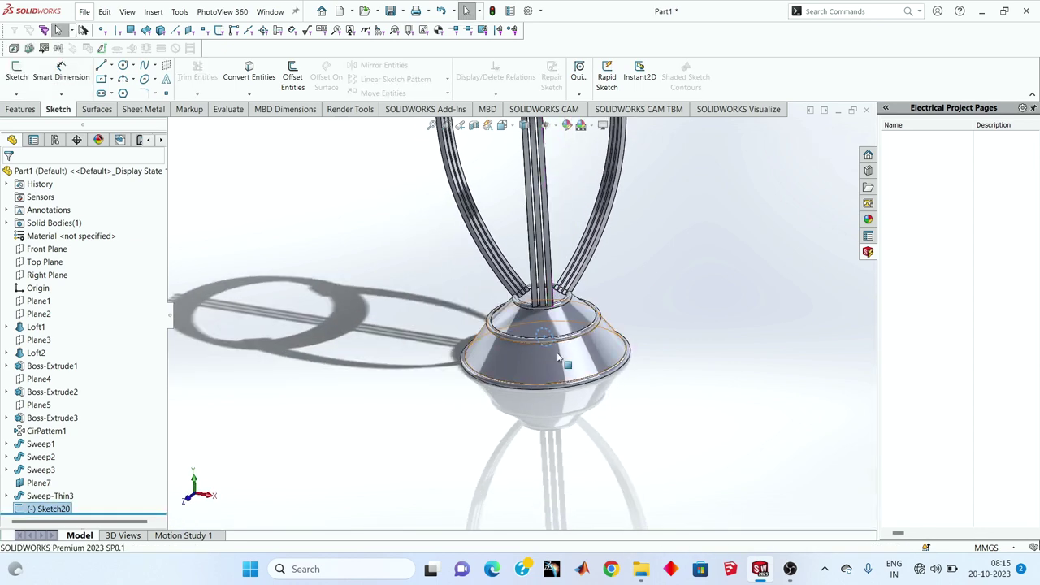
{"action": "left_click", "coordinate": [16, 109]}
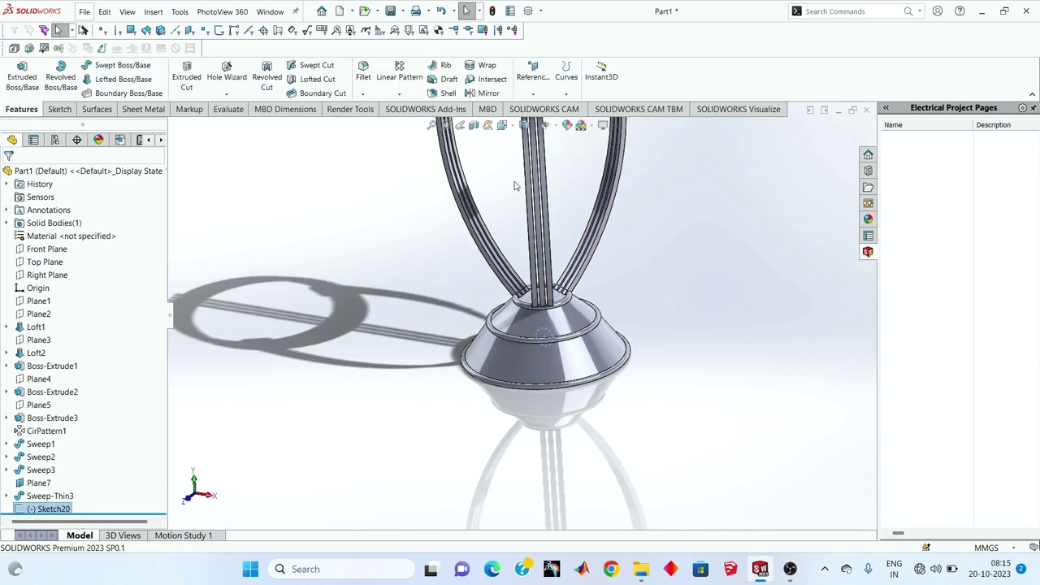
{"action": "left_click", "coordinate": [495, 71]}
{"action": "scroll", "coordinate": [557, 426], "scroll_direction": "down", "scroll_amount": 1}
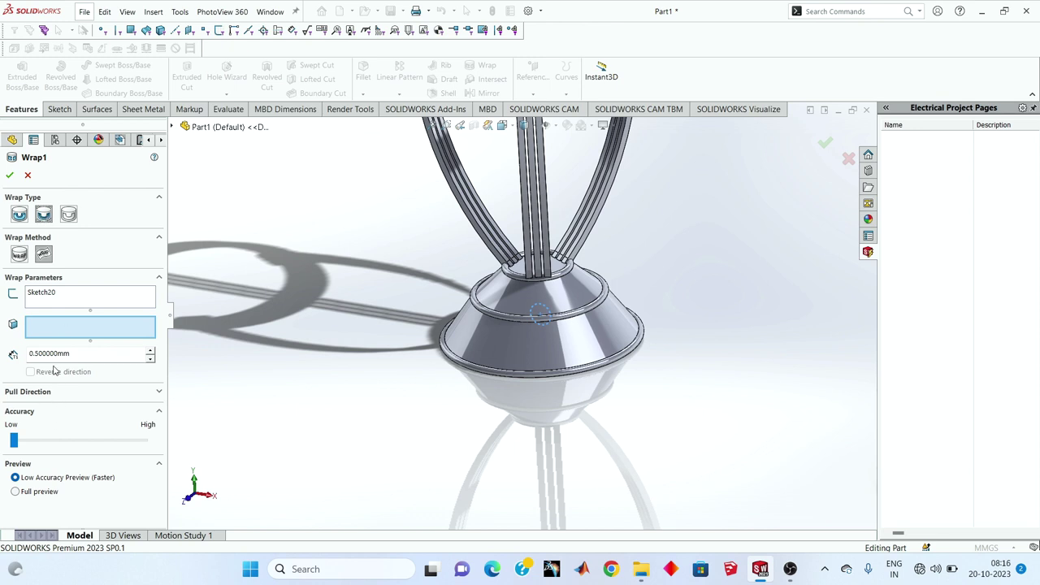
{"action": "left_click", "coordinate": [501, 345]}
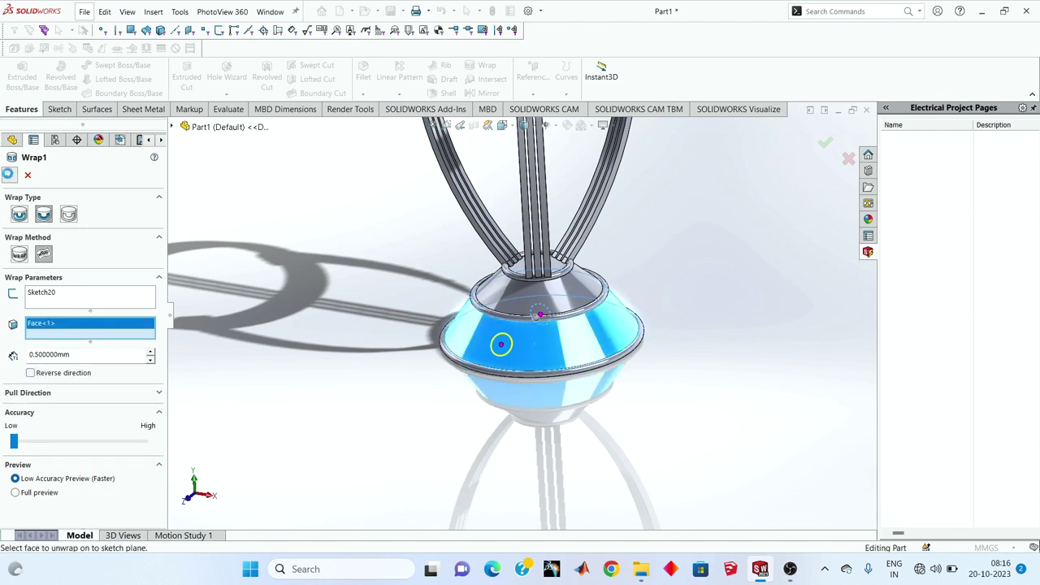
{"action": "key", "text": "Return"}
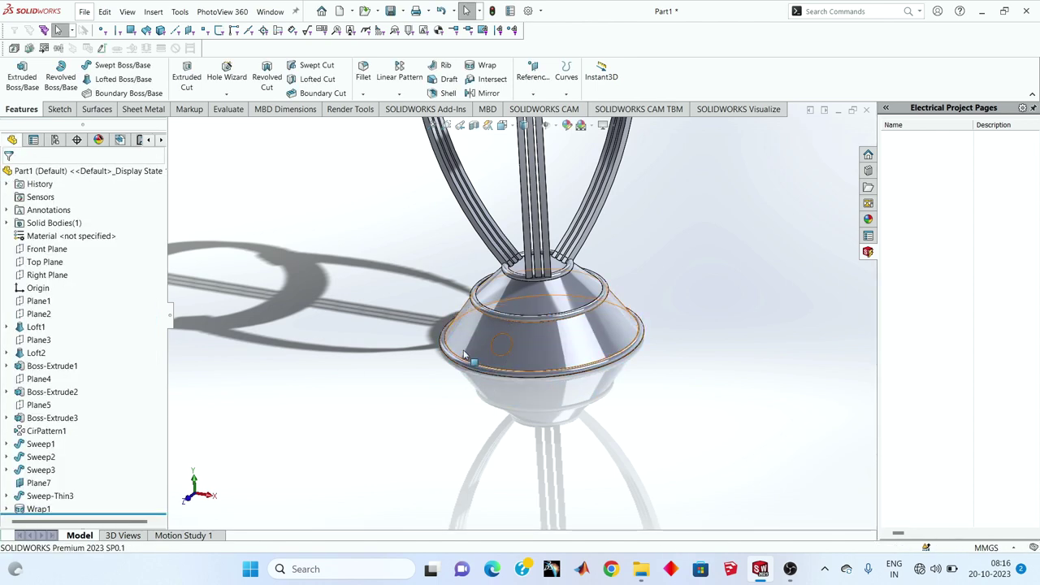
- Start a circular pattern, using the base's bottom face as the pattern direction
{"action": "scroll", "coordinate": [590, 318], "scroll_direction": "down", "scroll_amount": 5}
{"action": "scroll", "coordinate": [621, 317], "scroll_direction": "up", "scroll_amount": 4}
{"action": "scroll", "coordinate": [620, 323], "scroll_direction": "down", "scroll_amount": 2}
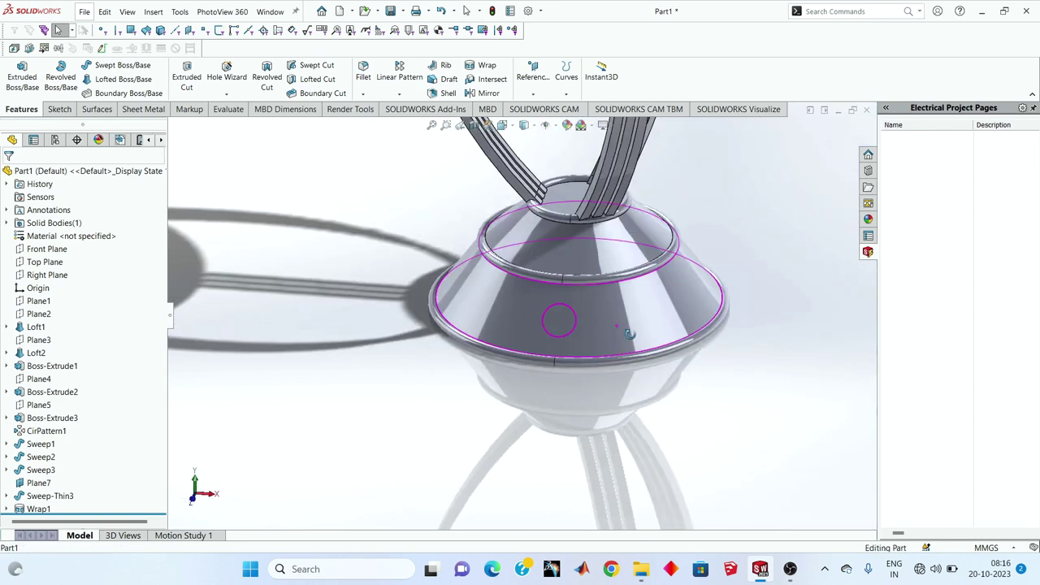
{"action": "middle_click_drag", "start_coordinate": [629, 333], "coordinate": [650, 329]}
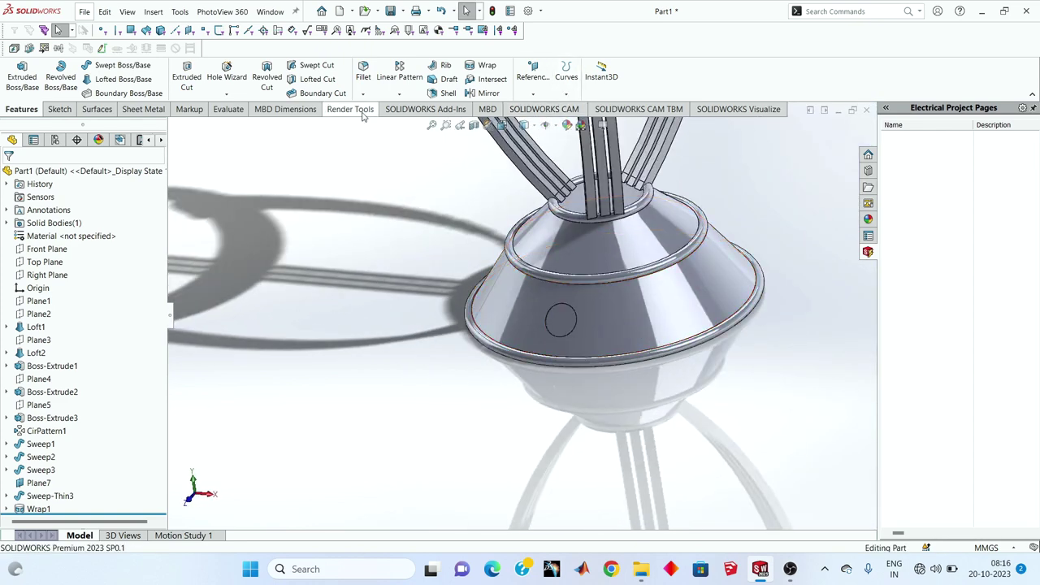
{"action": "left_click", "coordinate": [399, 93]}
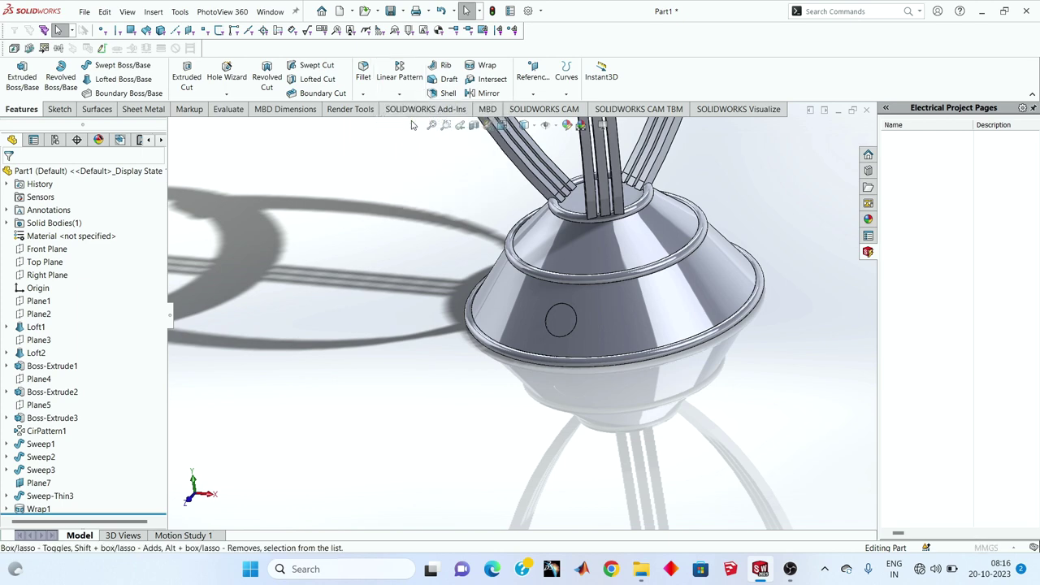
{"action": "left_click", "coordinate": [65, 214]}
{"action": "scroll", "coordinate": [646, 367], "scroll_direction": "down", "scroll_amount": 3}
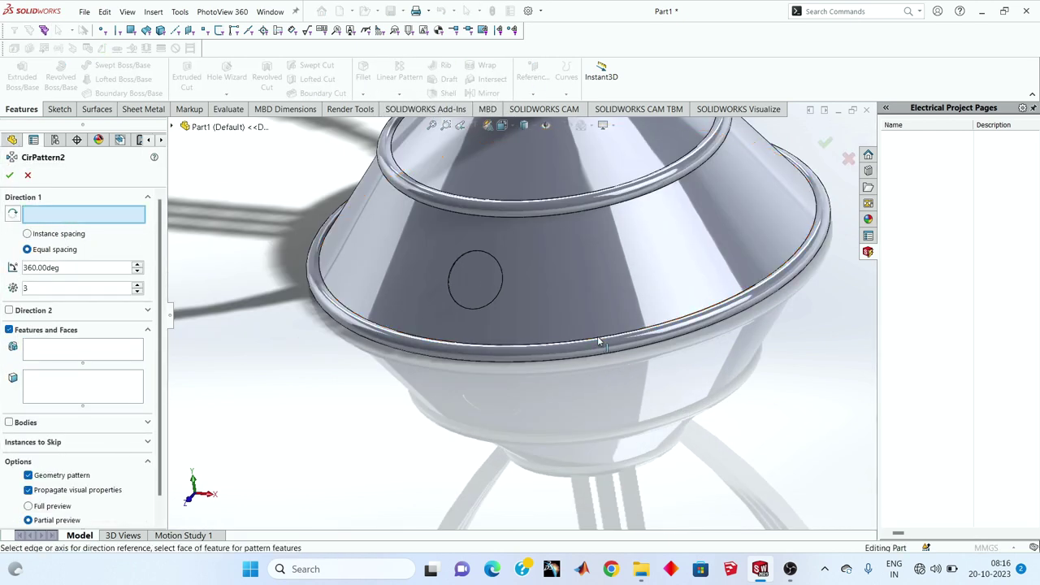
{"action": "scroll", "coordinate": [594, 357], "scroll_direction": "up", "scroll_amount": 2}
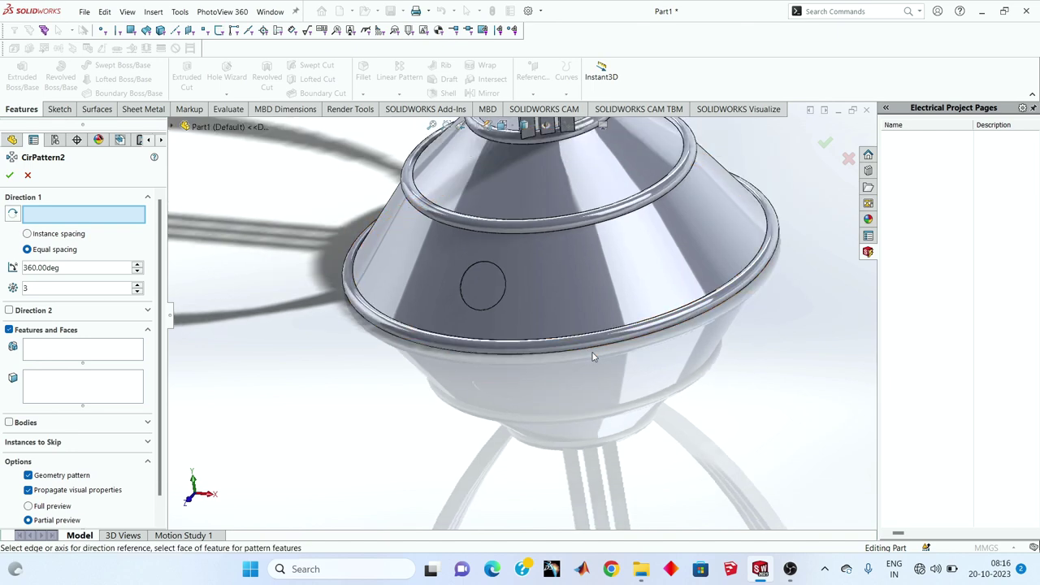
{"action": "middle_click_drag", "start_coordinate": [594, 357], "coordinate": [214, 305]}
{"action": "left_click", "coordinate": [582, 350]}
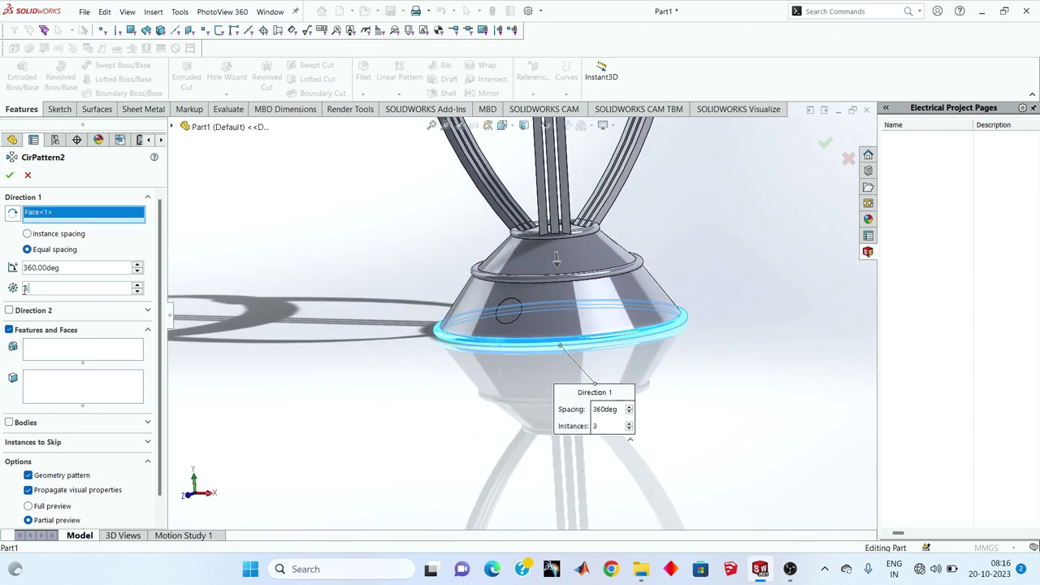
{"action": "left_click", "coordinate": [82, 287]}
{"action": "type", "text": "10"}
- Pattern Wrap1 as 10 equally spaced instances over 360° and accept it
{"action": "left_click", "coordinate": [45, 352]}
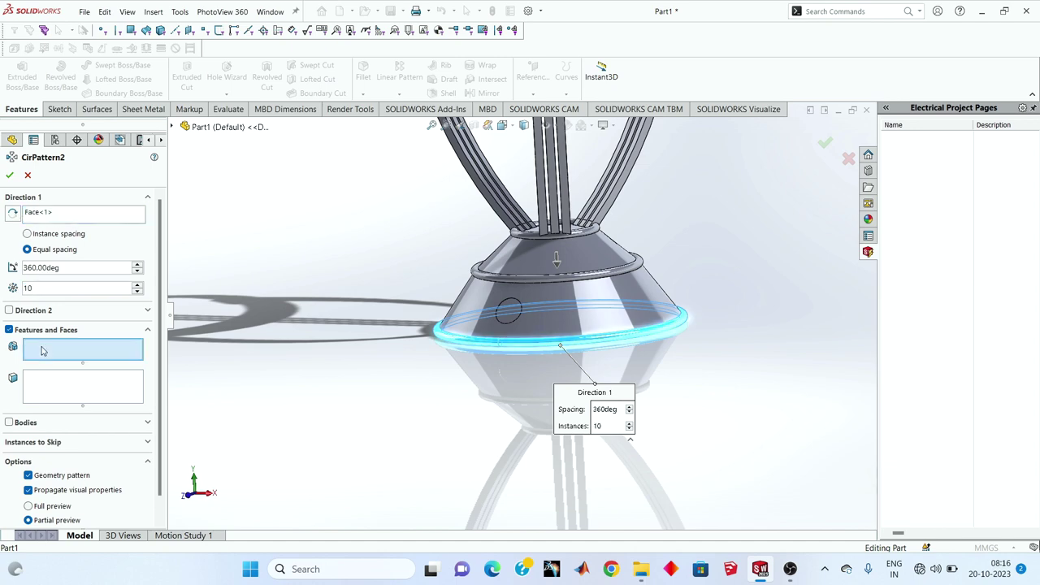
{"action": "left_click", "coordinate": [510, 311]}
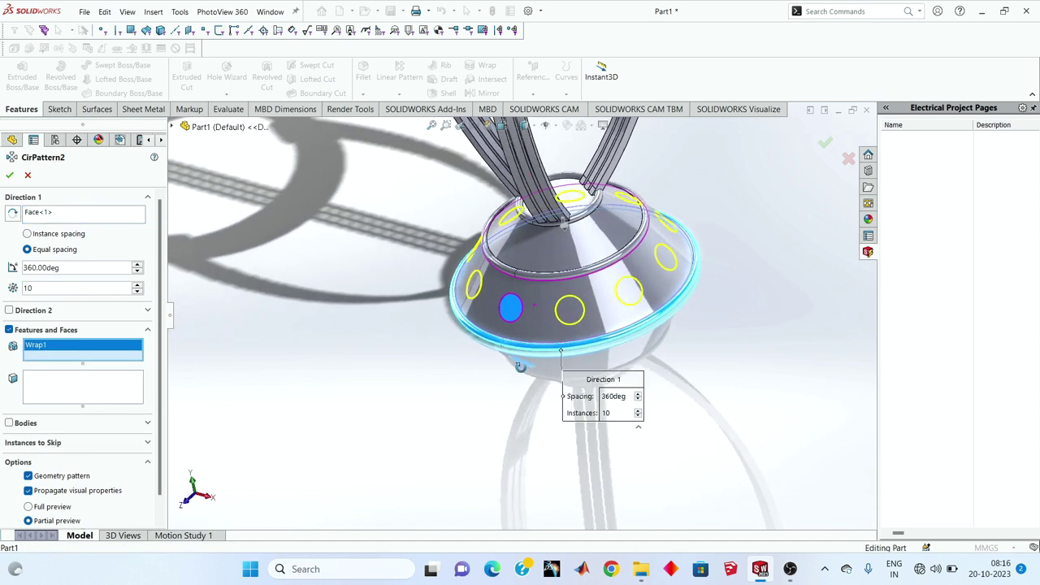
{"action": "middle_click_drag", "start_coordinate": [533, 307], "coordinate": [515, 378]}
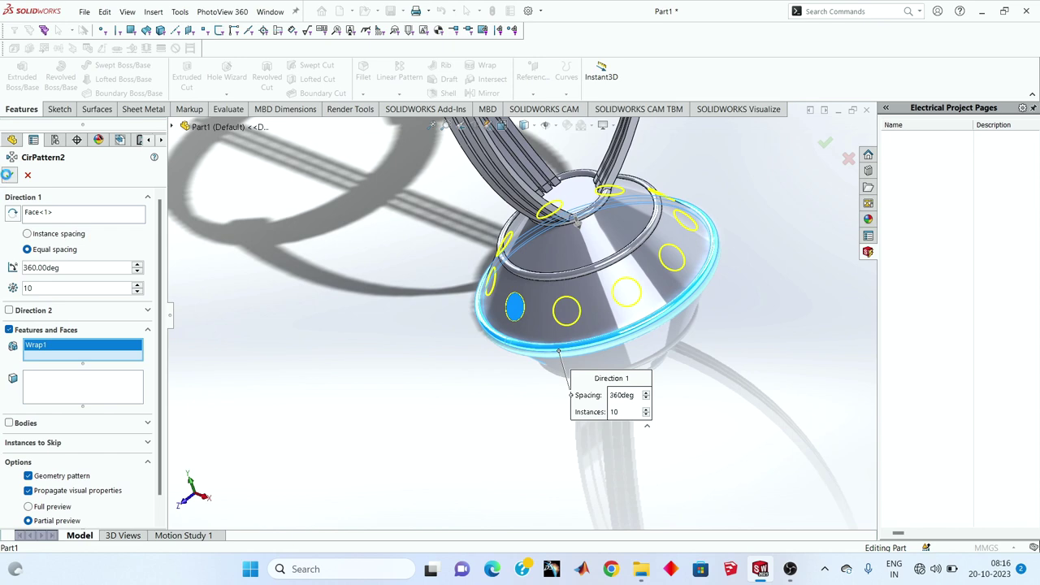
{"action": "left_click", "coordinate": [7, 175]}
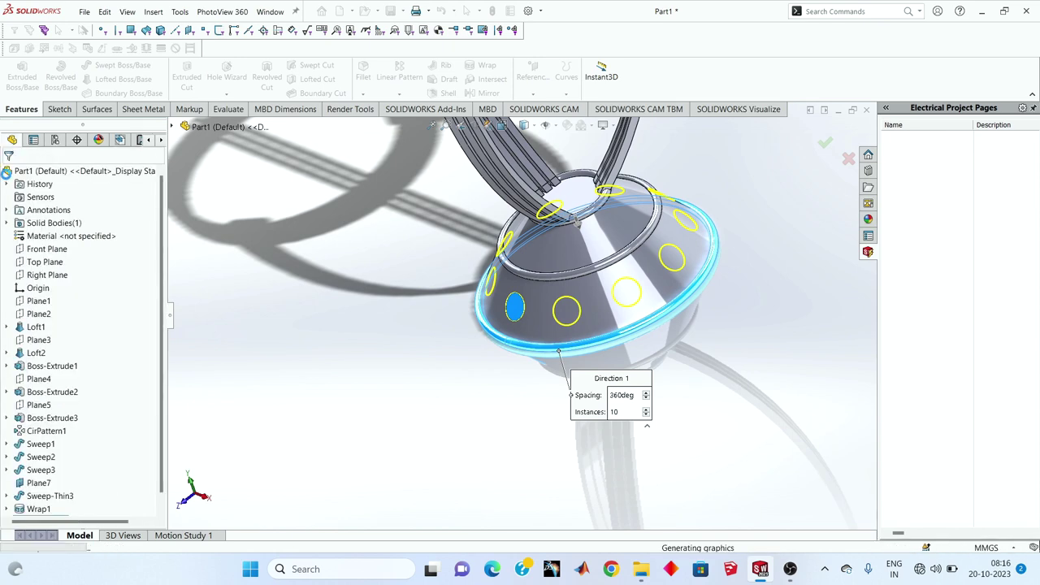
{"action": "middle_click_drag", "start_coordinate": [521, 244], "coordinate": [565, 213]}
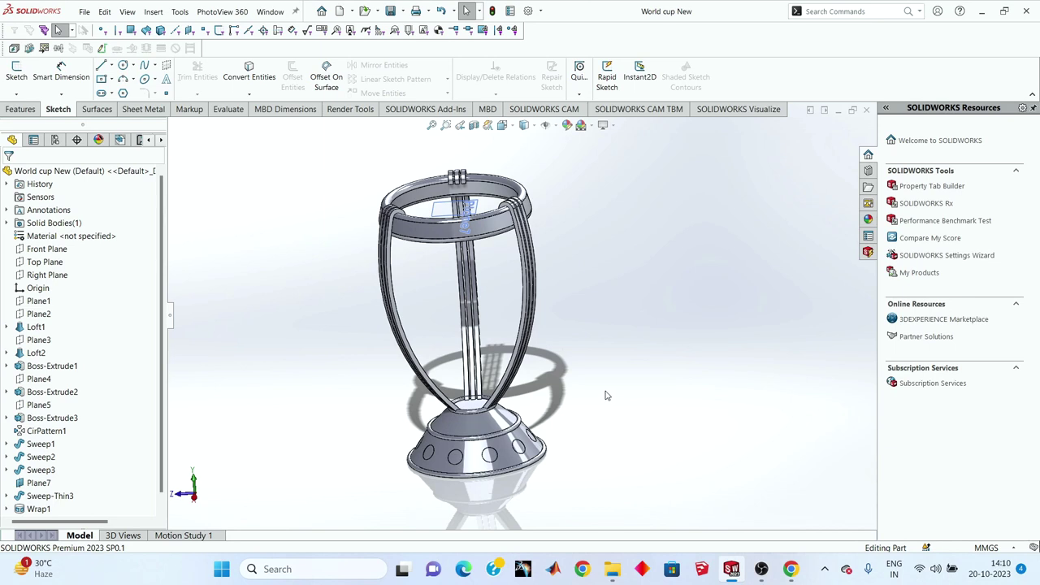
- Create a new part document, Part6, and start a sketch on its Front Plane
{"action": "key", "text": "ctrl+n"}
{"action": "left_click", "coordinate": [440, 425]}
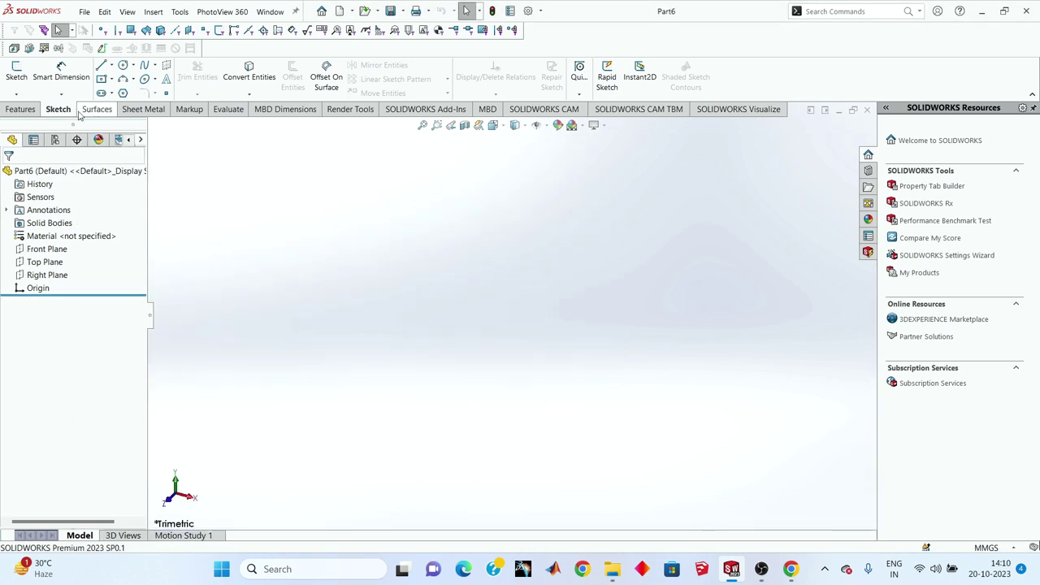
{"action": "left_click", "coordinate": [17, 72]}
{"action": "left_click", "coordinate": [368, 198]}
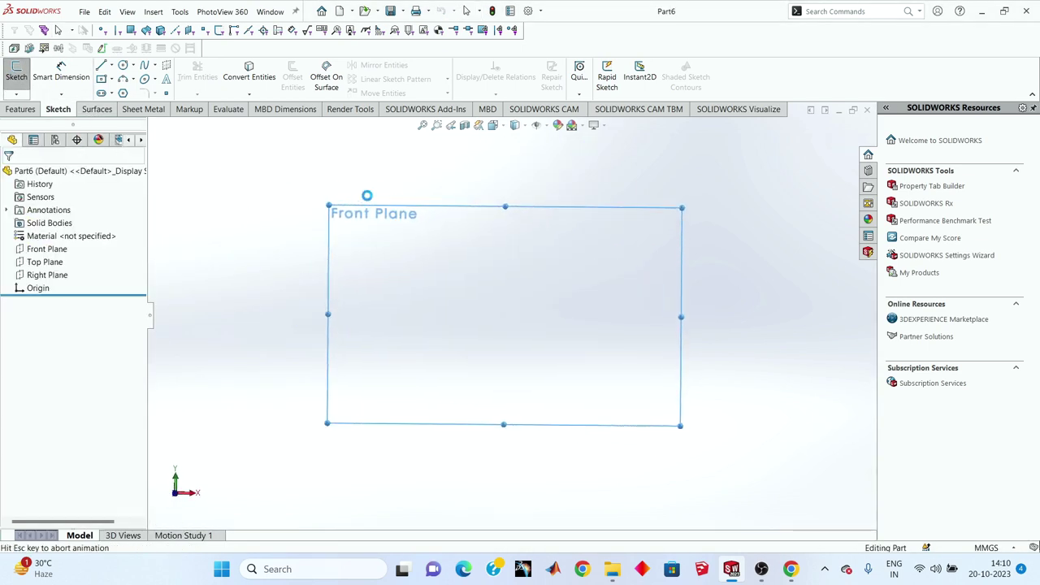
- Draw a vertical centerline and a vertical line upward from the origin
{"action": "left_click", "coordinate": [112, 65]}
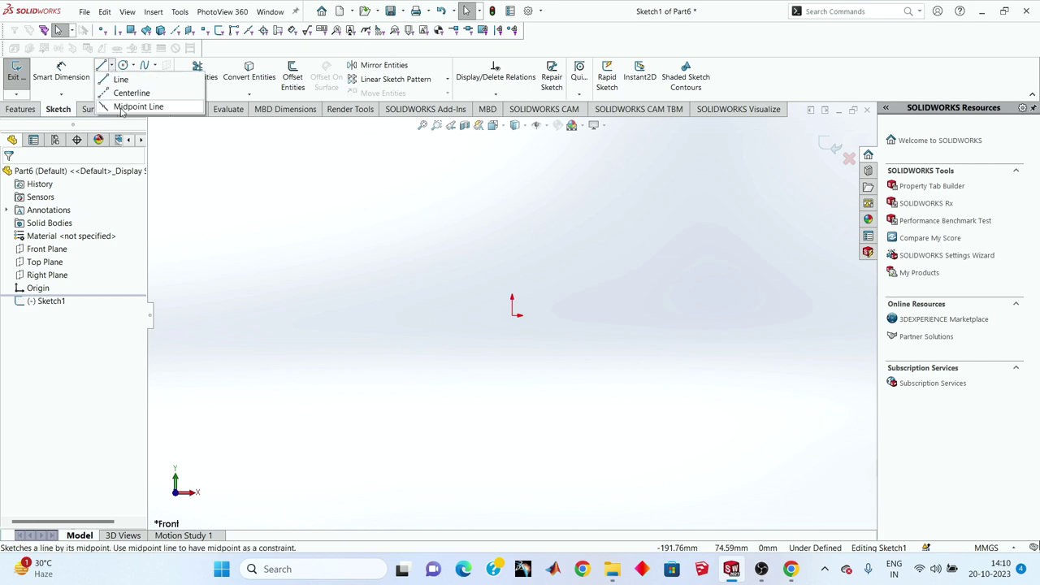
{"action": "left_click", "coordinate": [126, 90]}
{"action": "left_click", "coordinate": [513, 316]}
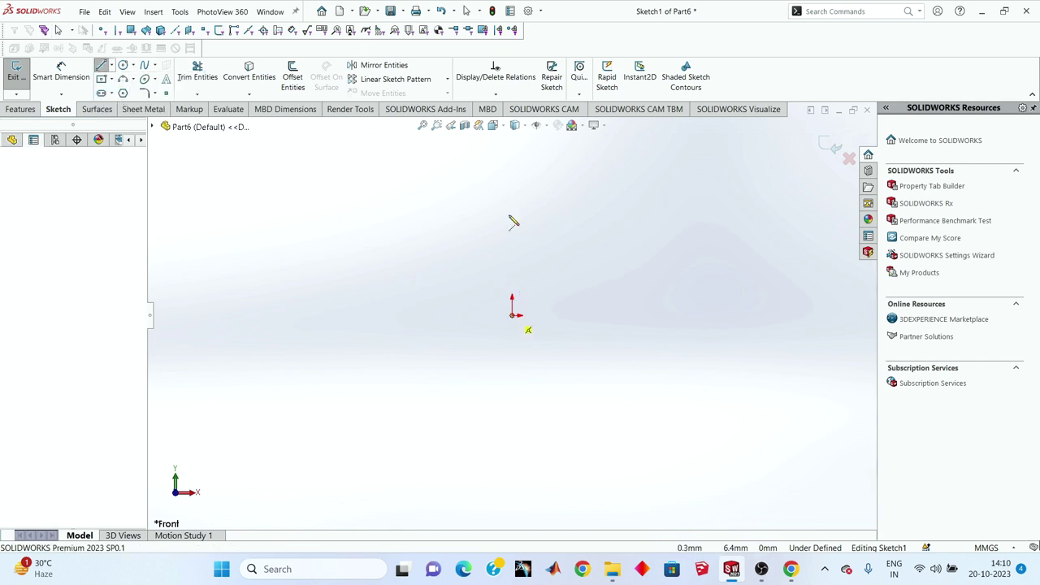
{"action": "left_click", "coordinate": [512, 160]}
{"action": "right_click", "coordinate": [554, 130]}
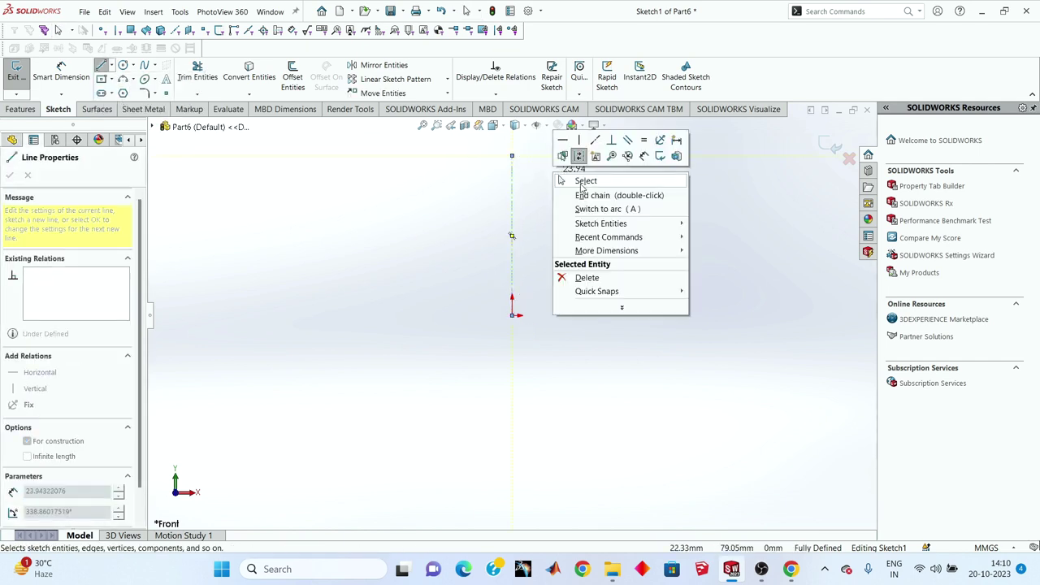
{"action": "left_click", "coordinate": [582, 187]}
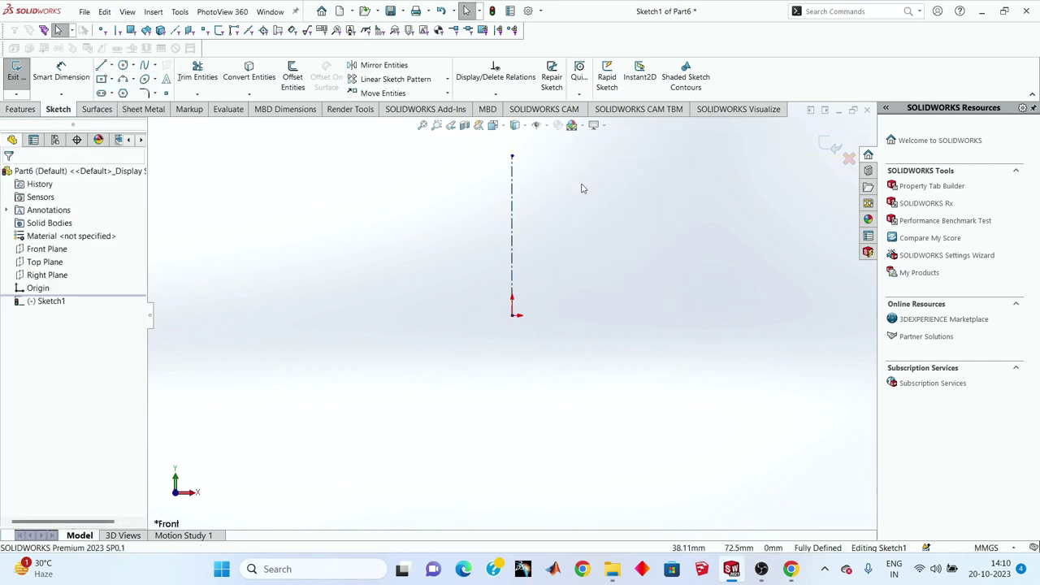
{"action": "left_click", "coordinate": [101, 65]}
{"action": "left_click", "coordinate": [512, 209]}
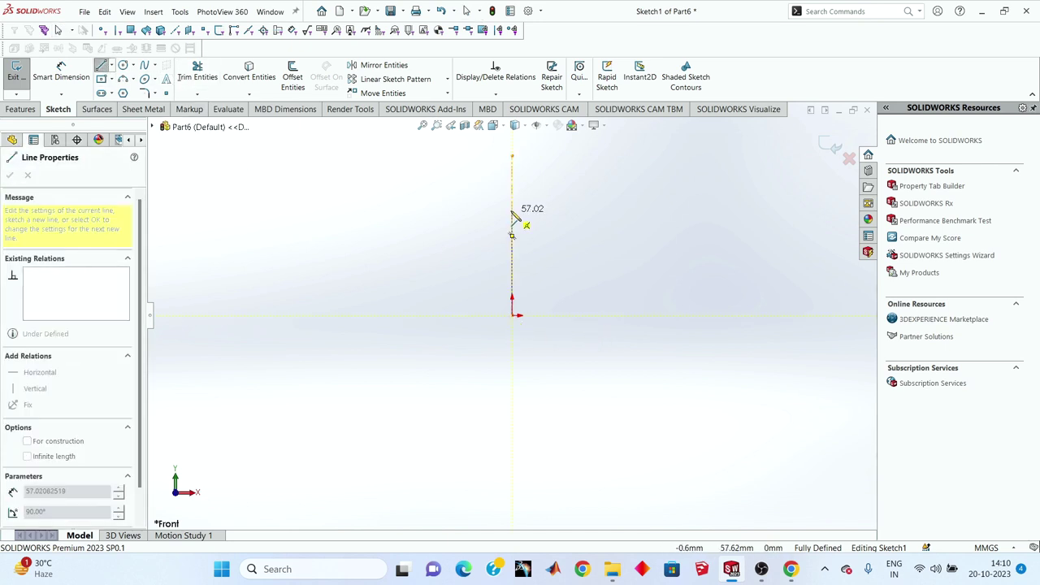
{"action": "right_click", "coordinate": [567, 222]}
{"action": "left_click", "coordinate": [593, 219]}
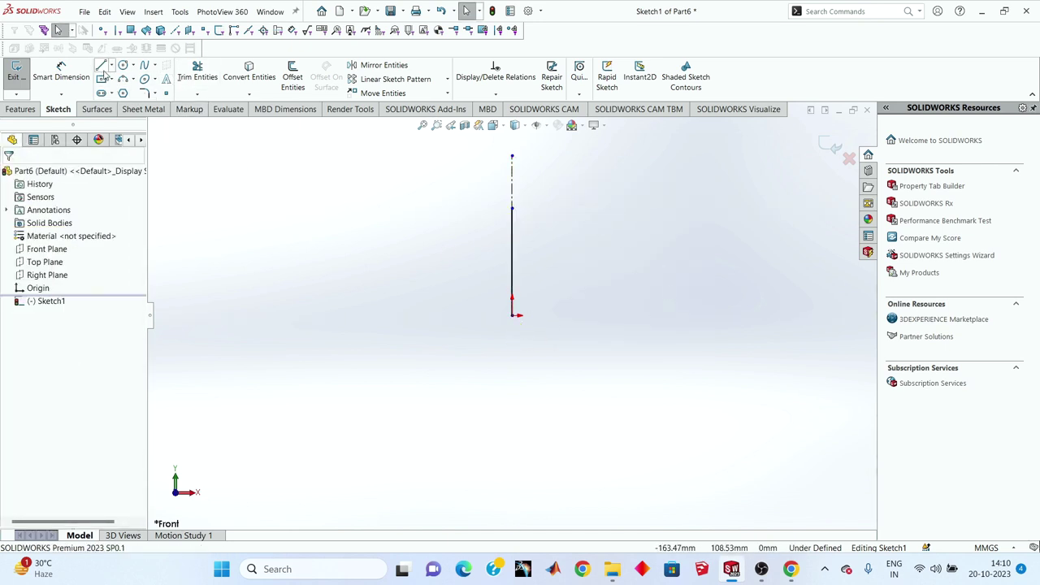
- Draw a circle centred on the line's midpoint, reaching the line's top end
{"action": "left_click", "coordinate": [512, 262]}
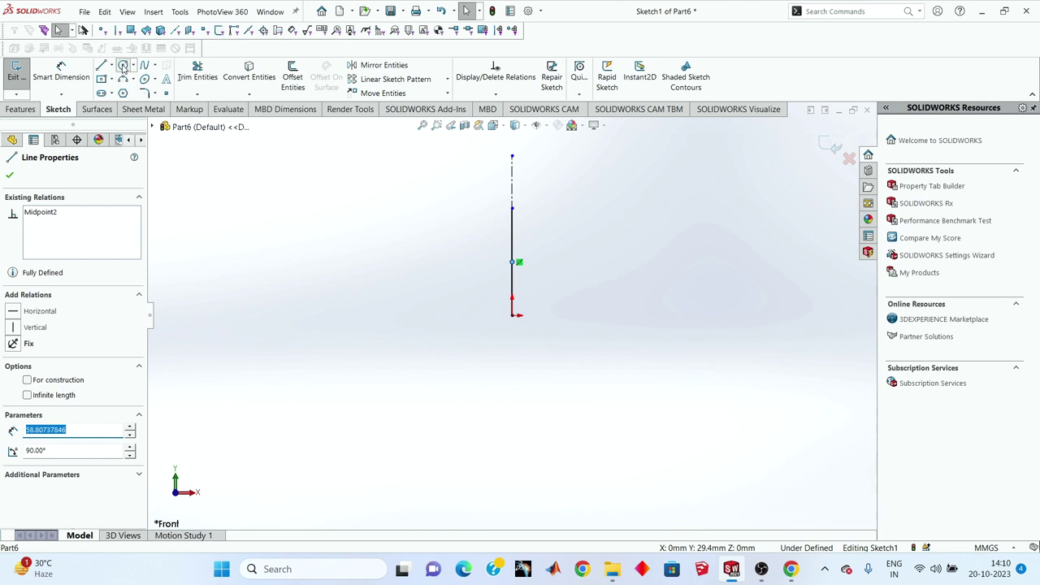
{"action": "left_click", "coordinate": [122, 65]}
{"action": "left_click", "coordinate": [512, 262]}
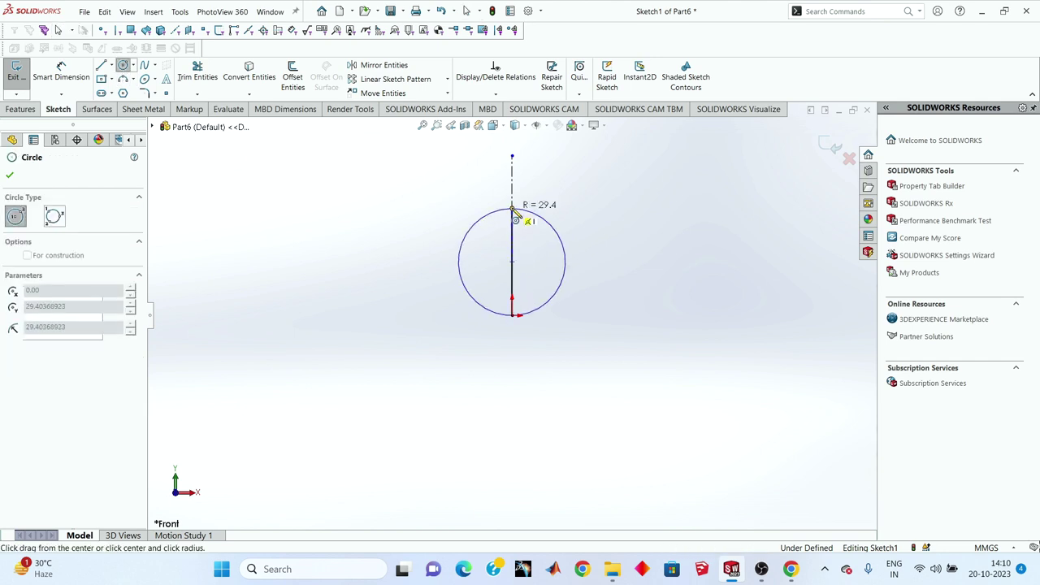
{"action": "left_click", "coordinate": [512, 208]}
{"action": "right_click", "coordinate": [400, 193]}
{"action": "left_click", "coordinate": [431, 200]}
- Dimension the vertical line to 275.61 mm
{"action": "left_click", "coordinate": [61, 72]}
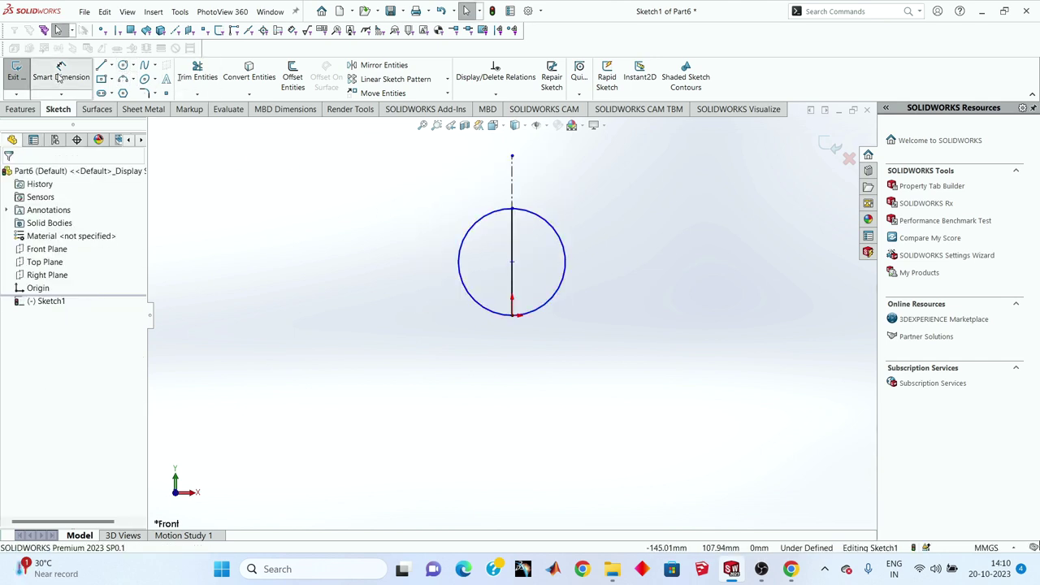
{"action": "left_click", "coordinate": [512, 244]}
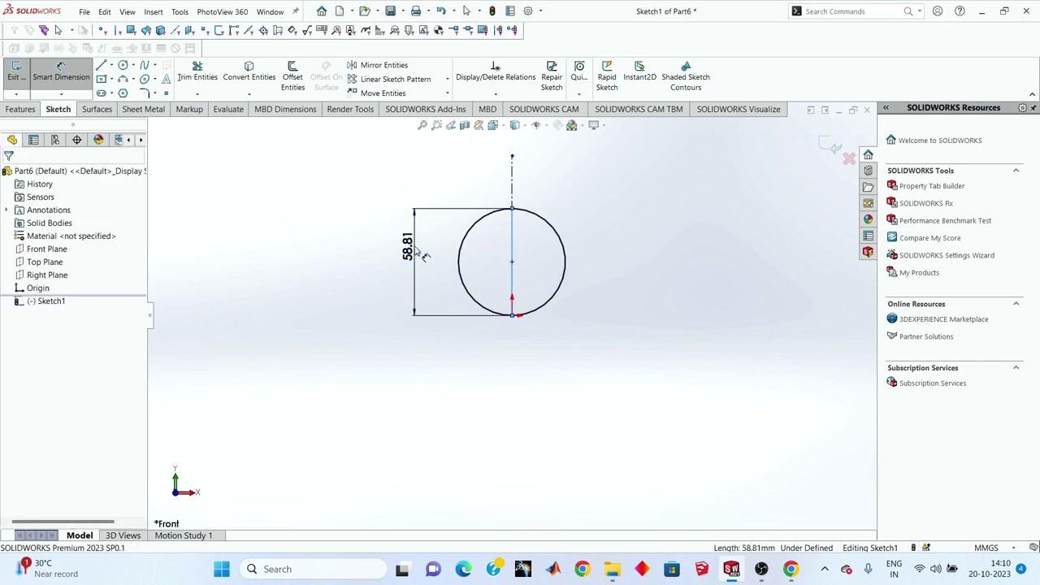
{"action": "left_click", "coordinate": [415, 260]}
{"action": "type", "text": "275.61"}
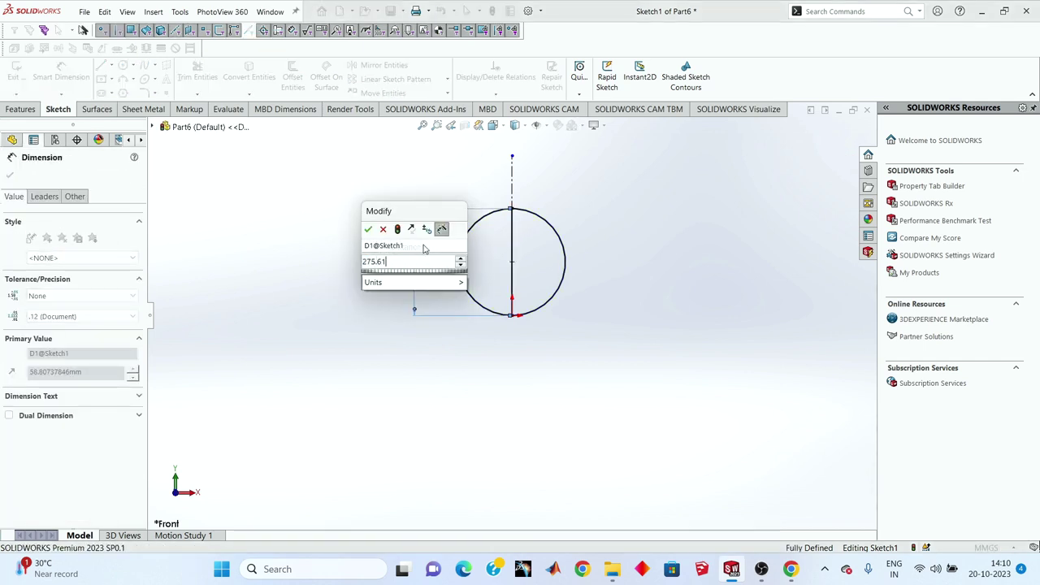
{"action": "key", "text": "Return"}
{"action": "left_click", "coordinate": [626, 365]}
- Trim away the circle's left half and exit the sketch
{"action": "scroll", "coordinate": [599, 274], "scroll_direction": "down", "scroll_amount": 2}
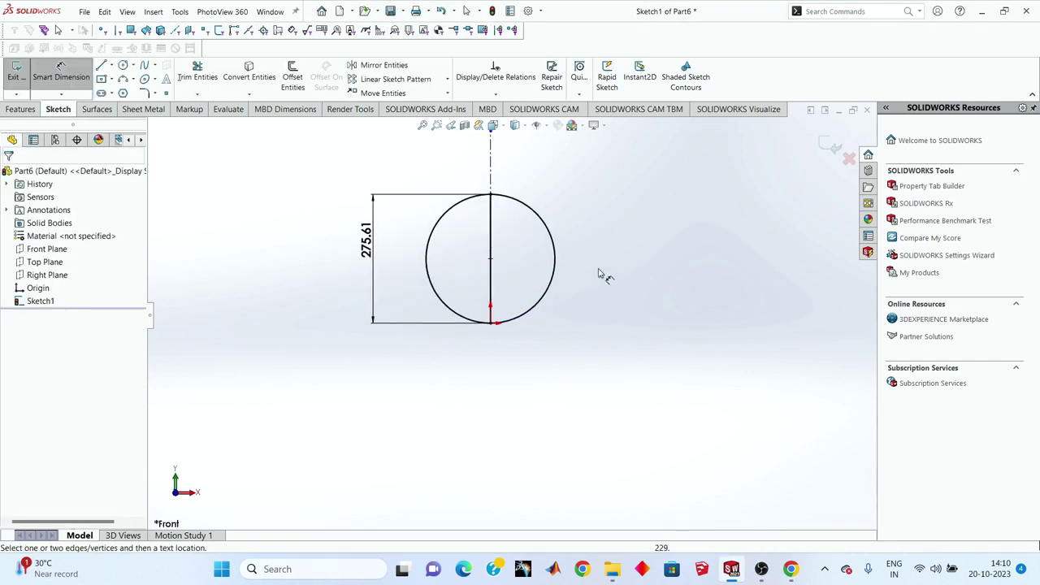
{"action": "left_click", "coordinate": [197, 76]}
{"action": "left_click_drag", "start_coordinate": [466, 181], "coordinate": [473, 321]}
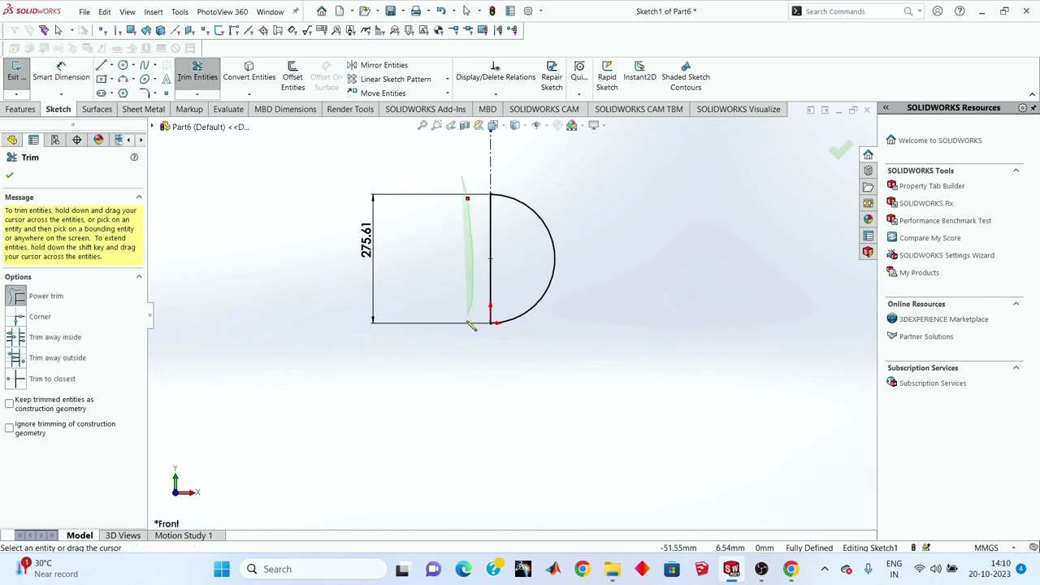
{"action": "left_click", "coordinate": [843, 158]}
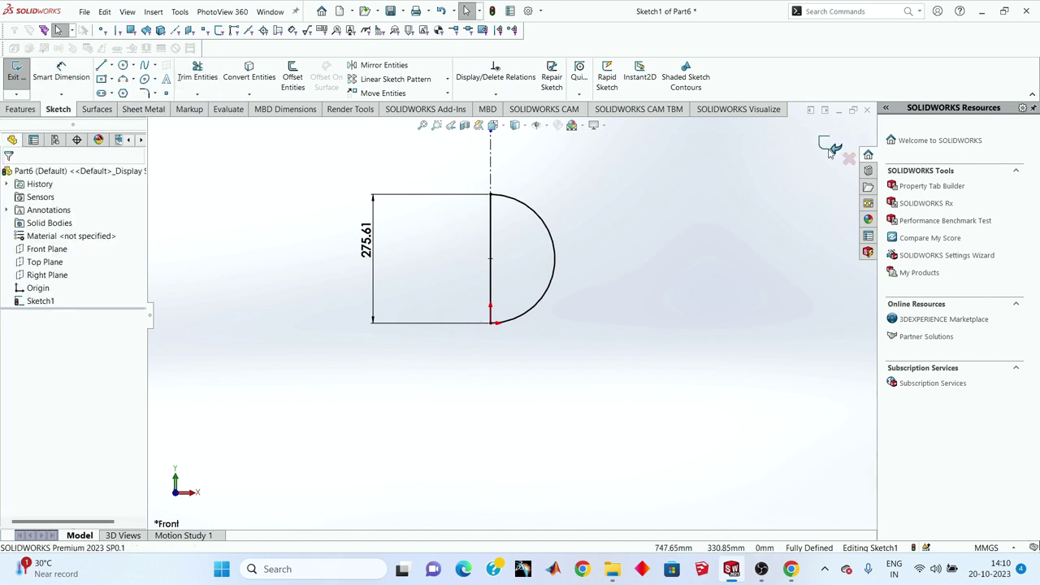
{"action": "left_click", "coordinate": [830, 151]}
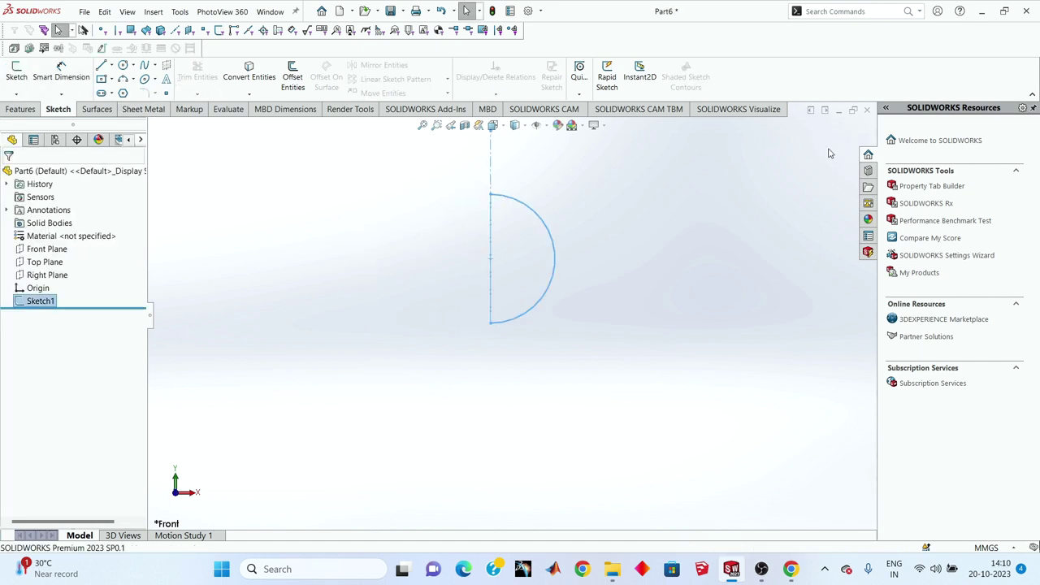
- Revolve the half-circle sketch 360° into a 137.81 mm radius sphere, Revolve1
{"action": "left_click", "coordinate": [27, 110]}
{"action": "left_click", "coordinate": [56, 86]}
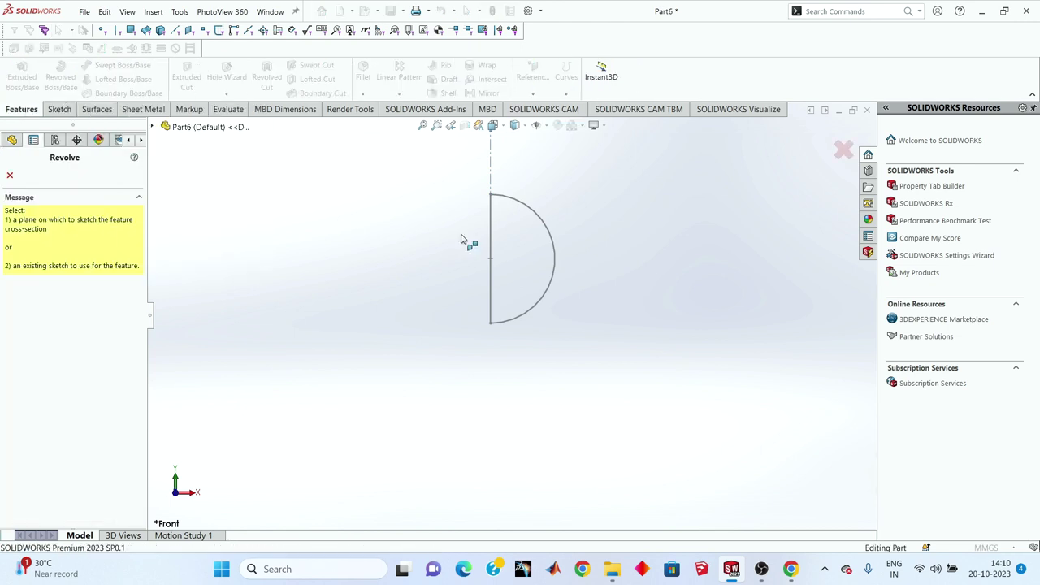
{"action": "left_click", "coordinate": [543, 219]}
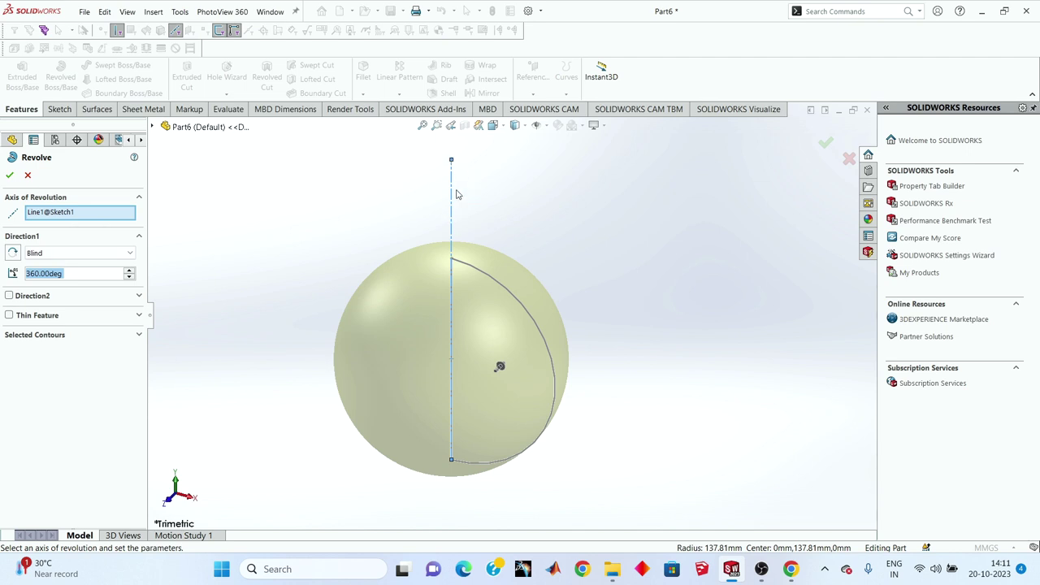
{"action": "left_click", "coordinate": [9, 175]}
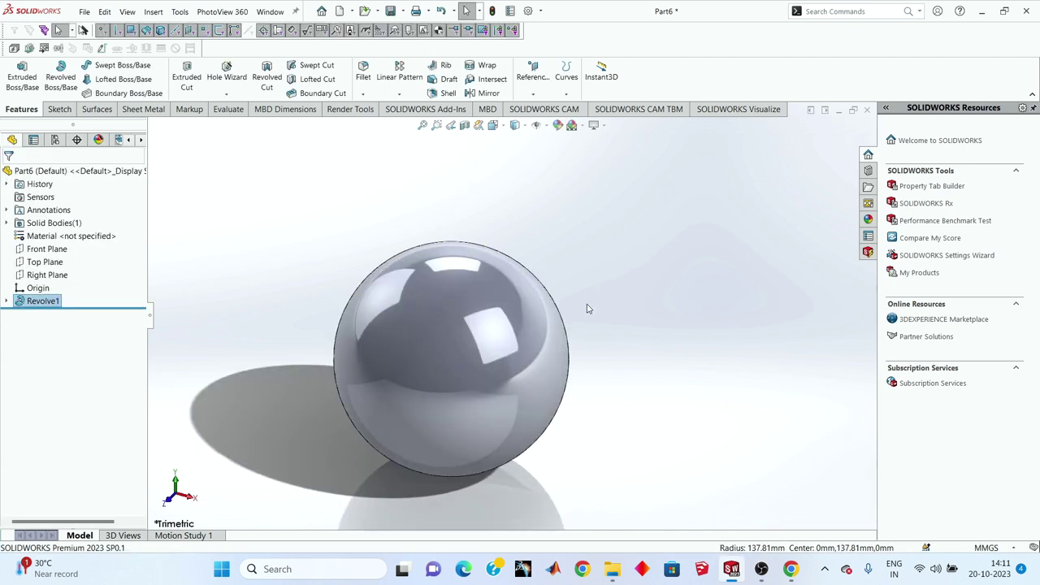
{"action": "mouse_move", "coordinate": [385, 325]}
{"action": "middle_mouse_down"}
{"action": "mouse_move", "coordinate": [472, 306]}
{"action": "mouse_move", "coordinate": [466, 421]}
{"action": "middle_mouse_up"}
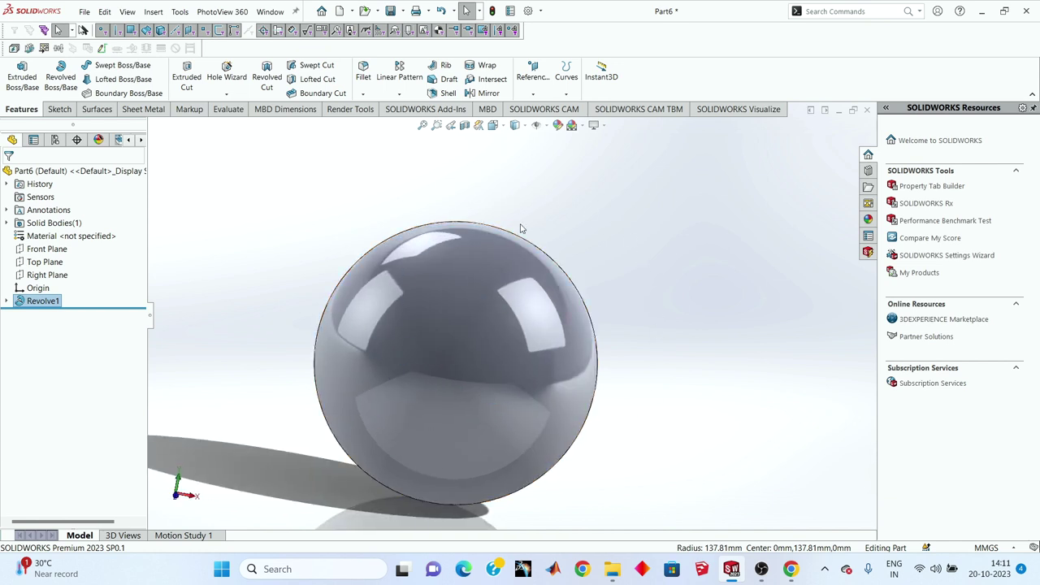
{"action": "scroll", "coordinate": [480, 320], "scroll_direction": "up", "scroll_amount": 3}
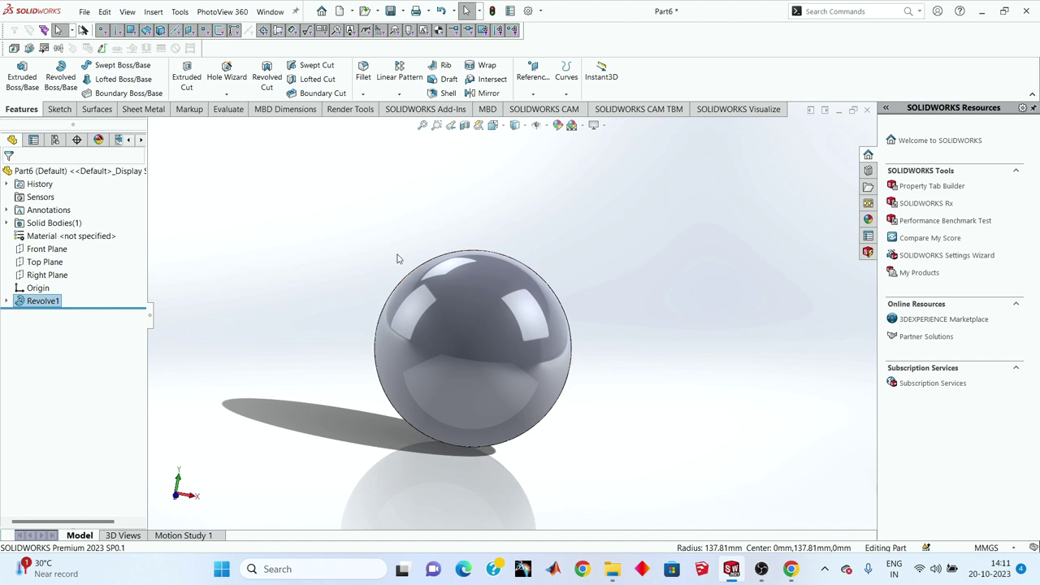
- Start a new sketch on the Front Plane and view it face-on
{"action": "left_click", "coordinate": [59, 111]}
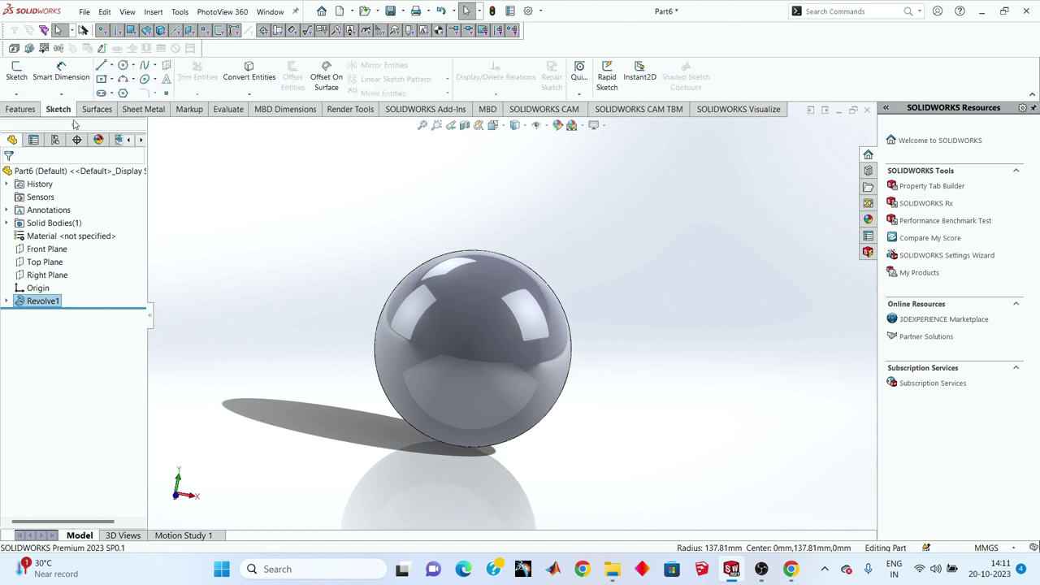
{"action": "left_click", "coordinate": [50, 250]}
{"action": "left_click", "coordinate": [61, 234]}
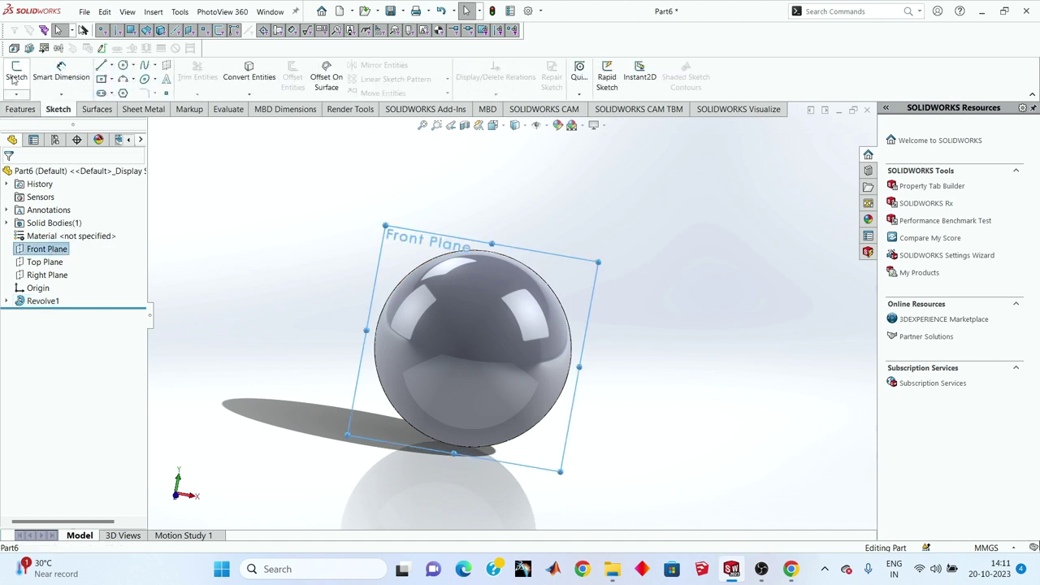
{"action": "right_click", "coordinate": [51, 320]}
{"action": "left_click", "coordinate": [74, 296]}
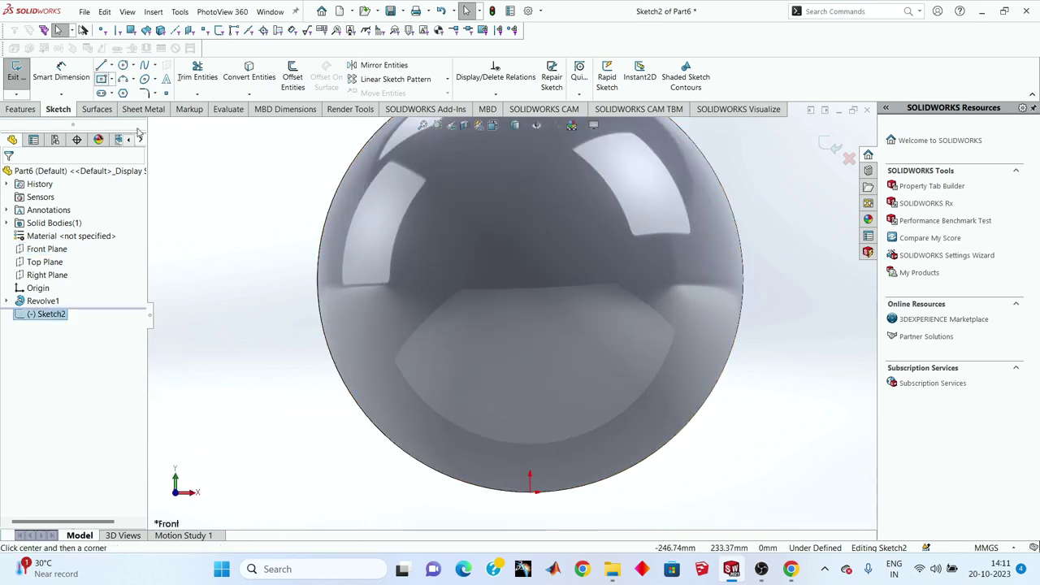
- Draw a centre rectangle centred on the origin below the sphere
{"action": "left_click", "coordinate": [101, 81]}
{"action": "scroll", "coordinate": [524, 455], "scroll_direction": "down", "scroll_amount": 2}
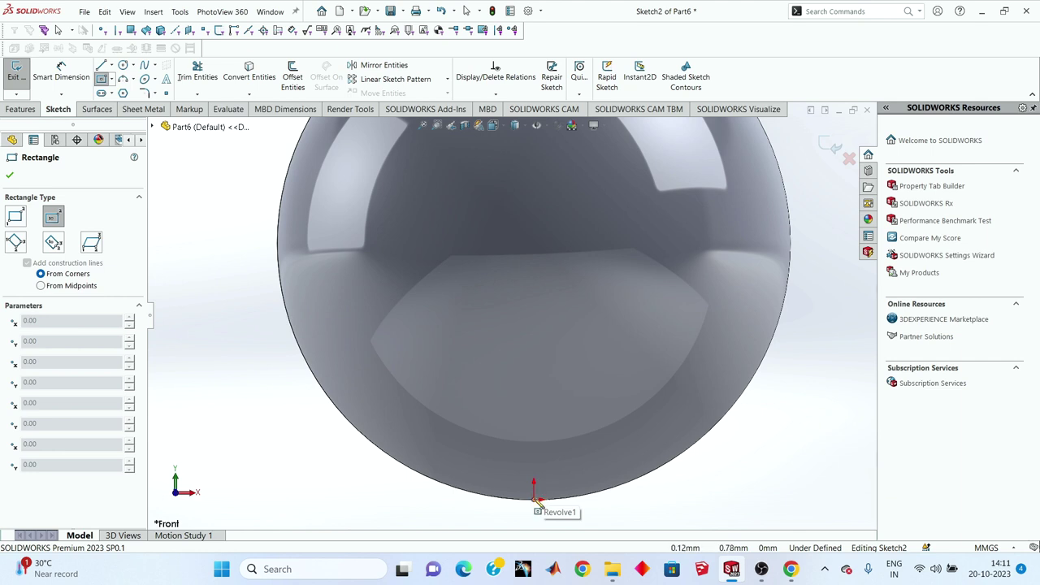
{"action": "left_click", "coordinate": [534, 499]}
{"action": "left_click", "coordinate": [484, 486]}
{"action": "right_click", "coordinate": [235, 358]}
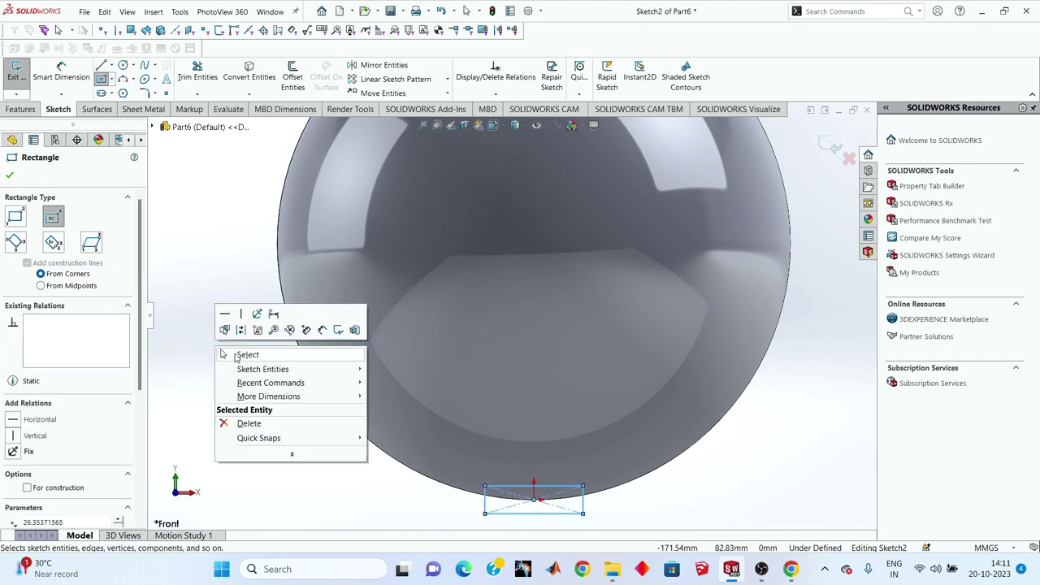
{"action": "left_click", "coordinate": [237, 356]}
- Dimension the rectangle 5 mm high and 30 mm wide
{"action": "left_click", "coordinate": [60, 74]}
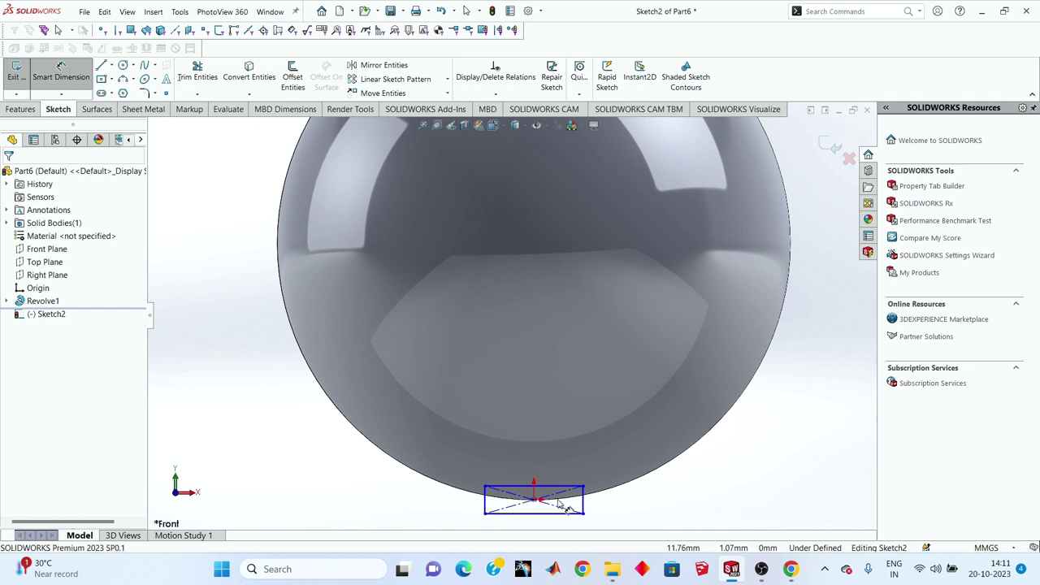
{"action": "left_click", "coordinate": [583, 508]}
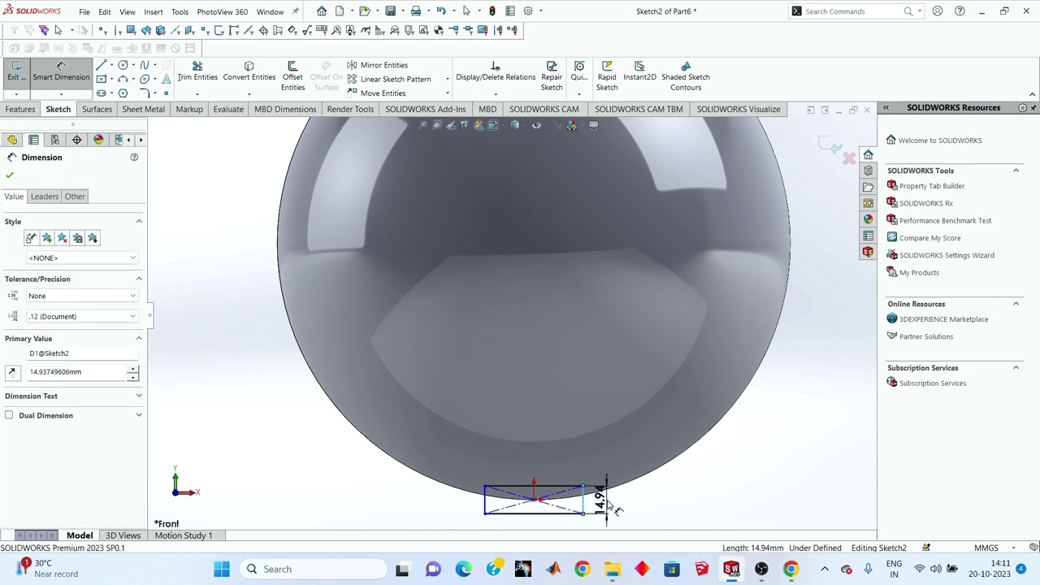
{"action": "left_click", "coordinate": [596, 495]}
{"action": "type", "text": "5"}
{"action": "key", "text": "Return"}
{"action": "scroll", "coordinate": [571, 510], "scroll_direction": "up", "scroll_amount": 3}
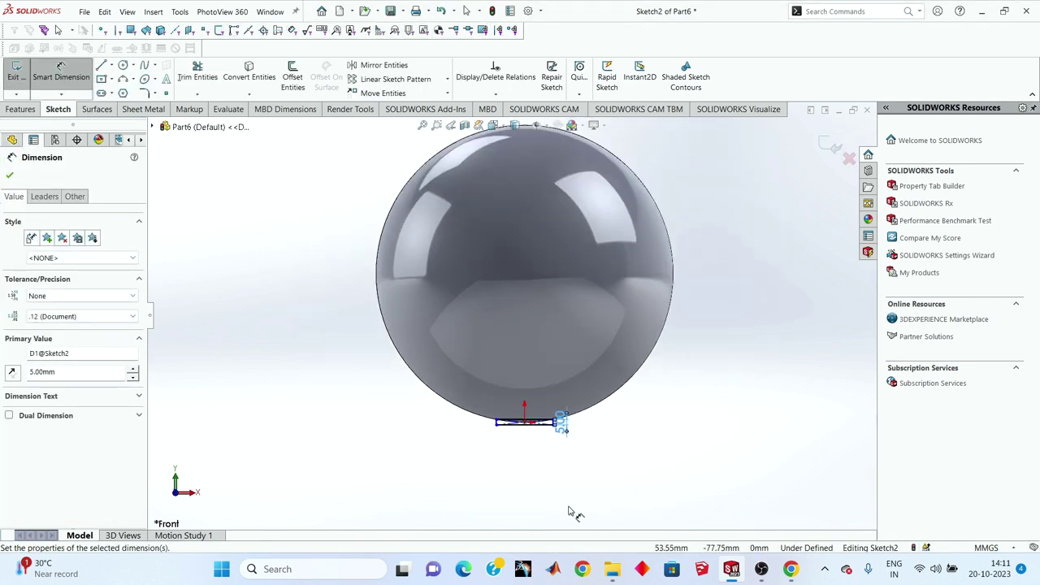
{"action": "scroll", "coordinate": [546, 360], "scroll_direction": "down", "scroll_amount": 5}
{"action": "scroll", "coordinate": [494, 341], "scroll_direction": "down", "scroll_amount": 2}
{"action": "left_click", "coordinate": [491, 340]}
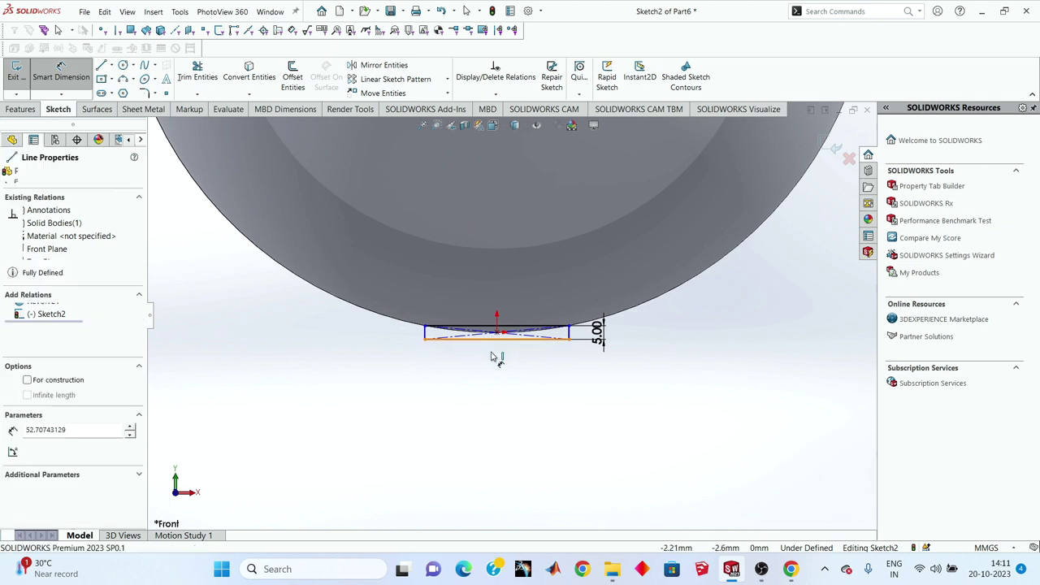
{"action": "left_click", "coordinate": [493, 356]}
{"action": "key", "text": "Return"}
{"action": "type", "text": "30"}
{"action": "key", "text": "Return"}
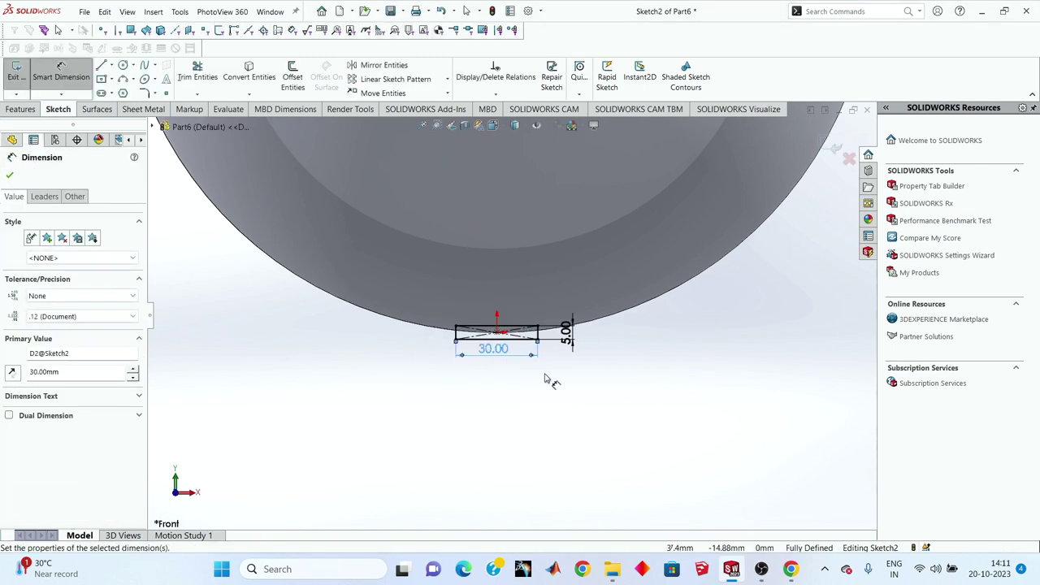
{"action": "scroll", "coordinate": [468, 297], "scroll_direction": "down", "scroll_amount": 3}
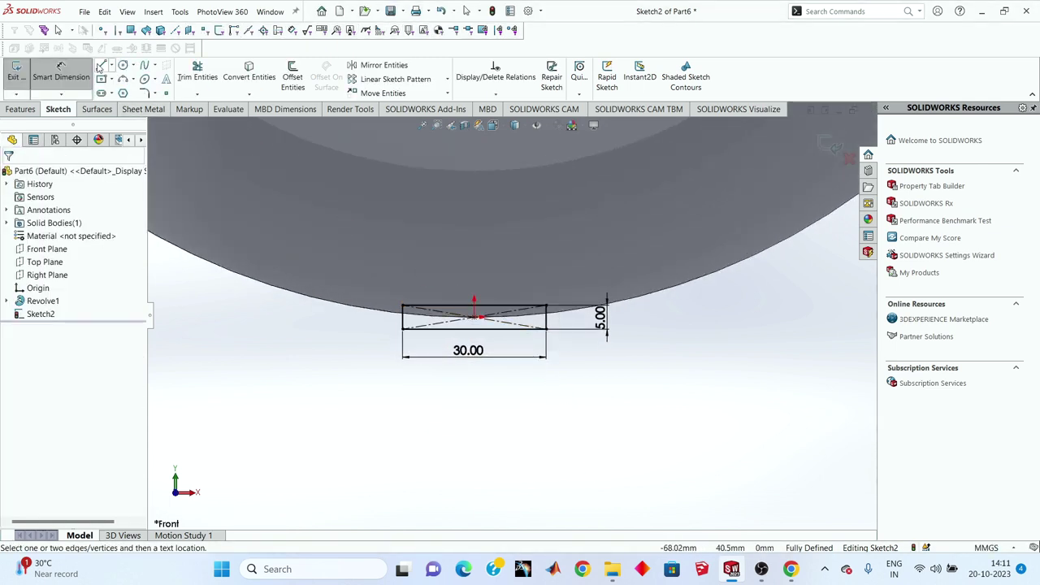
{"action": "left_click", "coordinate": [100, 67]}
- Draw a small square notch of three lines on the rectangle's bottom edge near its left end
{"action": "scroll", "coordinate": [545, 360], "scroll_direction": "down", "scroll_amount": 2}
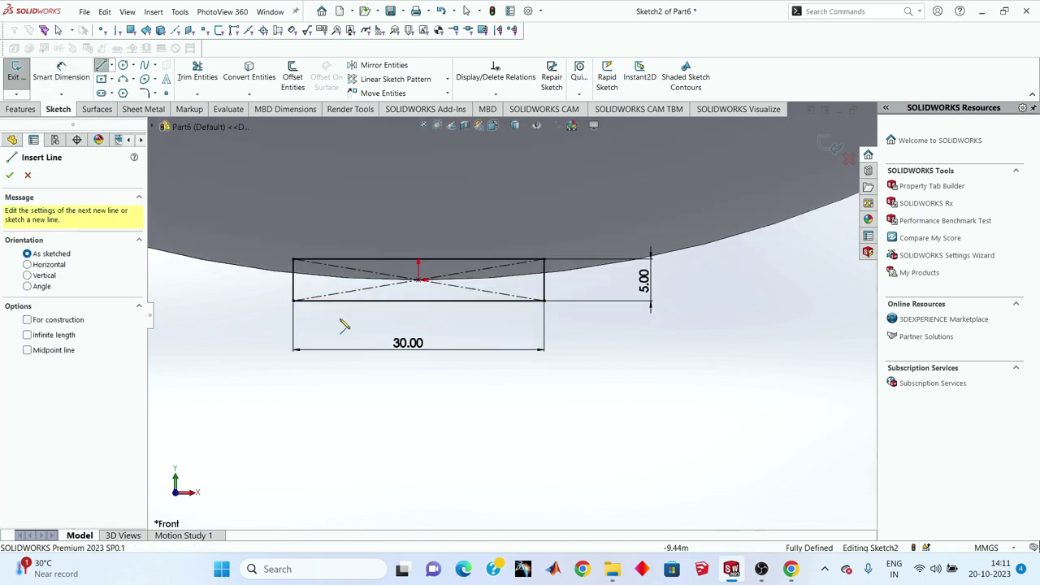
{"action": "scroll", "coordinate": [348, 325], "scroll_direction": "down", "scroll_amount": 1}
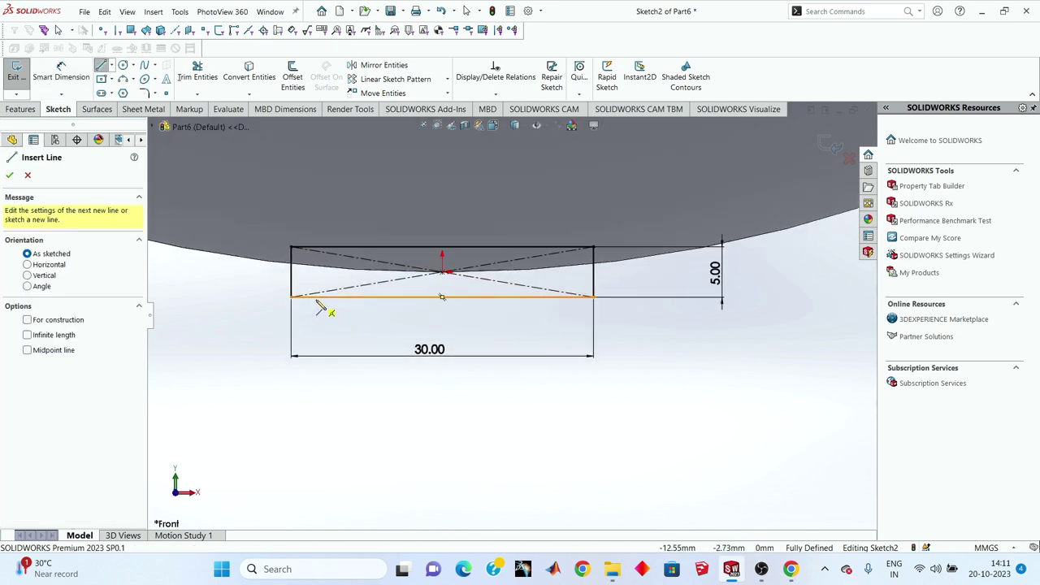
{"action": "left_click", "coordinate": [318, 296]}
{"action": "left_click", "coordinate": [318, 283]}
{"action": "left_click", "coordinate": [339, 282]}
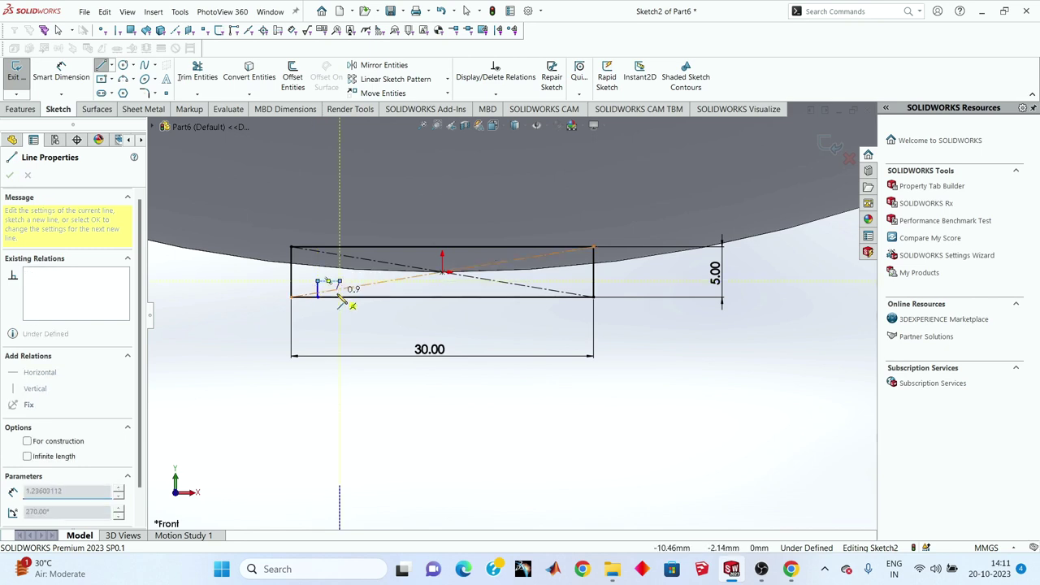
{"action": "left_click", "coordinate": [340, 297]}
{"action": "right_click", "coordinate": [359, 325]}
{"action": "left_click", "coordinate": [379, 330]}
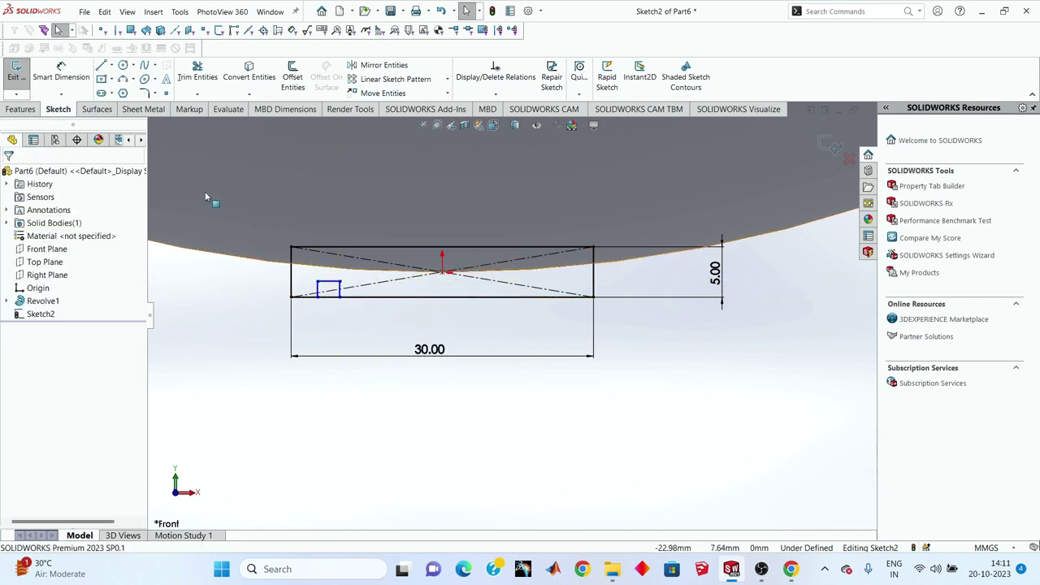
- Dimension the notch 2 mm high and 2 mm wide
{"action": "left_click", "coordinate": [69, 77]}
{"action": "scroll", "coordinate": [286, 272], "scroll_direction": "down", "scroll_amount": 3}
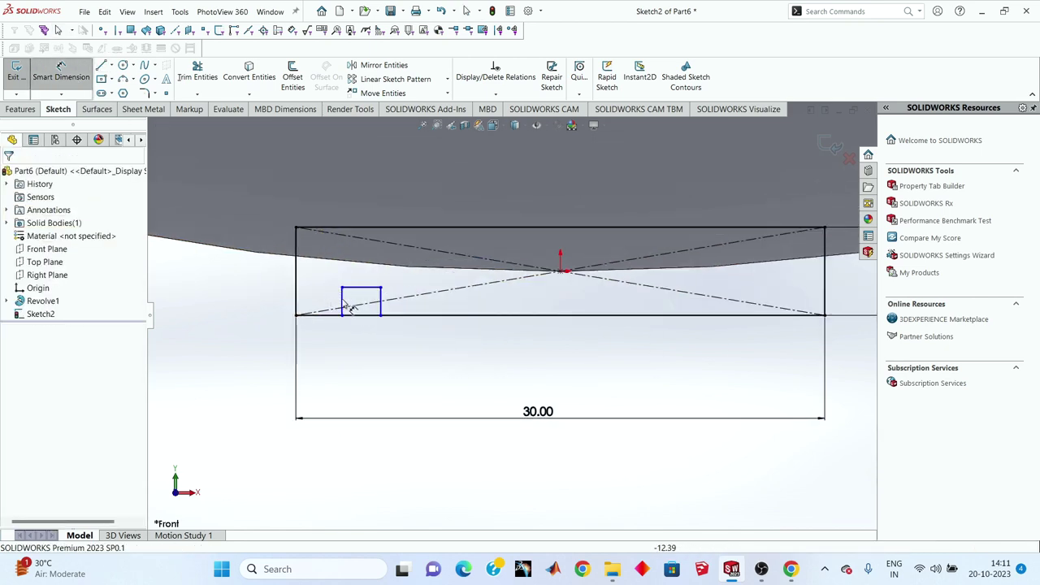
{"action": "left_click", "coordinate": [341, 302]}
{"action": "left_click", "coordinate": [331, 300]}
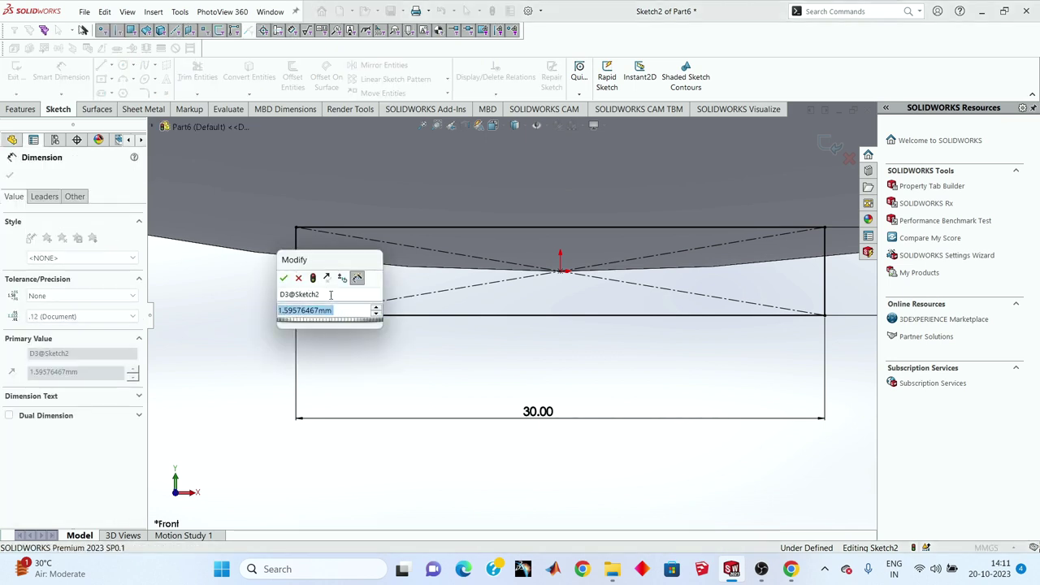
{"action": "type", "text": "2"}
{"action": "key", "text": "Return"}
{"action": "left_click", "coordinate": [382, 371]}
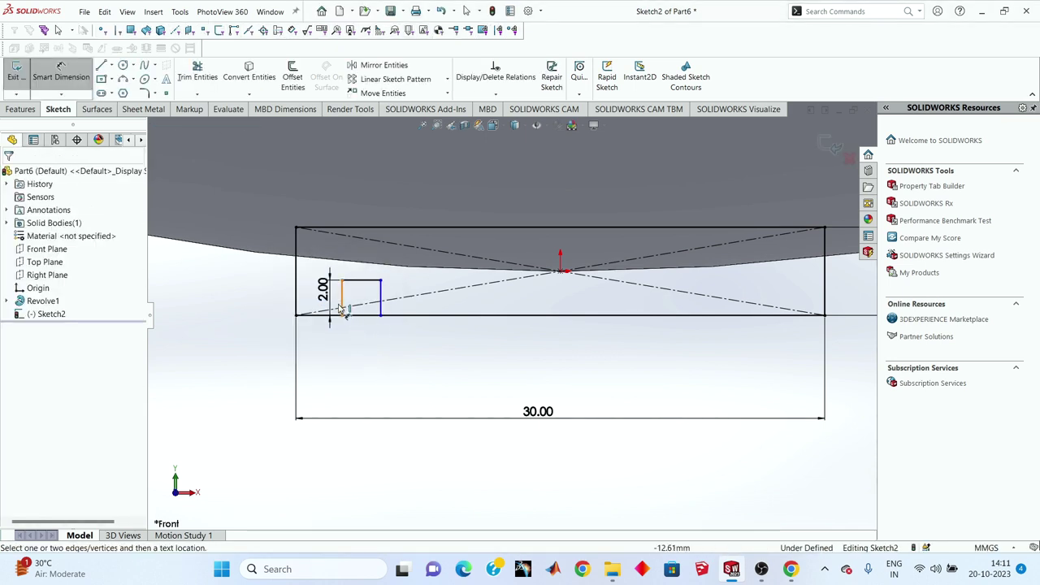
{"action": "left_click", "coordinate": [362, 314]}
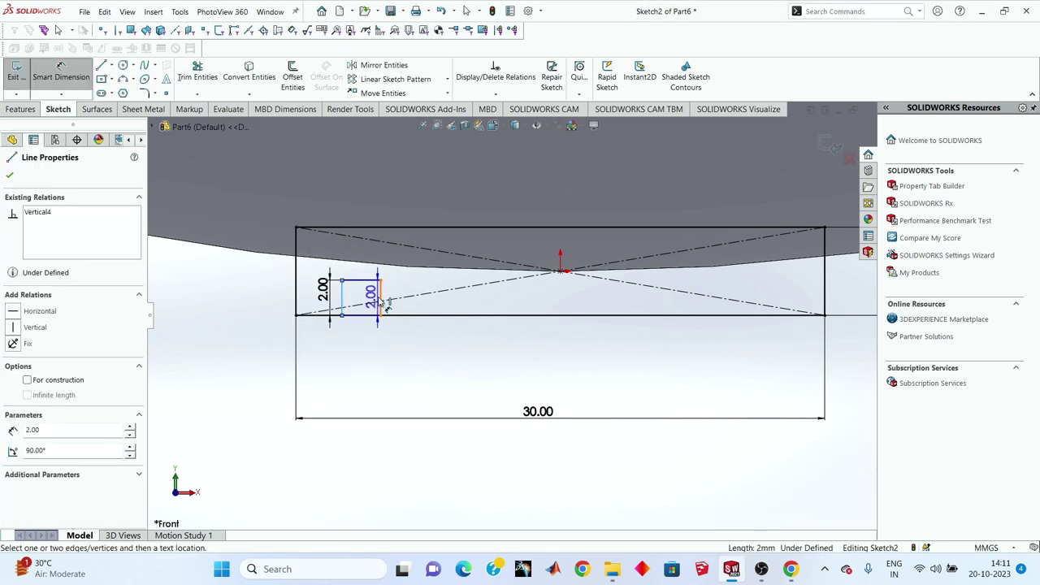
{"action": "left_click", "coordinate": [372, 340]}
{"action": "type", "text": "2"}
{"action": "key", "text": "Return"}
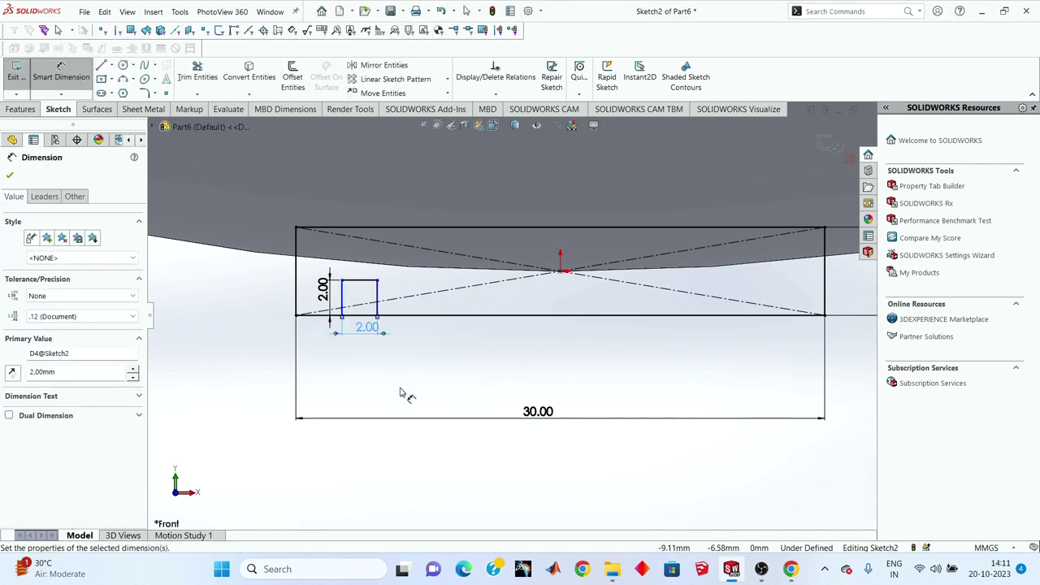
{"action": "scroll", "coordinate": [373, 352], "scroll_direction": "down", "scroll_amount": 1}
{"action": "scroll", "coordinate": [373, 352], "scroll_direction": "down", "scroll_amount": 1}
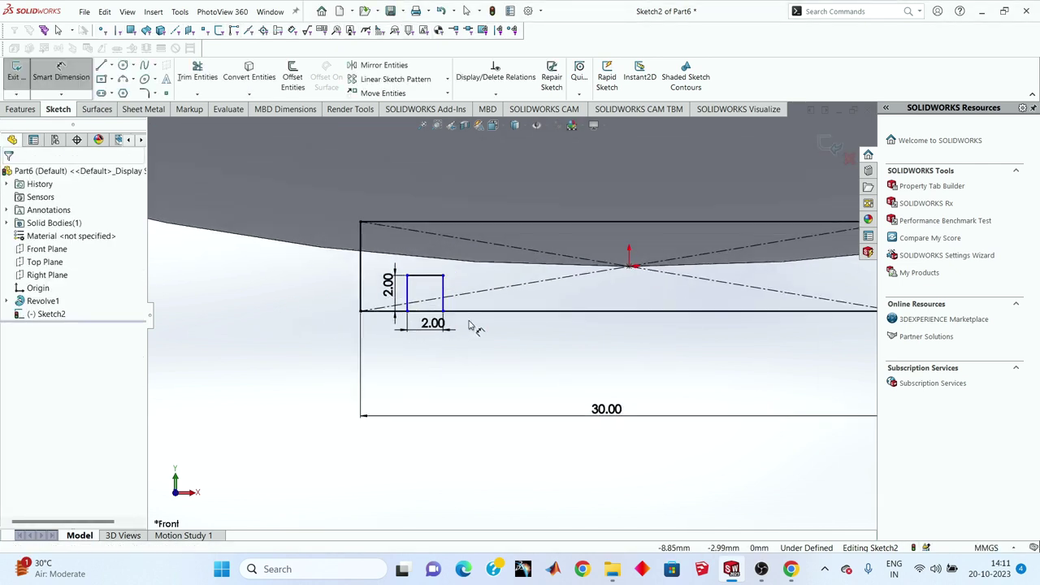
{"action": "key", "text": "Escape"}
- Set up a linear sketch pattern along the bottom edge, selecting the notch's three lines
{"action": "left_click", "coordinate": [392, 78]}
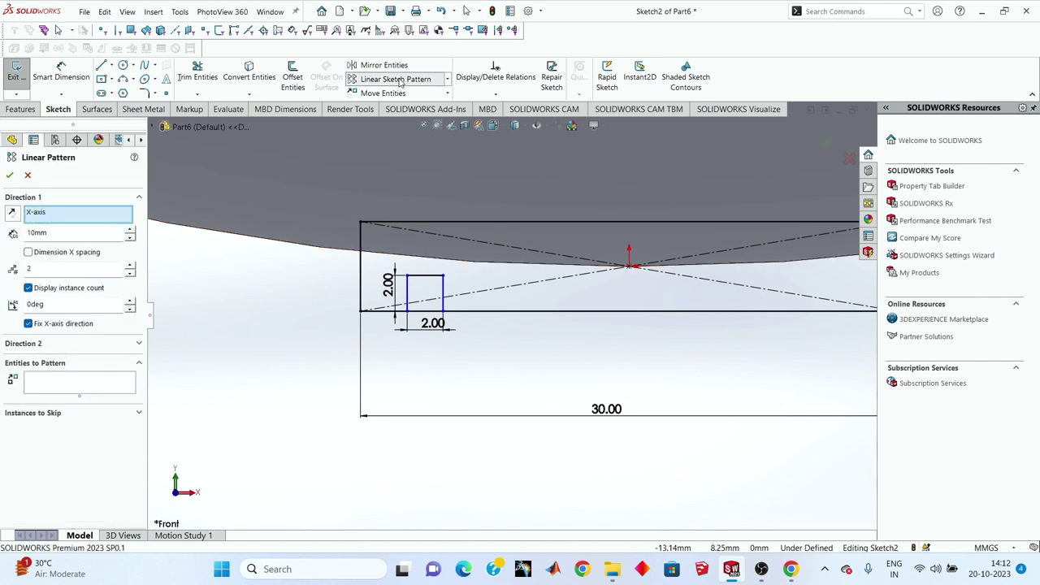
{"action": "left_click", "coordinate": [494, 311]}
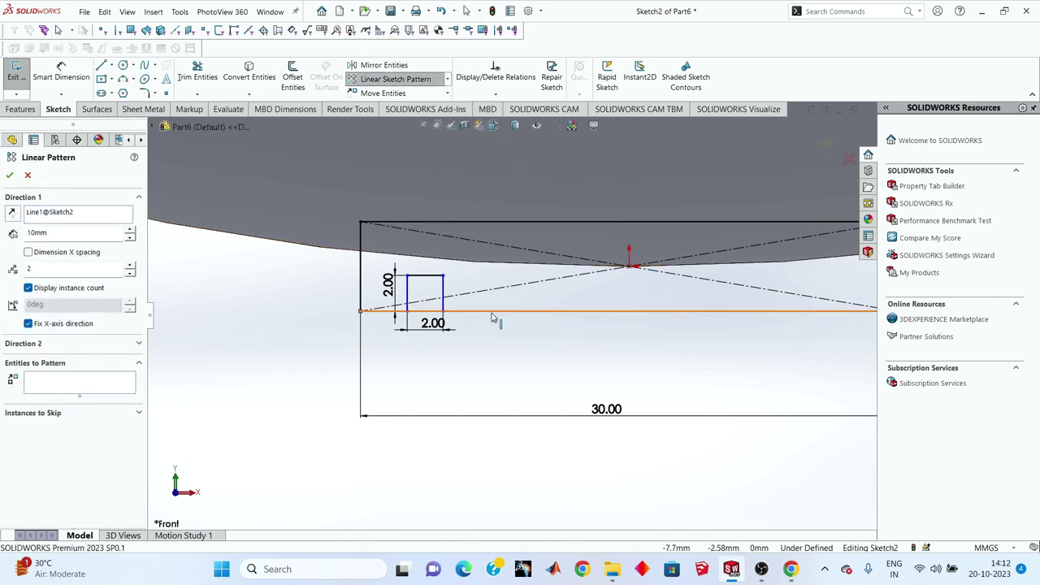
{"action": "left_click", "coordinate": [80, 393]}
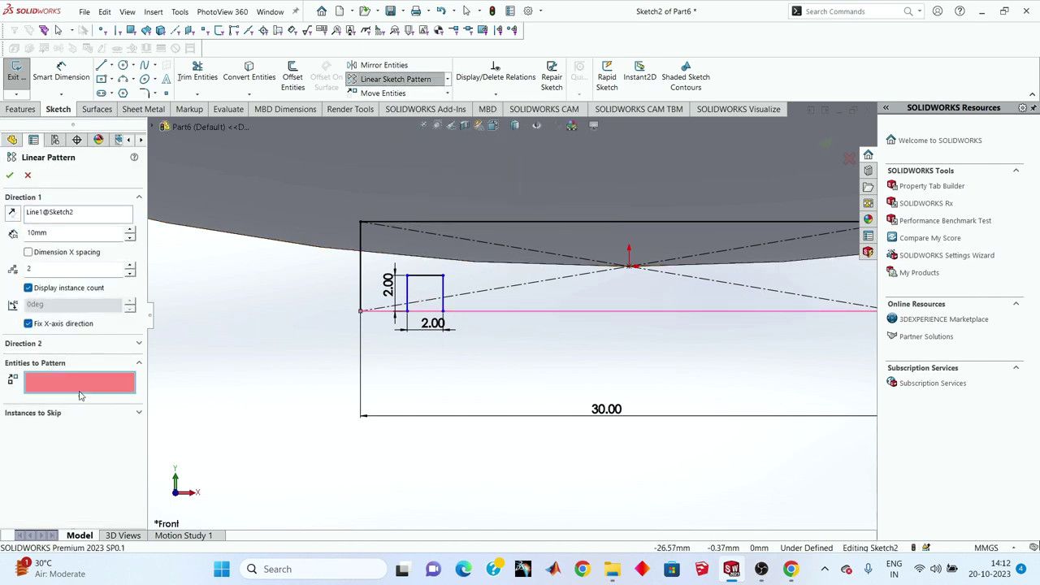
{"action": "left_click", "coordinate": [407, 301]}
{"action": "left_click", "coordinate": [444, 297]}
{"action": "left_click", "coordinate": [443, 305]}
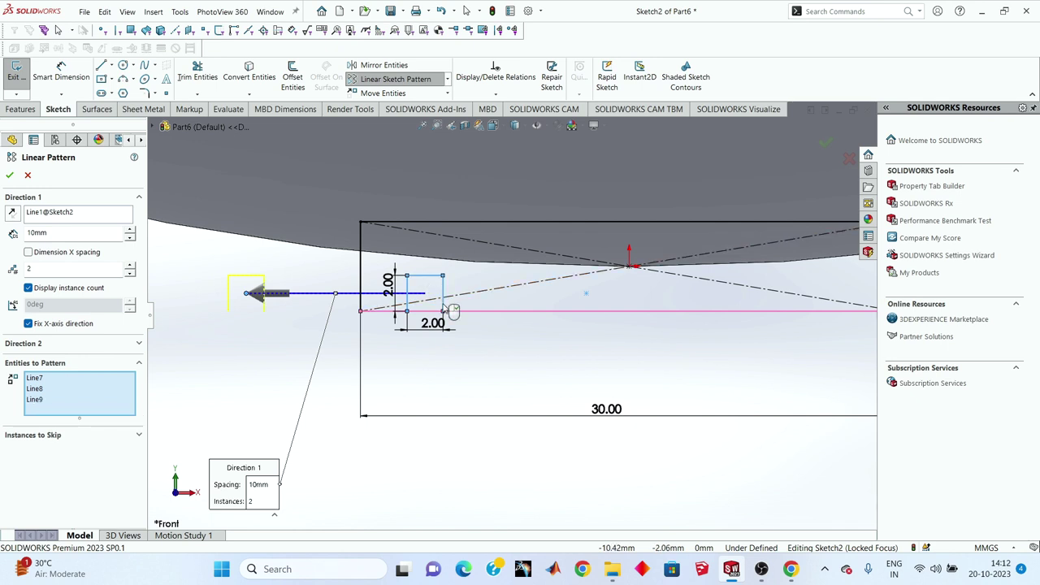
- Repeat the notch 4 times to the right at 7.5 mm spacing and accept
{"action": "left_click", "coordinate": [15, 213]}
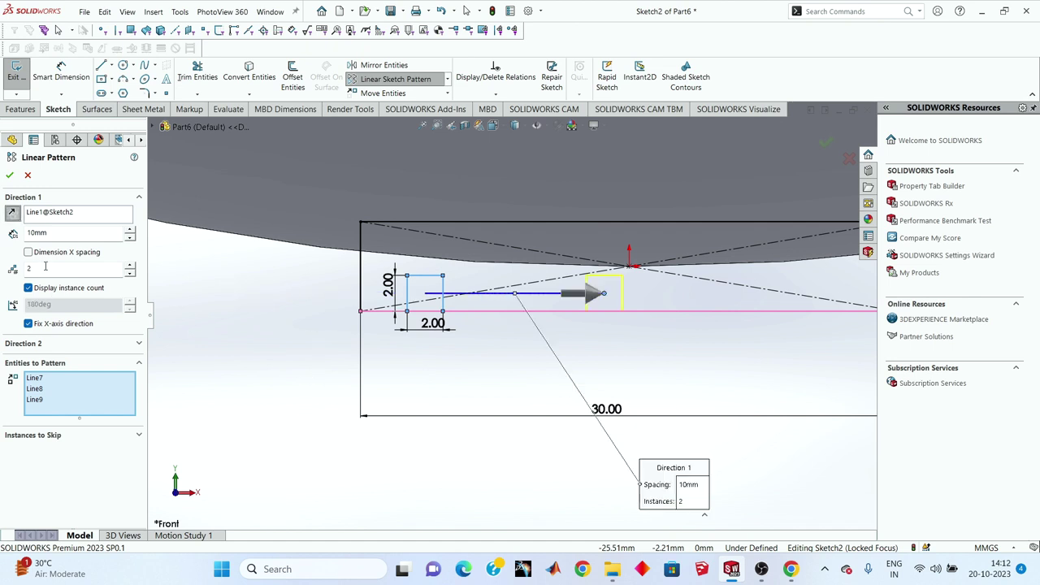
{"action": "type", "text": "4"}
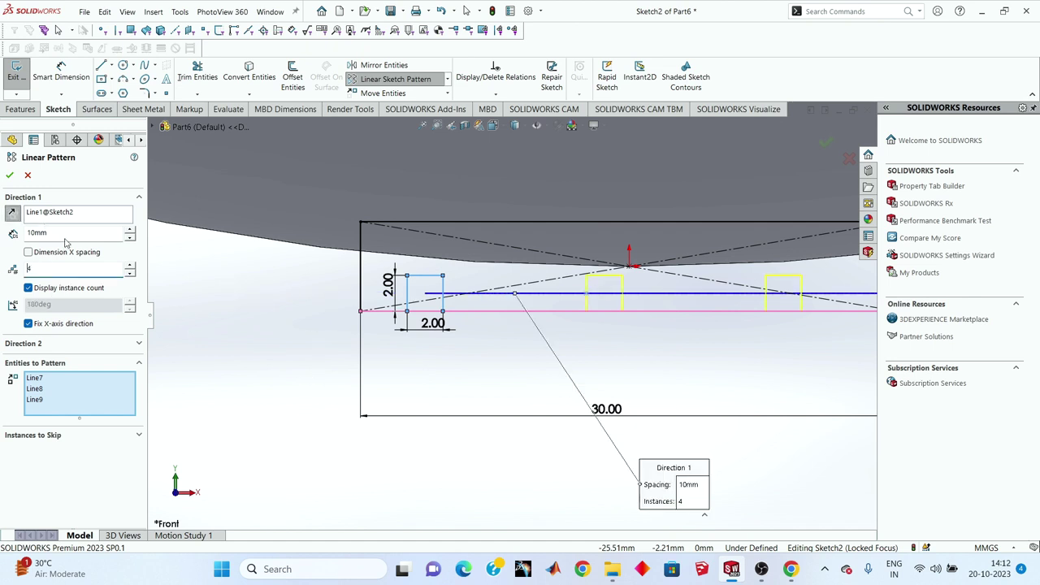
{"action": "scroll", "coordinate": [317, 340], "scroll_direction": "up", "scroll_amount": 2}
{"action": "scroll", "coordinate": [317, 340], "scroll_direction": "up", "scroll_amount": 1}
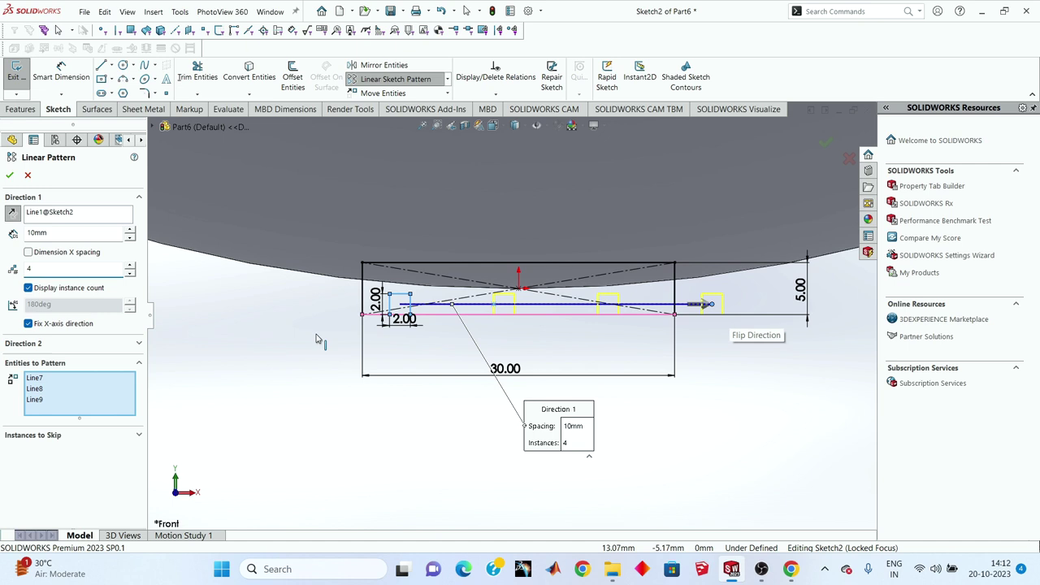
{"action": "left_click", "coordinate": [66, 234]}
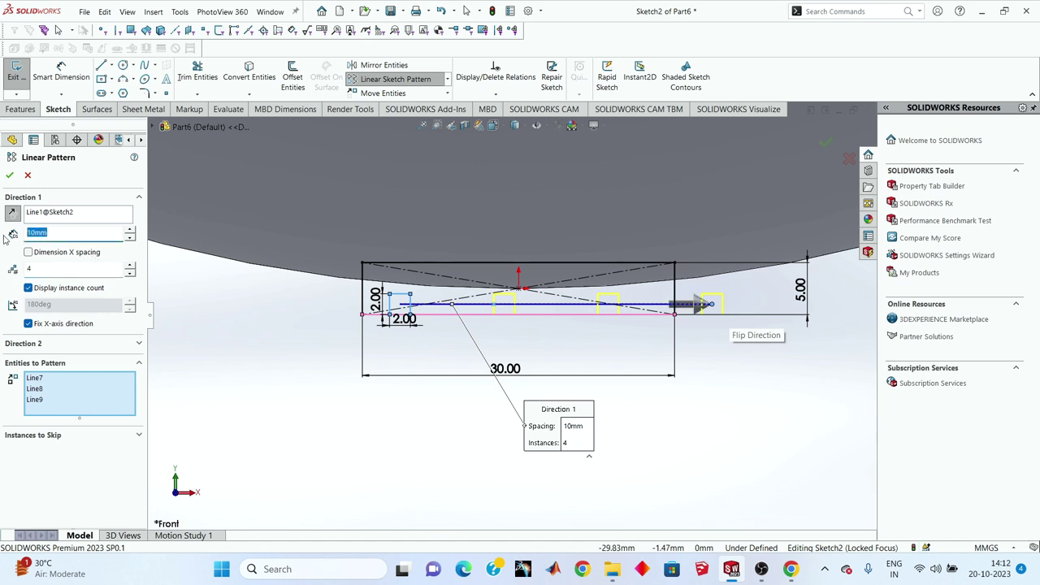
{"action": "type", "text": "8"}
{"action": "key", "text": "Return"}
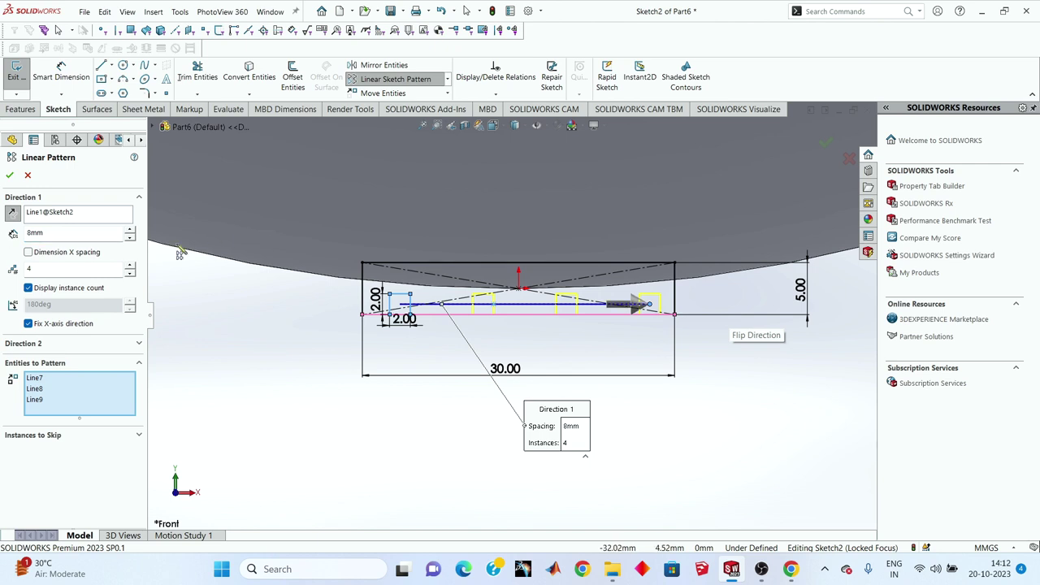
{"action": "type", "text": "7"}
{"action": "key", "text": "Return"}
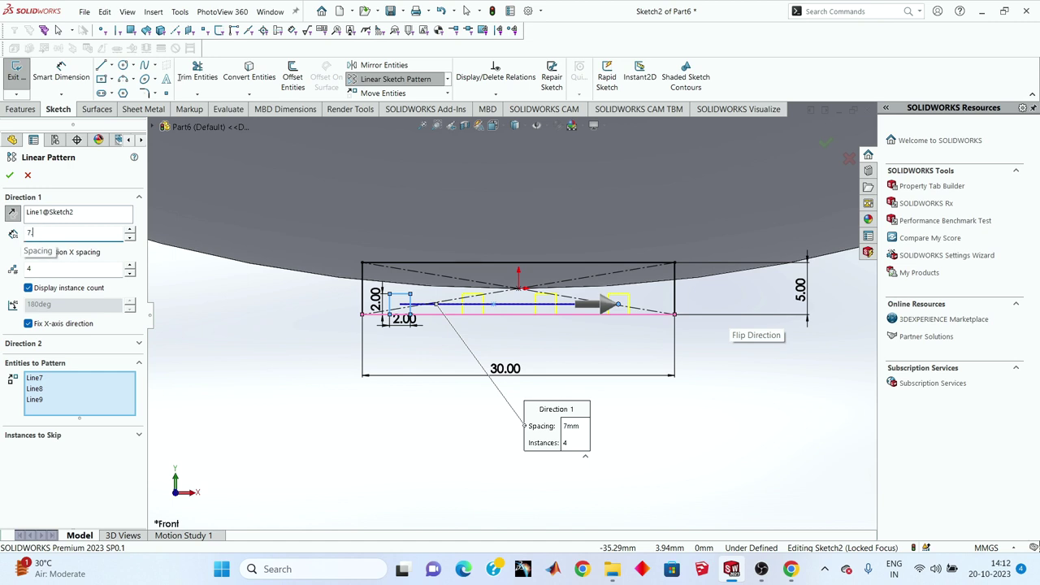
{"action": "type", "text": ".5"}
{"action": "key", "text": "Return"}
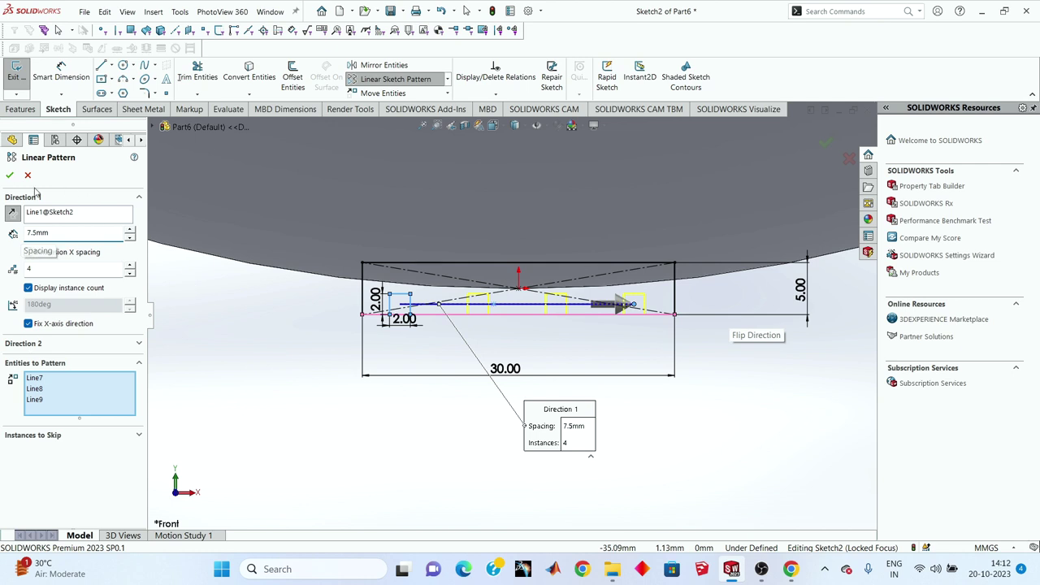
{"action": "left_click", "coordinate": [10, 175]}
{"action": "scroll", "coordinate": [545, 373], "scroll_direction": "down", "scroll_amount": 2}
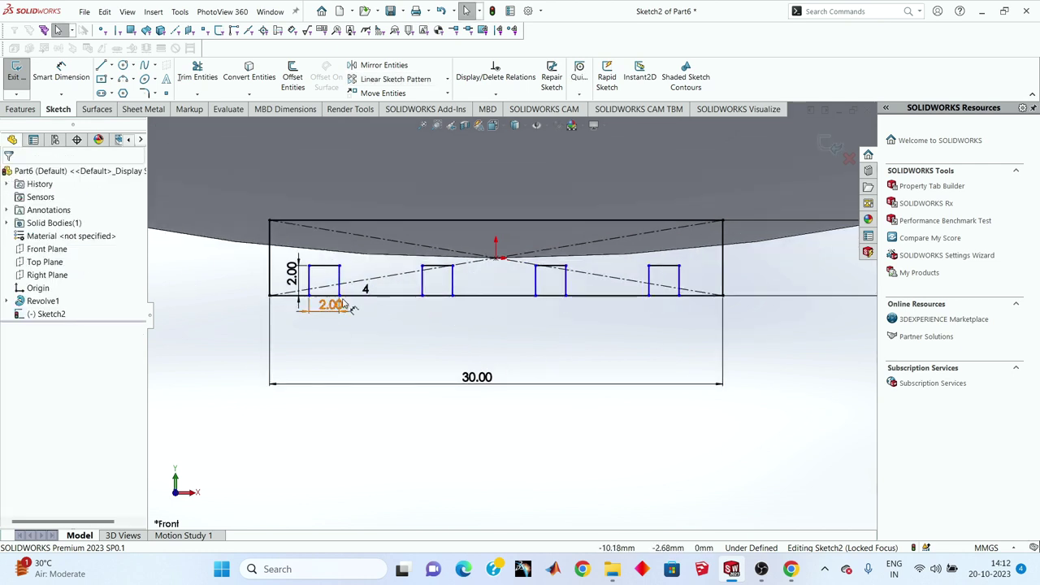
- Trim the bottom line inside the four notches and exit Sketch2
{"action": "left_click", "coordinate": [197, 74]}
{"action": "scroll", "coordinate": [216, 175], "scroll_direction": "down", "scroll_amount": 2}
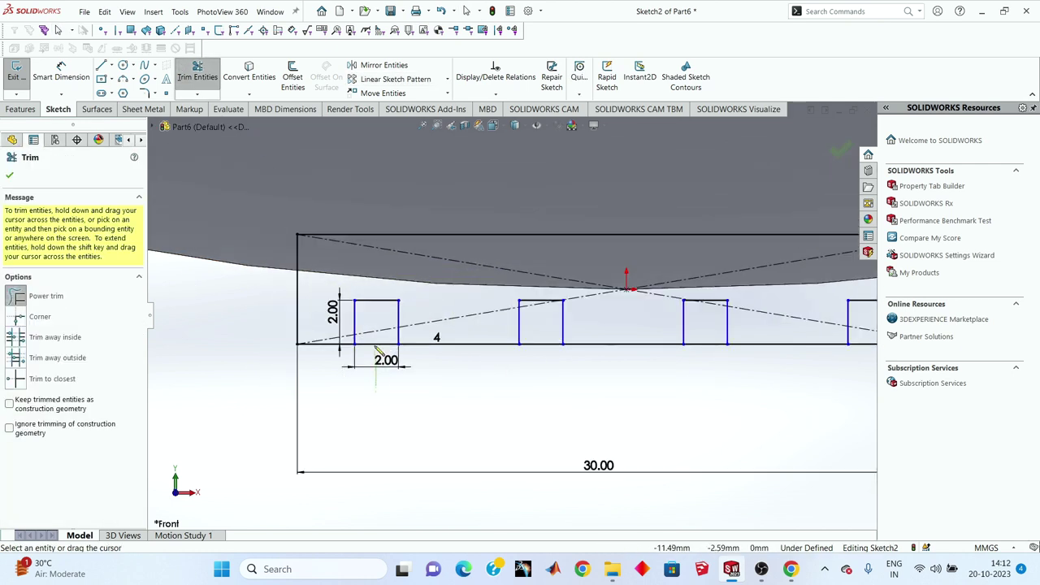
{"action": "left_click_drag", "start_coordinate": [541, 383], "coordinate": [542, 344]}
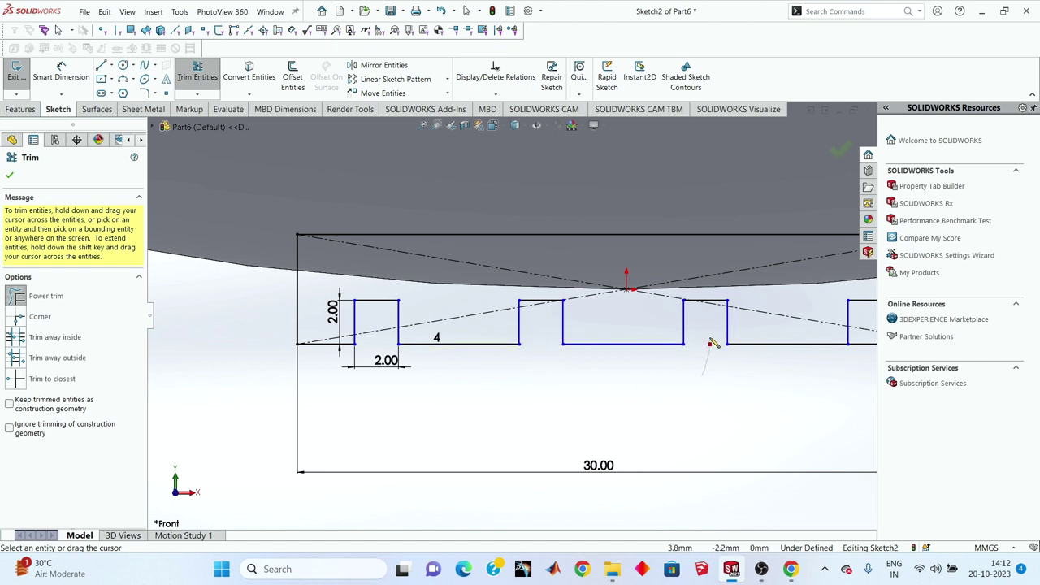
{"action": "scroll", "coordinate": [715, 358], "scroll_direction": "up", "scroll_amount": 2}
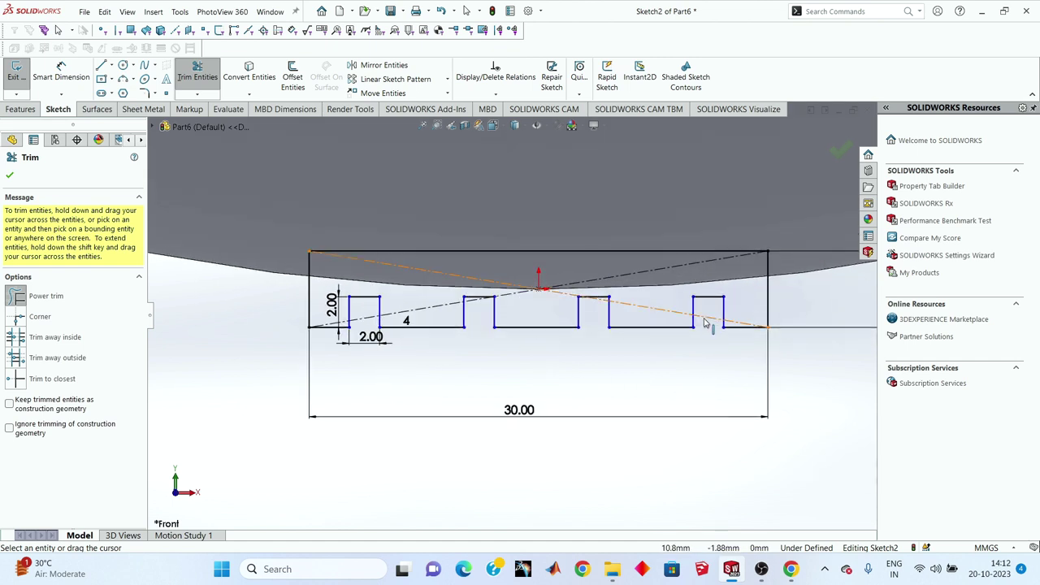
{"action": "left_click", "coordinate": [841, 152]}
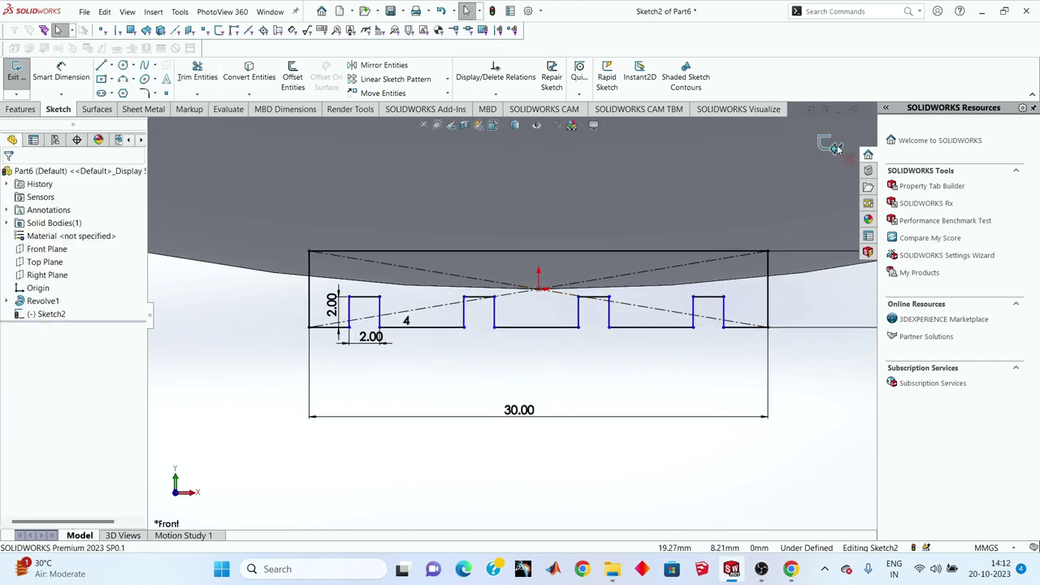
{"action": "left_click", "coordinate": [831, 148]}
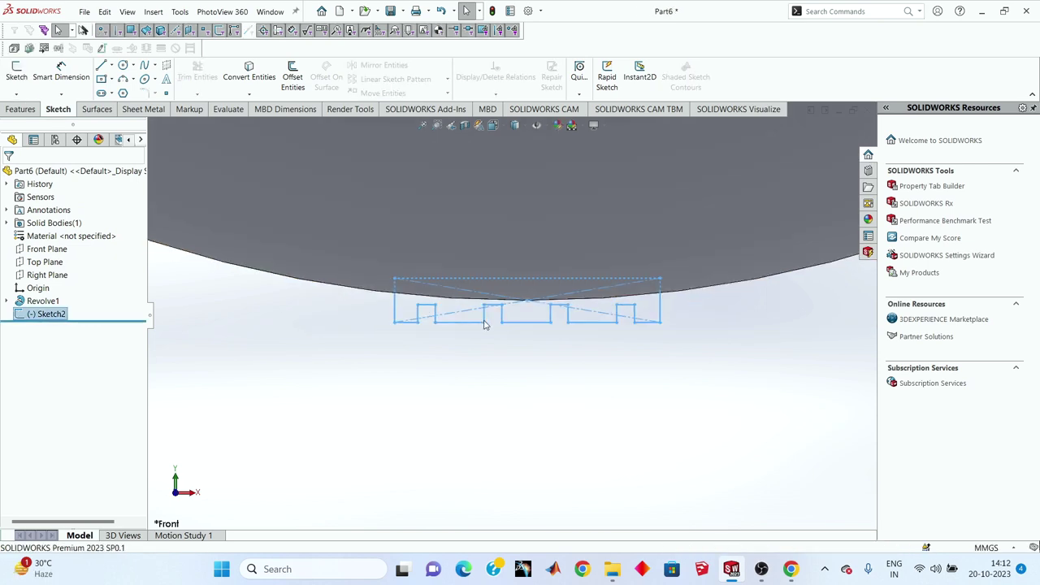
- Start a new sketch on the Right Plane and set the view normal to it
{"action": "left_click", "coordinate": [592, 349]}
{"action": "middle_click_drag", "start_coordinate": [592, 349], "coordinate": [520, 383]}
{"action": "scroll", "coordinate": [519, 383], "scroll_direction": "up", "scroll_amount": 5}
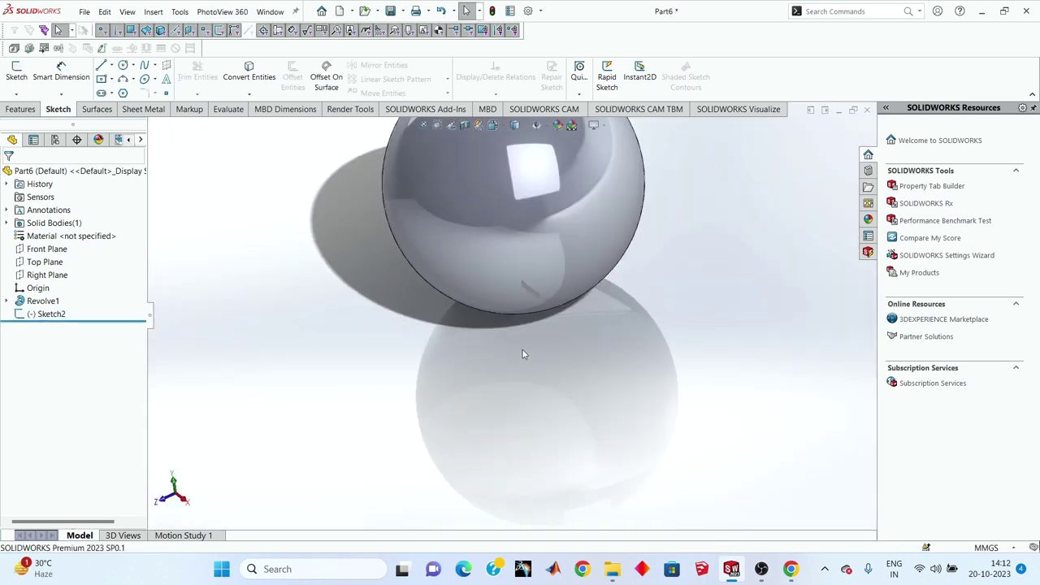
{"action": "left_click", "coordinate": [61, 275]}
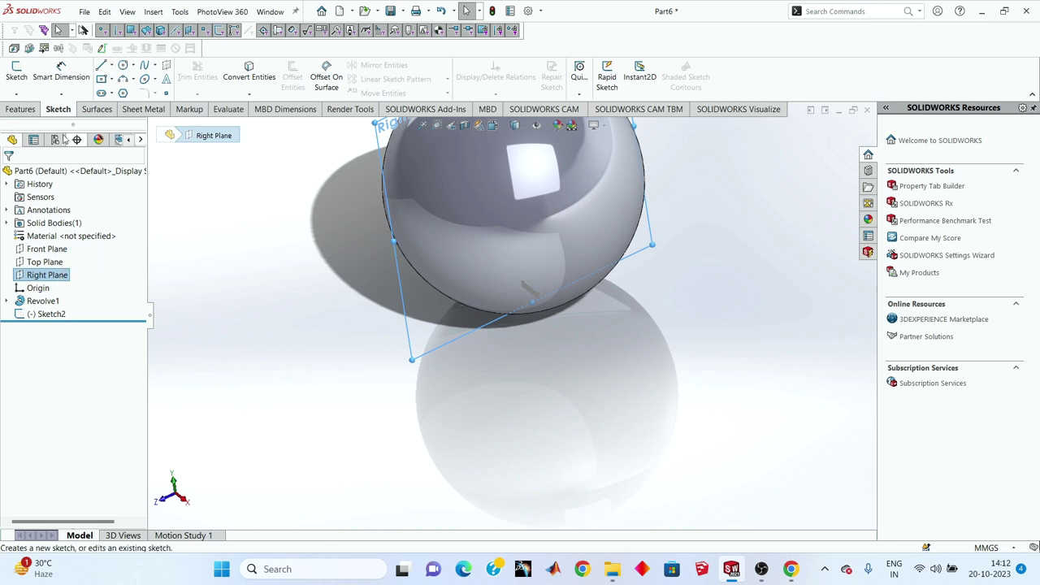
{"action": "left_click", "coordinate": [21, 88]}
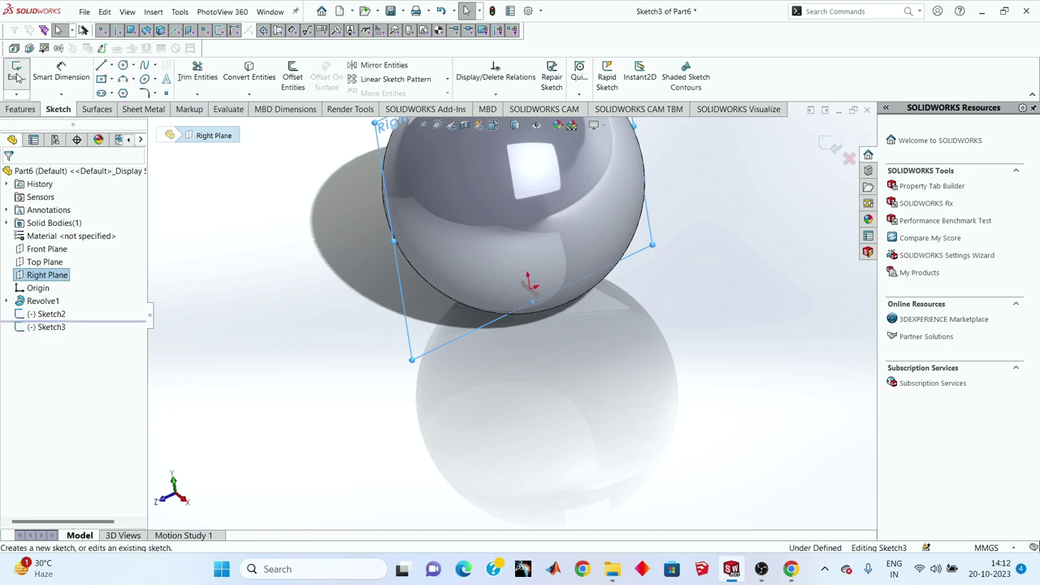
{"action": "right_click", "coordinate": [44, 328]}
{"action": "left_click", "coordinate": [76, 318]}
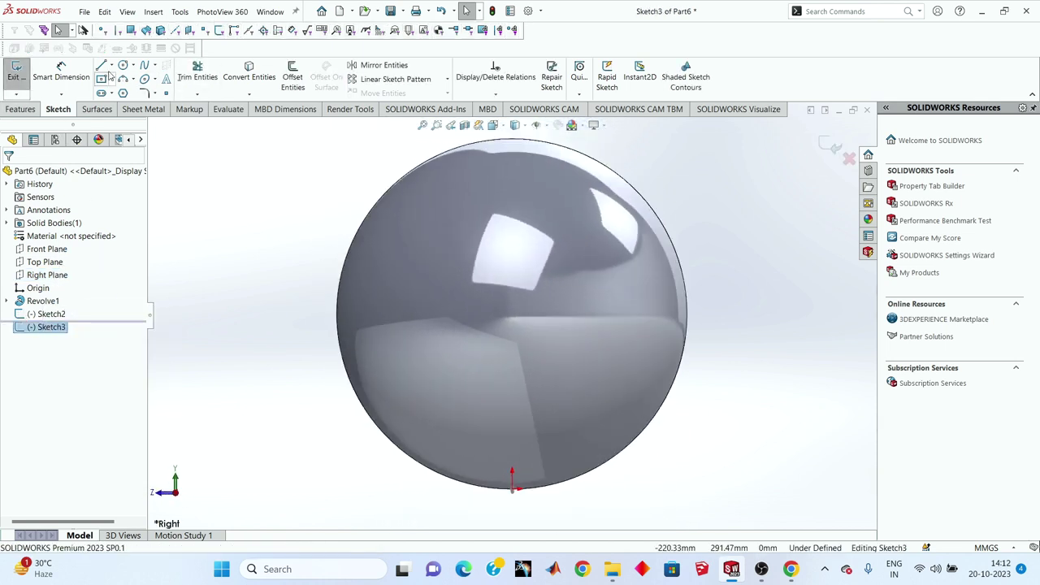
- Draw a centre circle on the sphere outline, dimension it Ø275.61, and exit the sketch
{"action": "left_click", "coordinate": [124, 65]}
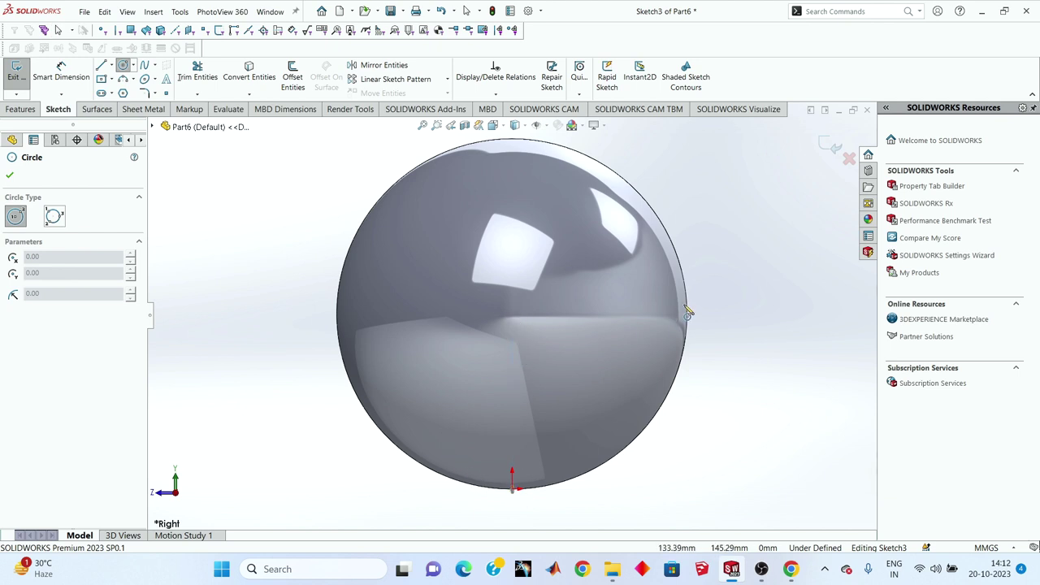
{"action": "left_click", "coordinate": [513, 314]}
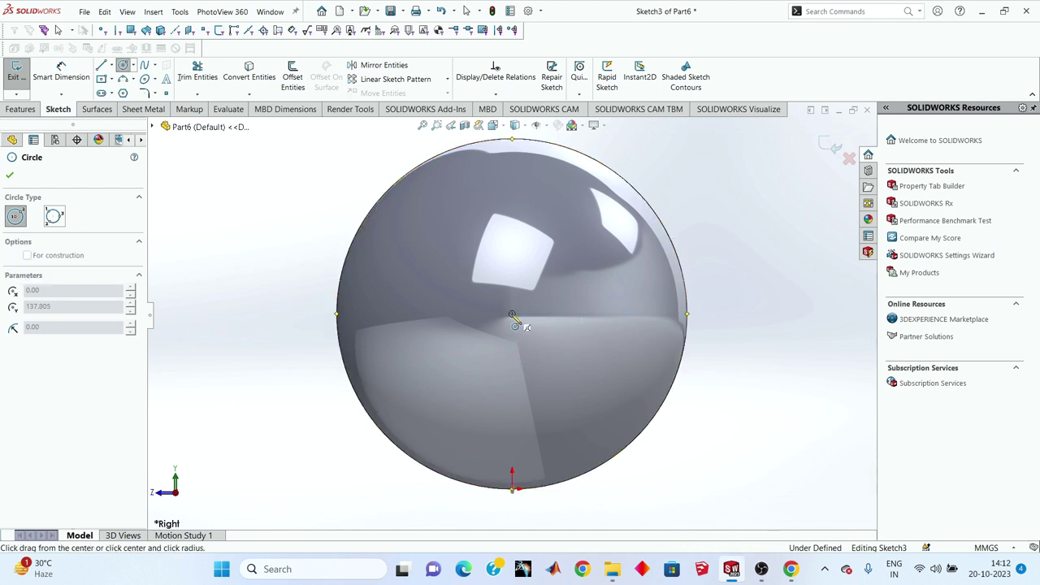
{"action": "left_click", "coordinate": [501, 140]}
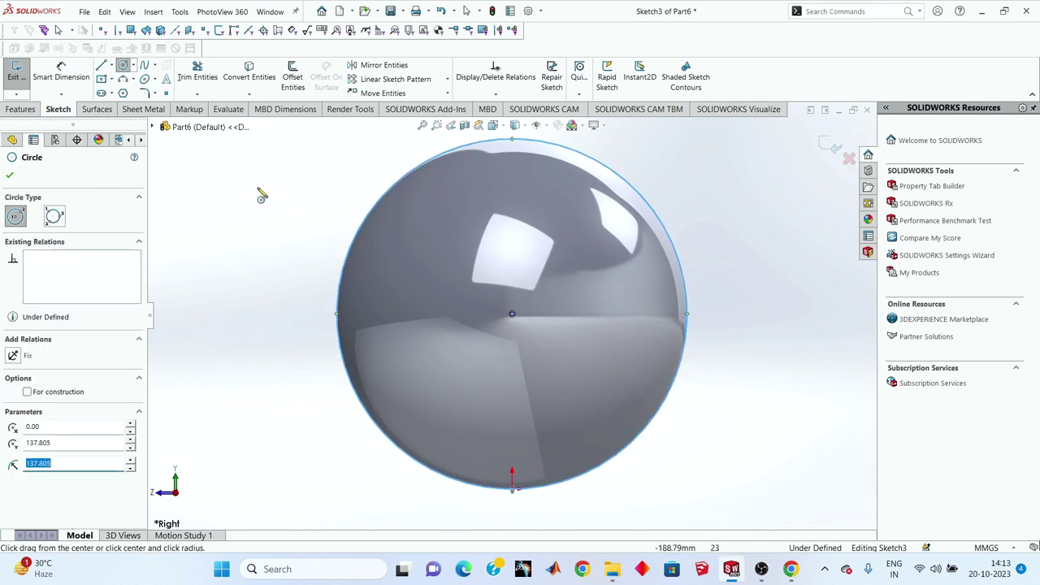
{"action": "right_click", "coordinate": [259, 188]}
{"action": "left_click", "coordinate": [267, 195]}
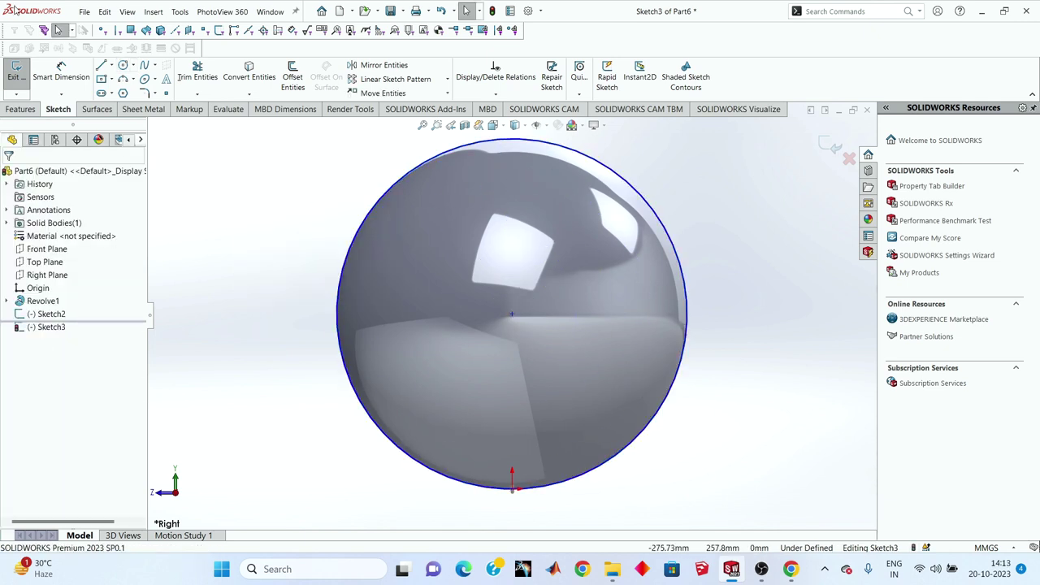
{"action": "left_click", "coordinate": [61, 73]}
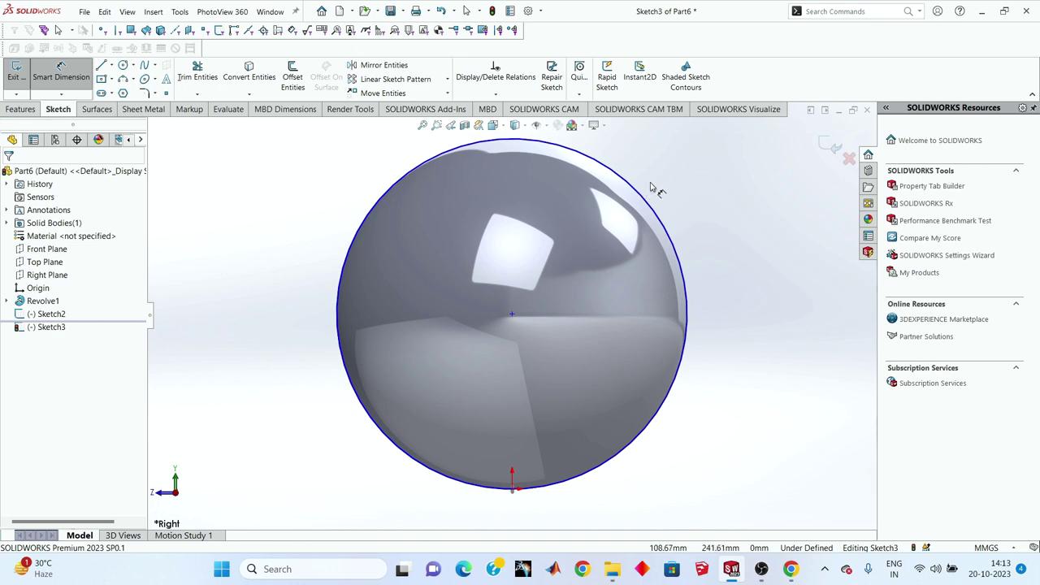
{"action": "left_click", "coordinate": [652, 194]}
{"action": "left_click", "coordinate": [665, 199]}
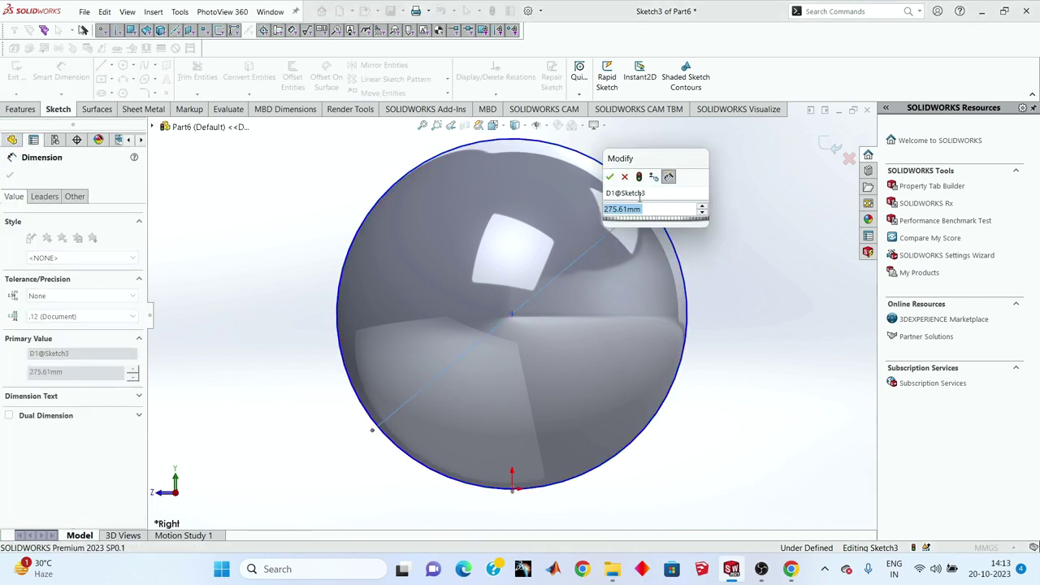
{"action": "left_click", "coordinate": [610, 176]}
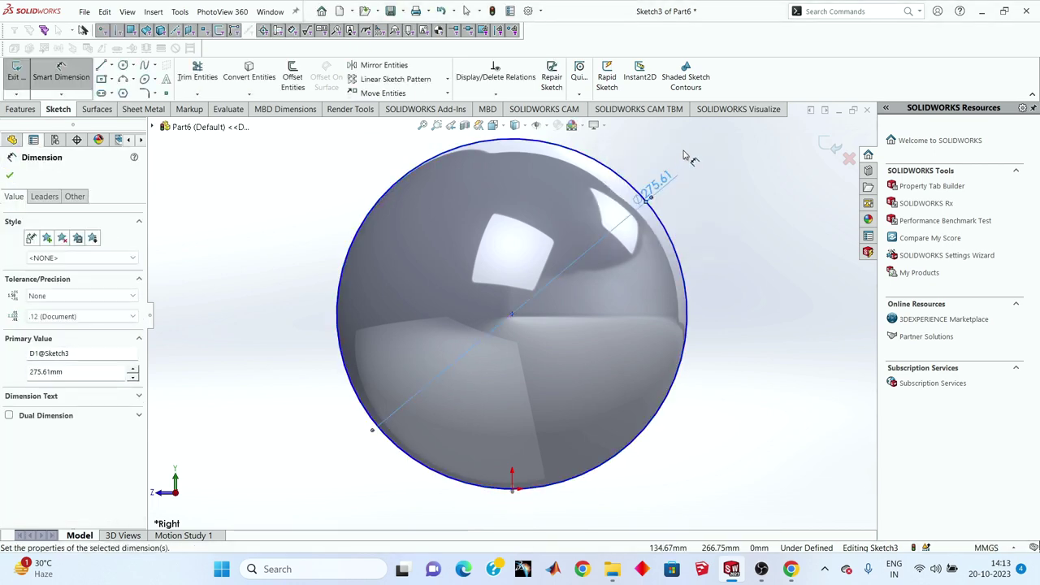
{"action": "left_click", "coordinate": [835, 148]}
{"action": "left_click", "coordinate": [20, 110]}
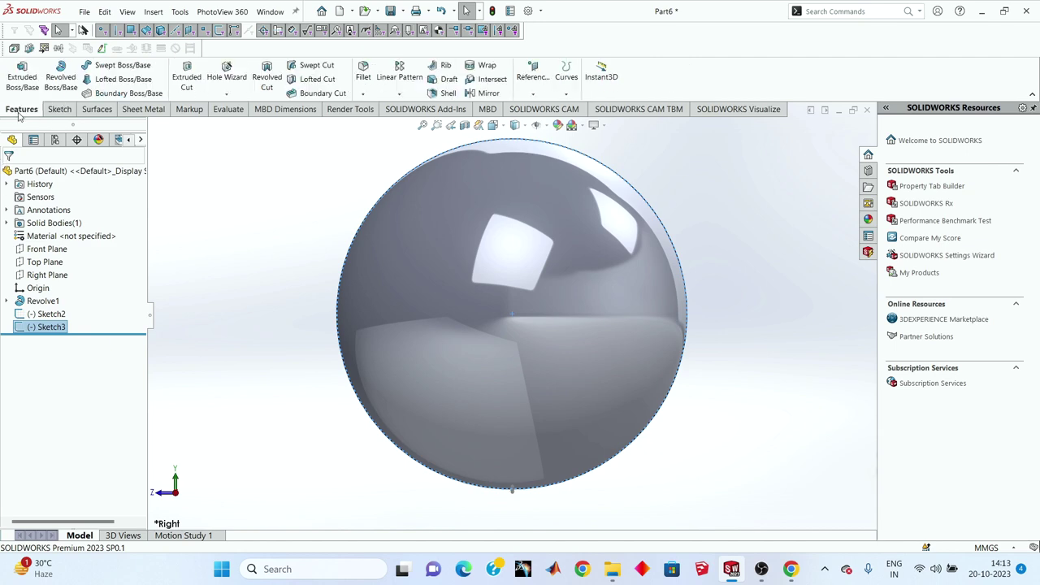
{"action": "left_click", "coordinate": [119, 71]}
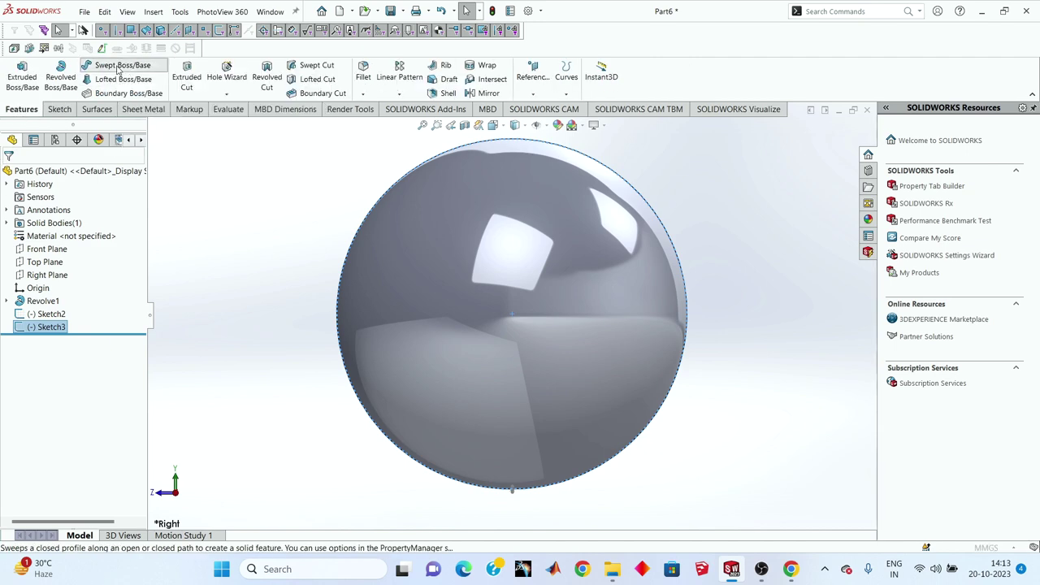
{"action": "scroll", "coordinate": [491, 416], "scroll_direction": "down", "scroll_amount": 2}
{"action": "middle_click_drag", "start_coordinate": [462, 383], "coordinate": [450, 495]}
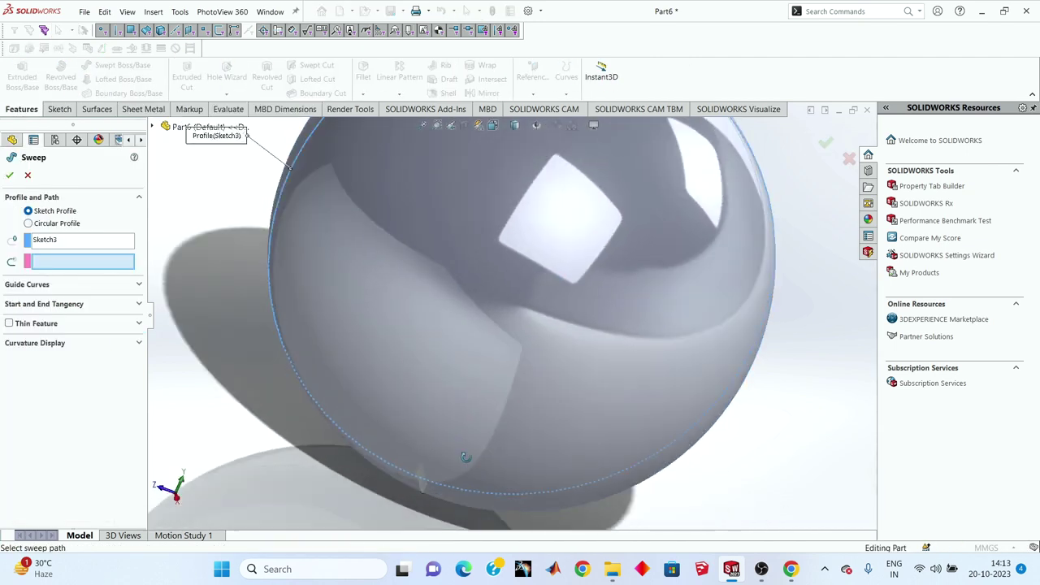
{"action": "left_click", "coordinate": [73, 246]}
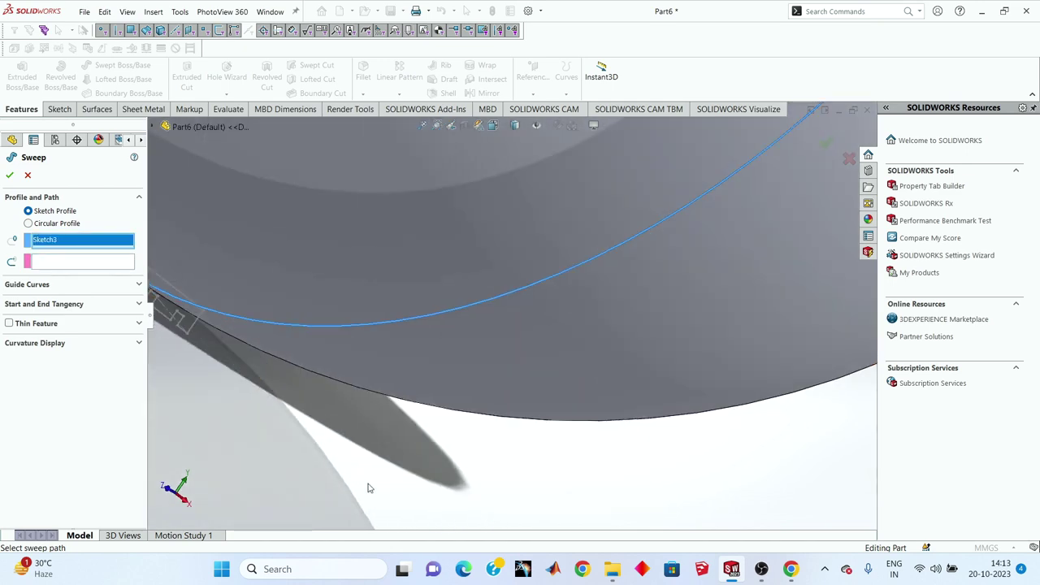
{"action": "scroll", "coordinate": [366, 488], "scroll_direction": "down", "scroll_amount": 3}
{"action": "scroll", "coordinate": [281, 314], "scroll_direction": "down", "scroll_amount": 2}
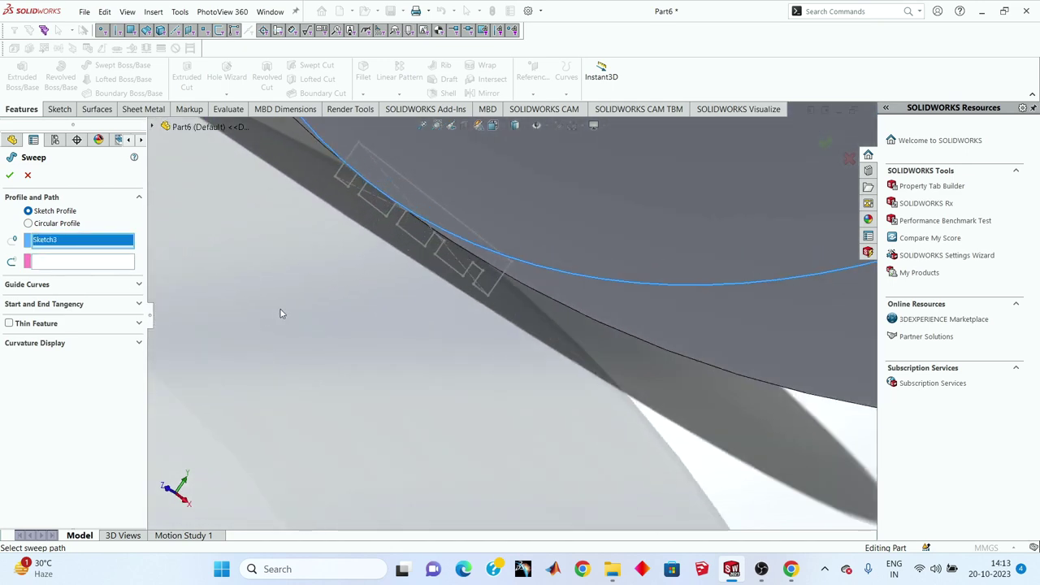
{"action": "left_click", "coordinate": [500, 283]}
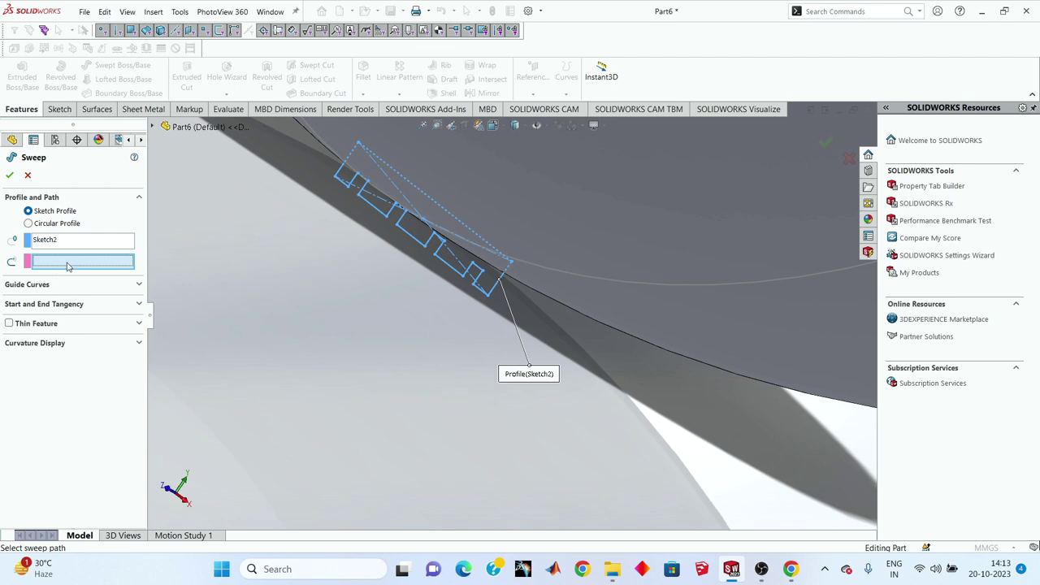
{"action": "left_click", "coordinate": [599, 292]}
{"action": "scroll", "coordinate": [352, 288], "scroll_direction": "up", "scroll_amount": 3}
{"action": "scroll", "coordinate": [242, 285], "scroll_direction": "up", "scroll_amount": 3}
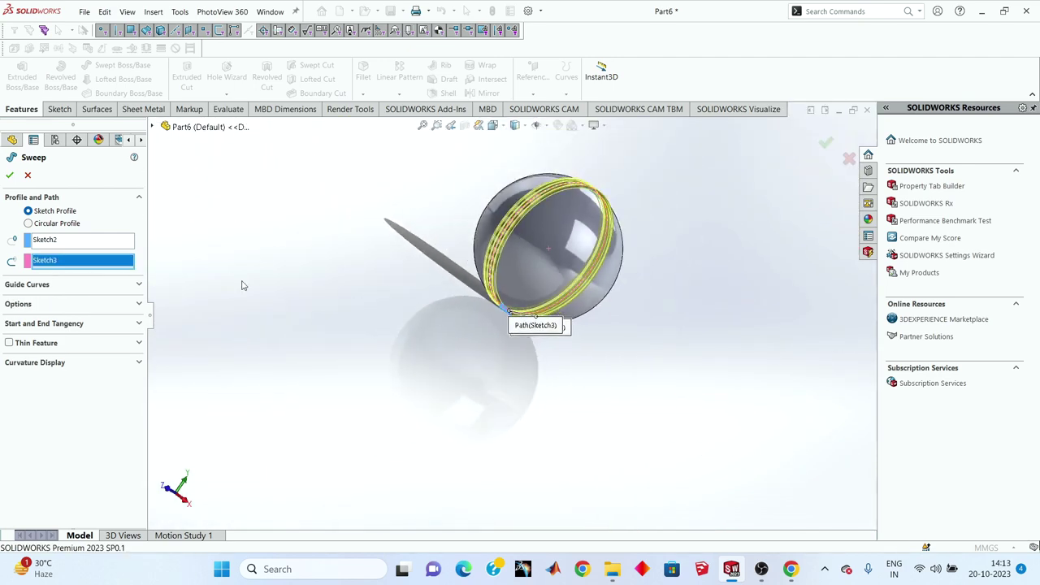
{"action": "left_click", "coordinate": [9, 174]}
{"action": "scroll", "coordinate": [553, 237], "scroll_direction": "down", "scroll_amount": 5}
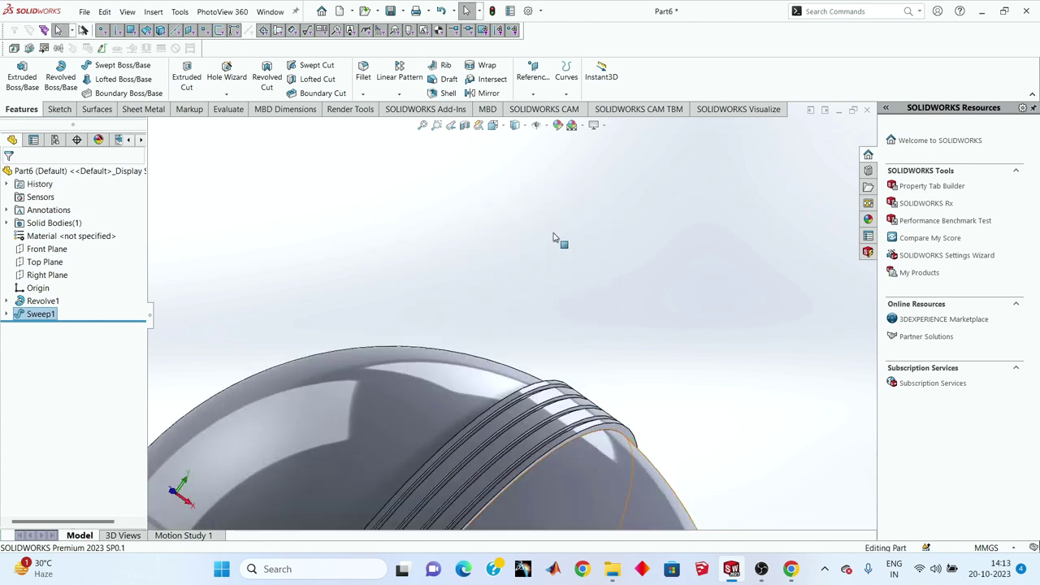
{"action": "scroll", "coordinate": [437, 492], "scroll_direction": "up", "scroll_amount": 2}
{"action": "scroll", "coordinate": [599, 398], "scroll_direction": "up", "scroll_amount": 3}
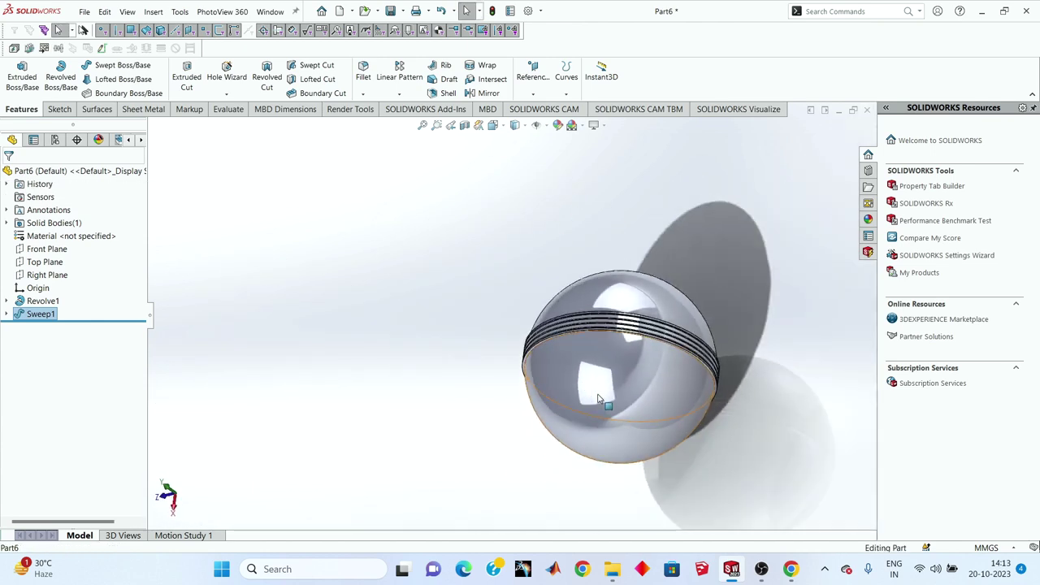
{"action": "middle_click_drag", "start_coordinate": [598, 399], "coordinate": [626, 355]}
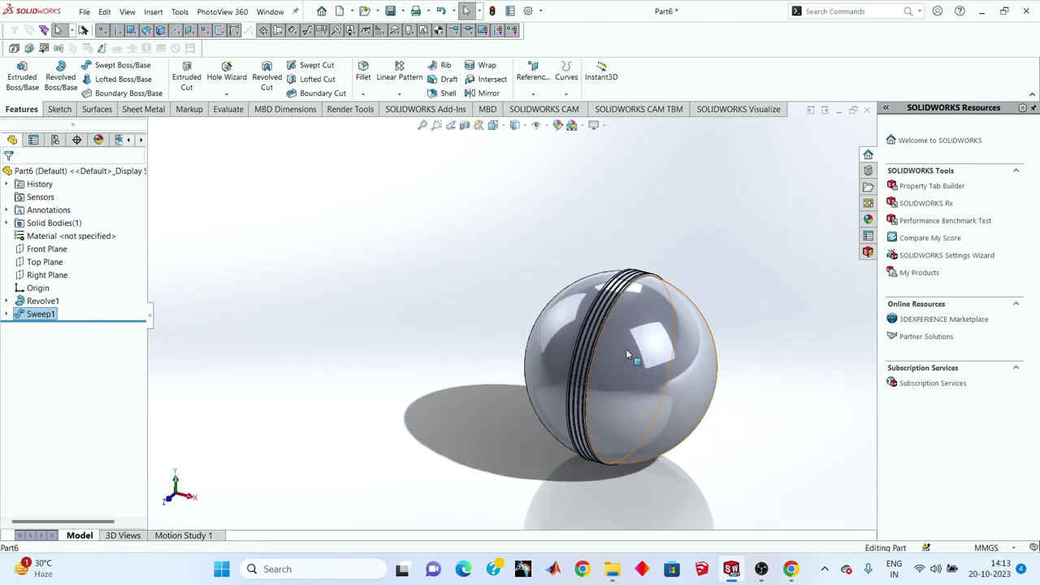
{"action": "scroll", "coordinate": [625, 354], "scroll_direction": "down", "scroll_amount": 5}
{"action": "mouse_move", "coordinate": [579, 283]}
{"action": "middle_mouse_down"}
{"action": "mouse_move", "coordinate": [615, 237]}
{"action": "mouse_move", "coordinate": [518, 259]}
{"action": "middle_mouse_up"}
{"action": "scroll", "coordinate": [730, 381], "scroll_direction": "up", "scroll_amount": 1}
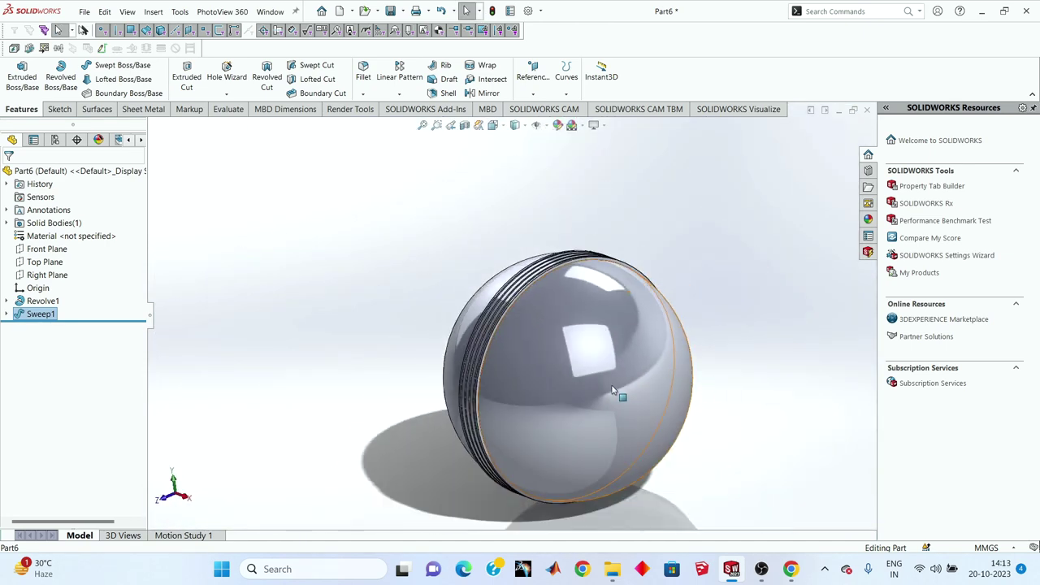
{"action": "scroll", "coordinate": [616, 394], "scroll_direction": "up", "scroll_amount": 1}
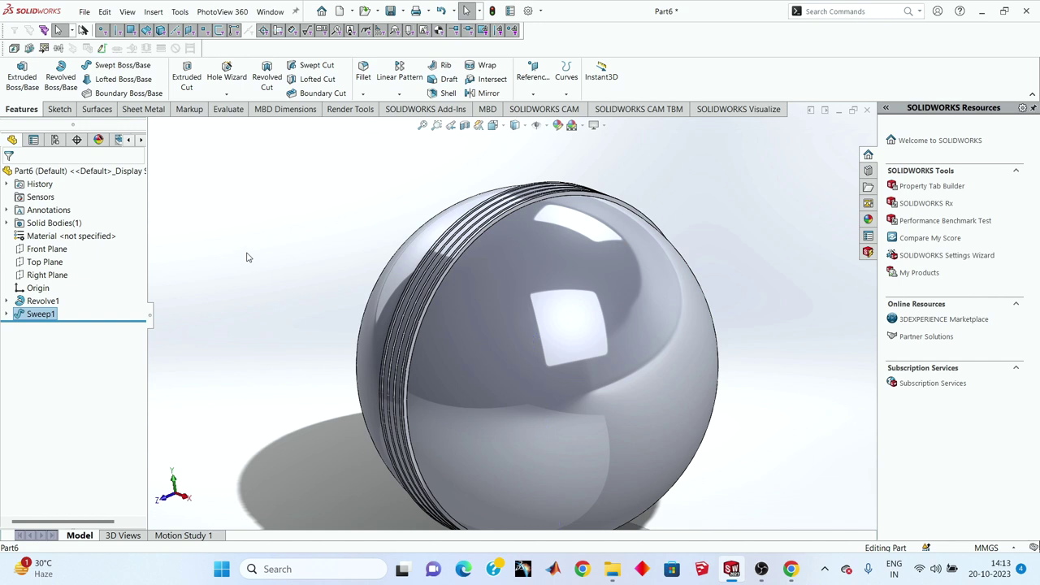
{"action": "scroll", "coordinate": [407, 342], "scroll_direction": "up", "scroll_amount": 3}
{"action": "scroll", "coordinate": [504, 334], "scroll_direction": "down", "scroll_amount": 2}
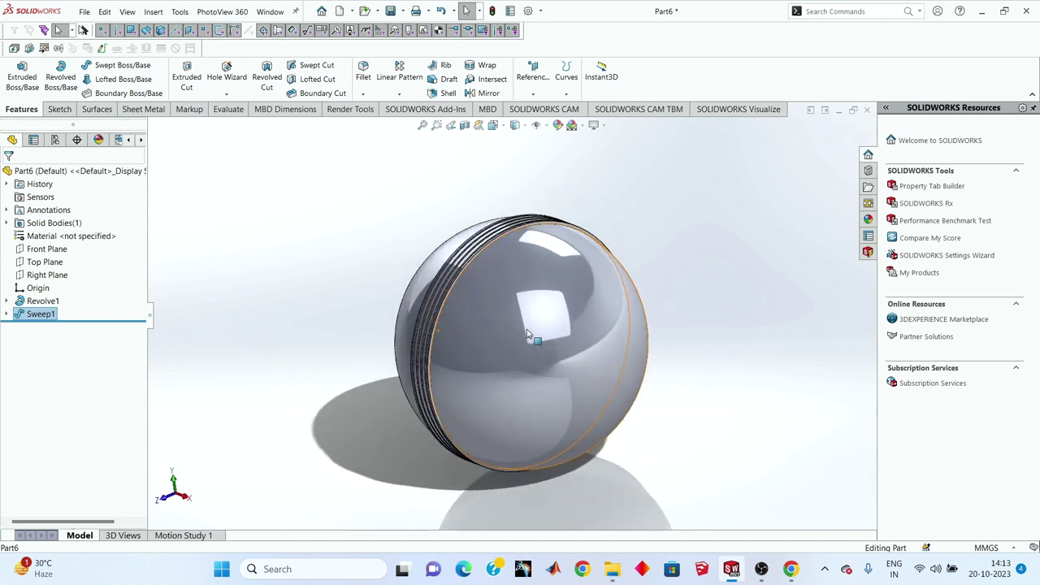
- Switch from the part's appearance list to its decals list and start a new decal
{"action": "left_click", "coordinate": [99, 139]}
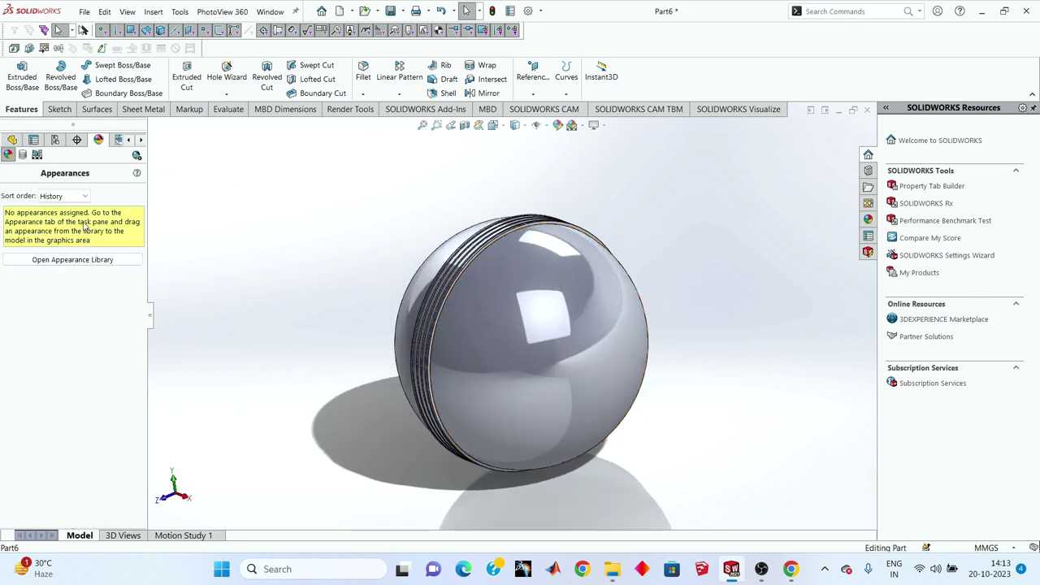
{"action": "right_click", "coordinate": [56, 317]}
{"action": "right_click", "coordinate": [49, 284]}
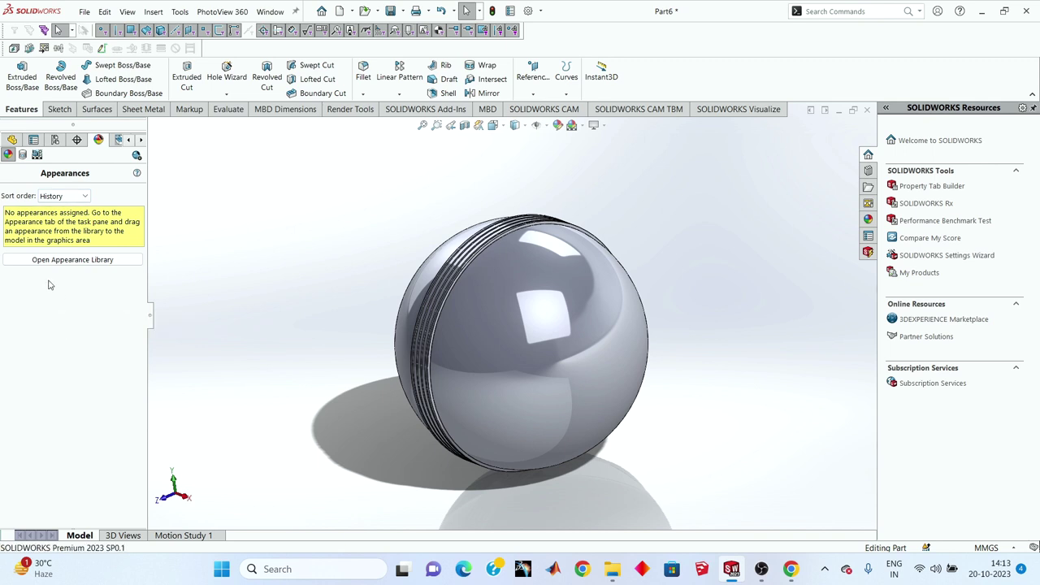
{"action": "left_click", "coordinate": [54, 241]}
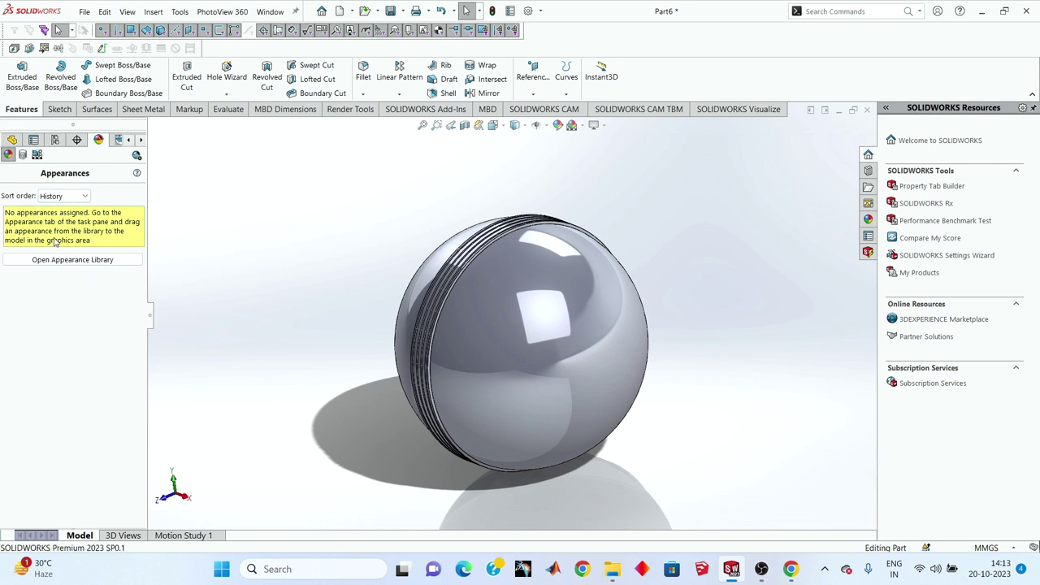
{"action": "left_click", "coordinate": [22, 155]}
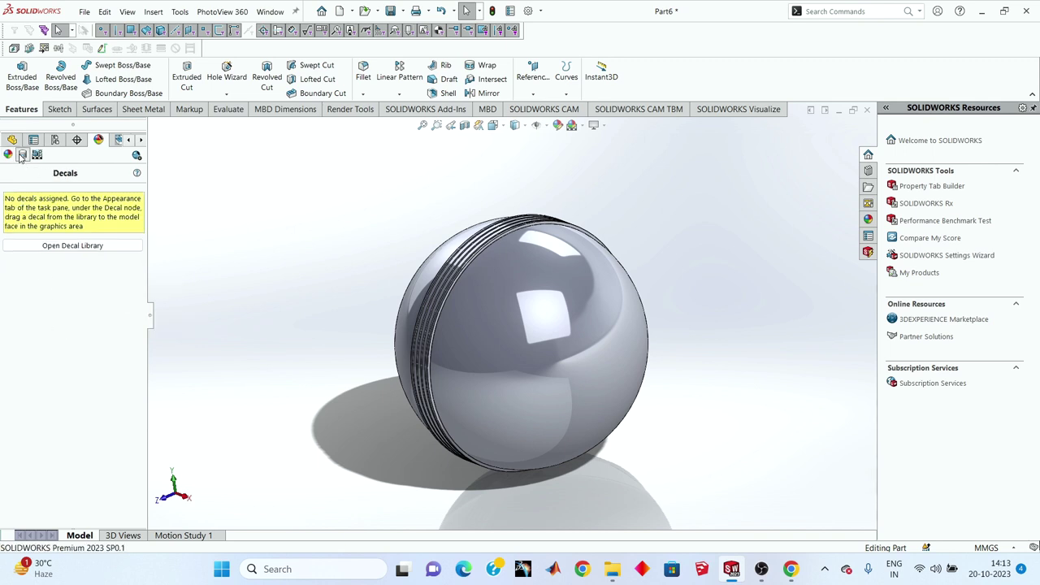
{"action": "right_click", "coordinate": [65, 279]}
{"action": "left_click", "coordinate": [89, 282]}
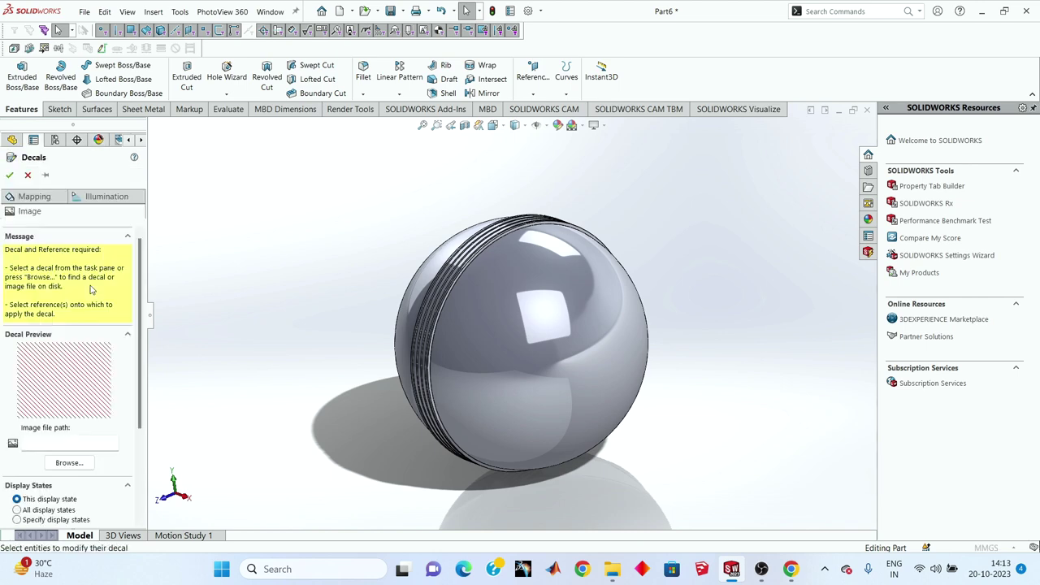
- Apply the peakpx image from Downloads to the hemisphere face, fitting width and height
{"action": "left_click", "coordinate": [84, 463]}
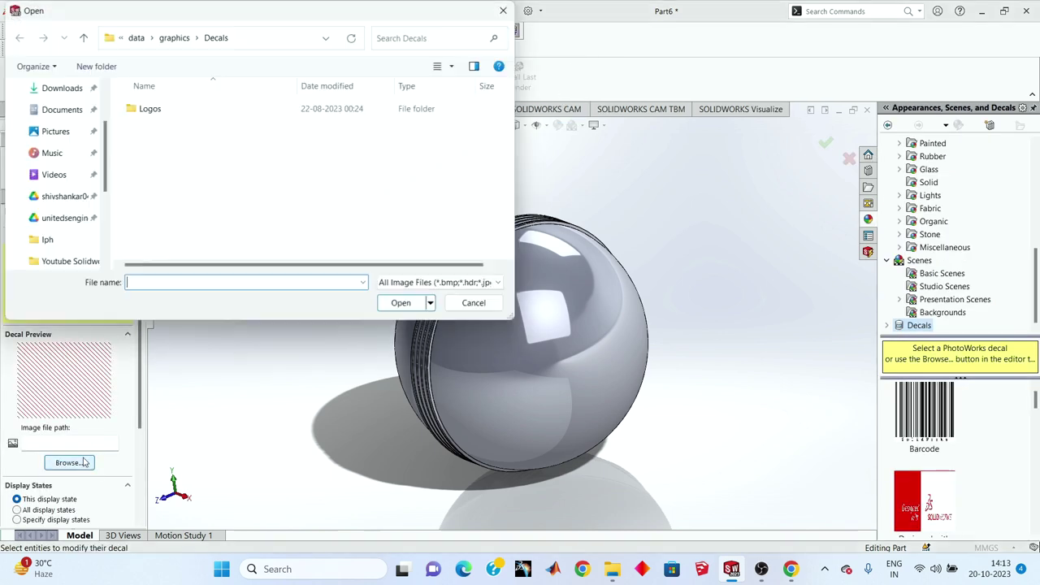
{"action": "scroll", "coordinate": [76, 162], "scroll_direction": "up", "scroll_amount": 3}
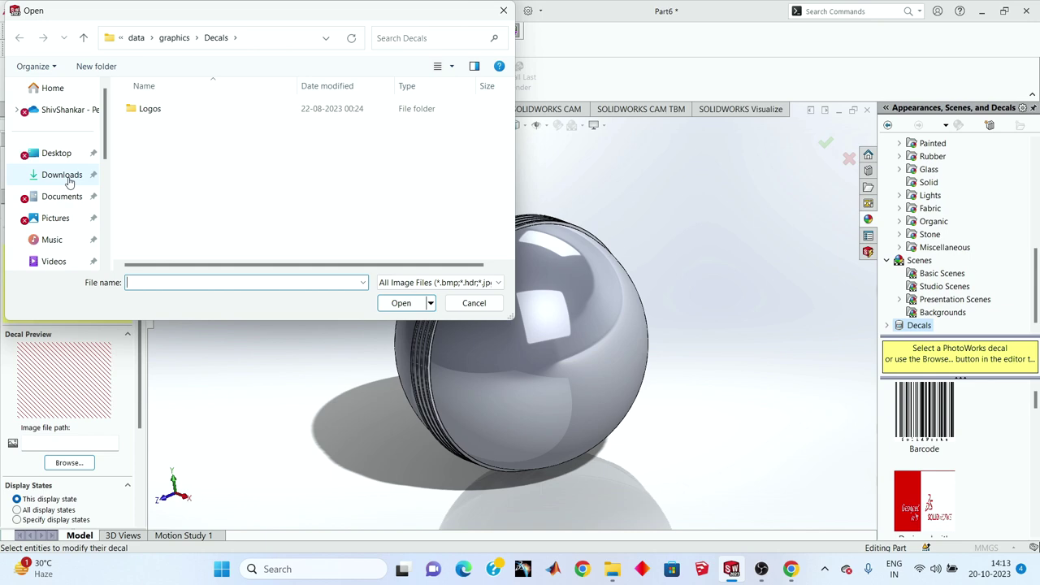
{"action": "left_click", "coordinate": [69, 182]}
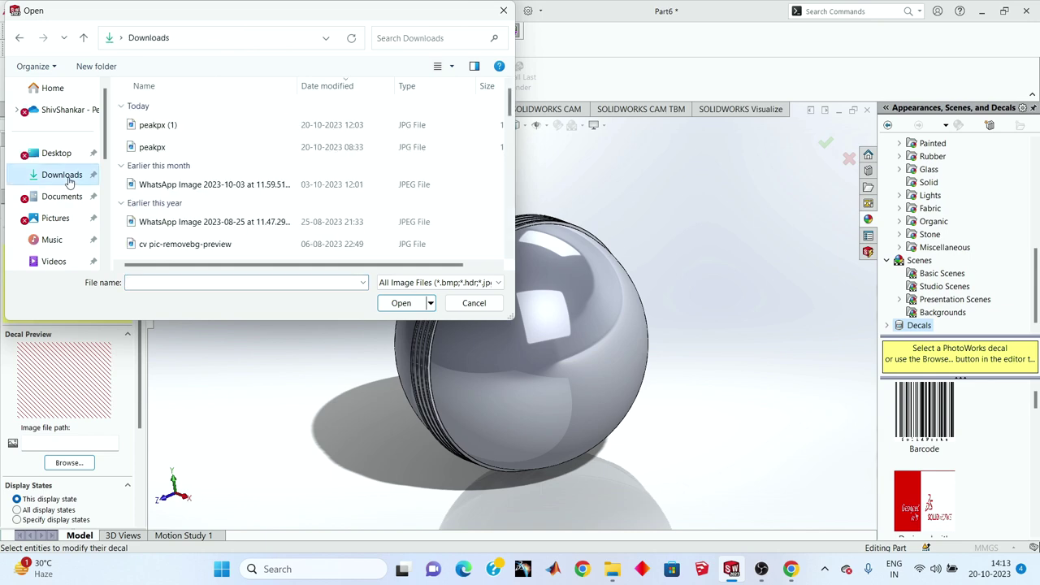
{"action": "left_click", "coordinate": [165, 147]}
{"action": "left_click", "coordinate": [407, 302]}
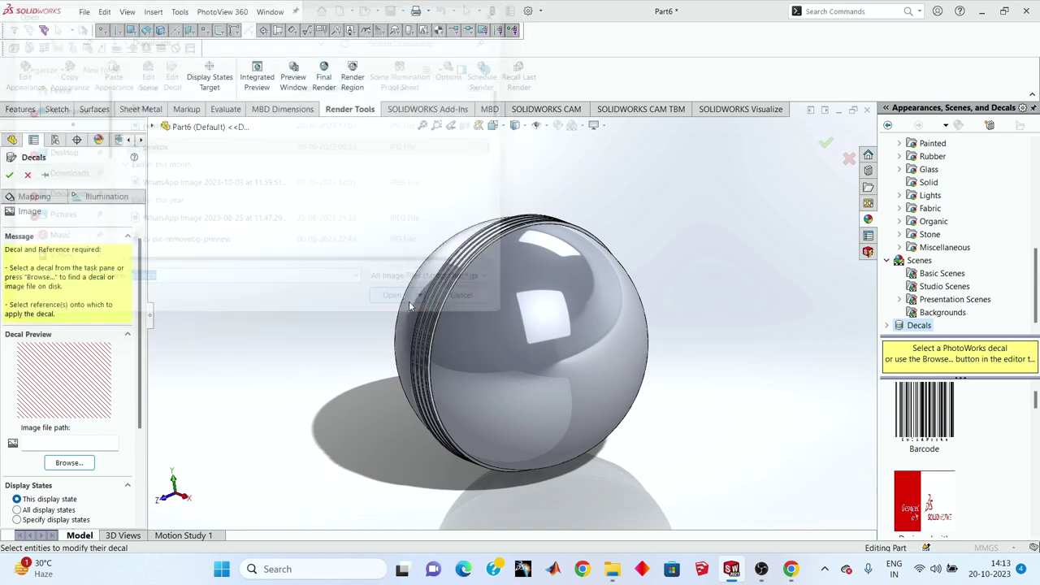
{"action": "left_click", "coordinate": [520, 344]}
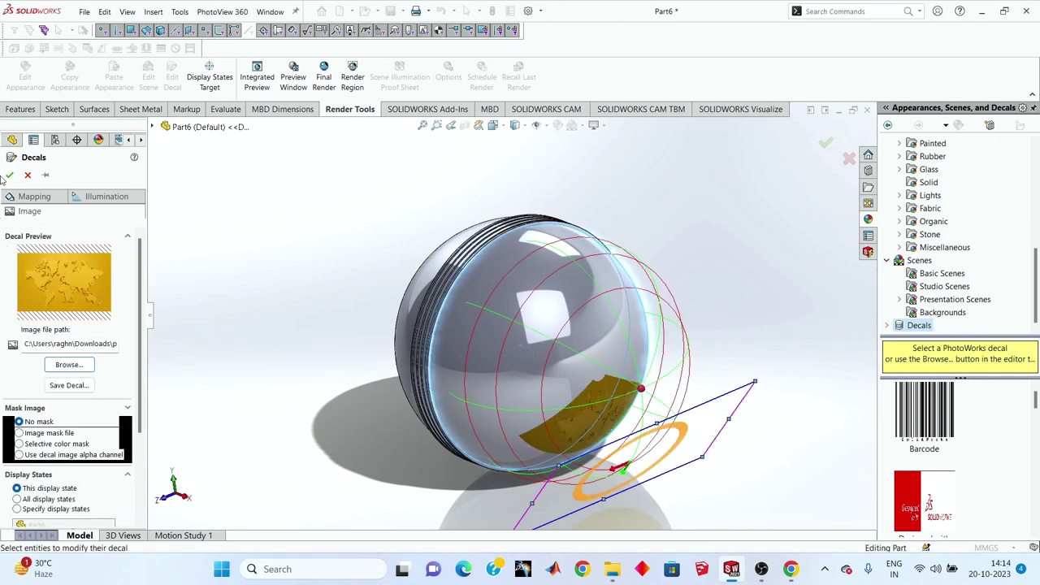
{"action": "left_click", "coordinate": [35, 197]}
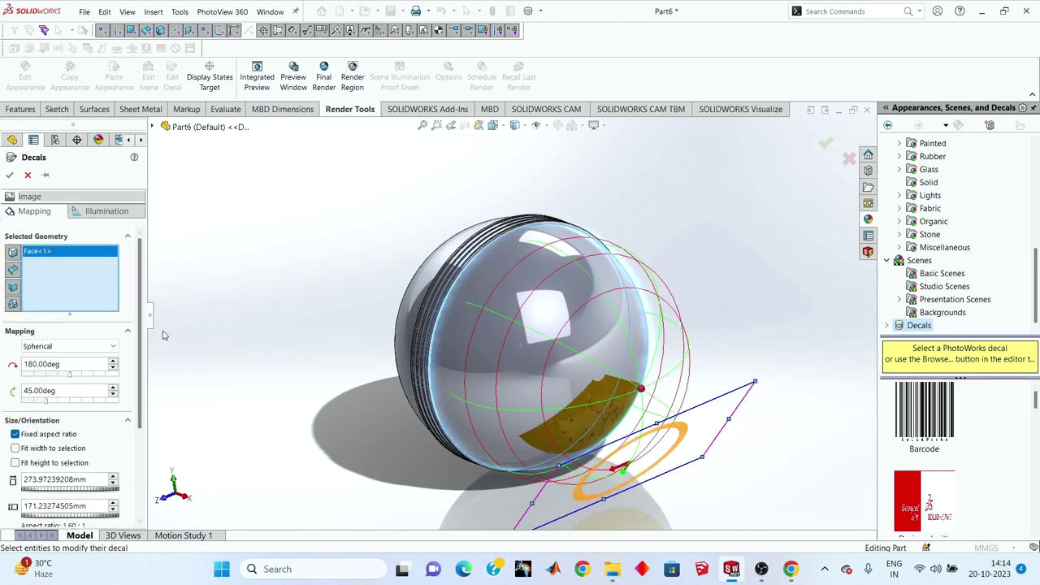
{"action": "left_click", "coordinate": [16, 449]}
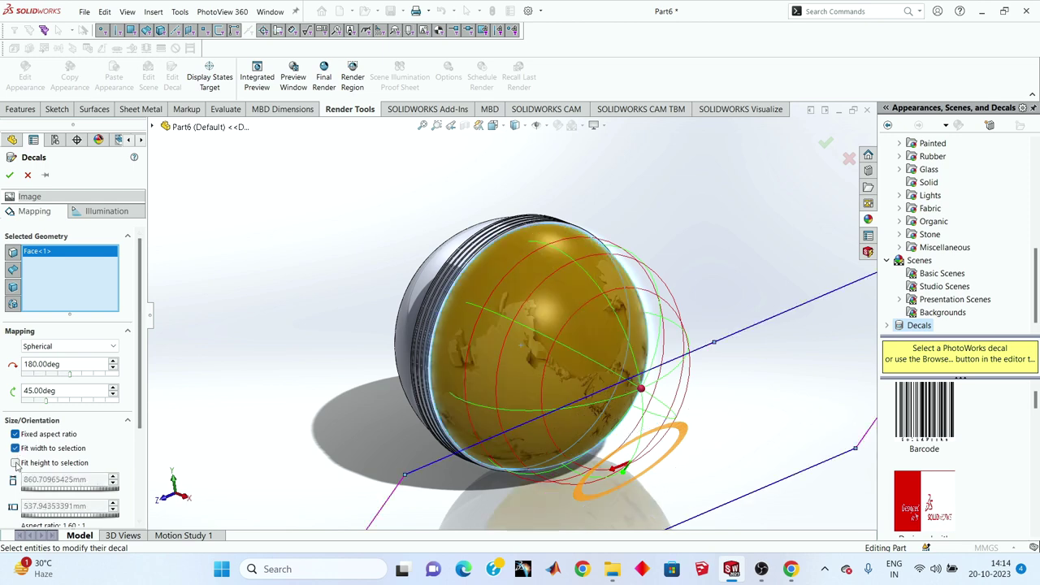
{"action": "left_click", "coordinate": [15, 463]}
{"action": "left_click", "coordinate": [8, 175]}
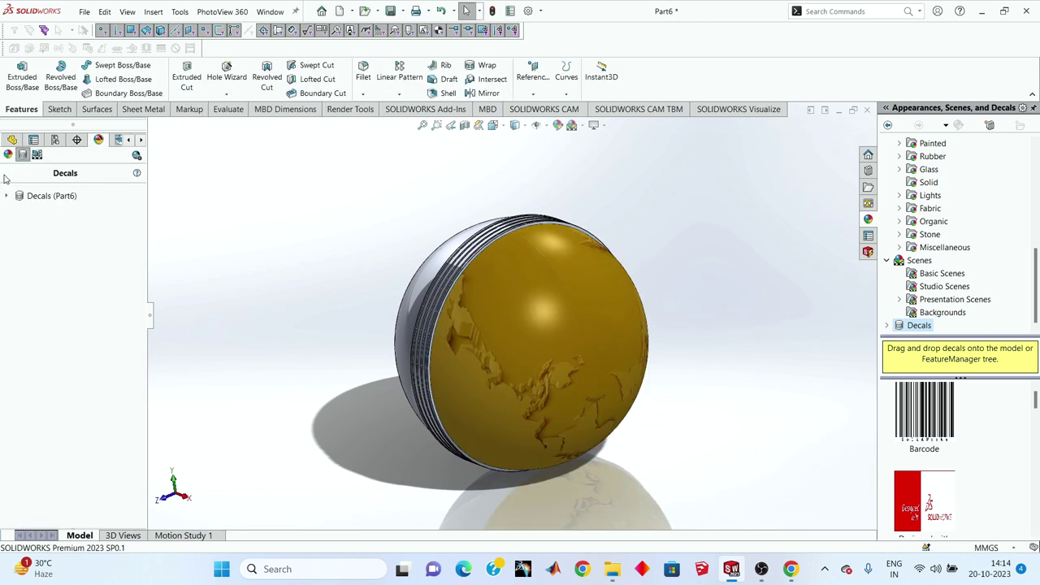
- Select the silver hemisphere and load the peakpx image from Downloads as a second decal
{"action": "mouse_move", "coordinate": [637, 320]}
{"action": "middle_mouse_down"}
{"action": "mouse_move", "coordinate": [577, 203]}
{"action": "mouse_move", "coordinate": [630, 272]}
{"action": "mouse_move", "coordinate": [831, 195]}
{"action": "mouse_move", "coordinate": [574, 328]}
{"action": "mouse_move", "coordinate": [569, 343]}
{"action": "middle_mouse_up"}
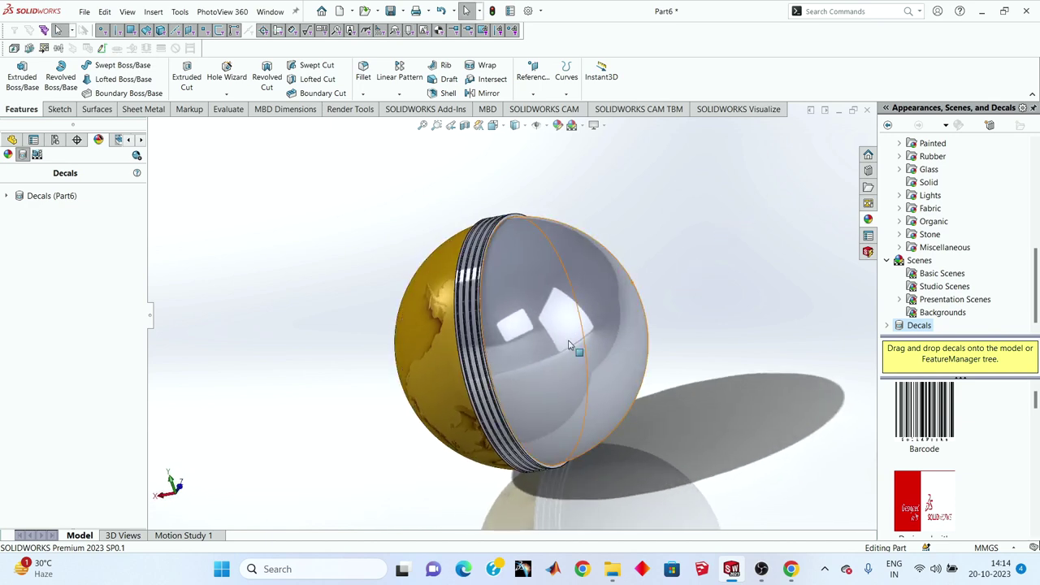
{"action": "left_click", "coordinate": [569, 344]}
{"action": "right_click", "coordinate": [63, 228]}
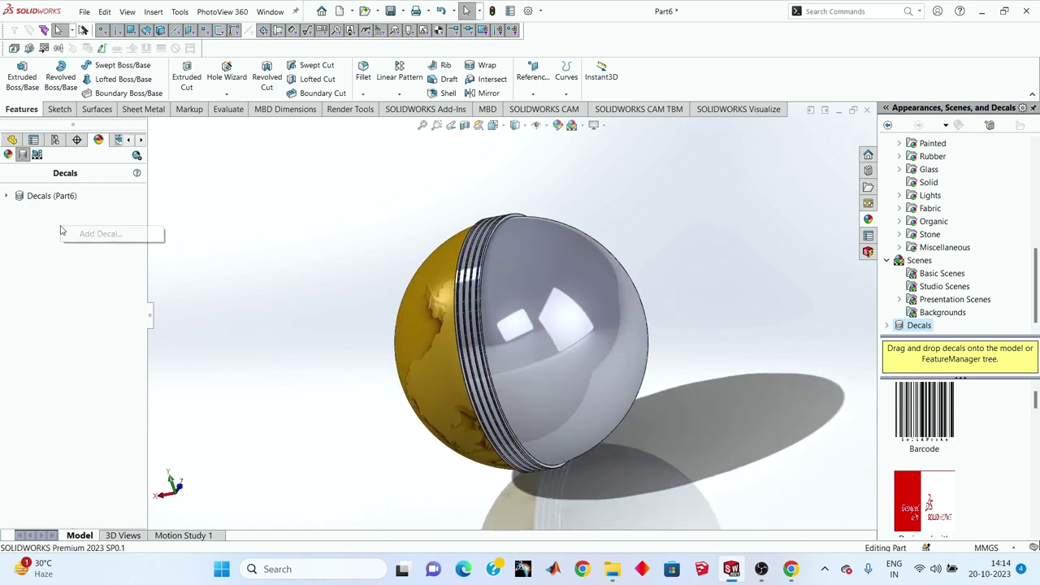
{"action": "left_click", "coordinate": [93, 234]}
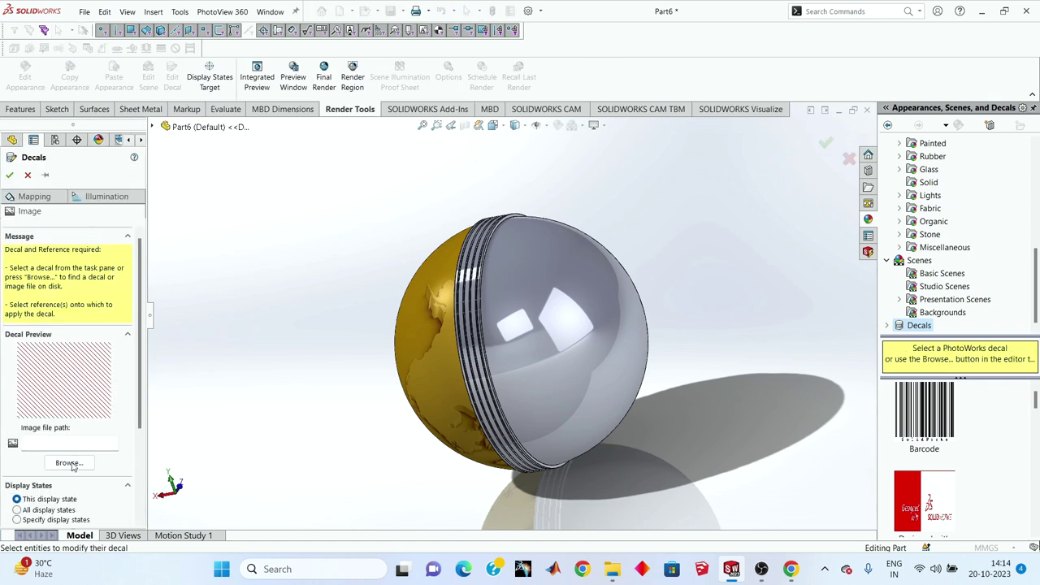
{"action": "left_click", "coordinate": [69, 463]}
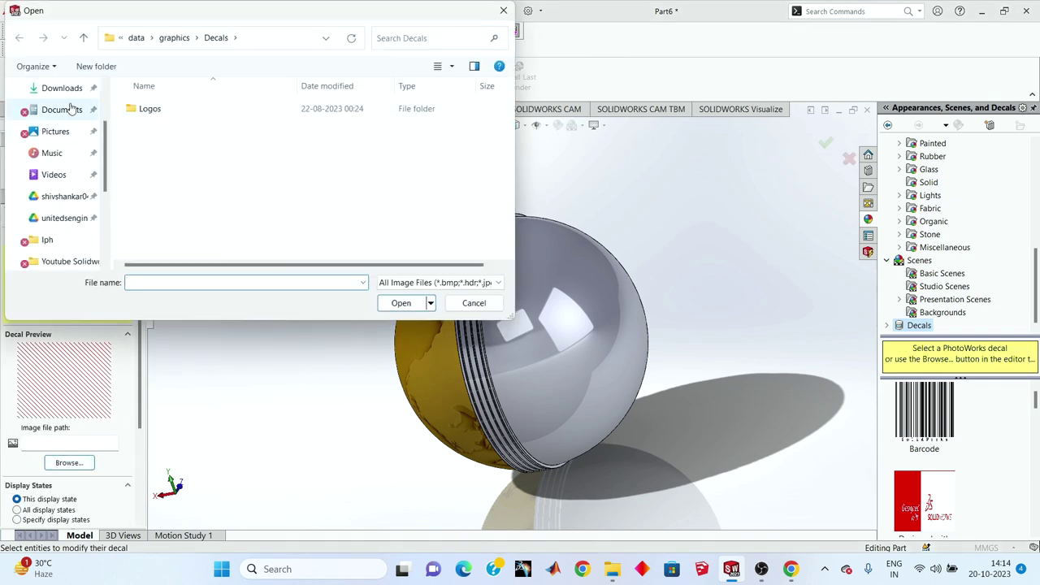
{"action": "left_click", "coordinate": [65, 89]}
{"action": "left_click", "coordinate": [152, 148]}
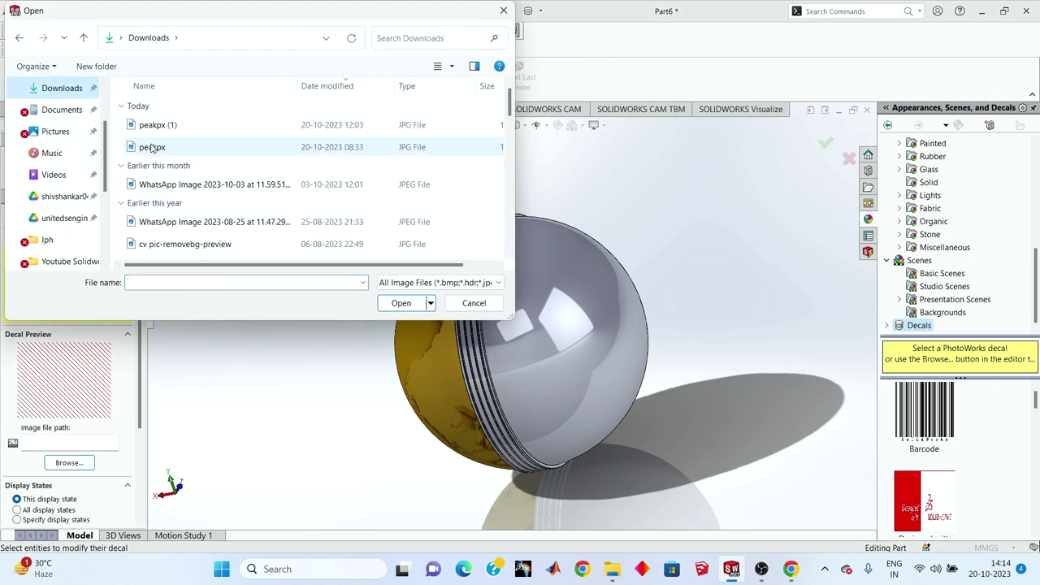
{"action": "left_click", "coordinate": [392, 302]}
- Place the world-map decal on the silver face with Fit width and Fit height, and confirm
{"action": "left_click", "coordinate": [569, 322]}
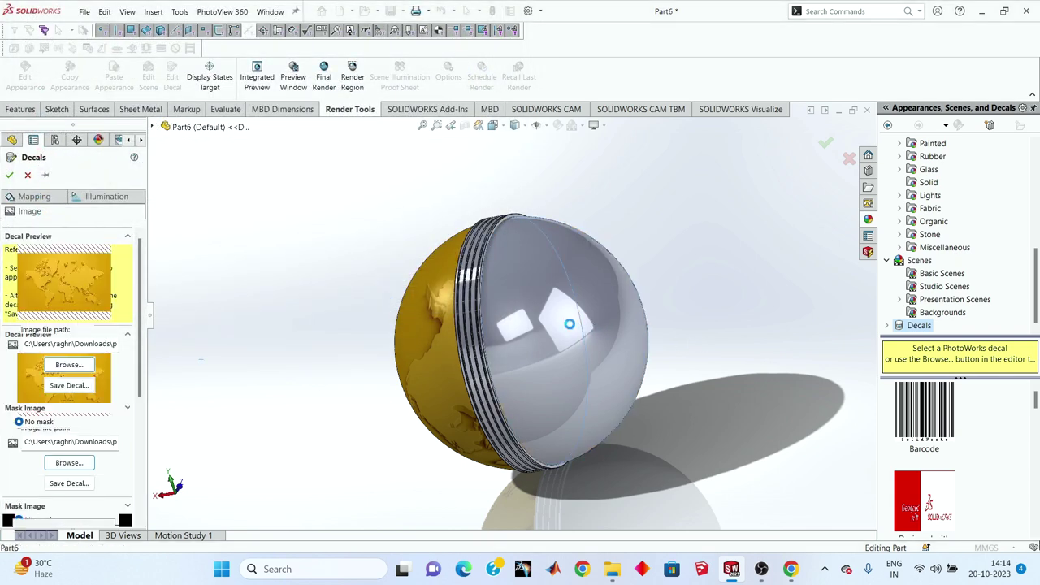
{"action": "mouse_move", "coordinate": [577, 329]}
{"action": "middle_mouse_down"}
{"action": "mouse_move", "coordinate": [465, 228]}
{"action": "mouse_move", "coordinate": [357, 236]}
{"action": "middle_mouse_up"}
{"action": "left_click", "coordinate": [44, 197]}
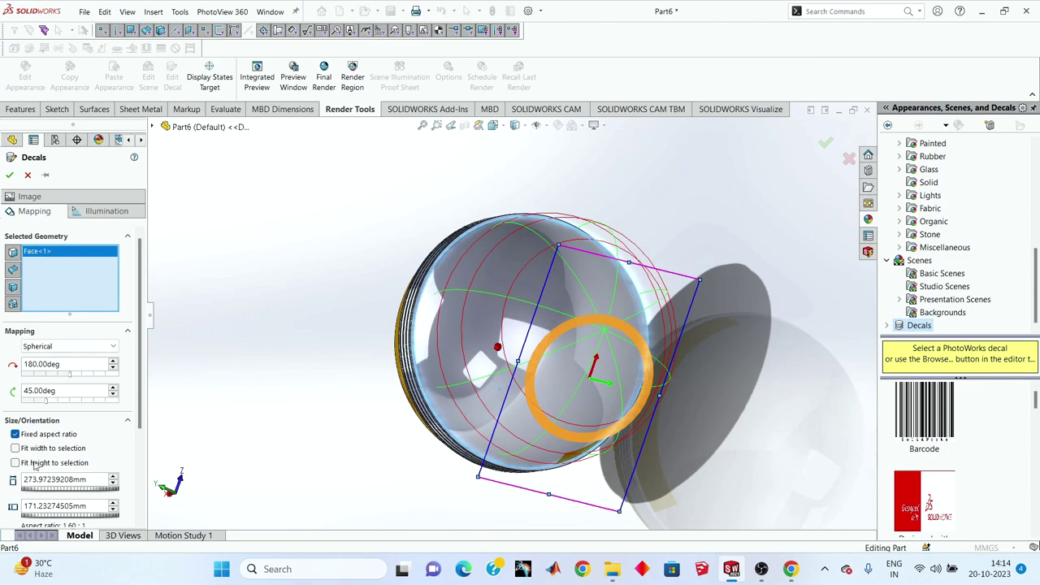
{"action": "left_click", "coordinate": [15, 448]}
{"action": "left_click", "coordinate": [14, 463]}
{"action": "mouse_move", "coordinate": [355, 325]}
{"action": "middle_mouse_down"}
{"action": "mouse_move", "coordinate": [368, 278]}
{"action": "mouse_move", "coordinate": [31, 218]}
{"action": "middle_mouse_up"}
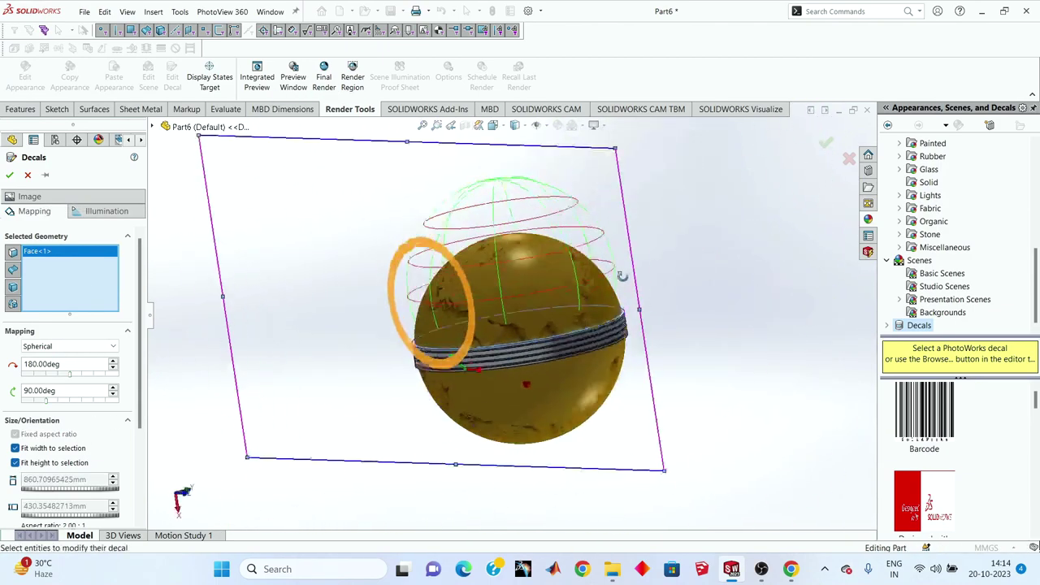
{"action": "left_click", "coordinate": [9, 174]}
{"action": "mouse_move", "coordinate": [520, 350]}
{"action": "middle_mouse_down"}
{"action": "mouse_move", "coordinate": [599, 414]}
{"action": "mouse_move", "coordinate": [693, 368]}
{"action": "mouse_move", "coordinate": [547, 330]}
{"action": "mouse_move", "coordinate": [688, 281]}
{"action": "mouse_move", "coordinate": [513, 480]}
{"action": "middle_mouse_up"}
- Select the grooved Sweep1 band, return to the FeatureManager design tree, and clear the selection
{"action": "scroll", "coordinate": [507, 404], "scroll_direction": "down", "scroll_amount": 3}
{"action": "scroll", "coordinate": [520, 237], "scroll_direction": "up", "scroll_amount": 3}
{"action": "scroll", "coordinate": [406, 374], "scroll_direction": "down", "scroll_amount": 5}
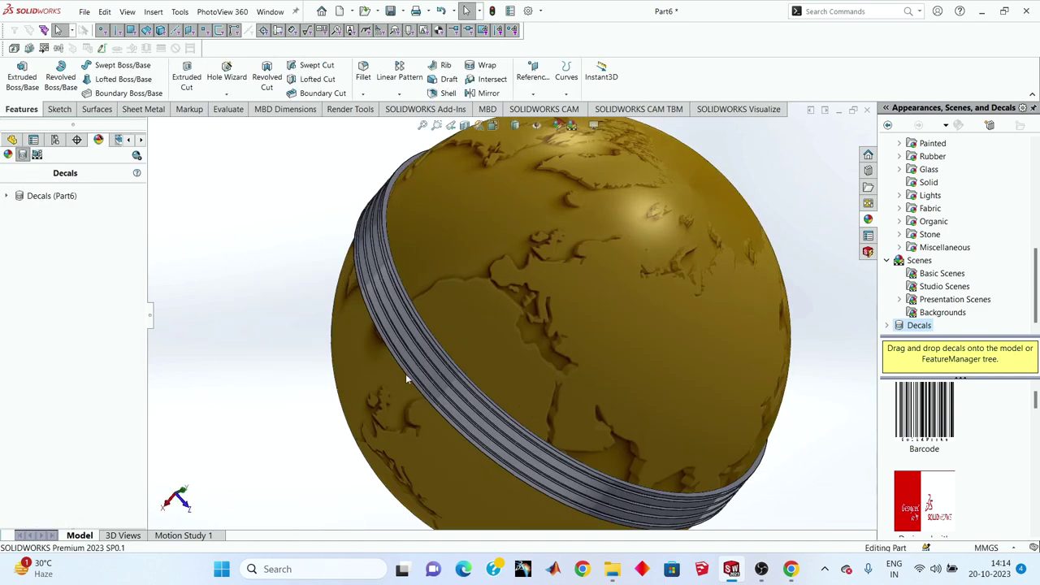
{"action": "mouse_move", "coordinate": [406, 374]}
{"action": "middle_mouse_down"}
{"action": "mouse_move", "coordinate": [530, 267]}
{"action": "mouse_move", "coordinate": [472, 285]}
{"action": "middle_mouse_up"}
{"action": "scroll", "coordinate": [464, 279], "scroll_direction": "down", "scroll_amount": 2}
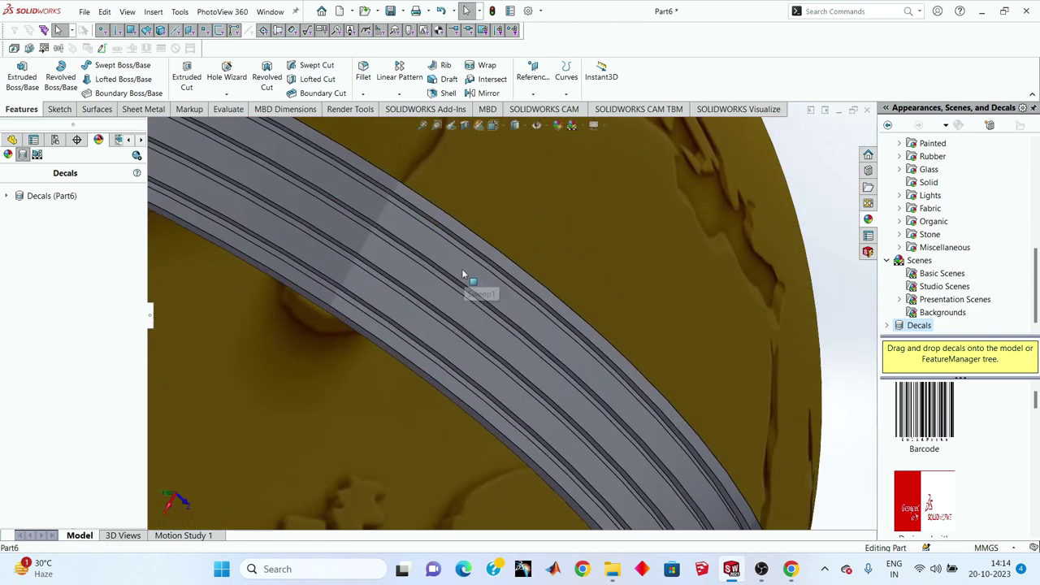
{"action": "left_click", "coordinate": [462, 273]}
{"action": "scroll", "coordinate": [462, 274], "scroll_direction": "up", "scroll_amount": 3}
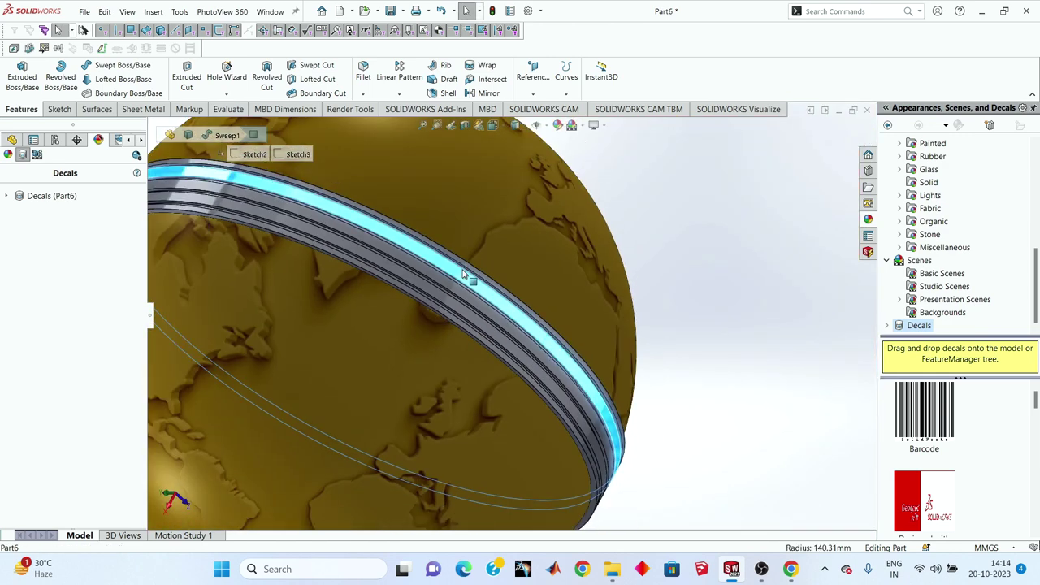
{"action": "left_click", "coordinate": [12, 139]}
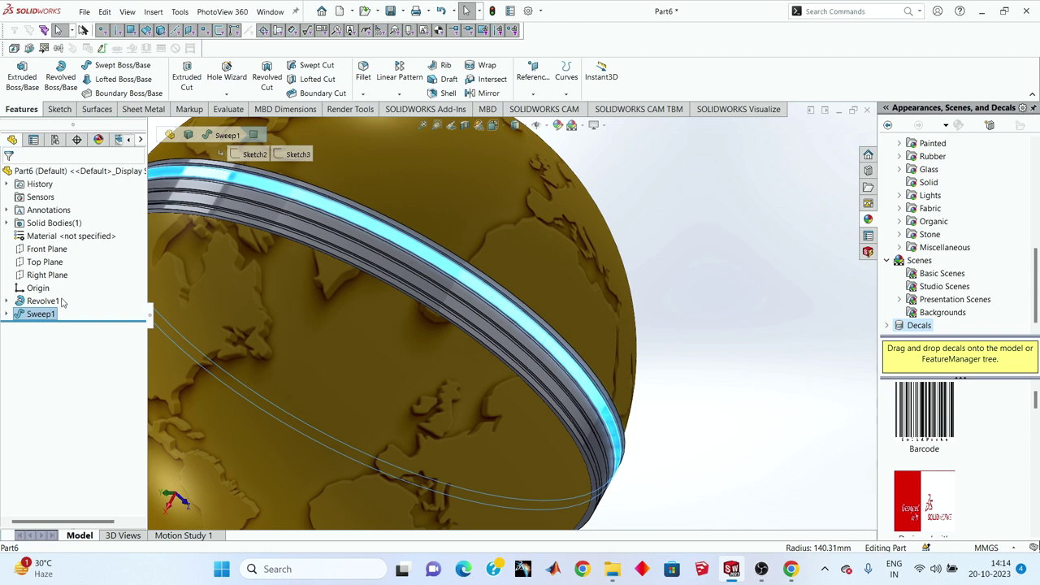
{"action": "scroll", "coordinate": [295, 268], "scroll_direction": "up", "scroll_amount": 3}
{"action": "key", "text": "Escape"}
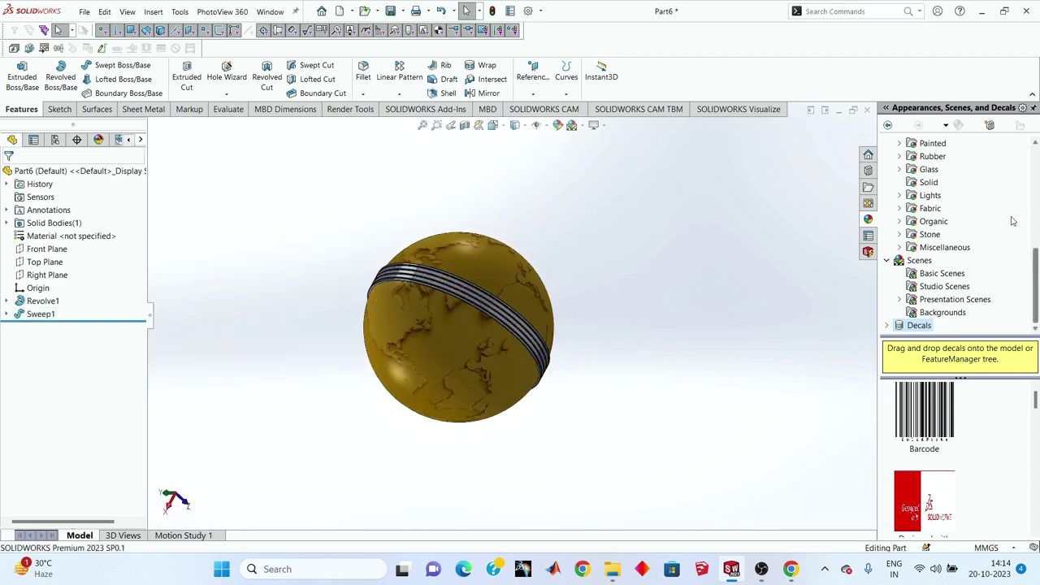
- Show the Gold metal appearances and drag polished gold onto the globe
{"action": "scroll", "coordinate": [935, 175], "scroll_direction": "up", "scroll_amount": 3}
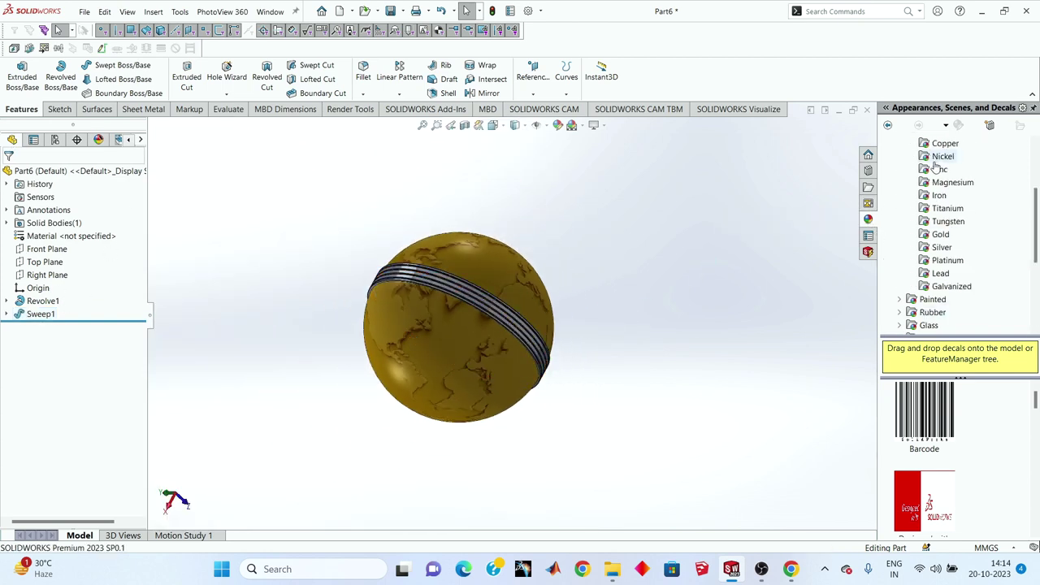
{"action": "scroll", "coordinate": [937, 170], "scroll_direction": "up", "scroll_amount": 3}
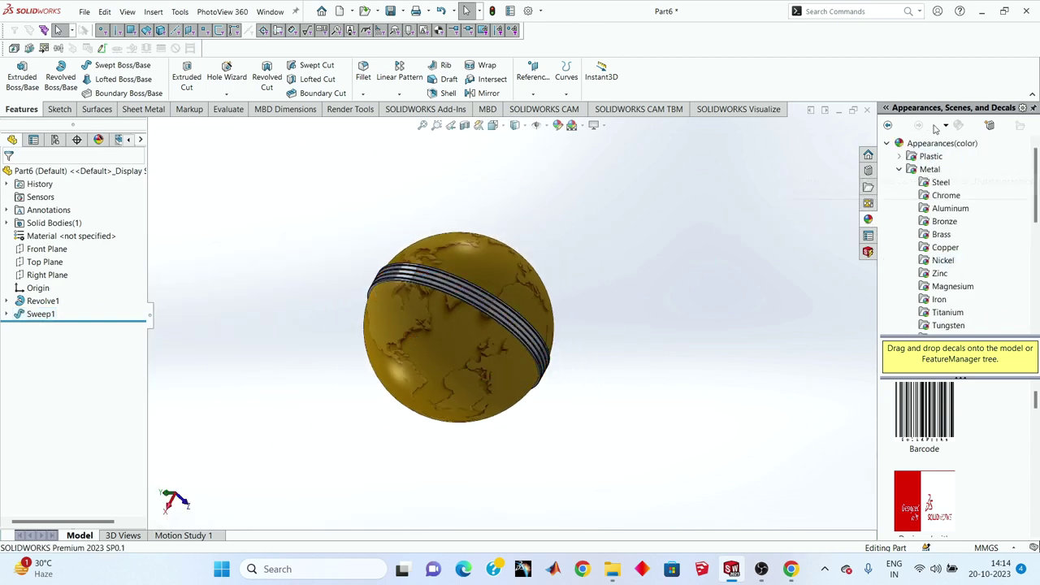
{"action": "scroll", "coordinate": [948, 275], "scroll_direction": "down", "scroll_amount": 2}
{"action": "left_click", "coordinate": [943, 260]}
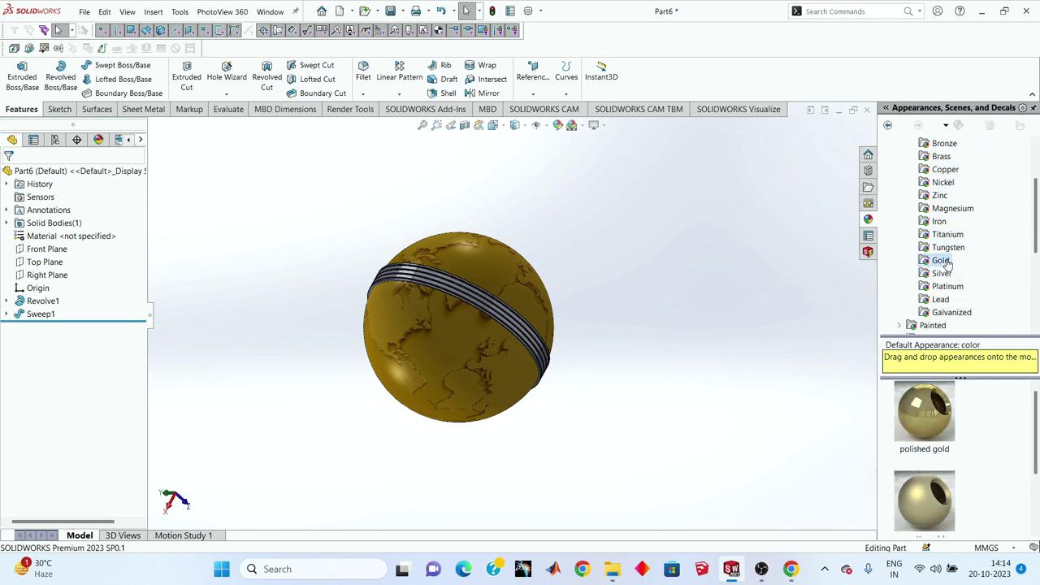
{"action": "left_click_drag", "start_coordinate": [922, 404], "coordinate": [447, 303]}
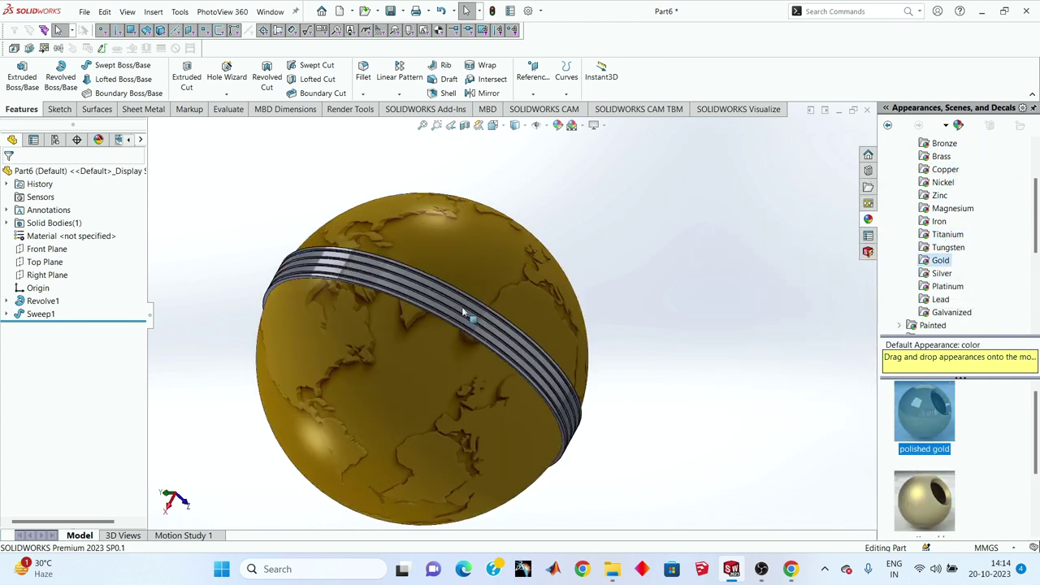
{"action": "scroll", "coordinate": [462, 307], "scroll_direction": "up", "scroll_amount": 2}
- Select the band around the globe and add the polished gold appearance to it
{"action": "left_click", "coordinate": [41, 313]}
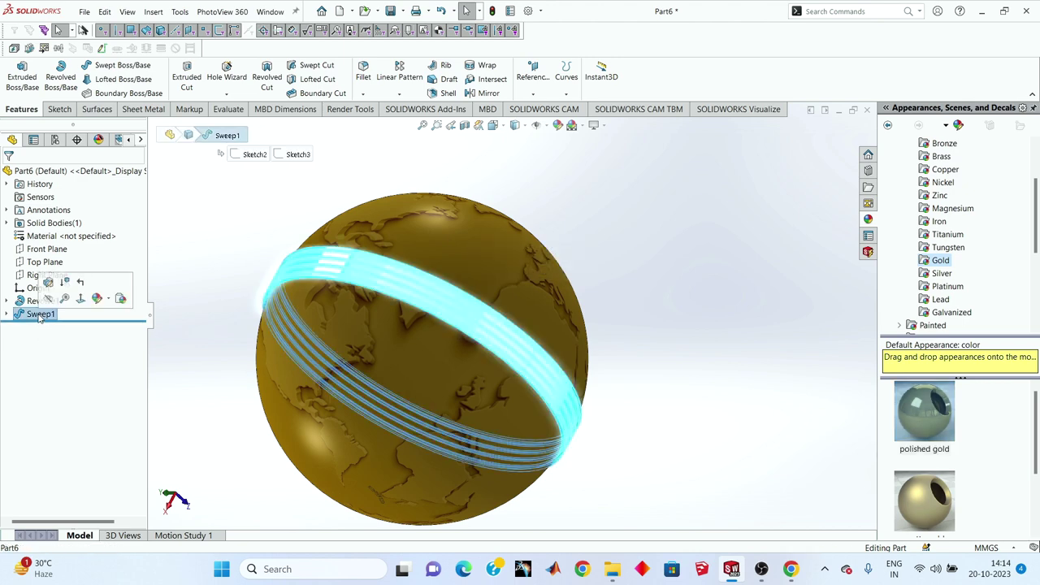
{"action": "right_click", "coordinate": [918, 428]}
{"action": "left_click", "coordinate": [929, 431]}
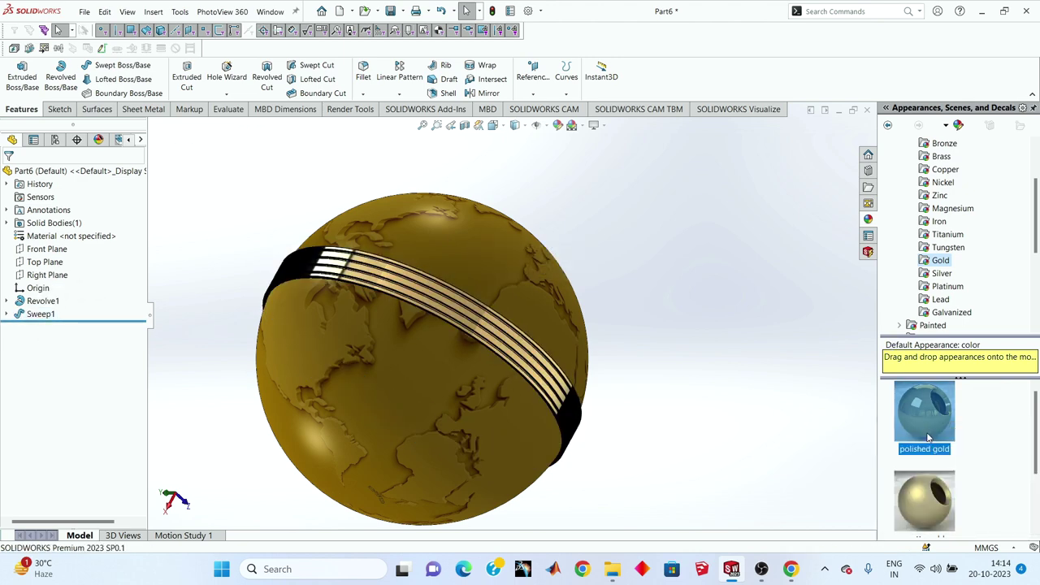
{"action": "left_click", "coordinate": [535, 309]}
{"action": "mouse_move", "coordinate": [536, 309]}
{"action": "middle_mouse_down"}
{"action": "mouse_move", "coordinate": [348, 318]}
{"action": "mouse_move", "coordinate": [393, 284]}
{"action": "middle_mouse_up"}
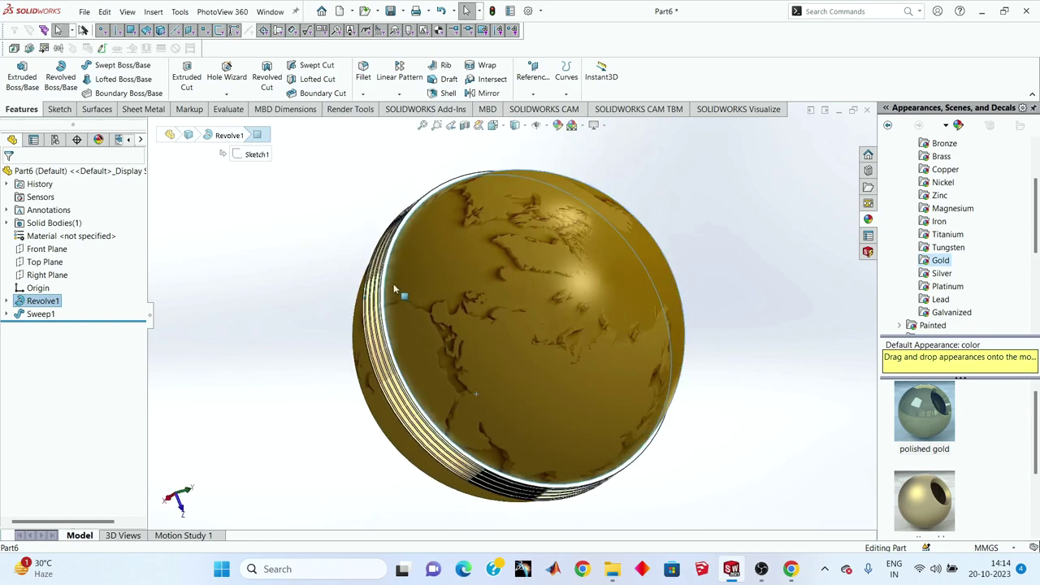
{"action": "scroll", "coordinate": [393, 284], "scroll_direction": "up", "scroll_amount": 5}
{"action": "scroll", "coordinate": [493, 286], "scroll_direction": "up", "scroll_amount": 3}
{"action": "scroll", "coordinate": [493, 286], "scroll_direction": "down", "scroll_amount": 3}
{"action": "scroll", "coordinate": [464, 337], "scroll_direction": "down", "scroll_amount": 3}
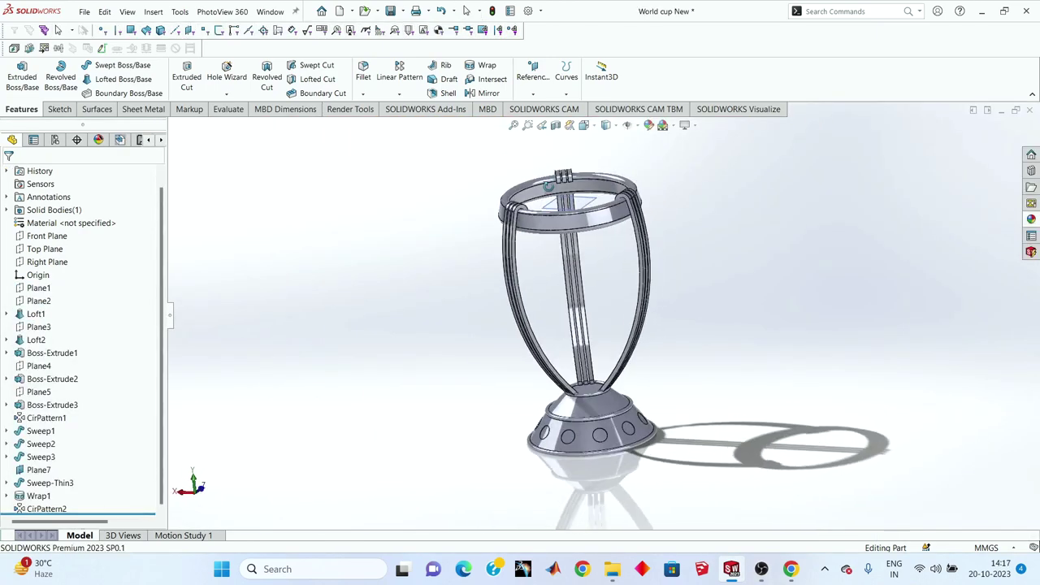
{"action": "scroll", "coordinate": [594, 332], "scroll_direction": "up", "scroll_amount": 3}
- Orbit and zoom around the World cup trophy to inspect its frame
{"action": "middle_click_drag", "start_coordinate": [594, 332], "coordinate": [610, 377]}
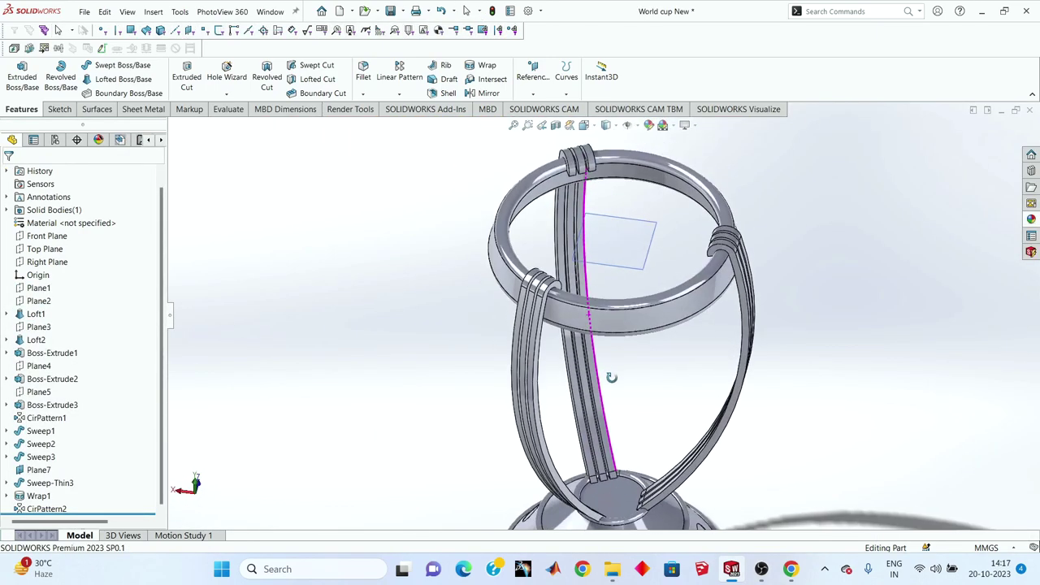
{"action": "scroll", "coordinate": [610, 376], "scroll_direction": "down", "scroll_amount": 2}
{"action": "scroll", "coordinate": [618, 443], "scroll_direction": "up", "scroll_amount": 3}
{"action": "scroll", "coordinate": [634, 432], "scroll_direction": "down", "scroll_amount": 1}
{"action": "scroll", "coordinate": [655, 419], "scroll_direction": "down", "scroll_amount": 3}
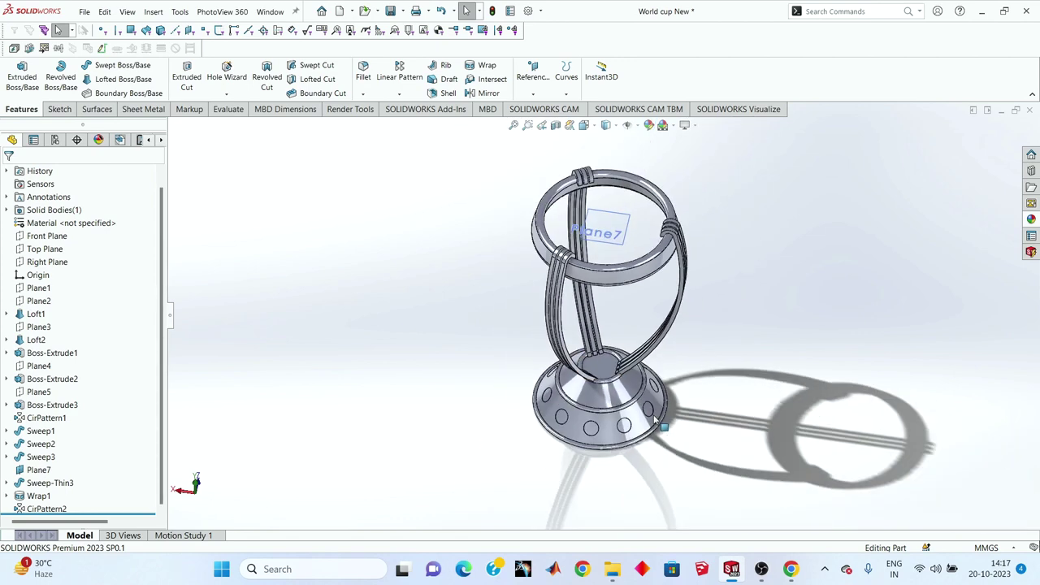
{"action": "scroll", "coordinate": [660, 429], "scroll_direction": "up", "scroll_amount": 2}
{"action": "middle_click_drag", "start_coordinate": [660, 429], "coordinate": [616, 282]}
{"action": "scroll", "coordinate": [616, 282], "scroll_direction": "down", "scroll_amount": 2}
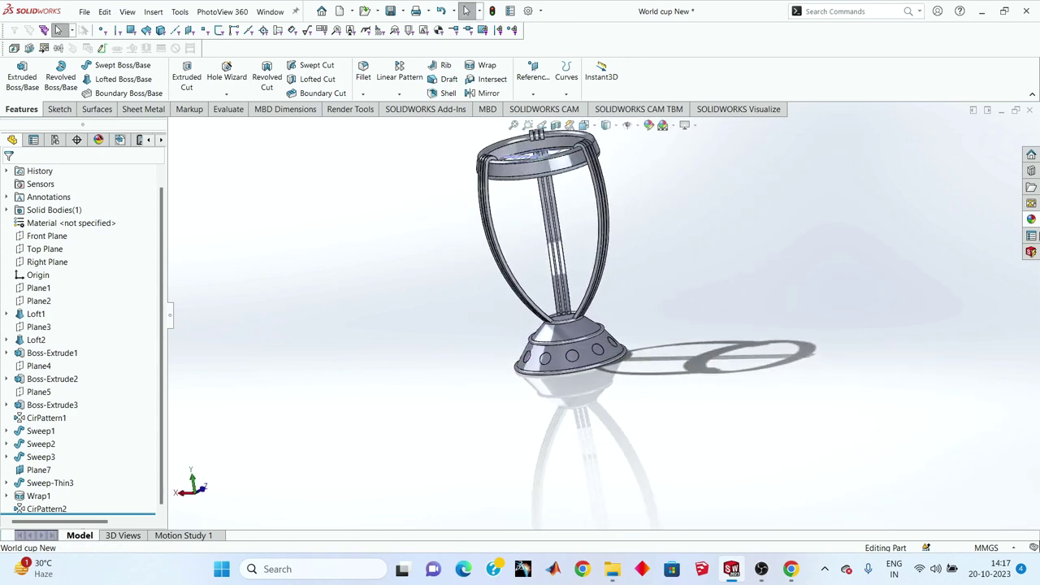
- Browse the appearances library through Appearances(color) > Metal to the Gold swatches
{"action": "left_click", "coordinate": [1031, 219]}
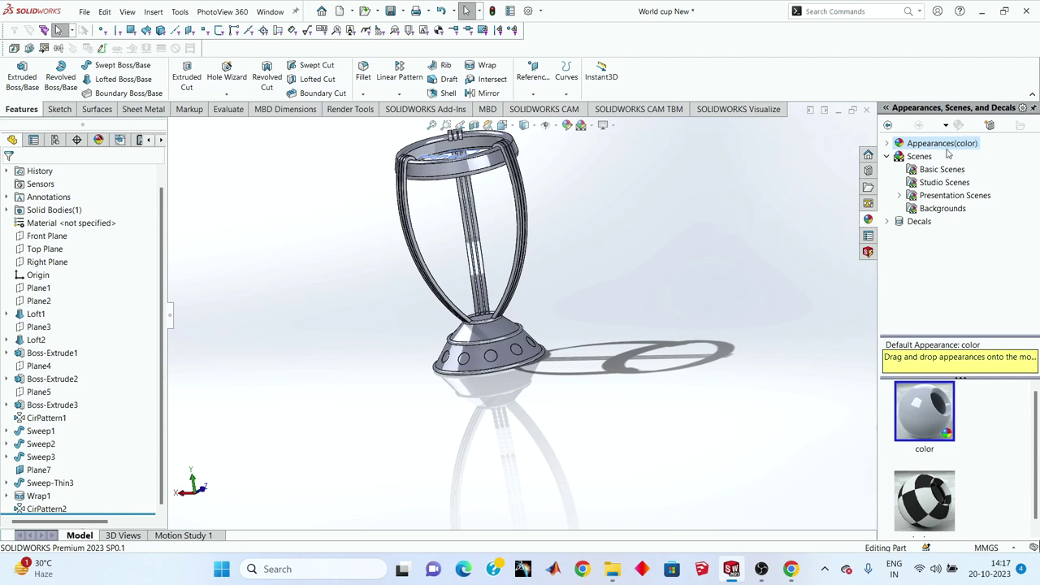
{"action": "left_click", "coordinate": [897, 144]}
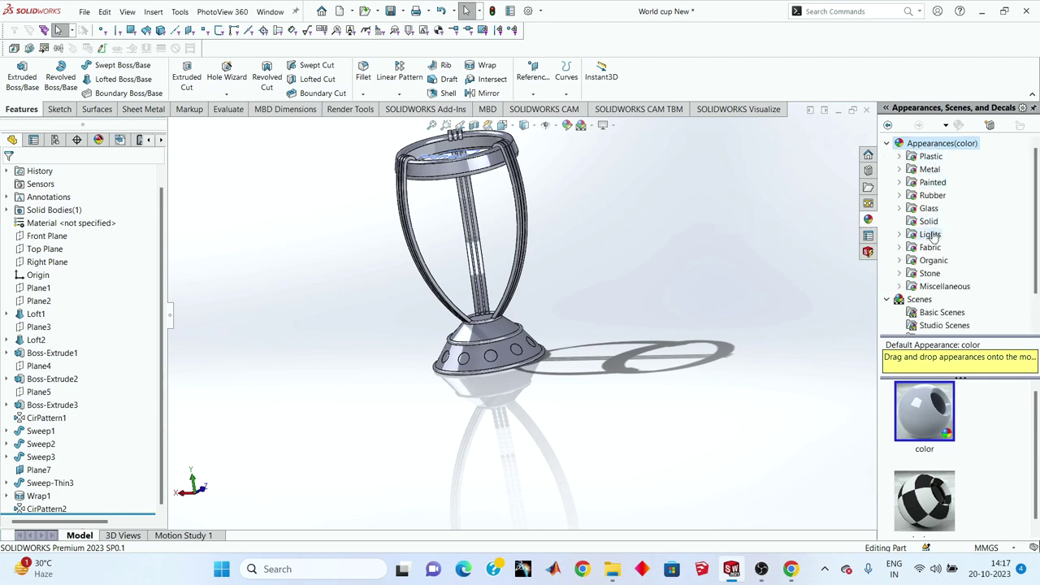
{"action": "left_click", "coordinate": [928, 170]}
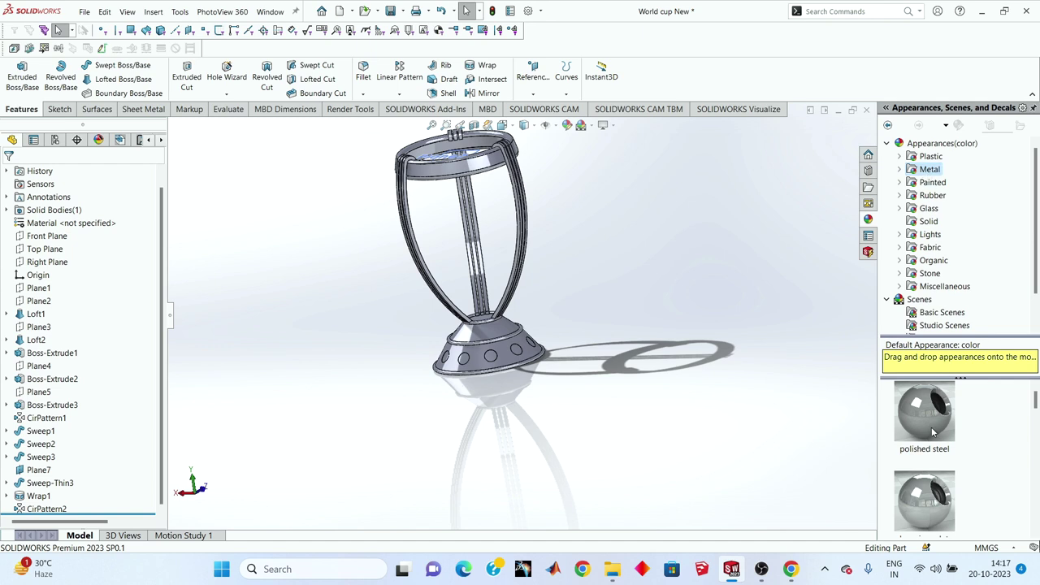
{"action": "scroll", "coordinate": [931, 273], "scroll_direction": "down", "scroll_amount": 1}
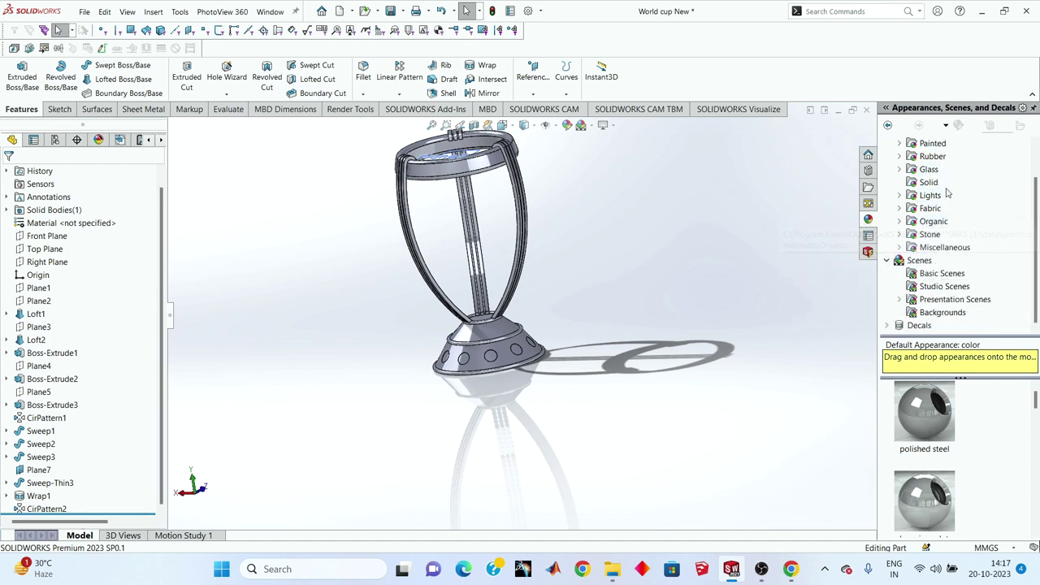
{"action": "scroll", "coordinate": [940, 224], "scroll_direction": "up", "scroll_amount": 1}
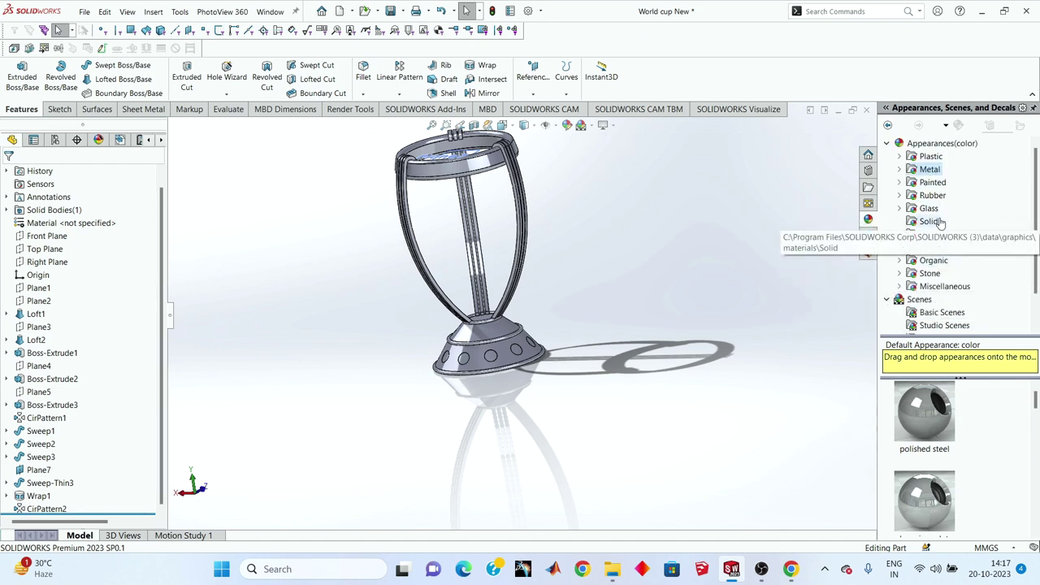
{"action": "double_click", "coordinate": [931, 169]}
{"action": "scroll", "coordinate": [951, 162], "scroll_direction": "down", "scroll_amount": 1}
{"action": "left_click", "coordinate": [942, 274]}
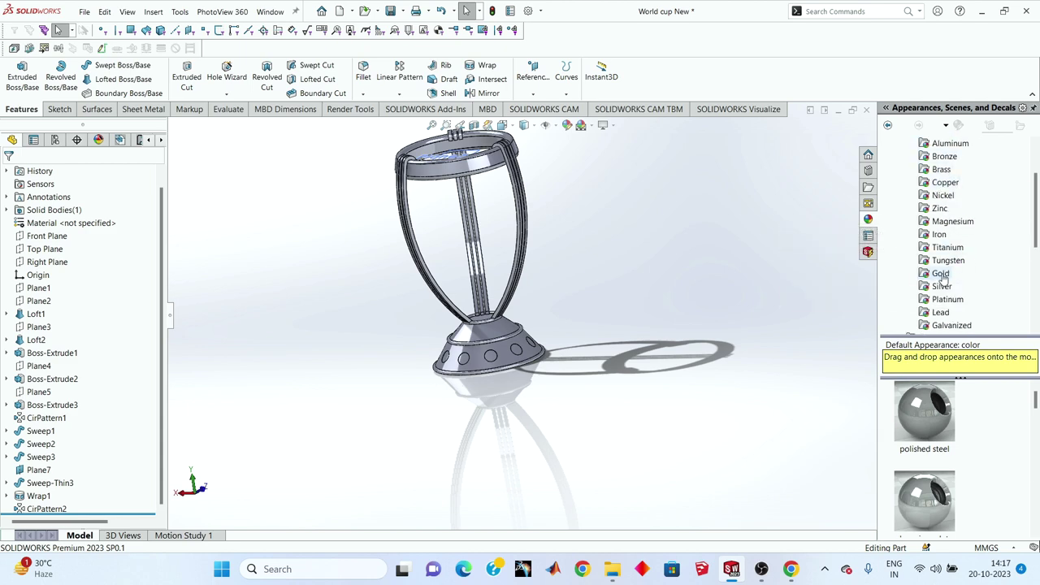
- Apply matte gold to the base's top face and its inner top face
{"action": "scroll", "coordinate": [481, 343], "scroll_direction": "down", "scroll_amount": 3}
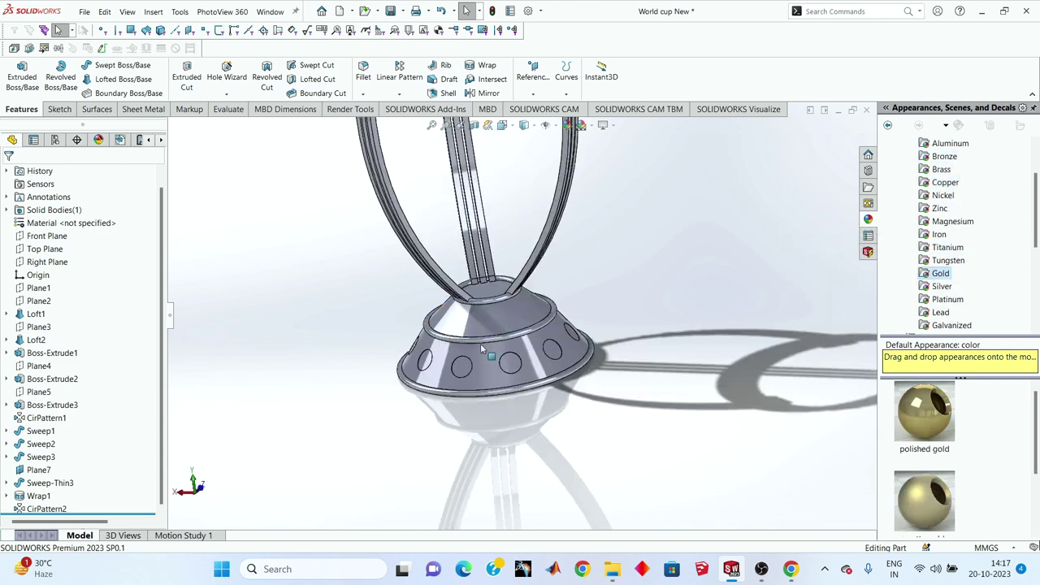
{"action": "left_click", "coordinate": [488, 325]}
{"action": "scroll", "coordinate": [890, 488], "scroll_direction": "down", "scroll_amount": 1}
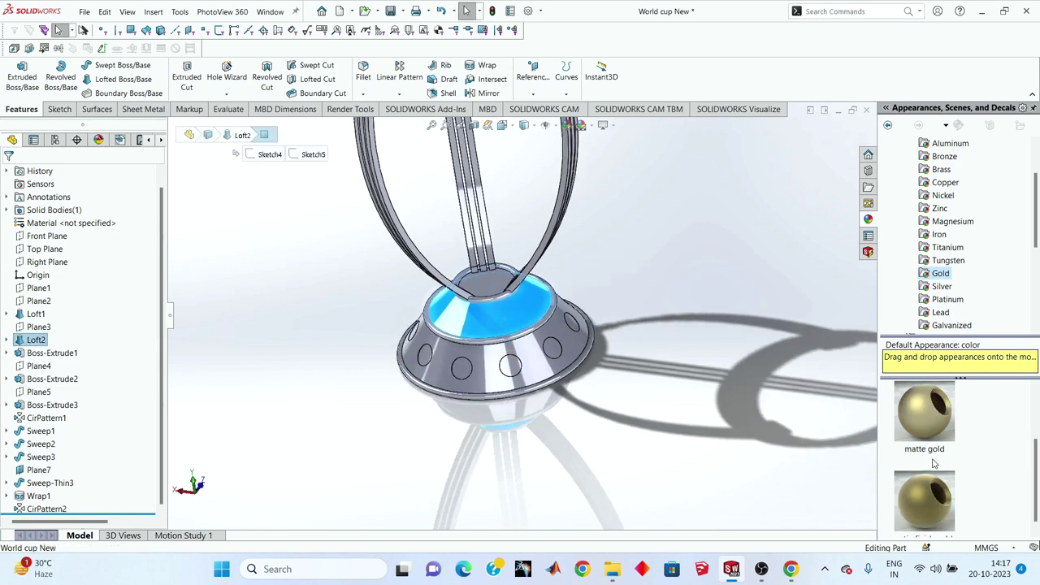
{"action": "left_click", "coordinate": [932, 415]}
{"action": "right_click", "coordinate": [932, 415]}
{"action": "left_click", "coordinate": [949, 427]}
{"action": "left_click_drag", "start_coordinate": [949, 426], "coordinate": [467, 311]}
{"action": "scroll", "coordinate": [467, 311], "scroll_direction": "down", "scroll_amount": 2}
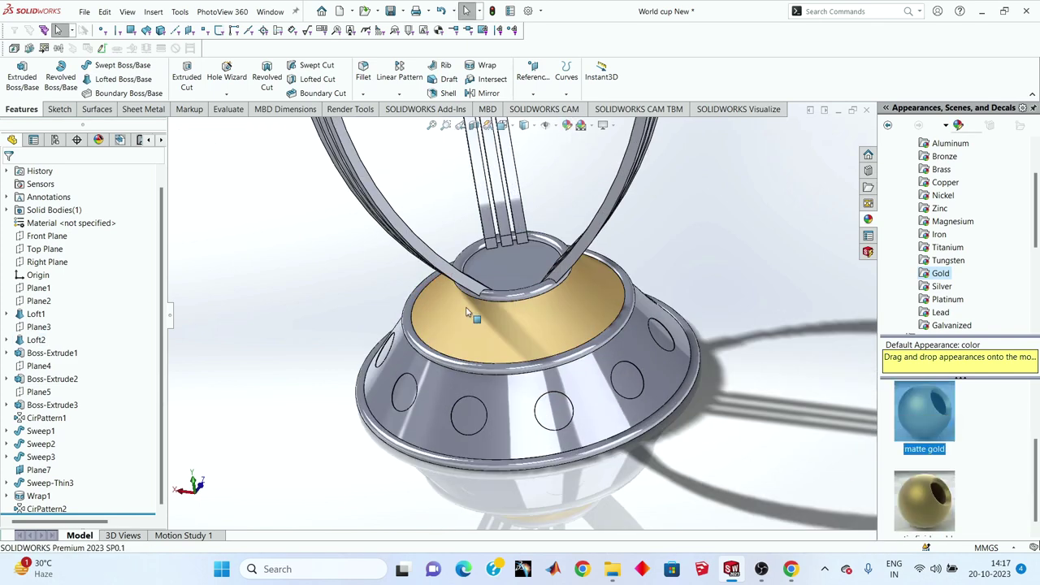
{"action": "left_click", "coordinate": [510, 279]}
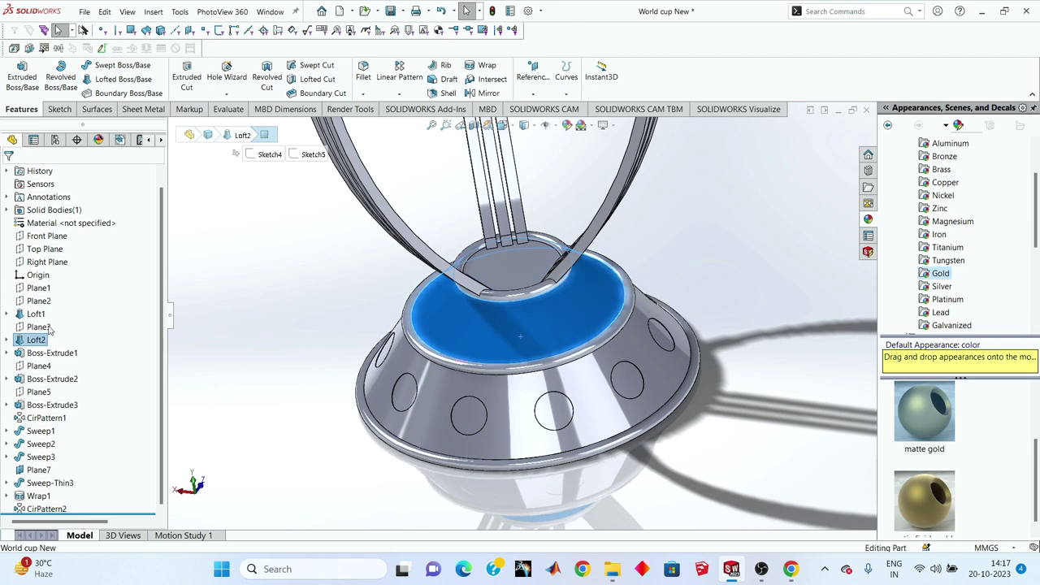
{"action": "right_click", "coordinate": [924, 411]}
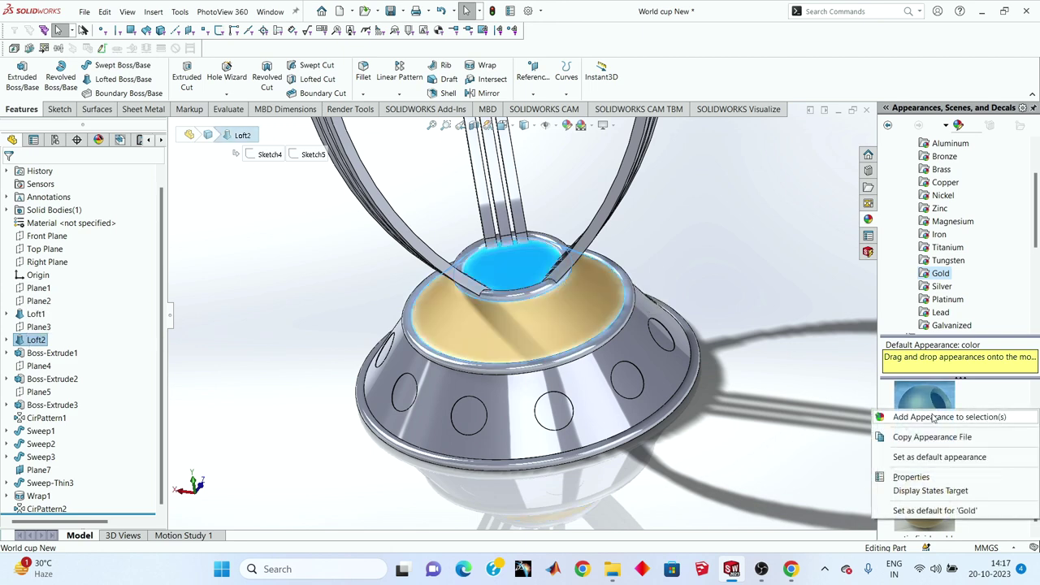
{"action": "left_click_drag", "start_coordinate": [924, 411], "coordinate": [537, 337]}
- Select the base's bottom face without applying gold, then pick one of the base holes
{"action": "mouse_move", "coordinate": [537, 337]}
{"action": "middle_mouse_down"}
{"action": "mouse_move", "coordinate": [613, 491]}
{"action": "mouse_move", "coordinate": [557, 367]}
{"action": "mouse_move", "coordinate": [674, 436]}
{"action": "mouse_move", "coordinate": [708, 406]}
{"action": "mouse_move", "coordinate": [618, 398]}
{"action": "middle_mouse_up"}
{"action": "left_click", "coordinate": [674, 436]}
{"action": "right_click", "coordinate": [924, 415]}
{"action": "key", "text": "Escape"}
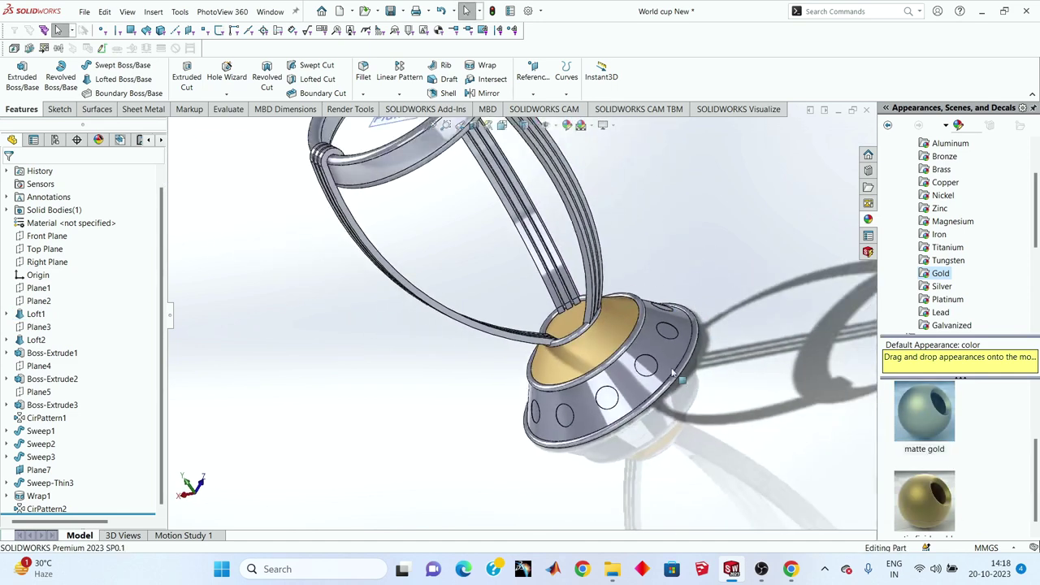
{"action": "middle_click_drag", "start_coordinate": [696, 404], "coordinate": [615, 397]}
{"action": "left_click", "coordinate": [616, 396]}
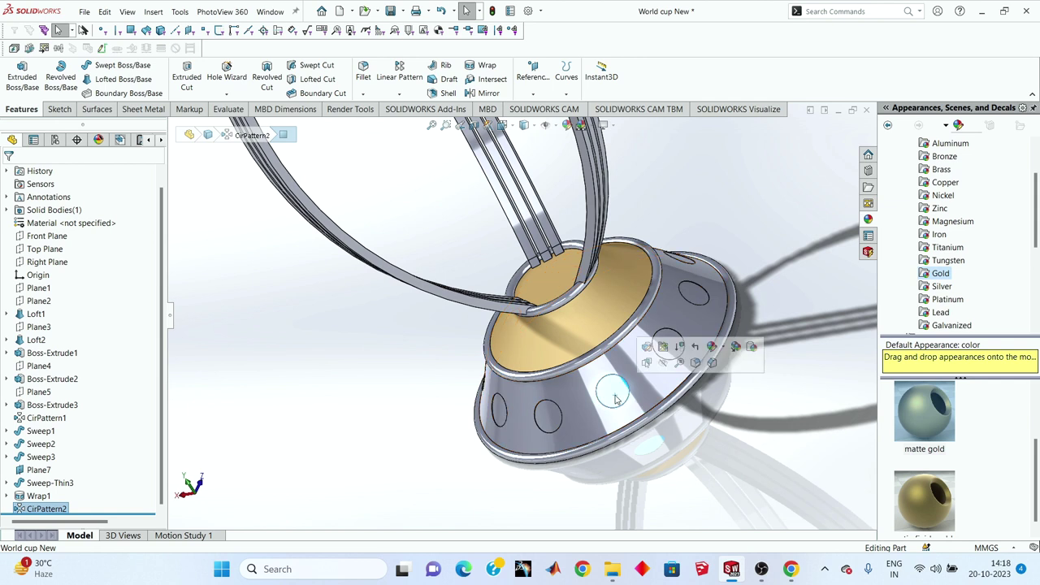
- Give the whole pattern of base holes a polished platinum appearance
{"action": "left_click", "coordinate": [48, 508]}
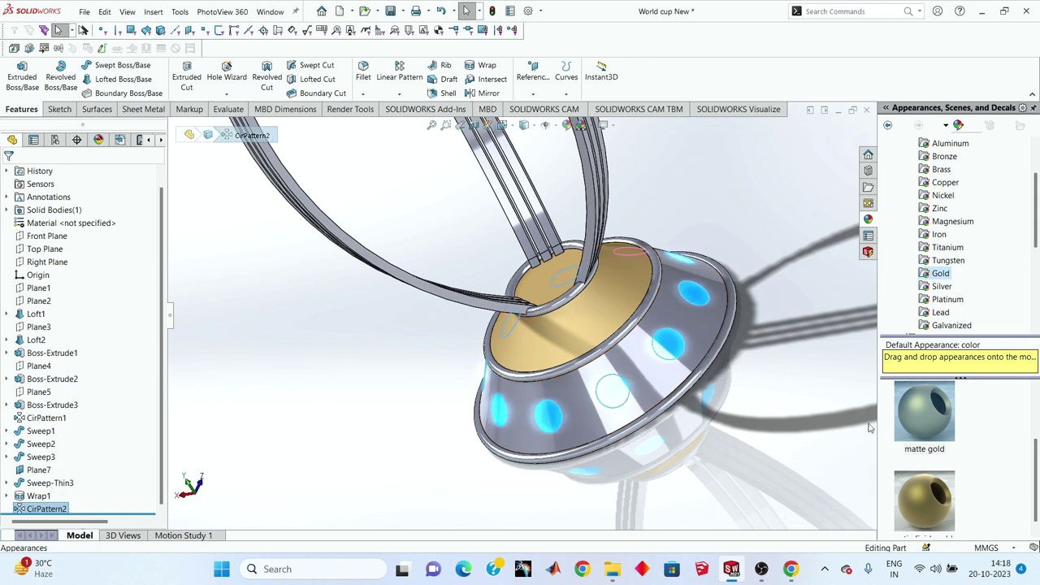
{"action": "left_click", "coordinate": [951, 301]}
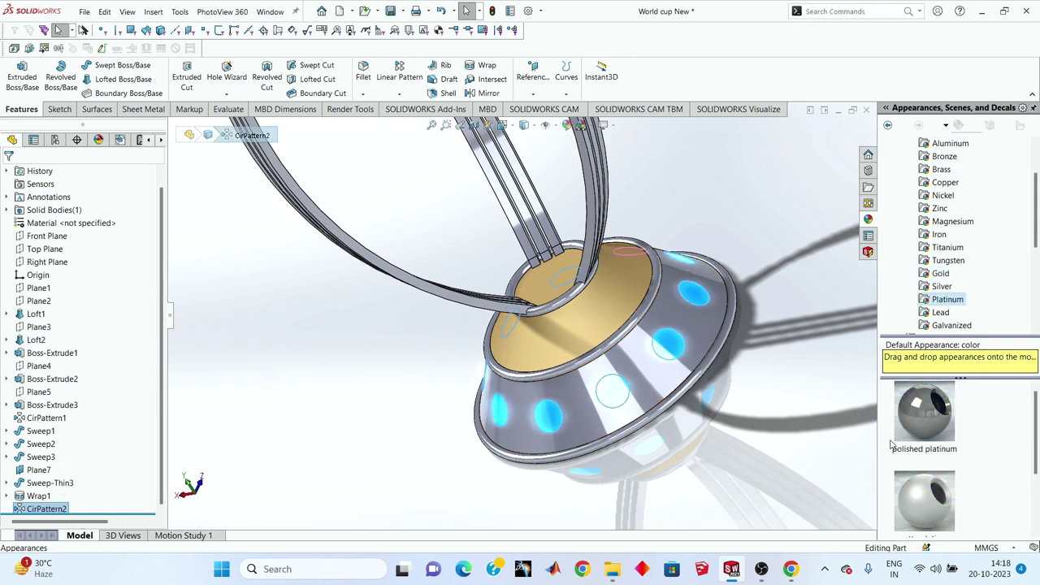
{"action": "right_click", "coordinate": [911, 399]}
{"action": "left_click", "coordinate": [920, 407]}
{"action": "mouse_move", "coordinate": [780, 341]}
{"action": "middle_mouse_down"}
{"action": "mouse_move", "coordinate": [716, 317]}
{"action": "mouse_move", "coordinate": [718, 397]}
{"action": "middle_mouse_up"}
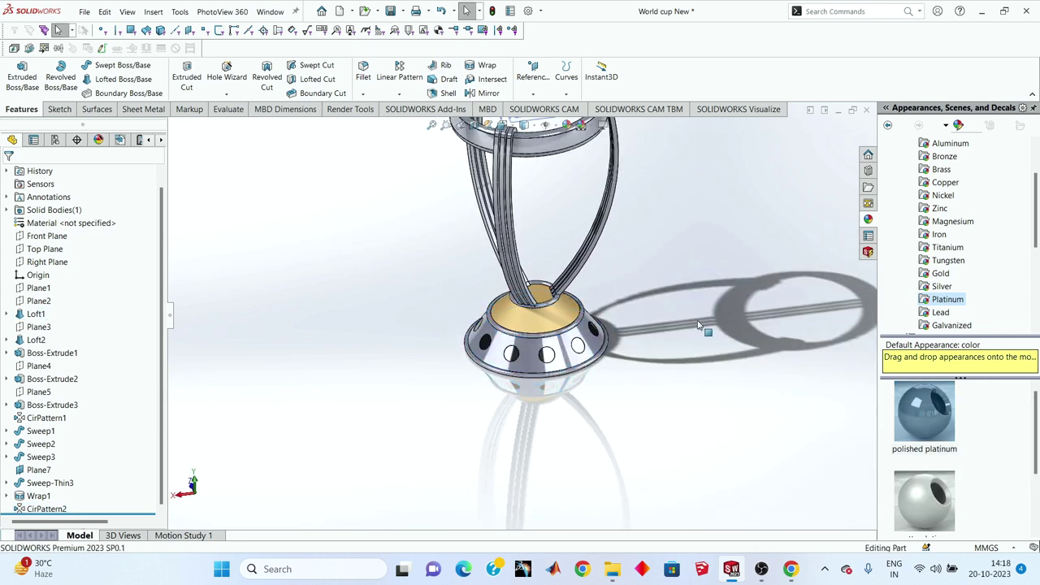
{"action": "scroll", "coordinate": [609, 304], "scroll_direction": "down", "scroll_amount": 2}
- Select three sweep rings of the base and apply polished gold to them
{"action": "left_click", "coordinate": [494, 320]}
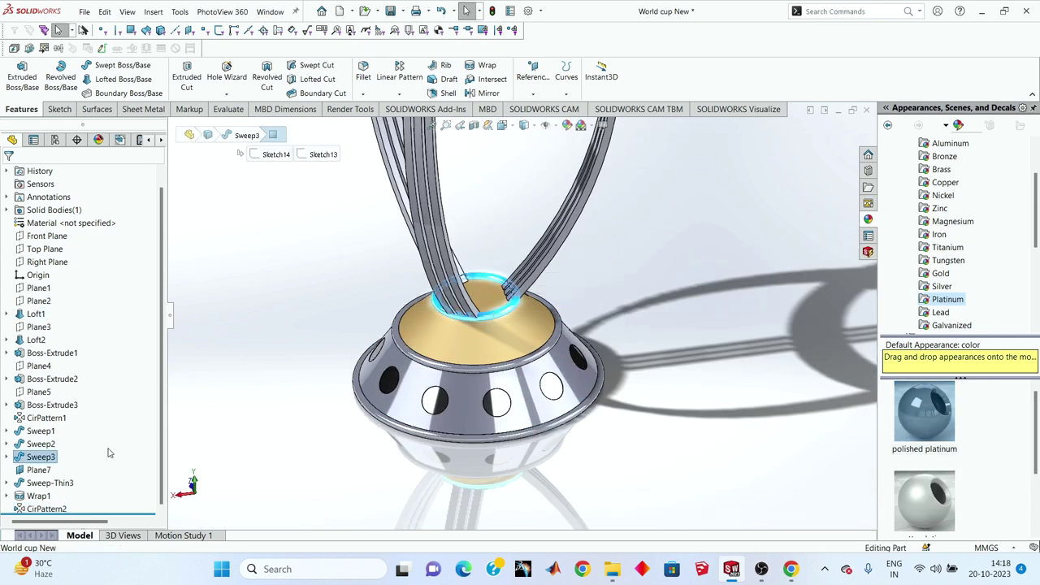
{"action": "left_click", "coordinate": [41, 445], "text": "ctrl"}
{"action": "left_click", "coordinate": [39, 432], "text": "ctrl"}
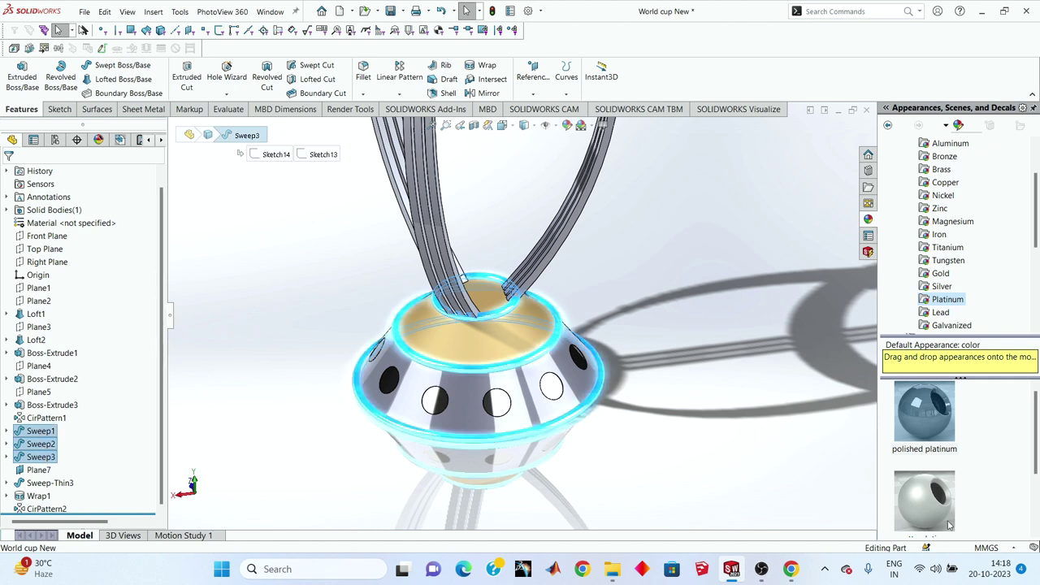
{"action": "left_click", "coordinate": [943, 275]}
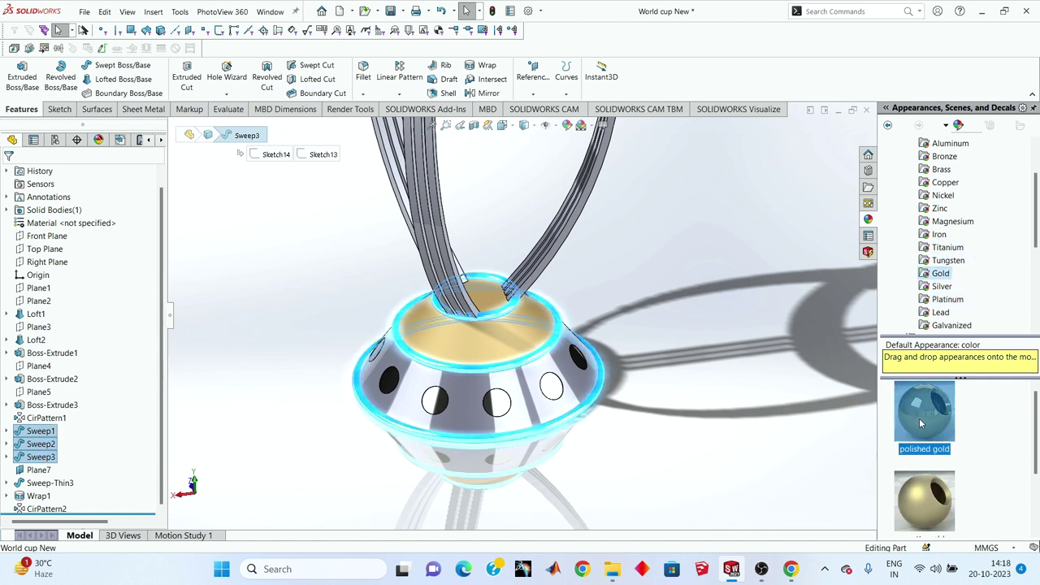
{"action": "right_click", "coordinate": [918, 423]}
{"action": "left_click", "coordinate": [918, 433]}
{"action": "middle_click_drag", "start_coordinate": [650, 366], "coordinate": [556, 346]}
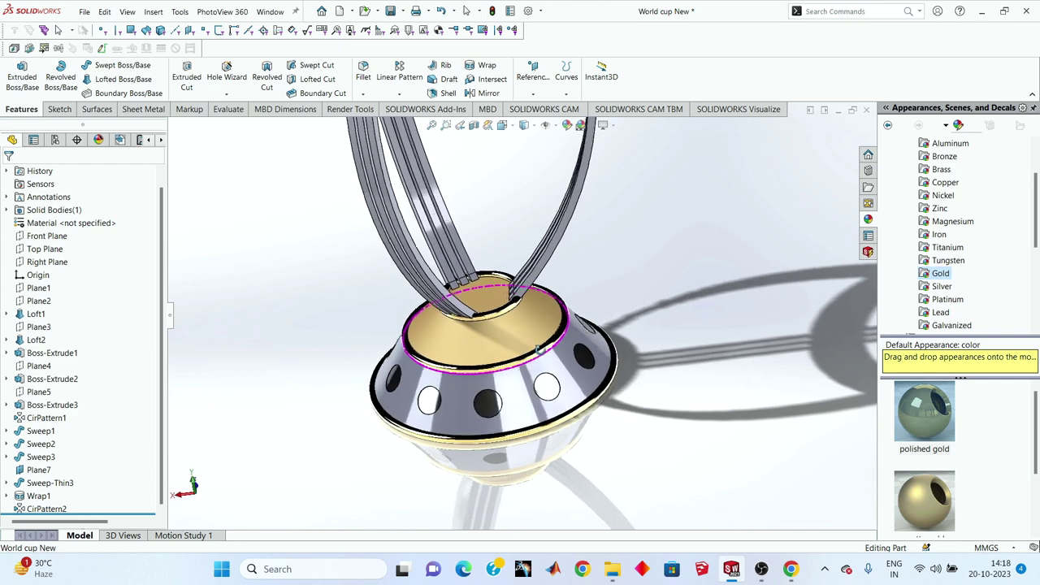
{"action": "middle_click_drag", "start_coordinate": [616, 389], "coordinate": [494, 302]}
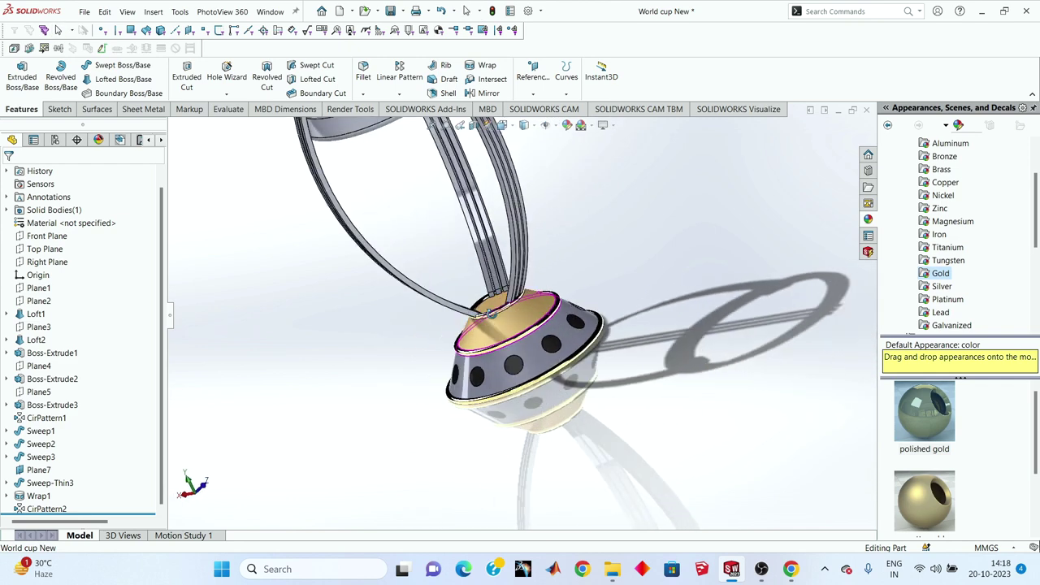
{"action": "scroll", "coordinate": [493, 302], "scroll_direction": "down", "scroll_amount": 2}
- Select Boss-Extrude1, Boss-Extrude2, Boss-Extrude3 and CirPattern1 together
{"action": "left_click", "coordinate": [470, 273]}
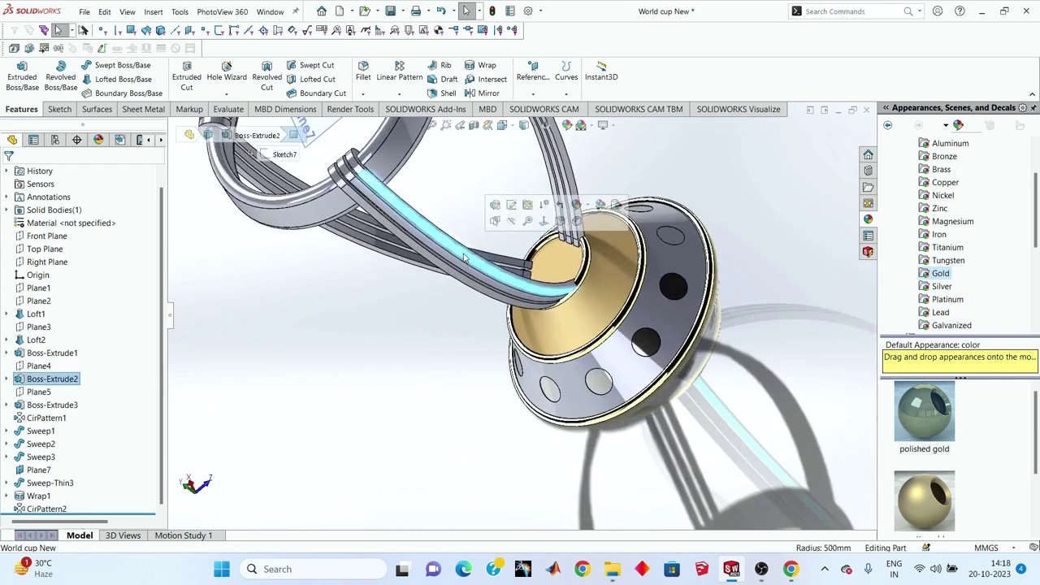
{"action": "left_click", "coordinate": [51, 382]}
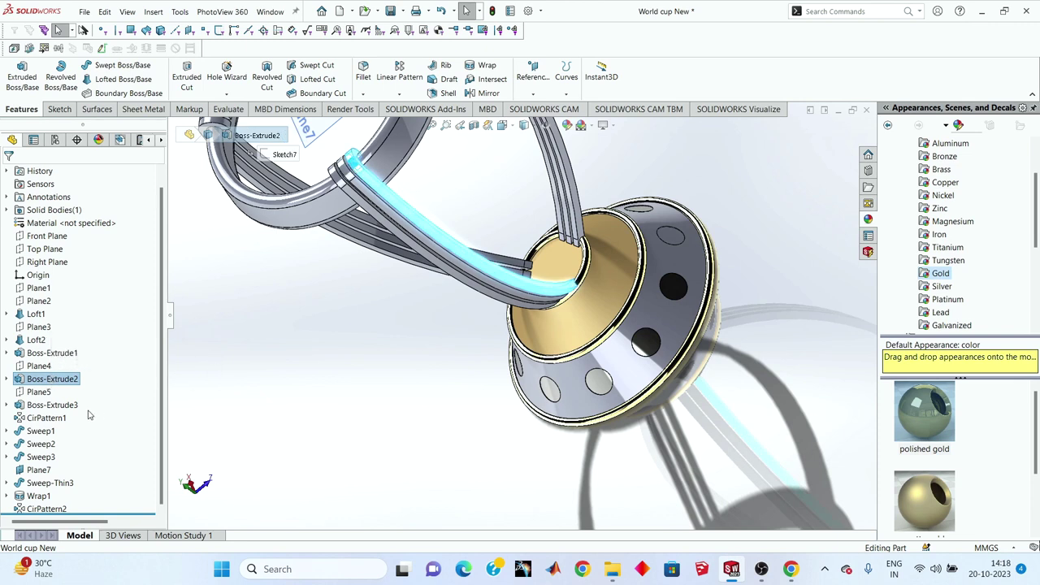
{"action": "left_click", "coordinate": [53, 419], "text": "ctrl"}
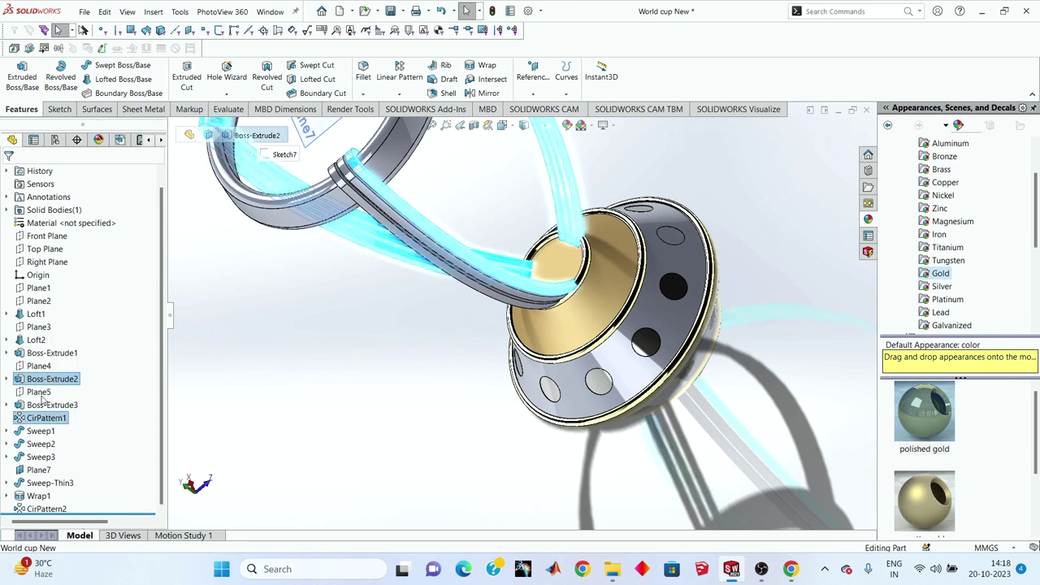
{"action": "left_click", "coordinate": [48, 407], "text": "ctrl"}
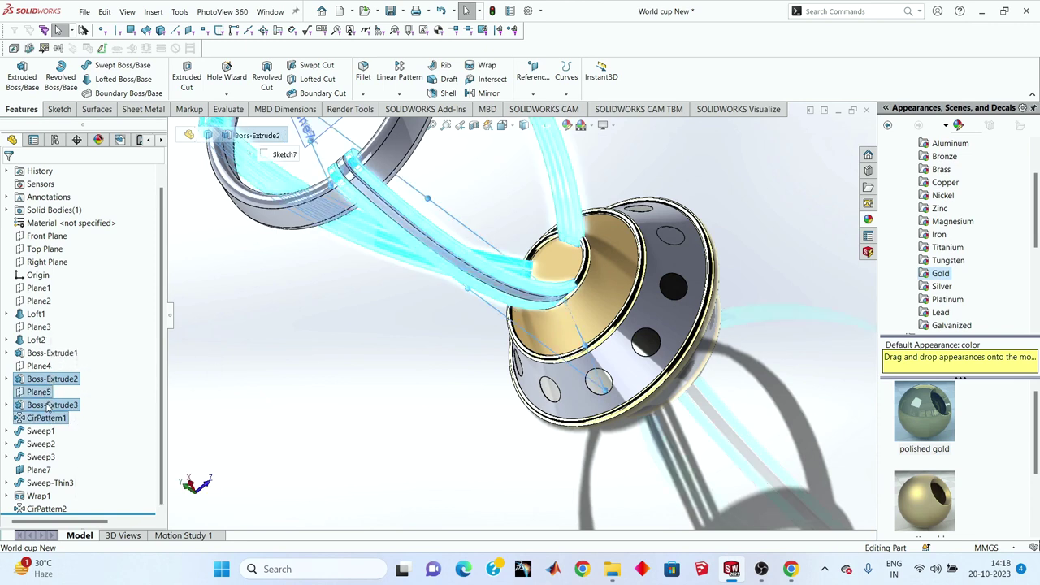
{"action": "left_click", "coordinate": [36, 358], "text": "ctrl"}
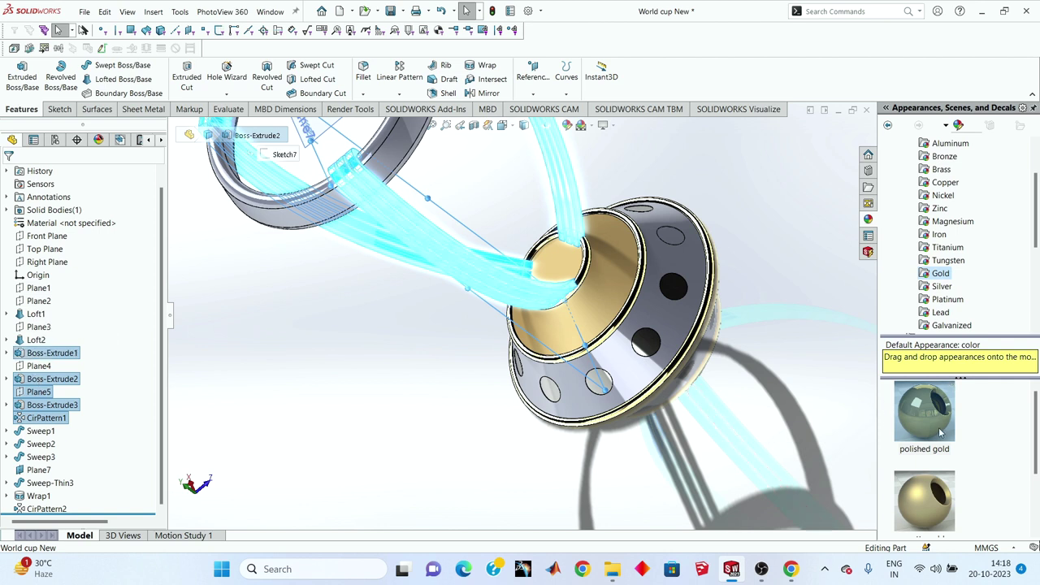
- Apply the polished platinum appearance to the selected base features
{"action": "left_click", "coordinate": [949, 248]}
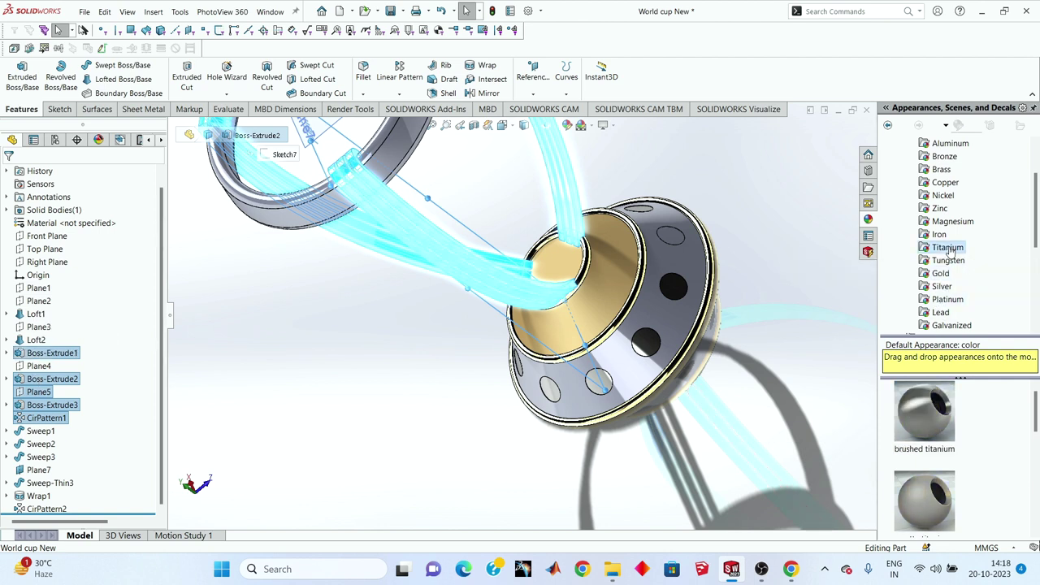
{"action": "left_click", "coordinate": [939, 422]}
{"action": "right_click", "coordinate": [943, 410]}
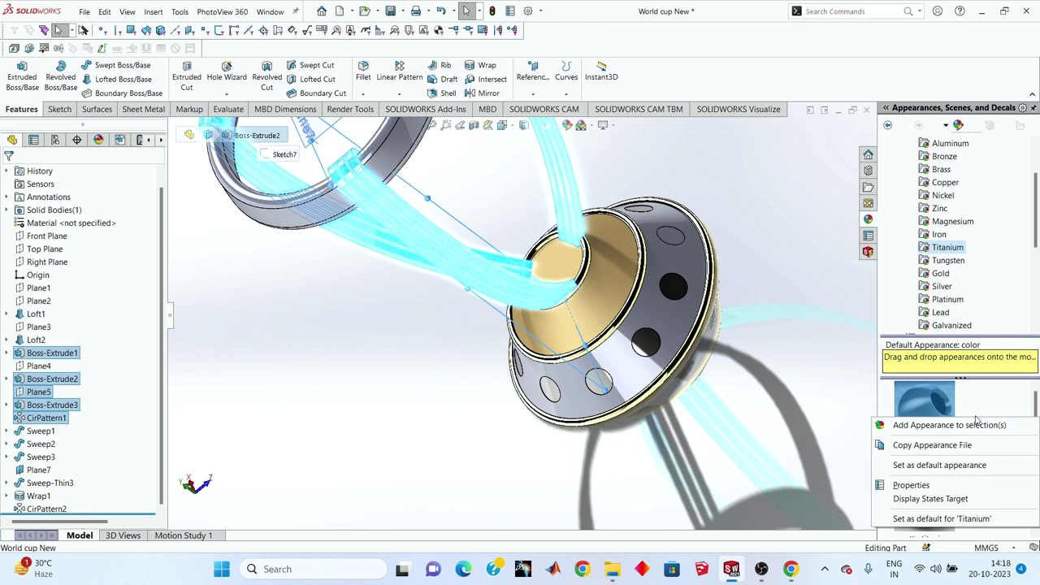
{"action": "left_click", "coordinate": [979, 422]}
{"action": "scroll", "coordinate": [963, 415], "scroll_direction": "down", "scroll_amount": 1}
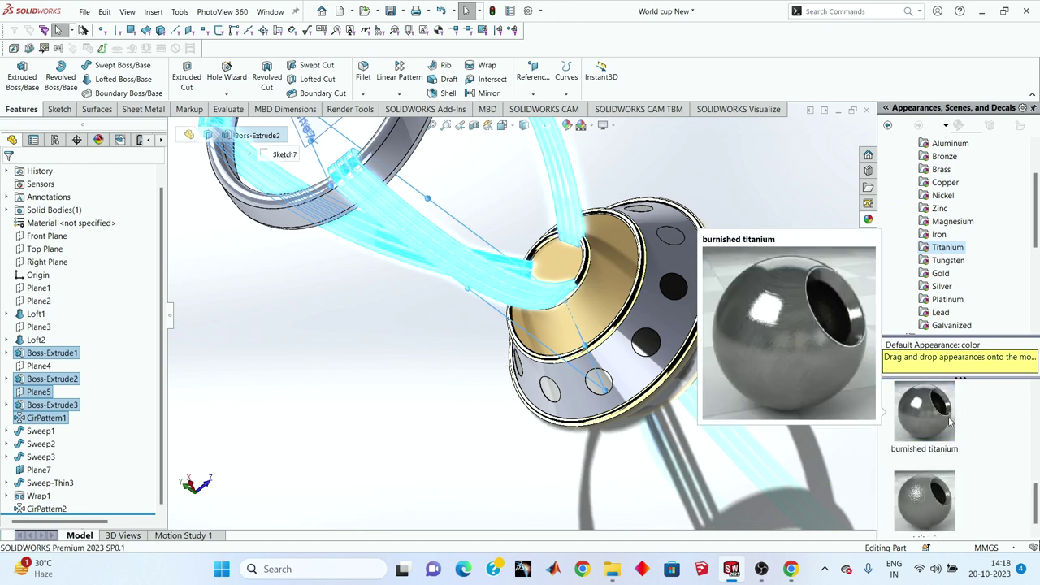
{"action": "left_click", "coordinate": [927, 404]}
{"action": "right_click", "coordinate": [929, 422]}
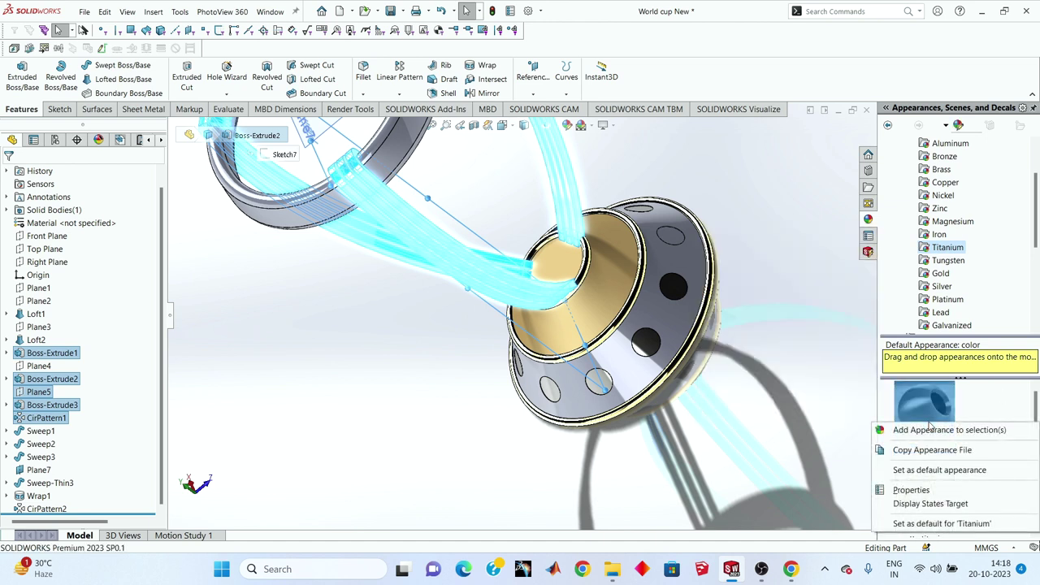
{"action": "left_click", "coordinate": [987, 413]}
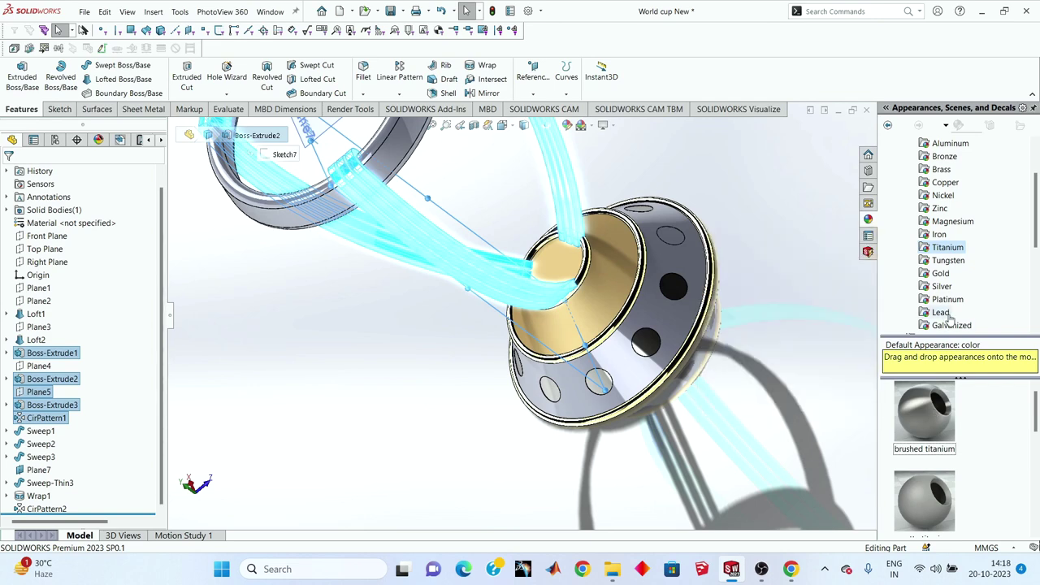
{"action": "left_click", "coordinate": [948, 299]}
{"action": "left_click", "coordinate": [923, 419]}
{"action": "right_click", "coordinate": [924, 419]}
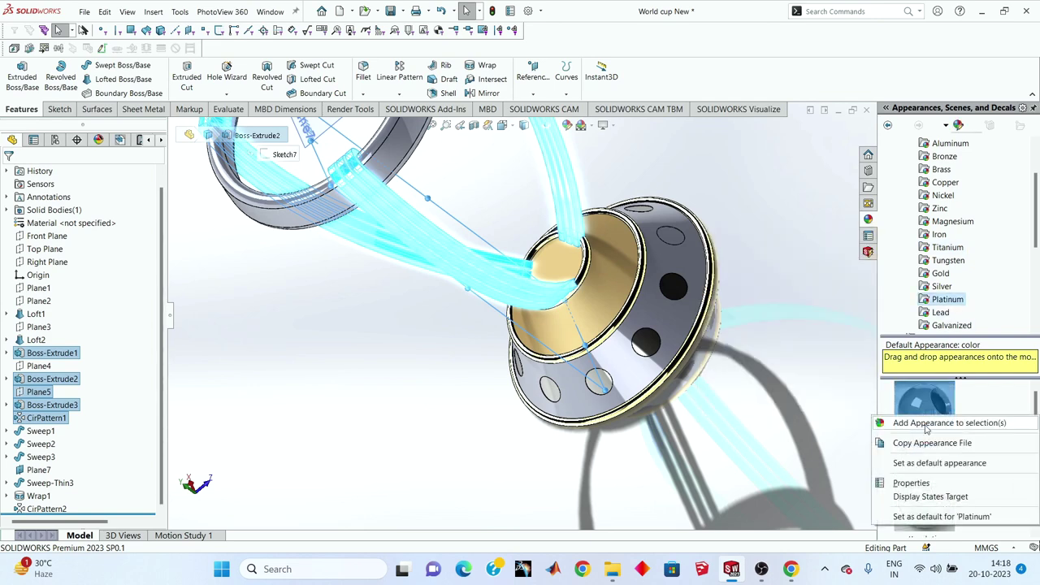
{"action": "left_click", "coordinate": [930, 423]}
- Select the cone-shaped band of the base and bring up the iron appearances
{"action": "mouse_move", "coordinate": [599, 376]}
{"action": "middle_mouse_down"}
{"action": "mouse_move", "coordinate": [580, 222]}
{"action": "mouse_move", "coordinate": [520, 382]}
{"action": "middle_mouse_up"}
{"action": "scroll", "coordinate": [520, 382], "scroll_direction": "up", "scroll_amount": 3}
{"action": "scroll", "coordinate": [515, 391], "scroll_direction": "down", "scroll_amount": 5}
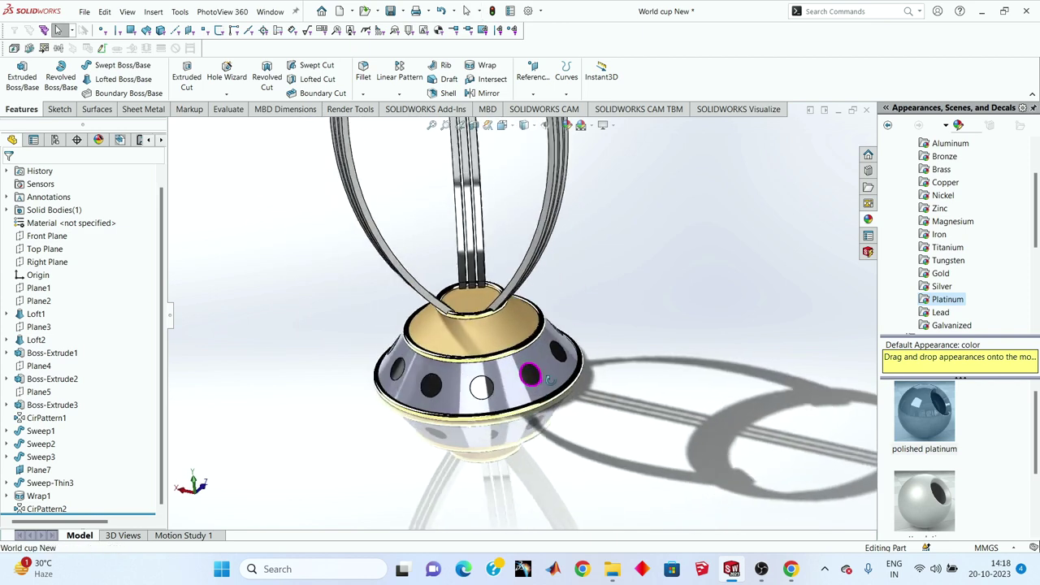
{"action": "scroll", "coordinate": [515, 390], "scroll_direction": "down", "scroll_amount": 3}
{"action": "left_click", "coordinate": [516, 391]}
{"action": "scroll", "coordinate": [979, 277], "scroll_direction": "down", "scroll_amount": 1}
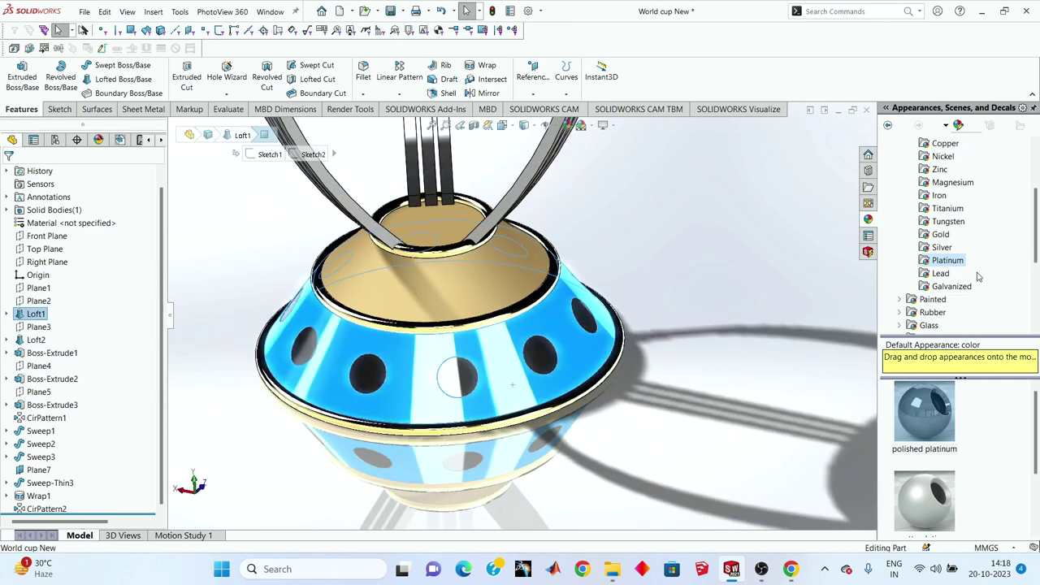
{"action": "left_click", "coordinate": [972, 289]}
{"action": "scroll", "coordinate": [934, 406], "scroll_direction": "down", "scroll_amount": 1}
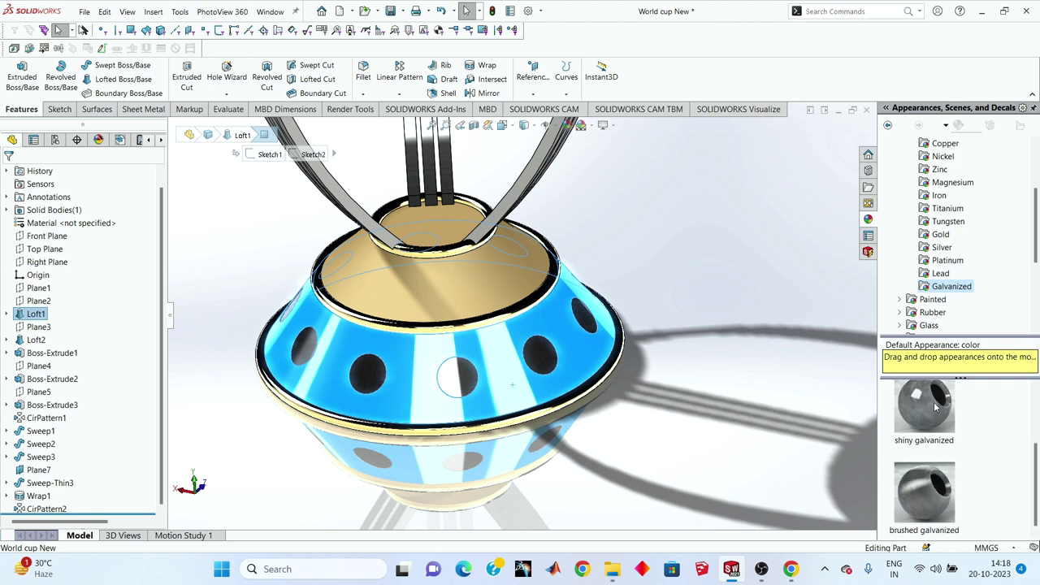
{"action": "left_click", "coordinate": [944, 275]}
{"action": "mouse_move", "coordinate": [925, 406]}
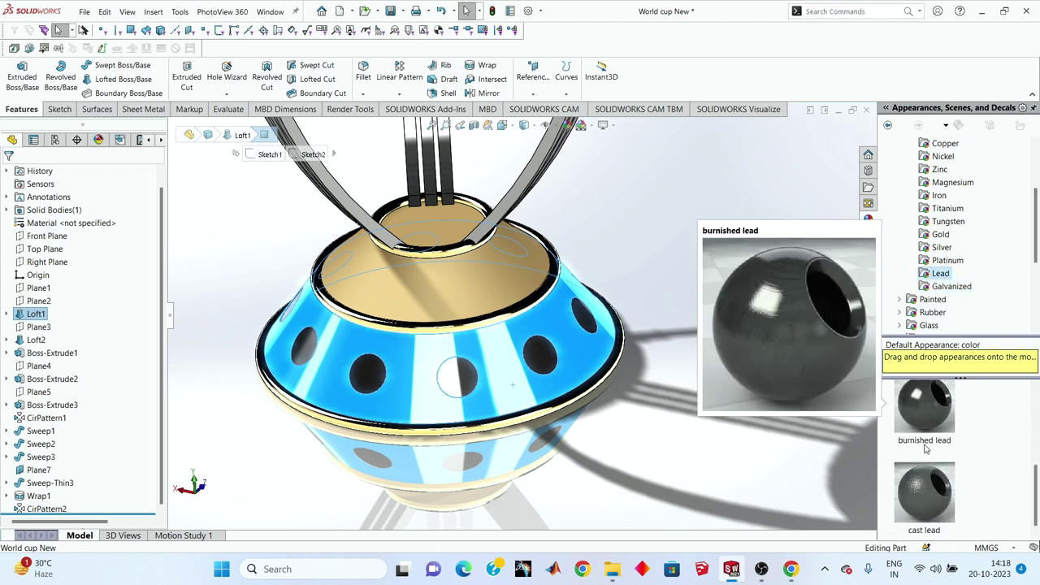
{"action": "scroll", "coordinate": [924, 448], "scroll_direction": "down", "scroll_amount": 1}
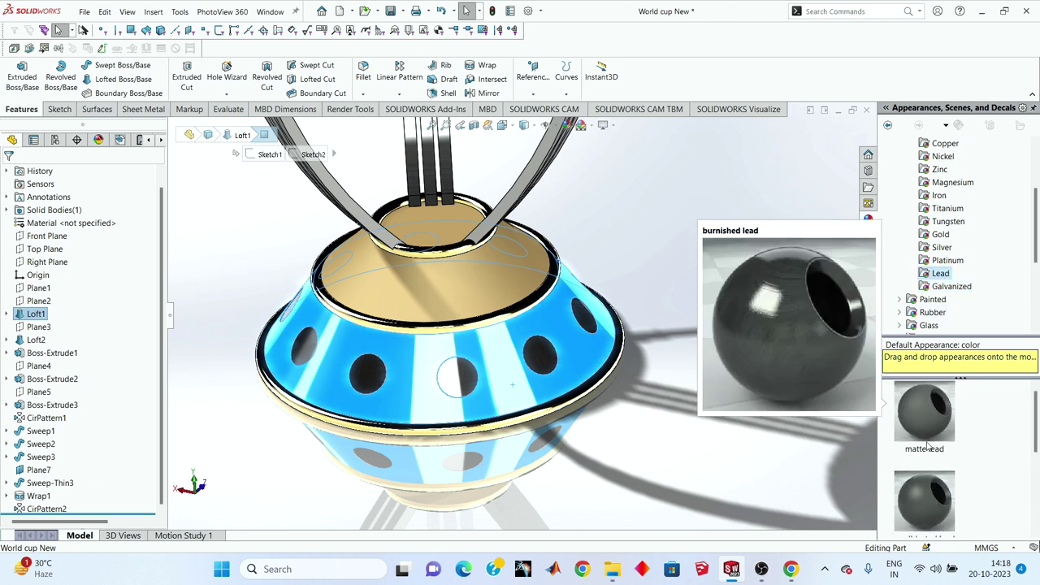
{"action": "left_click", "coordinate": [942, 249]}
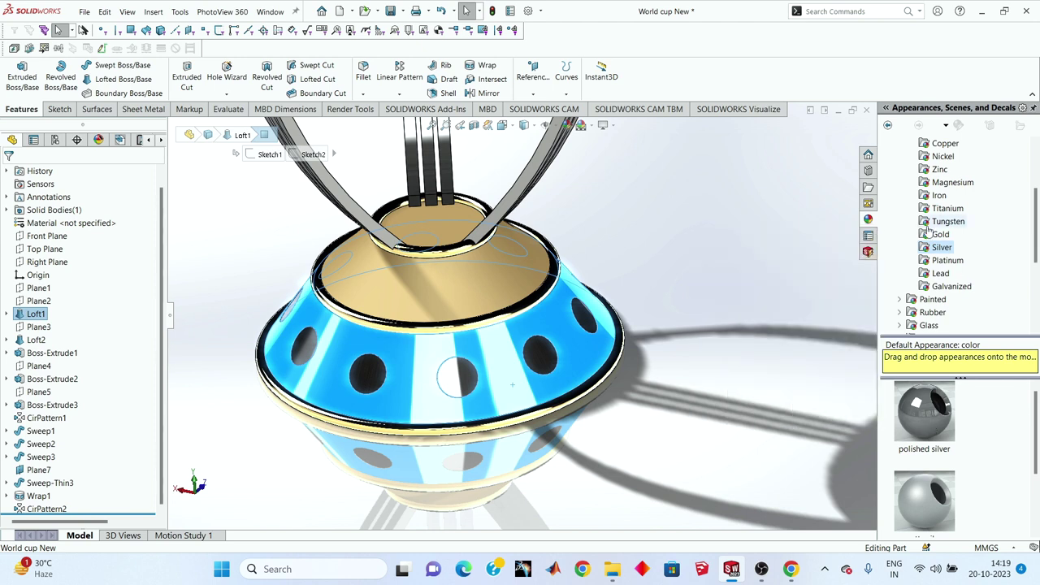
{"action": "left_click", "coordinate": [933, 222]}
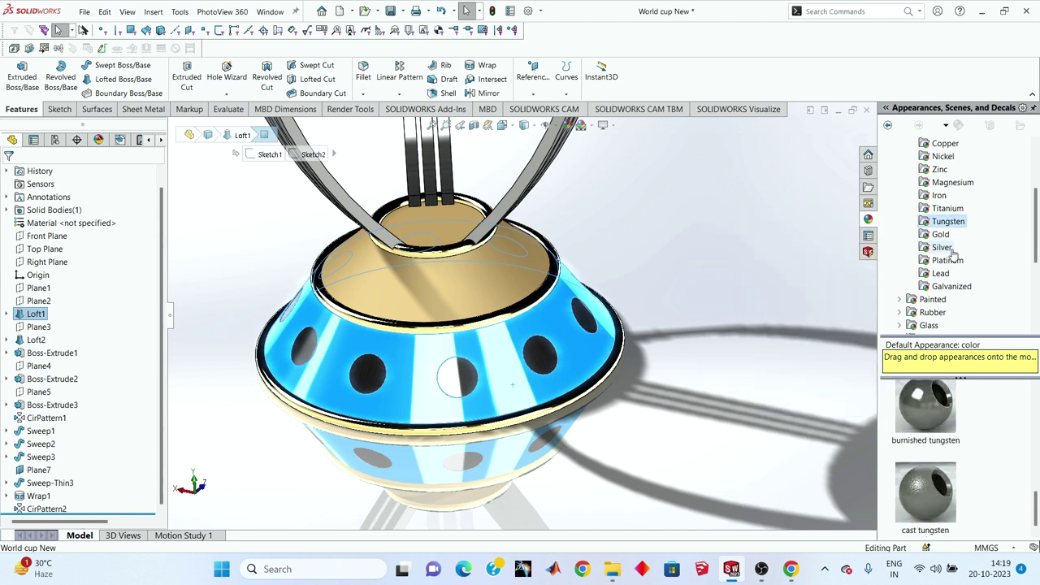
{"action": "left_click", "coordinate": [945, 211]}
{"action": "left_click", "coordinate": [941, 196]}
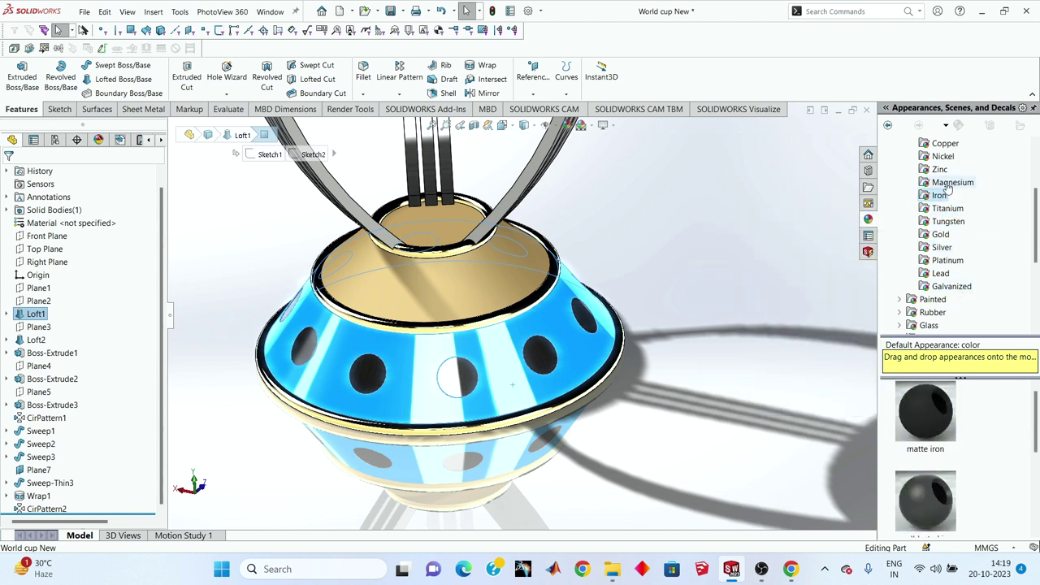
{"action": "scroll", "coordinate": [942, 481], "scroll_direction": "down", "scroll_amount": 3}
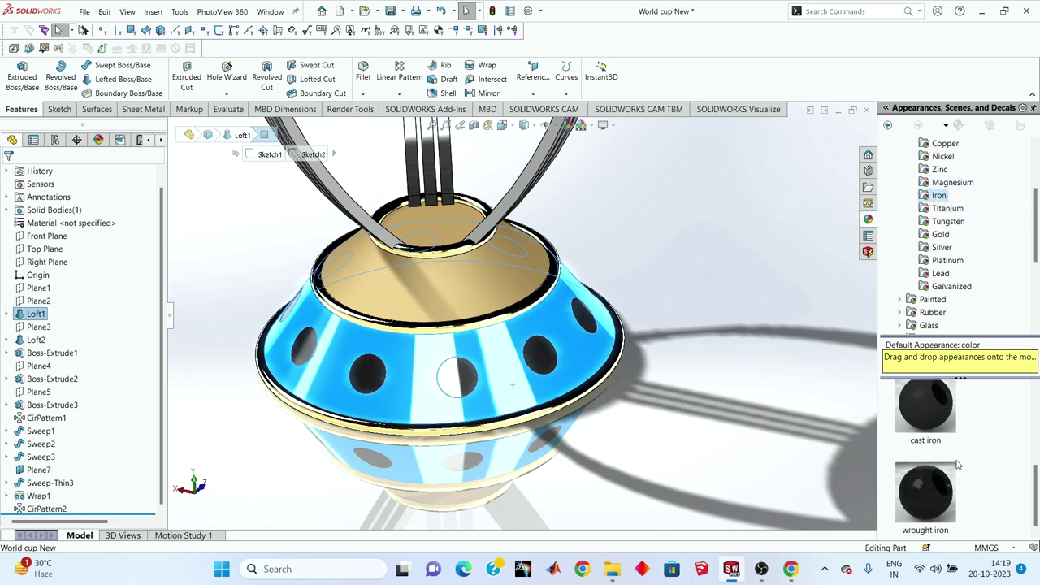
- Give the cone-shaped band a matte iron finish in place of wrought iron
{"action": "left_click", "coordinate": [926, 492]}
{"action": "right_click", "coordinate": [922, 507]}
{"action": "left_click", "coordinate": [927, 400]}
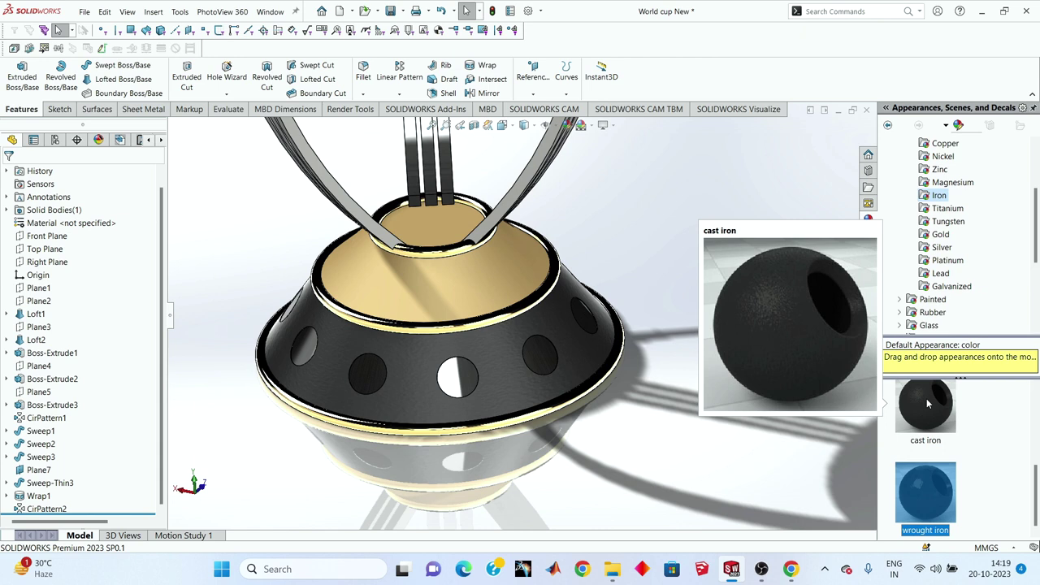
{"action": "scroll", "coordinate": [927, 407], "scroll_direction": "up", "scroll_amount": 2}
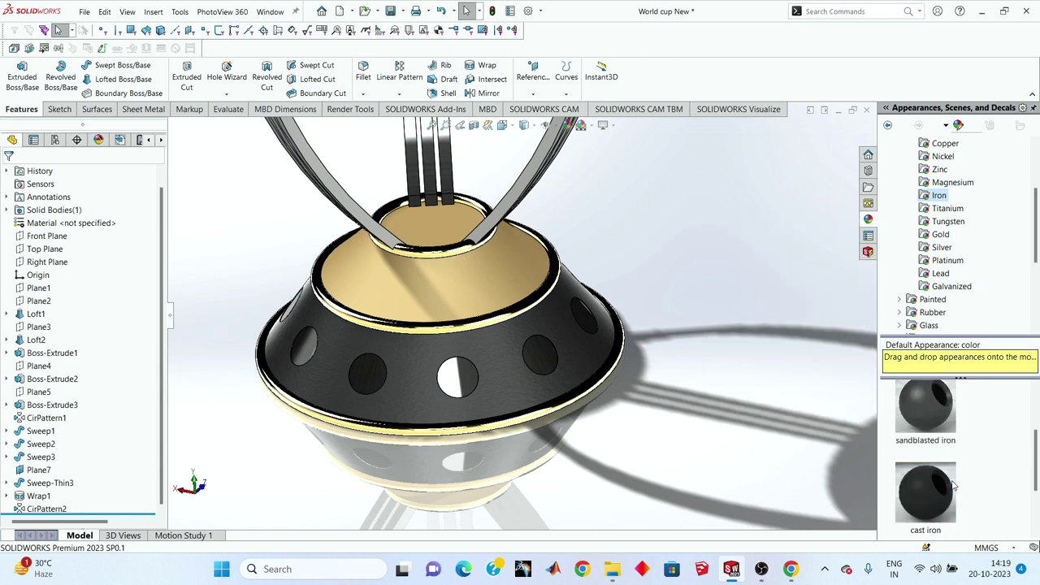
{"action": "left_click", "coordinate": [927, 415]}
{"action": "right_click", "coordinate": [928, 415]}
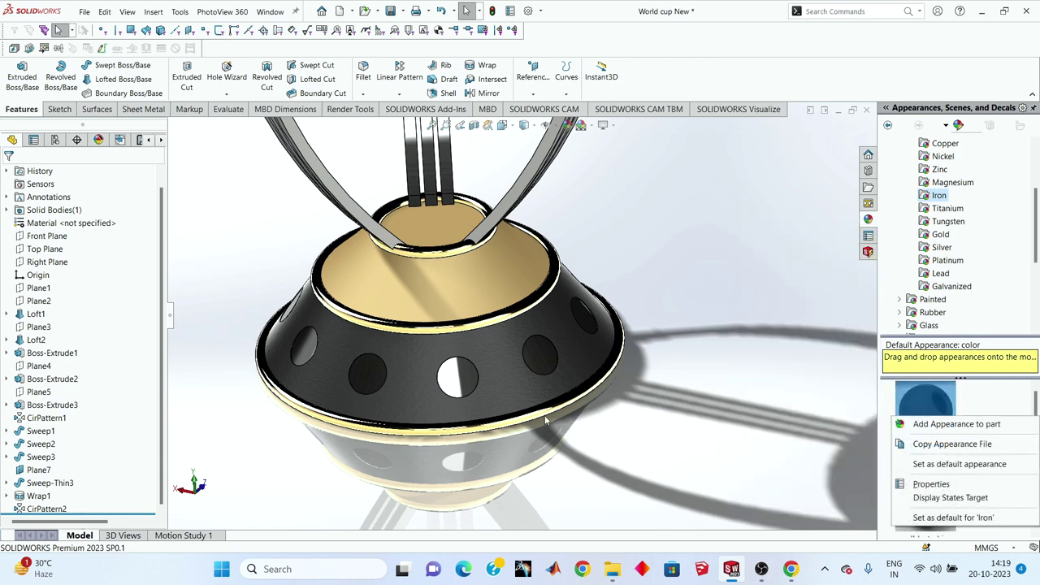
{"action": "left_click", "coordinate": [942, 424]}
{"action": "right_click", "coordinate": [927, 410]}
{"action": "left_click", "coordinate": [939, 434]}
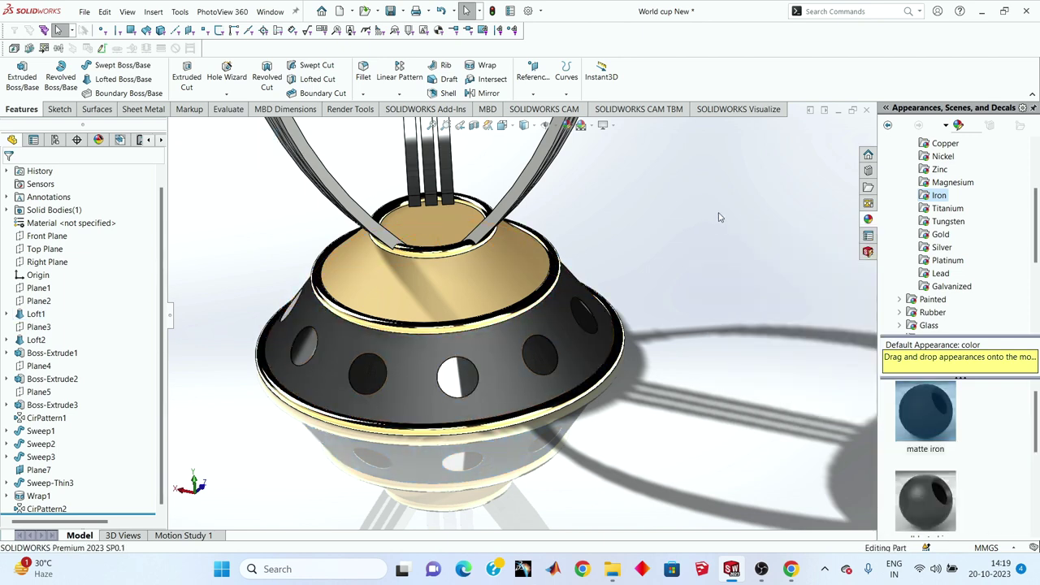
{"action": "scroll", "coordinate": [496, 345], "scroll_direction": "up", "scroll_amount": 5}
{"action": "mouse_move", "coordinate": [496, 344]}
{"action": "middle_mouse_down"}
{"action": "mouse_move", "coordinate": [455, 347]}
{"action": "mouse_move", "coordinate": [486, 341]}
{"action": "middle_mouse_up"}
- Apply polished gold to the CirPattern2 holes in the band
{"action": "scroll", "coordinate": [487, 342], "scroll_direction": "down", "scroll_amount": 5}
{"action": "scroll", "coordinate": [488, 341], "scroll_direction": "down", "scroll_amount": 3}
{"action": "left_click", "coordinate": [398, 305]}
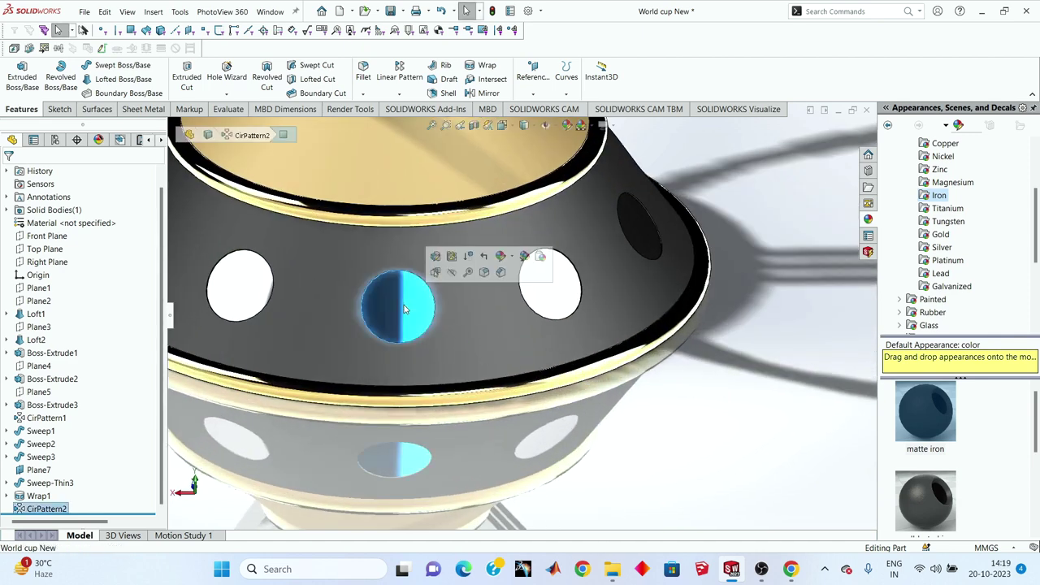
{"action": "left_click", "coordinate": [45, 508]}
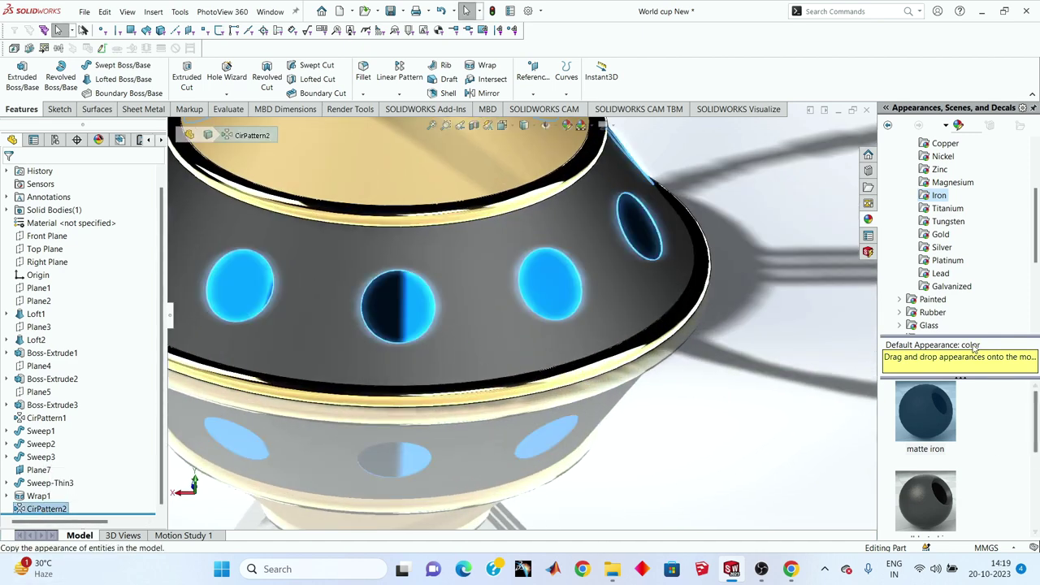
{"action": "left_click", "coordinate": [942, 234]}
{"action": "right_click", "coordinate": [919, 417]}
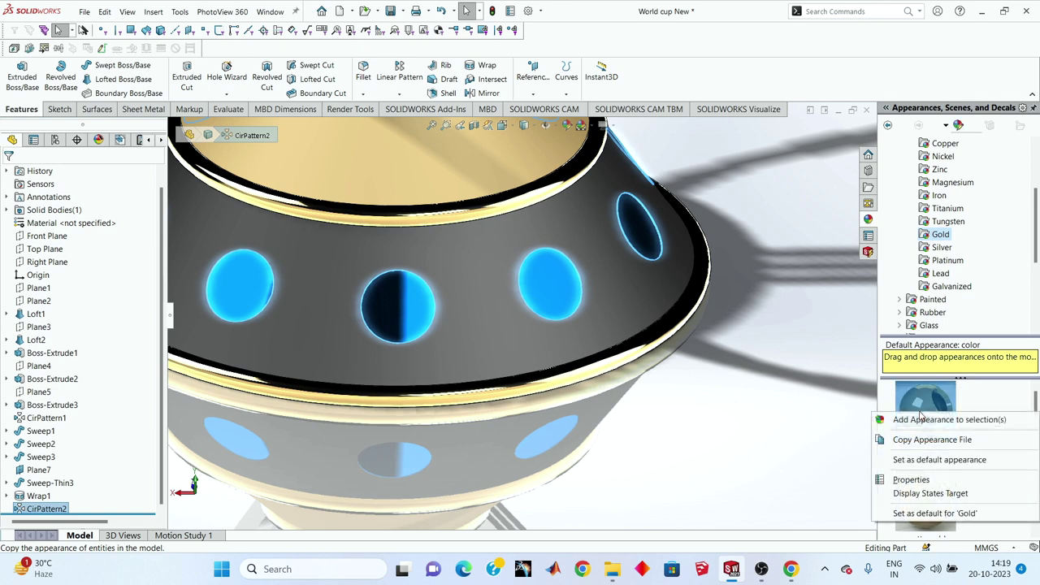
{"action": "left_click", "coordinate": [943, 453]}
- Apply polished platinum to the Sweep-Thin3 top ring band
{"action": "scroll", "coordinate": [510, 286], "scroll_direction": "up", "scroll_amount": 5}
{"action": "middle_click_drag", "start_coordinate": [510, 286], "coordinate": [555, 330]}
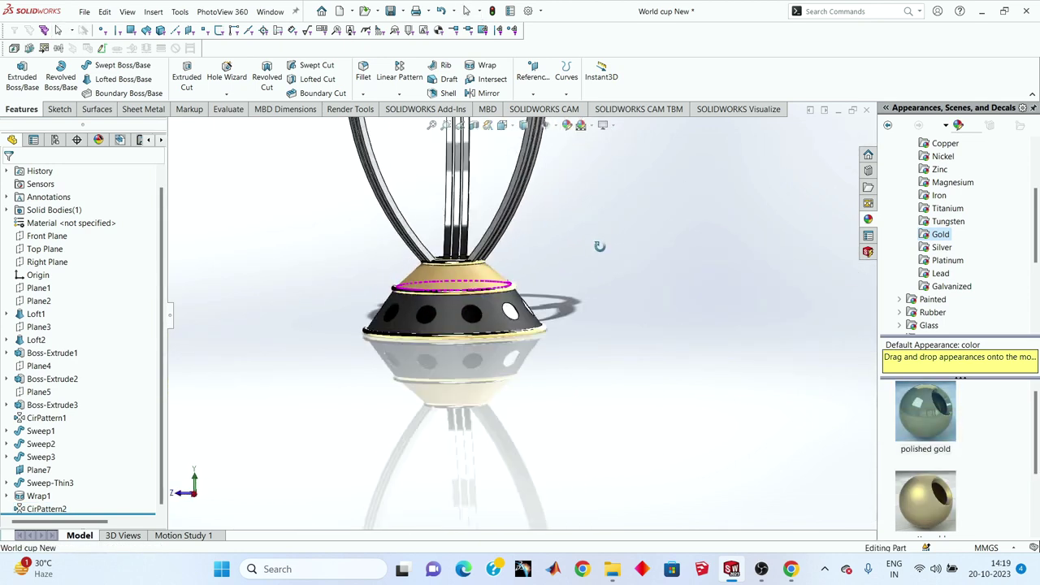
{"action": "scroll", "coordinate": [569, 333], "scroll_direction": "down", "scroll_amount": 3}
{"action": "scroll", "coordinate": [580, 340], "scroll_direction": "up", "scroll_amount": 5}
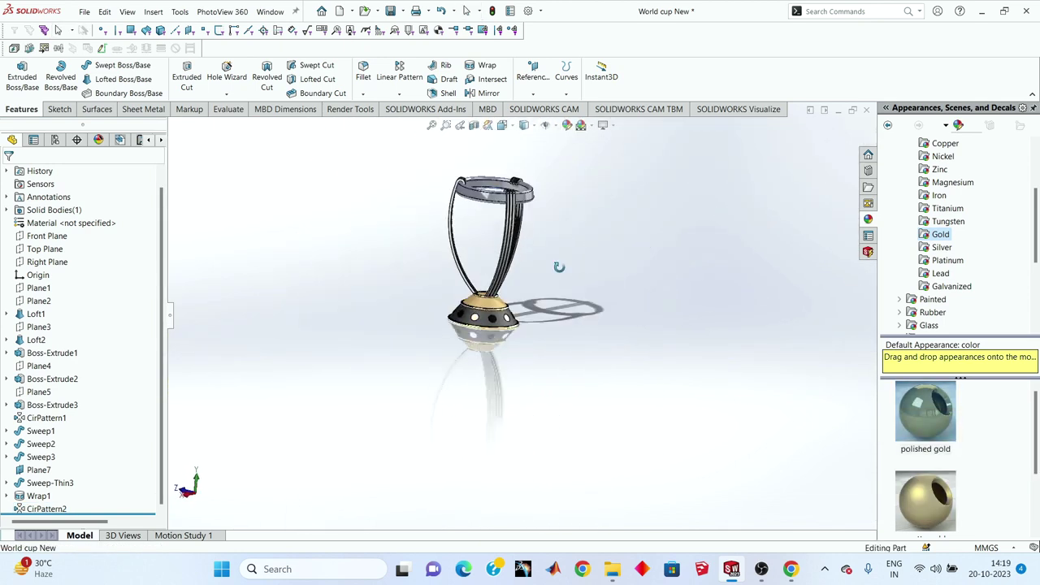
{"action": "scroll", "coordinate": [552, 341], "scroll_direction": "down", "scroll_amount": 5}
{"action": "left_click", "coordinate": [506, 382]}
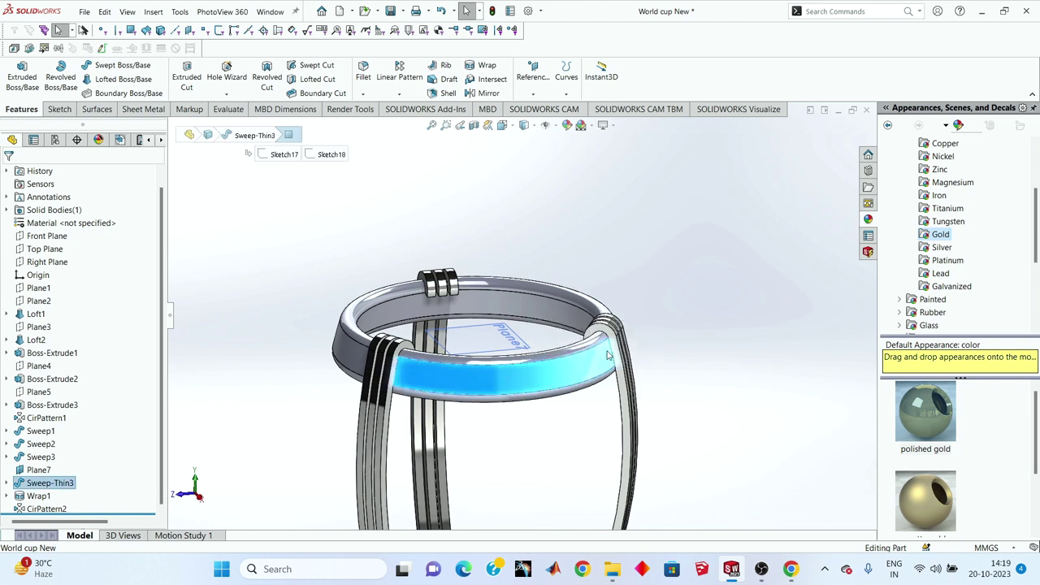
{"action": "left_click", "coordinate": [43, 484]}
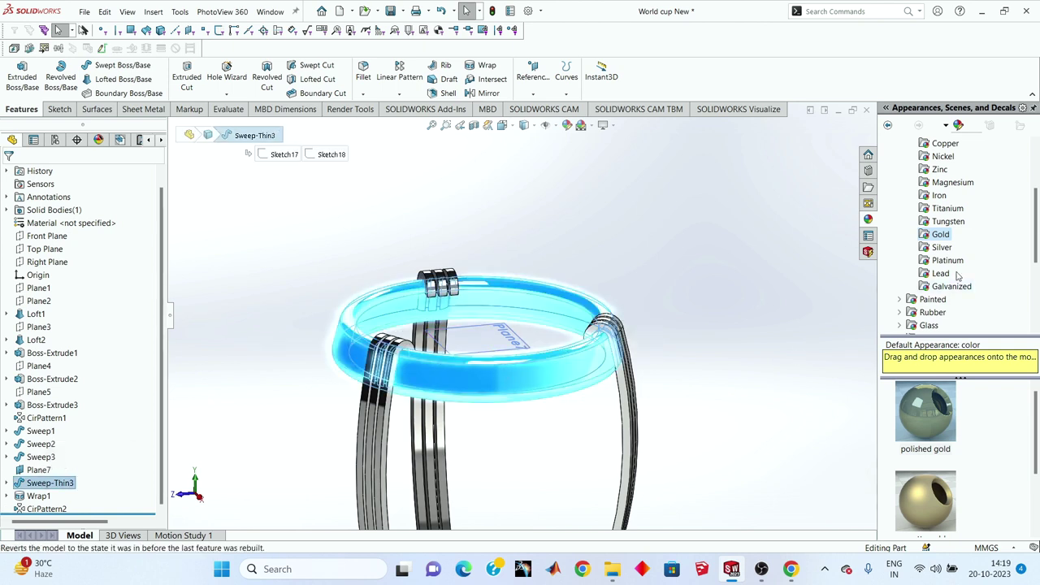
{"action": "left_click", "coordinate": [955, 266]}
{"action": "left_click", "coordinate": [923, 417]}
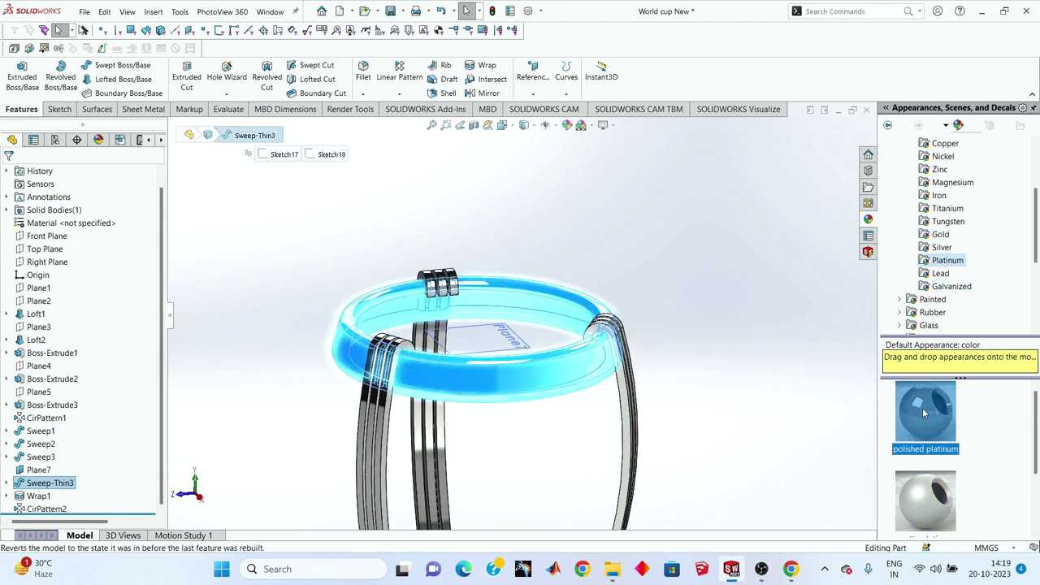
{"action": "right_click", "coordinate": [922, 417]}
{"action": "left_click", "coordinate": [943, 416]}
{"action": "mouse_move", "coordinate": [520, 325]}
{"action": "middle_mouse_down"}
{"action": "mouse_move", "coordinate": [598, 244]}
{"action": "mouse_move", "coordinate": [542, 299]}
{"action": "mouse_move", "coordinate": [417, 295]}
{"action": "middle_mouse_up"}
{"action": "scroll", "coordinate": [598, 244], "scroll_direction": "down", "scroll_amount": 5}
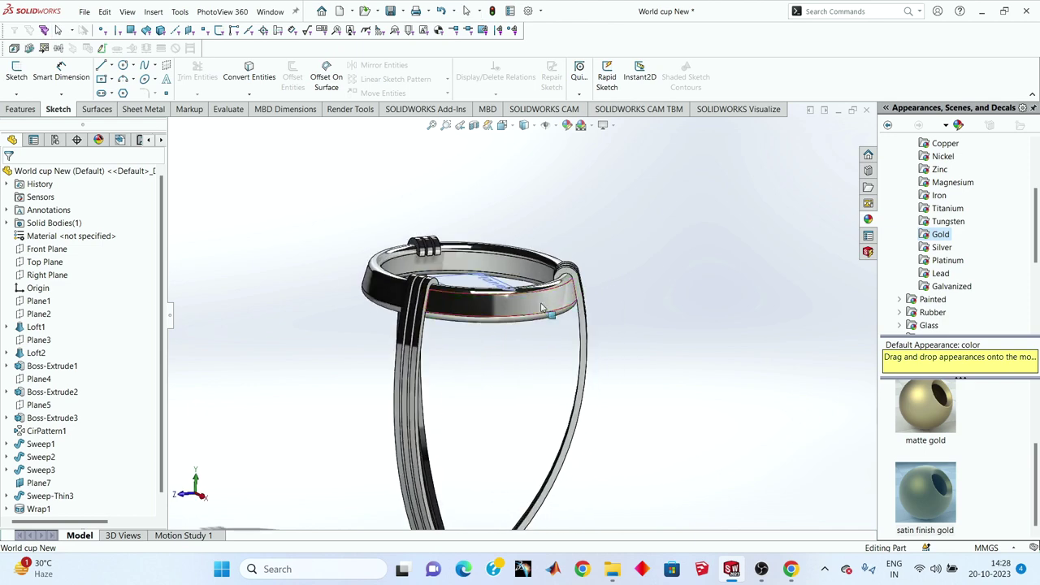
- Inspect the top ring band, then start Sketch24 on the Right Plane
{"action": "scroll", "coordinate": [417, 295], "scroll_direction": "down", "scroll_amount": 3}
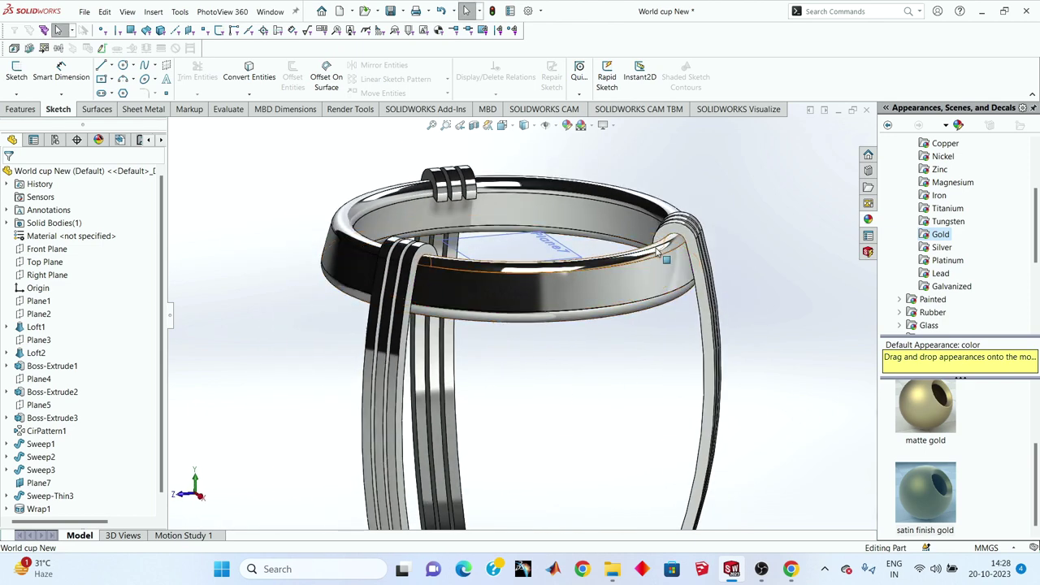
{"action": "scroll", "coordinate": [358, 296], "scroll_direction": "down", "scroll_amount": 2}
{"action": "middle_click_drag", "start_coordinate": [382, 307], "coordinate": [418, 307]}
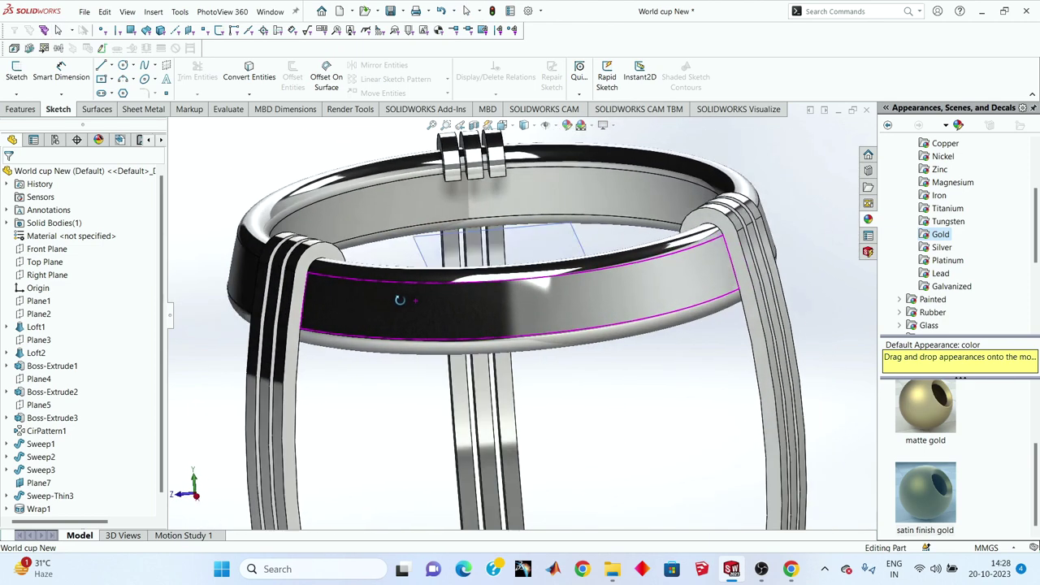
{"action": "scroll", "coordinate": [503, 317], "scroll_direction": "up", "scroll_amount": 2}
{"action": "middle_click_drag", "start_coordinate": [502, 312], "coordinate": [532, 362]}
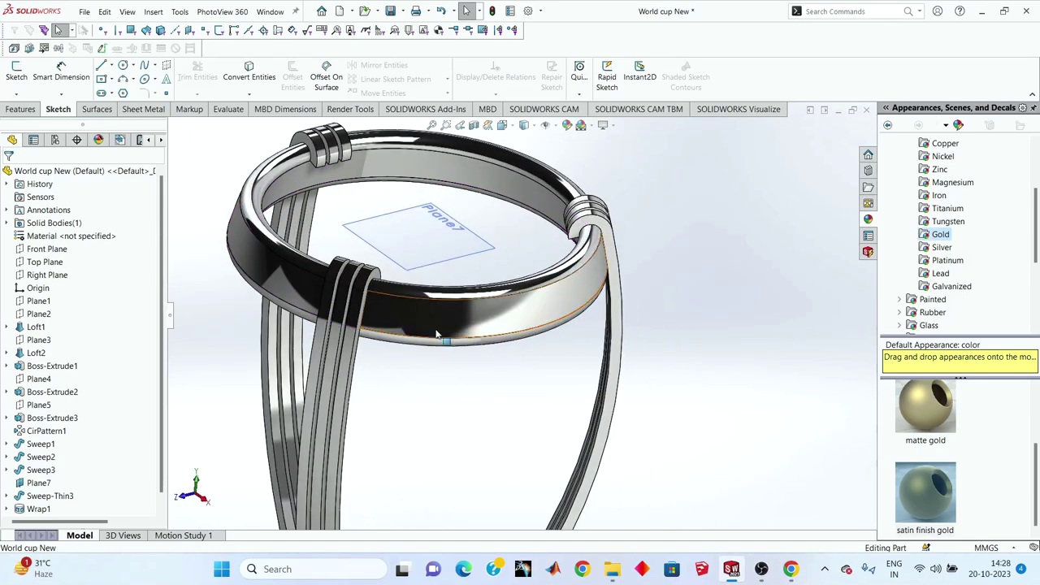
{"action": "scroll", "coordinate": [446, 330], "scroll_direction": "down", "scroll_amount": 3}
{"action": "mouse_move", "coordinate": [446, 330]}
{"action": "middle_mouse_down"}
{"action": "mouse_move", "coordinate": [529, 307]}
{"action": "mouse_move", "coordinate": [488, 348]}
{"action": "middle_mouse_up"}
{"action": "scroll", "coordinate": [532, 308], "scroll_direction": "up", "scroll_amount": 4}
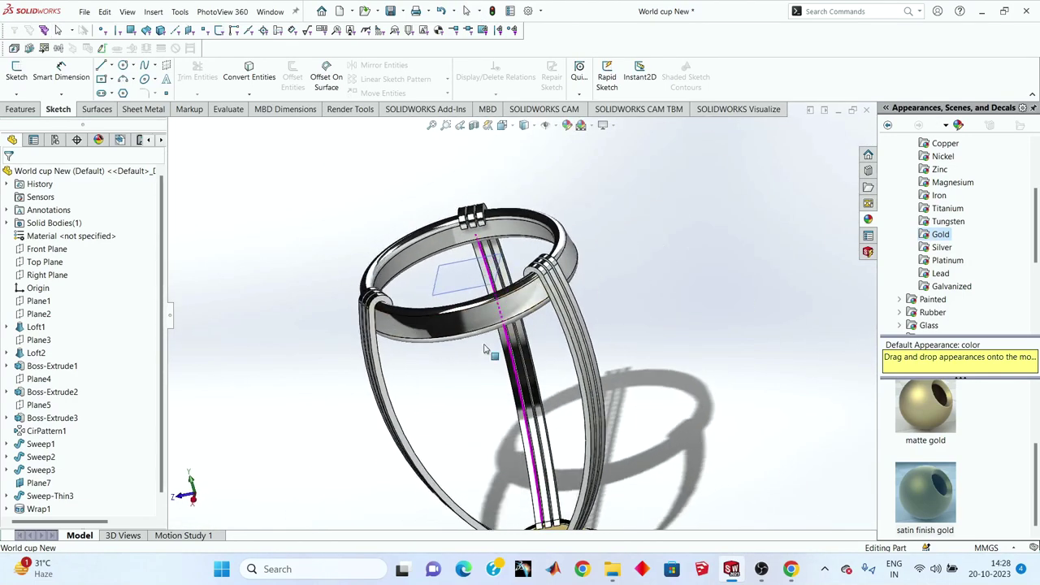
{"action": "left_click", "coordinate": [50, 276]}
{"action": "left_click", "coordinate": [16, 71]}
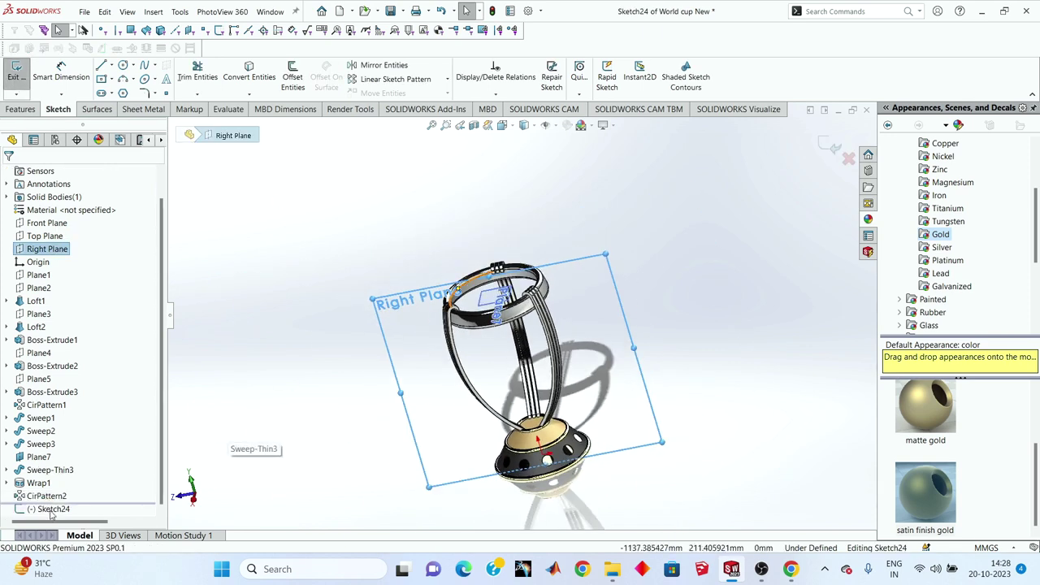
- View the sketch face-on and draw a horizontal centerline across the ring band
{"action": "right_click", "coordinate": [51, 515]}
{"action": "left_click", "coordinate": [79, 406]}
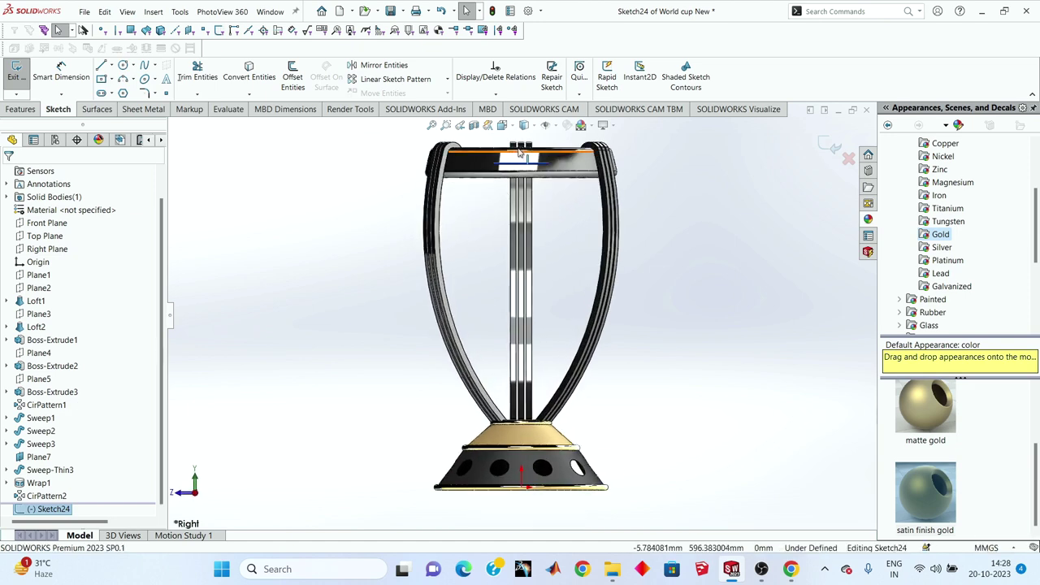
{"action": "scroll", "coordinate": [520, 153], "scroll_direction": "down", "scroll_amount": 4}
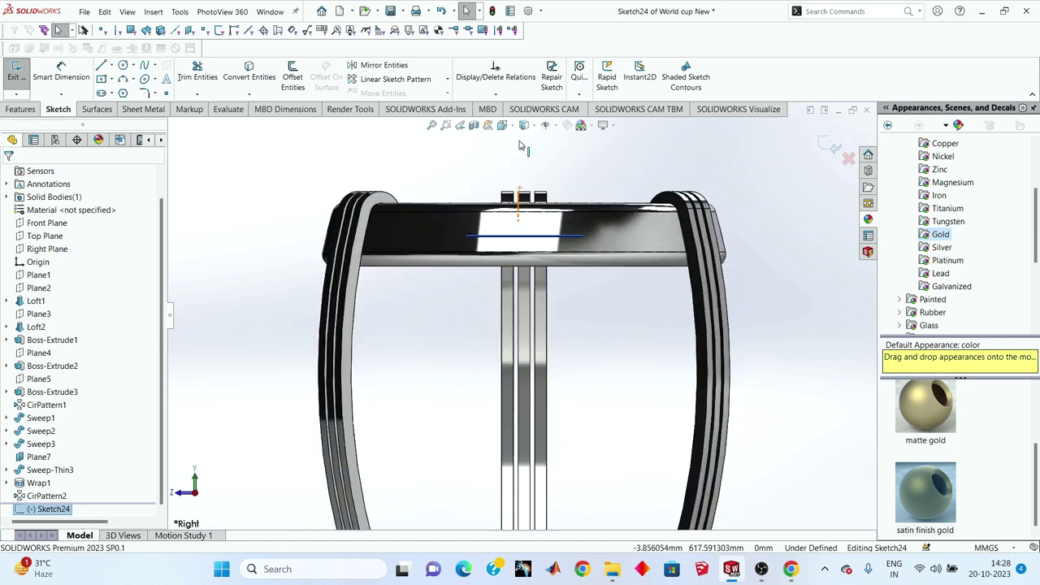
{"action": "left_click", "coordinate": [111, 67]}
{"action": "left_click", "coordinate": [118, 94]}
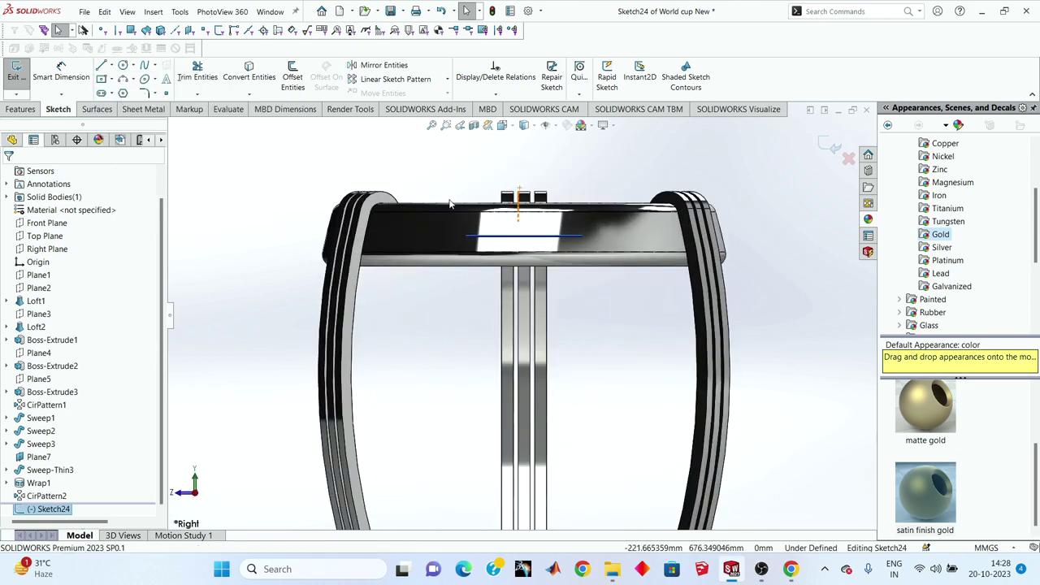
{"action": "scroll", "coordinate": [452, 174], "scroll_direction": "down", "scroll_amount": 2}
{"action": "left_click", "coordinate": [261, 275]}
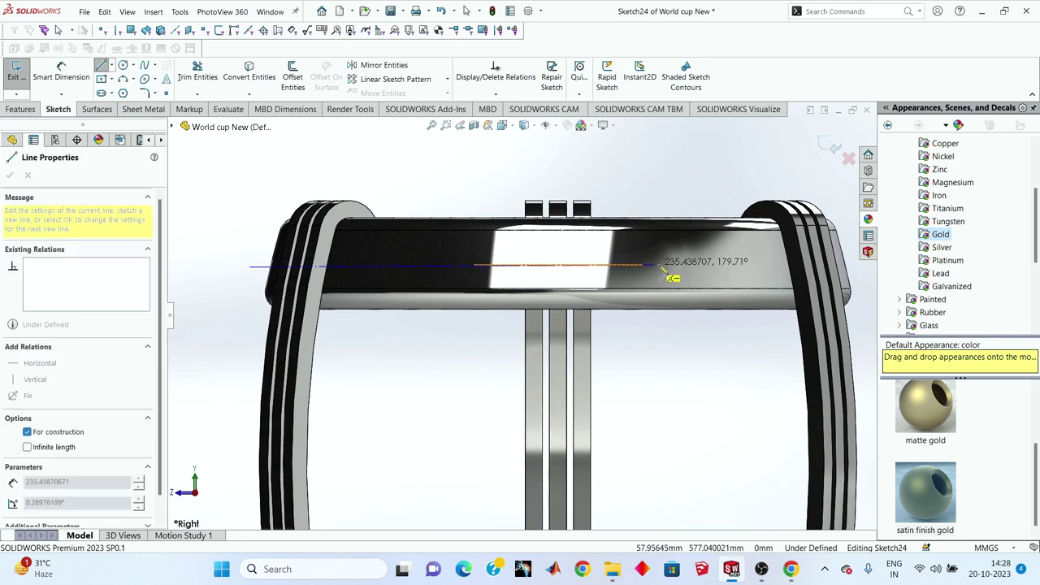
{"action": "scroll", "coordinate": [764, 268], "scroll_direction": "up", "scroll_amount": 1}
{"action": "left_click", "coordinate": [831, 271]}
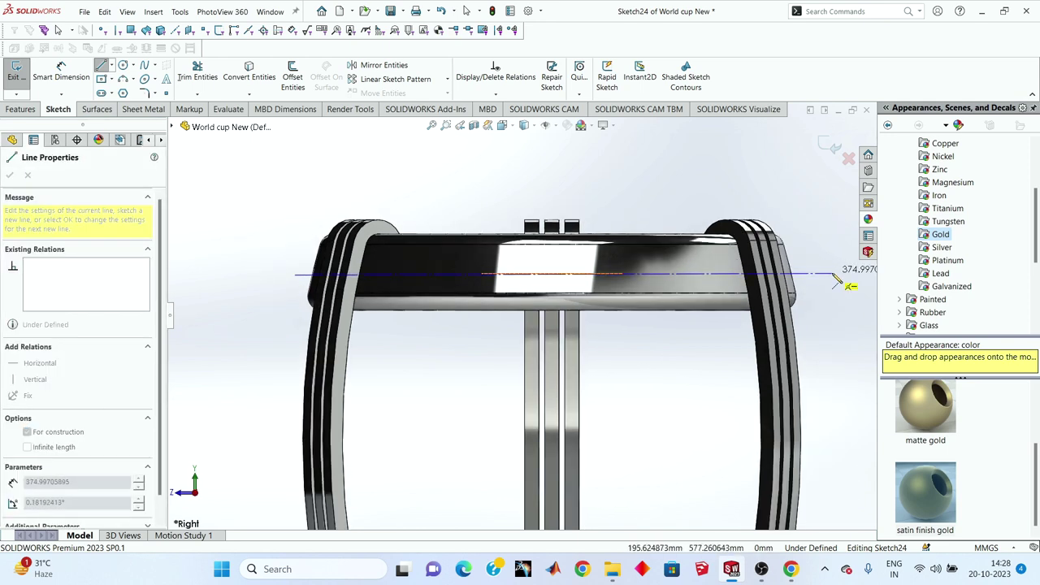
{"action": "right_click", "coordinate": [669, 172]}
{"action": "left_click", "coordinate": [695, 179]}
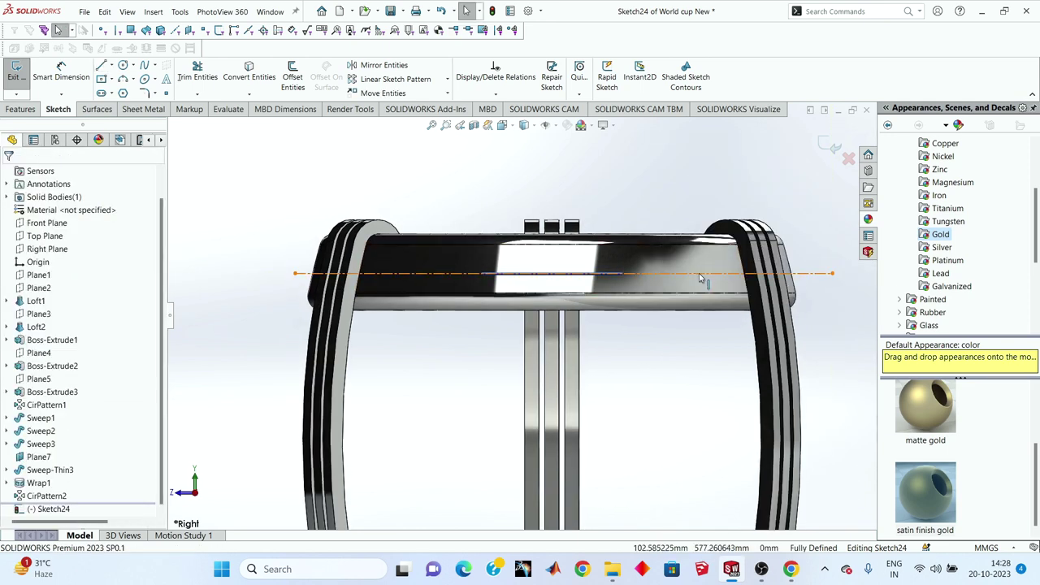
- Try dimensioning the centerline to the base line, cancelling the conflicting dimension
{"action": "left_click", "coordinate": [702, 275]}
{"action": "scroll", "coordinate": [704, 285], "scroll_direction": "up", "scroll_amount": 2}
{"action": "left_click", "coordinate": [669, 327]}
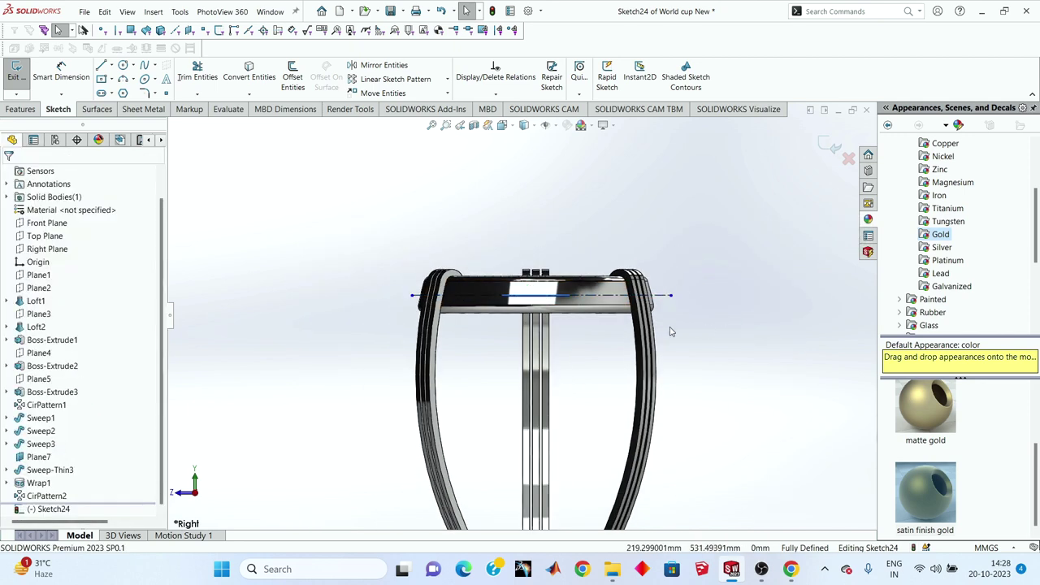
{"action": "scroll", "coordinate": [669, 328], "scroll_direction": "down", "scroll_amount": 2}
{"action": "scroll", "coordinate": [639, 368], "scroll_direction": "up", "scroll_amount": 4}
{"action": "scroll", "coordinate": [605, 403], "scroll_direction": "down", "scroll_amount": 2}
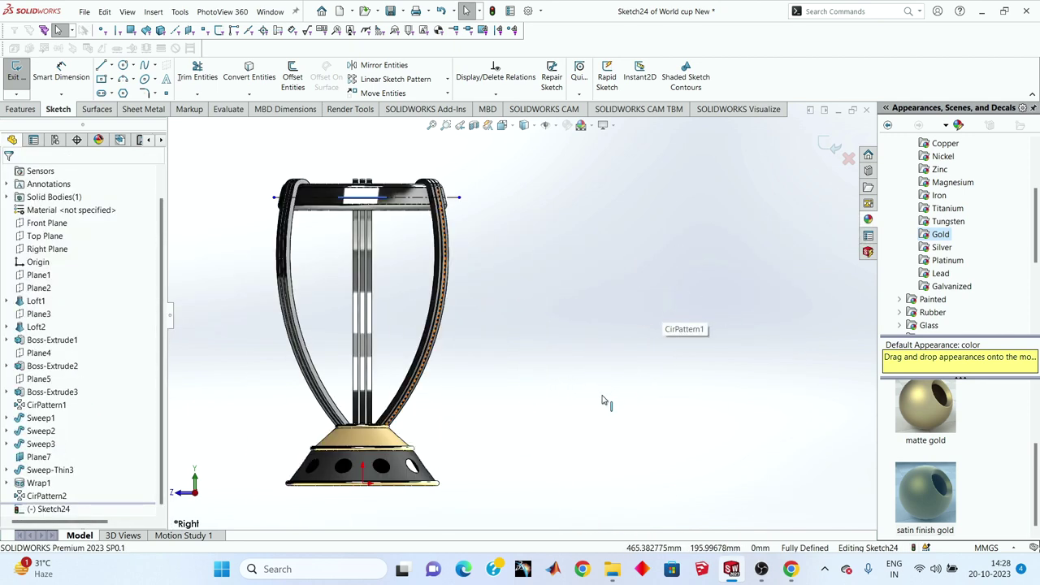
{"action": "left_click", "coordinate": [61, 73]}
{"action": "left_click", "coordinate": [458, 200]}
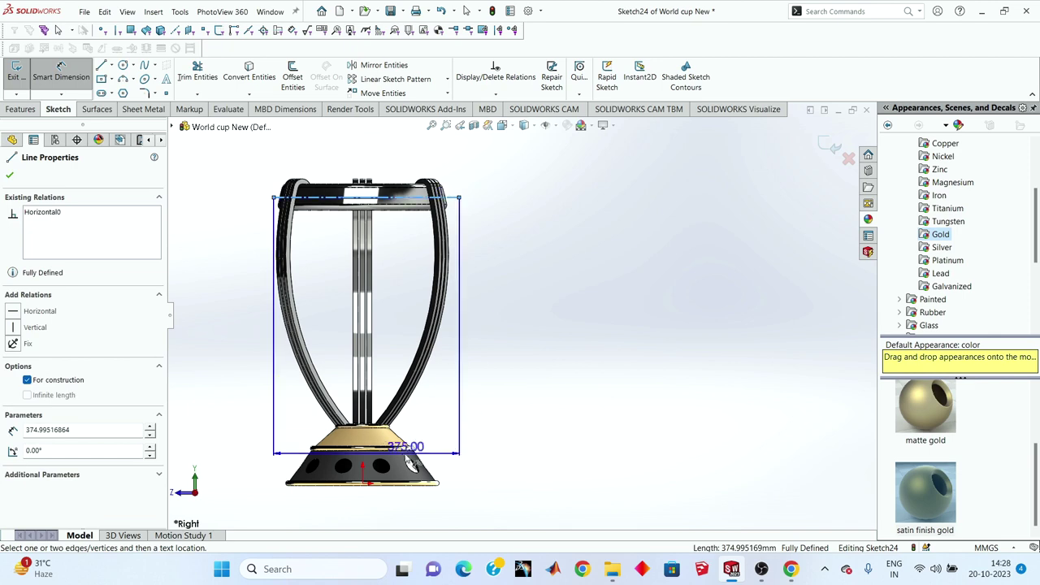
{"action": "left_click", "coordinate": [363, 486]}
{"action": "left_click", "coordinate": [486, 362]}
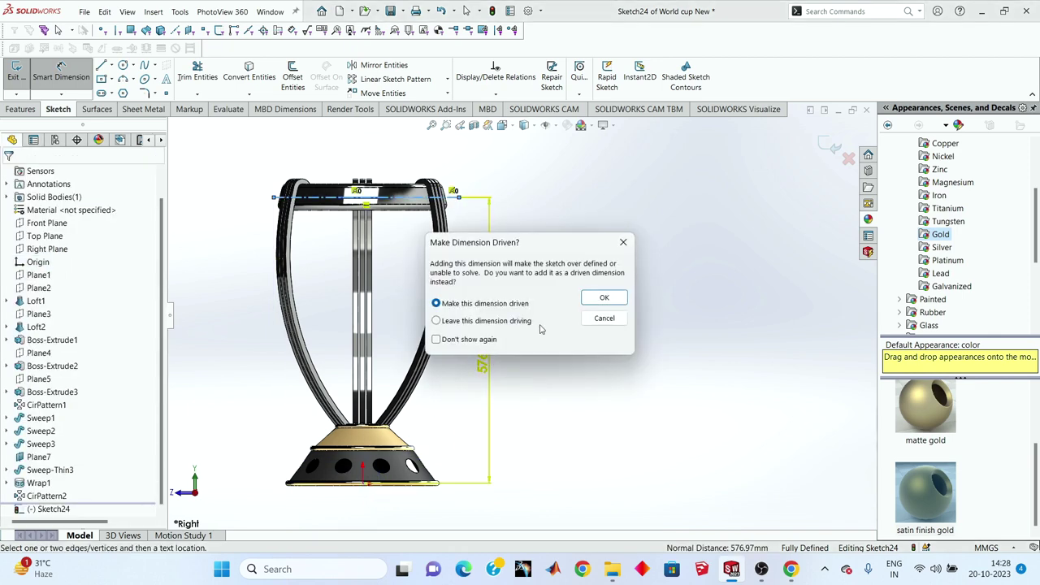
{"action": "left_click", "coordinate": [622, 243]}
- Start adding sketch text to the ring band
{"action": "scroll", "coordinate": [361, 199], "scroll_direction": "down", "scroll_amount": 2}
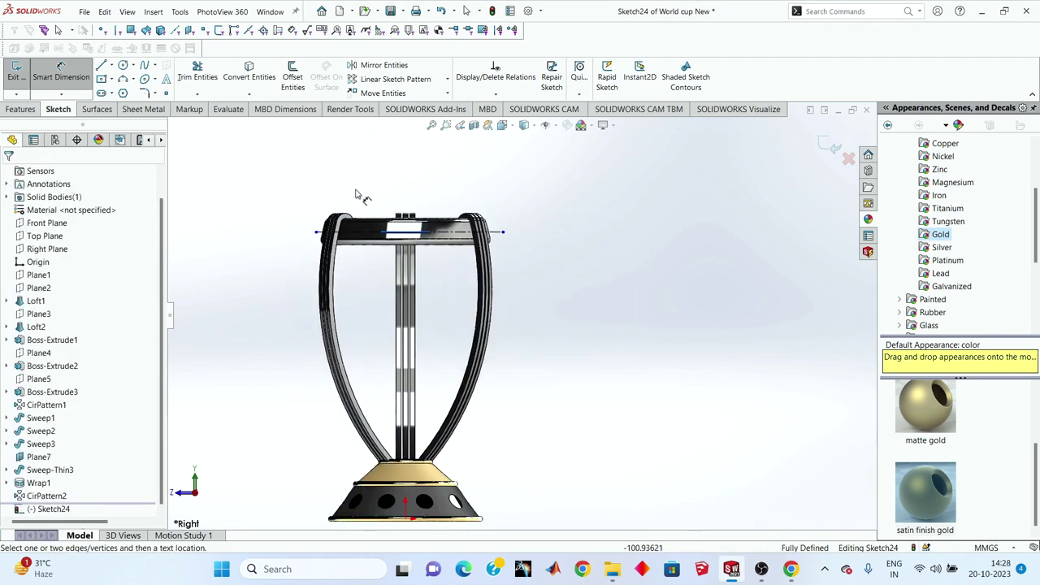
{"action": "scroll", "coordinate": [443, 203], "scroll_direction": "down", "scroll_amount": 2}
{"action": "scroll", "coordinate": [390, 252], "scroll_direction": "down", "scroll_amount": 2}
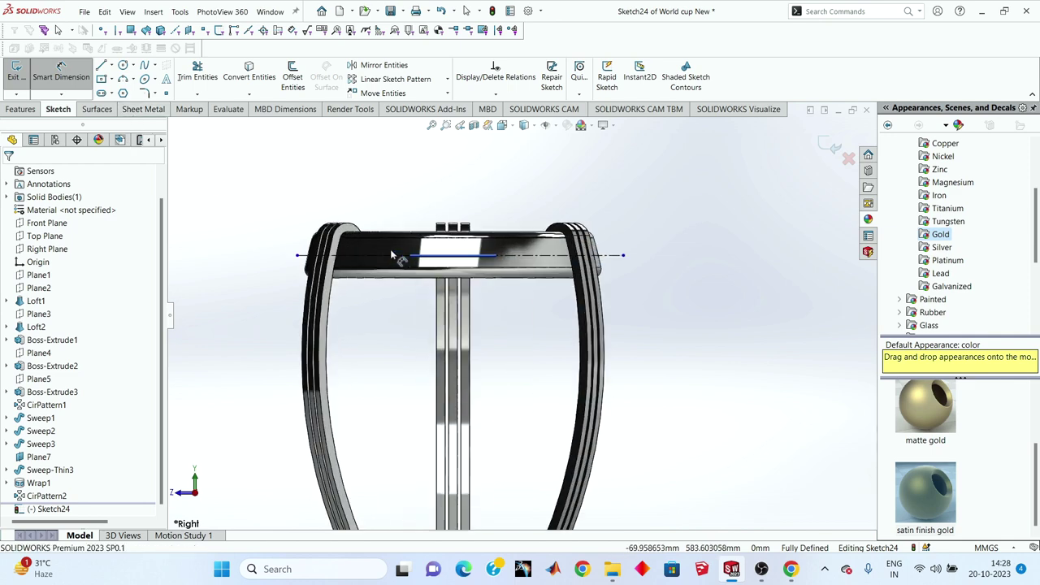
{"action": "left_click", "coordinate": [165, 80]}
{"action": "scroll", "coordinate": [368, 302], "scroll_direction": "down", "scroll_amount": 2}
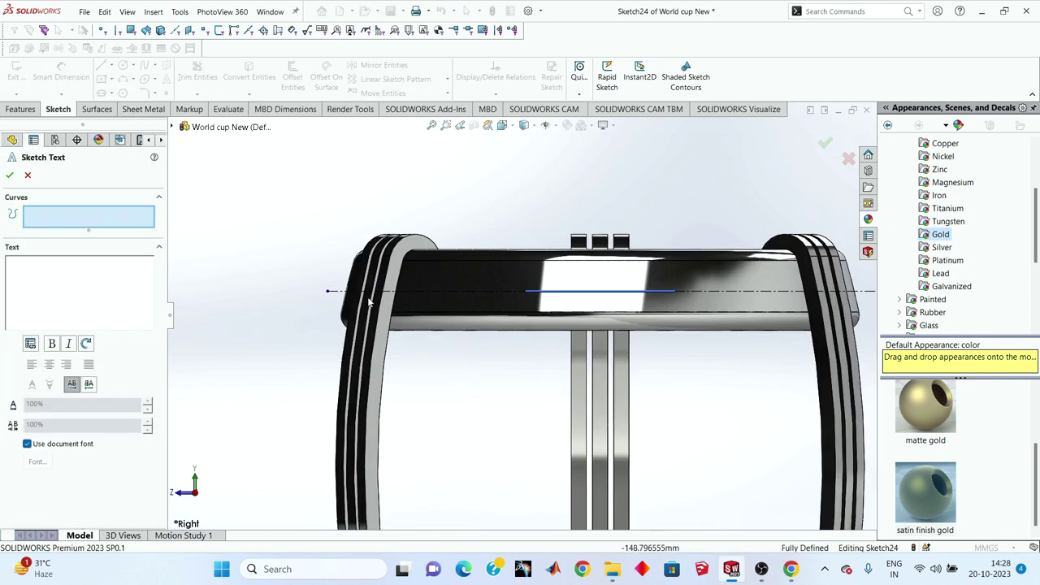
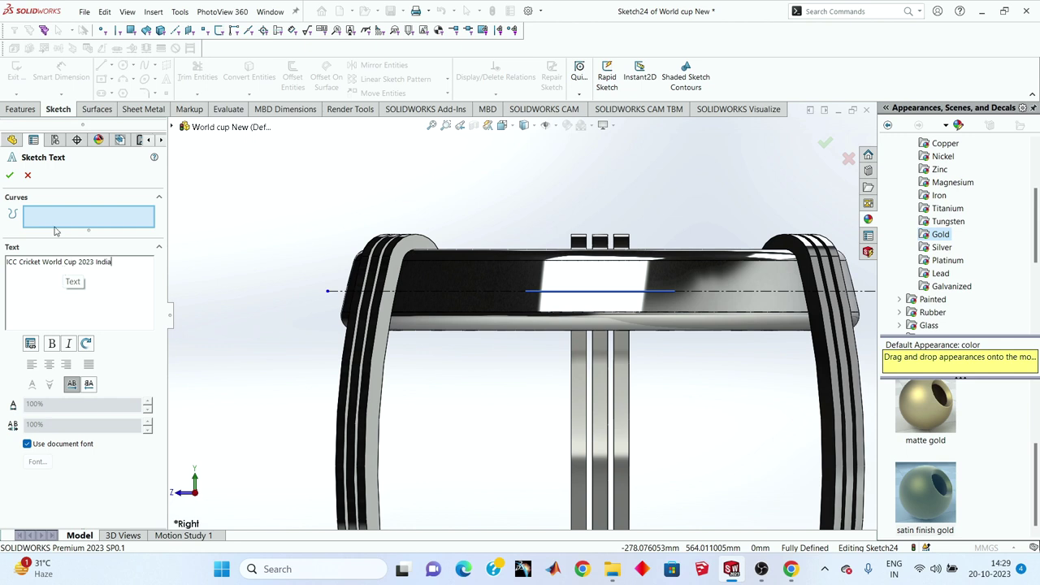
- Run the 'ICC Cricket World Cup 2023 India' sketch text along Line1 in Calibri font
{"action": "left_click", "coordinate": [749, 291]}
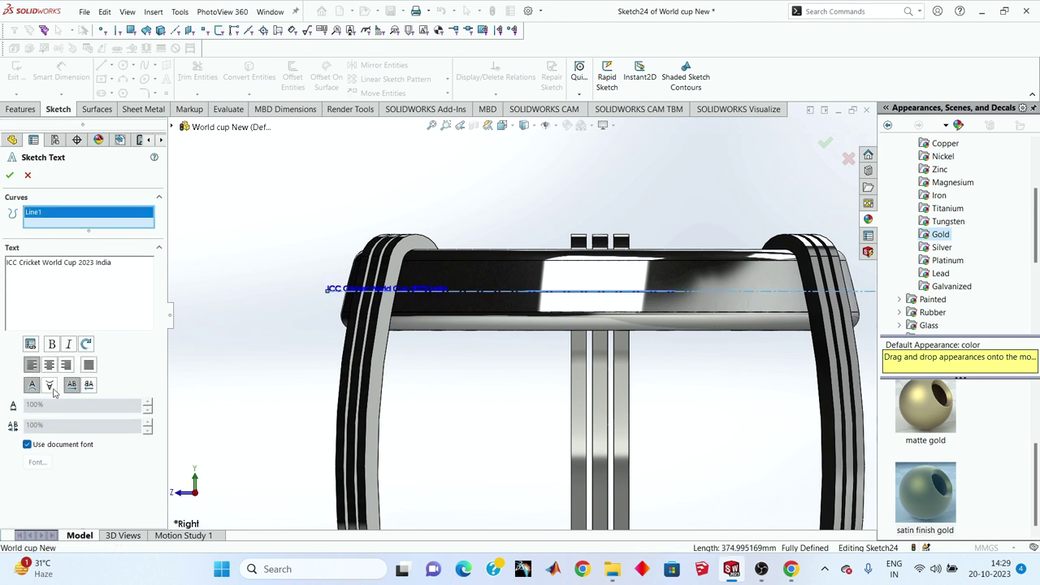
{"action": "left_click", "coordinate": [30, 449]}
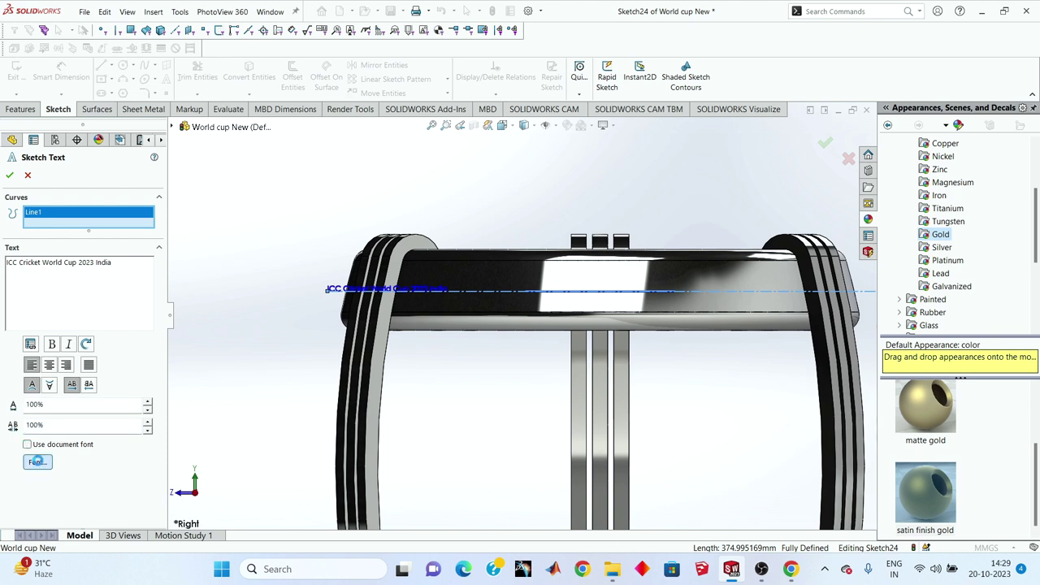
{"action": "left_click", "coordinate": [37, 461]}
{"action": "left_click_drag", "start_coordinate": [580, 216], "coordinate": [594, 216]}
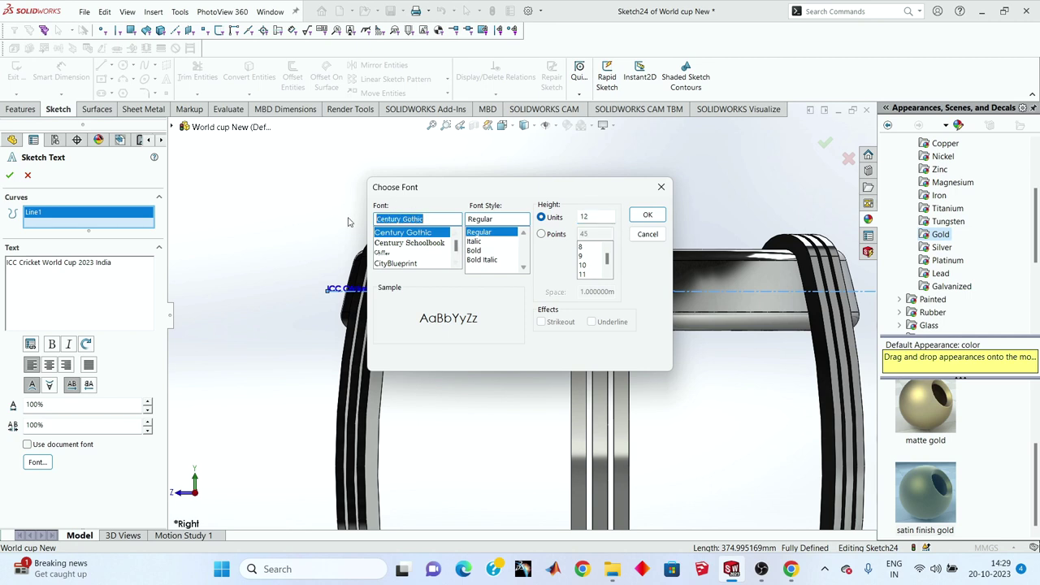
{"action": "type", "text": "Cali"}
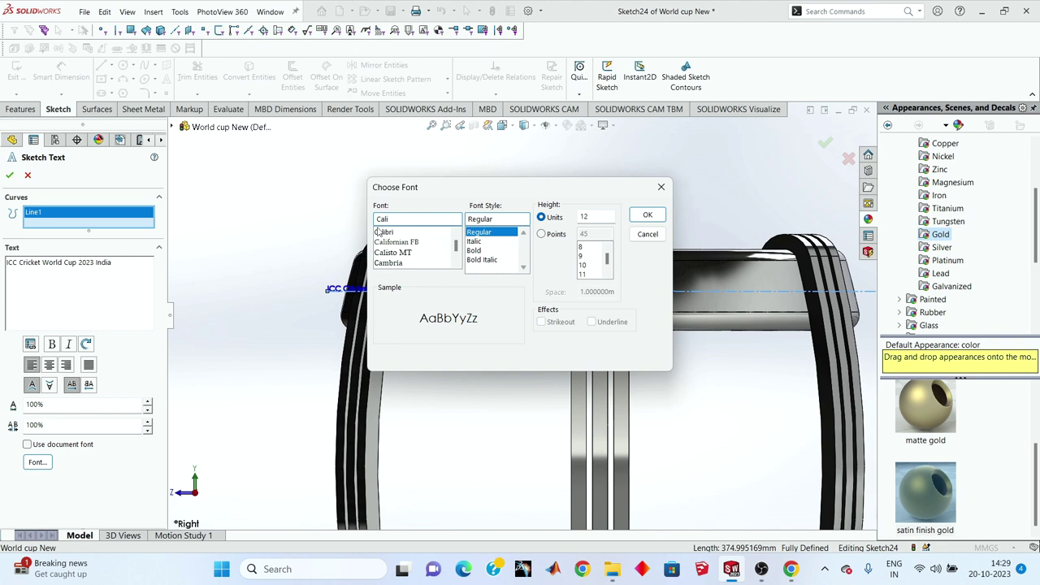
{"action": "left_click", "coordinate": [389, 234]}
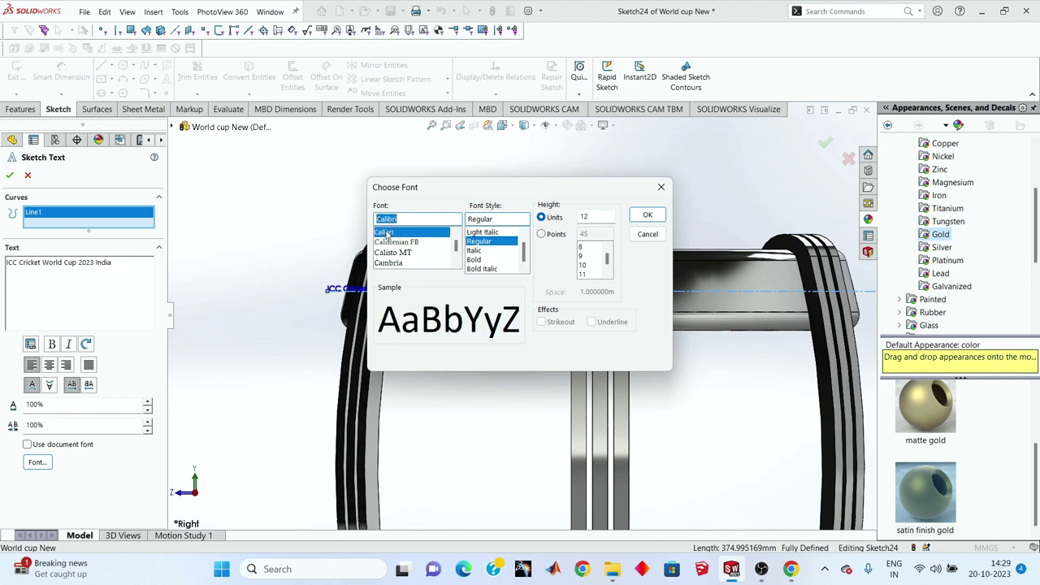
{"action": "left_click", "coordinate": [641, 216]}
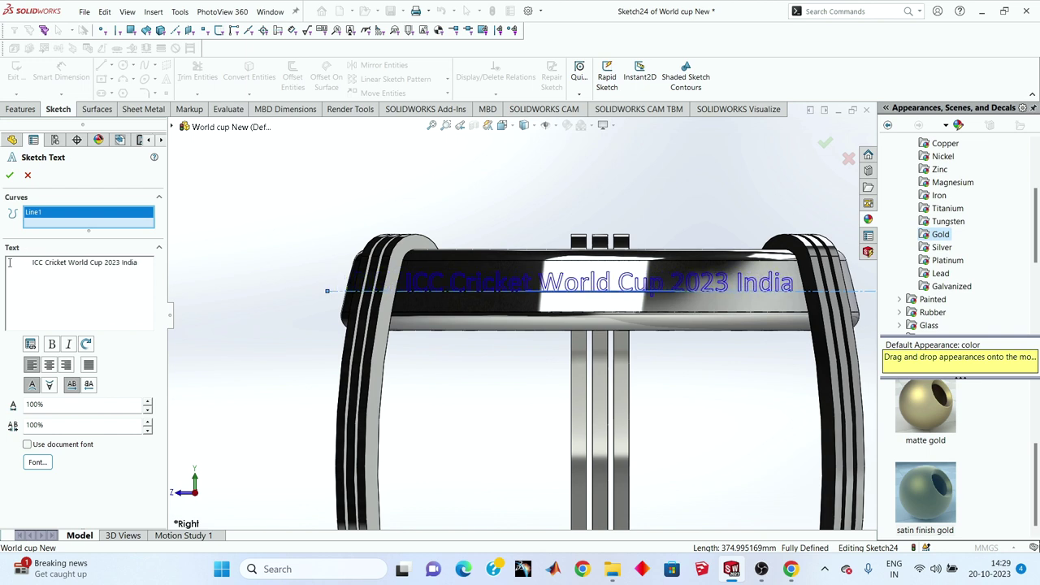
{"action": "left_click", "coordinate": [825, 143]}
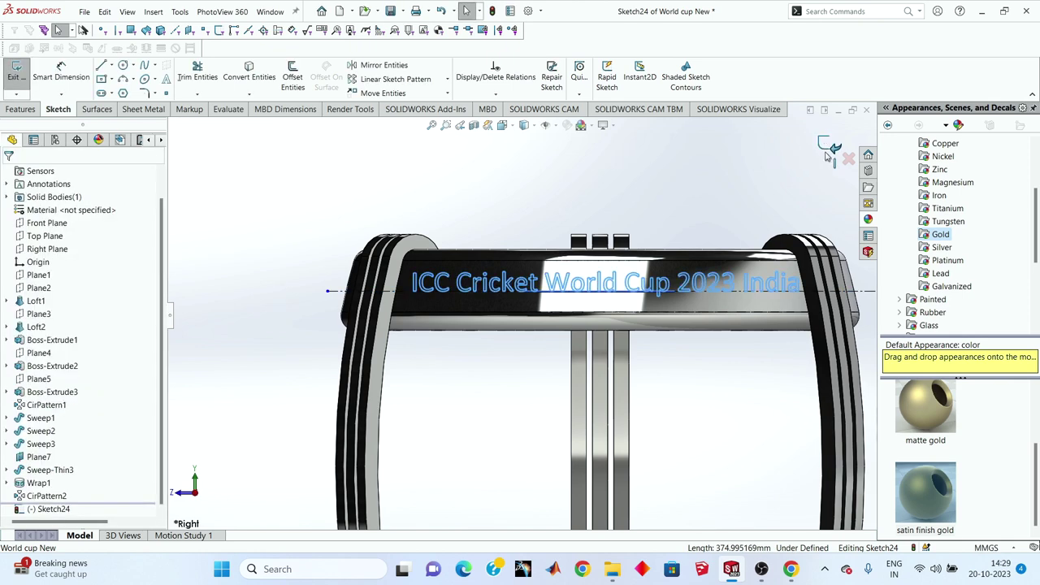
- Exit the sketch and wrap the text onto the ring's outer face as a 0.5 mm Wrap3
{"action": "left_click", "coordinate": [829, 148]}
{"action": "middle_click_drag", "start_coordinate": [655, 225], "coordinate": [645, 267]}
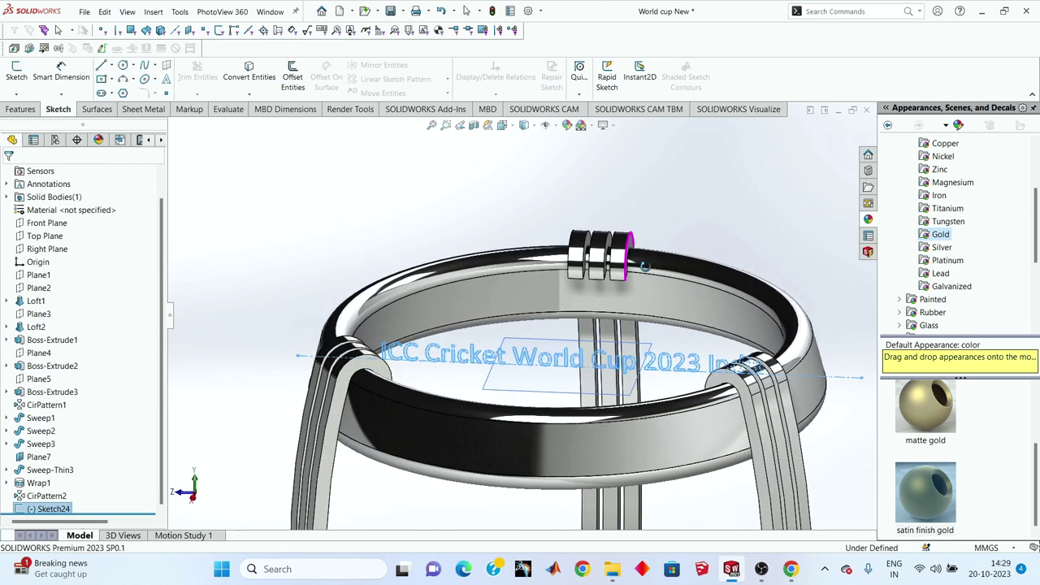
{"action": "left_click", "coordinate": [21, 109]}
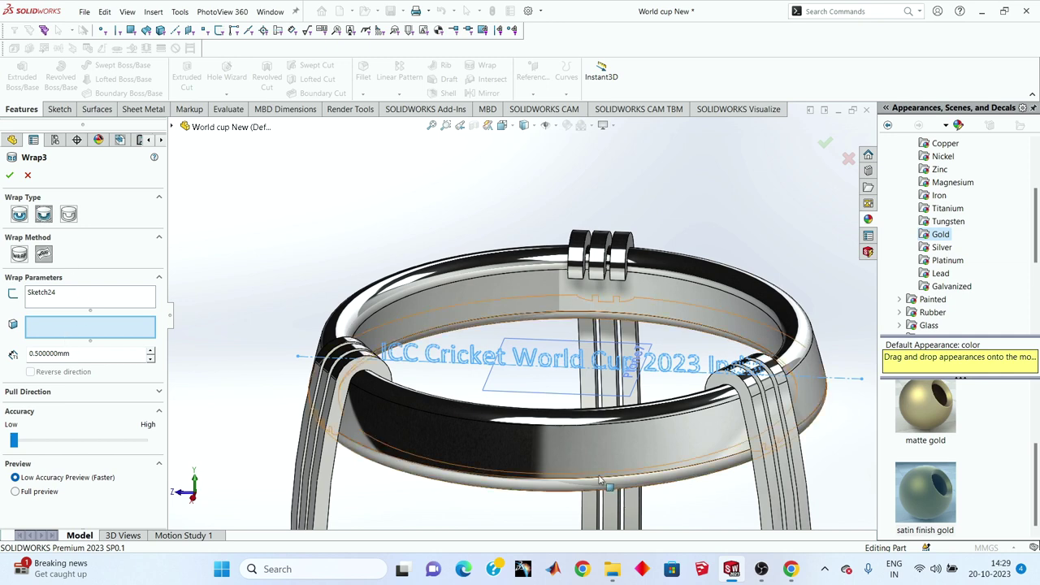
{"action": "left_click", "coordinate": [527, 452]}
{"action": "mouse_move", "coordinate": [528, 452]}
{"action": "middle_mouse_down"}
{"action": "mouse_move", "coordinate": [588, 341]}
{"action": "mouse_move", "coordinate": [597, 365]}
{"action": "middle_mouse_up"}
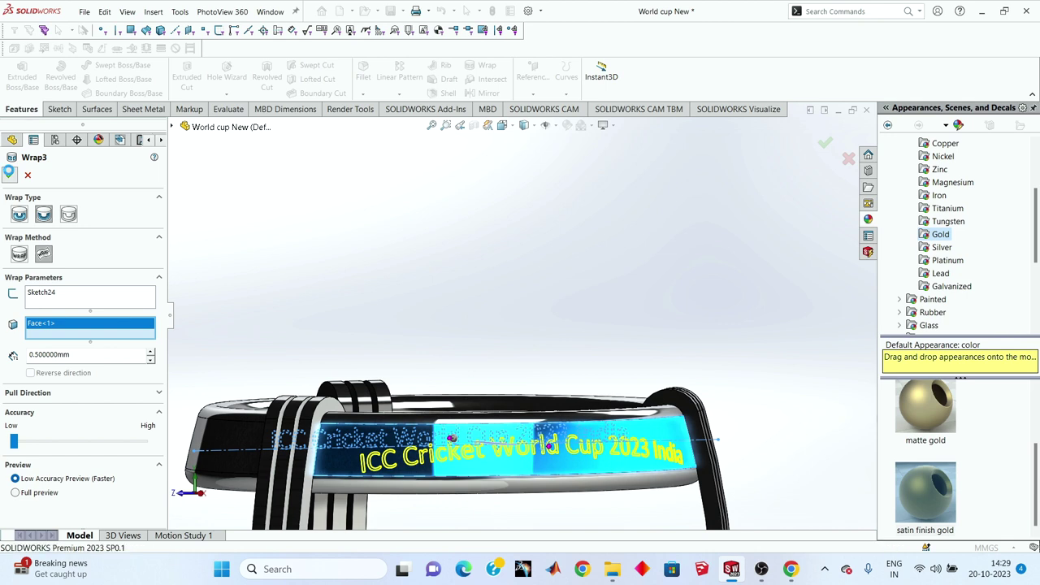
{"action": "left_click", "coordinate": [8, 172]}
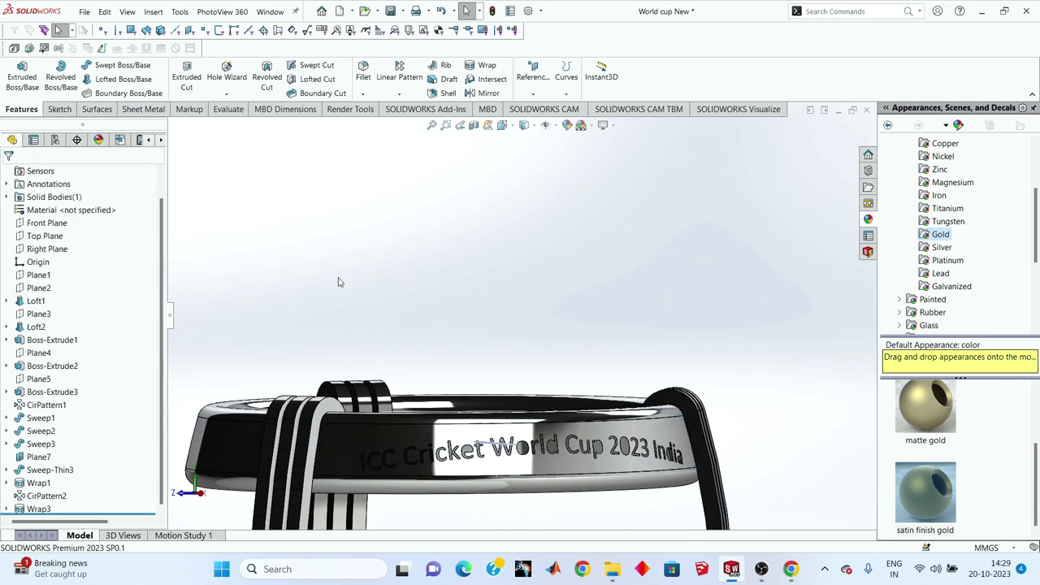
- Select the Wrap3 lettering on the ring and apply the polished gold appearance
{"action": "middle_click_drag", "start_coordinate": [340, 282], "coordinate": [537, 435]}
{"action": "scroll", "coordinate": [536, 435], "scroll_direction": "up", "scroll_amount": 3}
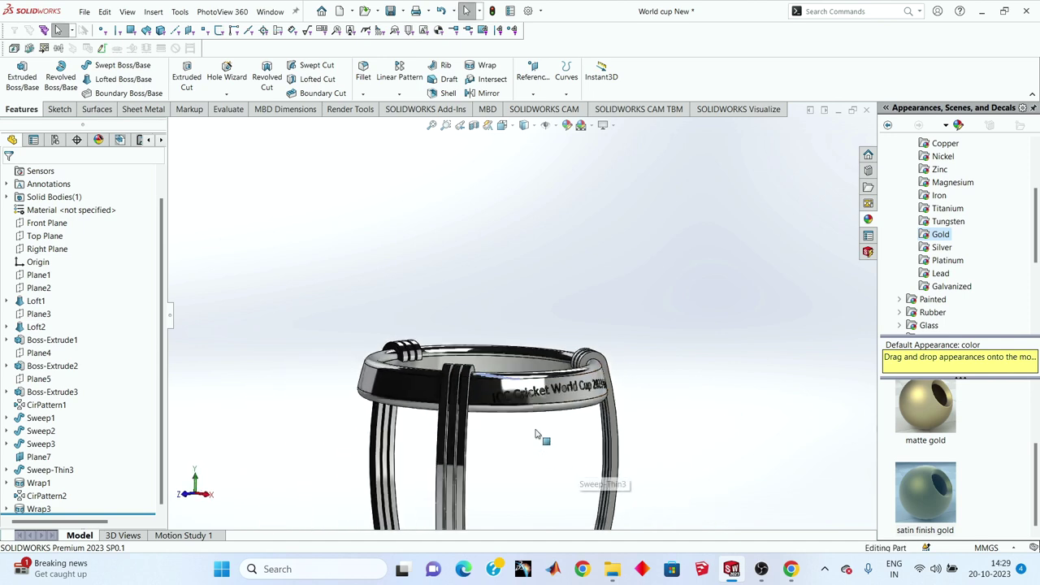
{"action": "scroll", "coordinate": [251, 471], "scroll_direction": "down", "scroll_amount": 3}
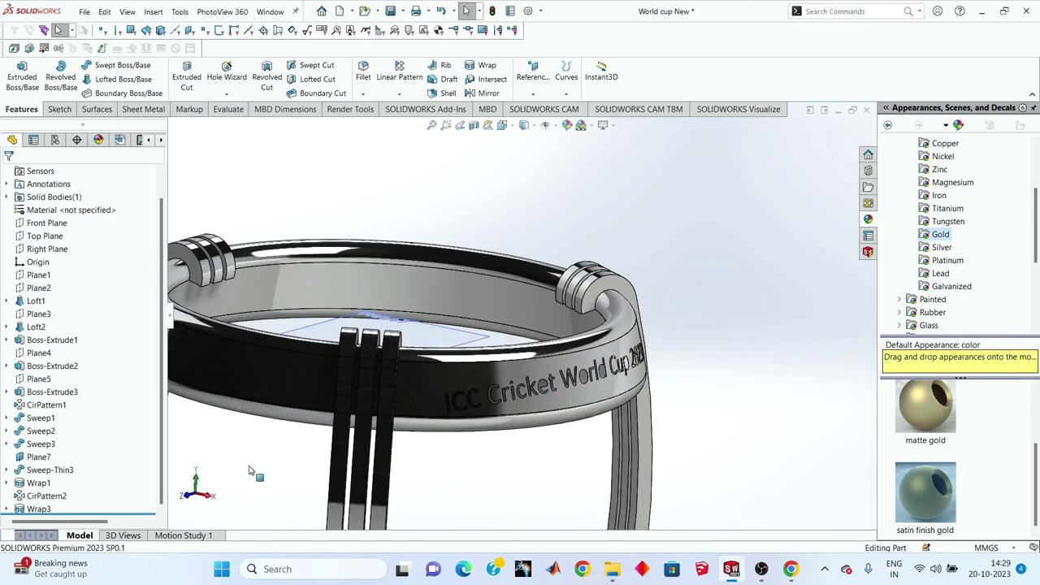
{"action": "left_click", "coordinate": [38, 508]}
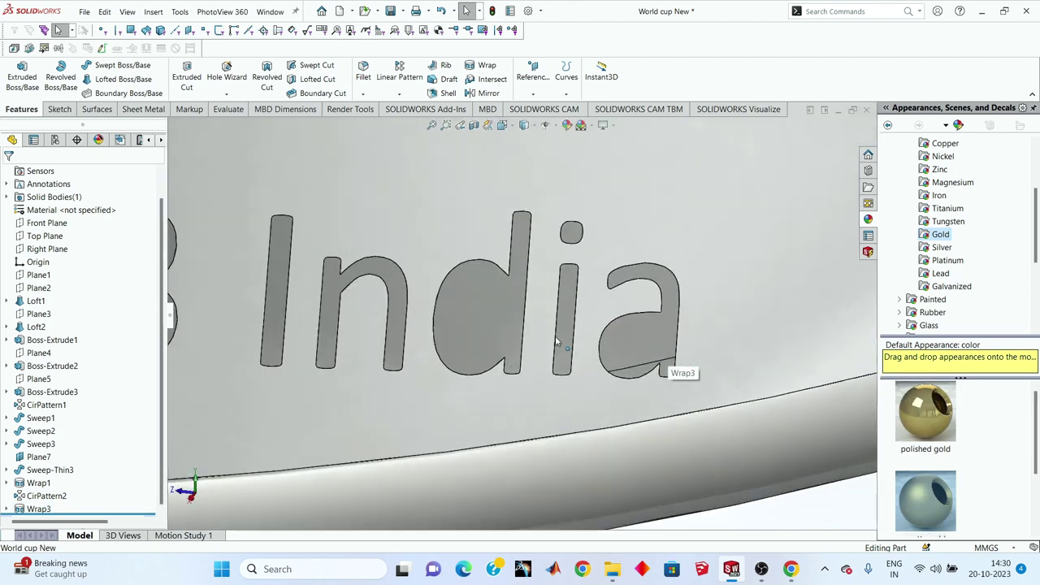
{"action": "left_click", "coordinate": [516, 325]}
{"action": "left_click", "coordinate": [943, 408]}
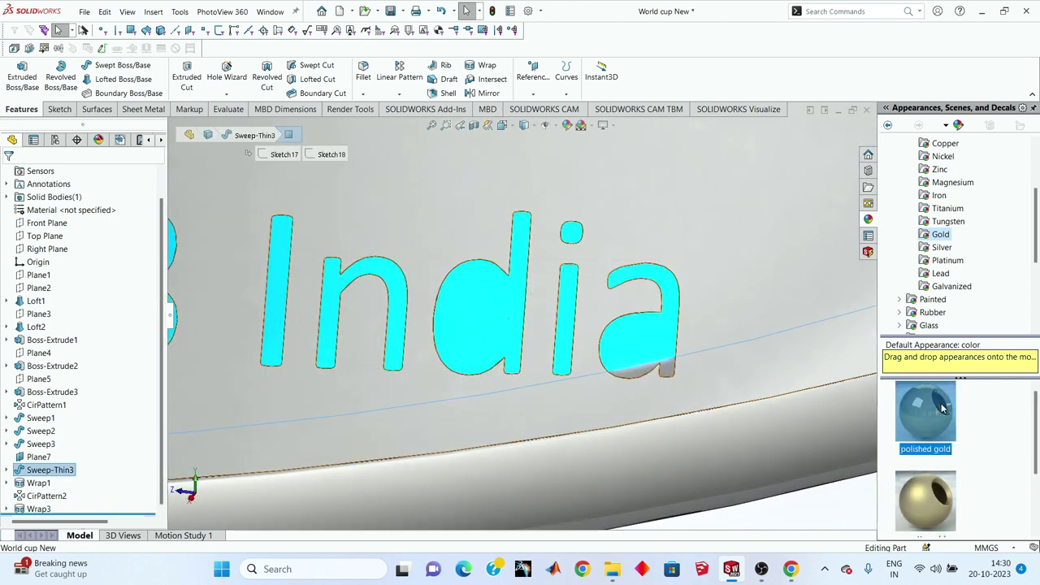
{"action": "right_click", "coordinate": [943, 409]}
{"action": "left_click", "coordinate": [938, 409]}
- Orbit and zoom around the ring to inspect the gold lettering
{"action": "scroll", "coordinate": [653, 340], "scroll_direction": "up", "scroll_amount": 5}
{"action": "scroll", "coordinate": [564, 411], "scroll_direction": "up", "scroll_amount": 3}
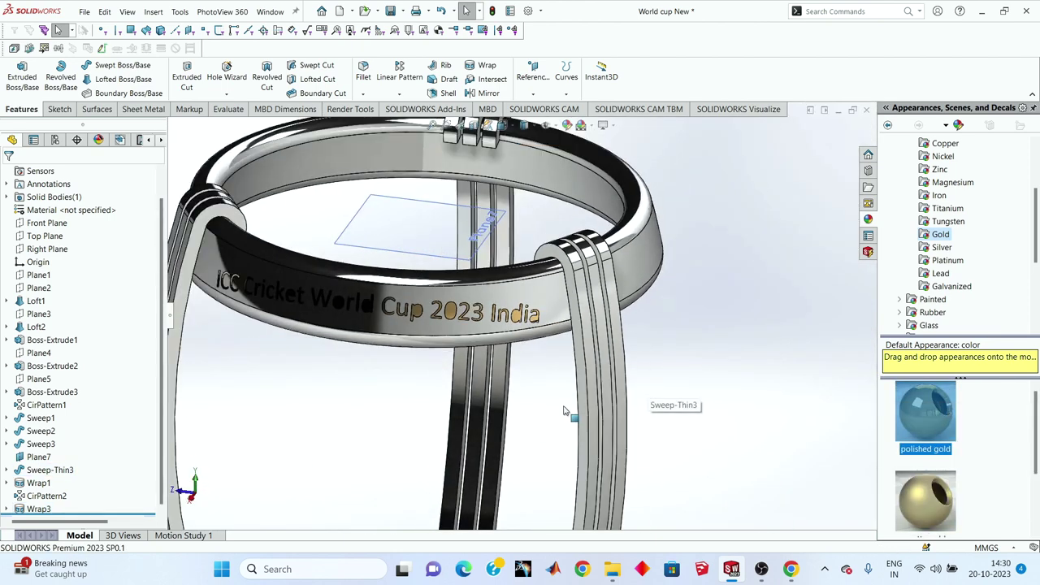
{"action": "middle_click_drag", "start_coordinate": [563, 411], "coordinate": [539, 360]}
{"action": "scroll", "coordinate": [581, 365], "scroll_direction": "down", "scroll_amount": 3}
{"action": "scroll", "coordinate": [650, 309], "scroll_direction": "down", "scroll_amount": 3}
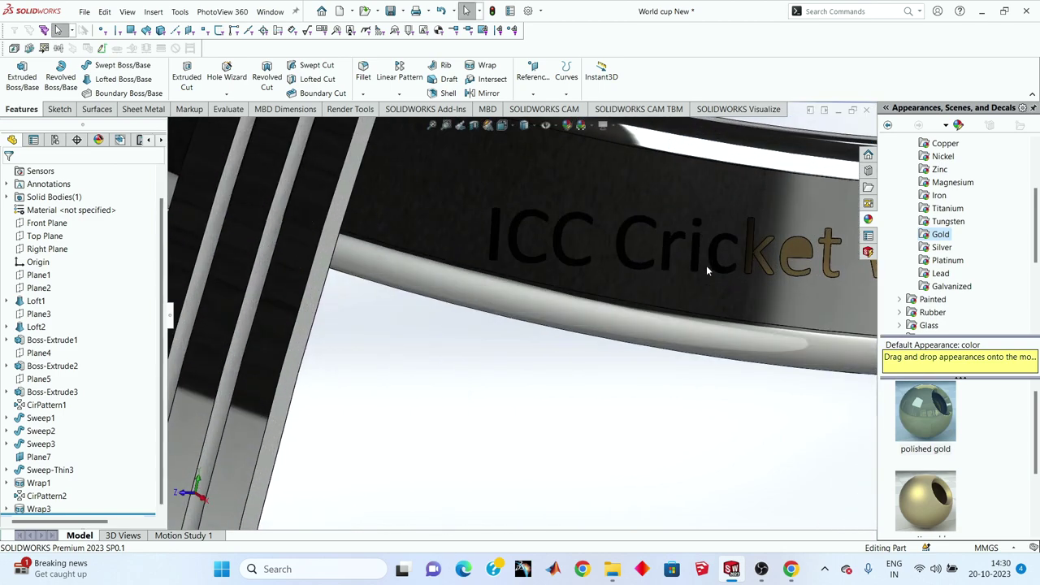
{"action": "mouse_move", "coordinate": [706, 265]}
{"action": "middle_mouse_down"}
{"action": "mouse_move", "coordinate": [606, 308]}
{"action": "mouse_move", "coordinate": [615, 367]}
{"action": "middle_mouse_up"}
{"action": "scroll", "coordinate": [615, 366], "scroll_direction": "up", "scroll_amount": 3}
{"action": "scroll", "coordinate": [569, 382], "scroll_direction": "up", "scroll_amount": 3}
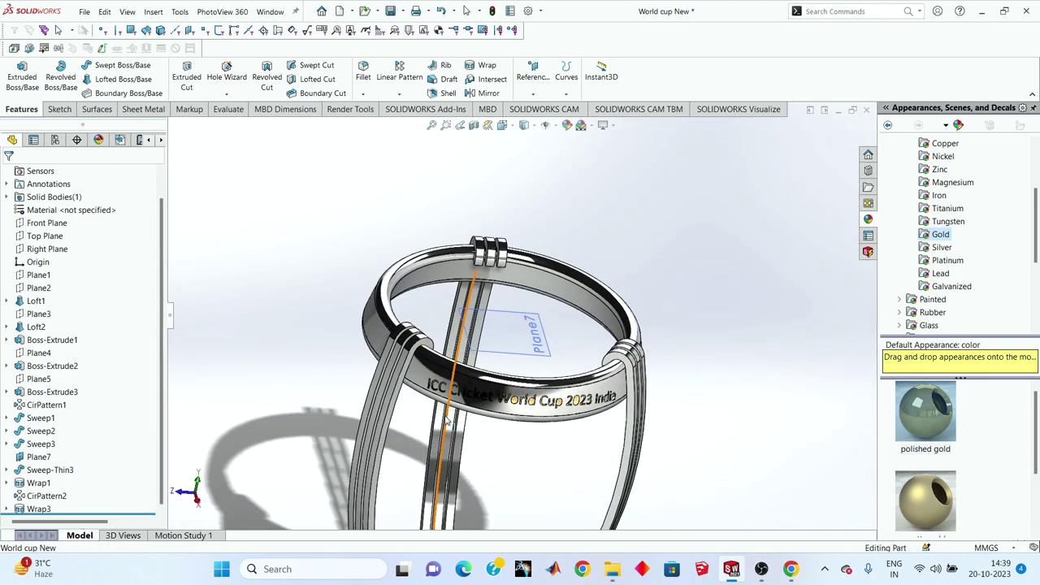
{"action": "scroll", "coordinate": [446, 419], "scroll_direction": "down", "scroll_amount": 2}
{"action": "scroll", "coordinate": [582, 268], "scroll_direction": "down", "scroll_amount": 1}
{"action": "scroll", "coordinate": [553, 288], "scroll_direction": "up", "scroll_amount": 2}
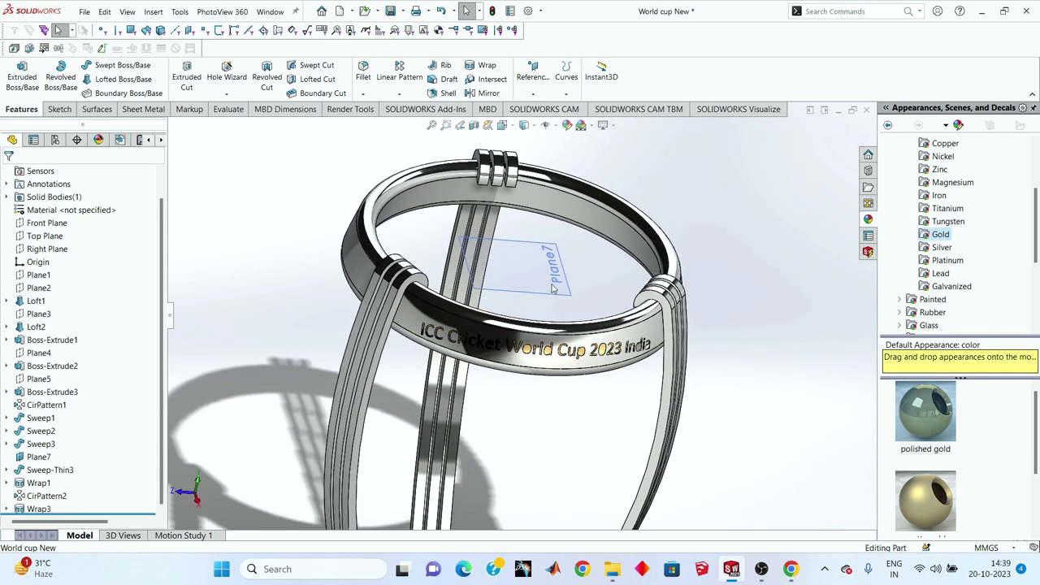
{"action": "middle_click_drag", "start_coordinate": [553, 289], "coordinate": [513, 251]}
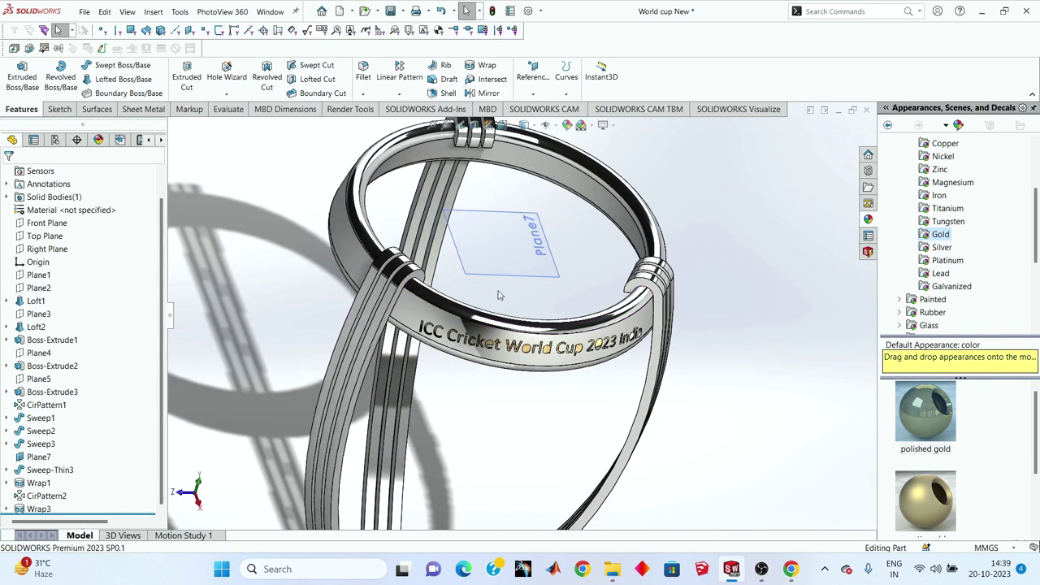
- Start a circular pattern using the ring's inner edge as the rotation axis
{"action": "left_click", "coordinate": [399, 93]}
{"action": "left_click", "coordinate": [406, 119]}
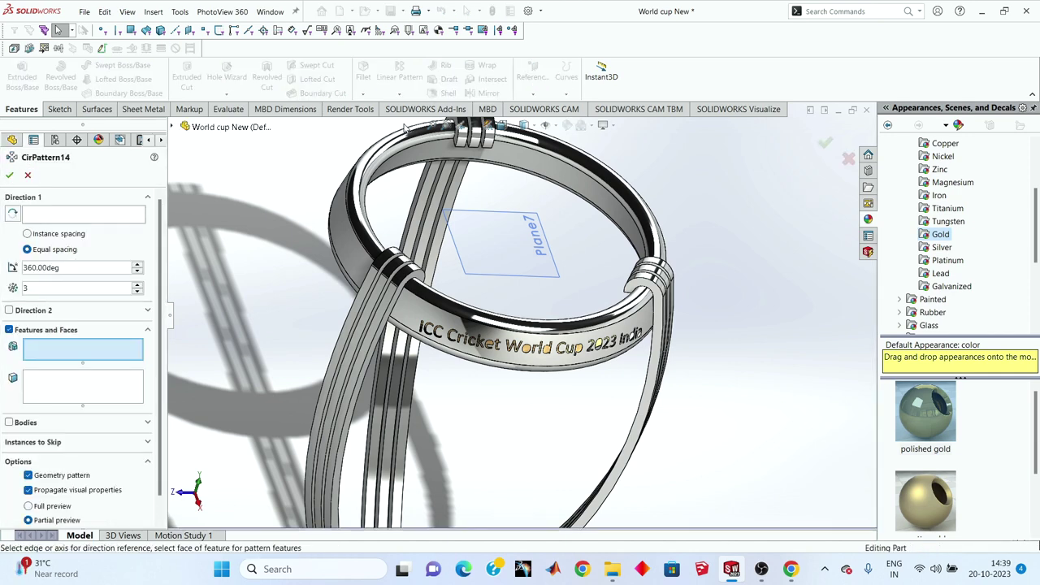
{"action": "left_click", "coordinate": [81, 213]}
{"action": "middle_click_drag", "start_coordinate": [488, 244], "coordinate": [544, 245]}
{"action": "scroll", "coordinate": [544, 246], "scroll_direction": "up", "scroll_amount": 2}
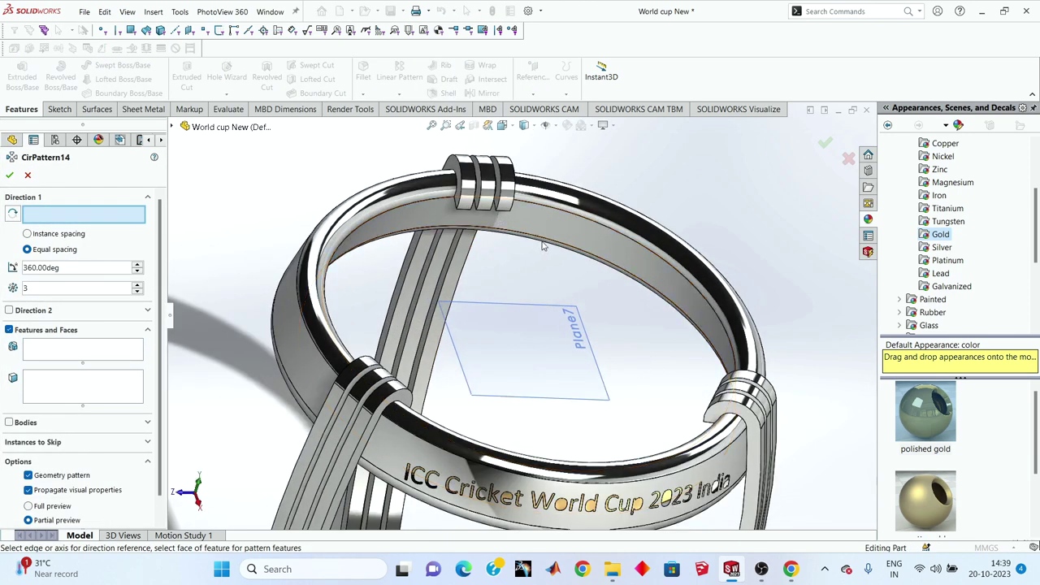
{"action": "left_click", "coordinate": [536, 247]}
{"action": "scroll", "coordinate": [512, 382], "scroll_direction": "up", "scroll_amount": 2}
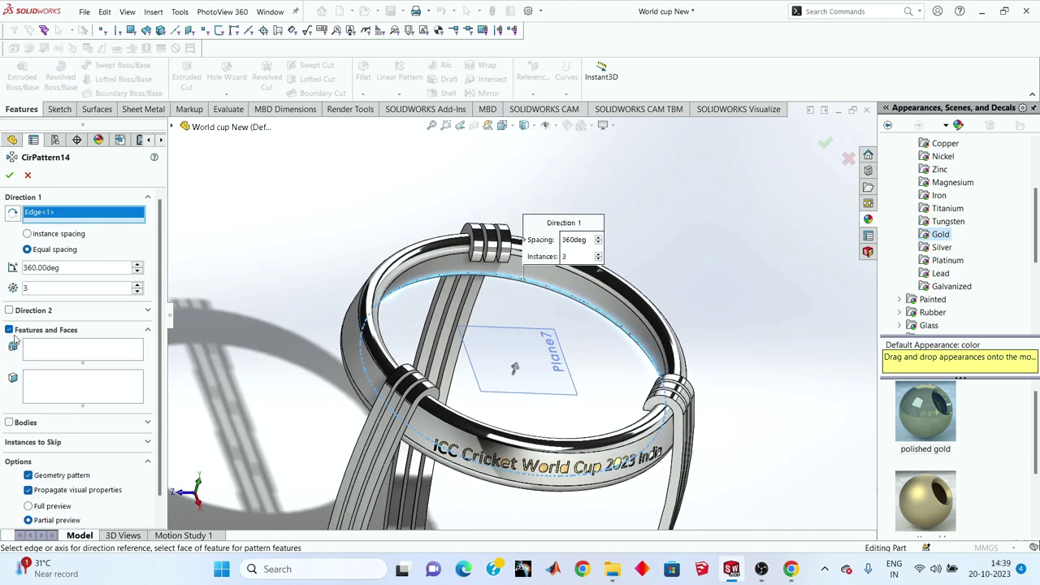
- Pattern the Wrap3 text three times around the ring as CirPattern14, then inspect it
{"action": "left_click", "coordinate": [44, 349]}
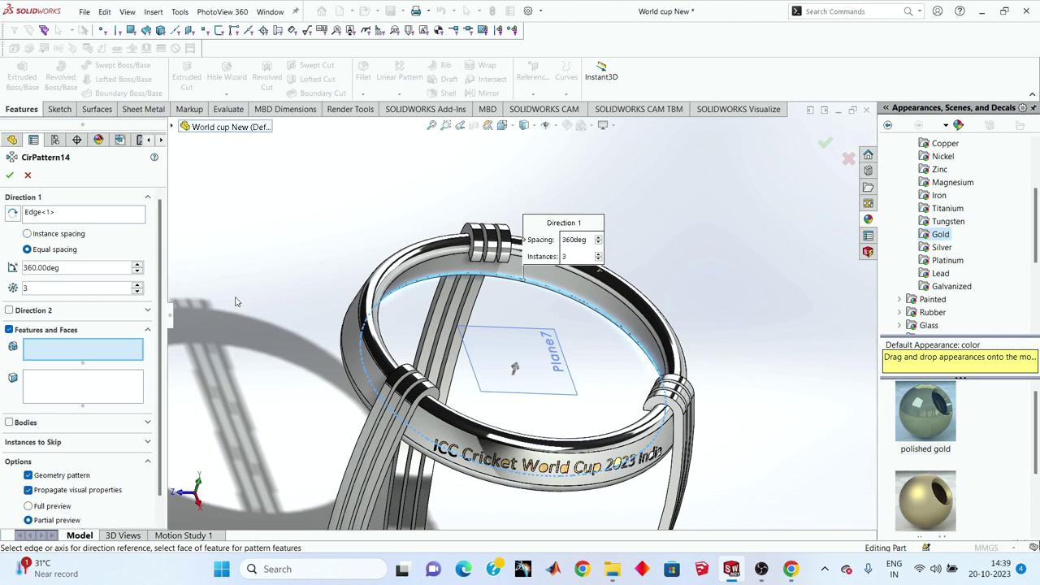
{"action": "left_click", "coordinate": [213, 127]}
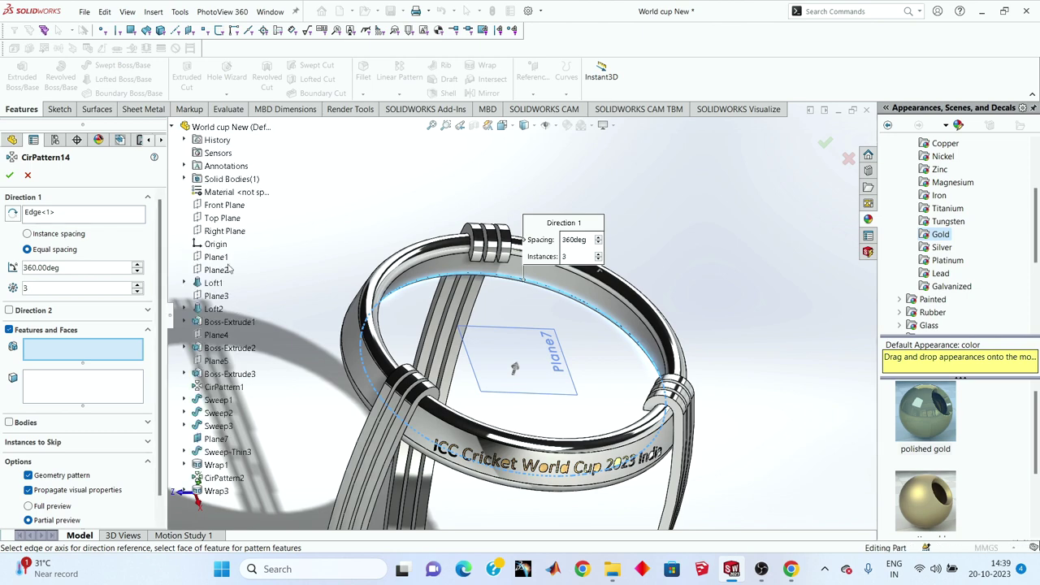
{"action": "left_click", "coordinate": [212, 490]}
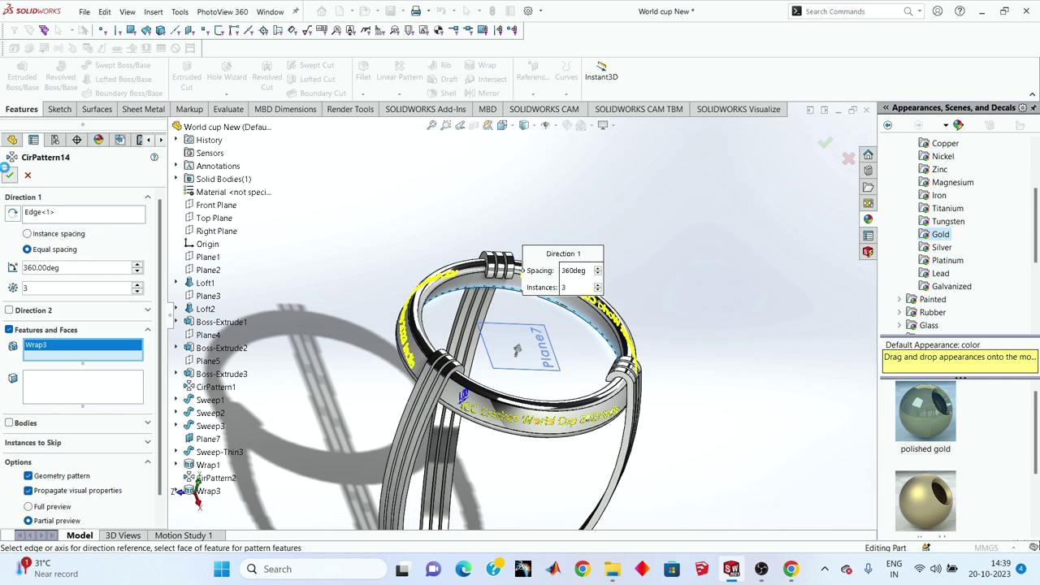
{"action": "left_click", "coordinate": [6, 169]}
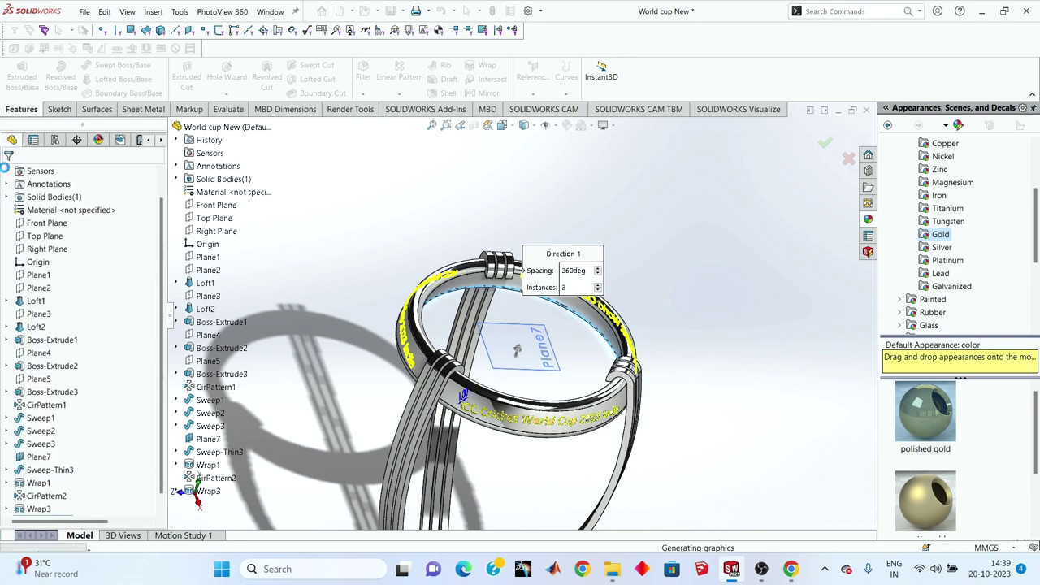
{"action": "mouse_move", "coordinate": [529, 302]}
{"action": "middle_mouse_down"}
{"action": "mouse_move", "coordinate": [492, 315]}
{"action": "mouse_move", "coordinate": [650, 311]}
{"action": "mouse_move", "coordinate": [720, 450]}
{"action": "mouse_move", "coordinate": [615, 395]}
{"action": "middle_mouse_up"}
{"action": "scroll", "coordinate": [650, 311], "scroll_direction": "up", "scroll_amount": 3}
{"action": "scroll", "coordinate": [624, 323], "scroll_direction": "up", "scroll_amount": 2}
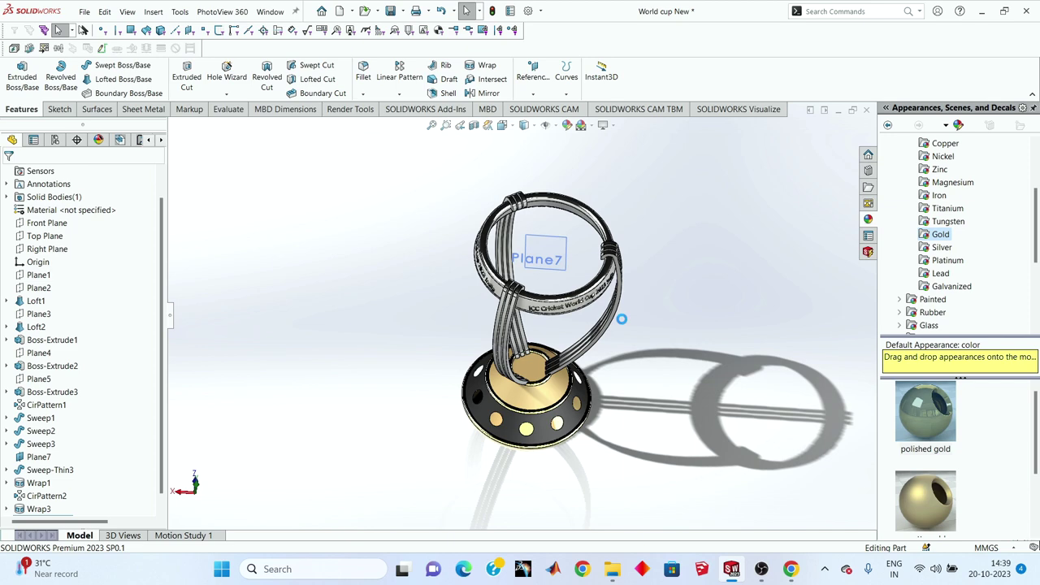
{"action": "middle_click_drag", "start_coordinate": [577, 274], "coordinate": [577, 299]}
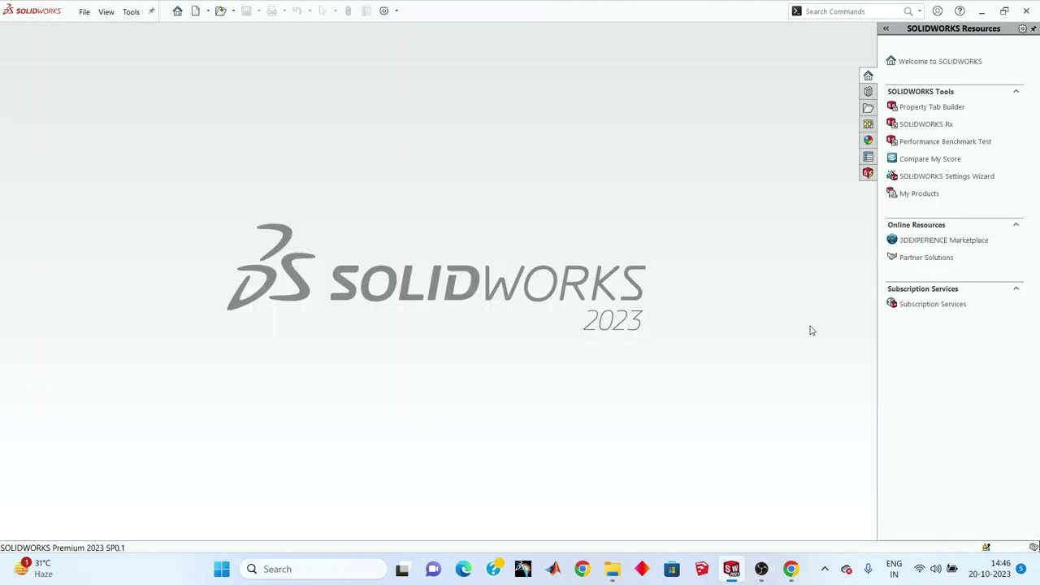
- Create a new assembly and load the 'World cup New' trophy part into it
{"action": "key", "text": "ctrl+n"}
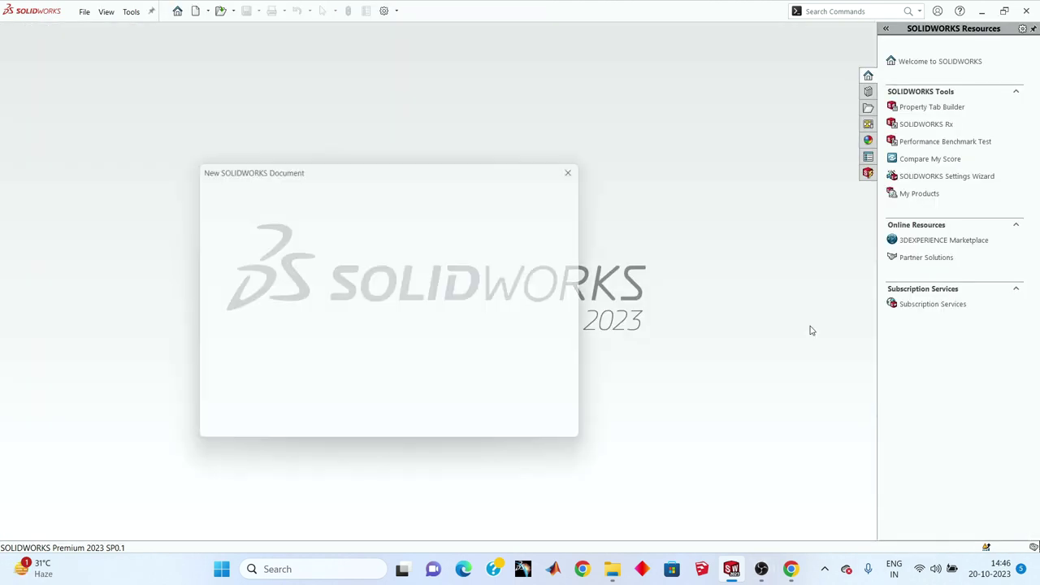
{"action": "left_click", "coordinate": [439, 422]}
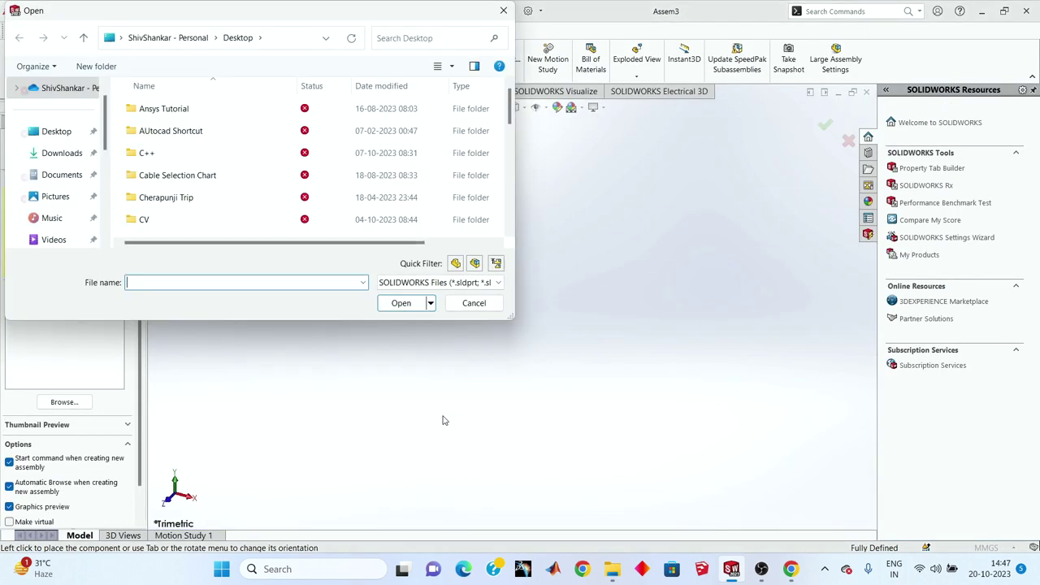
{"action": "scroll", "coordinate": [202, 172], "scroll_direction": "down", "scroll_amount": 10}
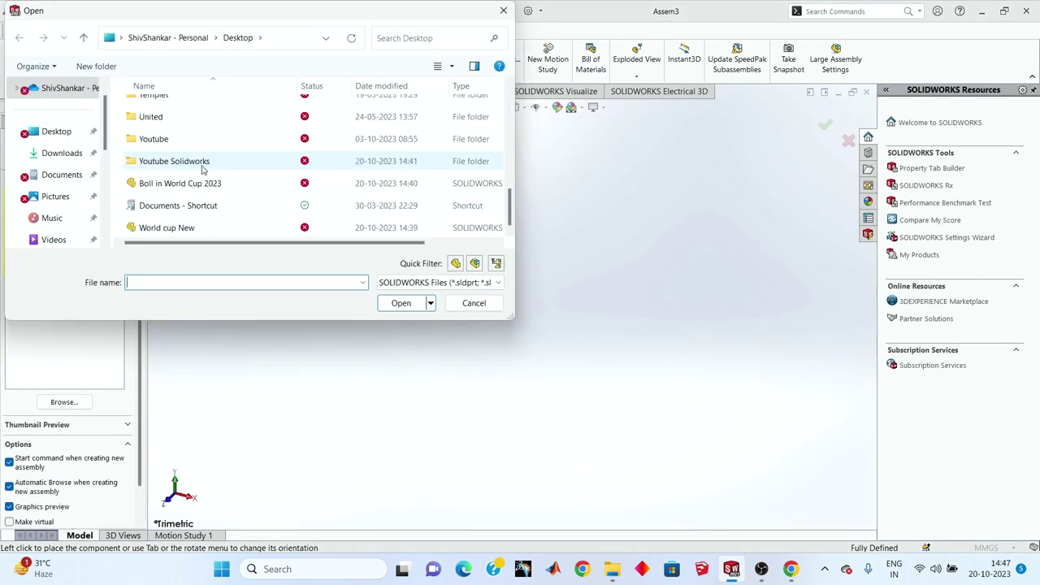
{"action": "left_click", "coordinate": [171, 228]}
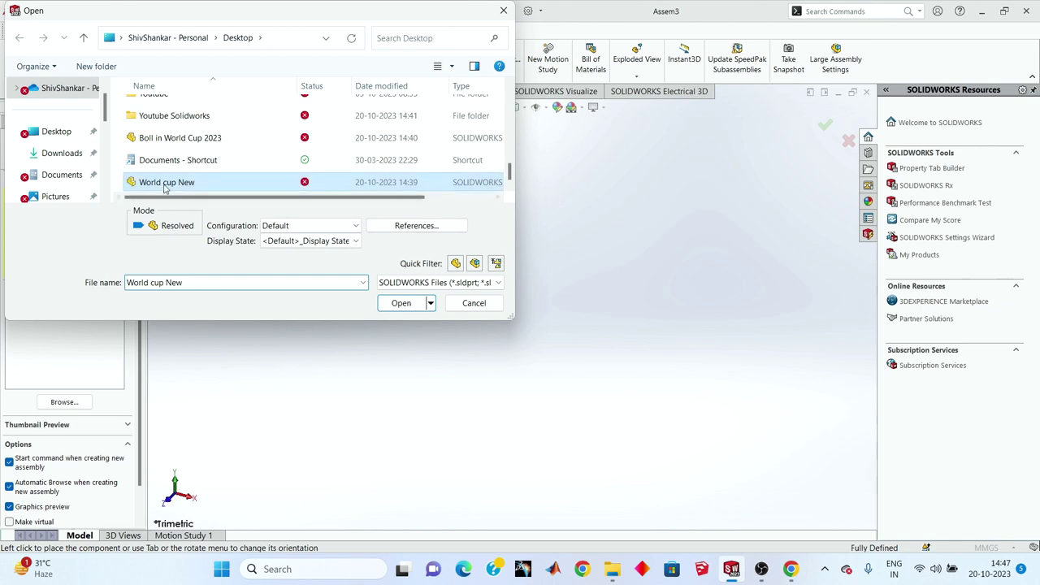
{"action": "left_click", "coordinate": [390, 307]}
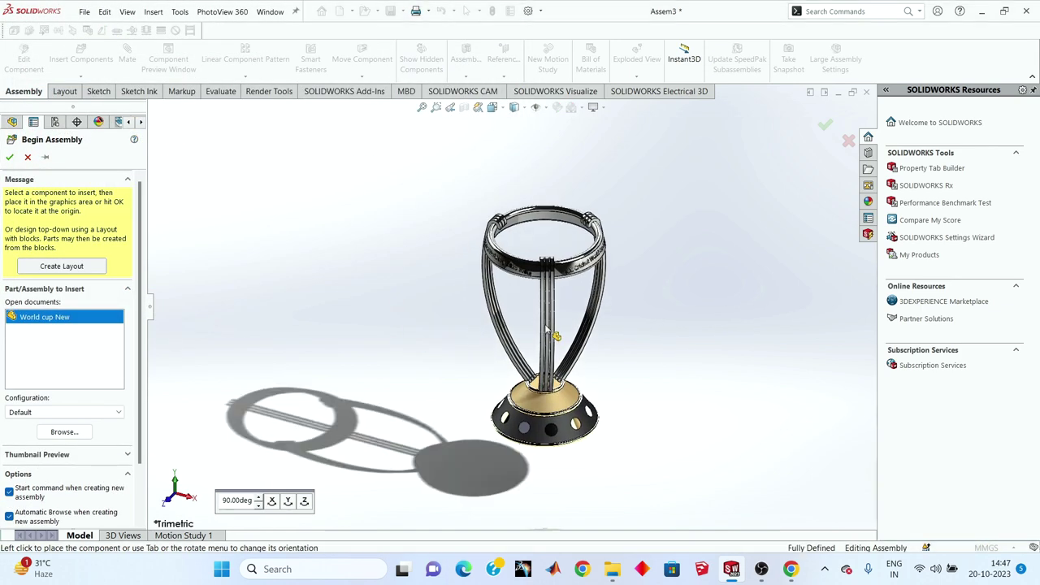
- Place the trophy, then insert 'Boll in World Cup 2023' and drop it inside the ring
{"action": "left_click", "coordinate": [513, 309]}
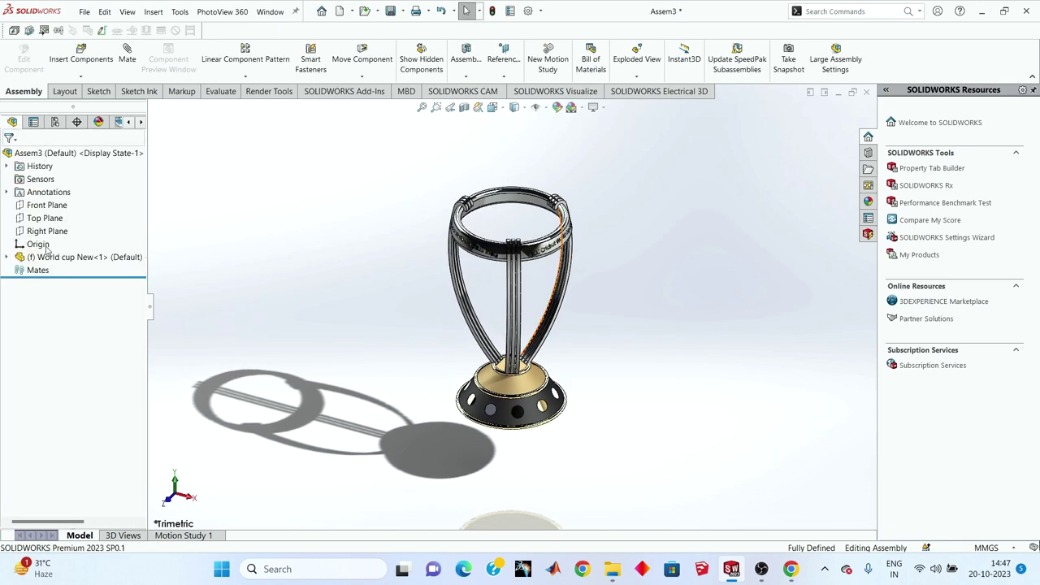
{"action": "left_click", "coordinate": [83, 57]}
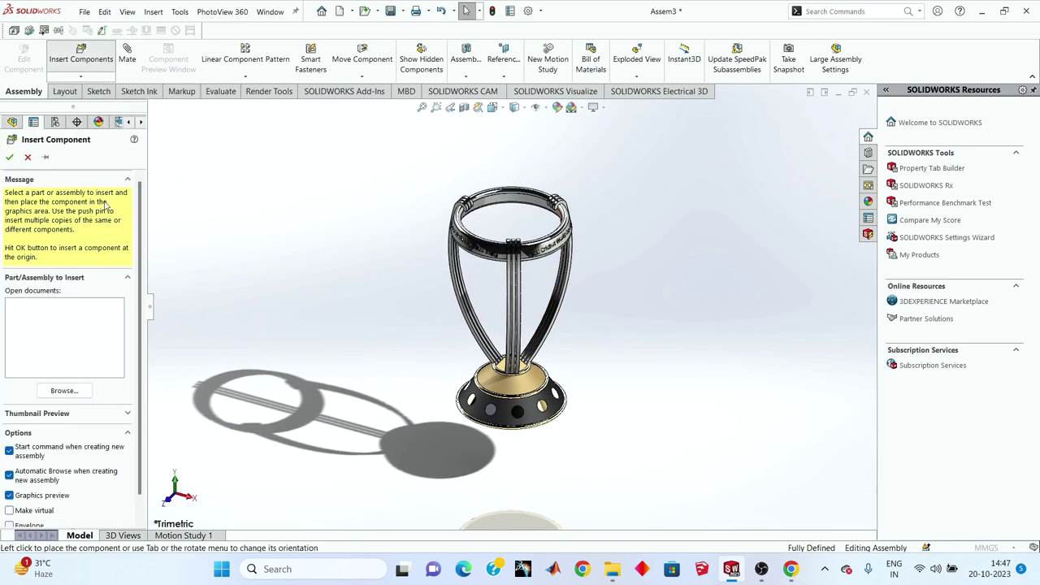
{"action": "scroll", "coordinate": [187, 187], "scroll_direction": "down", "scroll_amount": 5}
{"action": "scroll", "coordinate": [186, 187], "scroll_direction": "down", "scroll_amount": 5}
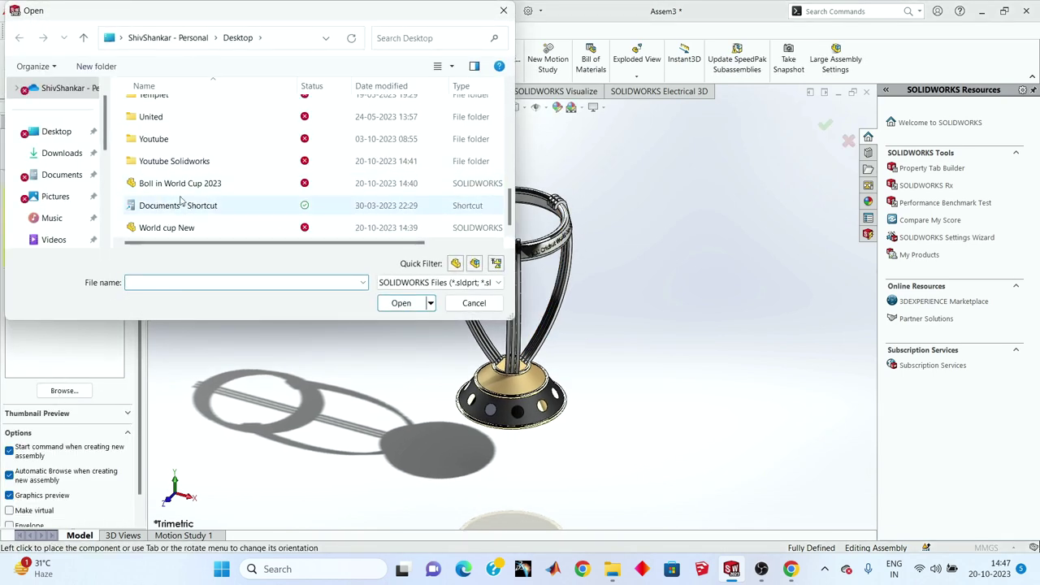
{"action": "left_click", "coordinate": [177, 187]}
{"action": "left_click", "coordinate": [394, 305]}
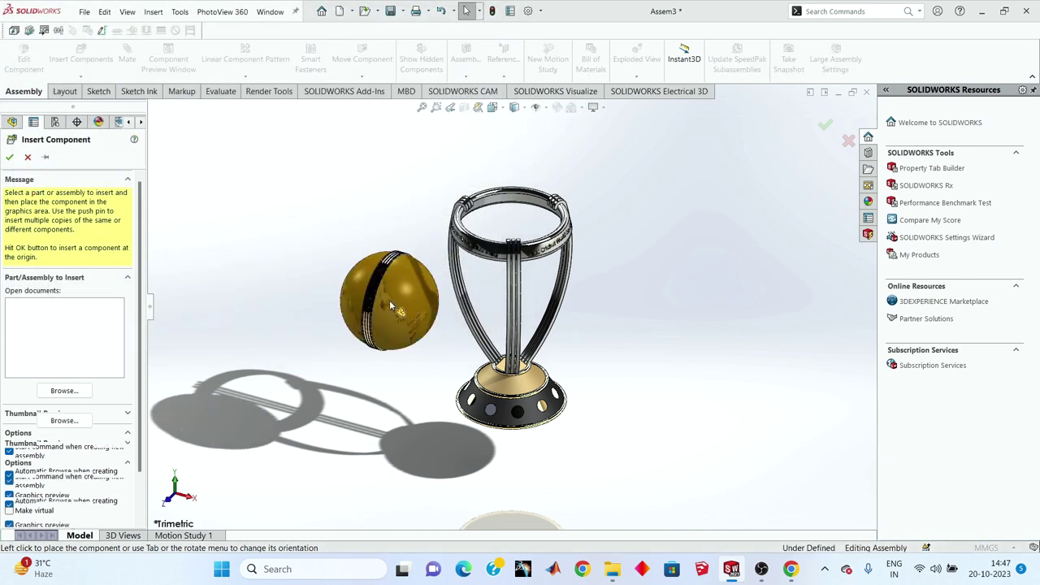
{"action": "scroll", "coordinate": [524, 208], "scroll_direction": "down", "scroll_amount": 5}
{"action": "left_click", "coordinate": [469, 278]}
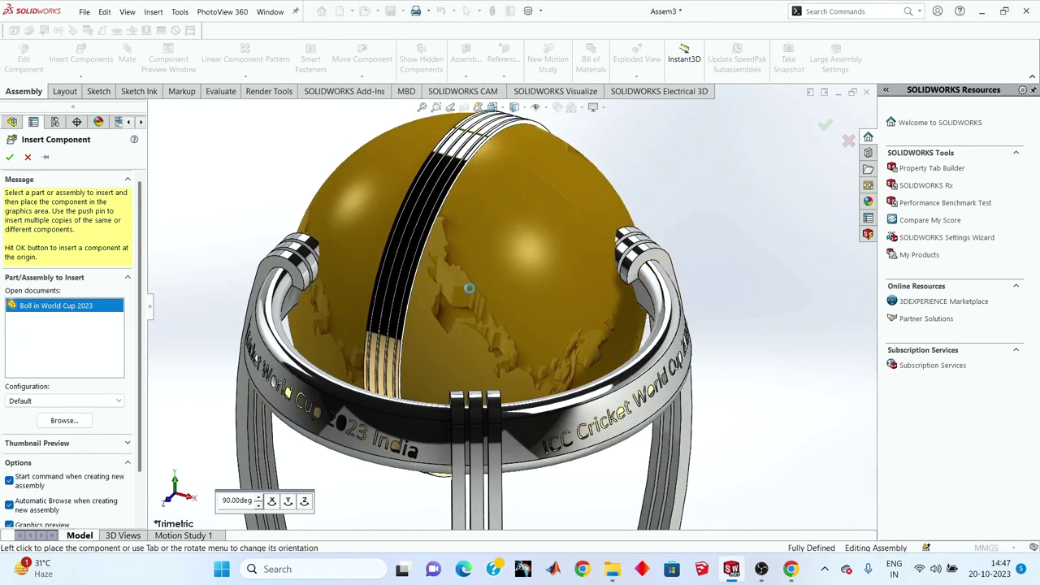
{"action": "scroll", "coordinate": [470, 292], "scroll_direction": "up", "scroll_amount": 5}
{"action": "scroll", "coordinate": [389, 260], "scroll_direction": "down", "scroll_amount": 2}
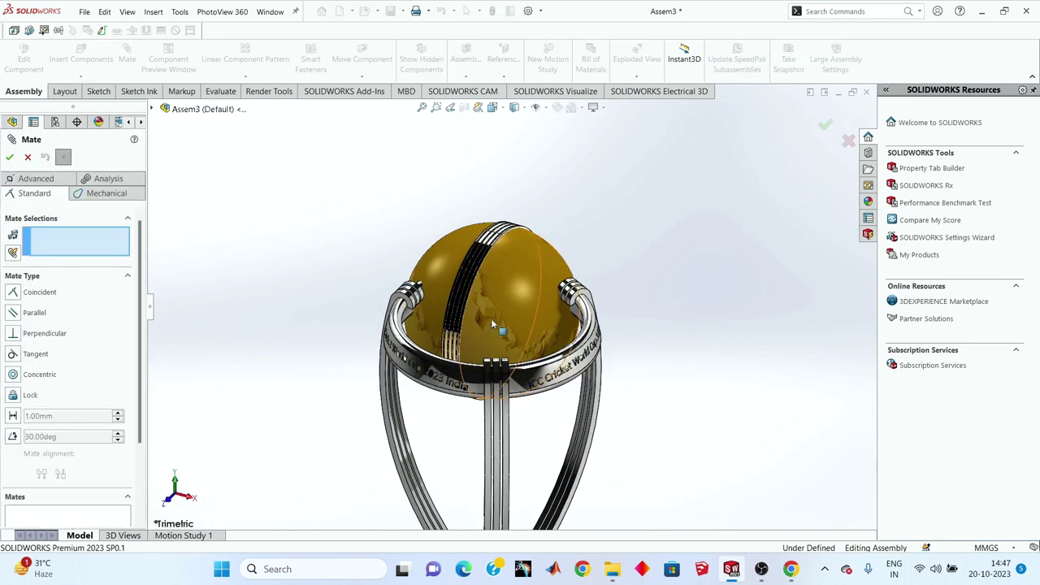
- Add a tangent mate between the ball's surface and the ring's inner face
{"action": "left_click", "coordinate": [433, 328]}
{"action": "middle_click_drag", "start_coordinate": [432, 329], "coordinate": [398, 335]}
{"action": "left_click", "coordinate": [395, 331]}
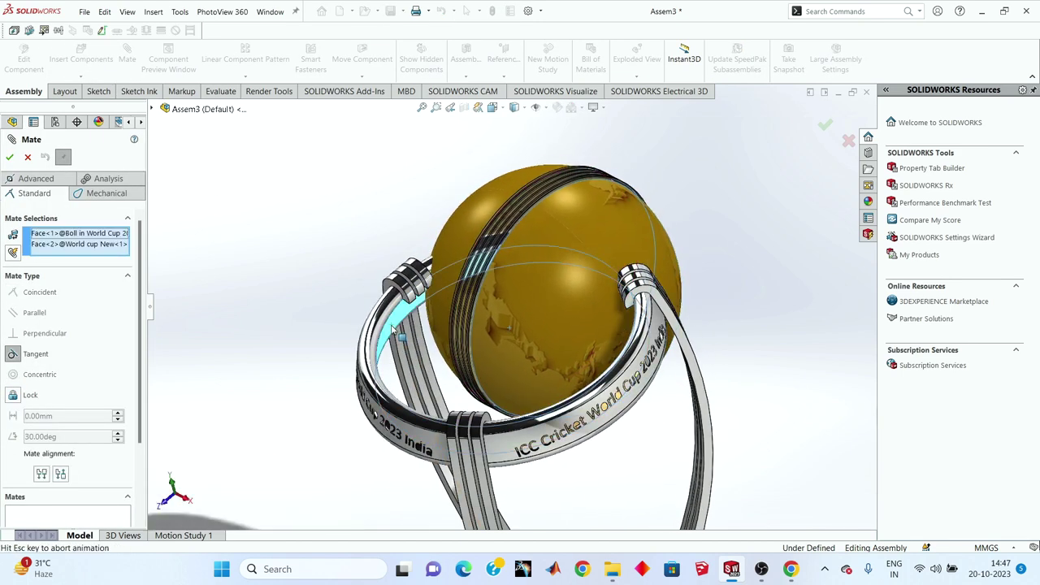
{"action": "key", "text": "Return"}
{"action": "scroll", "coordinate": [474, 270], "scroll_direction": "up", "scroll_amount": 3}
{"action": "mouse_move", "coordinate": [474, 270]}
{"action": "middle_mouse_down"}
{"action": "mouse_move", "coordinate": [545, 230]}
{"action": "mouse_move", "coordinate": [505, 334]}
{"action": "middle_mouse_up"}
{"action": "scroll", "coordinate": [545, 230], "scroll_direction": "down", "scroll_amount": 5}
{"action": "scroll", "coordinate": [505, 334], "scroll_direction": "up", "scroll_amount": 5}
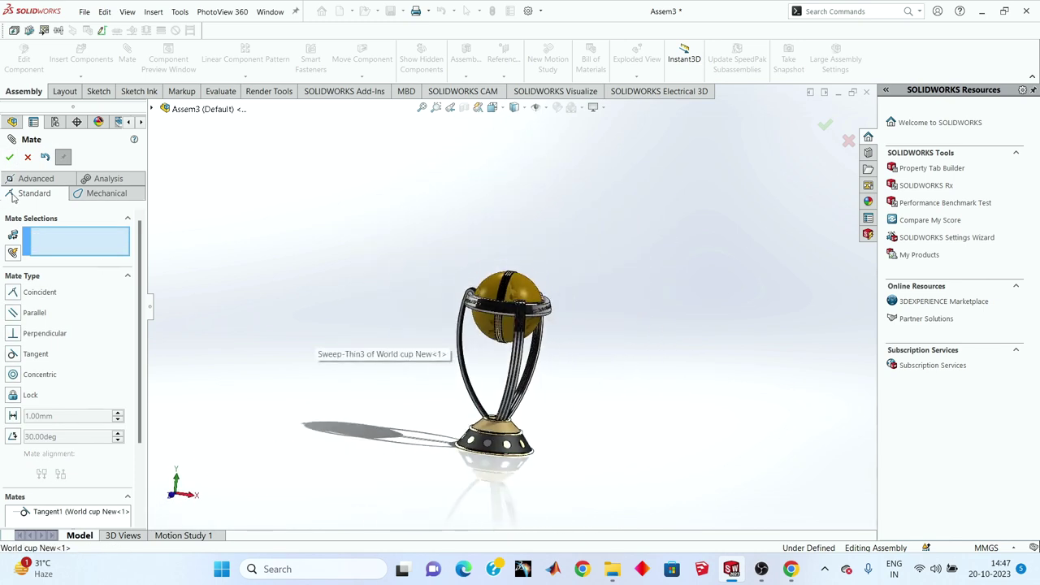
{"action": "left_click", "coordinate": [8, 158]}
- Orbit and zoom around the assembly to review the ball seated in the ring
{"action": "scroll", "coordinate": [493, 333], "scroll_direction": "down", "scroll_amount": 3}
{"action": "mouse_move", "coordinate": [493, 333]}
{"action": "middle_mouse_down"}
{"action": "mouse_move", "coordinate": [569, 337]}
{"action": "mouse_move", "coordinate": [543, 360]}
{"action": "middle_mouse_up"}
{"action": "scroll", "coordinate": [543, 360], "scroll_direction": "up", "scroll_amount": 3}
{"action": "scroll", "coordinate": [548, 377], "scroll_direction": "down", "scroll_amount": 1}
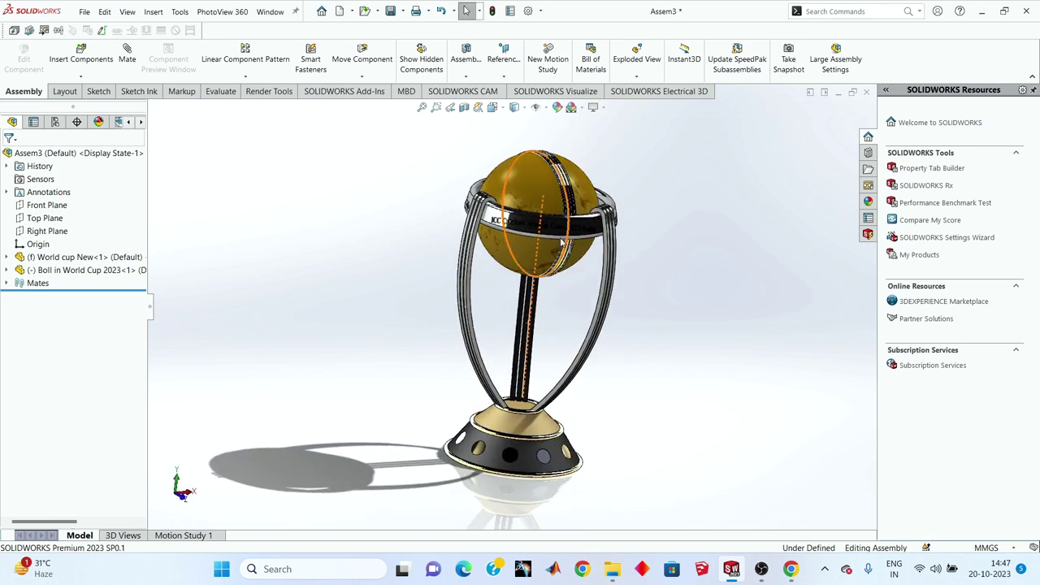
{"action": "scroll", "coordinate": [608, 269], "scroll_direction": "down", "scroll_amount": 2}
{"action": "mouse_move", "coordinate": [615, 262]}
{"action": "middle_mouse_down"}
{"action": "mouse_move", "coordinate": [690, 239]}
{"action": "mouse_move", "coordinate": [615, 267]}
{"action": "mouse_move", "coordinate": [619, 291]}
{"action": "mouse_move", "coordinate": [513, 294]}
{"action": "middle_mouse_up"}
{"action": "scroll", "coordinate": [569, 292], "scroll_direction": "up", "scroll_amount": 2}
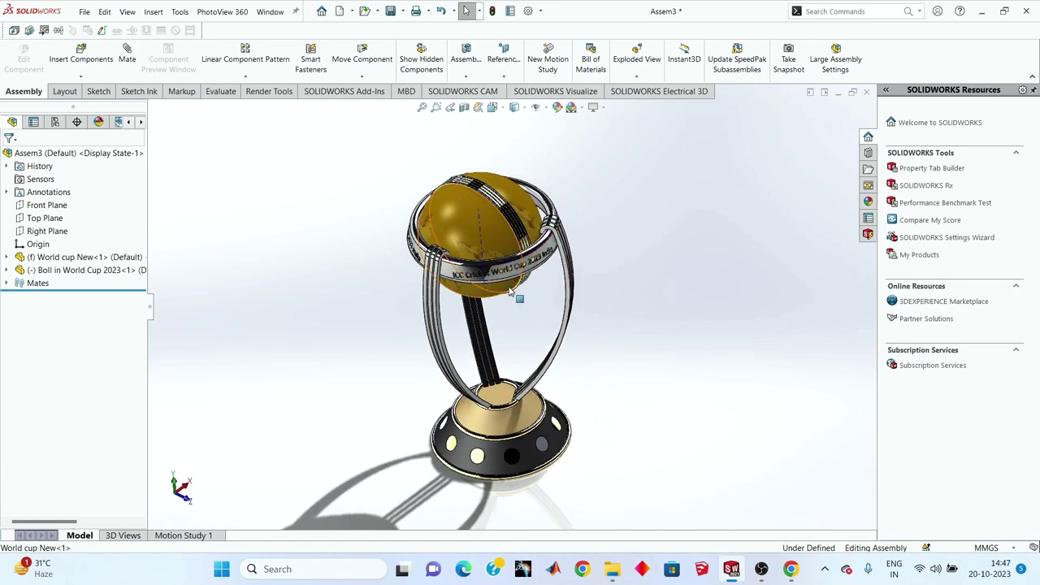
{"action": "middle_click_drag", "start_coordinate": [513, 295], "coordinate": [453, 262]}
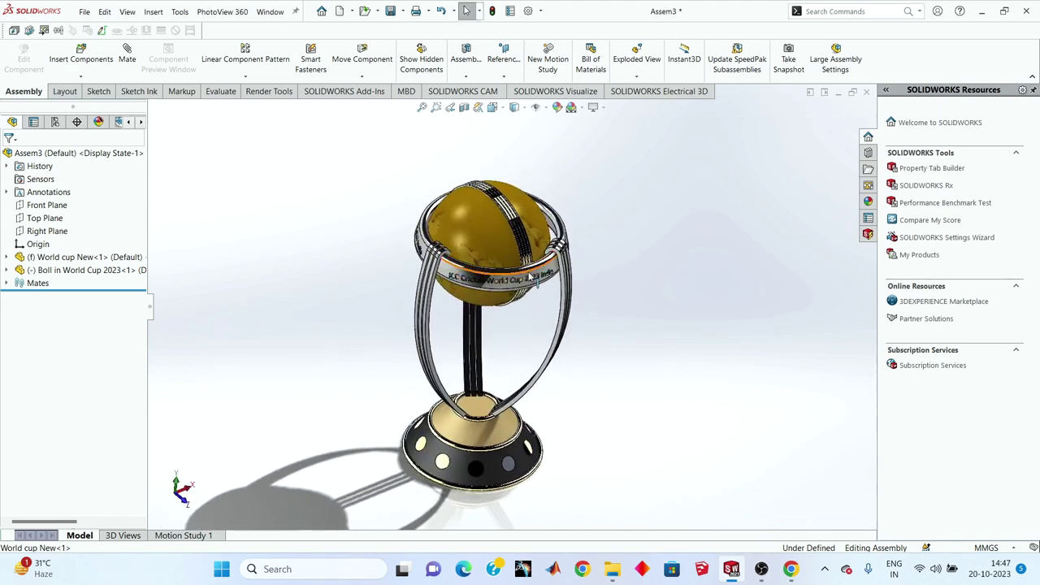
{"action": "scroll", "coordinate": [528, 271], "scroll_direction": "down", "scroll_amount": 3}
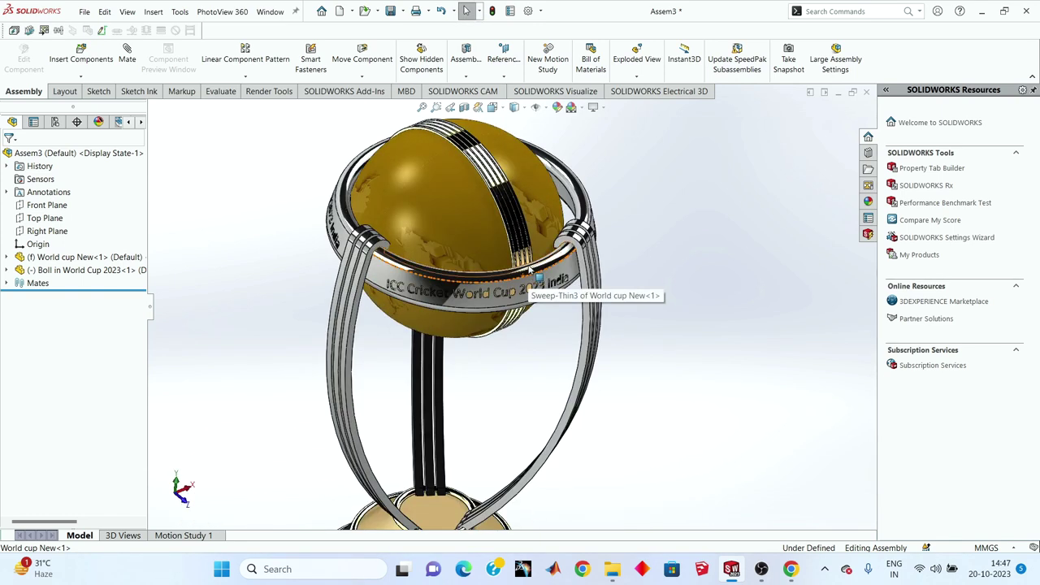